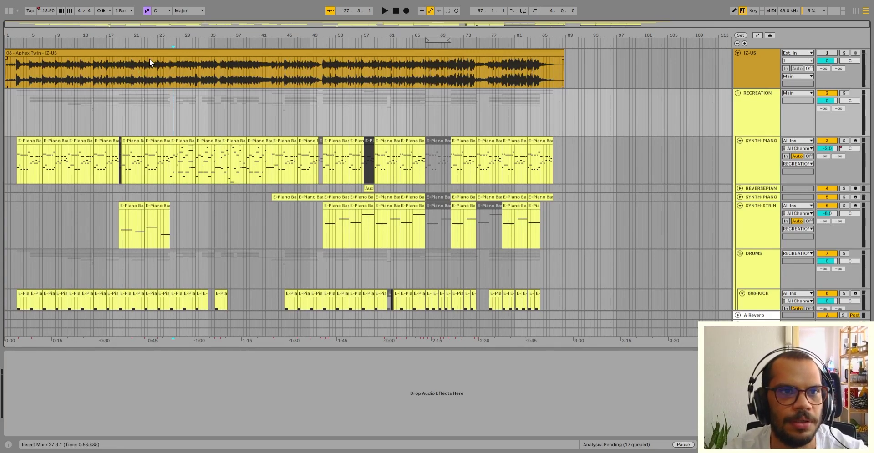
Examine the IZ-US reference track and the RECREATION group below it in the arrangement
click(152, 56)
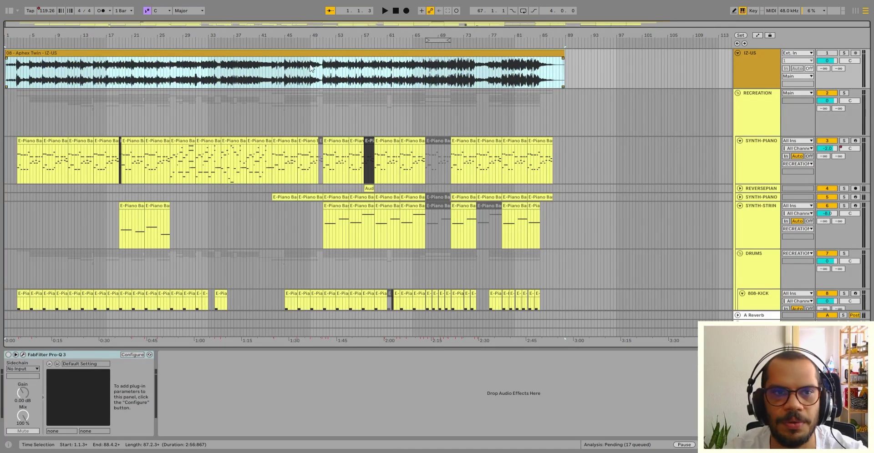
click(46, 70)
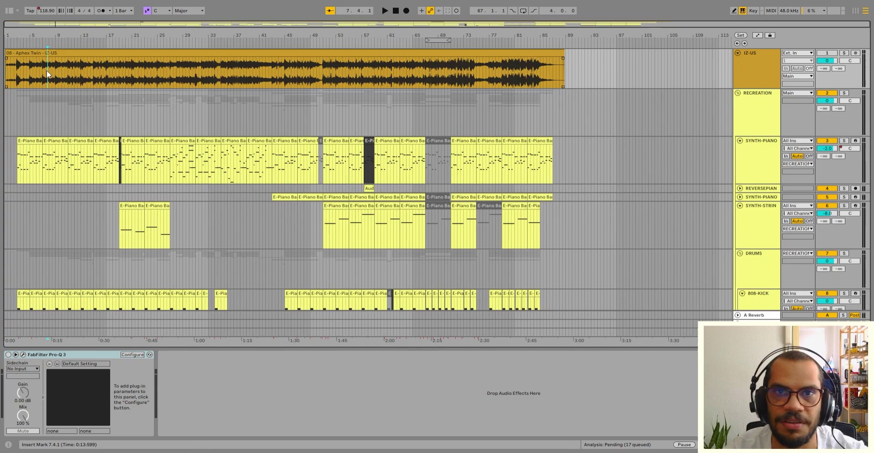
scroll(51, 78, down, 2)
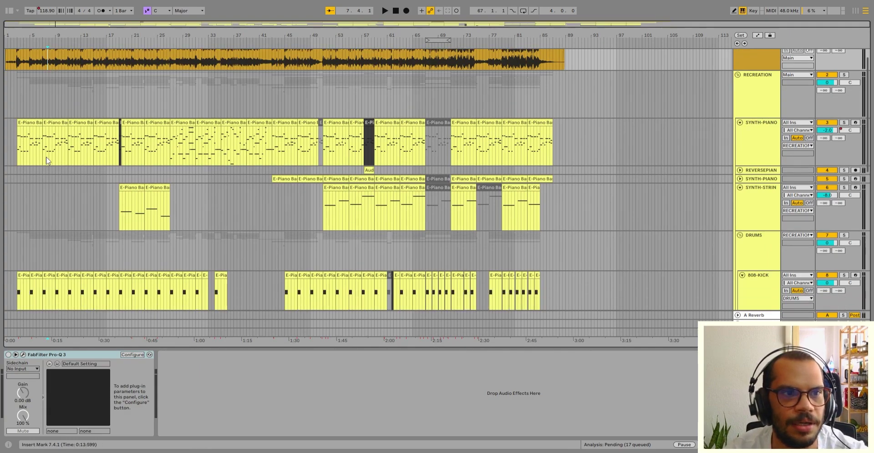
click(44, 159)
click(753, 116)
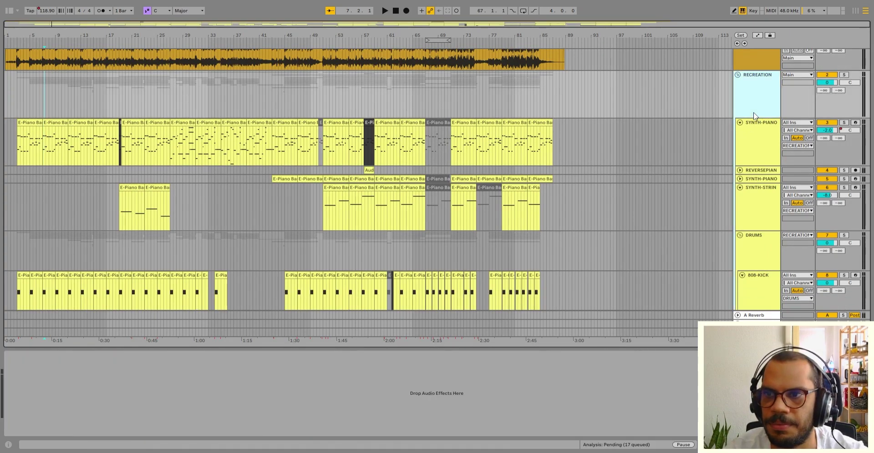
Look through the DRUMS group's tracks from 808-KICK to SNARE and view the 808-KICK track's devices
scroll(753, 116, down, 3)
scroll(754, 116, down, 3)
scroll(754, 116, up, 4)
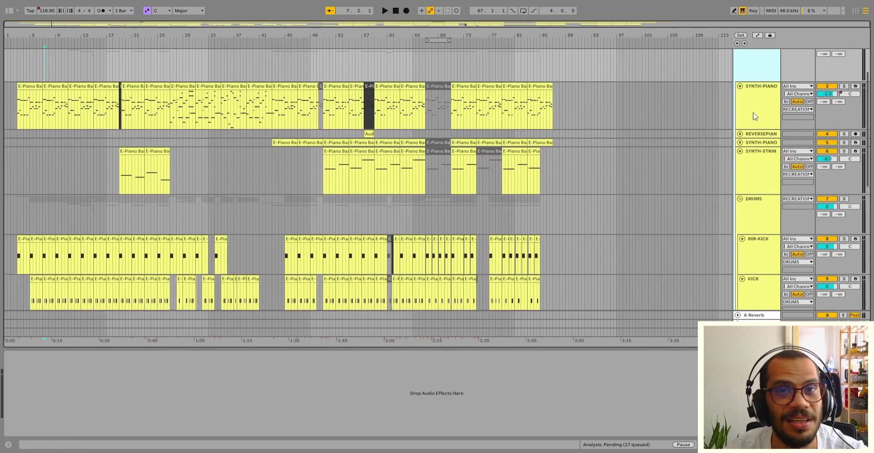
scroll(753, 117, down, 5)
click(389, 240)
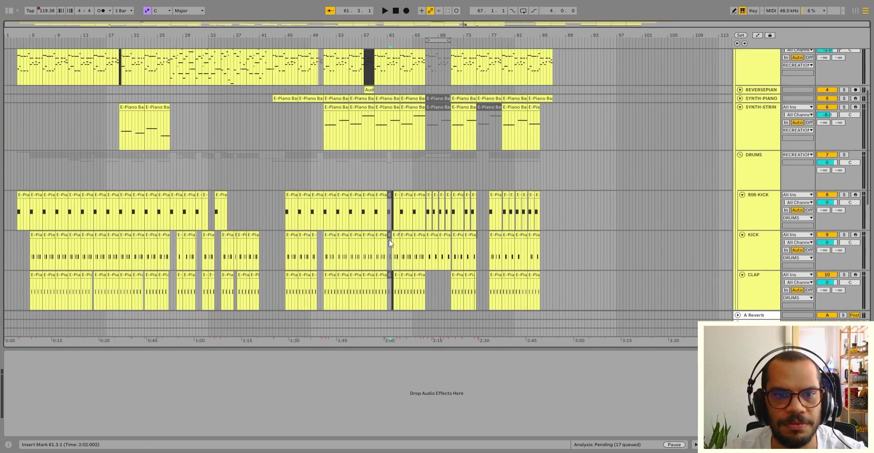
scroll(364, 218, down, 2)
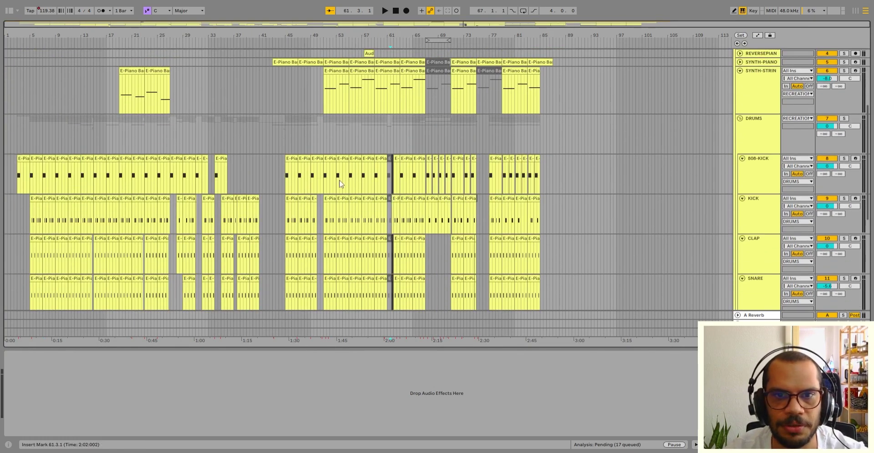
click(308, 187)
scroll(308, 187, up, 5)
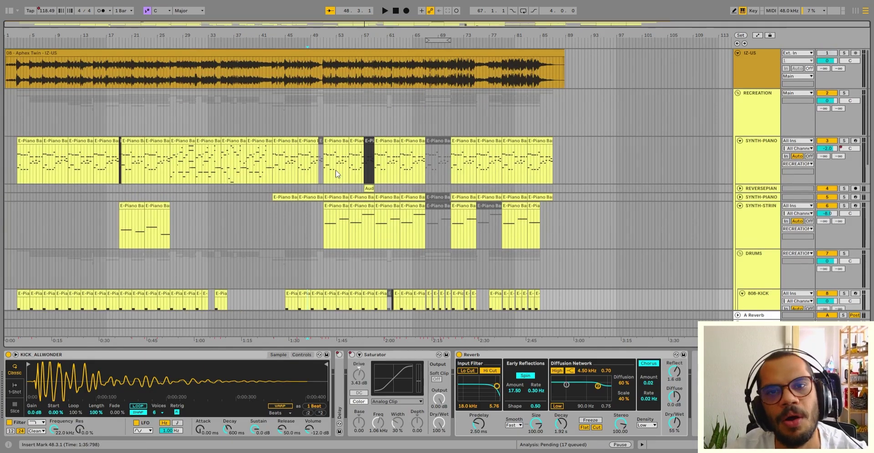
Review the SYNTH-PIANO track's clips and device chain along with the string and drum tracks below it
scroll(273, 166, down, 1)
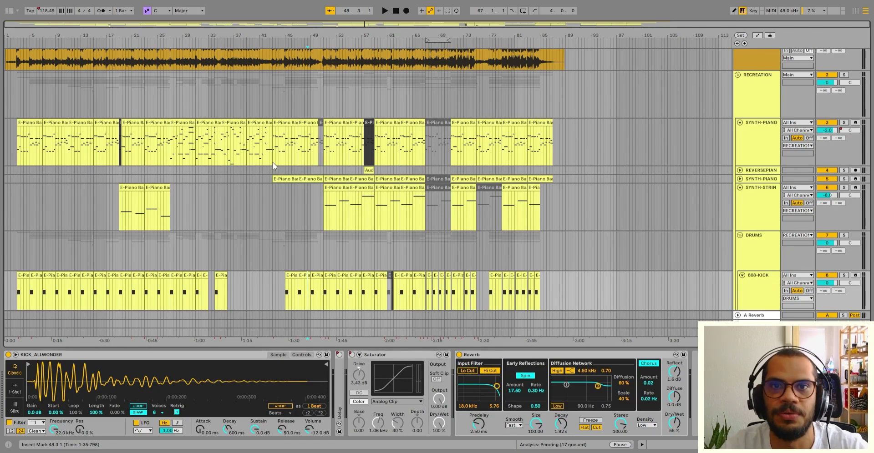
click(306, 155)
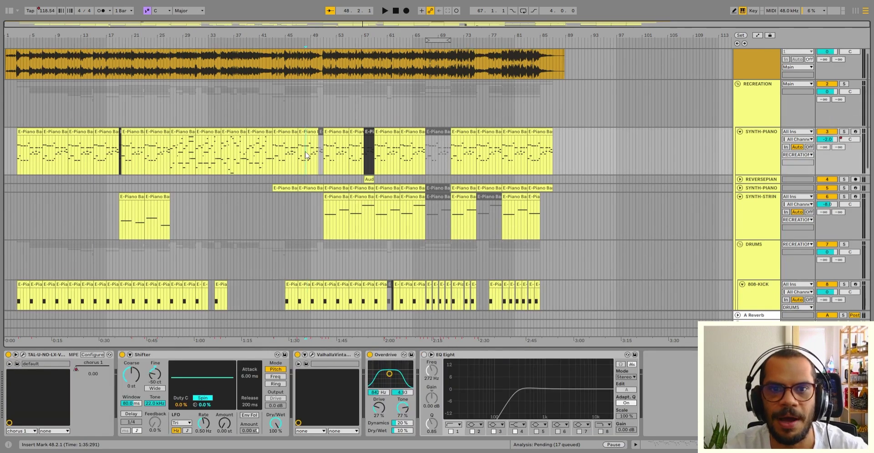
scroll(305, 156, up, 2)
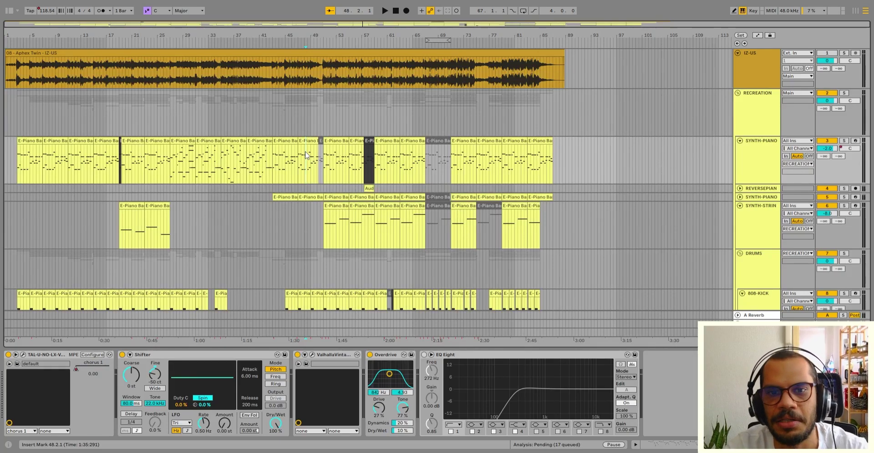
click(358, 163)
scroll(358, 164, down, 6)
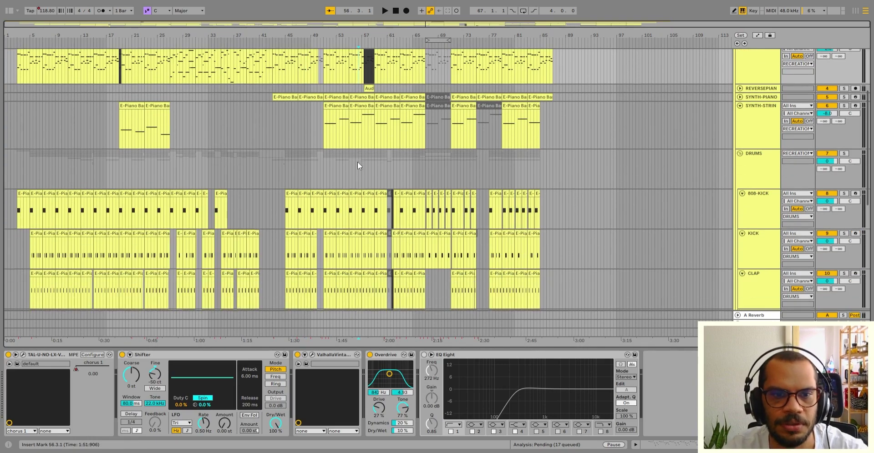
scroll(26, 156, up, 6)
Check the project tempo at bars 9 and 4 of the IZ-US reference track
click(56, 87)
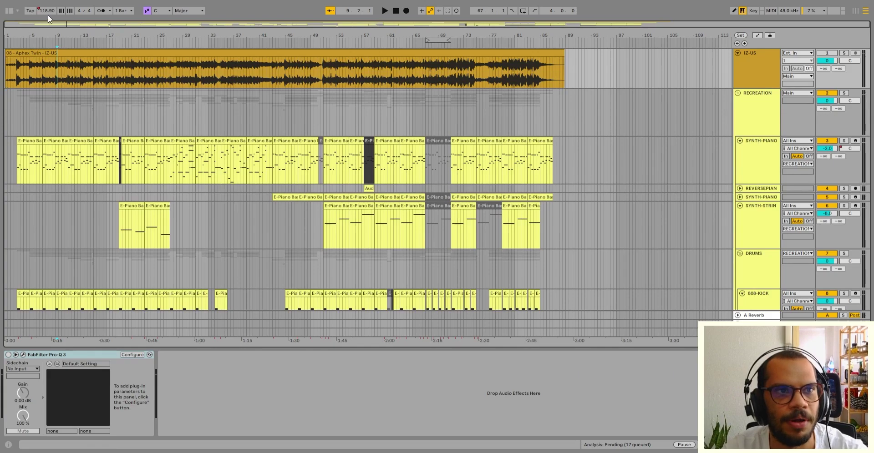
click(28, 78)
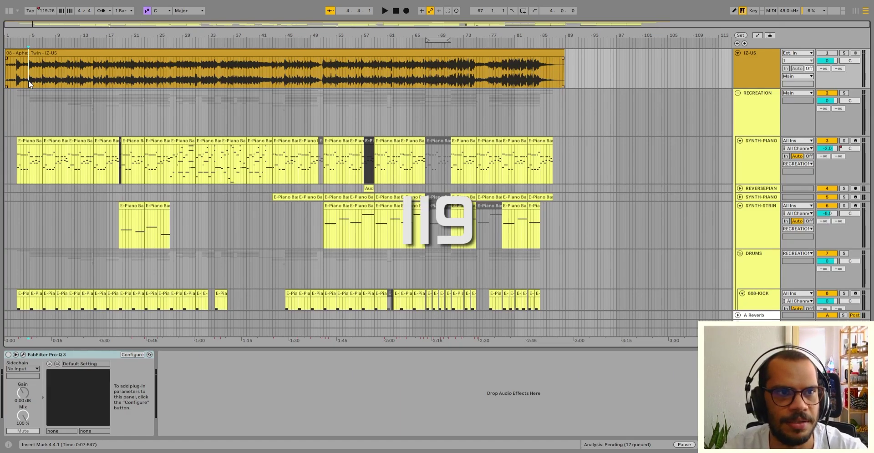
scroll(189, 198, down, 3)
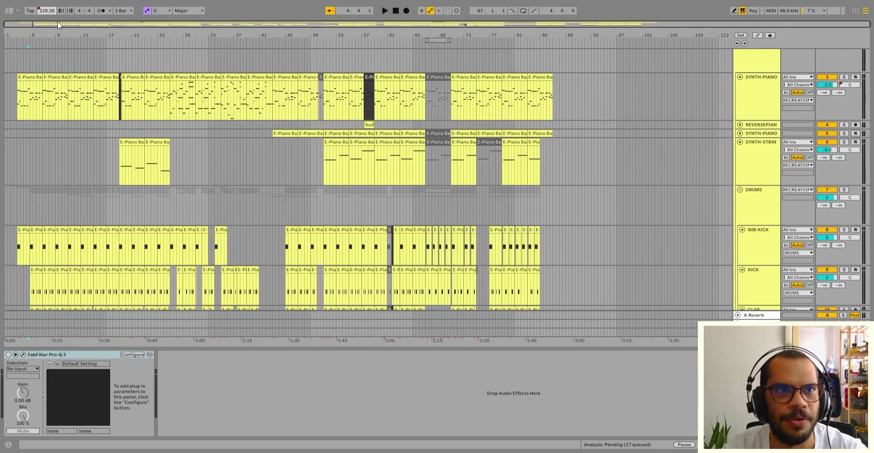
Show the automation lanes and examine the Main track's Song Tempo automation from bar 3 to about bar 75
key(a)
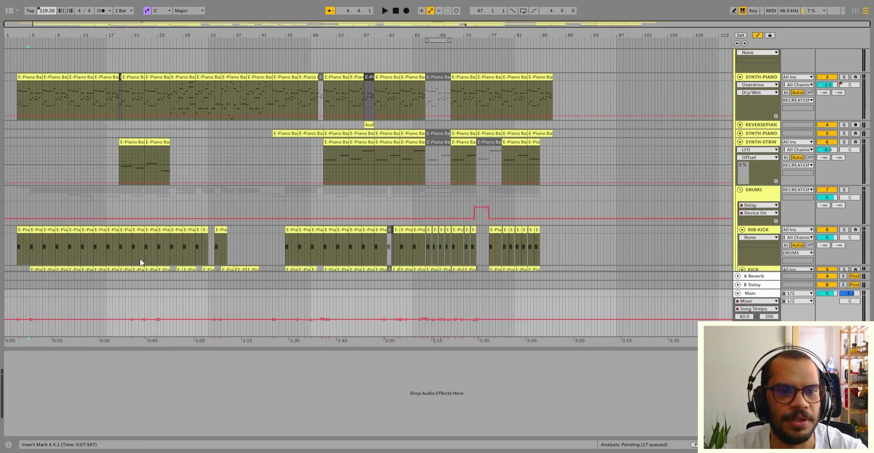
click(17, 305)
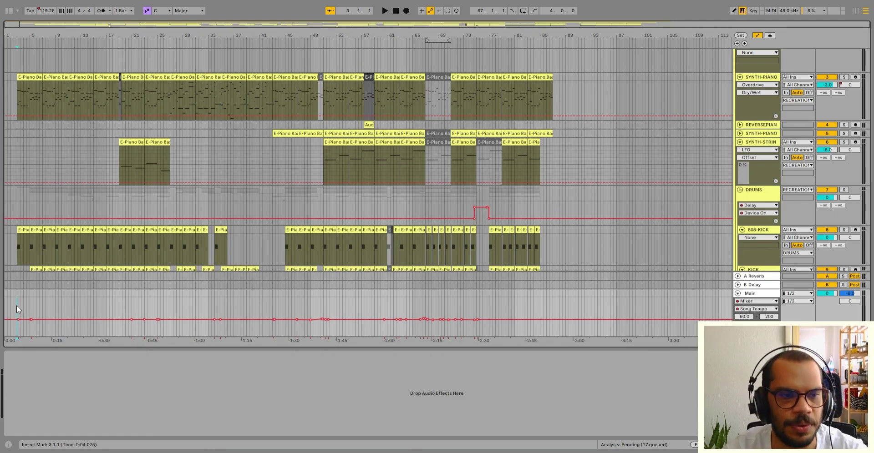
drag(19, 307, 158, 306)
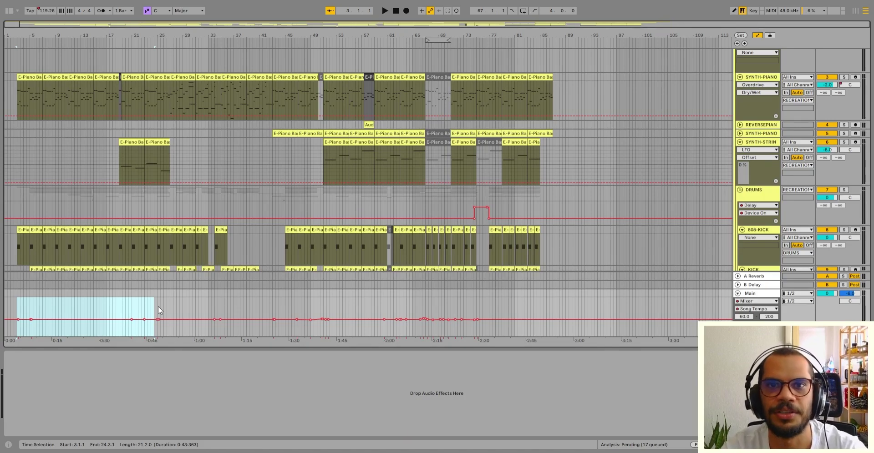
mouse_move(76, 311)
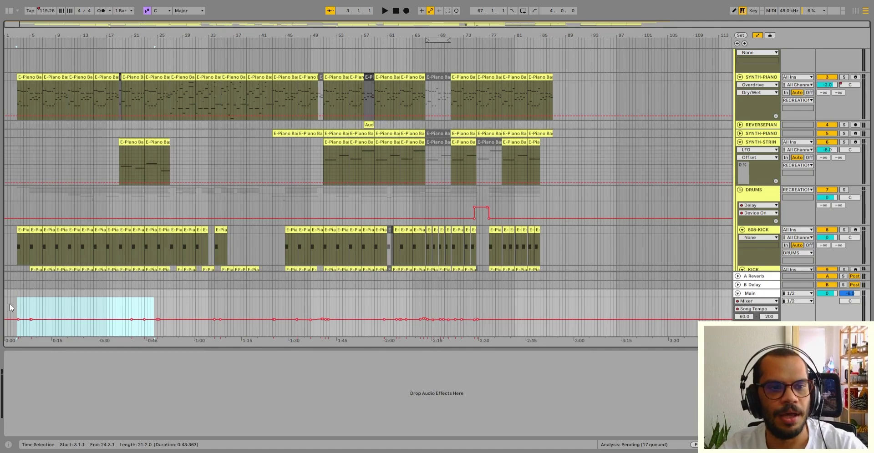
drag(14, 304, 133, 313)
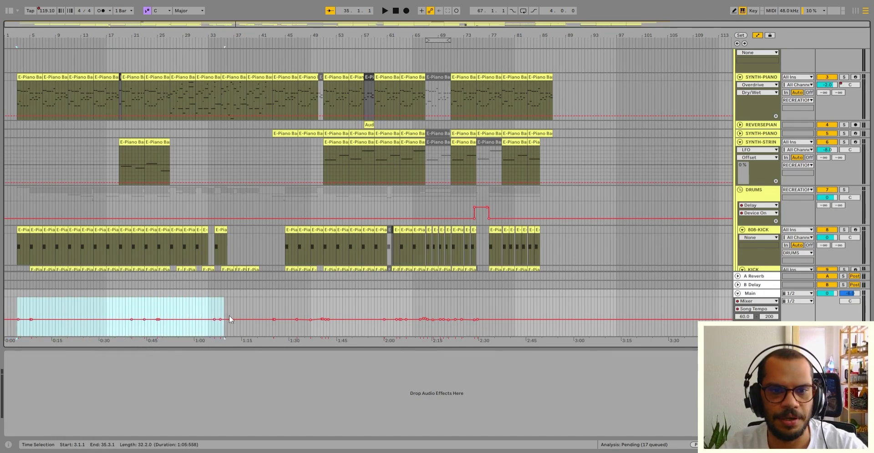
drag(229, 316, 481, 312)
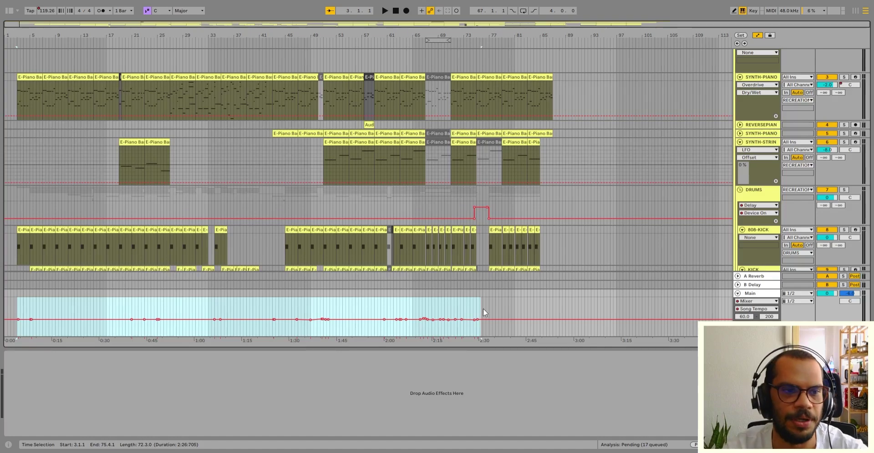
scroll(289, 203, up, 2)
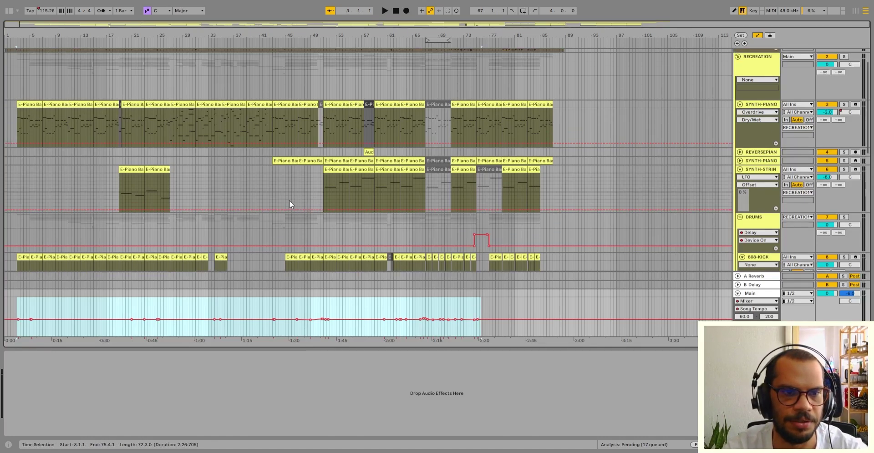
scroll(258, 230, up, 3)
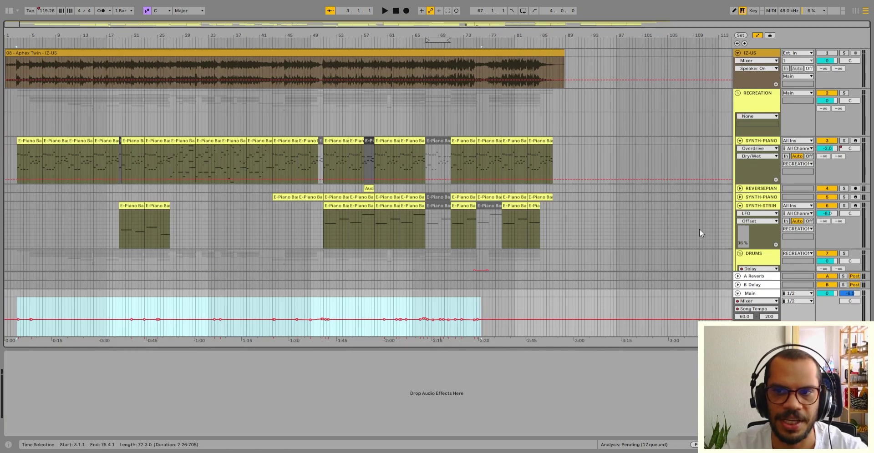
Collapse the SYNTH-STRIN track in the arrangement
click(690, 165)
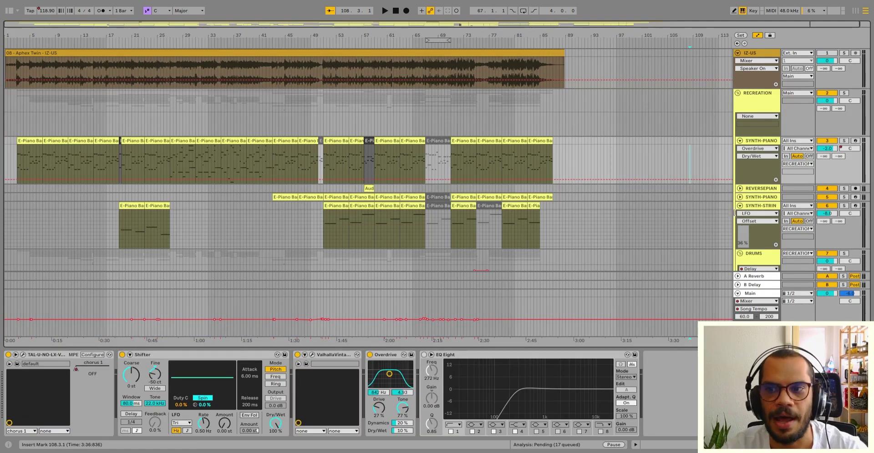
click(740, 206)
click(738, 199)
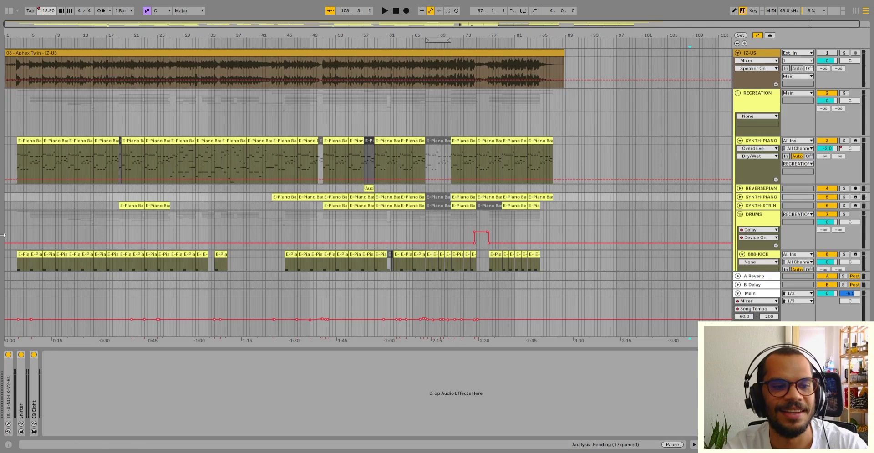
Remove the Song Tempo automation from the Main track and turn on the metronome
drag(17, 306, 476, 314)
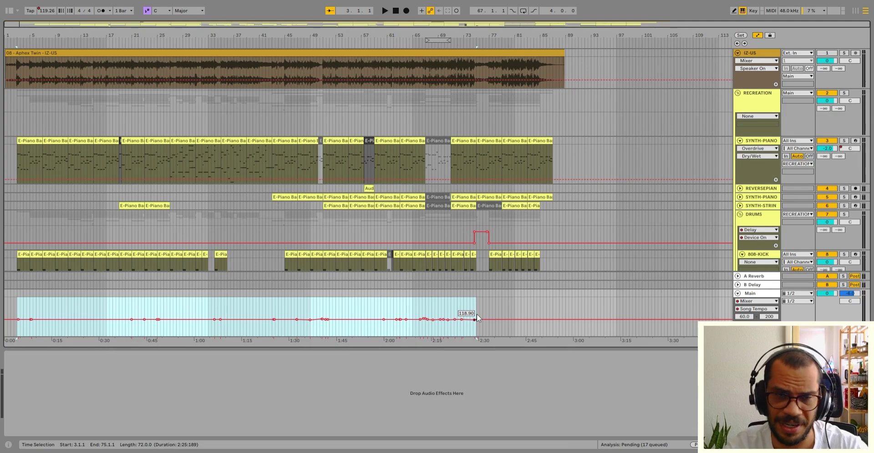
click(320, 69)
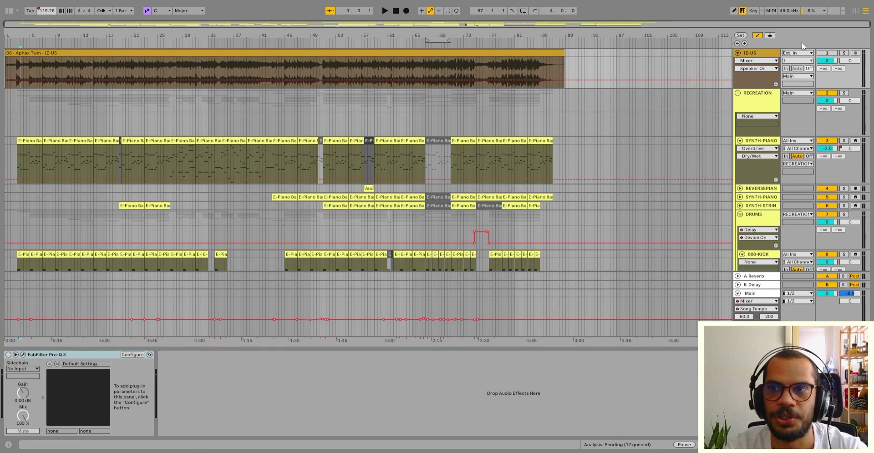
click(48, 12)
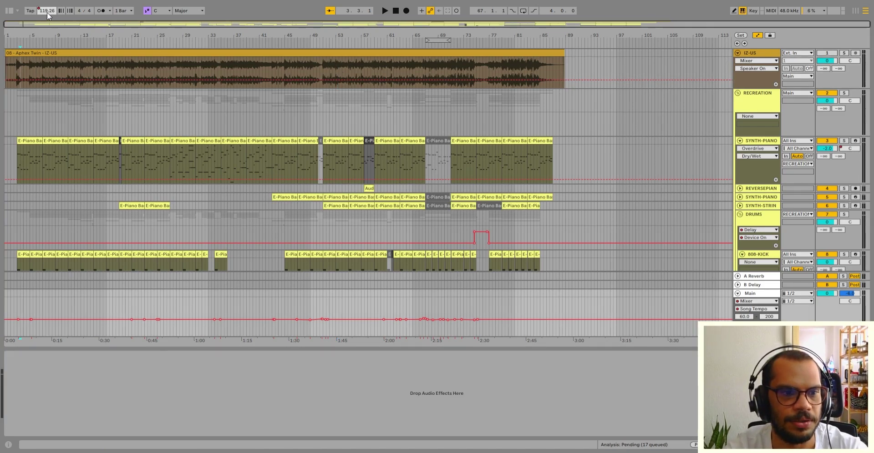
Solo the IZ-US track and play it from 4.4.1 against the metronome, setting the Main track's cue volume to 0
click(31, 66)
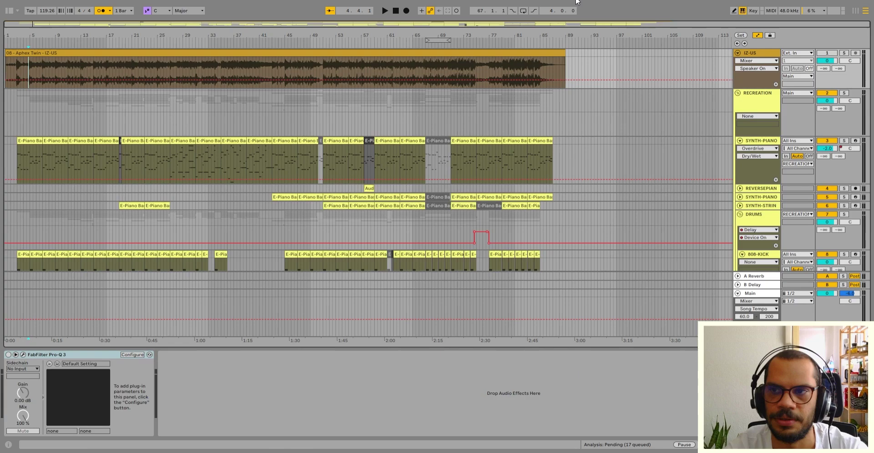
click(842, 51)
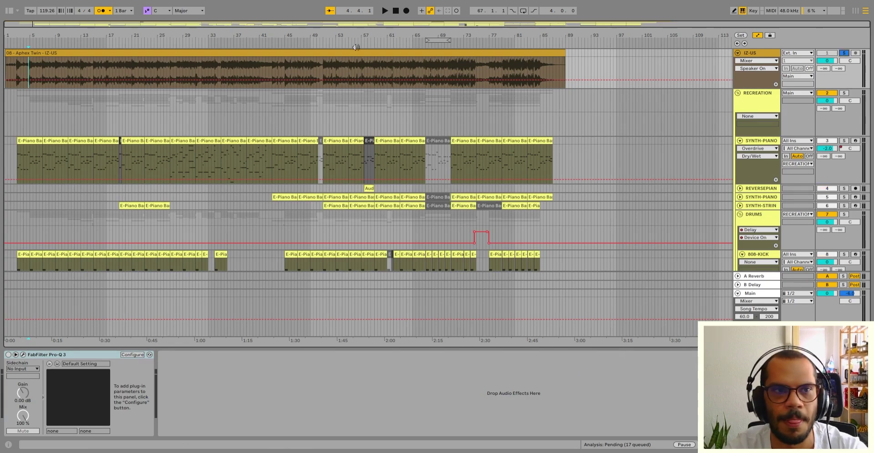
key(space)
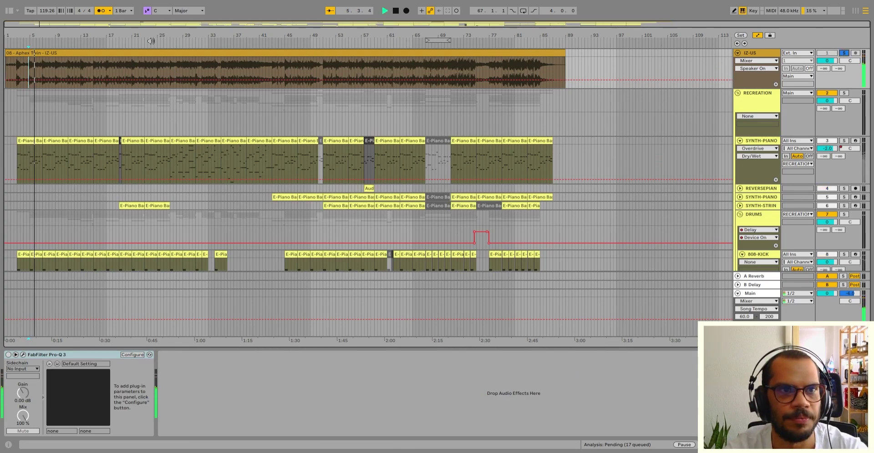
drag(858, 292, 858, 284)
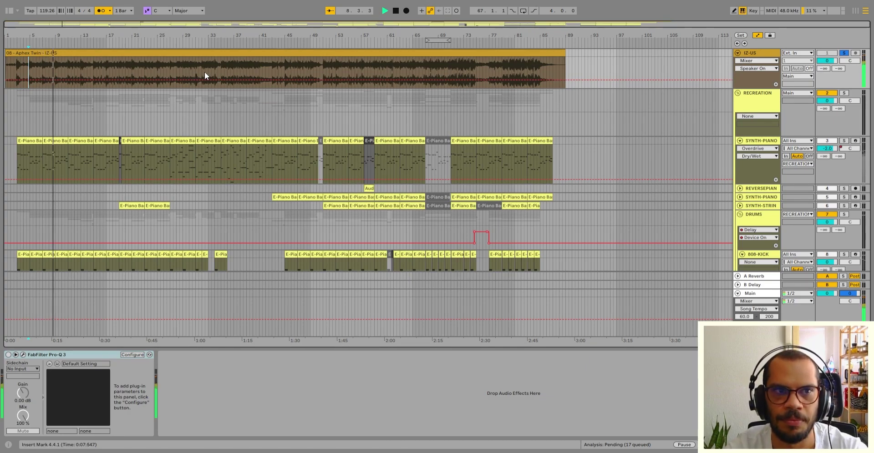
key(space)
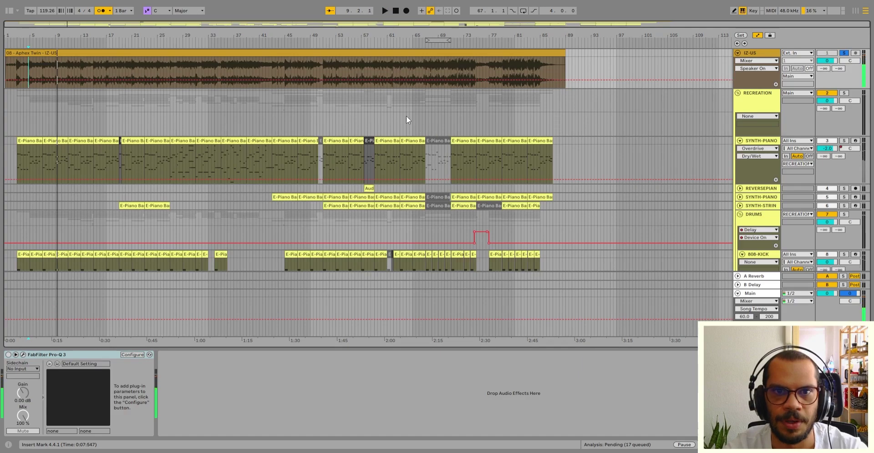
Play the IZ-US reference from 50.4.1 to compare its timing with the metronome
click(321, 63)
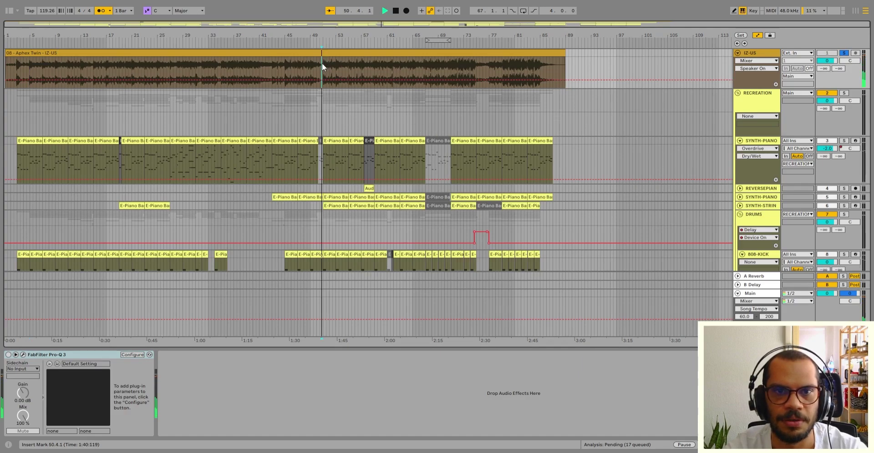
key(space)
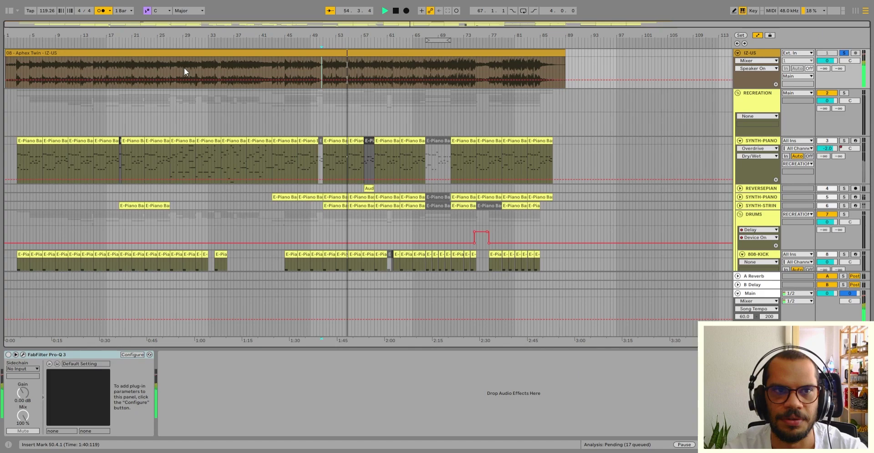
Replay the IZ-US reference from 50.4.1 against the metronome and lower the Main track's cue volume
key(space)
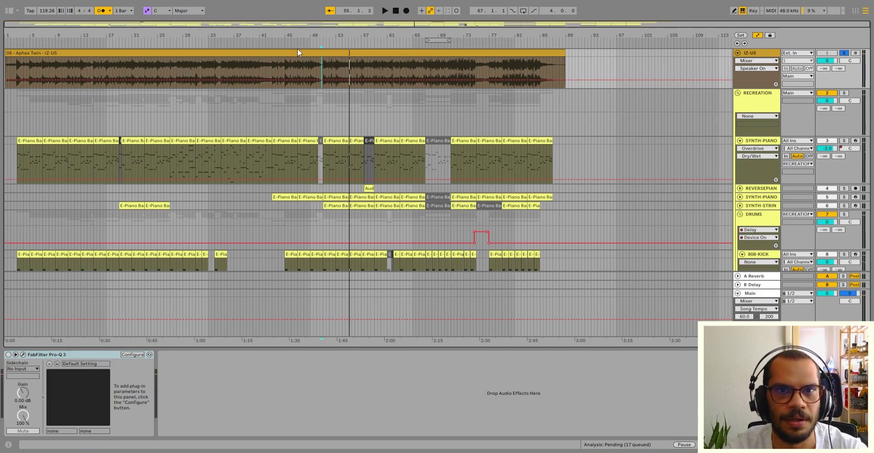
click(317, 42)
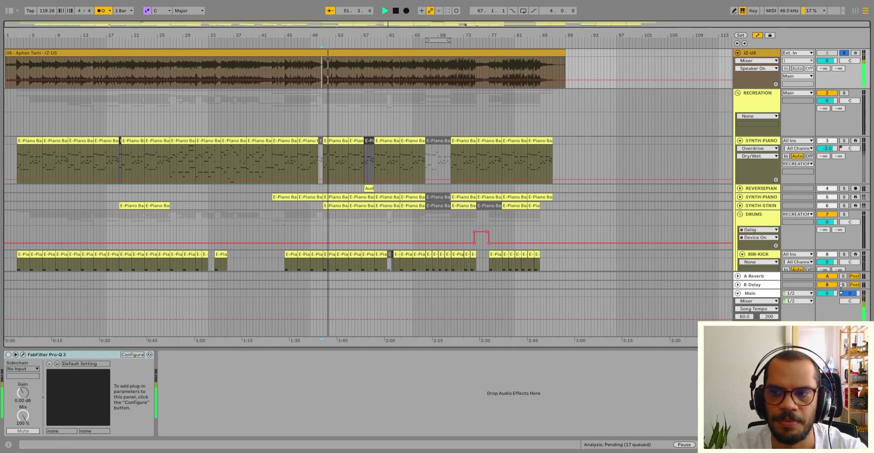
click(841, 292)
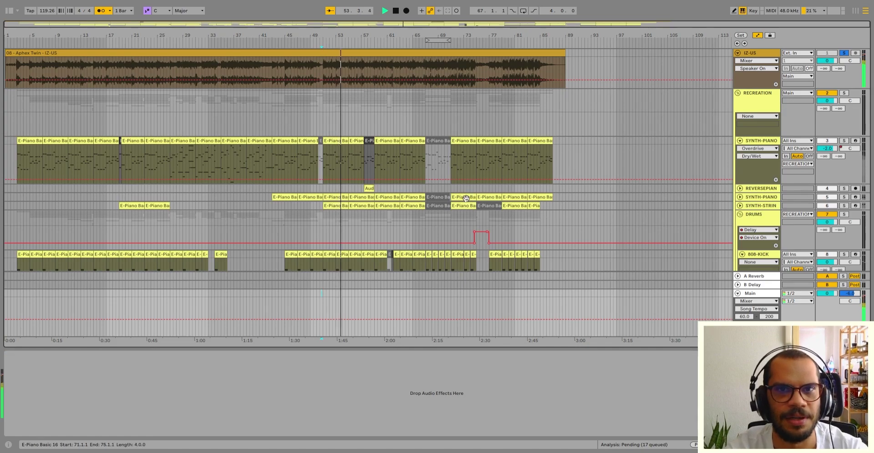
key(space)
Play the IZ-US reference from 6.1.1 and from around bar 52, and restore the Main track's Song Tempo automation
click(88, 79)
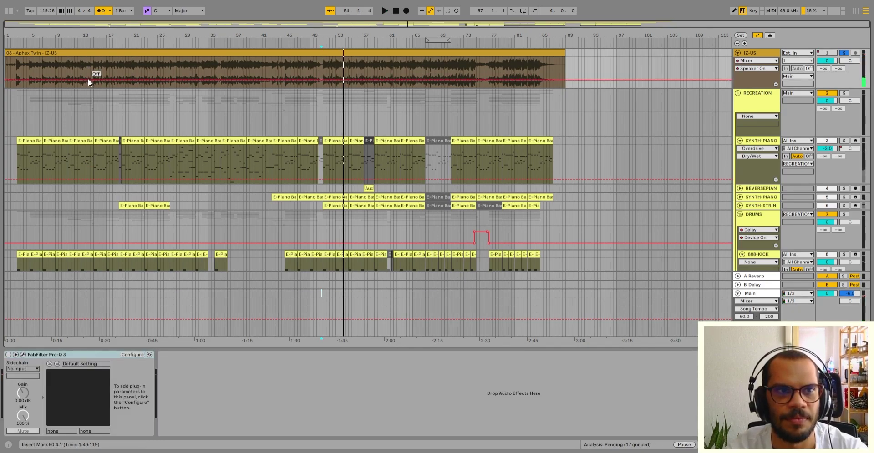
click(36, 70)
key(space)
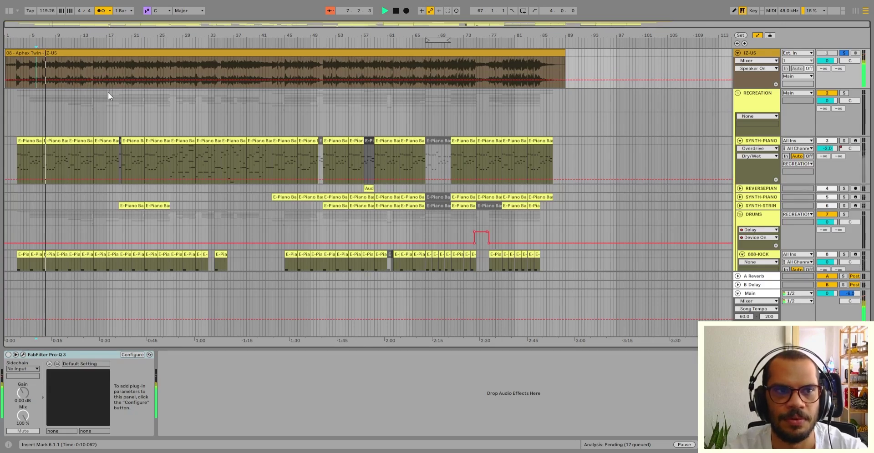
click(333, 70)
key(space)
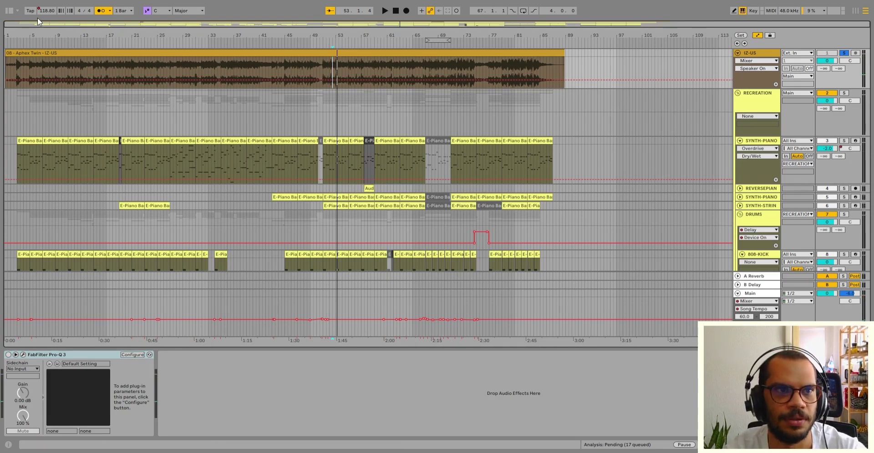
Play the IZ-US reference from 51.1.1, 5.2.1 and 53.1.1 to check its timing with the tempo automation active
click(322, 66)
key(space)
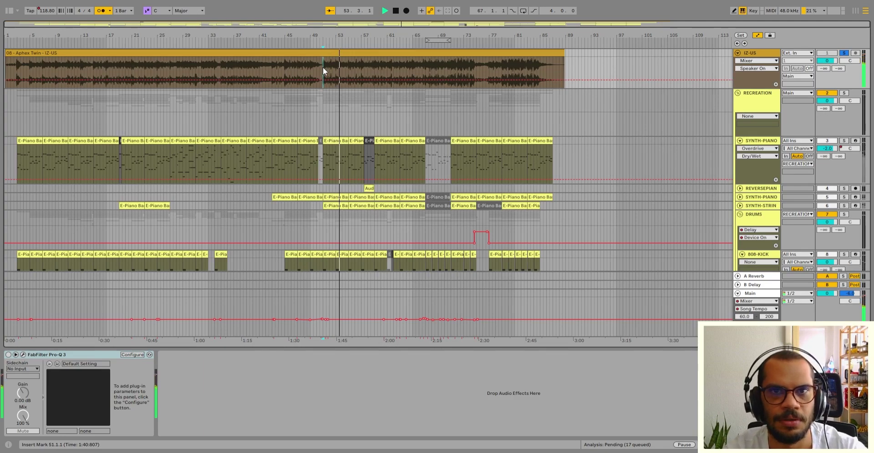
key(space)
click(32, 62)
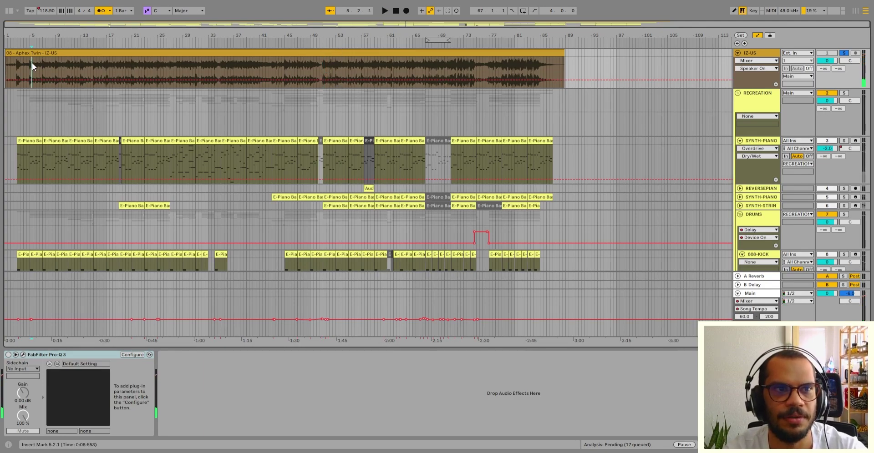
key(space)
click(335, 70)
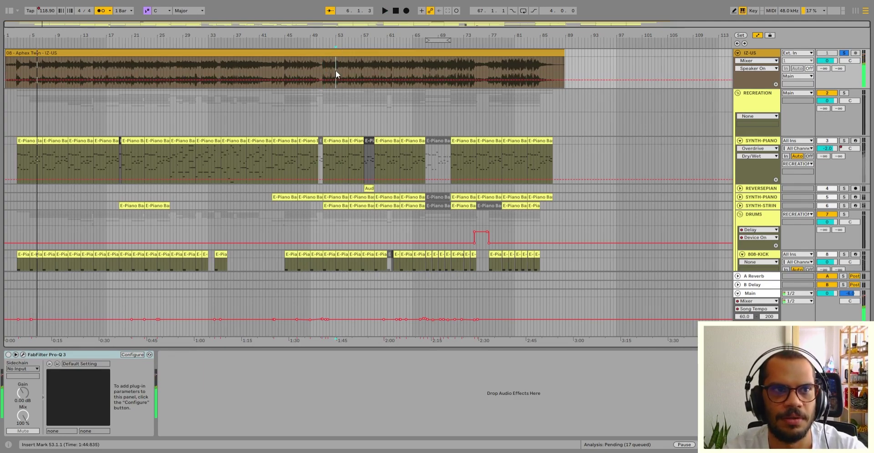
key(space)
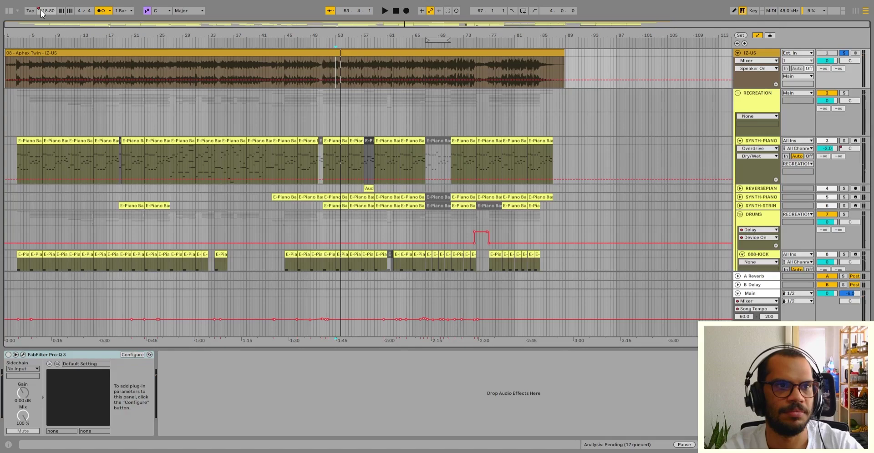
Select the Main track's Song Tempo automation from 3.1.1 to about 88.1.1 to examine the tempo changes across the song
click(16, 73)
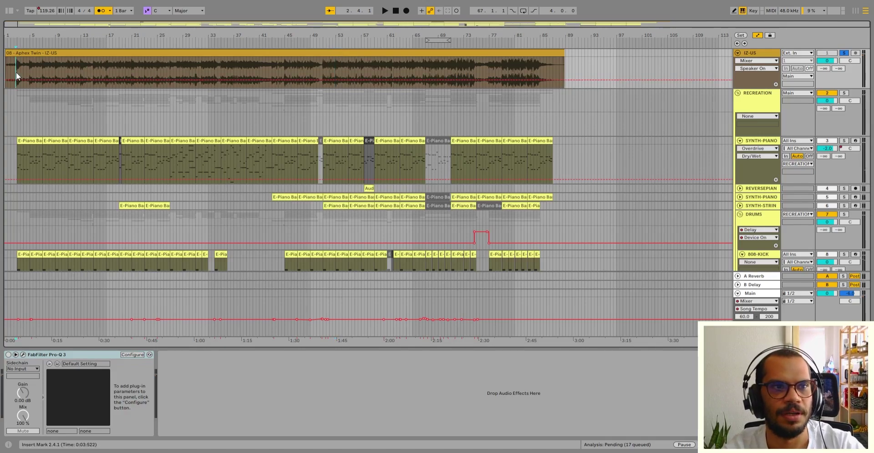
drag(20, 72, 145, 70)
click(17, 308)
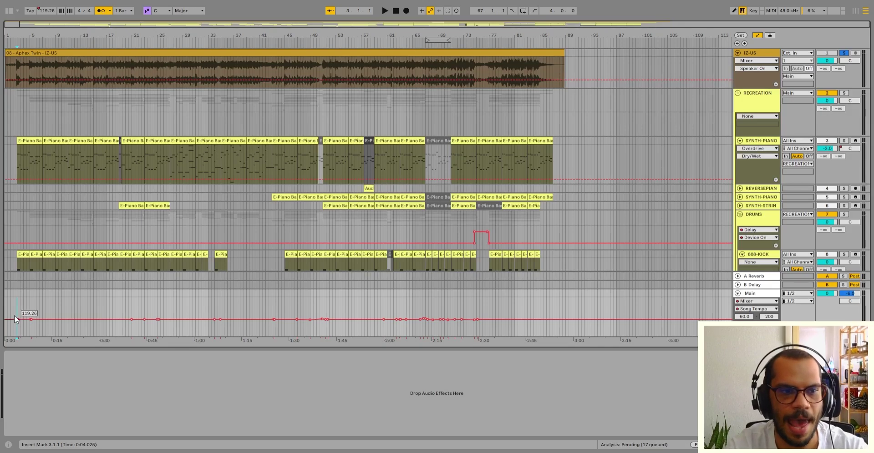
drag(18, 314, 559, 317)
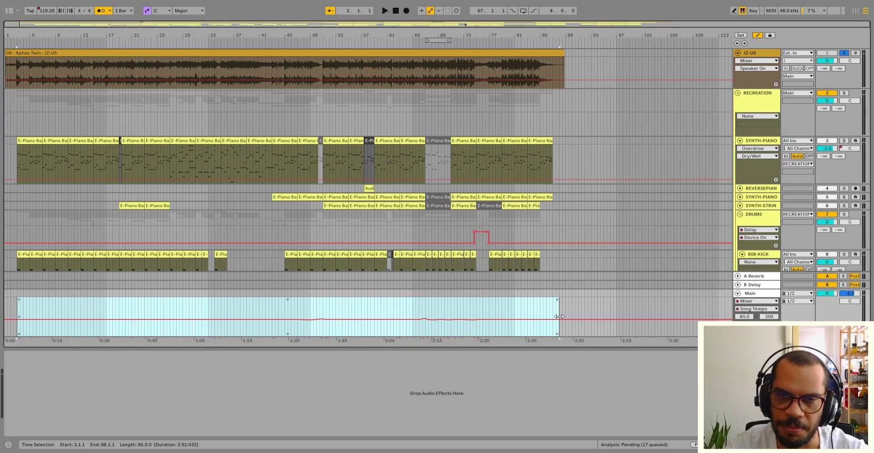
click(11, 291)
drag(16, 297, 556, 304)
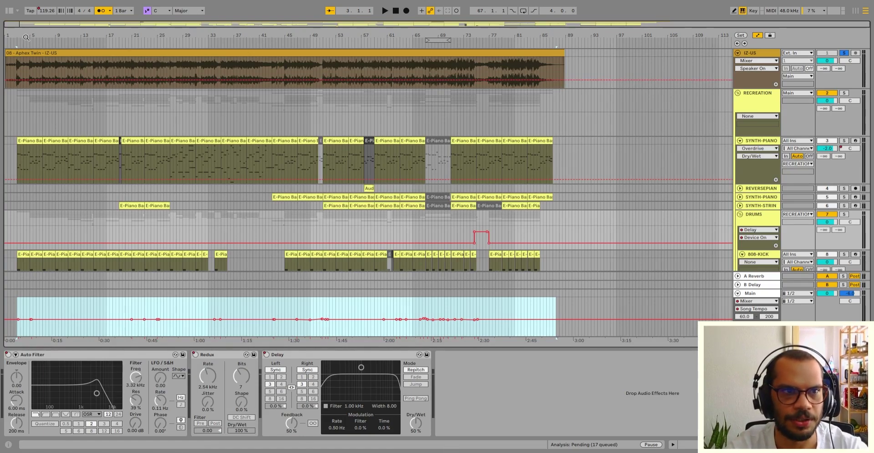
Split the IZ-US reference clip at 3.1.1 and rename its opening part INTRO
click(17, 61)
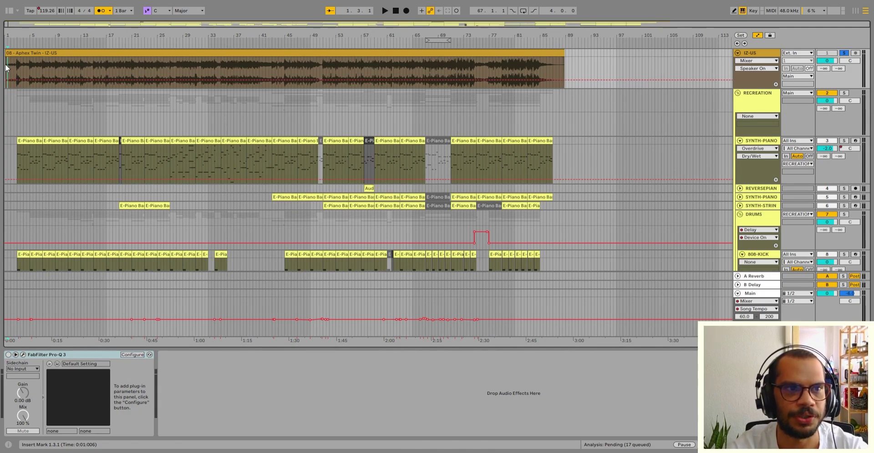
drag(7, 63, 14, 65)
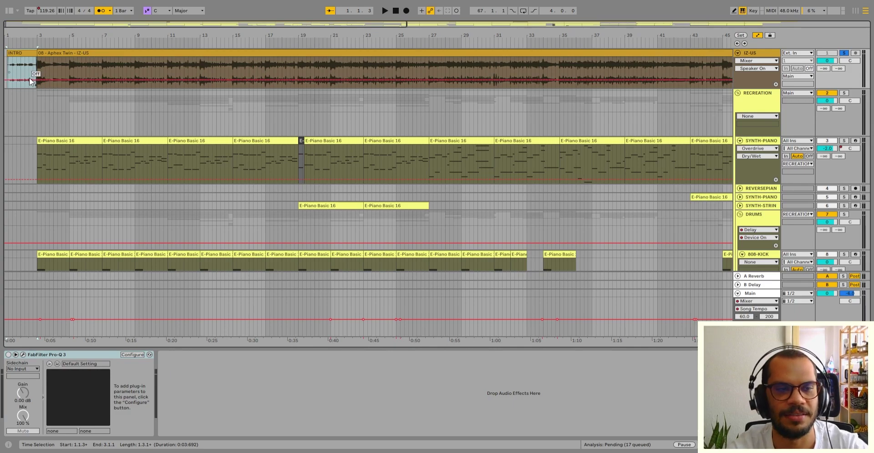
Play the INTRO clip with the metronome, turn the metronome off and replay the clip
key(space)
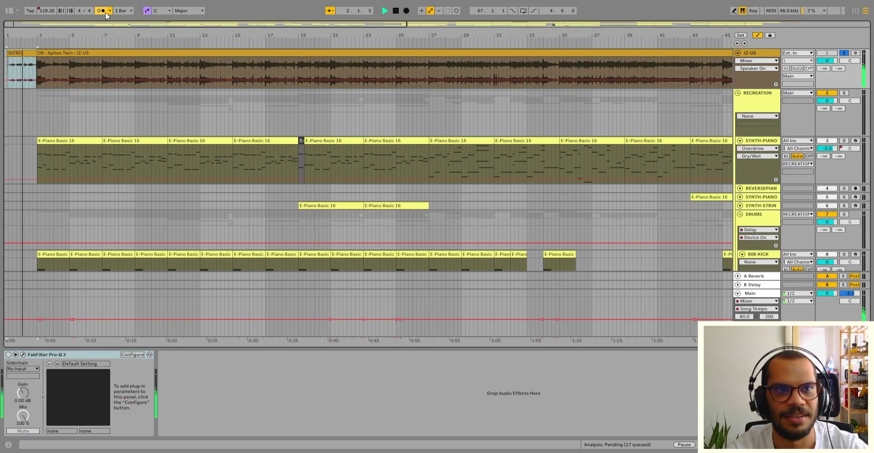
key(space)
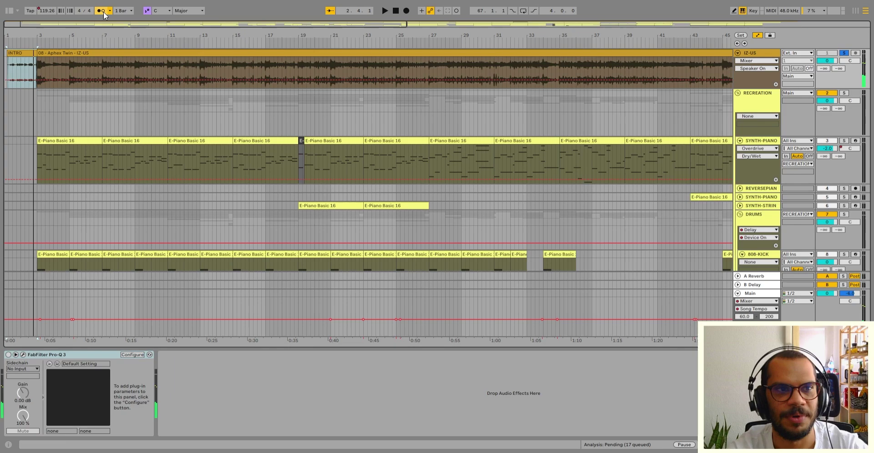
click(104, 15)
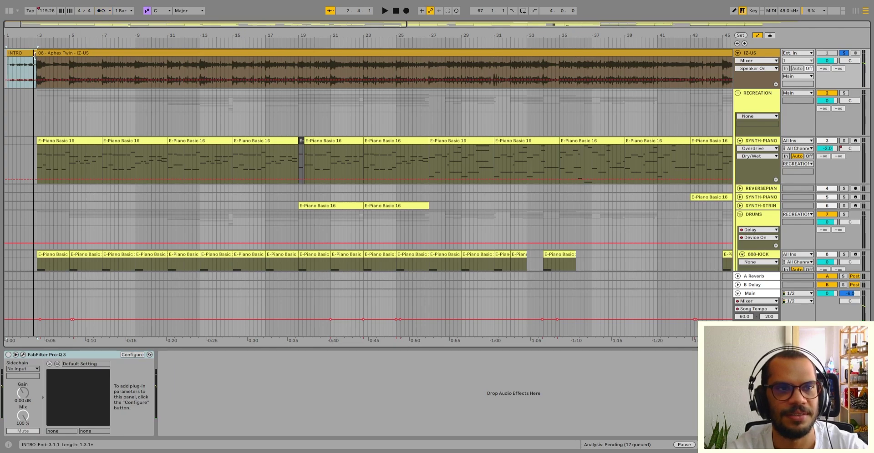
key(space)
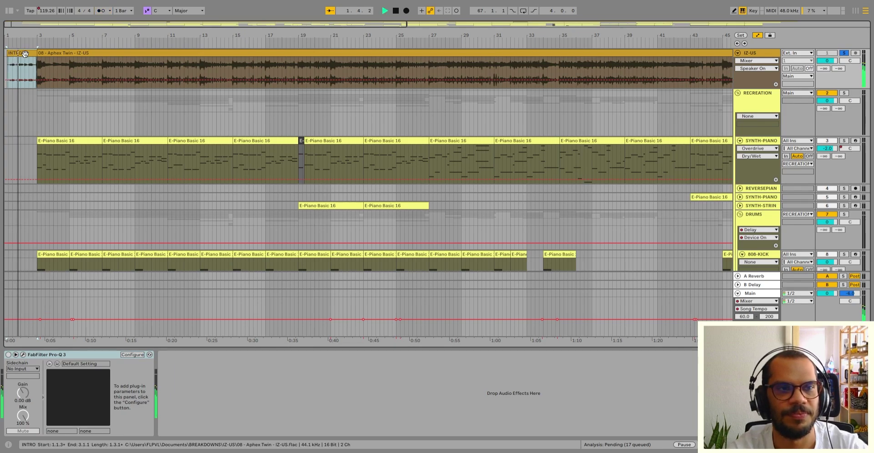
key(space)
Select the main IZ-US clip after the INTRO and play it from 3.1.1 to bar 5
click(57, 52)
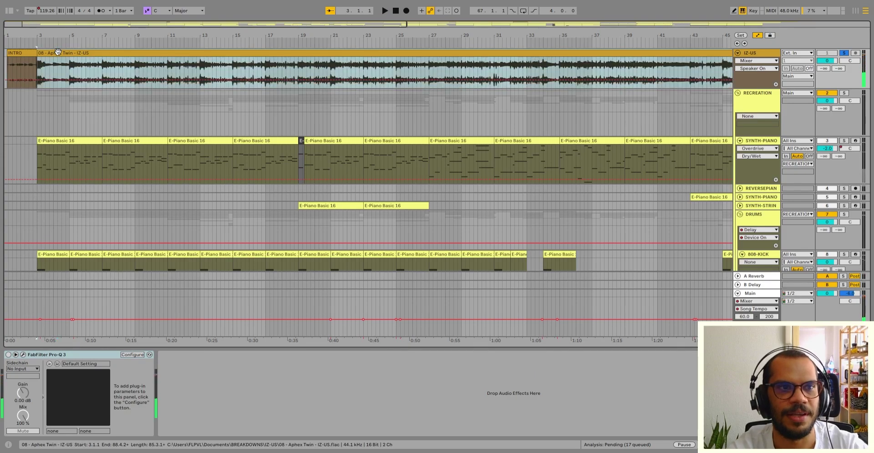
scroll(58, 51, up, 2)
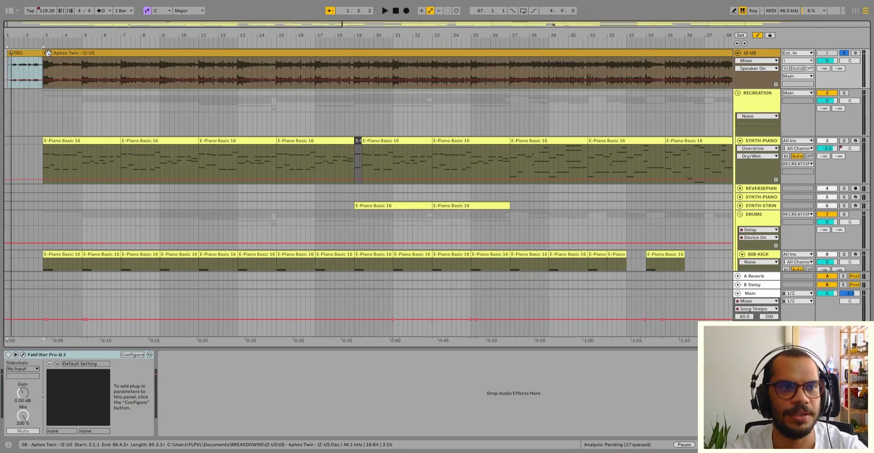
click(33, 51)
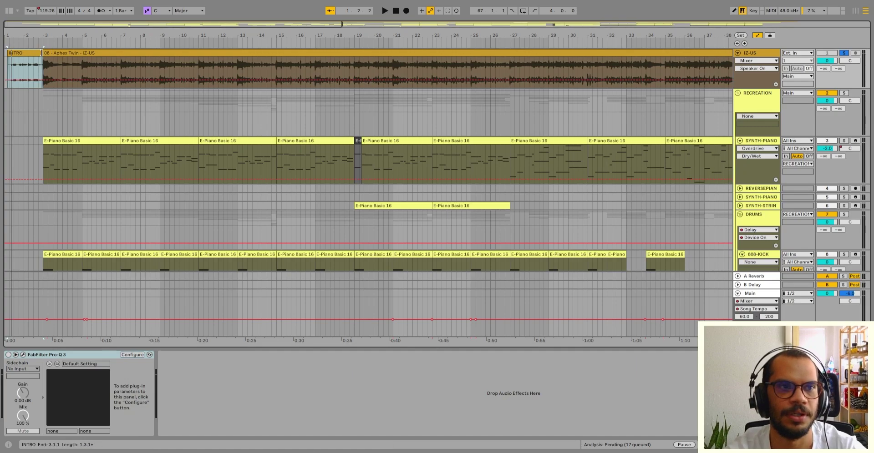
click(47, 53)
key(minus)
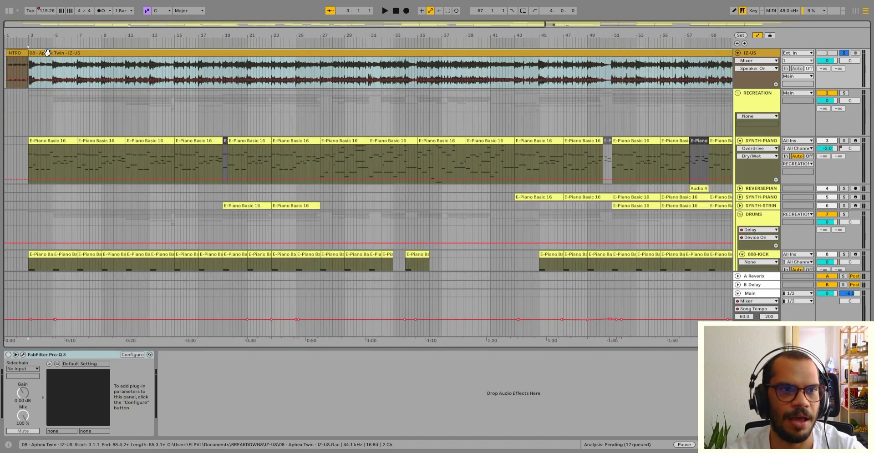
key(space)
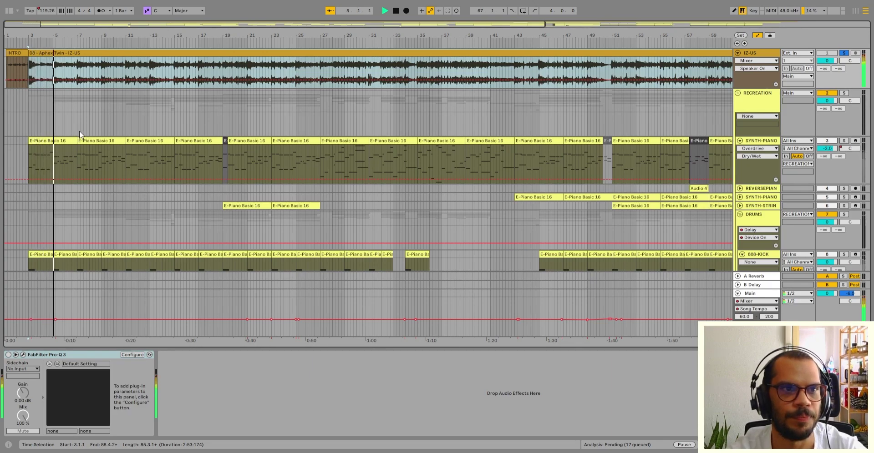
key(space)
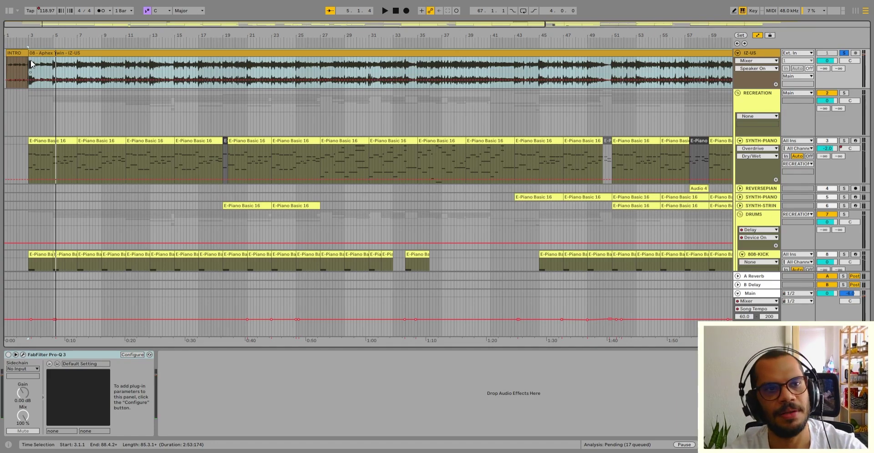
Replay the opening bars of the main IZ-US clip repeatedly to listen to the electric piano sound
click(28, 58)
click(34, 54)
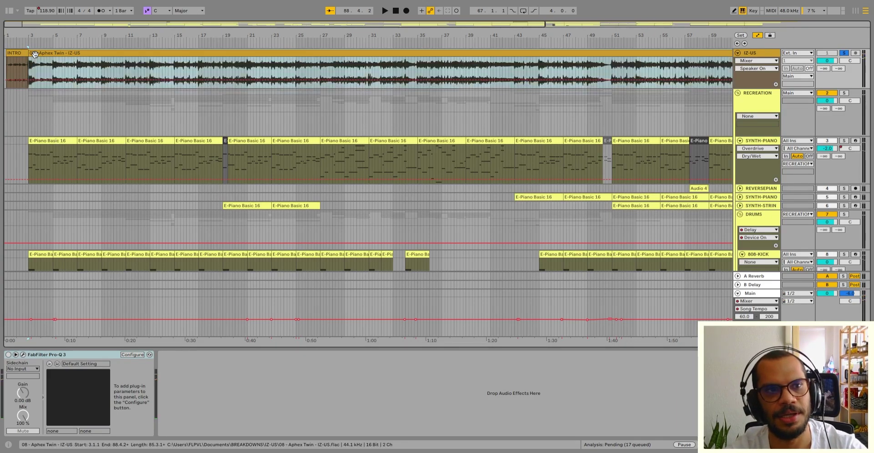
key(space)
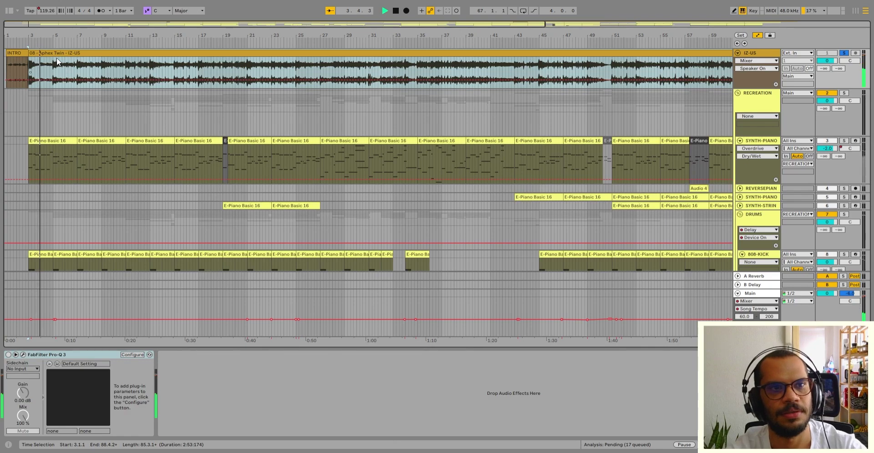
key(space)
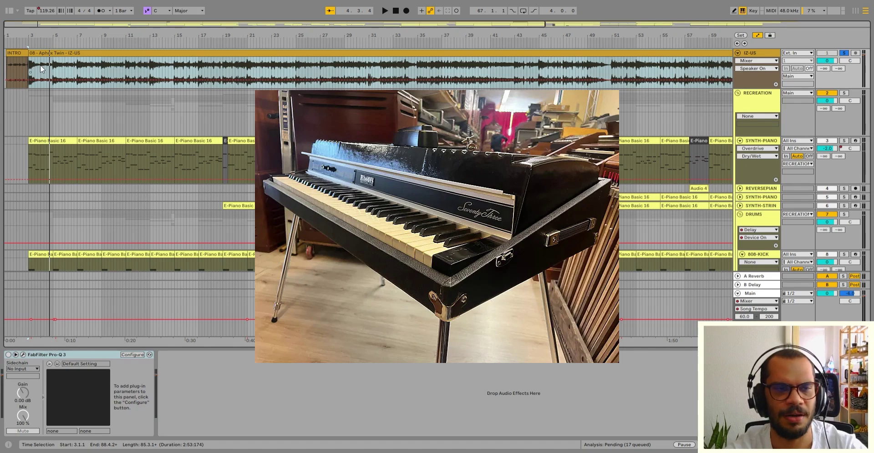
key(space)
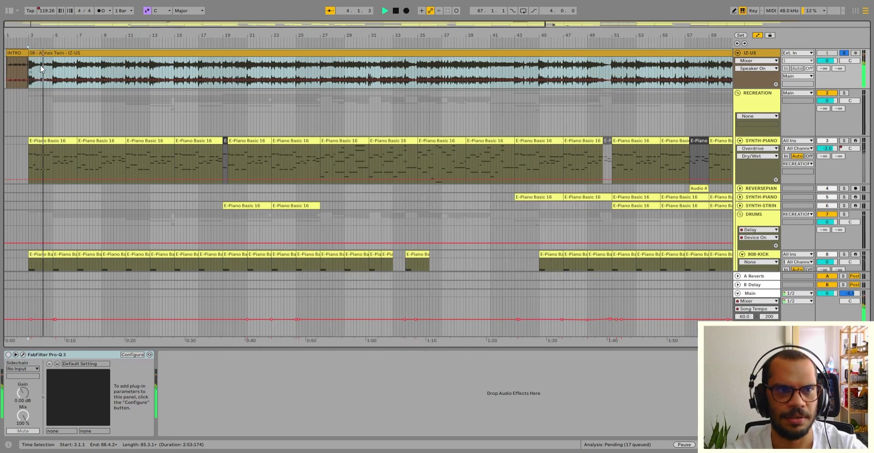
key(space)
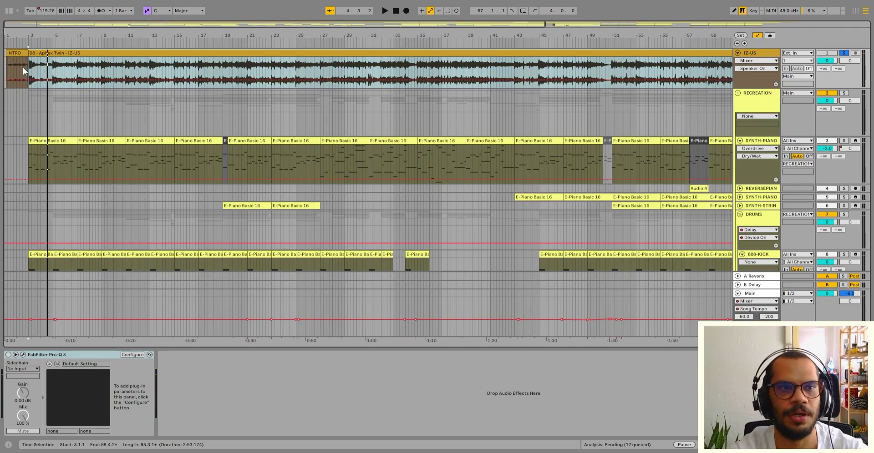
Reselect the main IZ-US clip and play its opening from 3.1.1 once more
click(29, 64)
click(45, 52)
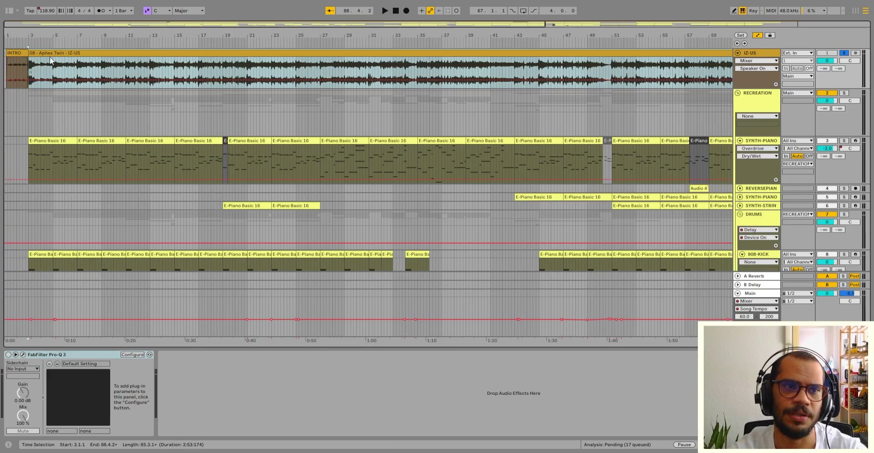
key(space)
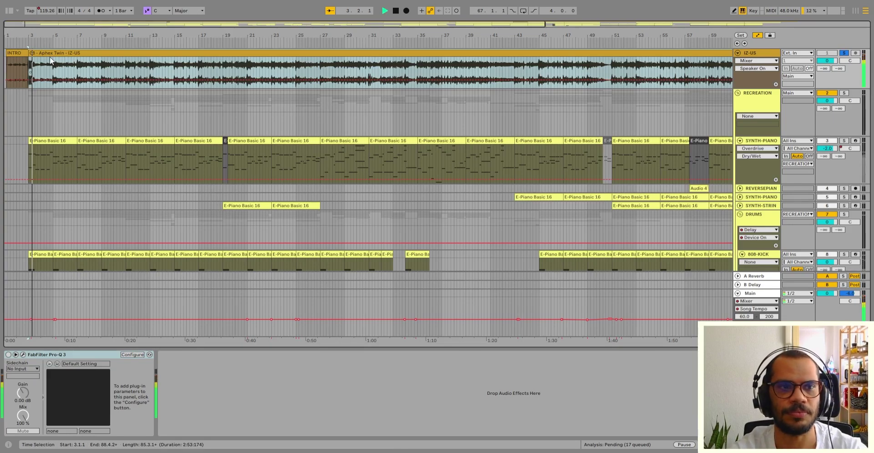
scroll(71, 138, down, 2)
scroll(71, 138, down, 2)
scroll(71, 138, up, 4)
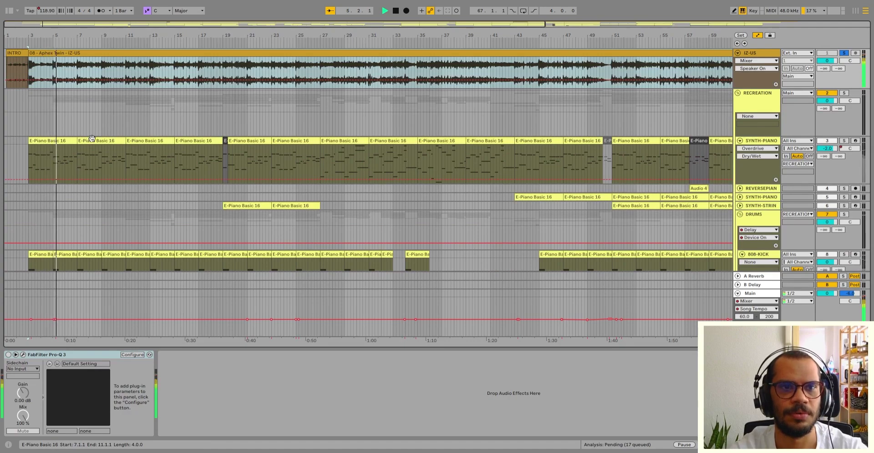
key(space)
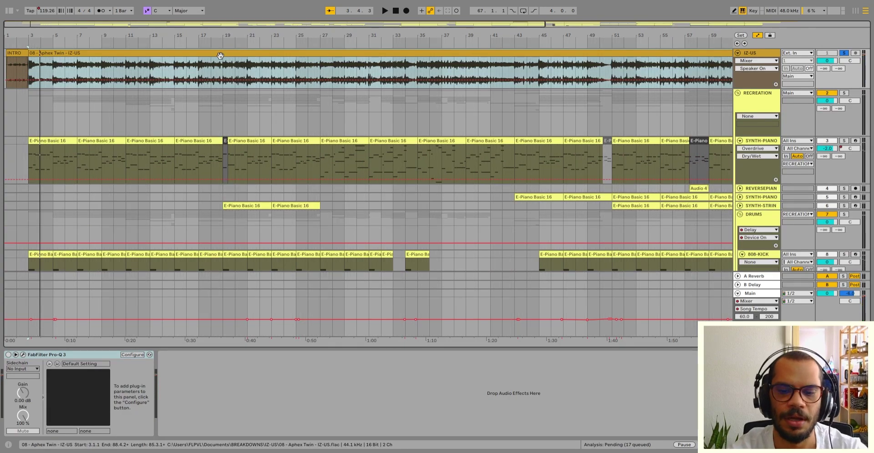
Split the main IZ-US reference clip at 11.1.1, isolating the section that matches the first two E-Piano clips
key(z)
click(11, 55)
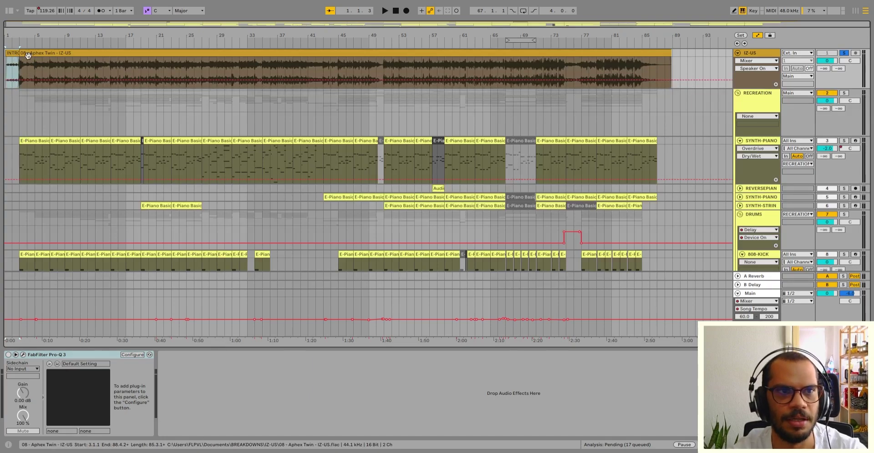
click(25, 65)
click(59, 140)
shift+click(44, 141)
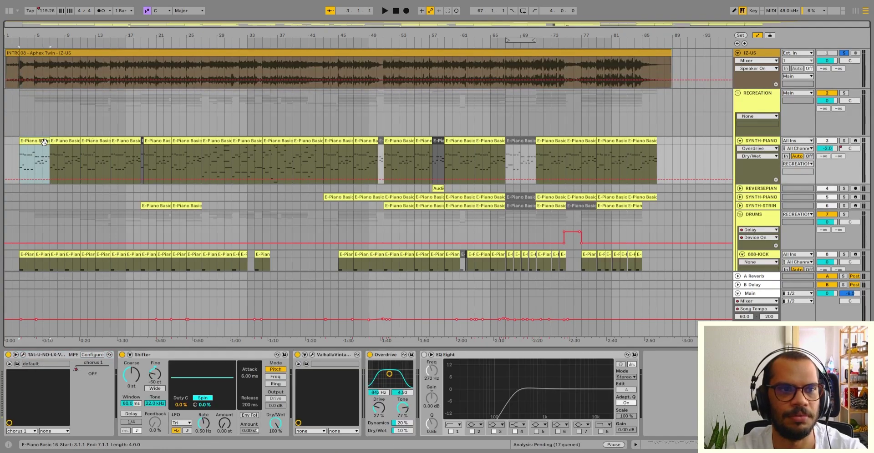
key(Up)
key(Up)
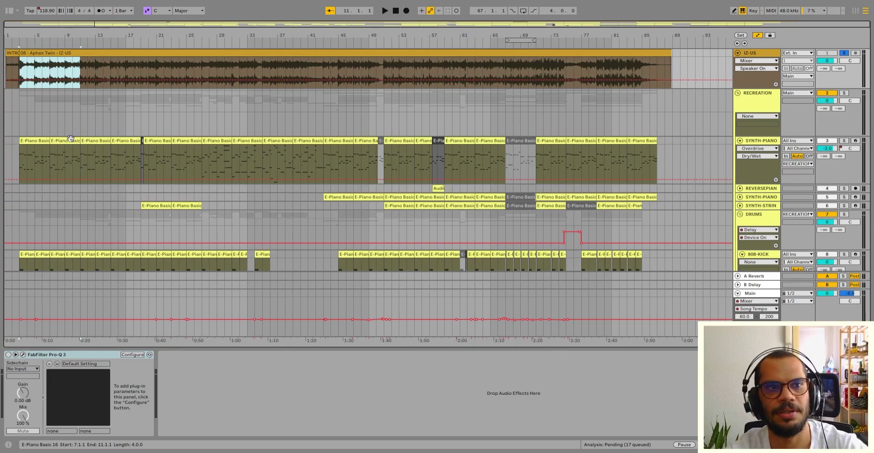
key(ctrl+e)
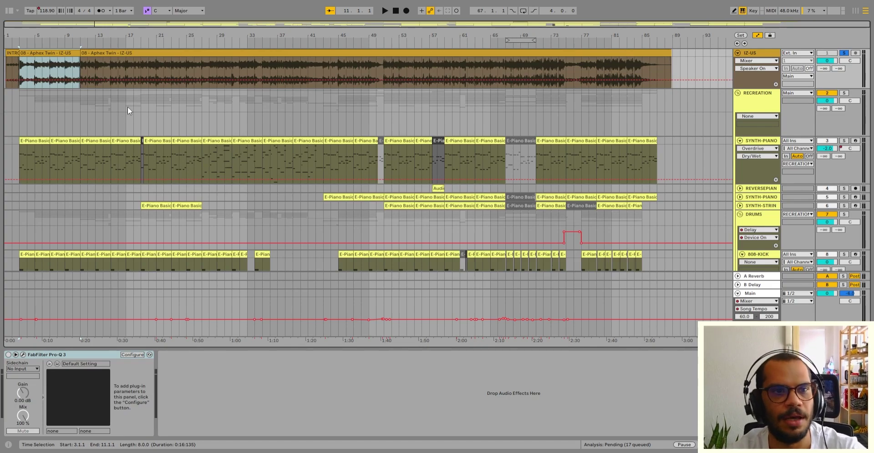
Make the IZ-US reference section from 3.1.1 to 27.1.1 one separate clip and rename it "A PART (VERSE)"
click(81, 149)
click(87, 146)
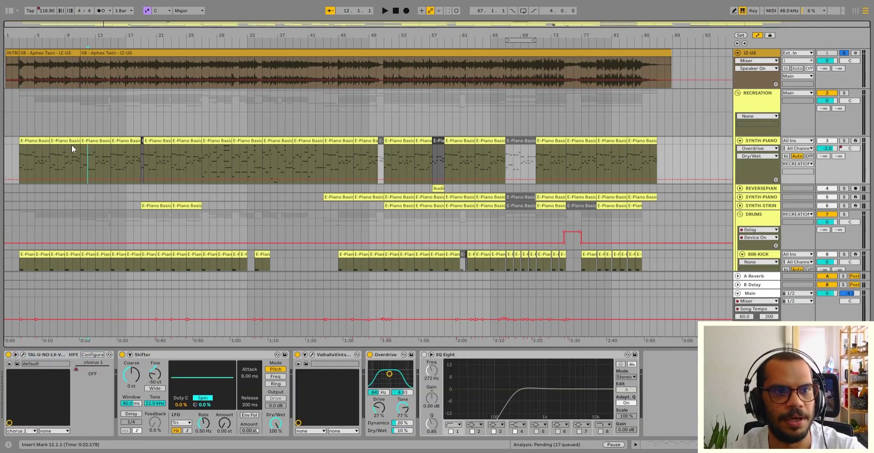
drag(82, 147, 199, 139)
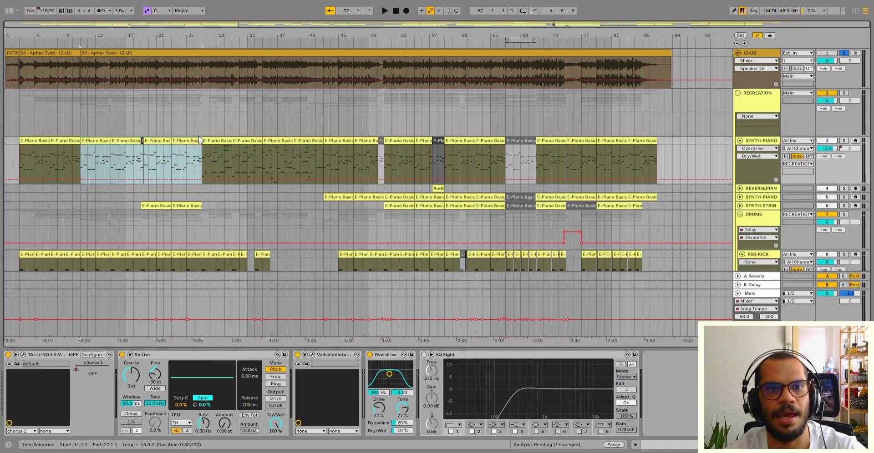
key(Up)
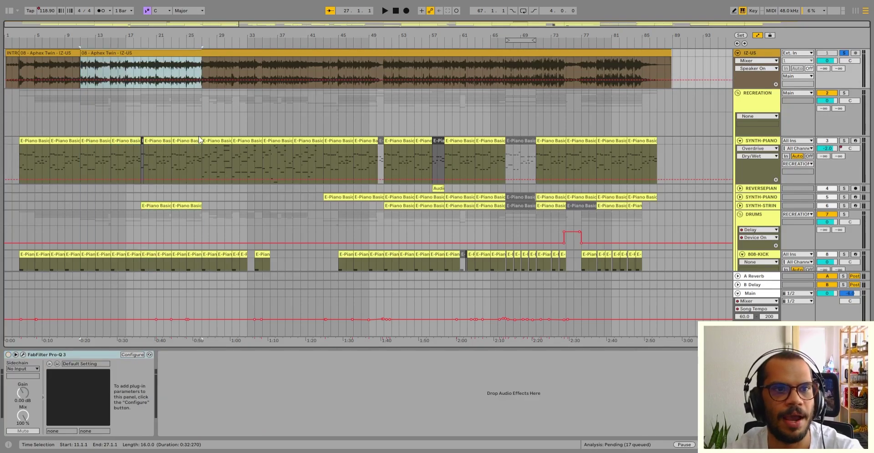
key(shift+Right)
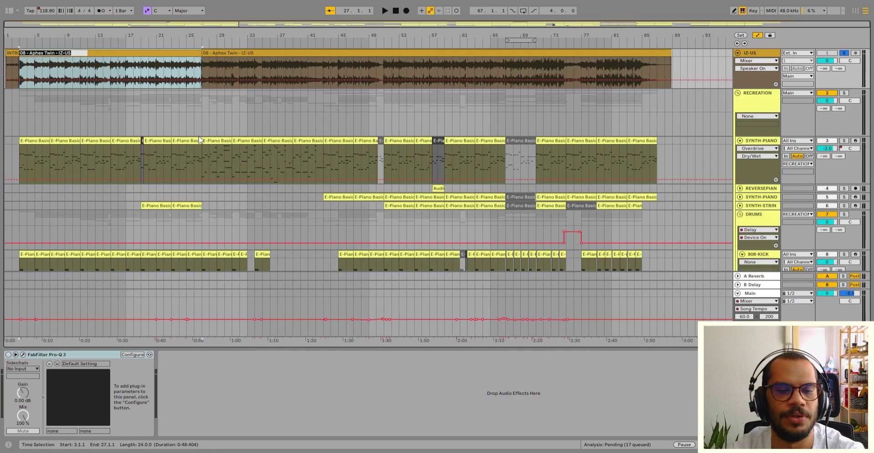
text(A PART)
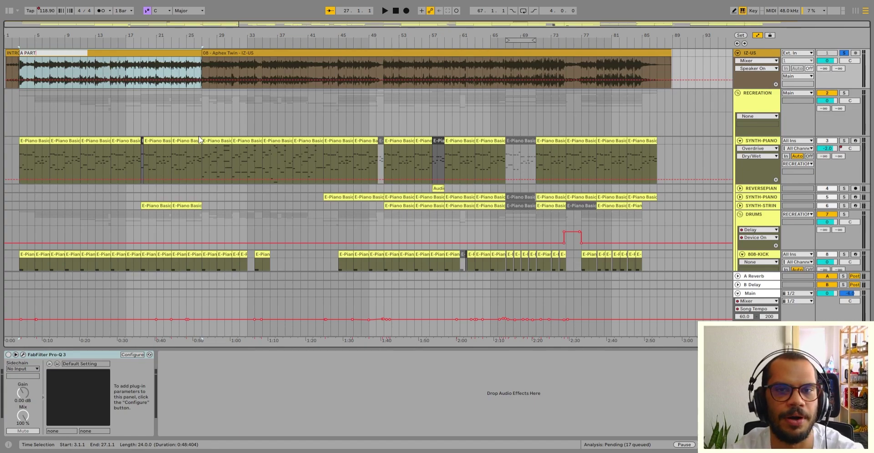
key(Return)
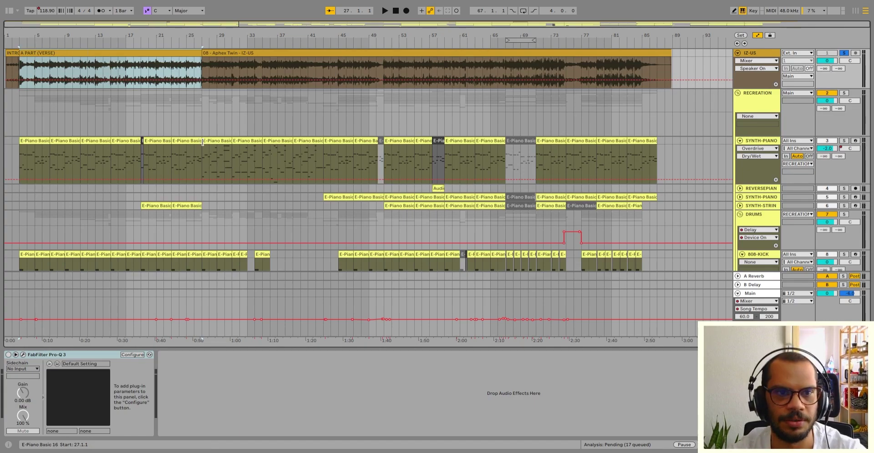
Examine the clip arrangement of the drum tracks, from the kick down to the percussion and reversed drum tracks
scroll(196, 145, down, 6)
scroll(186, 171, down, 6)
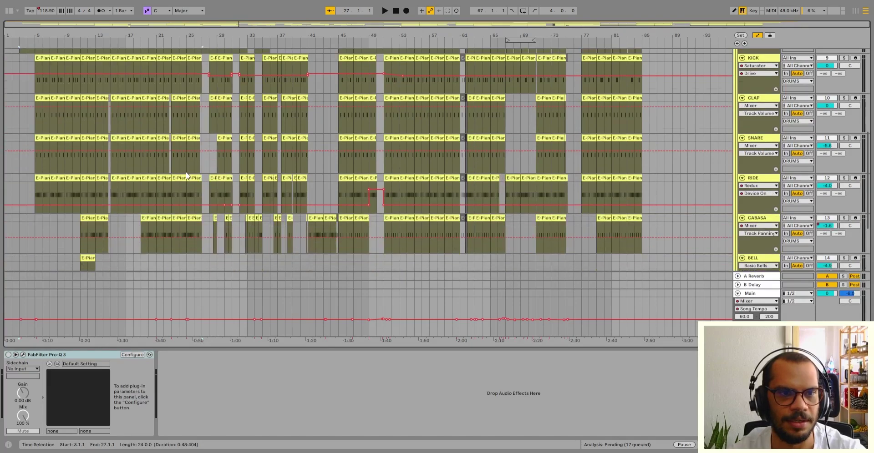
scroll(186, 173, up, 3)
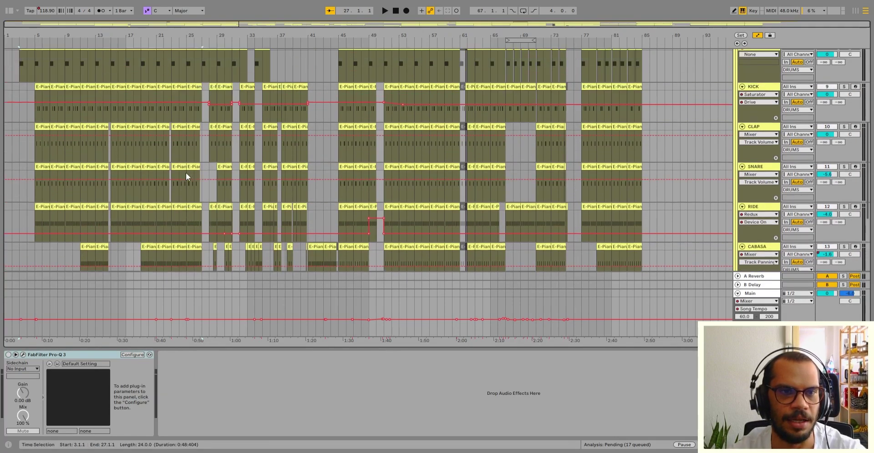
scroll(143, 198, down, 3)
scroll(144, 198, down, 2)
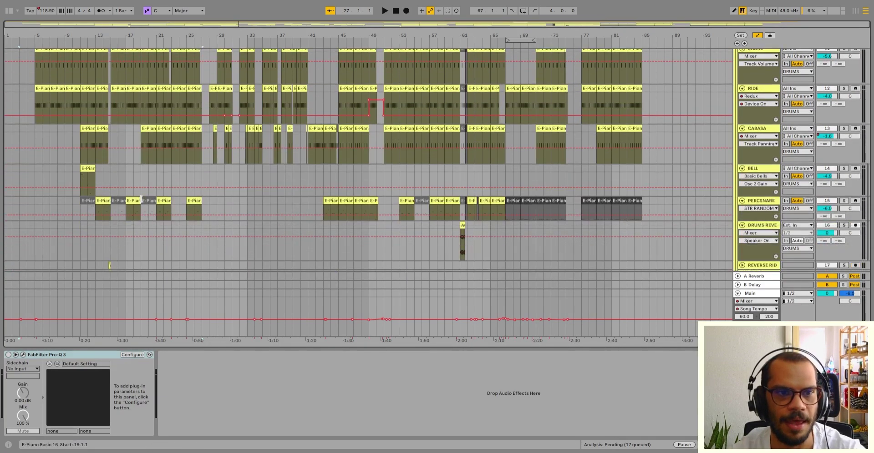
scroll(133, 201, up, 7)
scroll(134, 202, up, 8)
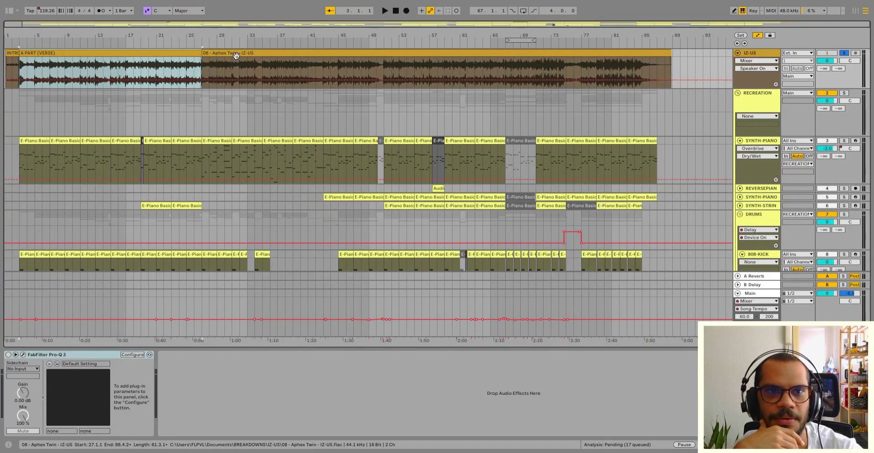
Select the reference section from 27.1.1 to 43.1.1, matching the next four E-Piano clips, and rename its clip "B PART (VERSE 2)"
click(246, 63)
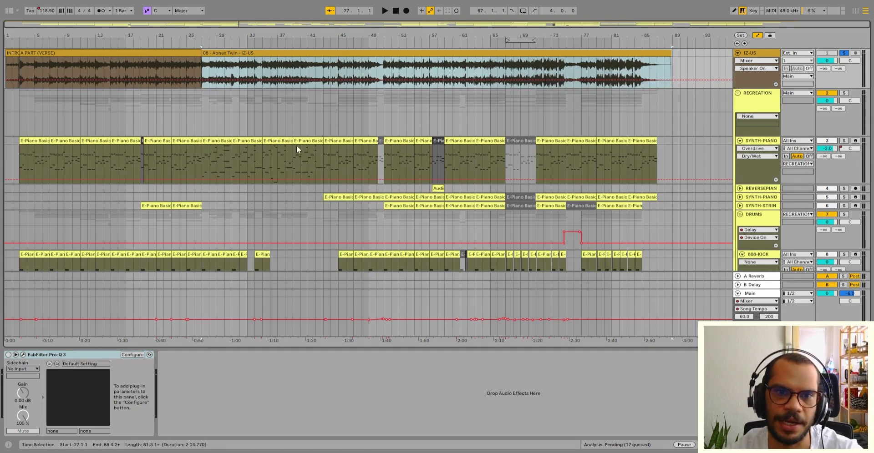
click(218, 141)
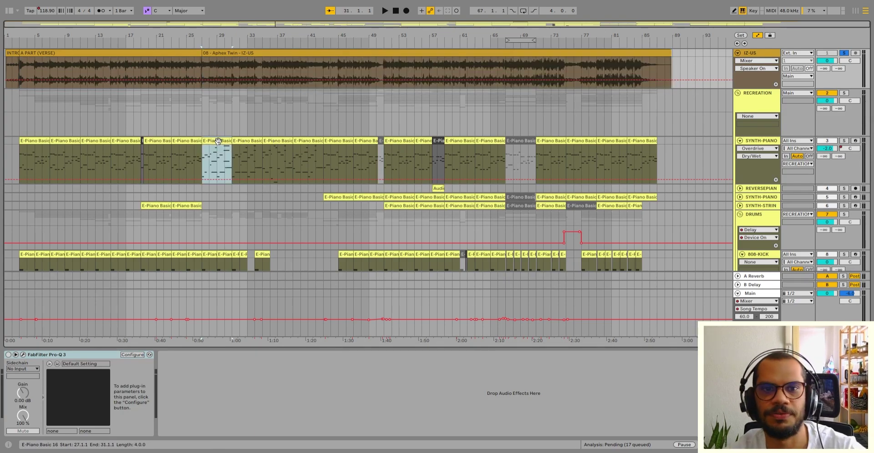
shift+click(303, 140)
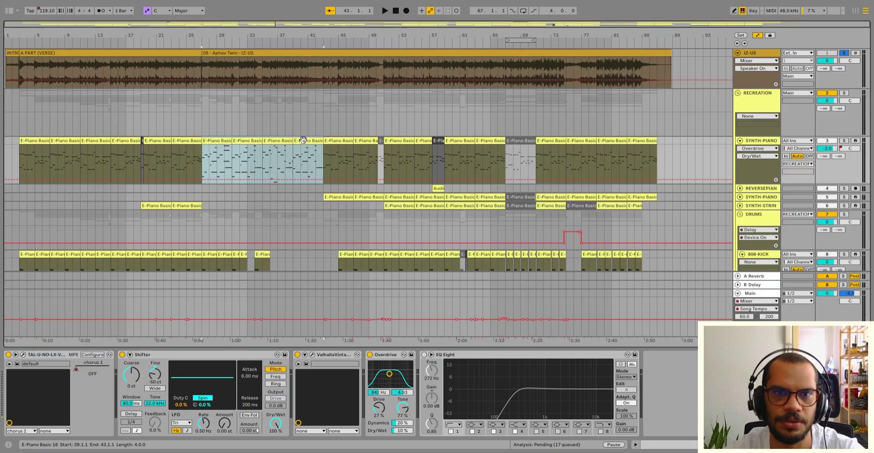
key(Up)
key(Up)
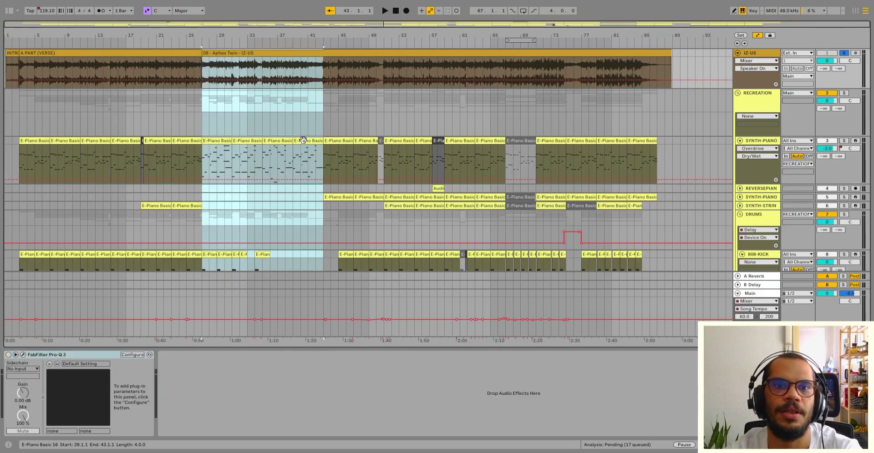
key(ctrl+r)
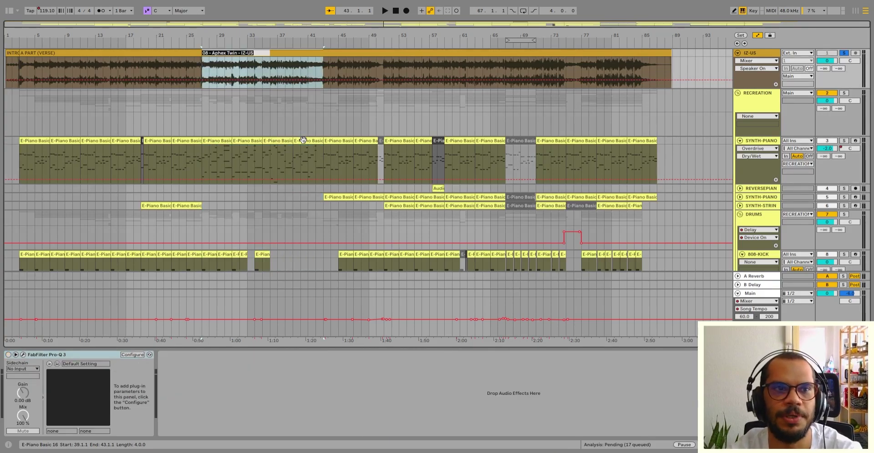
text(b)
text(B PART ()
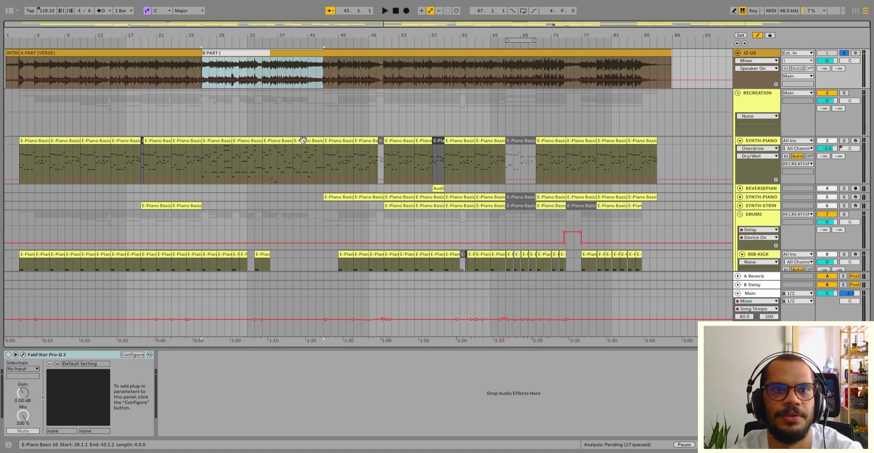
text(VERS)
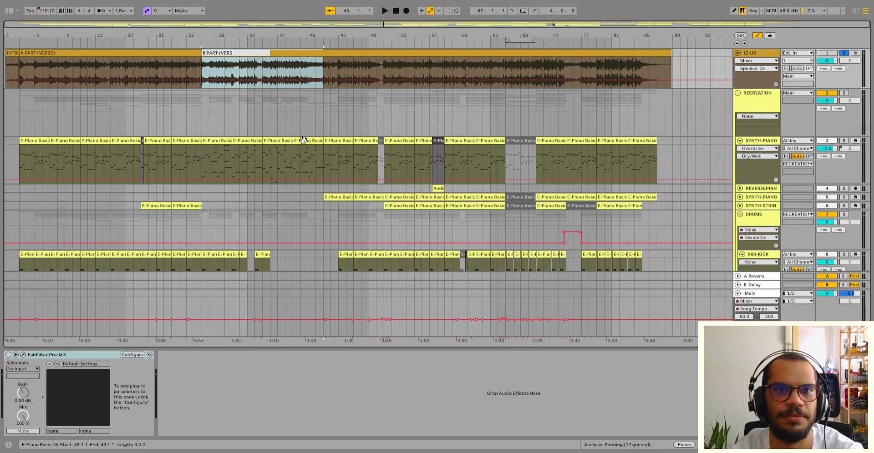
text(E 2))
key(Return)
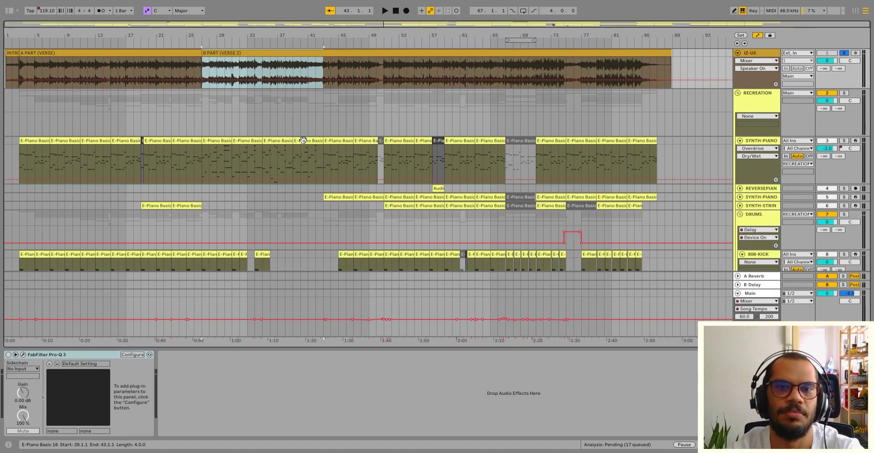
Split the reference at 43.1.1 and keep everything from there to the end of the track as one clip
drag(324, 155, 645, 143)
key(Up)
key(Up)
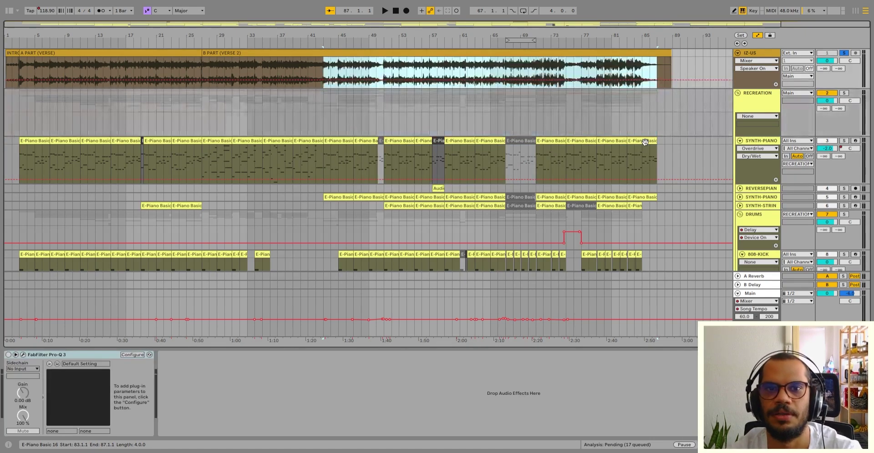
key(ctrl+e)
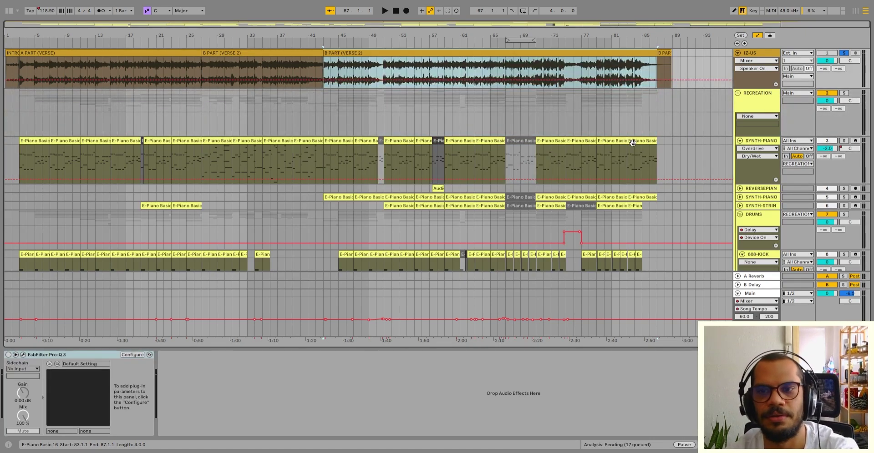
drag(657, 53, 671, 53)
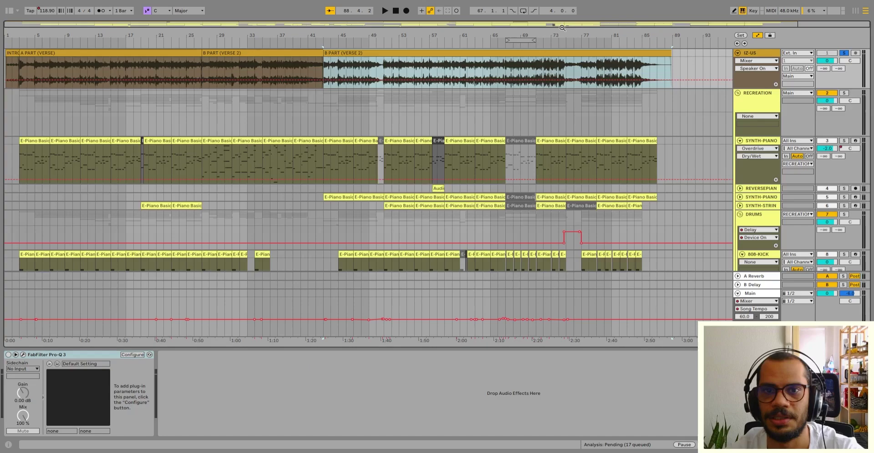
Rename the last reference clip, starting at 43.1.1, "A PART 2 (VERSE 1.2)"
key(ctrl+r)
text(A)
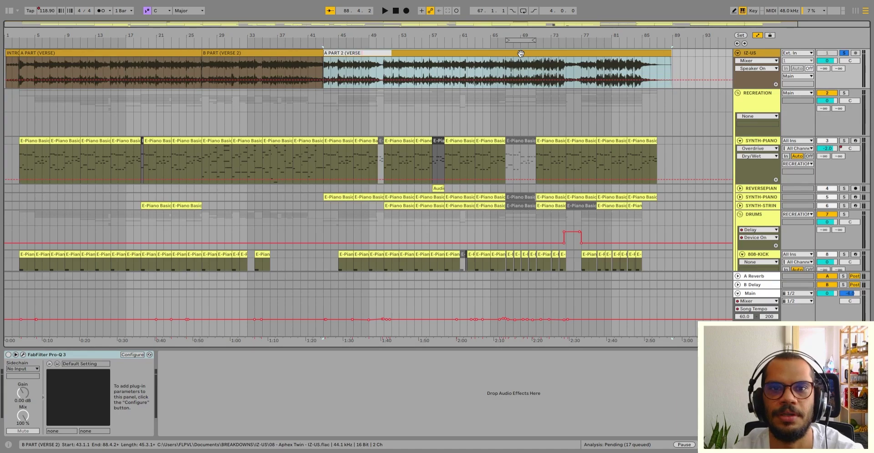
text( PART 2 (VERSE 1.2))
key(Return)
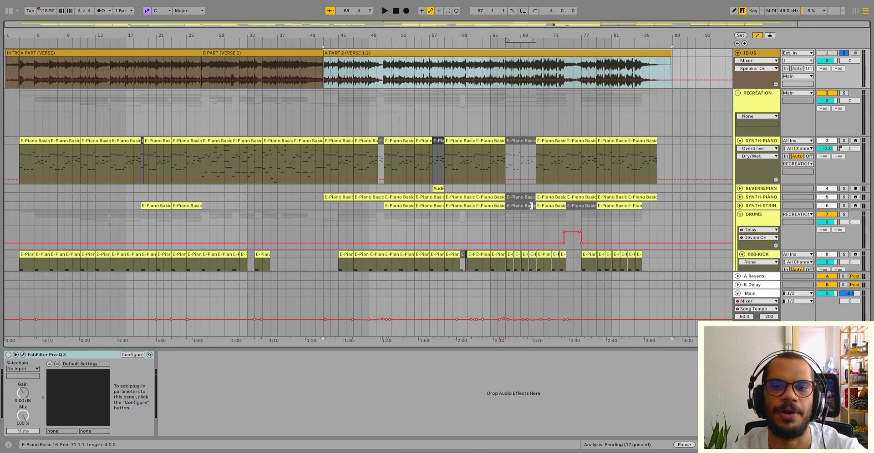
Unfold the second synth piano and the synth strings tracks, and examine the arrangement of the synth and drum tracks
scroll(532, 206, down, 2)
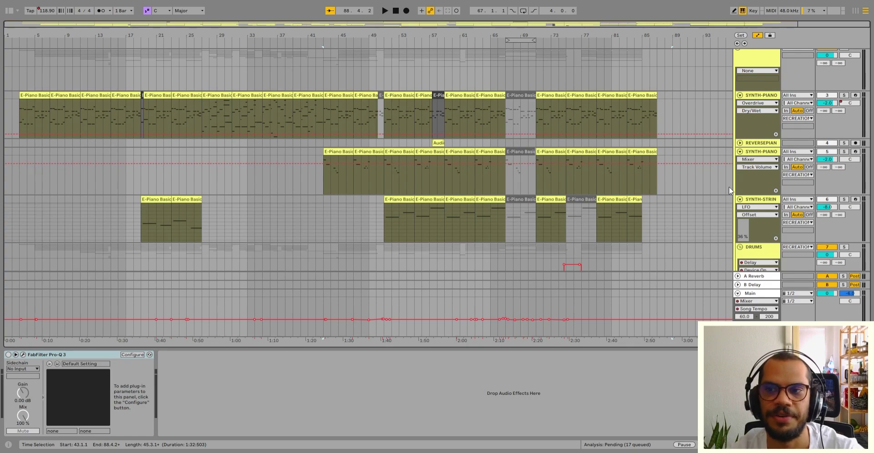
scroll(724, 196, down, 2)
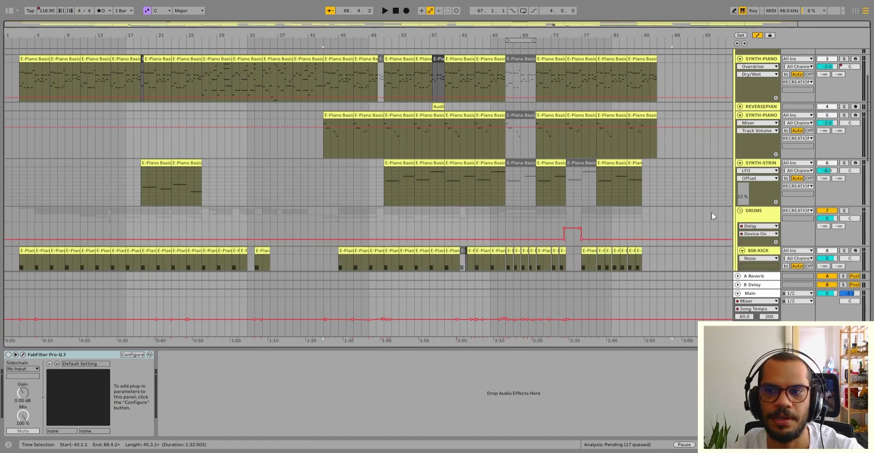
scroll(711, 212, up, 1)
click(681, 196)
scroll(627, 167, down, 10)
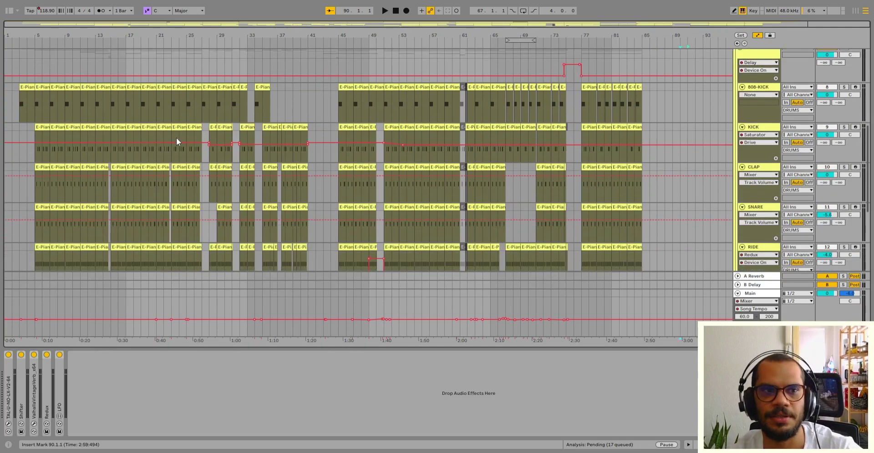
scroll(56, 155, up, 5)
scroll(56, 154, up, 8)
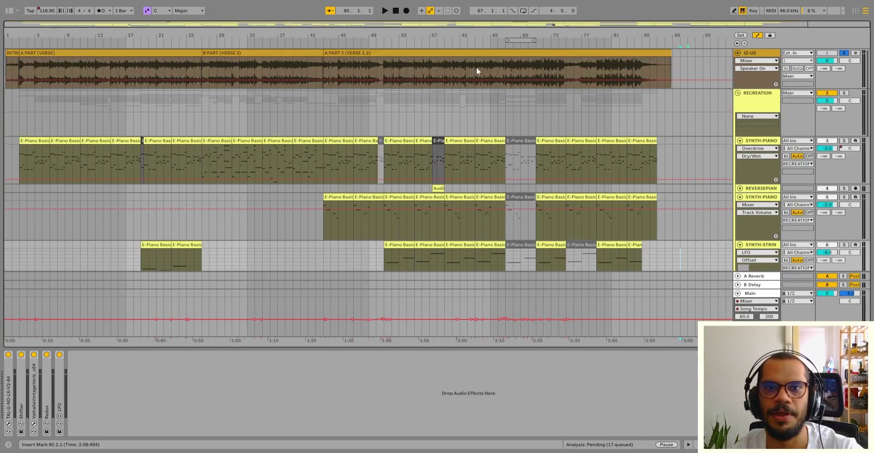
Go through the labelled reference sections, playing the opening and selecting A PART, B PART and A PART 2 in turn
click(98, 54)
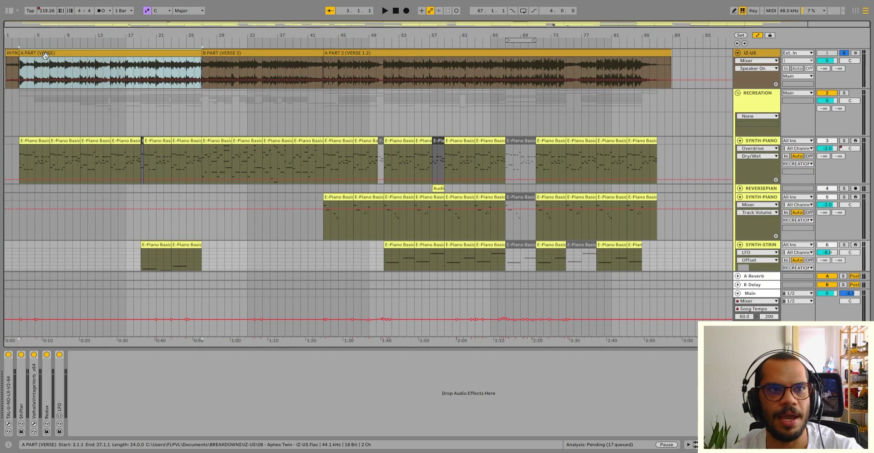
click(71, 73)
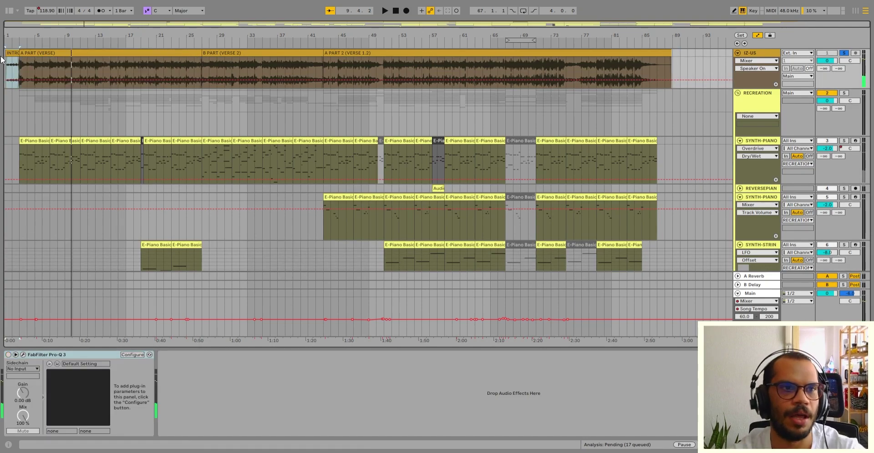
click(45, 53)
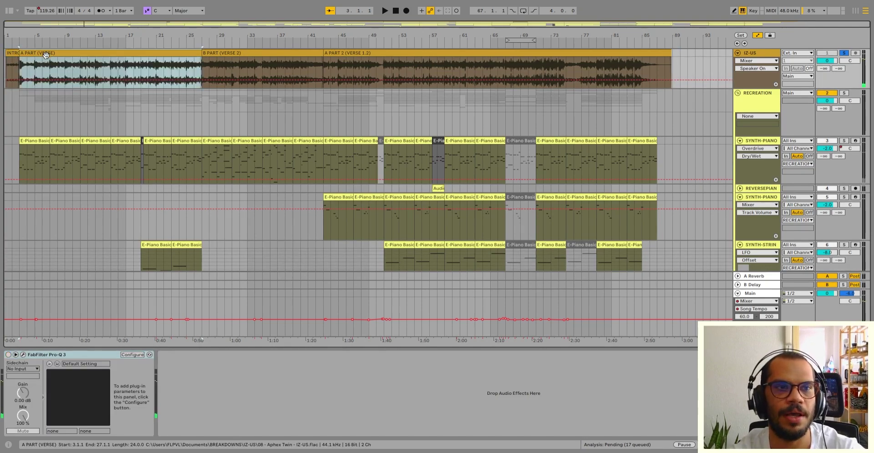
click(267, 54)
click(391, 51)
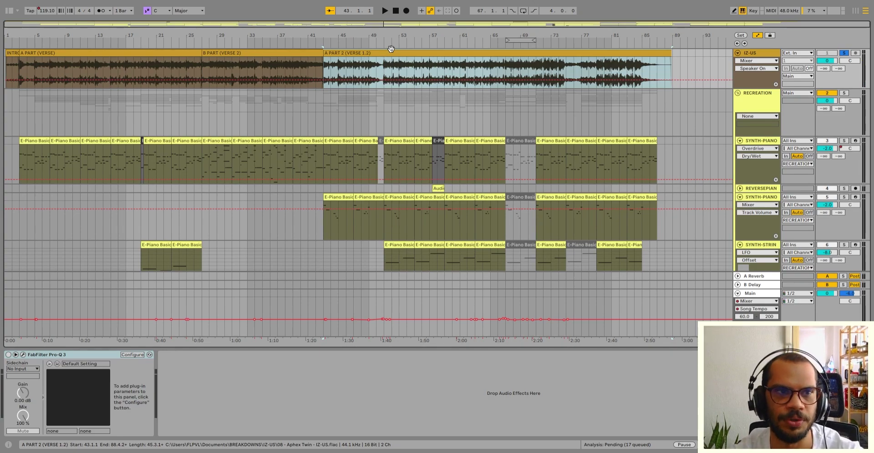
Select the INTRO section of the reference track and play it through to the start of A PART
drag(7, 78, 21, 78)
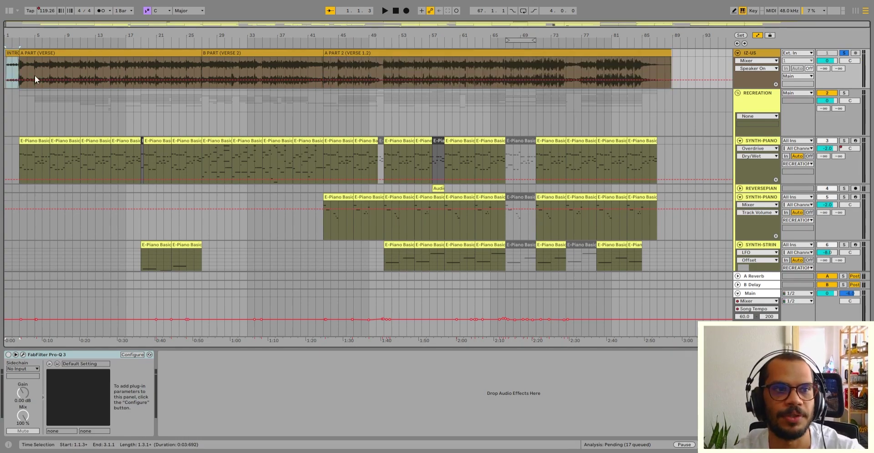
key(plus)
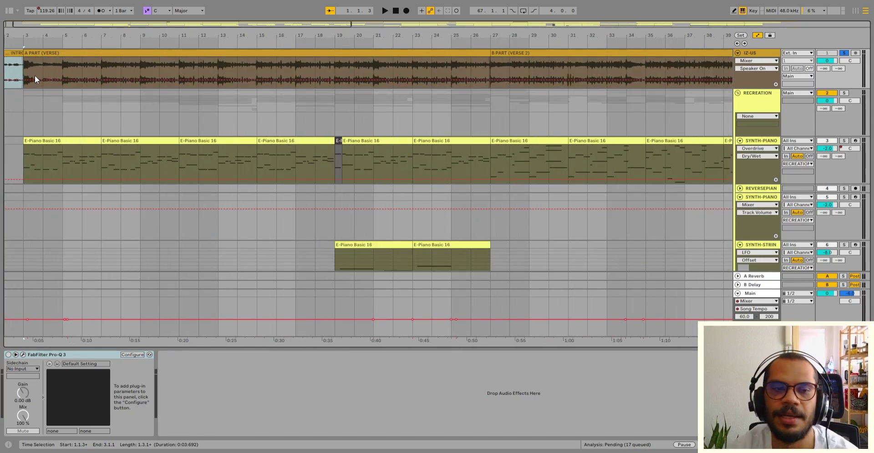
key(minus)
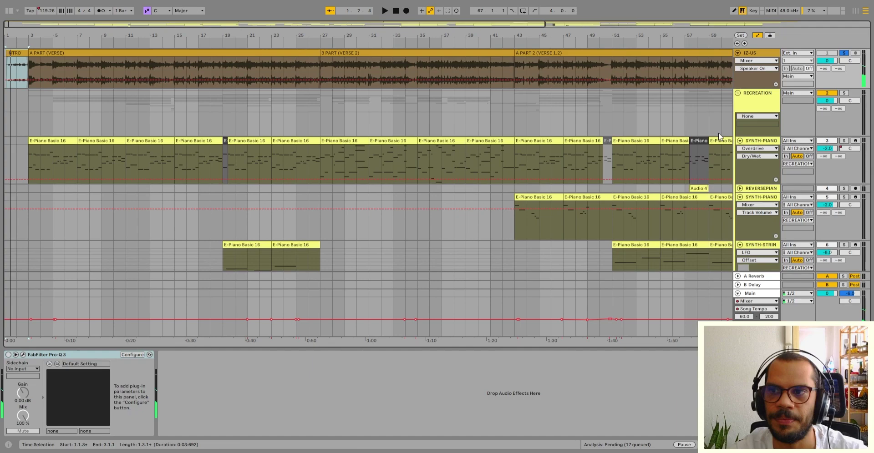
key(space)
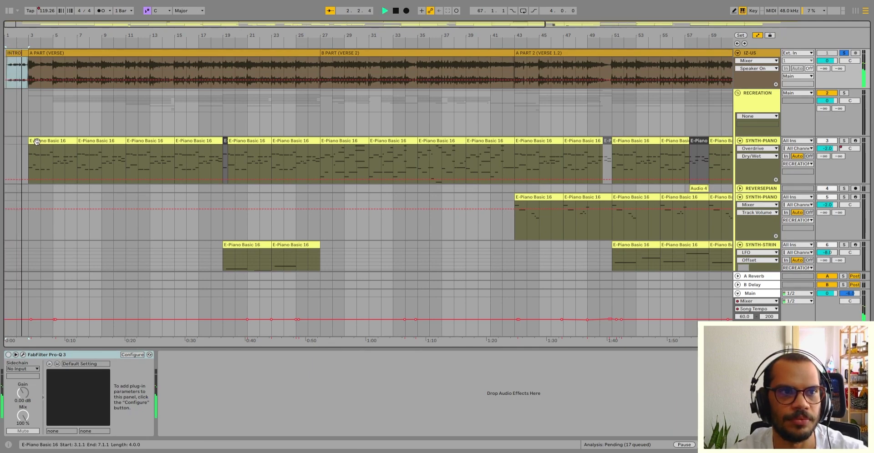
key(space)
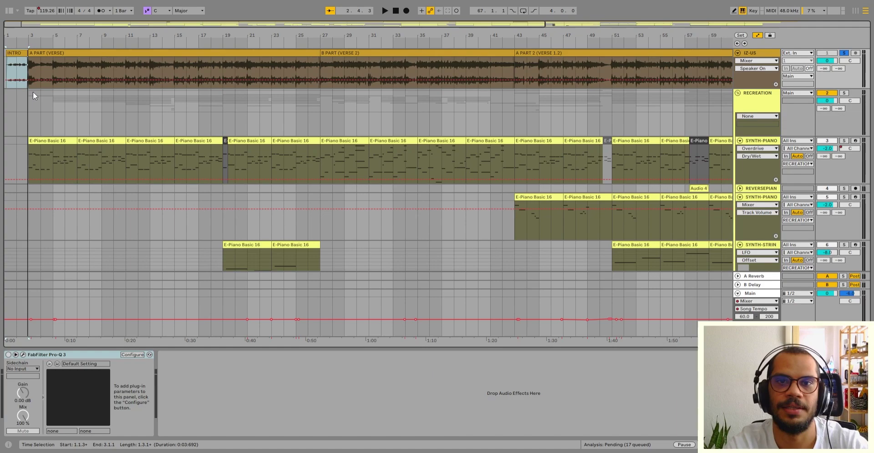
Set the loop around the first four-bar synth piano clip, from 3.1.1 to 7.1.1
click(60, 173)
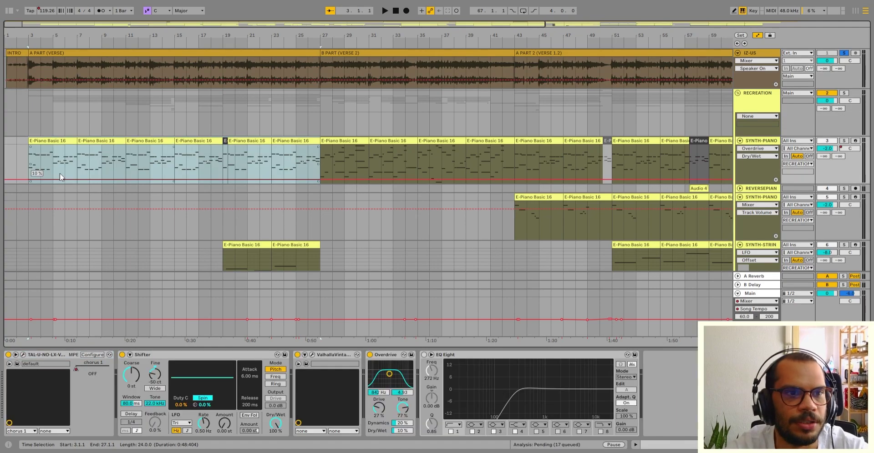
click(55, 145)
scroll(53, 143, down, 6)
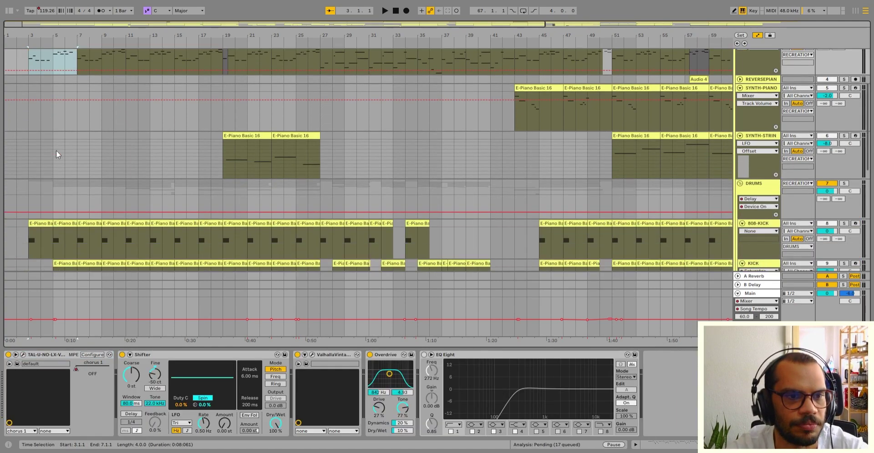
scroll(75, 113, up, 5)
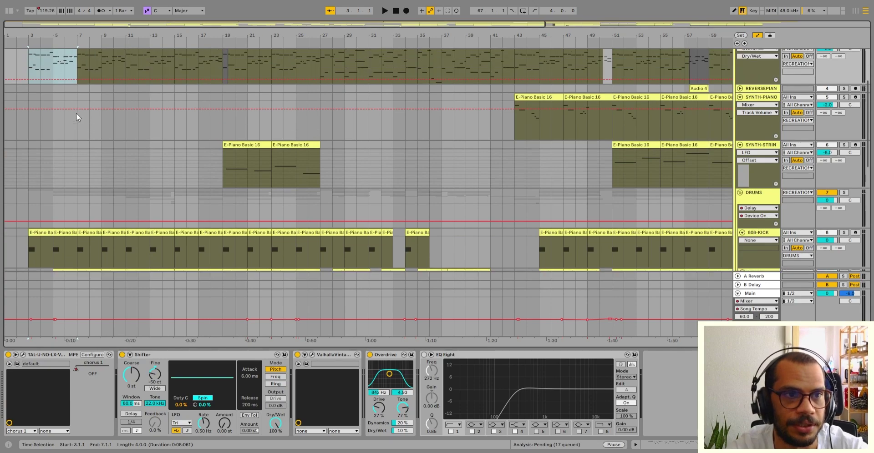
scroll(64, 116, up, 2)
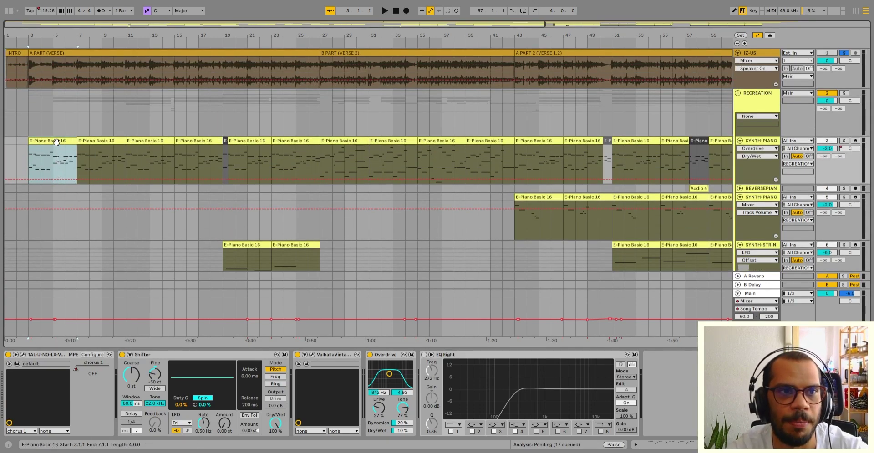
key(ctrl+l)
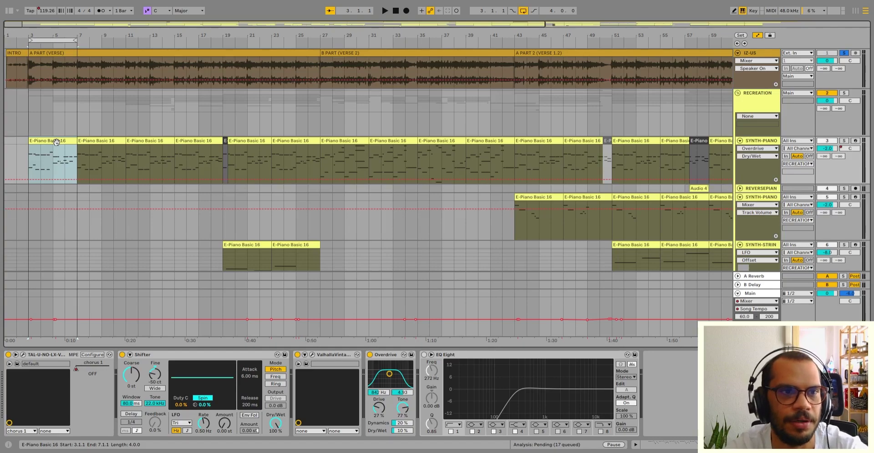
Examine the drum entries in the opening of A PART, selecting the first 808 kick clips and the drum clips from 5.1.1 to 7.1.1
scroll(48, 184, down, 9)
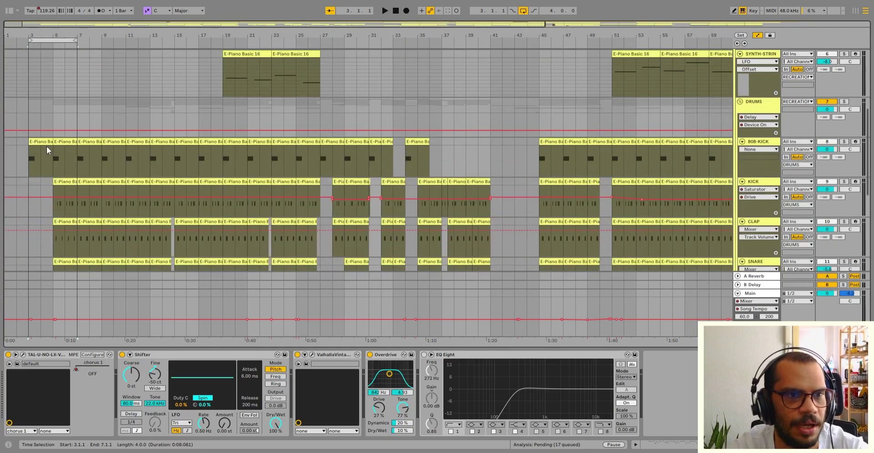
click(47, 146)
click(45, 135)
click(46, 139)
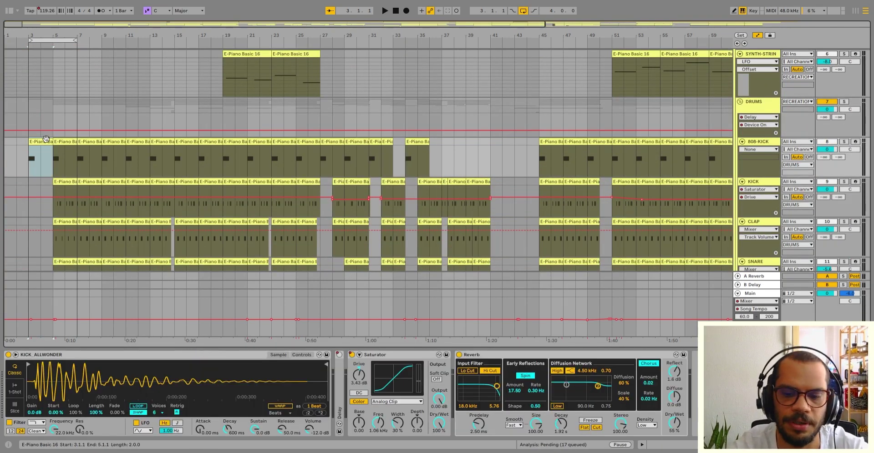
scroll(46, 138, up, 5)
click(86, 142)
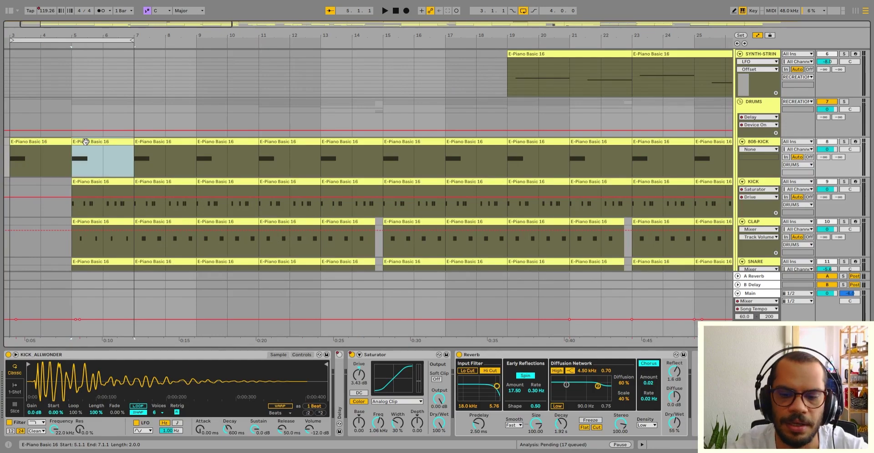
scroll(82, 143, down, 5)
scroll(80, 146, down, 4)
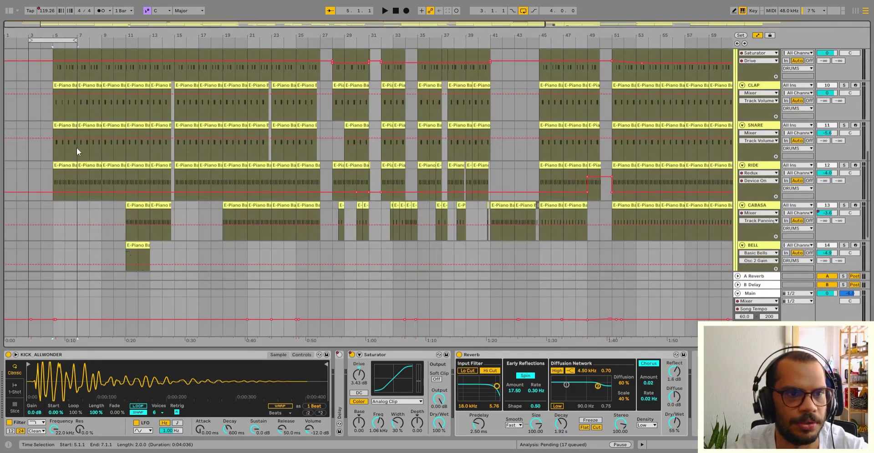
shift+click(69, 165)
scroll(70, 168, up, 3)
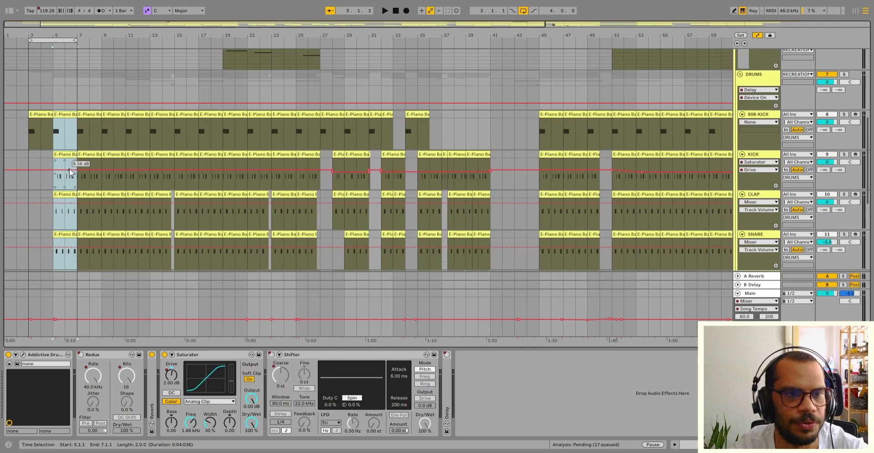
scroll(70, 169, down, 5)
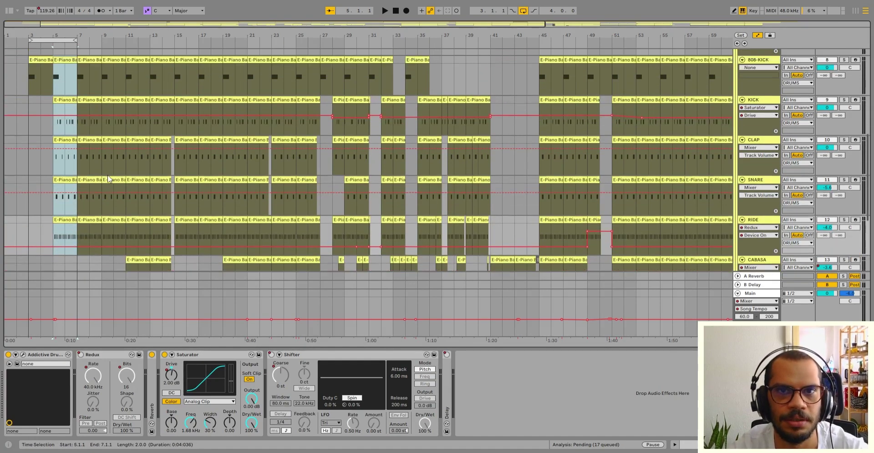
scroll(108, 177, up, 10)
Extend the loop to eight bars across the first two synth piano clips, starting at 3.1.1
click(49, 140)
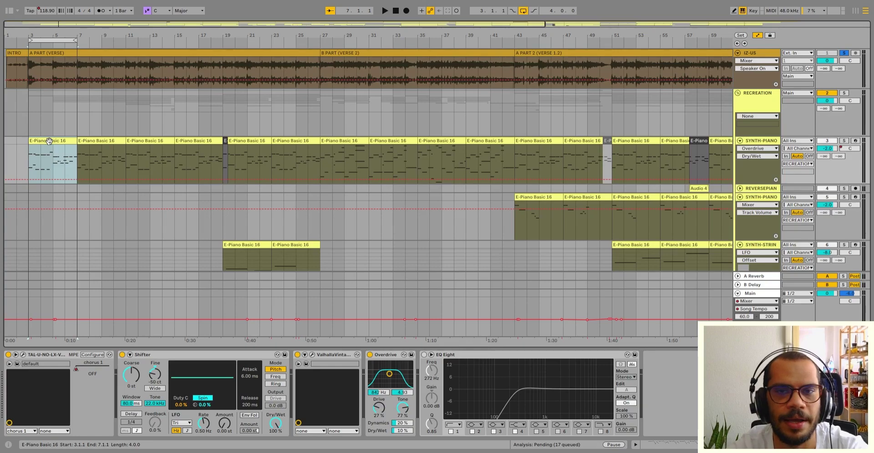
shift+click(101, 142)
key(ctrl+l)
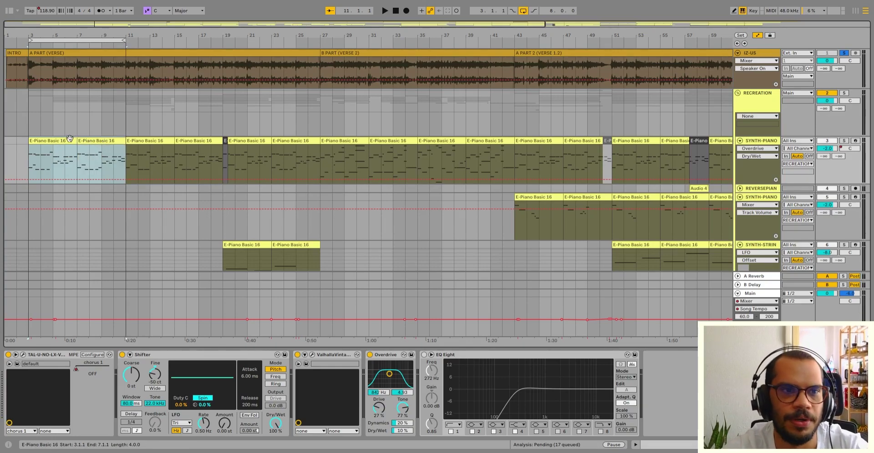
Hide the automation in the arrangement and select the first two synth piano clips
key(a)
click(102, 141)
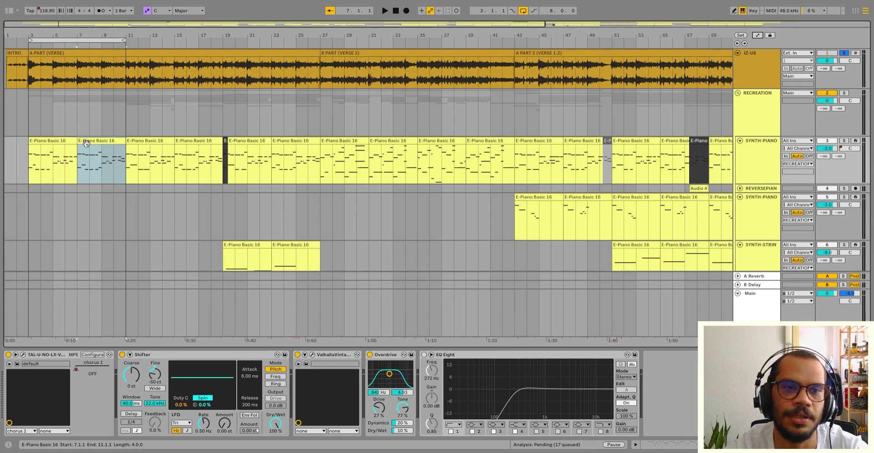
shift+click(70, 140)
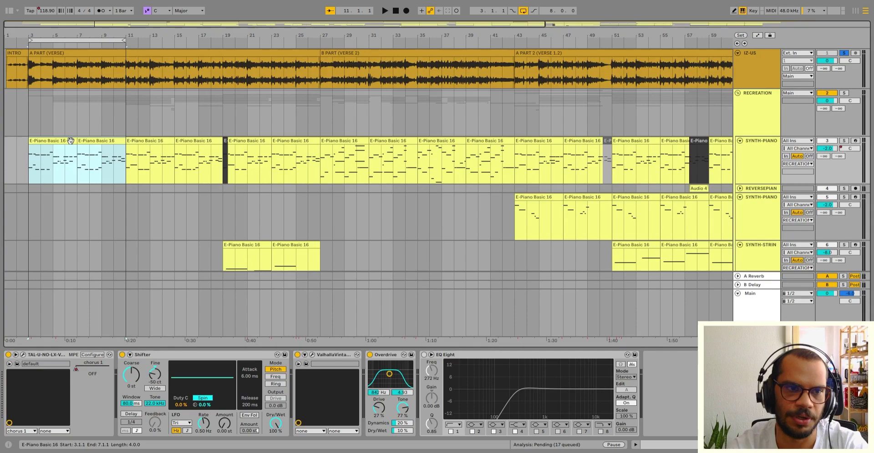
Set the loop to the first synth piano clip, four bars from 3.1.1, and play the soloed reference over it
click(69, 139)
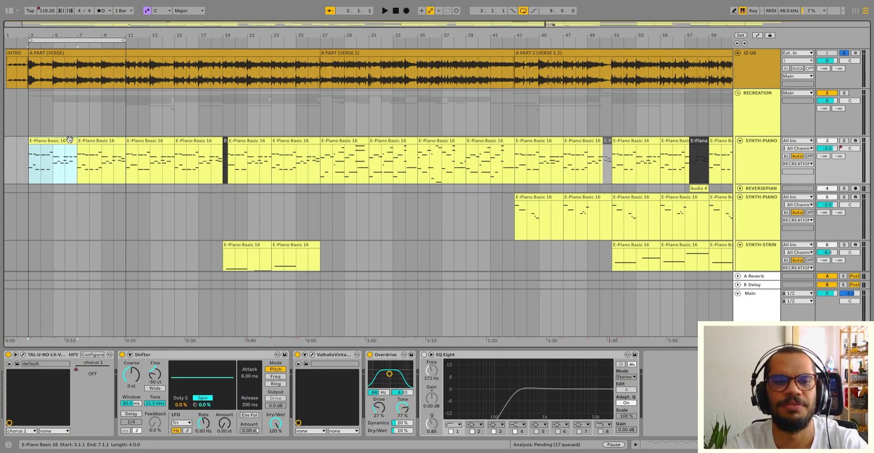
key(ctrl+l)
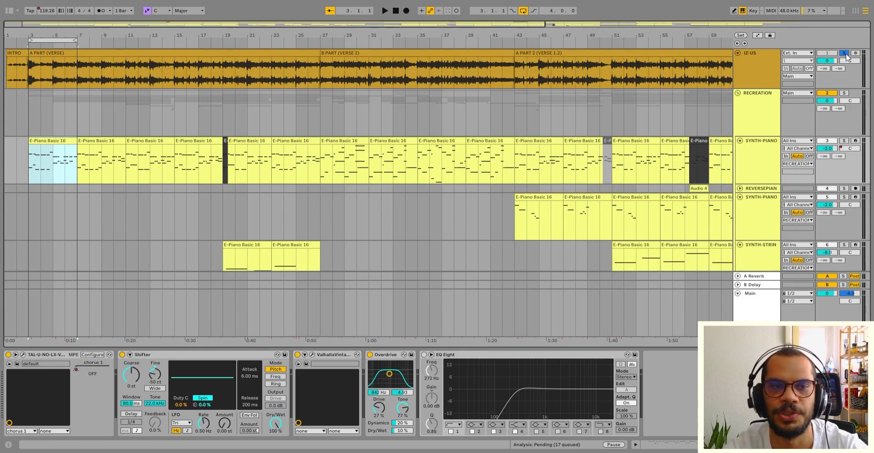
key(space)
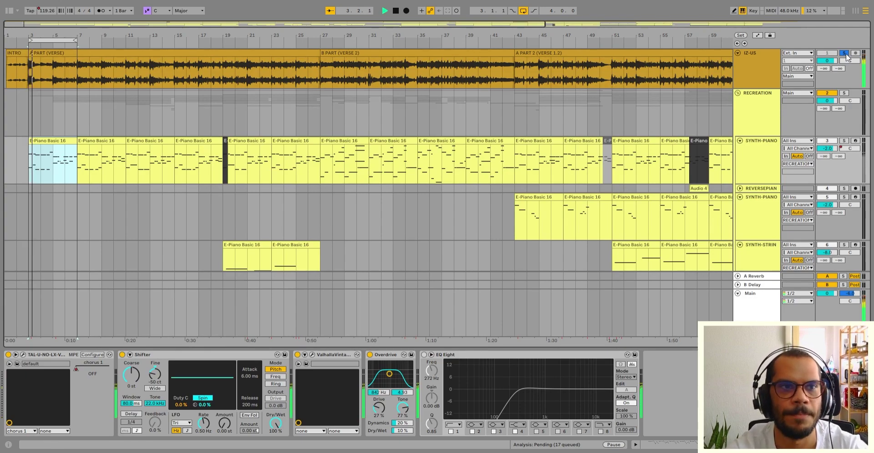
click(50, 68)
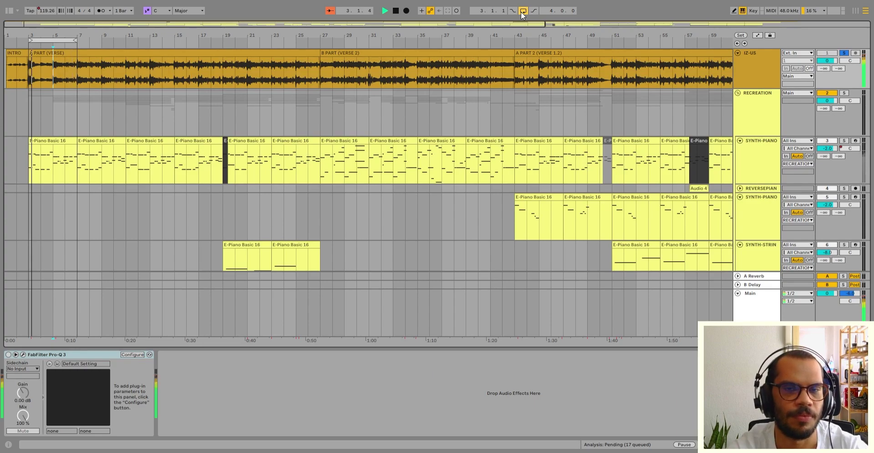
Move the four-bar loop to 11.1.1 and play the reference over that part
drag(41, 40, 139, 42)
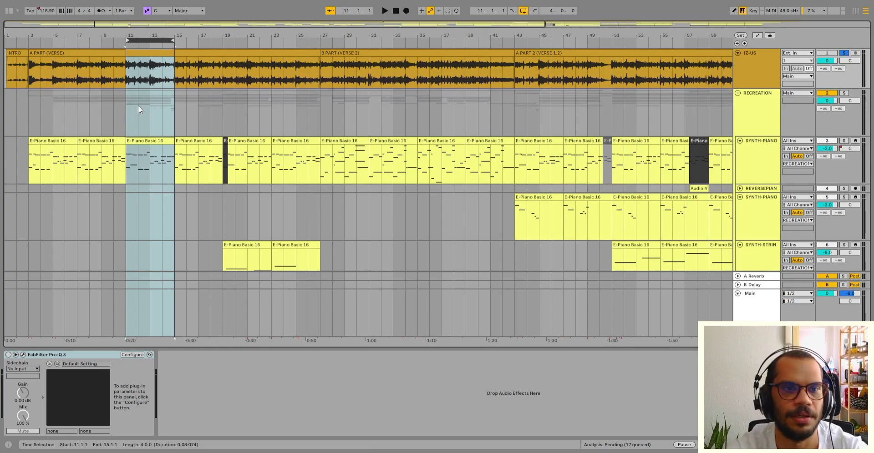
key(space)
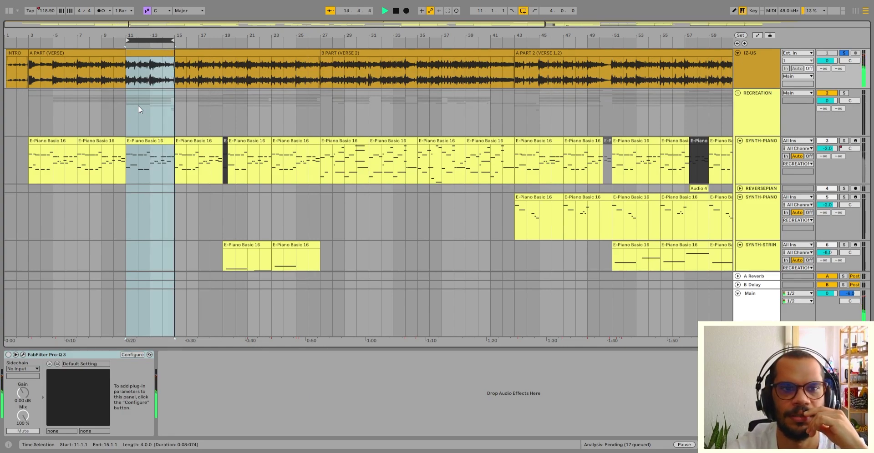
key(space)
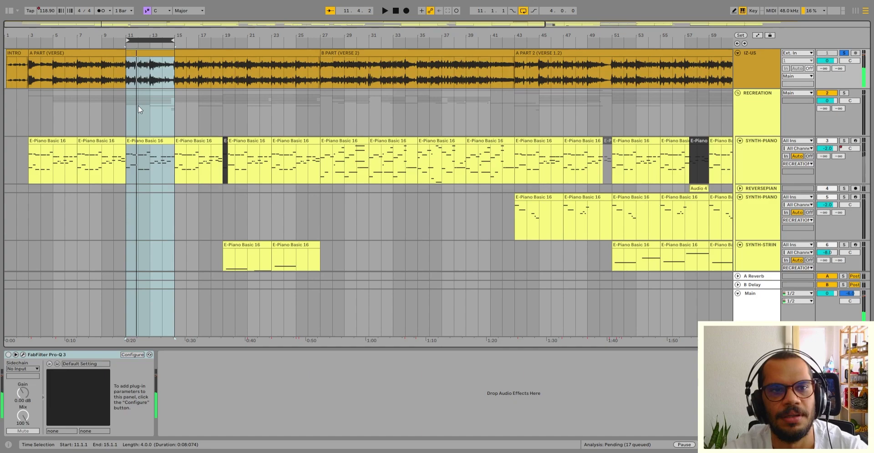
click(157, 39)
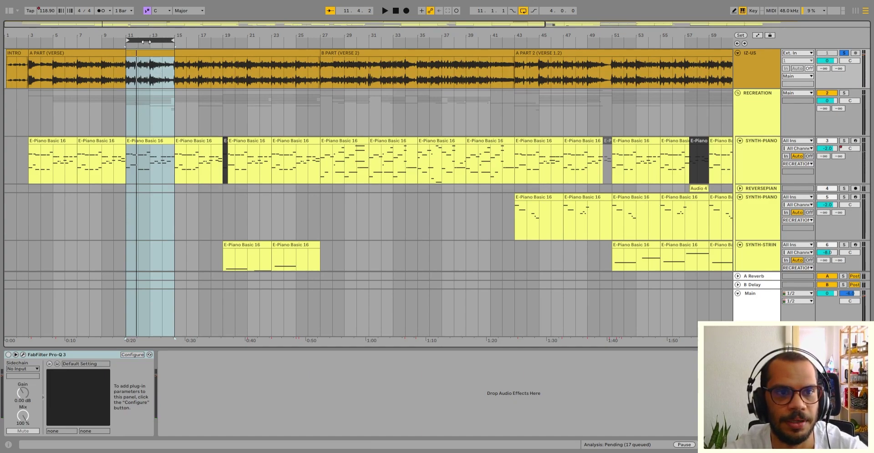
mouse_move(146, 42)
mouse_down()
mouse_move(122, 42)
mouse_move(145, 42)
mouse_up()
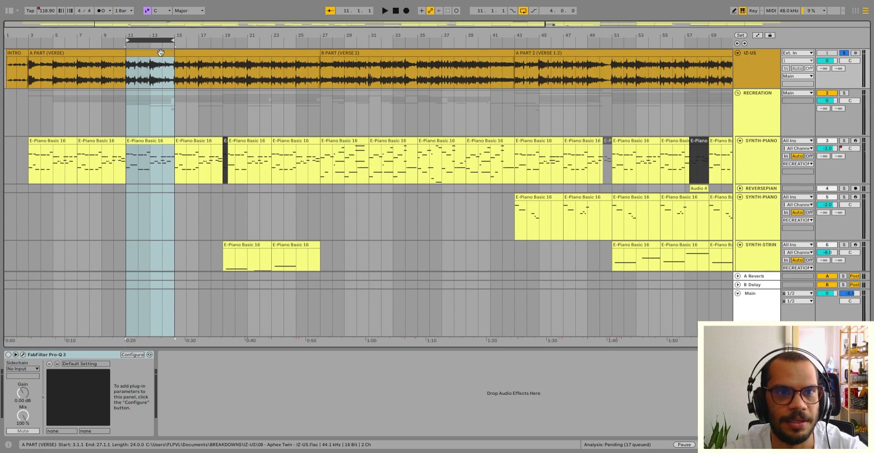
click(162, 44)
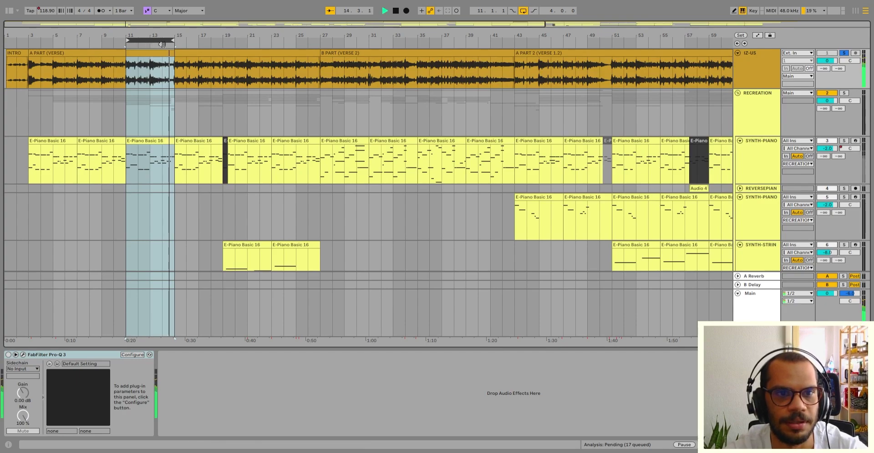
Move the four-bar loop back to 7.1.1 and play the reference there
drag(161, 42, 123, 46)
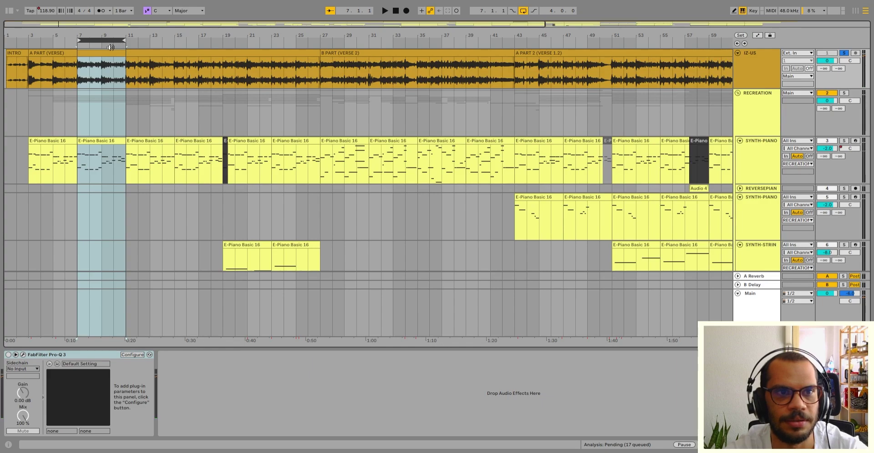
click(111, 48)
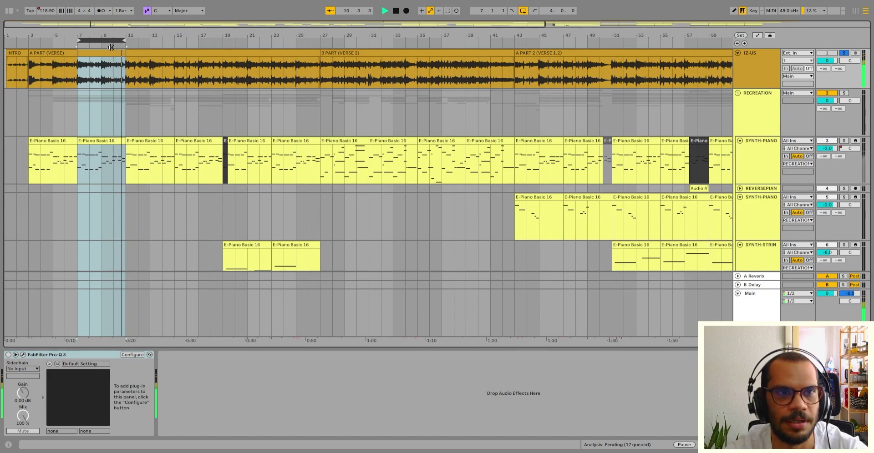
click(107, 46)
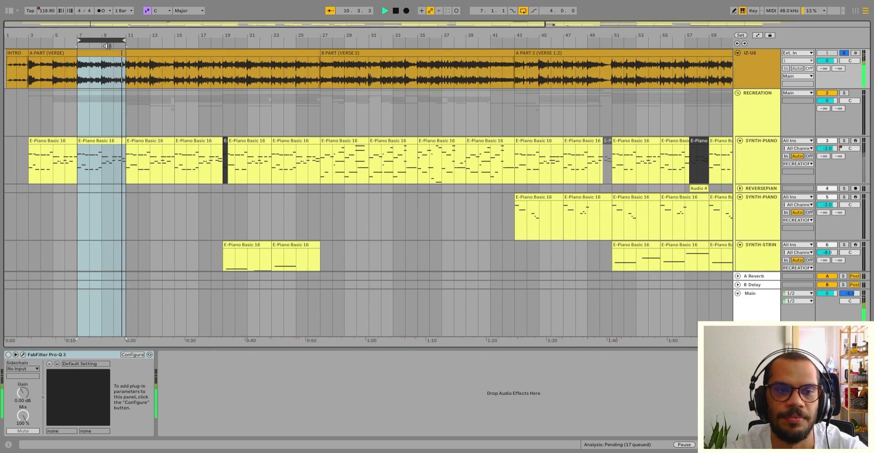
key(space)
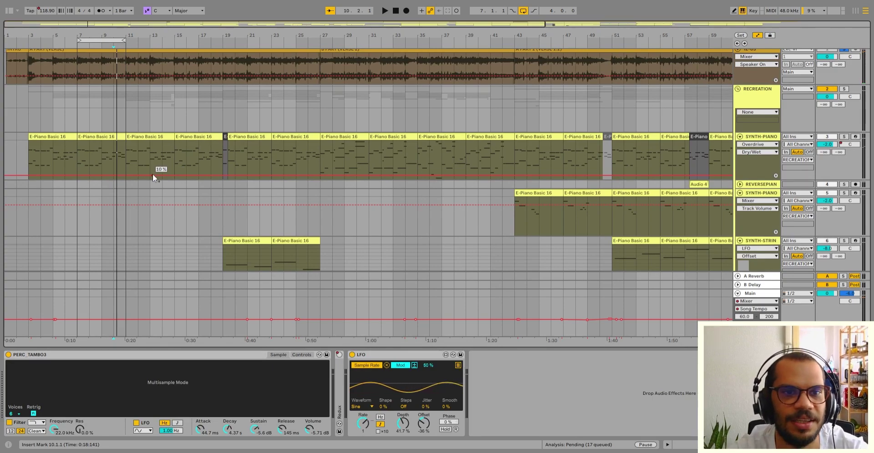
Select the first two synth piano clips, and then the pair of clips spanning bars 11 to 19
click(104, 135)
shift+click(50, 136)
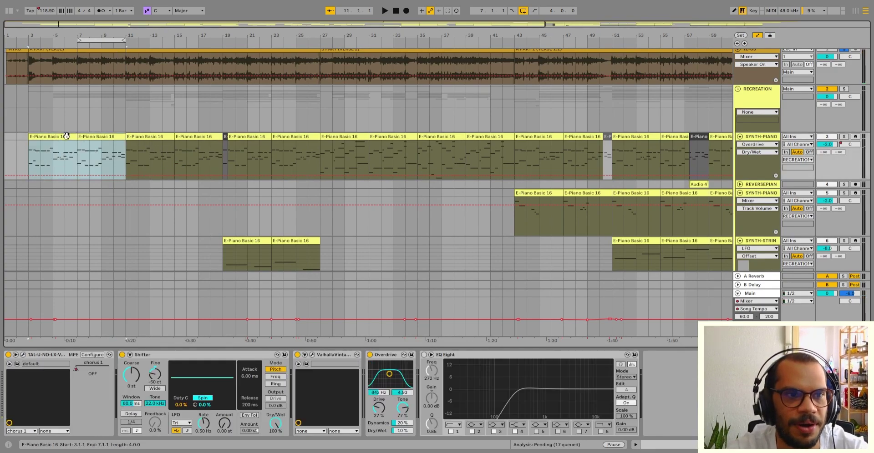
click(162, 141)
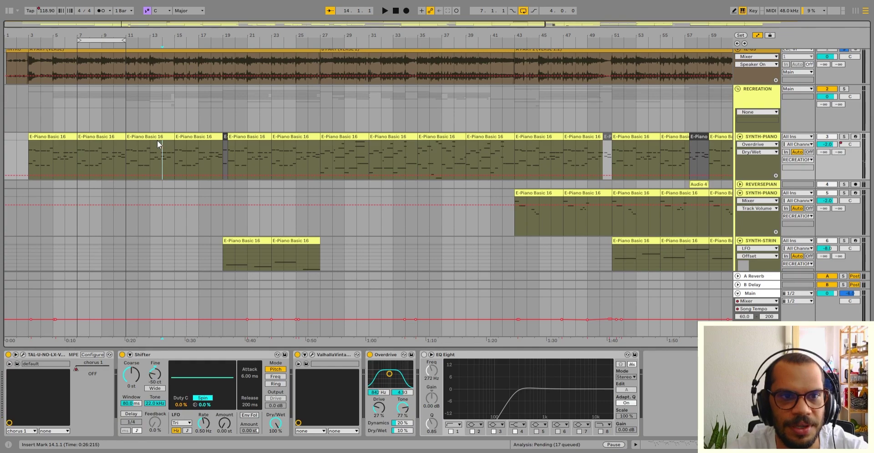
click(157, 139)
shift+click(205, 139)
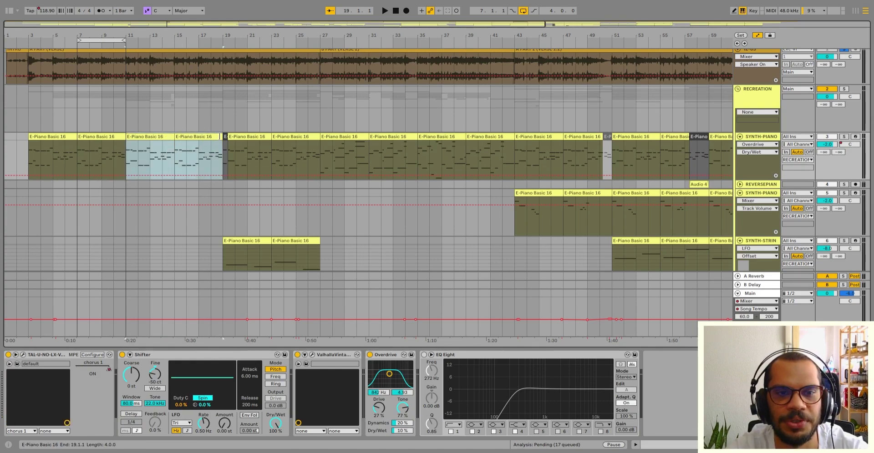
Show the info view and select the synth piano clips starting at bar 19, followed by the first string clip
scroll(146, 48, down, 3)
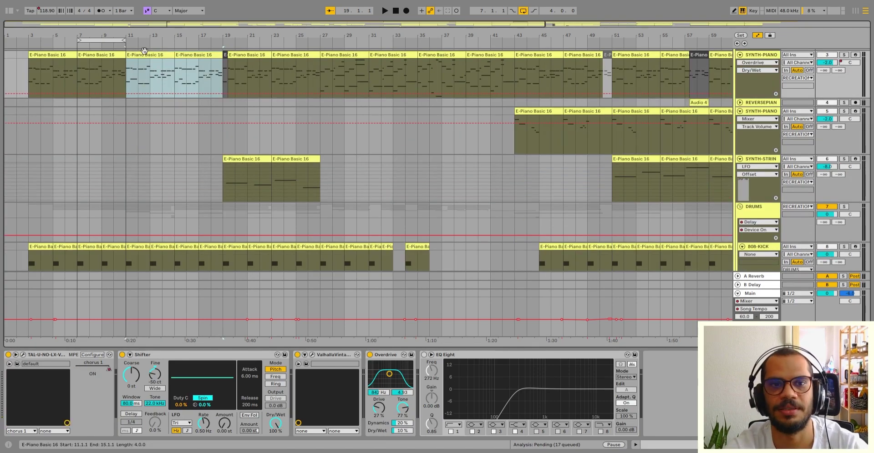
key(shift+question)
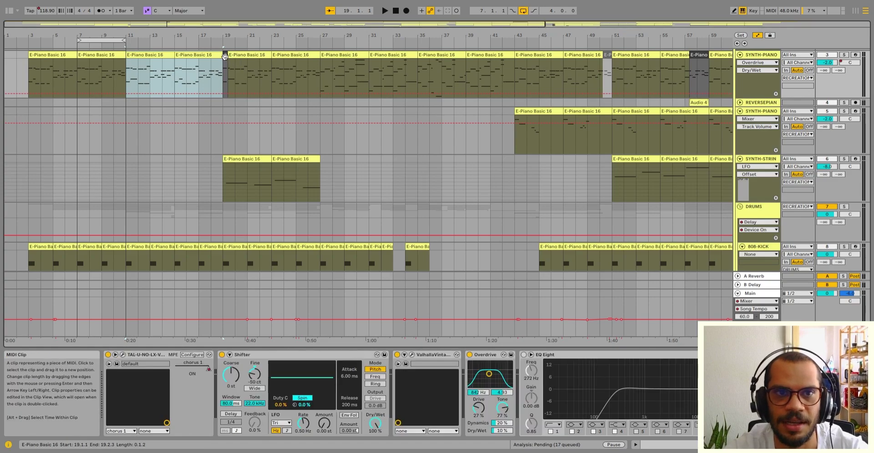
click(246, 50)
shift+click(226, 52)
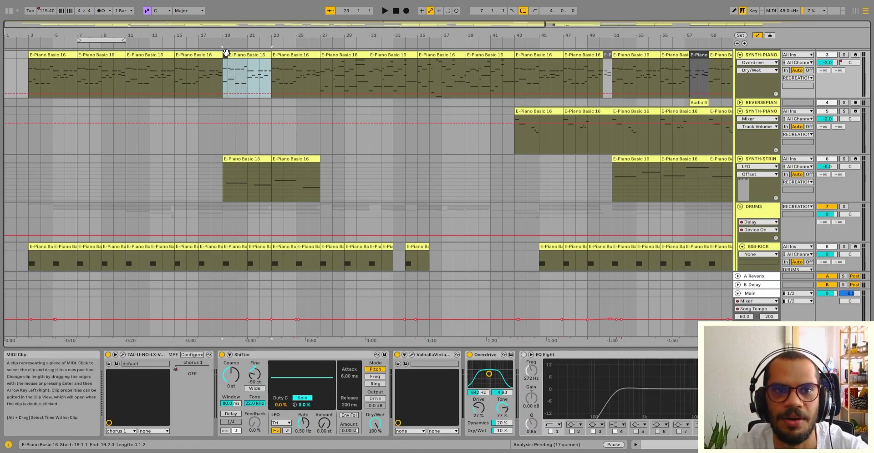
scroll(228, 121, down, 3)
click(229, 116)
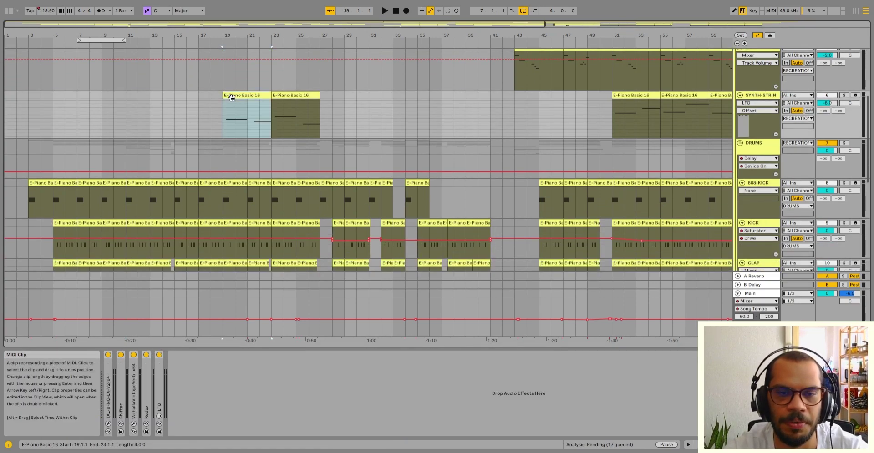
scroll(222, 104, up, 1)
scroll(222, 105, down, 1)
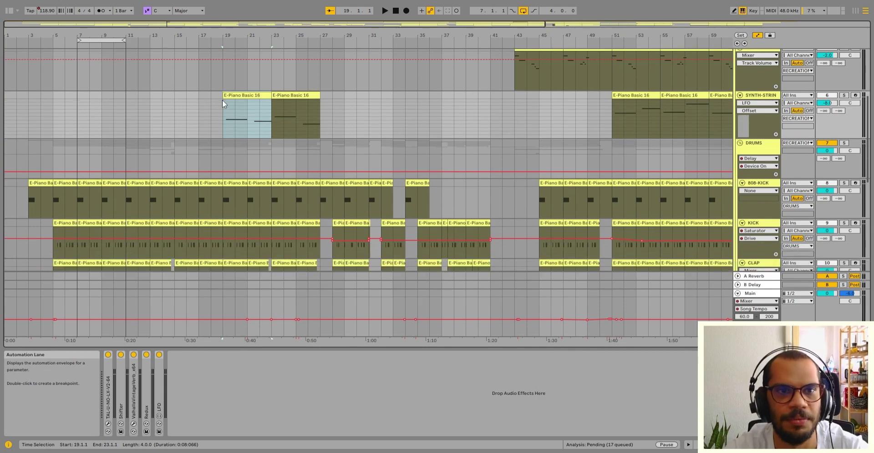
Extend the loop to eight bars from 3.1.1 and play the reference from the first synth piano clip
click(212, 89)
scroll(210, 78, up, 3)
scroll(182, 98, up, 3)
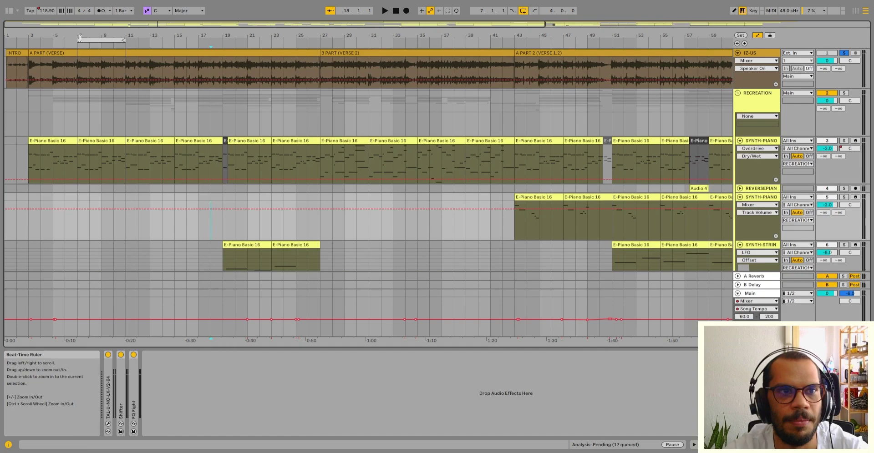
drag(79, 40, 30, 41)
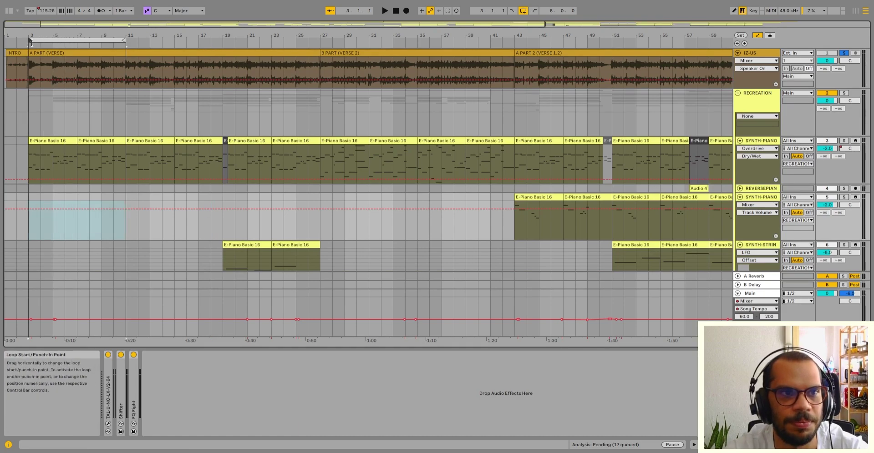
shift+click(50, 138)
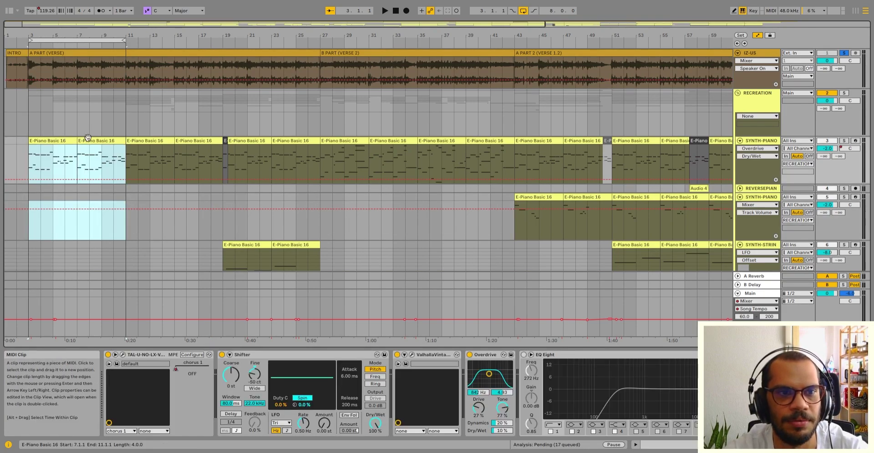
click(35, 141)
key(space)
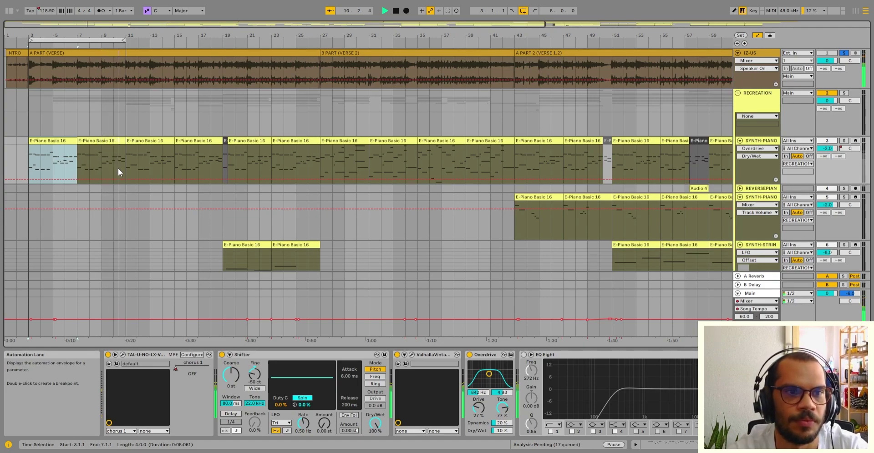
key(space)
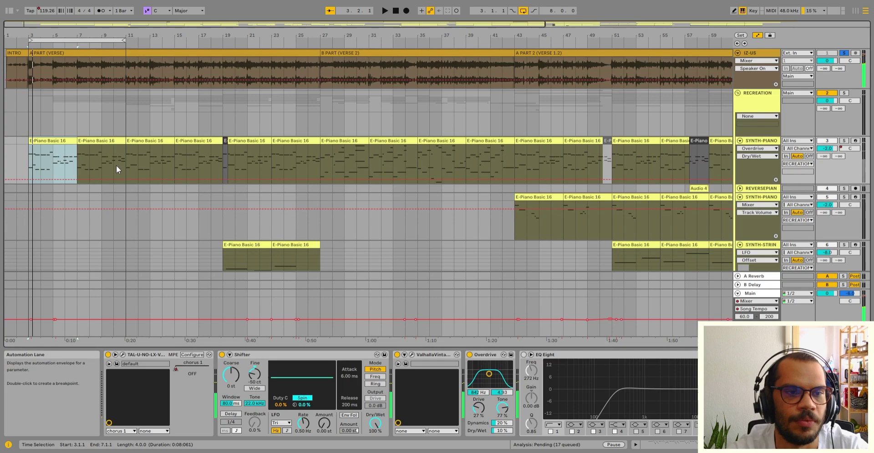
Play the reference from the first 808-KICK clip while examining the drum tracks down to the cabasa
click(104, 137)
scroll(109, 141, down, 1)
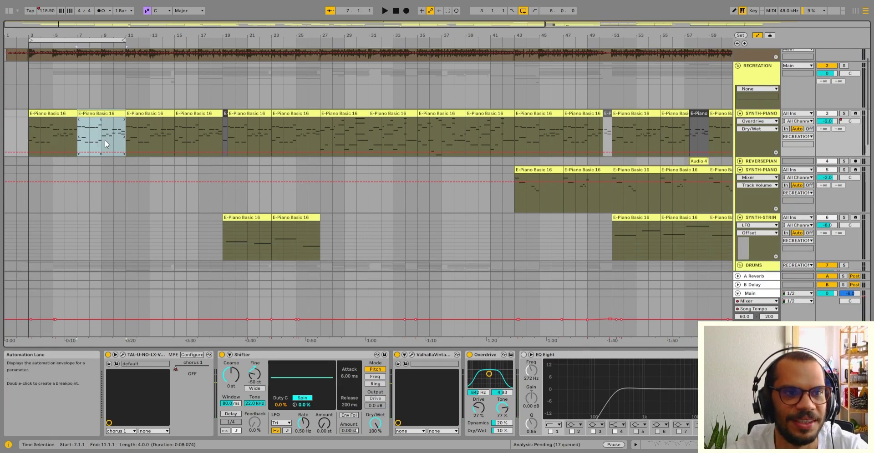
scroll(91, 136, down, 8)
click(36, 130)
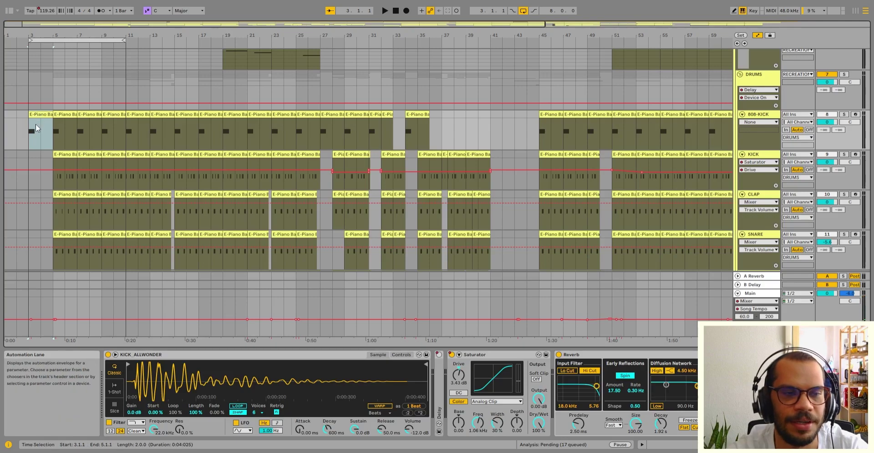
key(space)
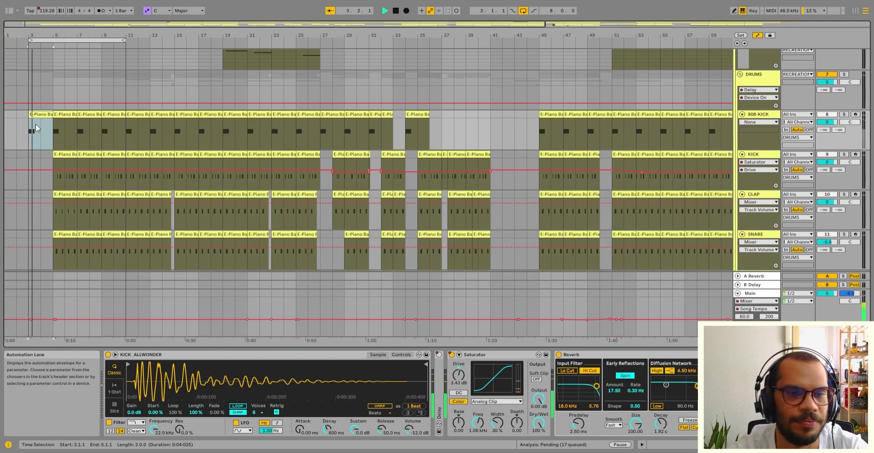
scroll(36, 127, down, 3)
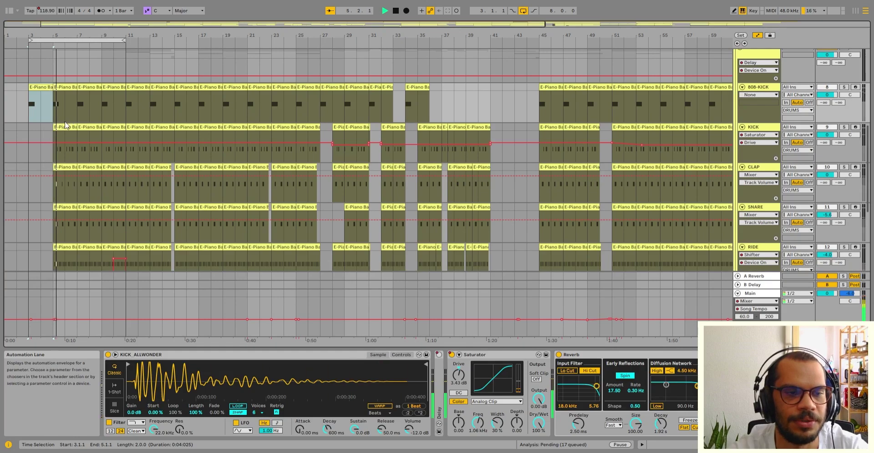
scroll(64, 121, down, 3)
scroll(64, 121, down, 2)
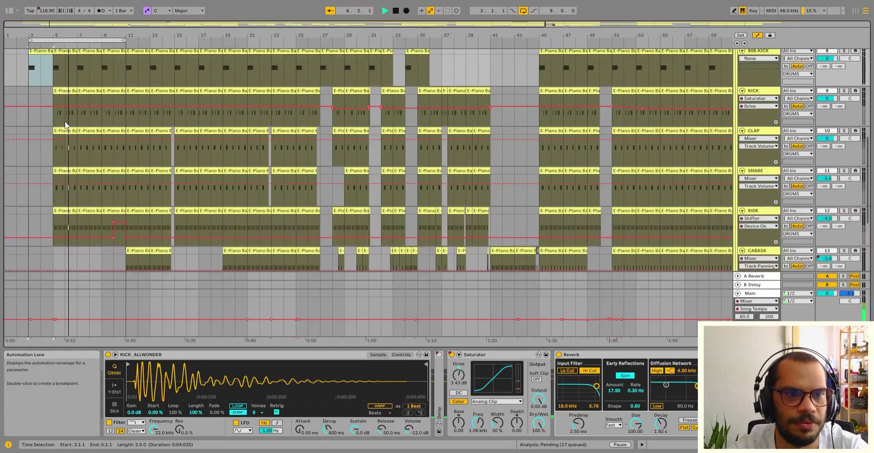
scroll(65, 121, up, 1)
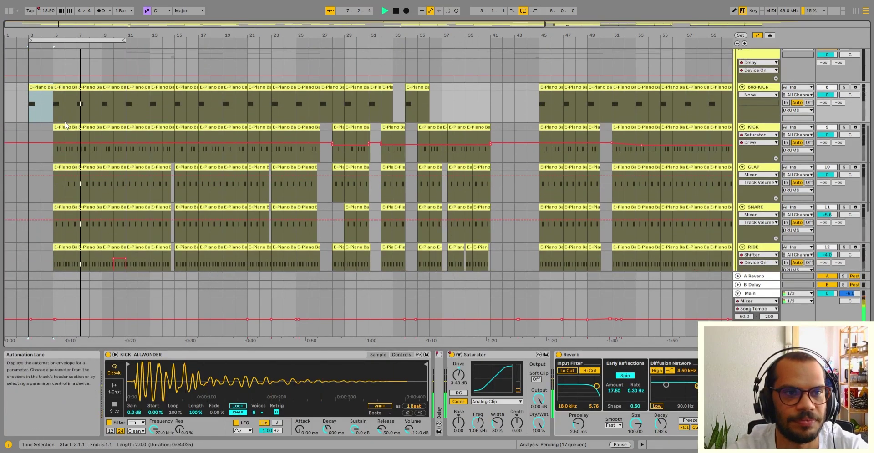
scroll(65, 121, up, 1)
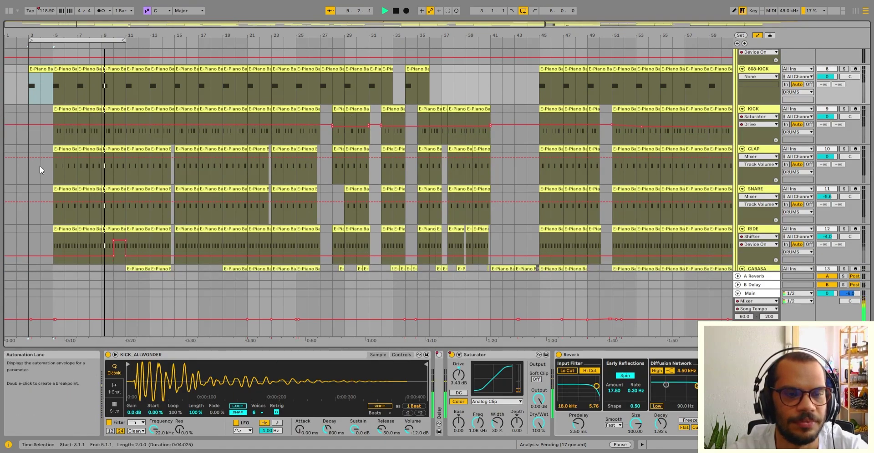
Hide the automation, solo the first synth piano track alongside the reference, and select its first two clips
click(758, 35)
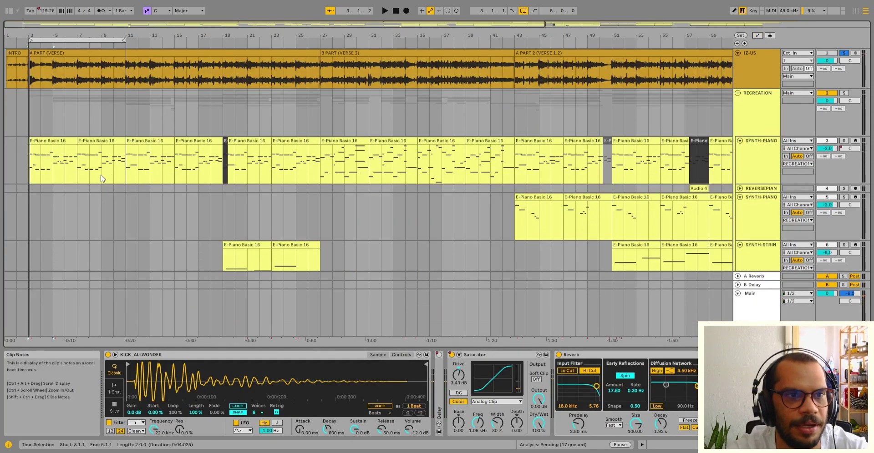
click(56, 140)
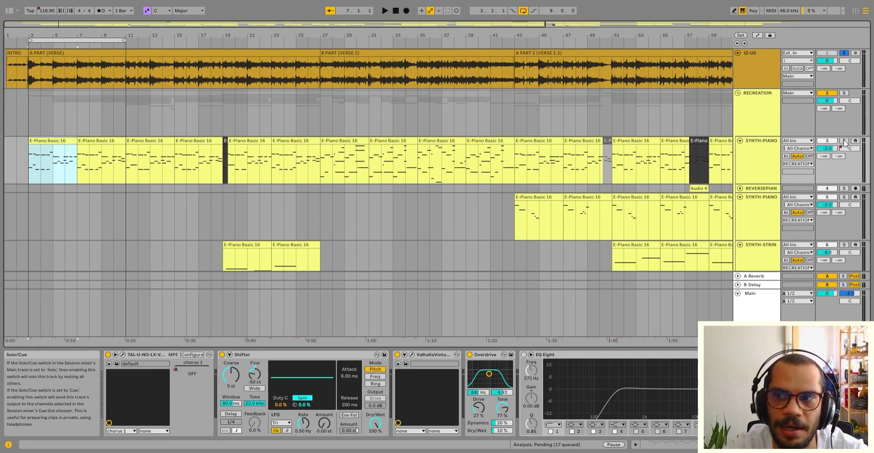
click(844, 143)
shift+click(99, 140)
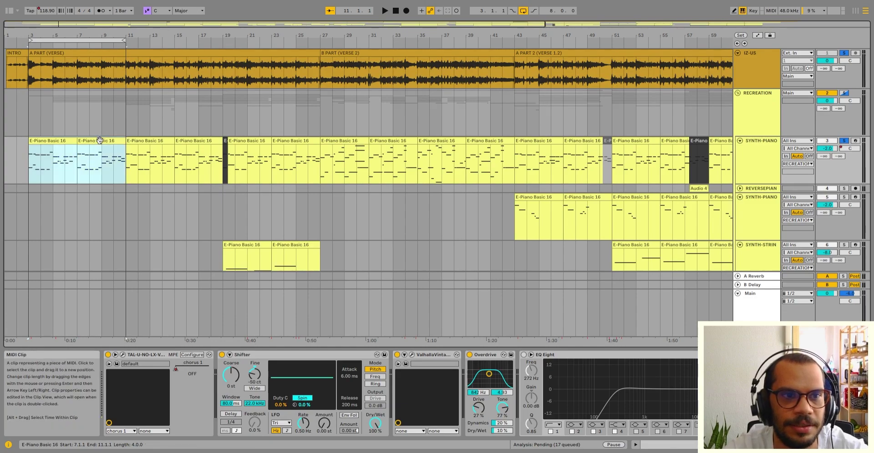
Mark the ending of the second synth piano clip from 10.1.3 to 11.1.1 and the matching ending of the first clip
click(118, 169)
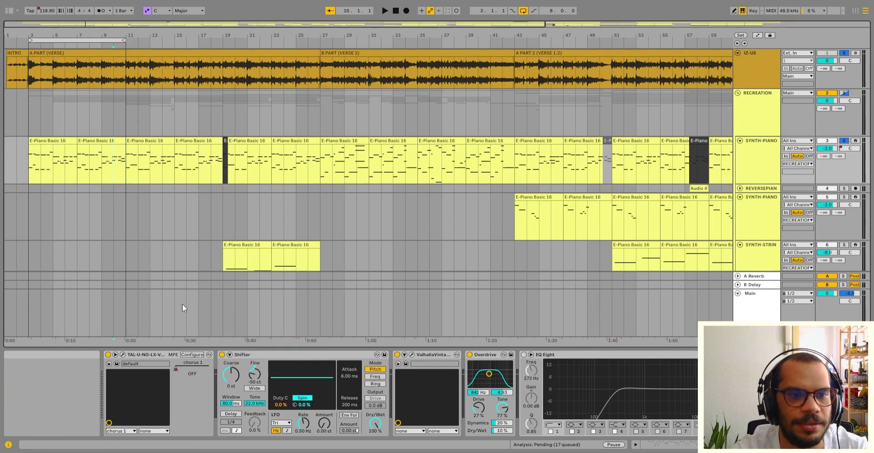
drag(116, 181, 119, 176)
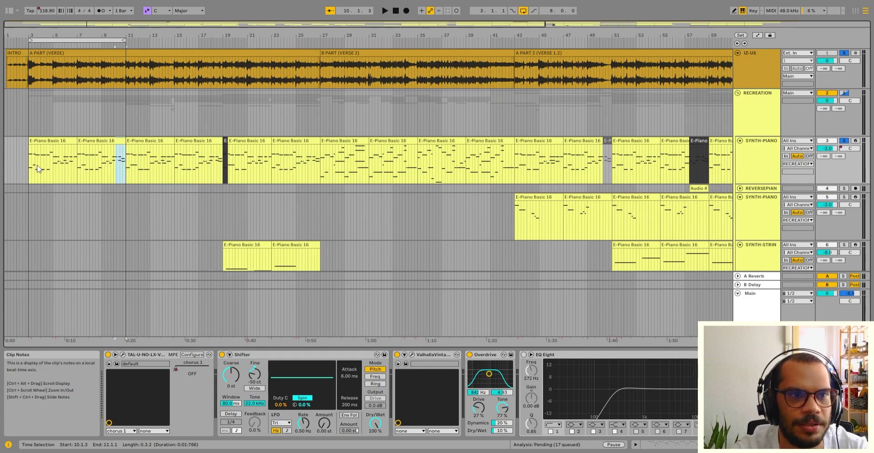
drag(66, 171, 79, 170)
click(71, 168)
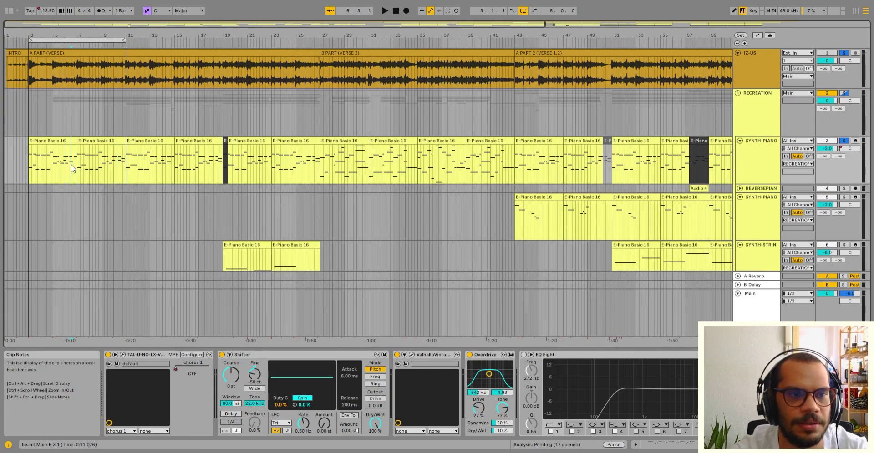
Play the eight-bar loop from the first synth piano clip with the reference and the synth piano soloed together
click(36, 141)
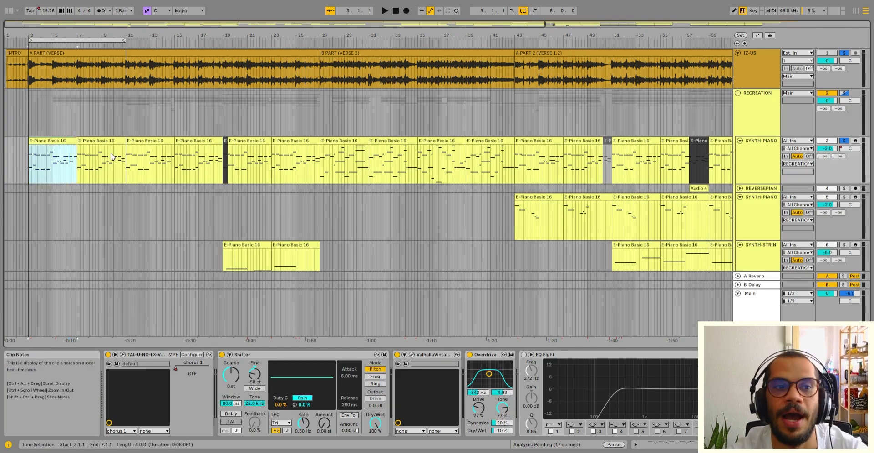
key(space)
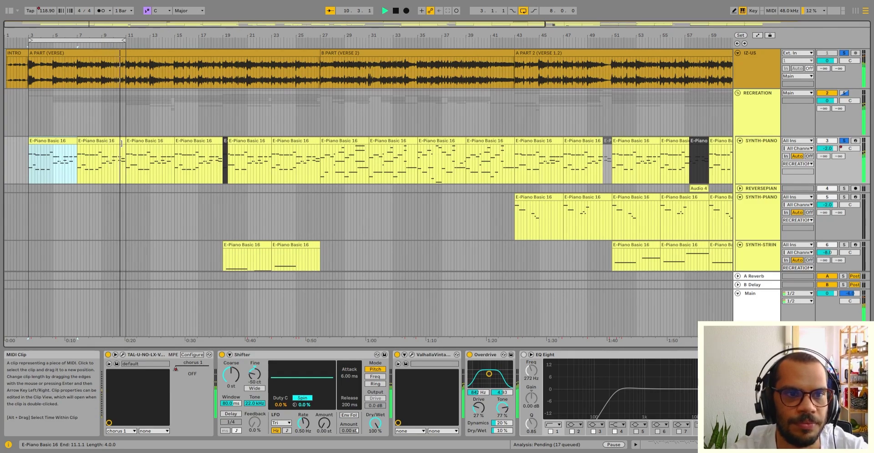
key(space)
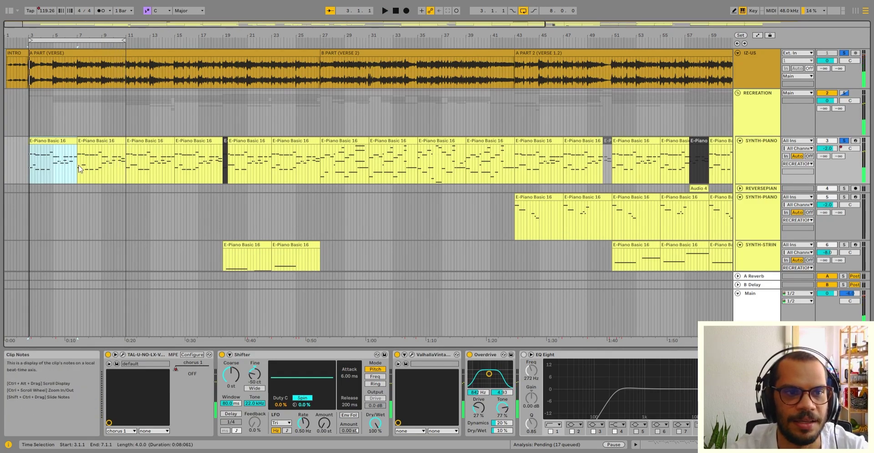
Compare the clip endings by playing the first synth piano clip from 6.1.1 and the second from bar 10
click(69, 171)
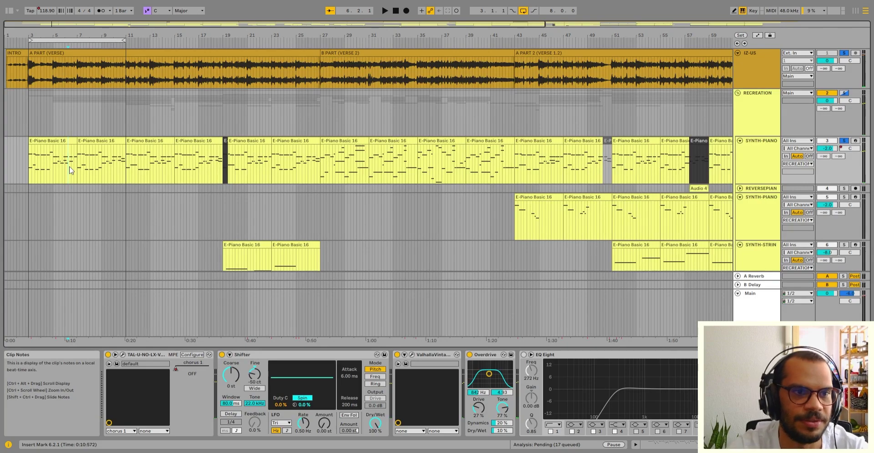
click(75, 168)
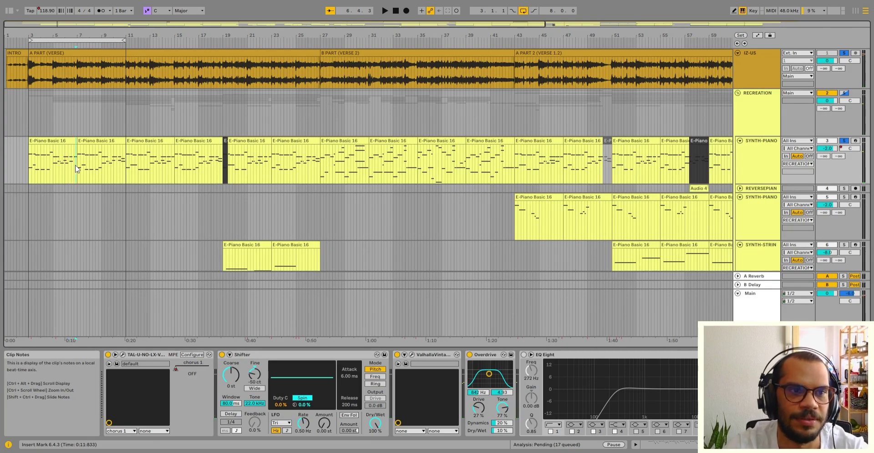
drag(65, 155, 73, 157)
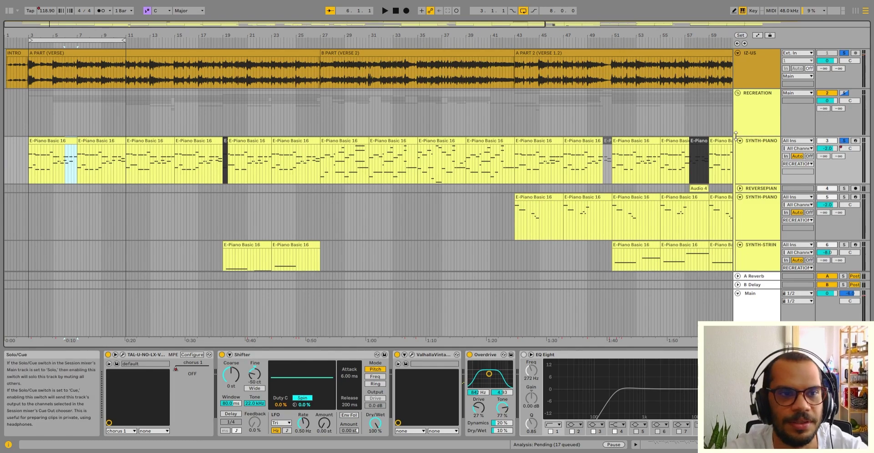
key(space)
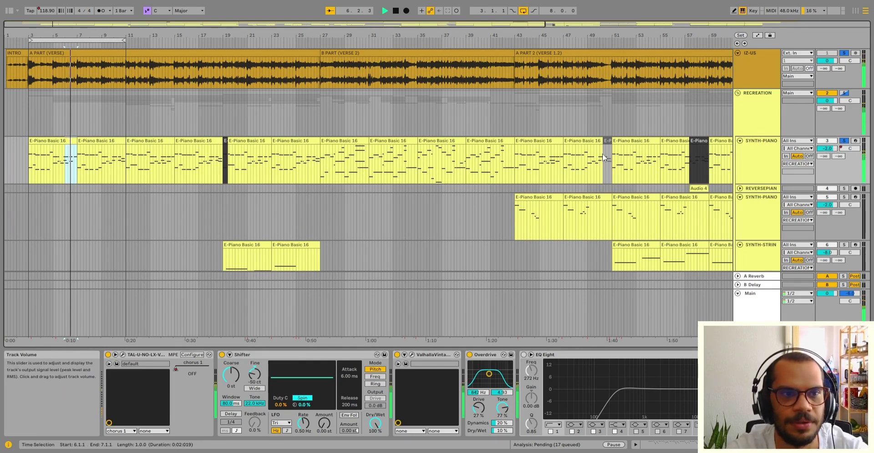
key(space)
click(117, 168)
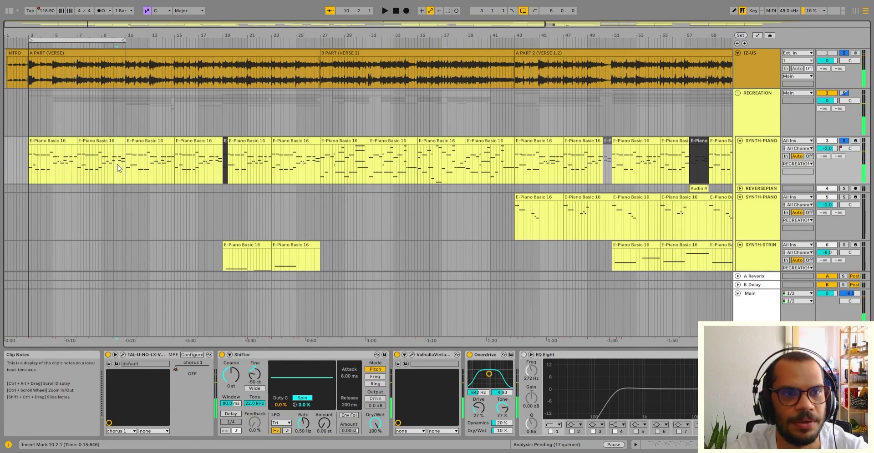
key(space)
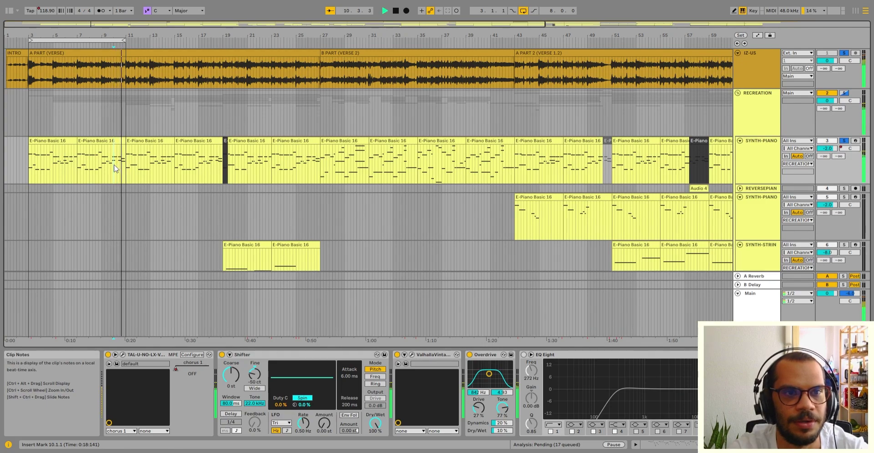
Replay the ending of the first synth piano clip from 6.1.1 together with the reference
key(space)
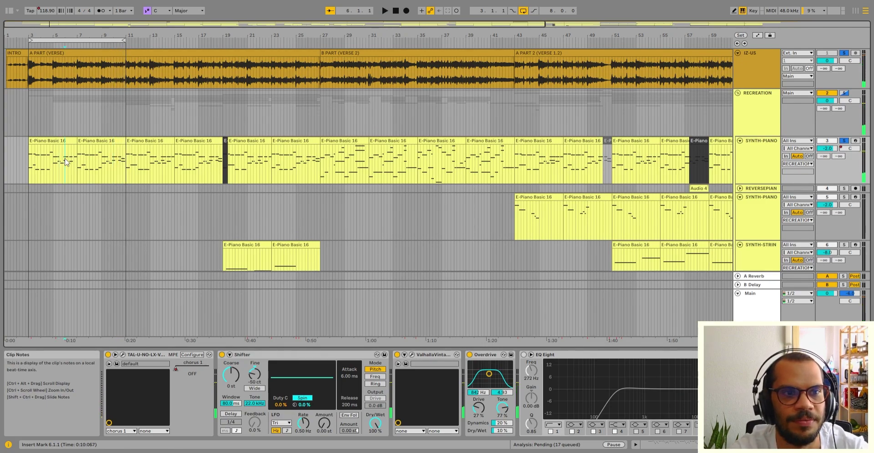
key(space)
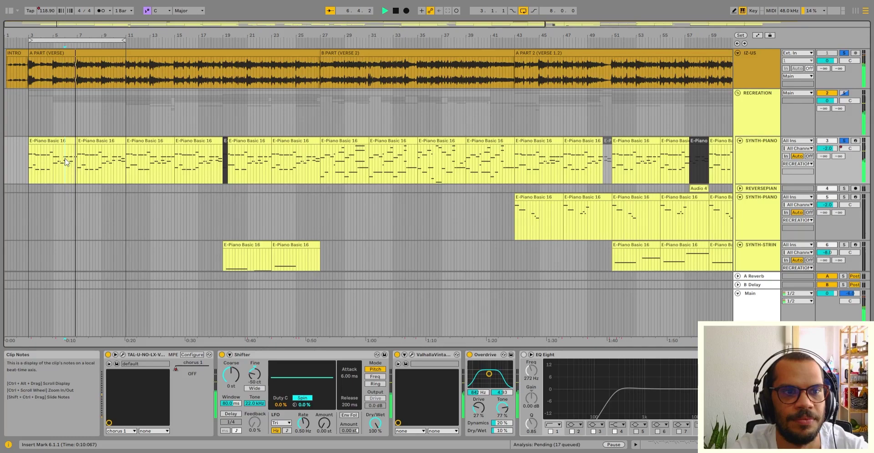
key(space)
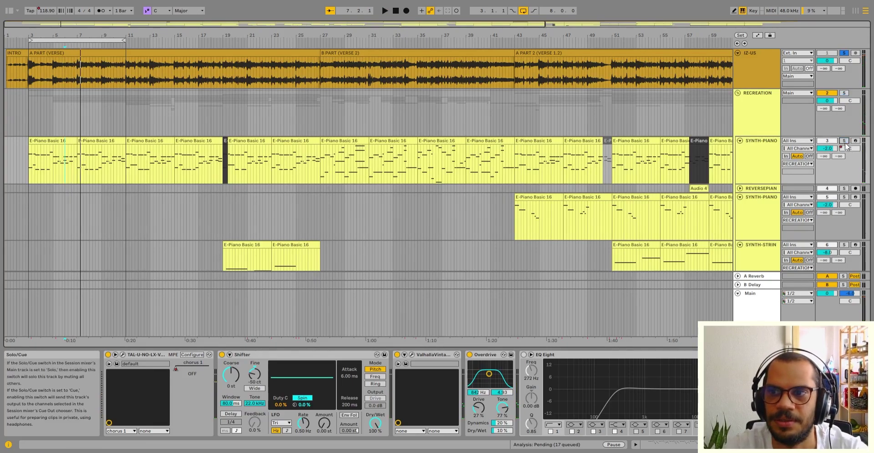
Play the reference alone from 6.1.3 and from 10.1.1 to compare the two phrase endings
click(67, 170)
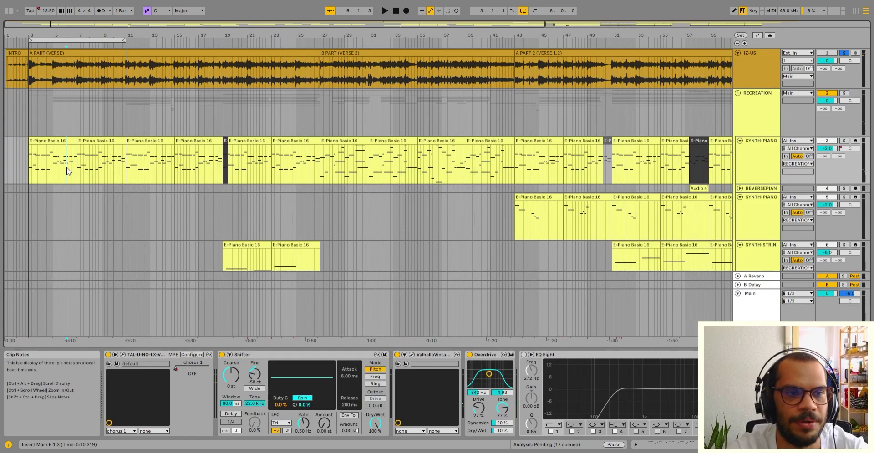
key(space)
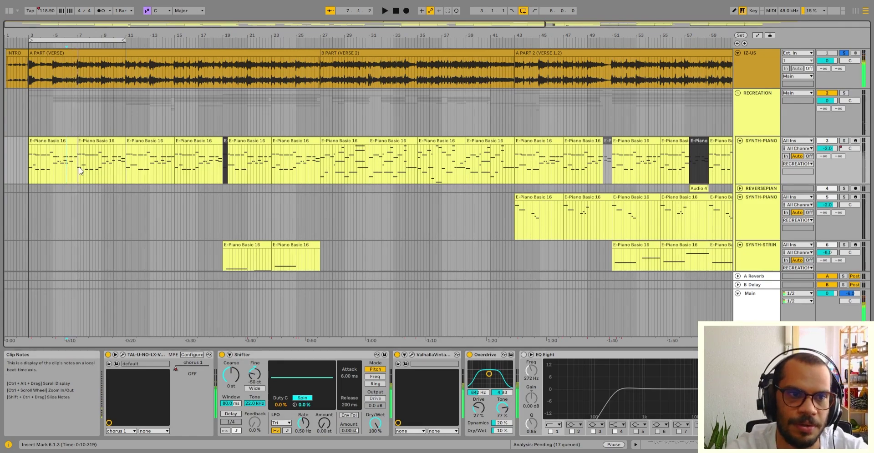
key(space)
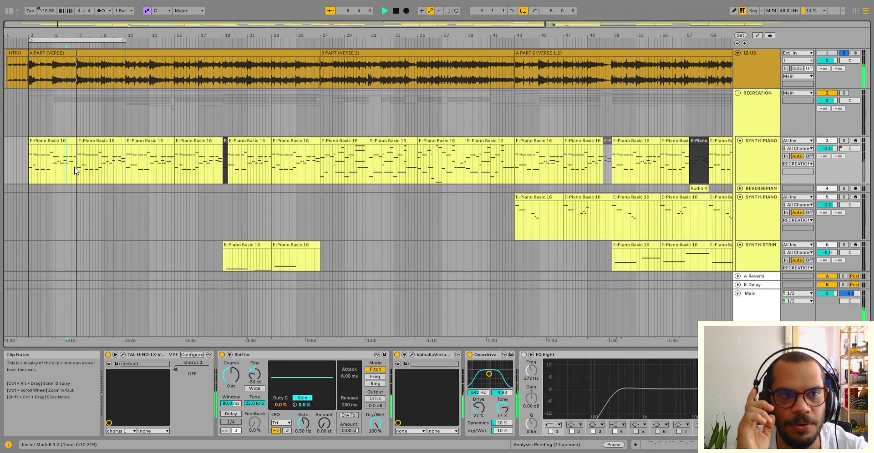
click(125, 171)
key(space)
click(114, 167)
key(space)
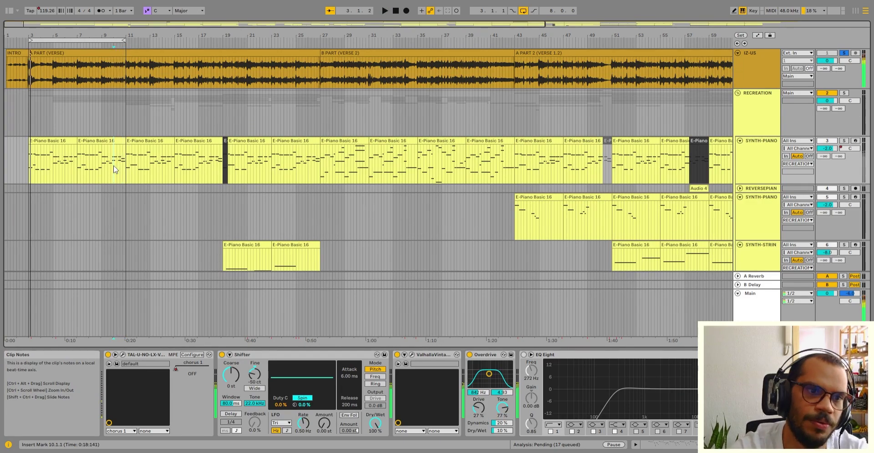
key(space)
Mark the second synth piano clip's ending from 10.1.1 to 10.4.3 and the first clip's from 6.1.3 to 6.4.3
drag(114, 168, 122, 171)
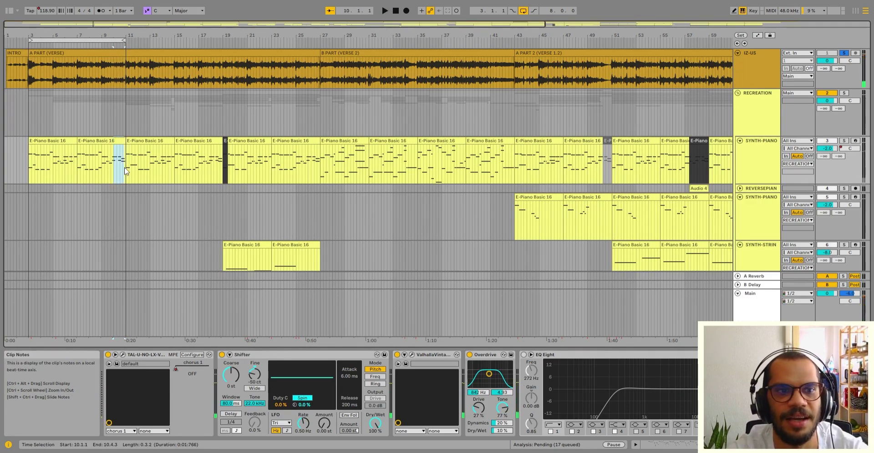
drag(67, 172, 76, 172)
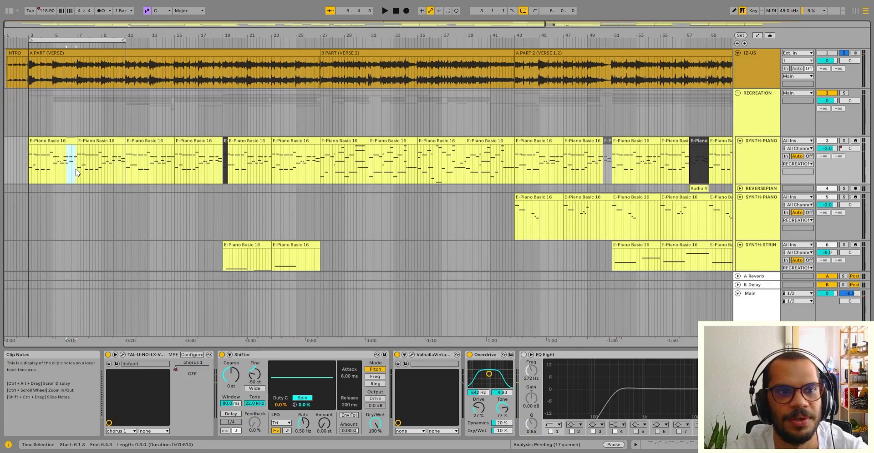
View the MIDI notes of the first synth piano clip and return to the track's device chain
click(66, 141)
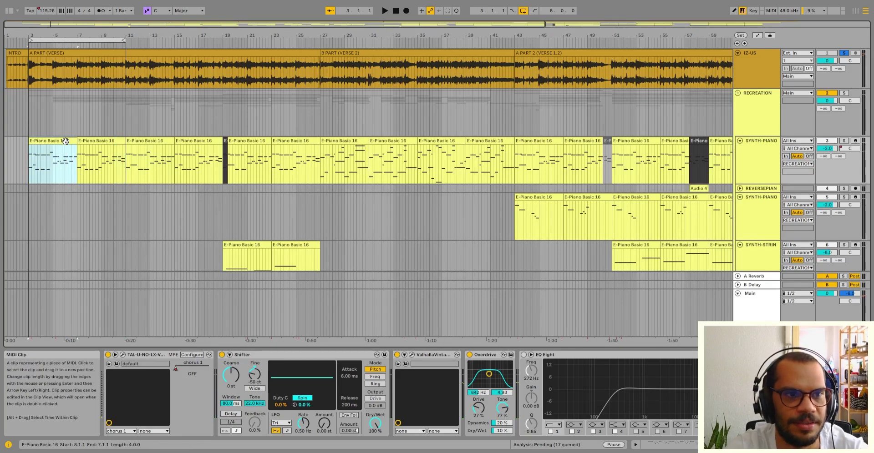
double_click(70, 141)
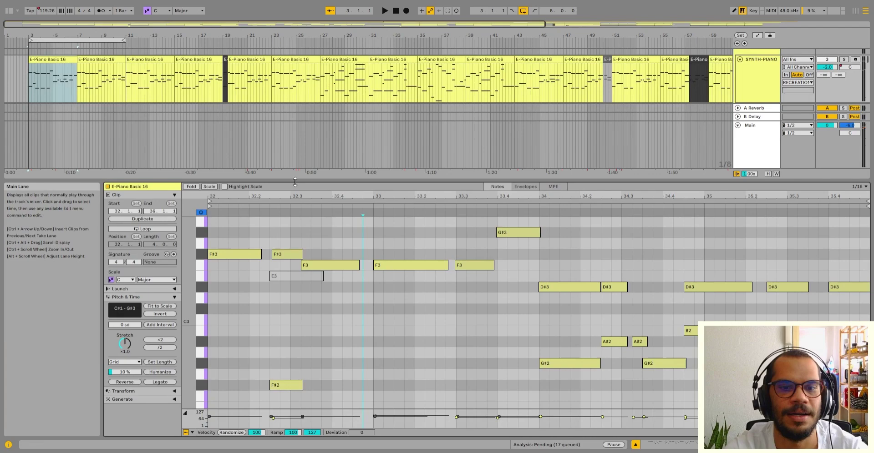
key(shift+Tab)
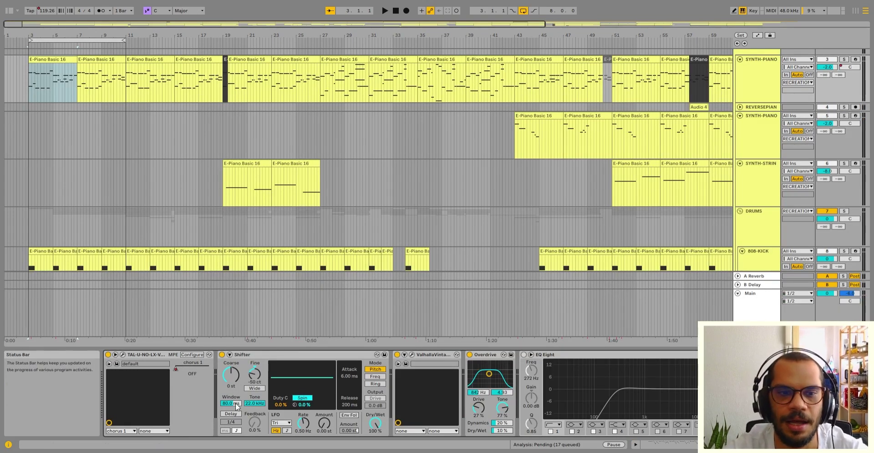
scroll(146, 260, down, 3)
scroll(132, 237, up, 6)
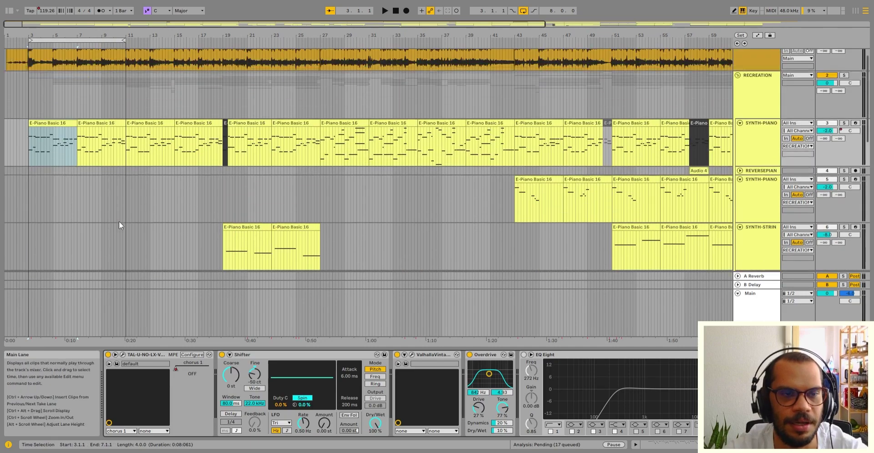
Select the first two synth piano clips, then inspect the first clip's notes again and go back to the devices
shift+click(92, 120)
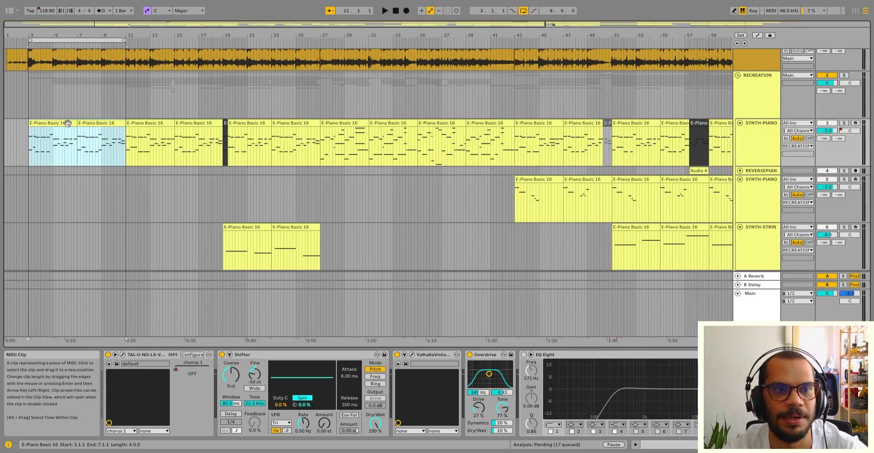
double_click(67, 124)
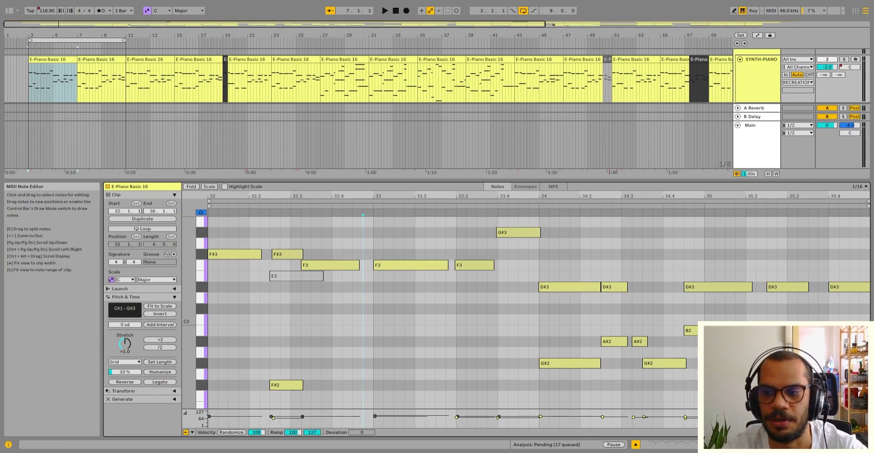
key(shift+Tab)
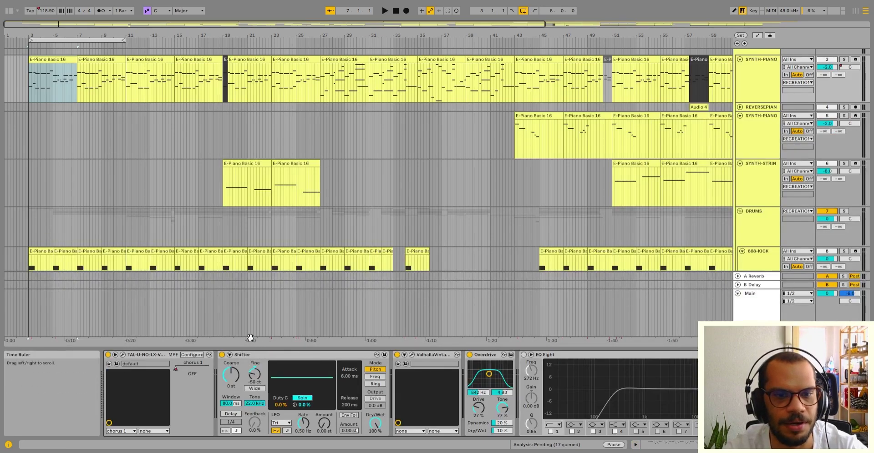
scroll(70, 273, up, 1)
scroll(54, 203, up, 4)
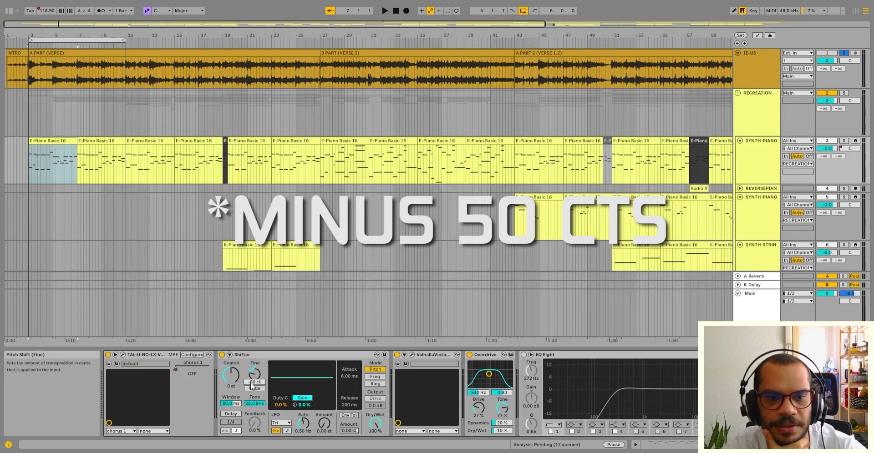
Select the Shifter, play the synth piano soloed alone from bar 3, and add the reference to the solo for comparison
click(239, 354)
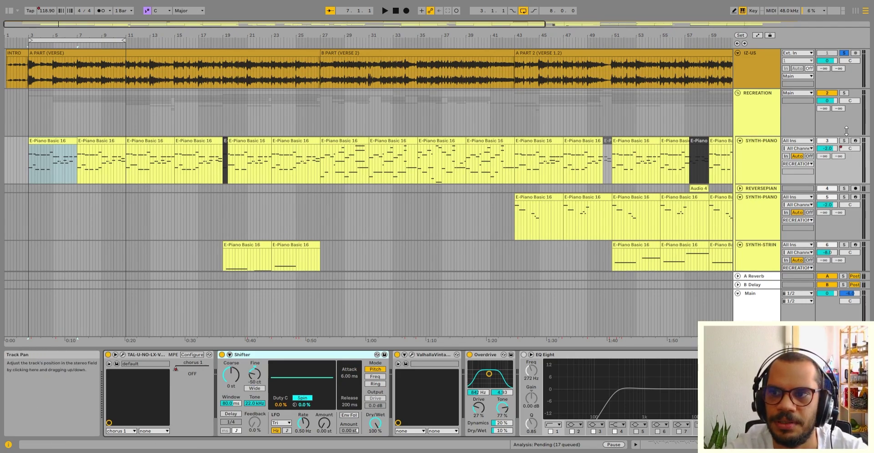
click(844, 140)
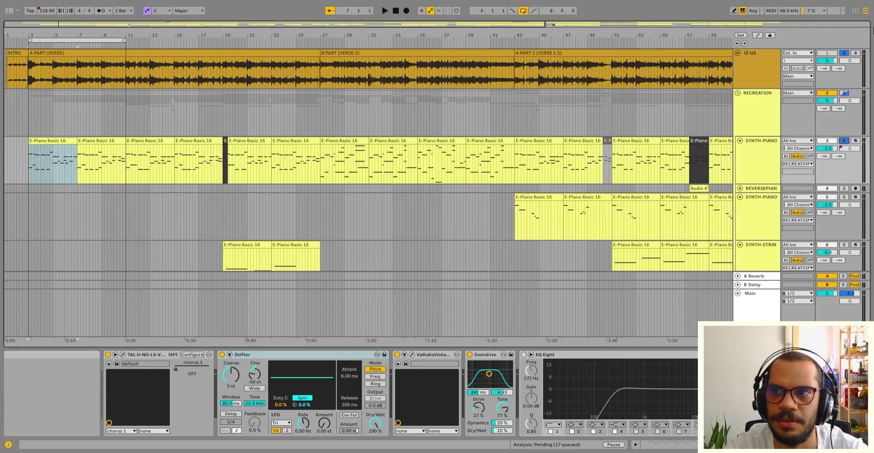
click(843, 53)
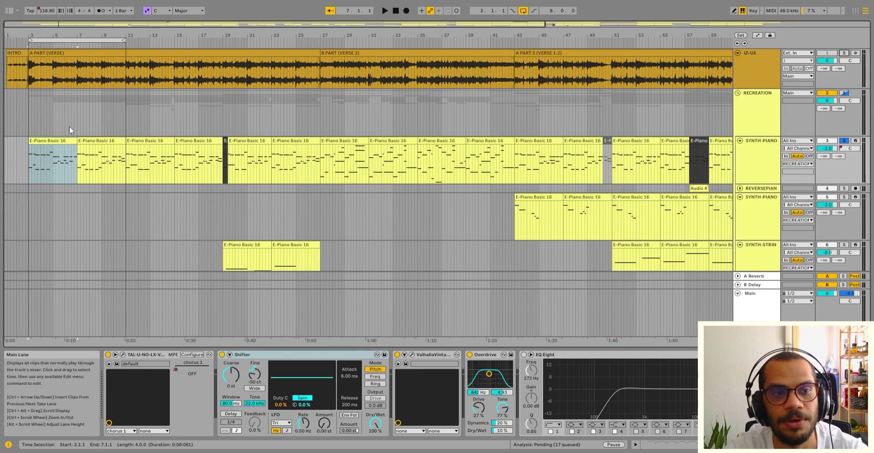
key(space)
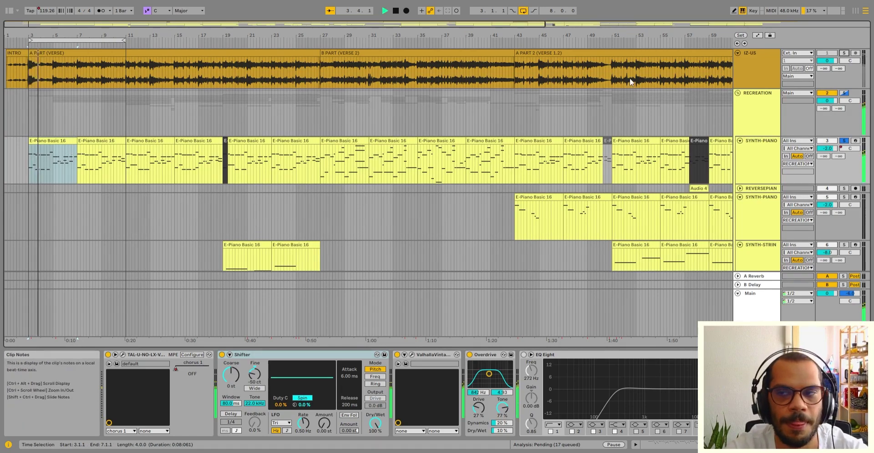
click(843, 53)
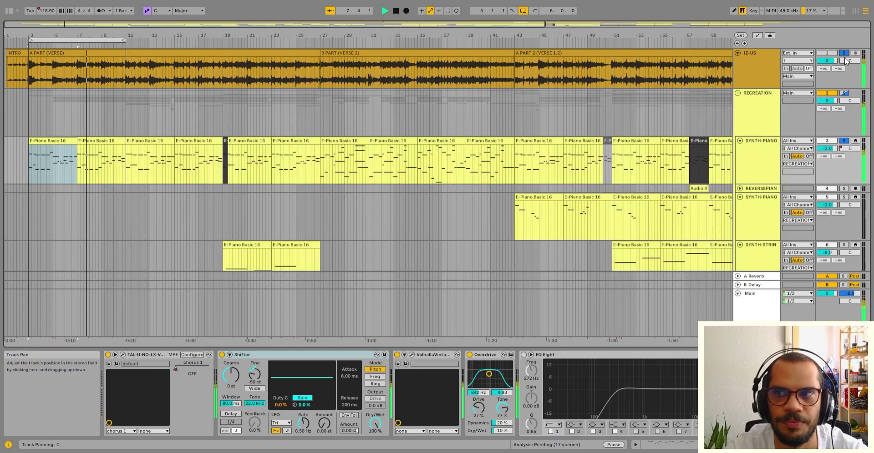
key(space)
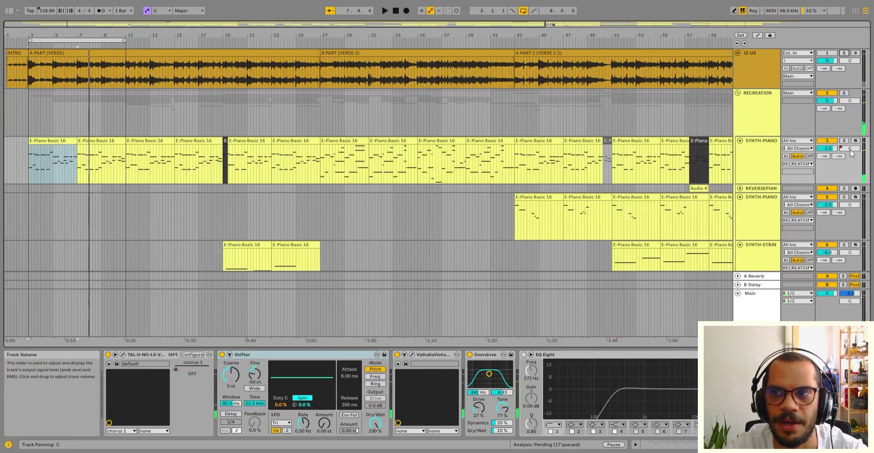
Set the Shifter's Fine pitch to 0 ct and play the soloed synth piano alone, then together with the reference
click(843, 141)
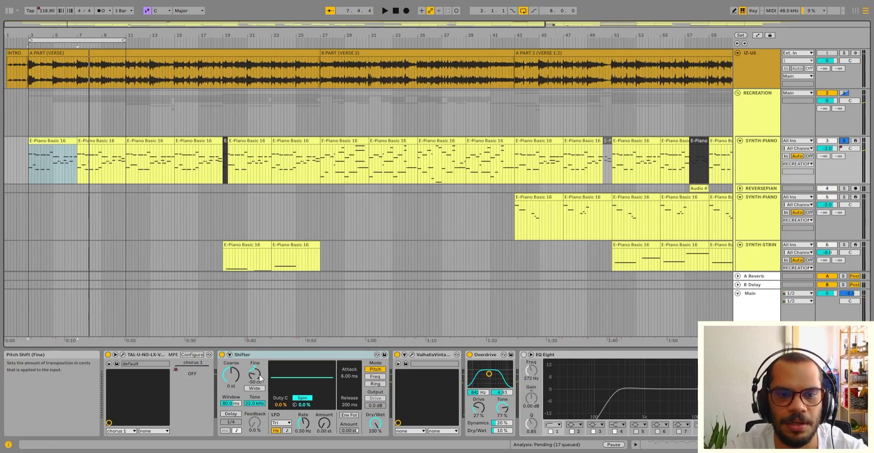
drag(255, 378, 255, 368)
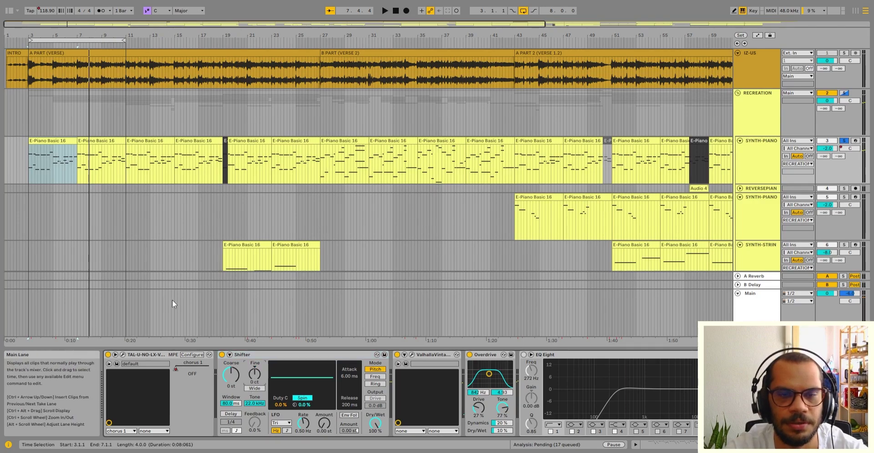
key(space)
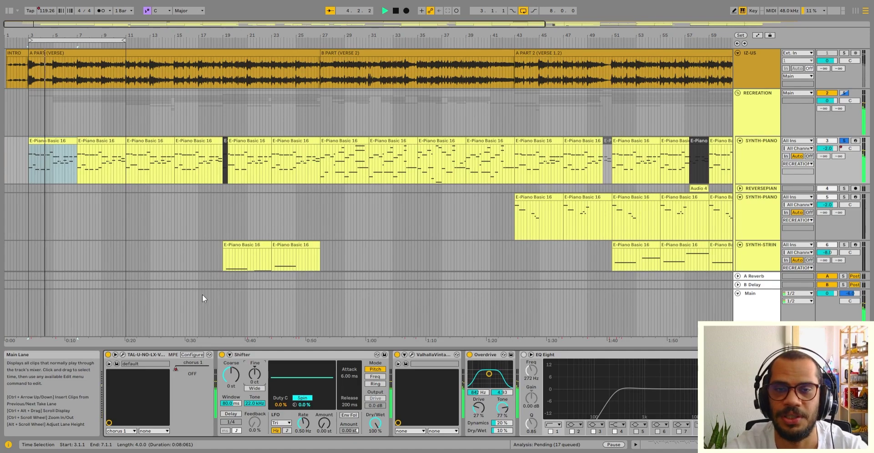
click(845, 54)
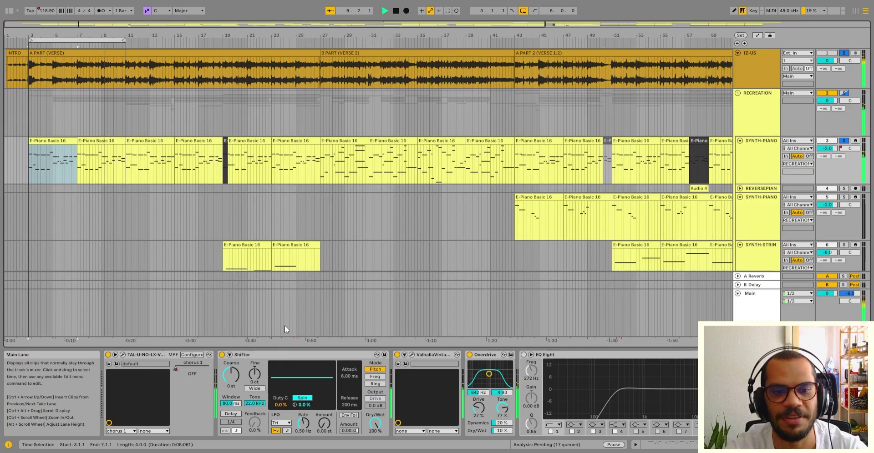
Set the Shifter's Fine pitch to -50 ct while the loop plays with the reference, and stop playback
click(255, 377)
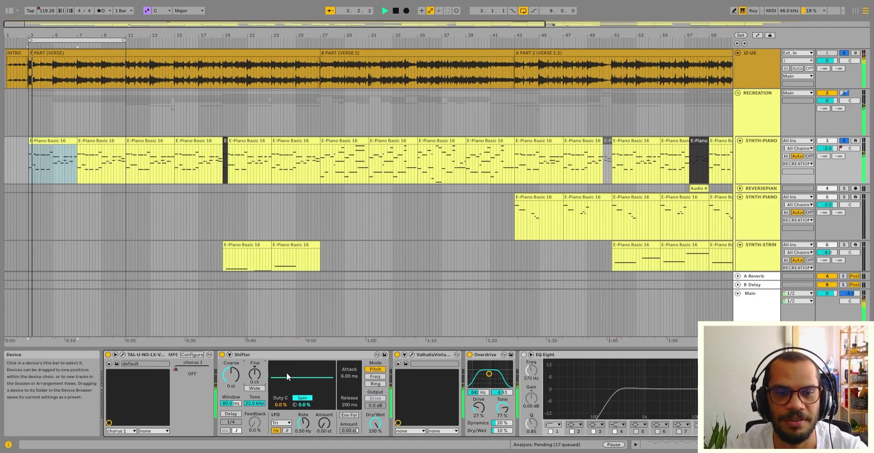
text(-50)
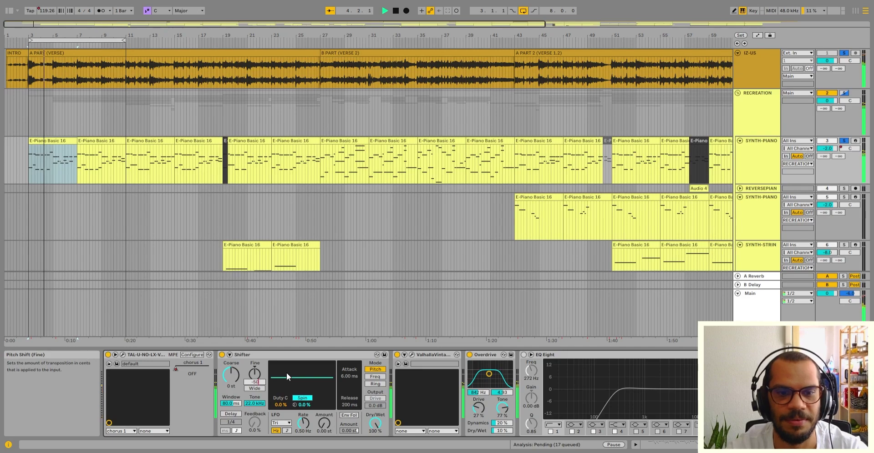
key(Return)
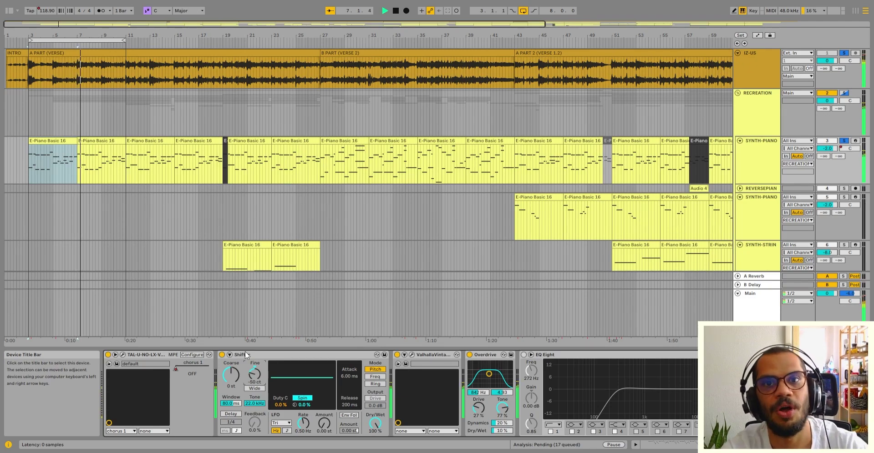
key(space)
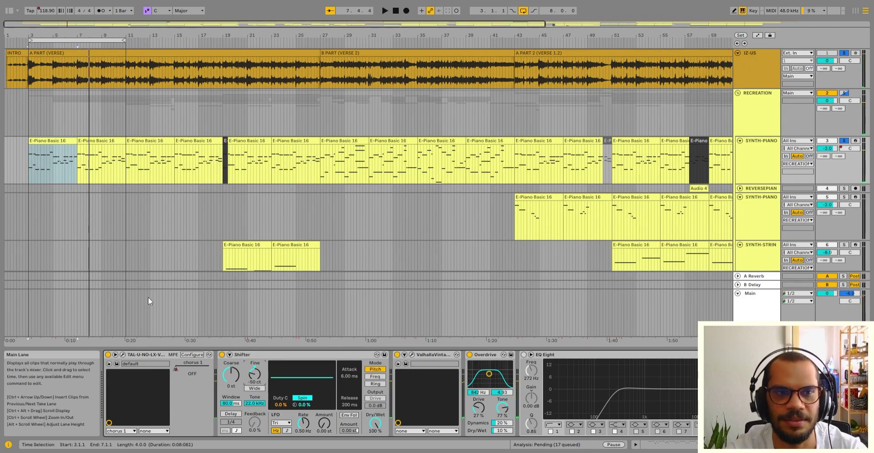
Select the reference's A PART (VERSE) clip, and reselect the first synth piano clip's range from 3.1.1 to 7.1.1
scroll(89, 230, down, 1)
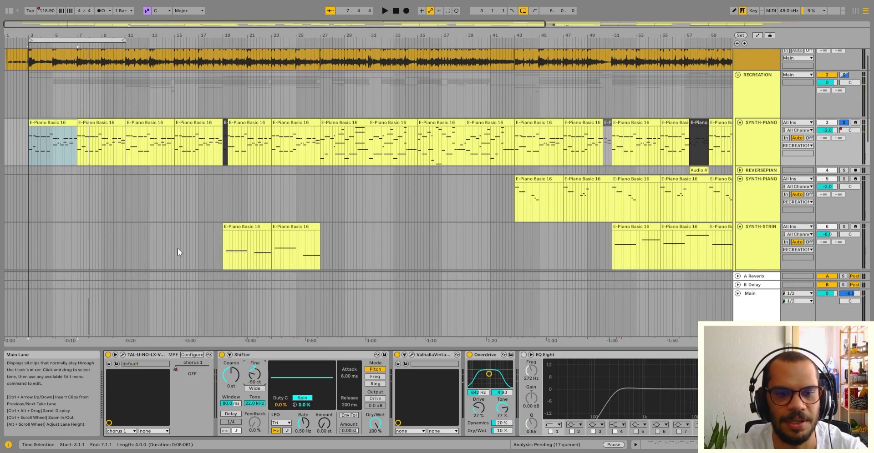
scroll(176, 249, up, 1)
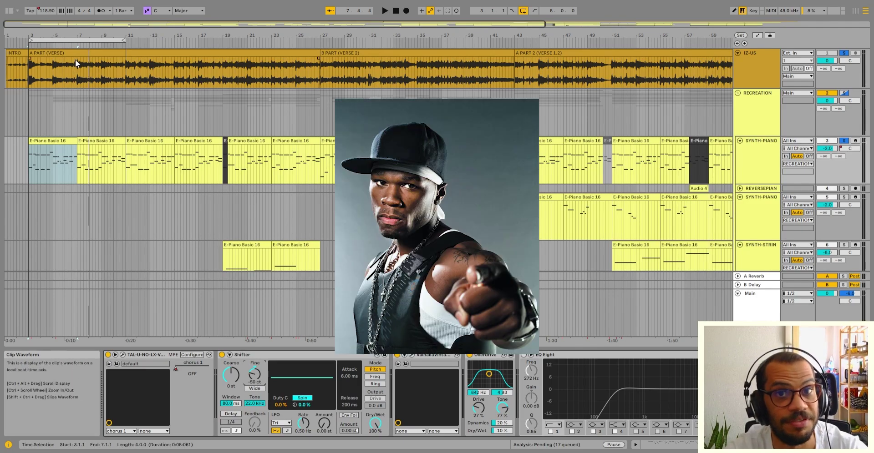
click(75, 60)
click(73, 55)
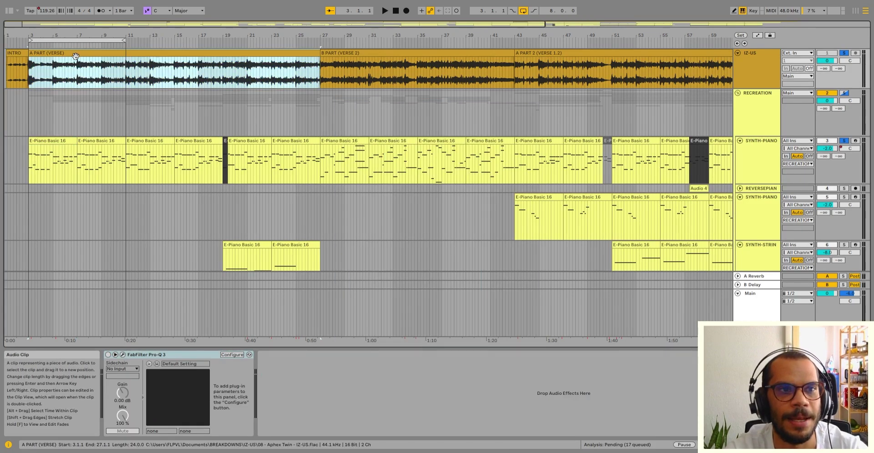
click(68, 160)
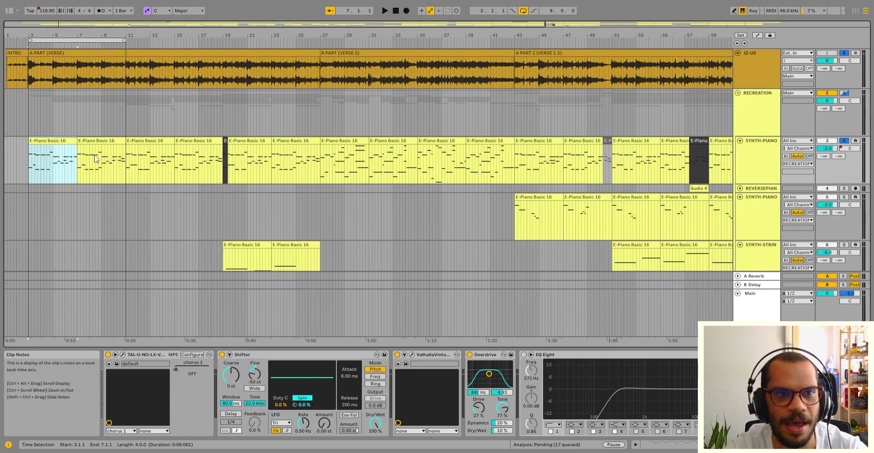
Select the first two synth piano clips, and open the first one's notes in the note editor
shift+click(91, 142)
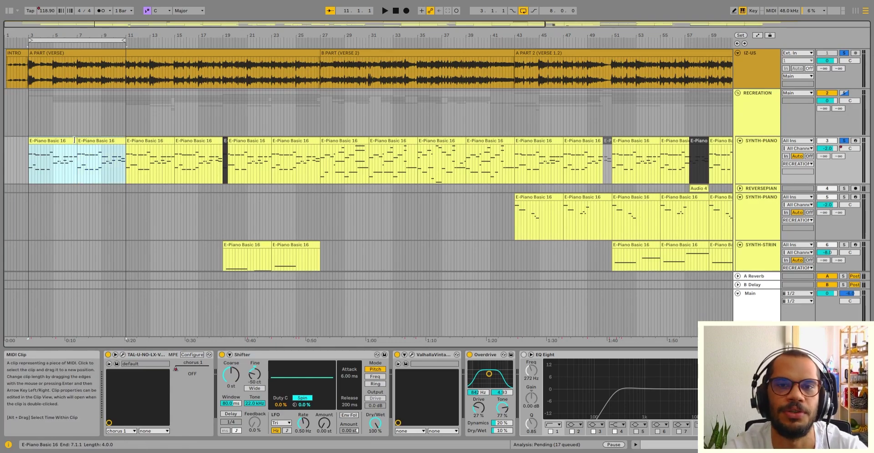
click(71, 140)
double_click(70, 140)
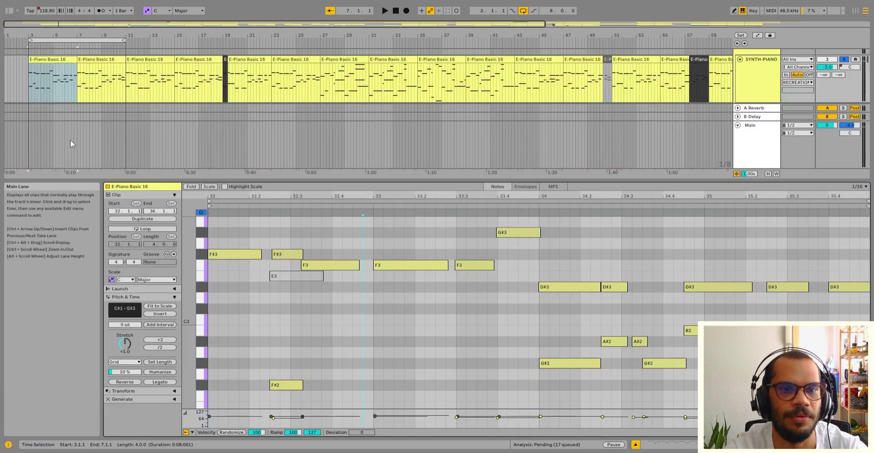
scroll(241, 248, down, 3)
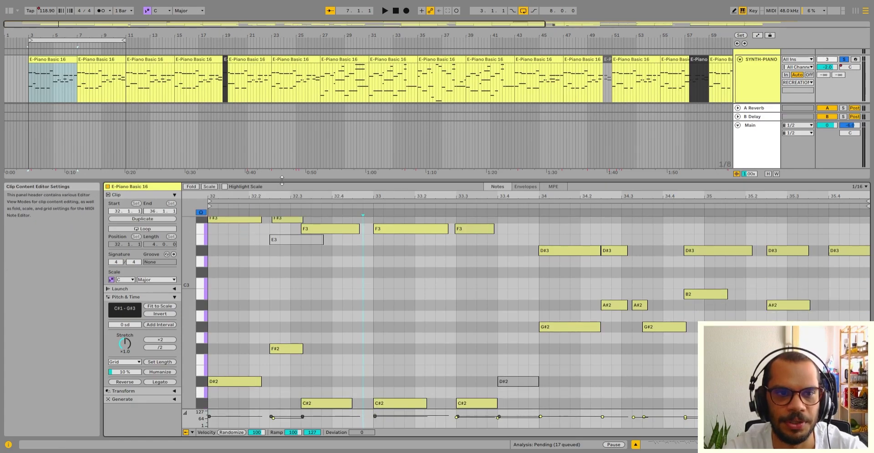
scroll(253, 235, up, 2)
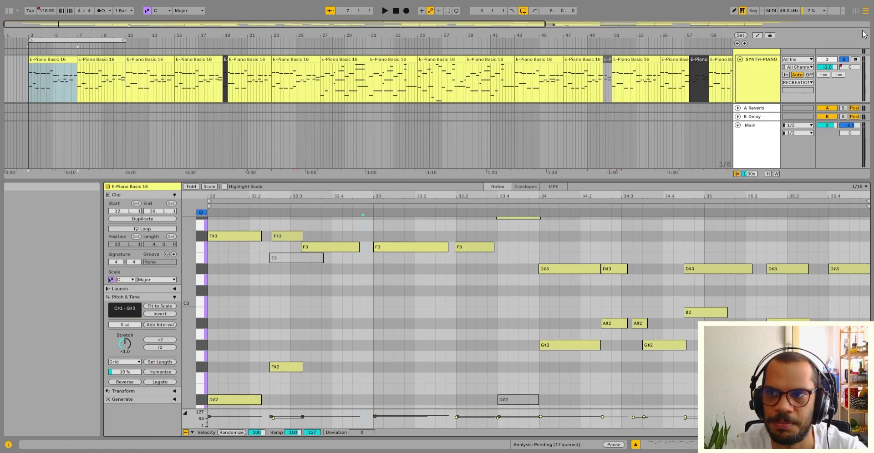
Play the second synth piano clip from bar 7 while viewing its notes in an enlarged editor, and stop playback
key(space)
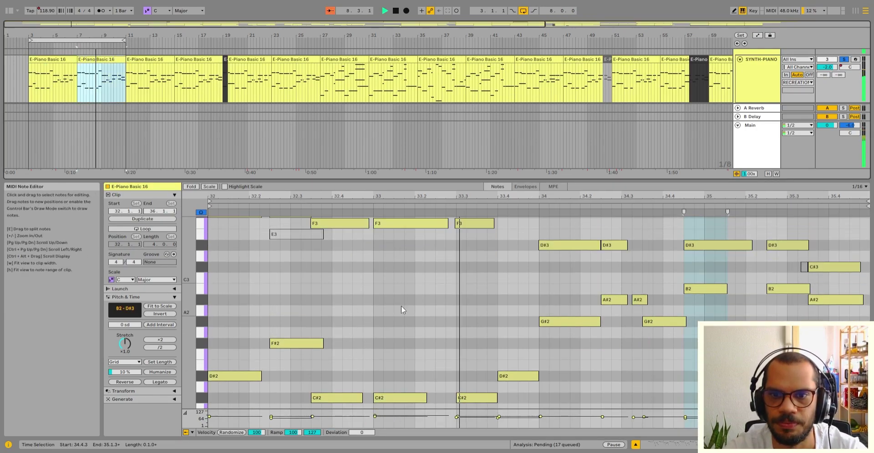
key(h)
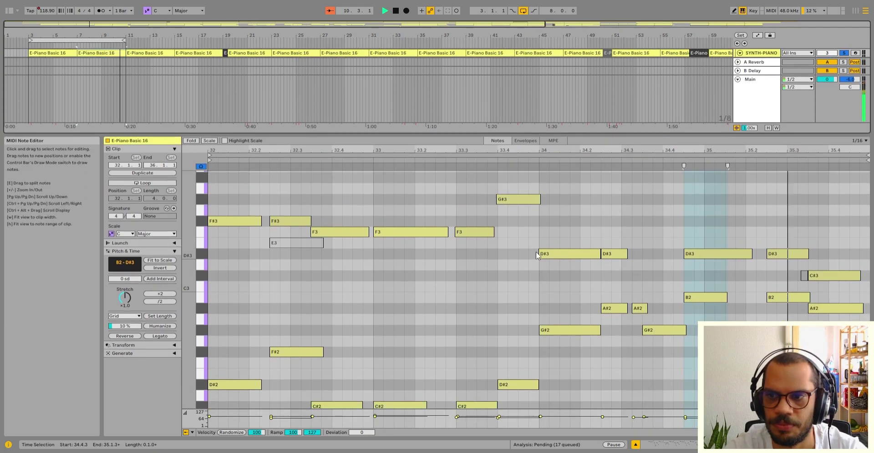
key(space)
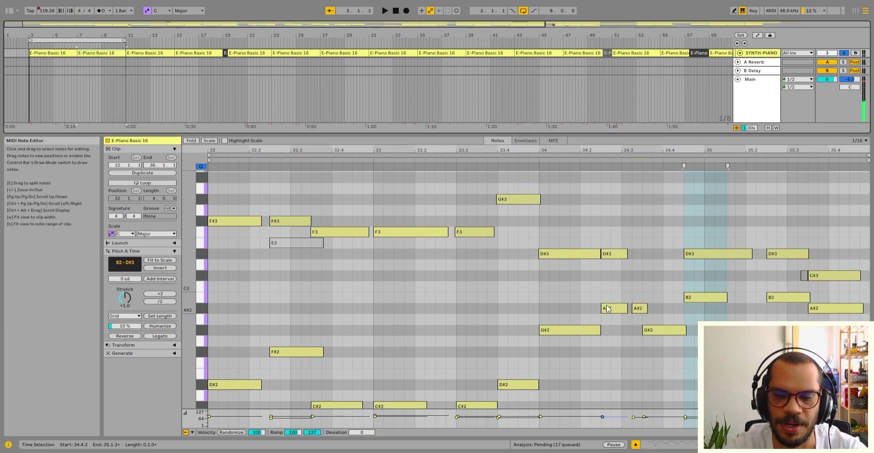
Return to the arrangement and open the first two synth piano clips, bars 3 to 11, together in the note editor
key(ctrl+alt+l)
scroll(36, 163, up, 2)
click(54, 88)
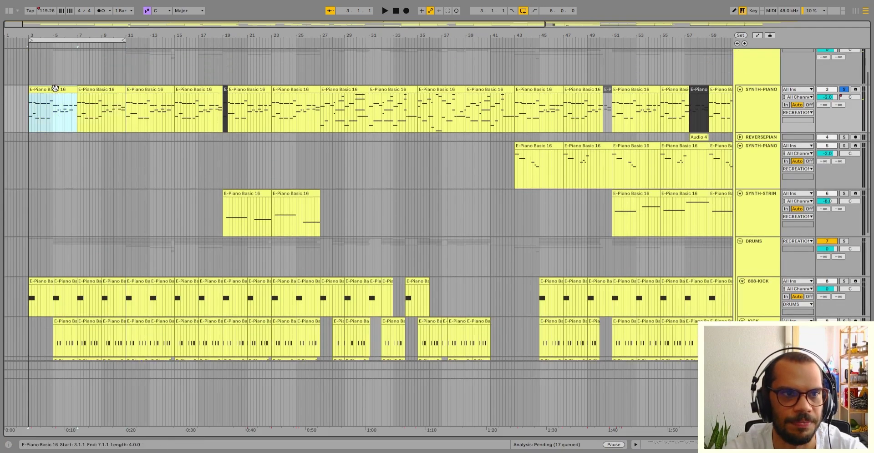
click(39, 164)
click(46, 88)
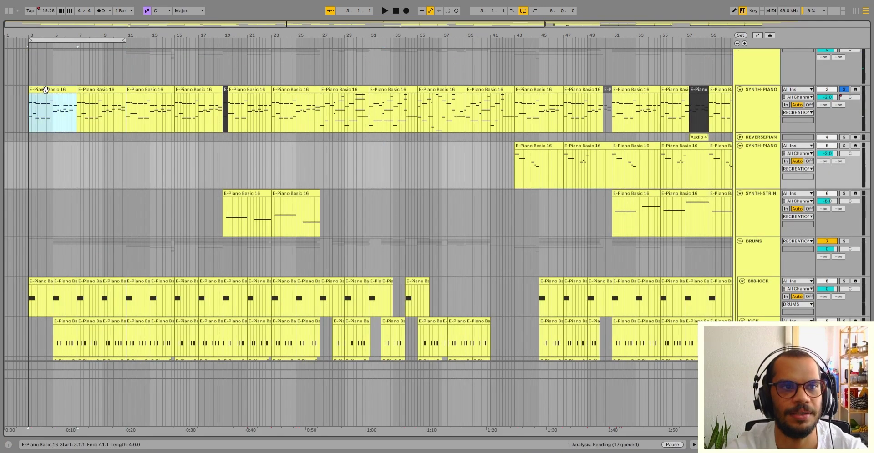
shift+double_click(85, 87)
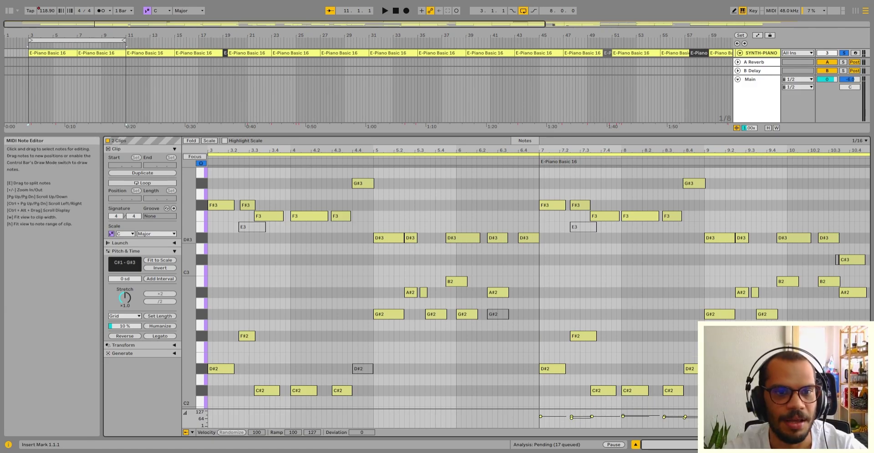
Select the first clip's opening D#2 and F#3 notes, and its C#2 and F3 notes from 3.3.2 to 4.4.1
click(260, 354)
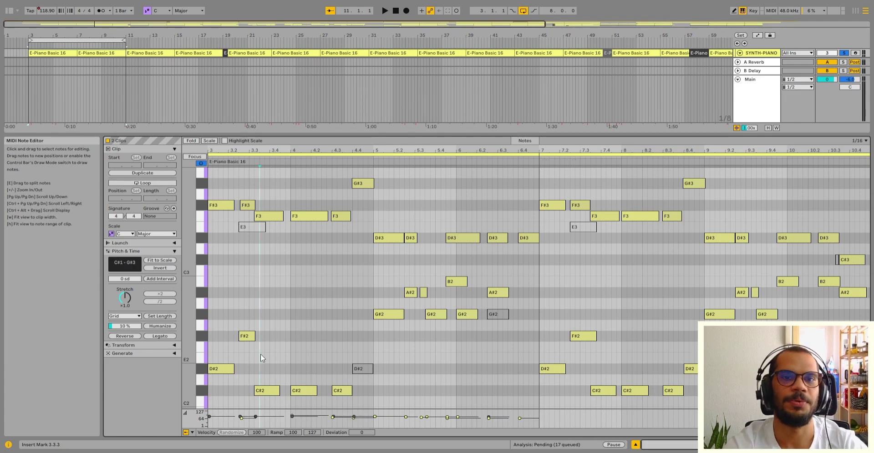
drag(212, 389, 223, 187)
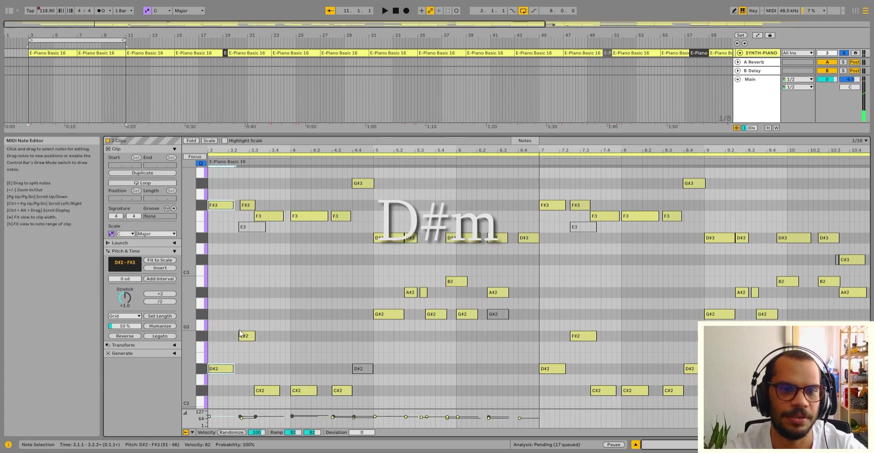
drag(248, 367, 274, 412)
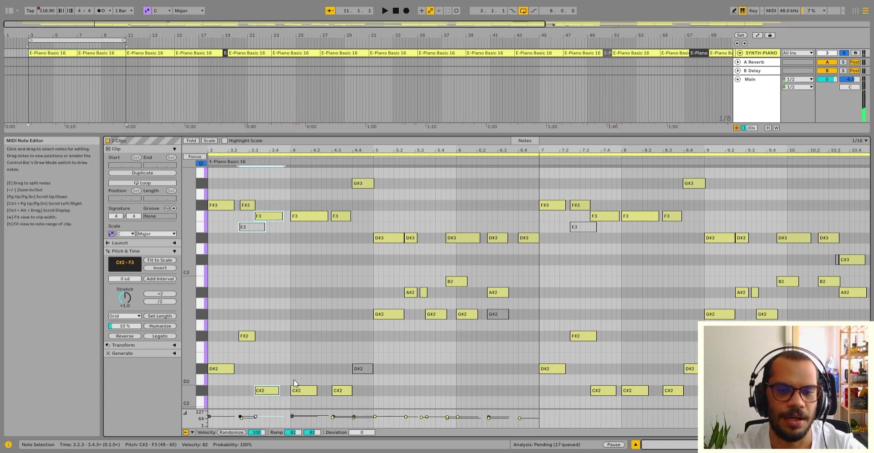
drag(302, 370, 304, 389)
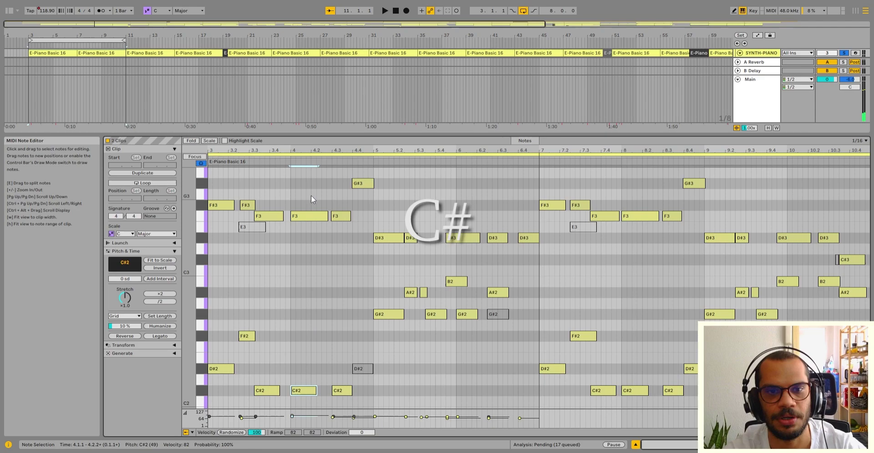
drag(275, 199, 336, 392)
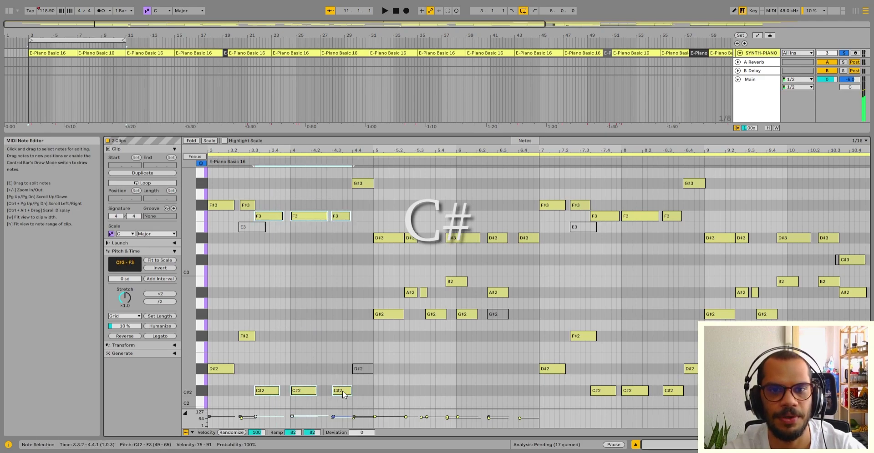
Select the F3 to G#3 melody notes from 3.3.2, and the G#2 to D#3 notes in bars 5 and 6
scroll(357, 356, up, 3)
click(363, 324)
drag(363, 324, 272, 193)
scroll(305, 215, down, 3)
scroll(424, 247, up, 2)
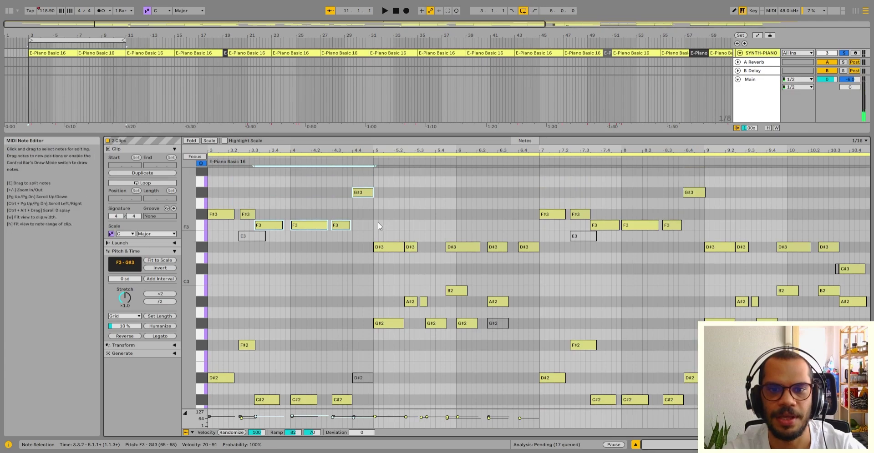
drag(378, 222, 524, 335)
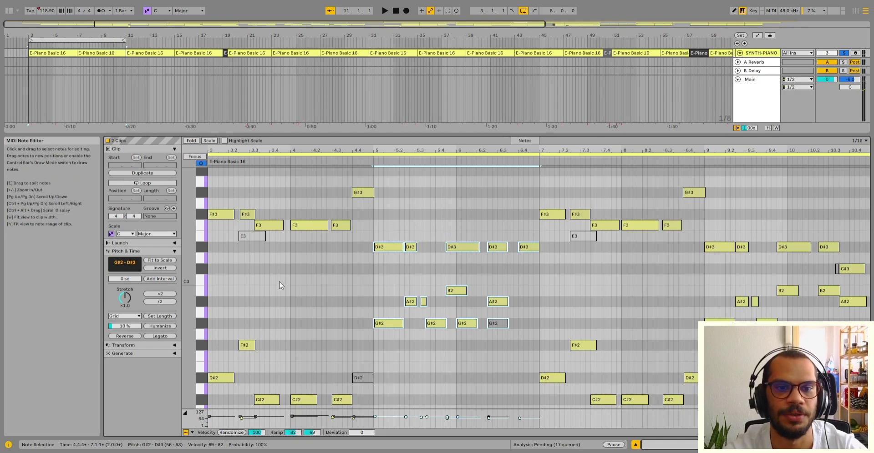
Play the two synth piano clips while following their notes through bar 10, and stop playback
key(space)
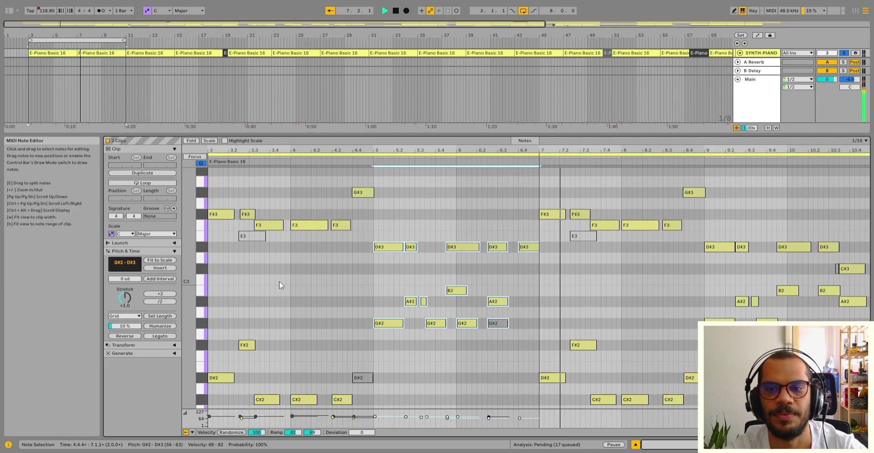
click(588, 270)
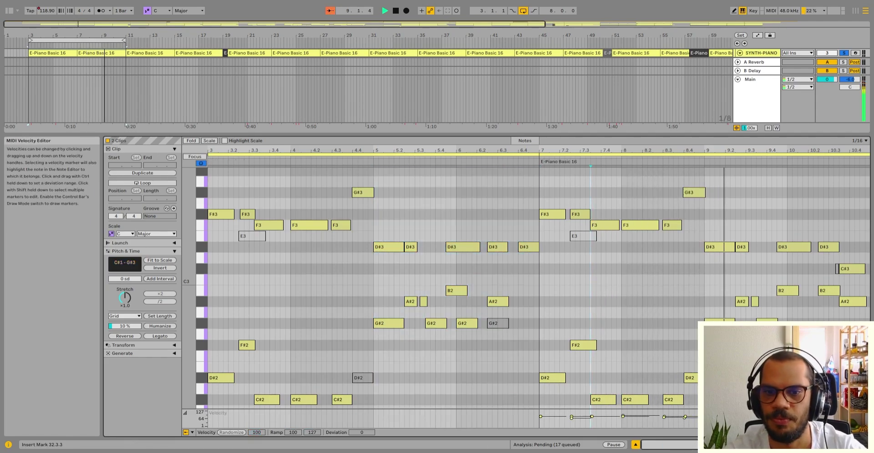
scroll(669, 356, down, 1)
scroll(664, 351, down, 1)
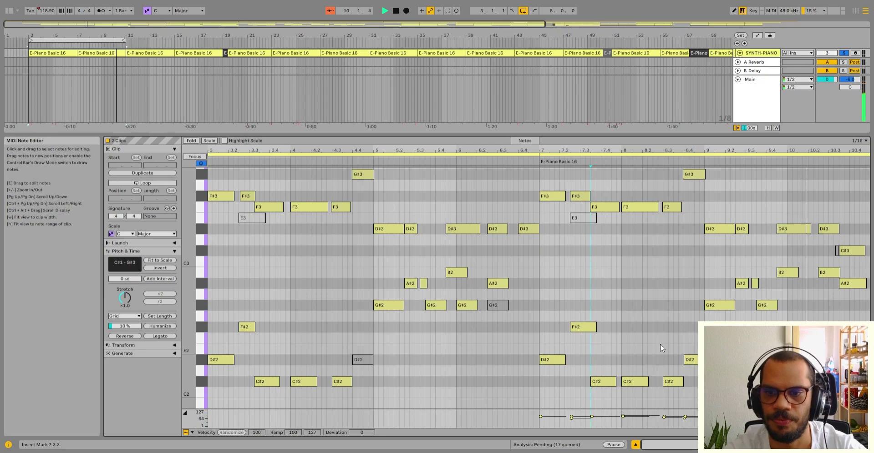
key(space)
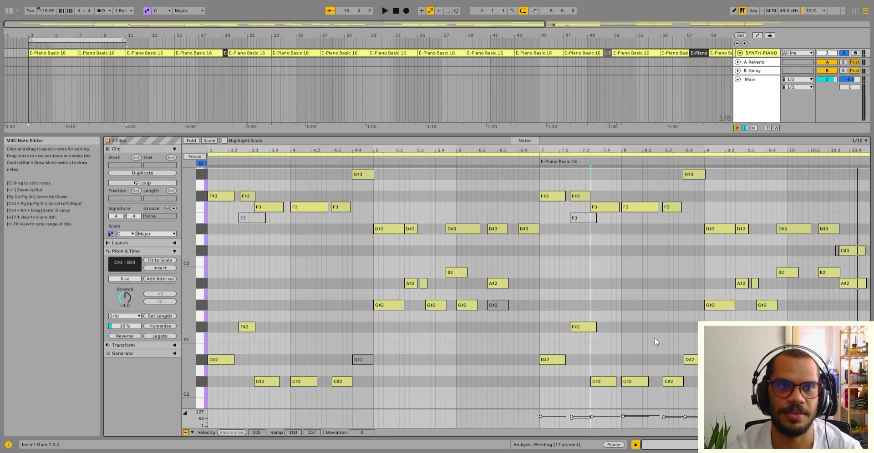
Shorten the second clip's F#2 note at 7.2.3 so that it ends at 7.3.3
click(225, 273)
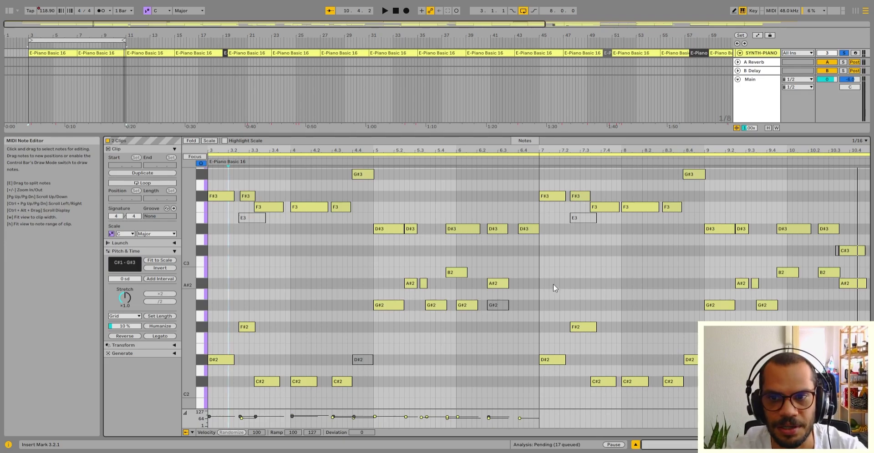
drag(595, 322, 589, 327)
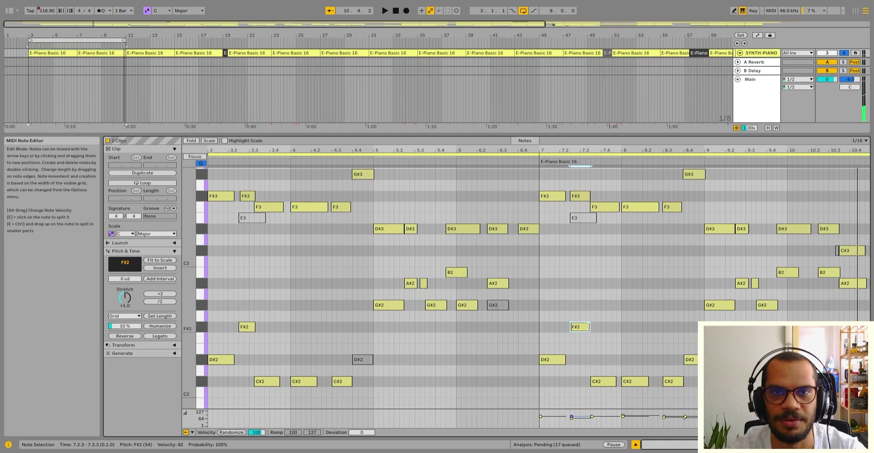
click(565, 322)
scroll(272, 250, down, 1)
scroll(253, 244, up, 1)
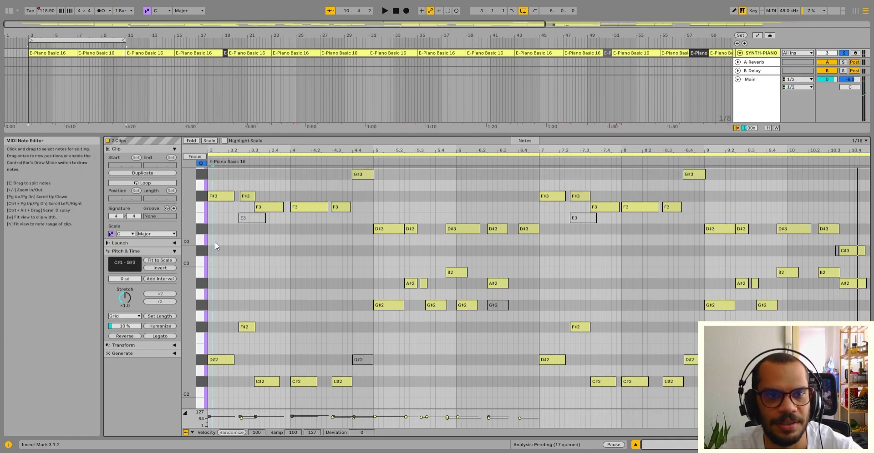
Reselect both clips from 3.1.1 to 11.1.1, and play bar 3 soloed and unsoloed with a closer view of the notes
click(61, 68)
shift+click(103, 64)
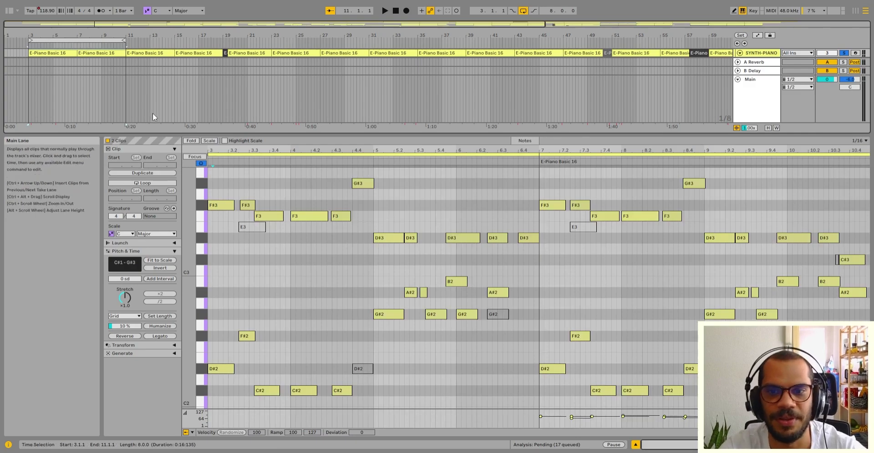
click(229, 220)
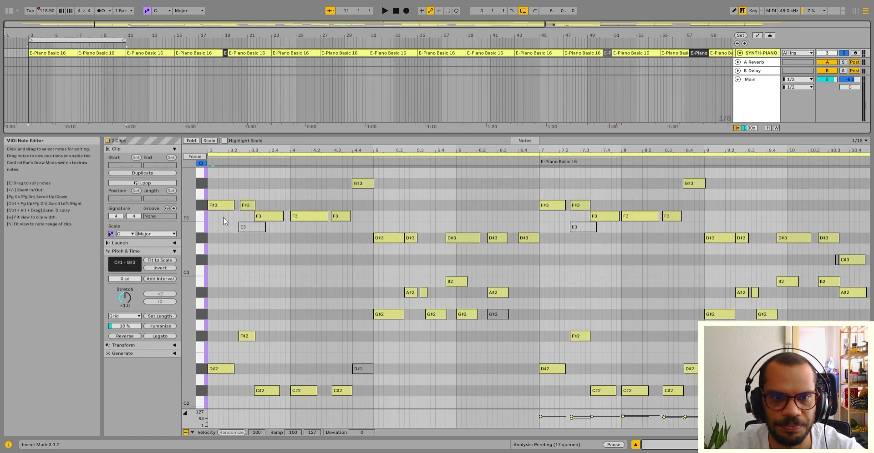
click(228, 241)
key(plus)
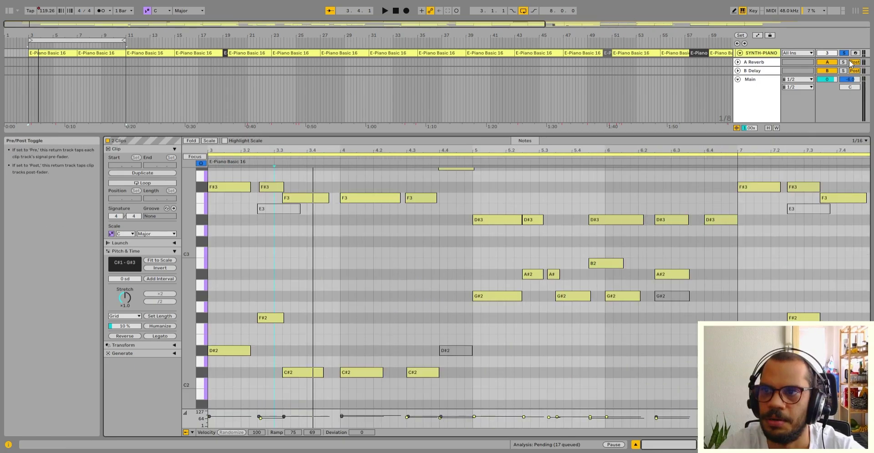
key(space)
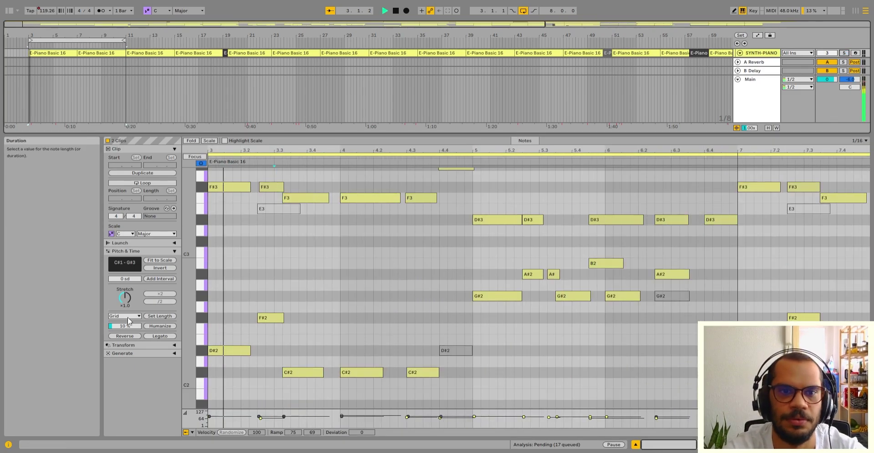
key(space)
key(space)
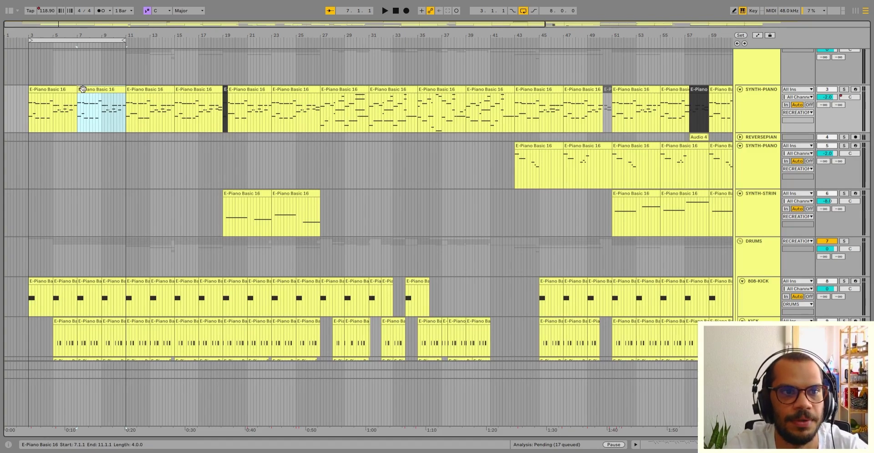
Open the second synth piano clip's notes, play its opening from bar 7 twice without solo, and stop playback
double_click(83, 89)
key(space)
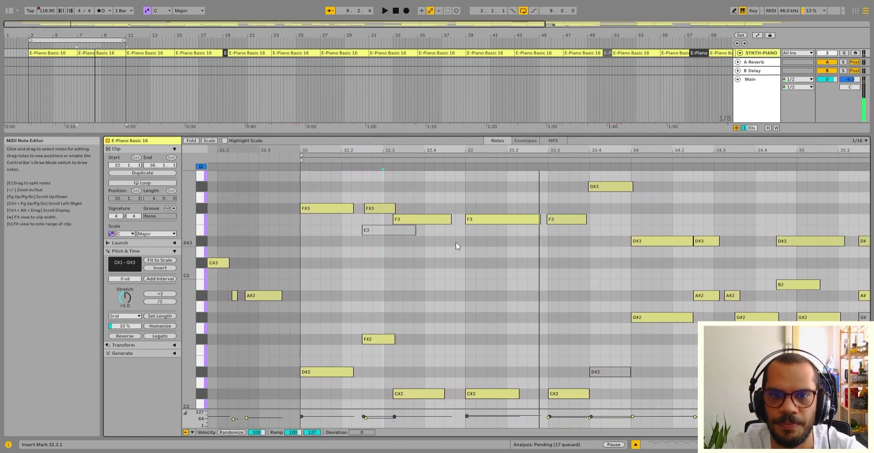
key(space)
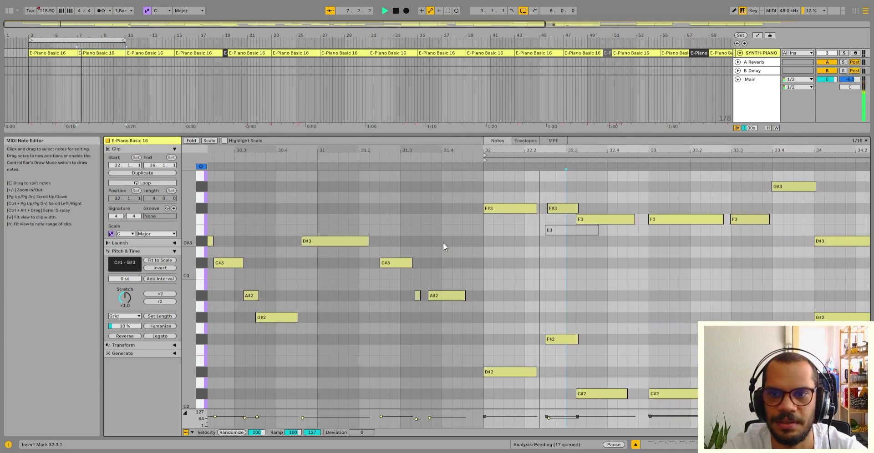
key(space)
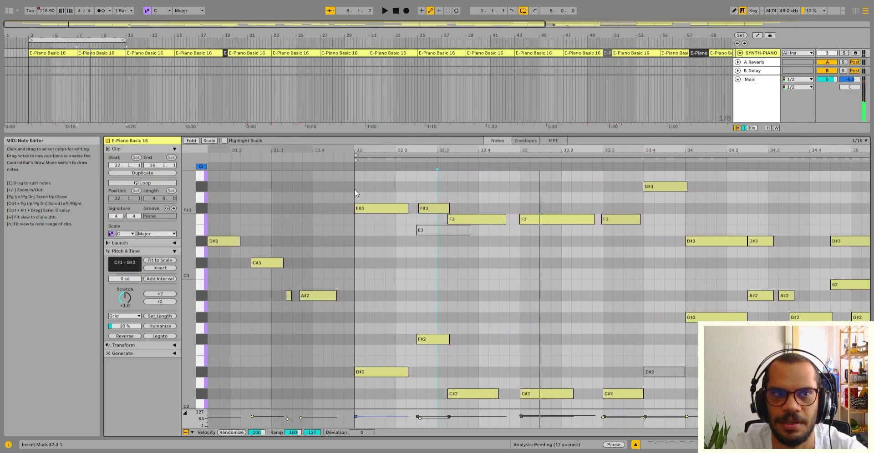
Play the first synth piano clip from bar 3, stop, and select the F3 and C#2 notes starting at 32.3.2
click(41, 52)
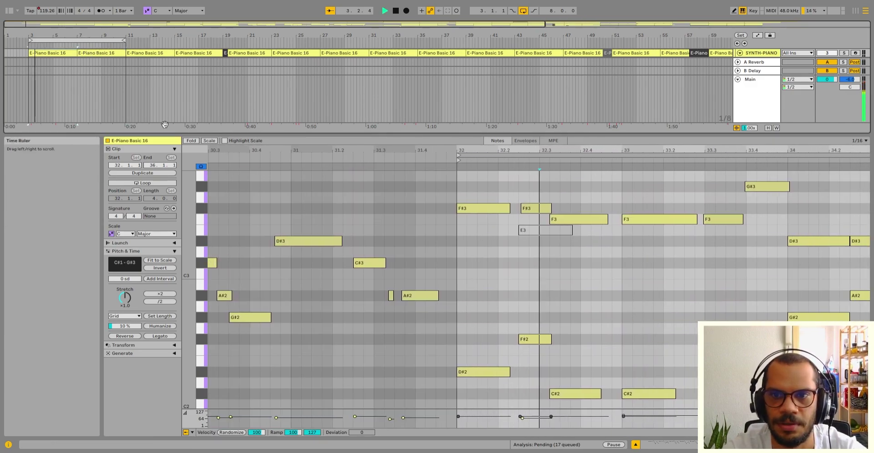
key(space)
click(532, 220)
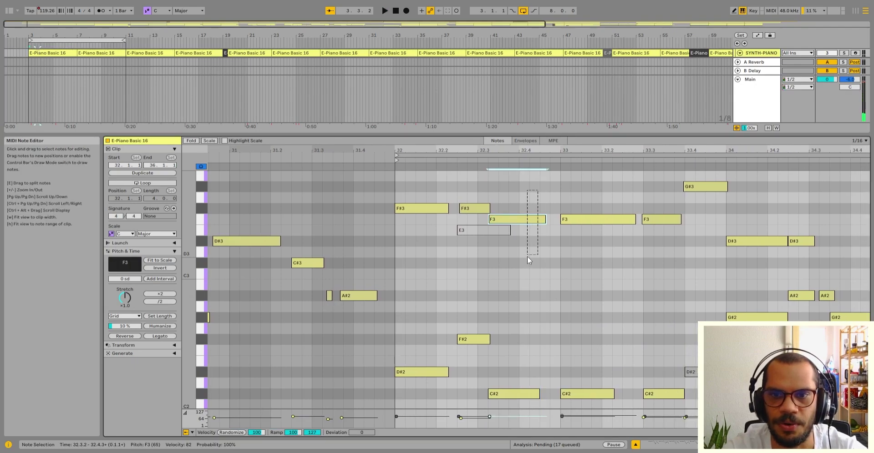
scroll(527, 257, down, 1)
click(512, 368)
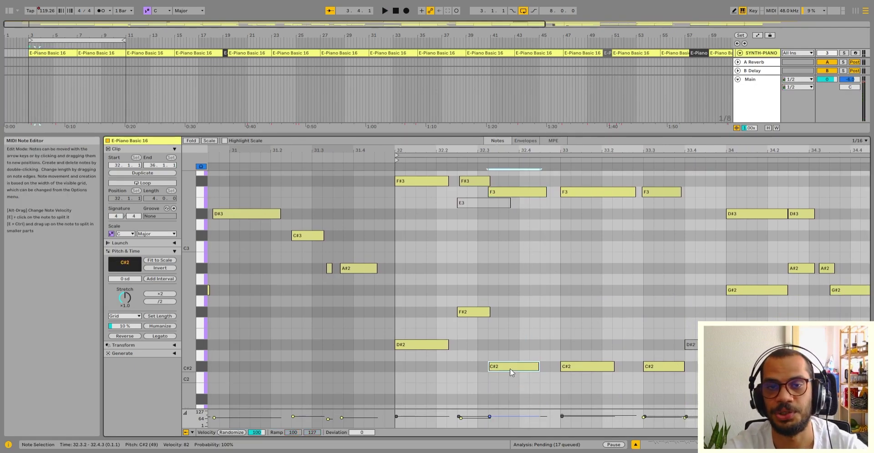
Select the first clip's C#2, F3 and E3 notes between 32.2.3 and 32.4.3, and play the clip from bar 3 twice
drag(510, 378, 540, 189)
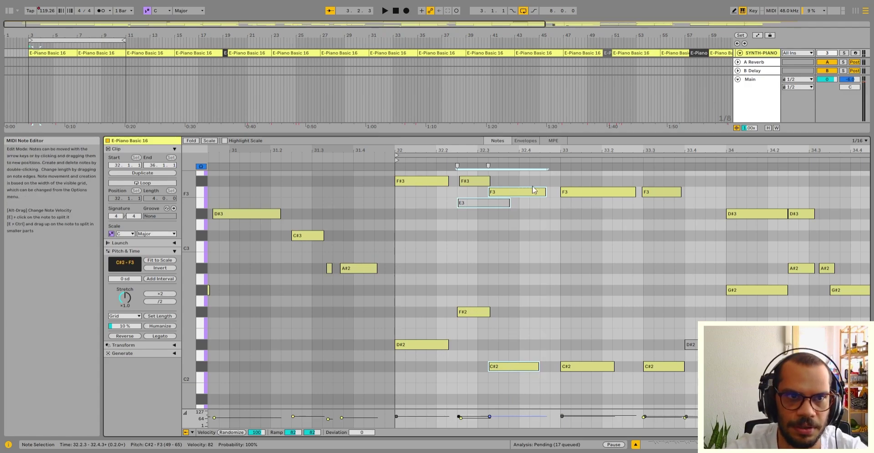
click(76, 64)
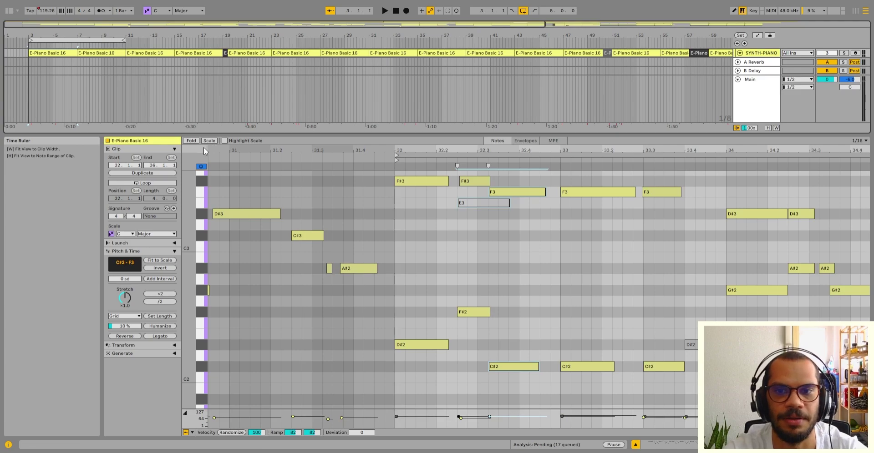
key(space)
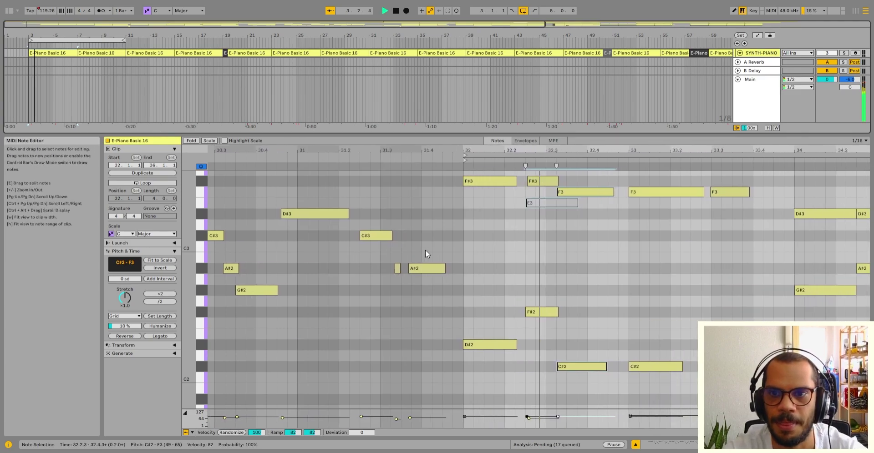
key(space)
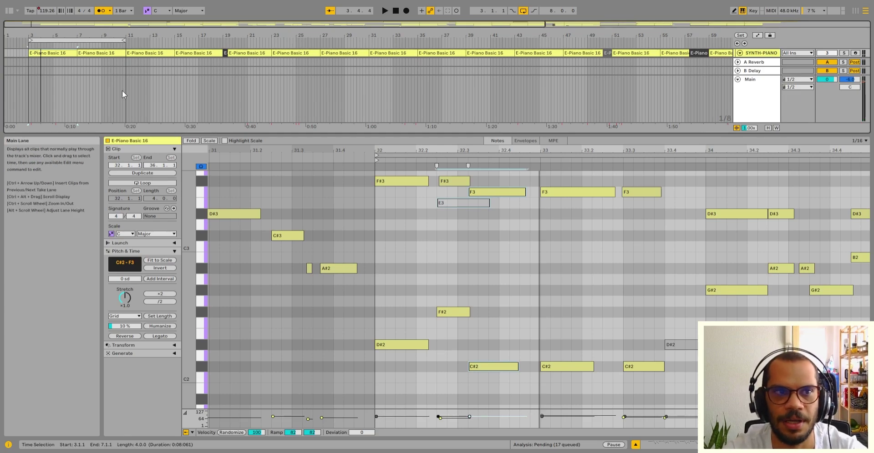
key(space)
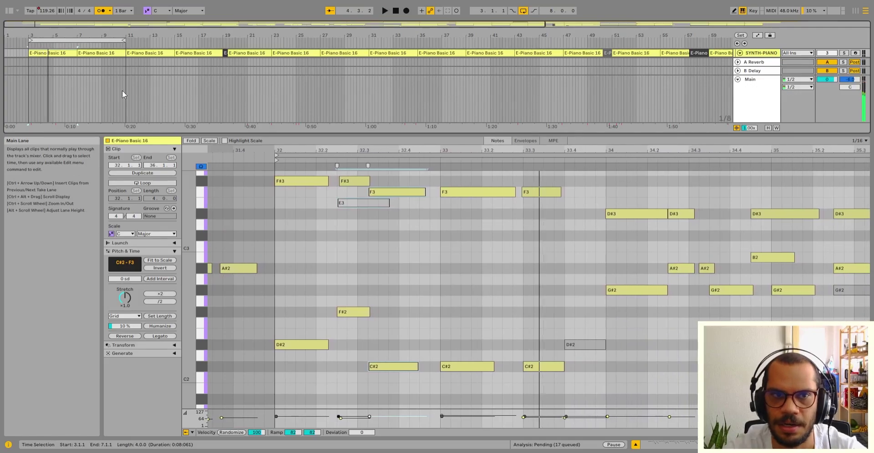
Open the second synth piano clip's notes and play its opening from bar 7, stopping before bar 8
click(108, 51)
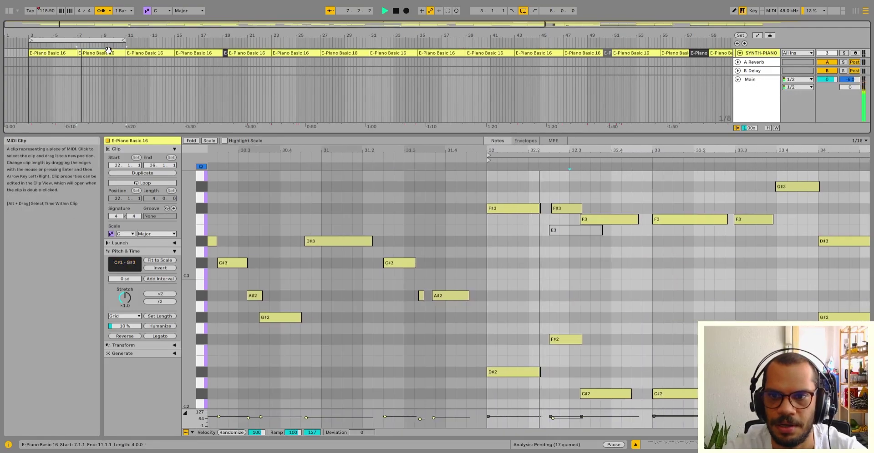
key(space)
key(space)
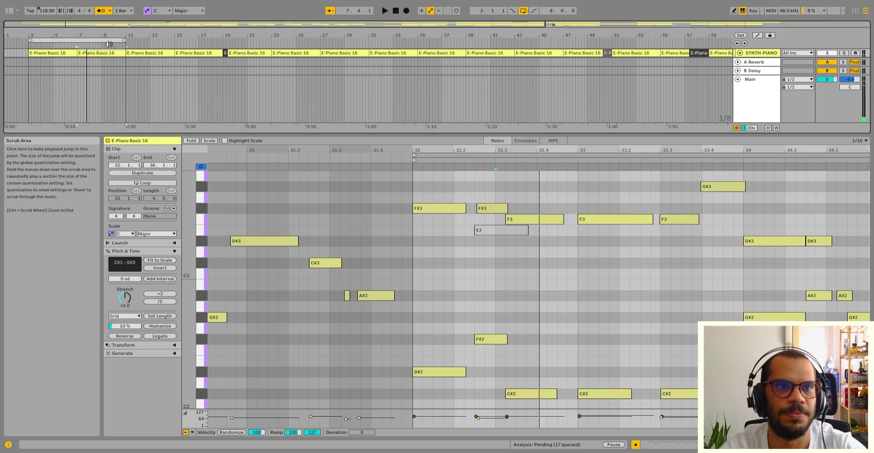
Compare the first clip's chord lengths with the second clip's, and replay the second clip's first bar from 7.1.1 without solo
click(74, 40)
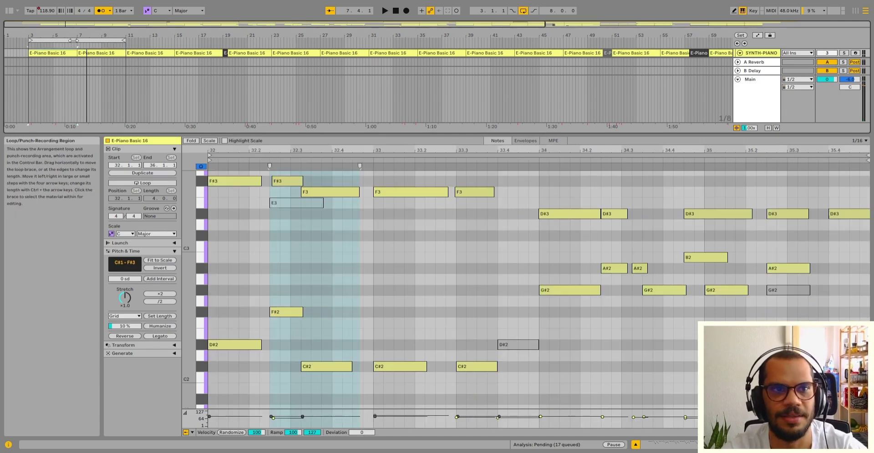
click(82, 50)
scroll(268, 196, down, 1)
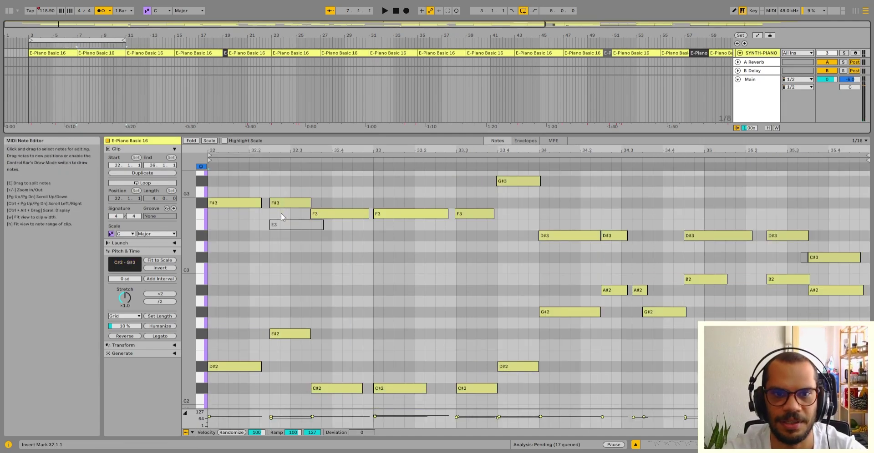
key(space)
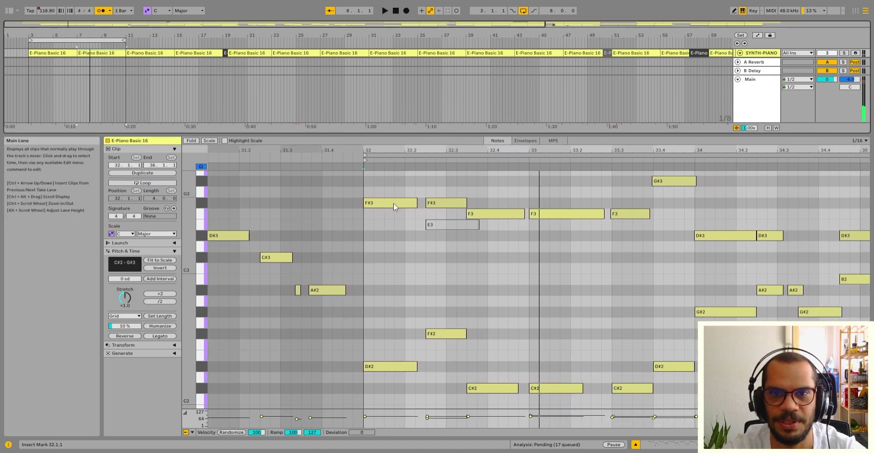
key(space)
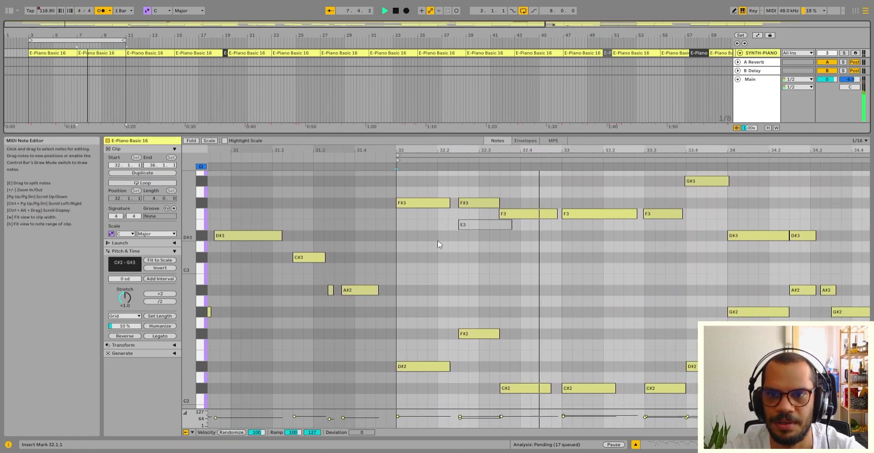
key(space)
Return to the full arrangement, select both clips from 3.1.1 to 11.1.1, and play from bar 3 and from 7.3.3
click(633, 445)
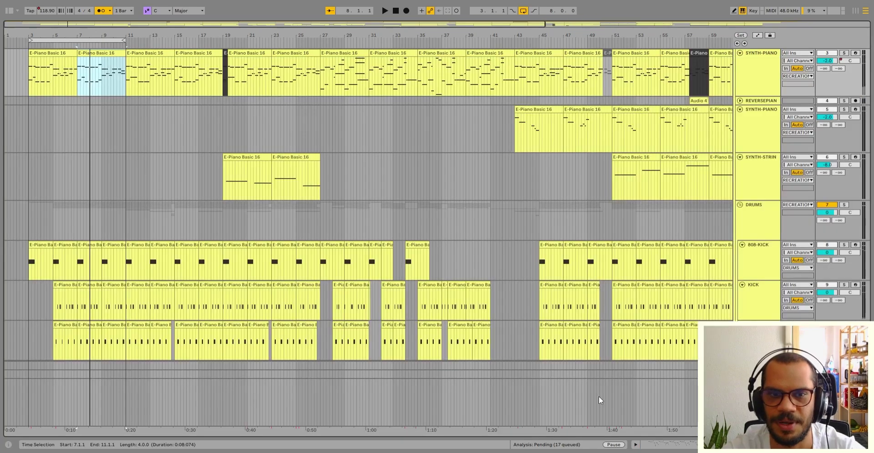
key(z)
shift+click(206, 139)
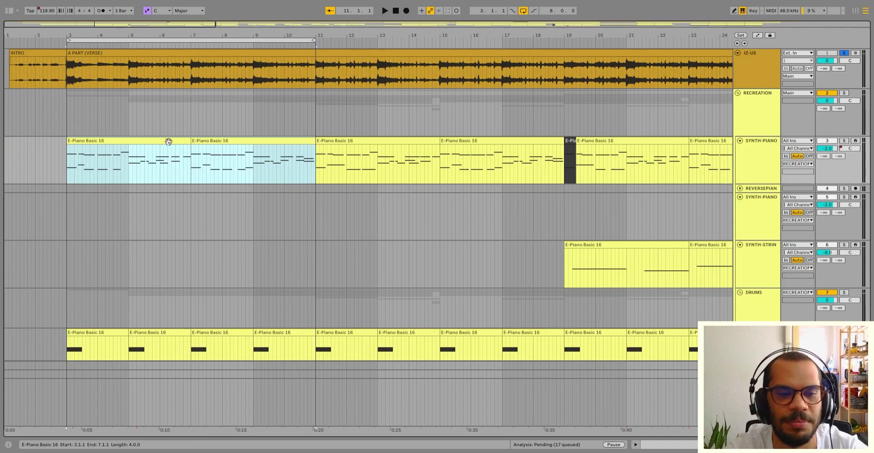
key(space)
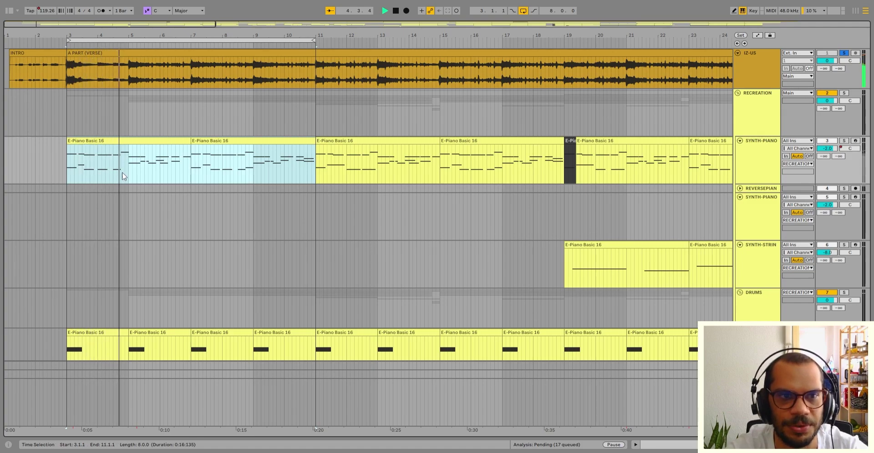
click(209, 174)
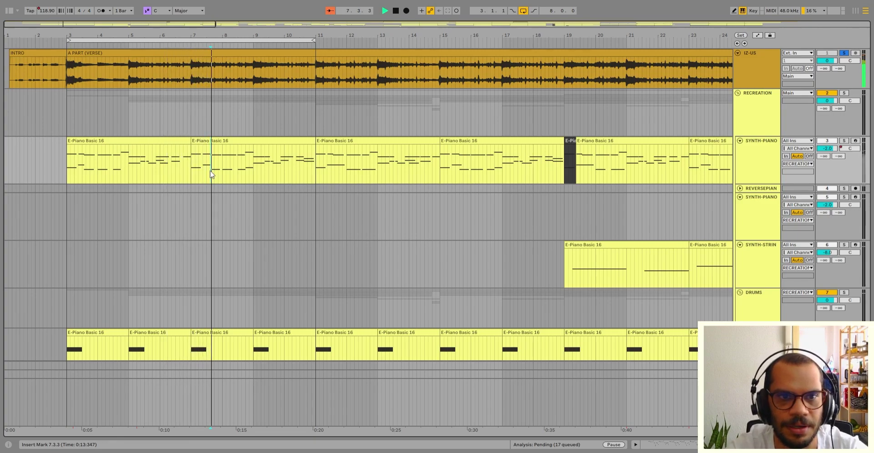
key(space)
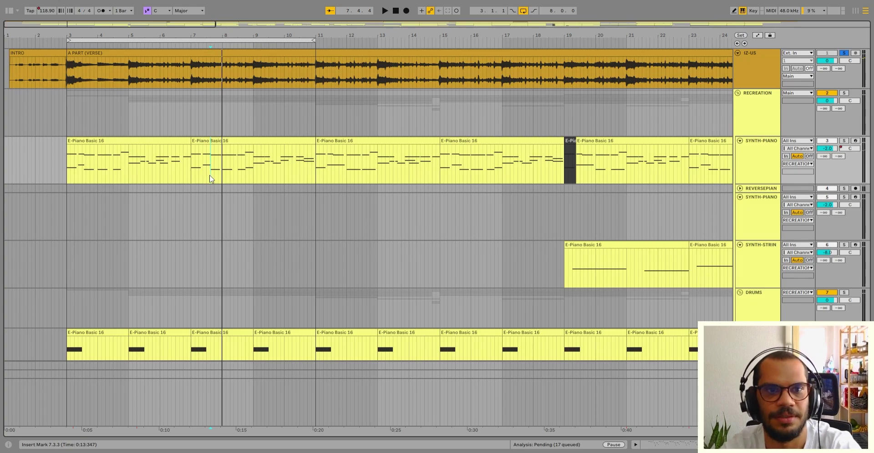
Split off the second clip's first bar and move it to bar 3 on a duplicate synth piano track
click(207, 153)
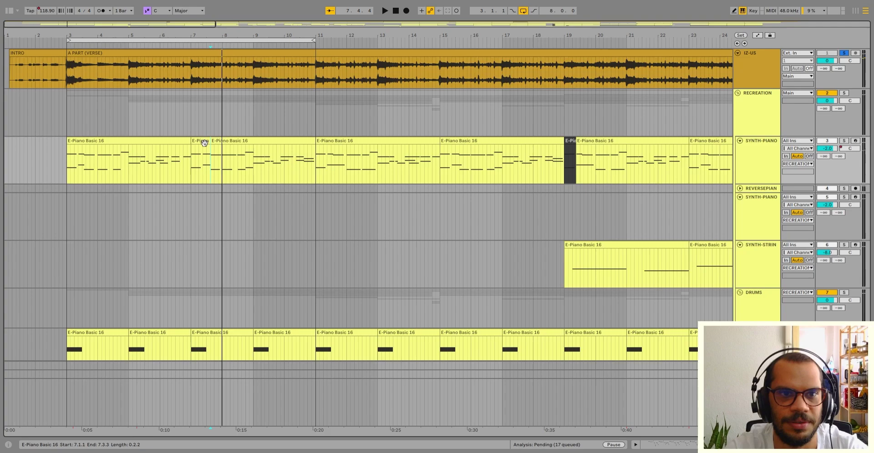
key(z)
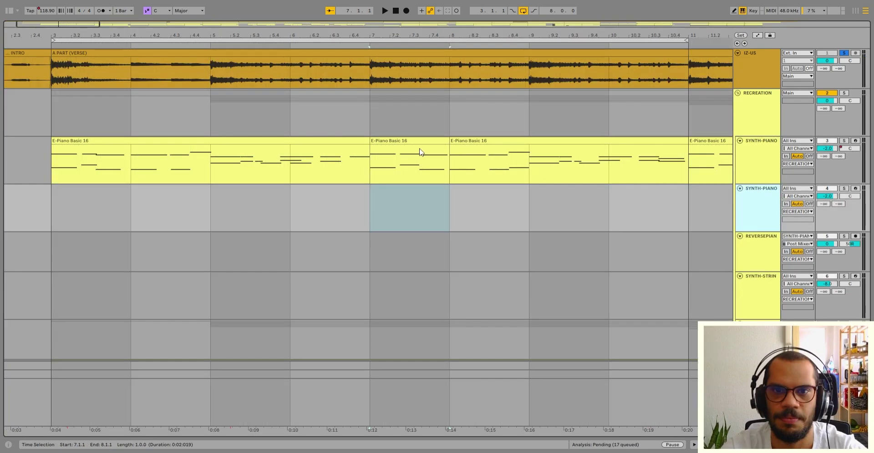
drag(414, 142, 90, 216)
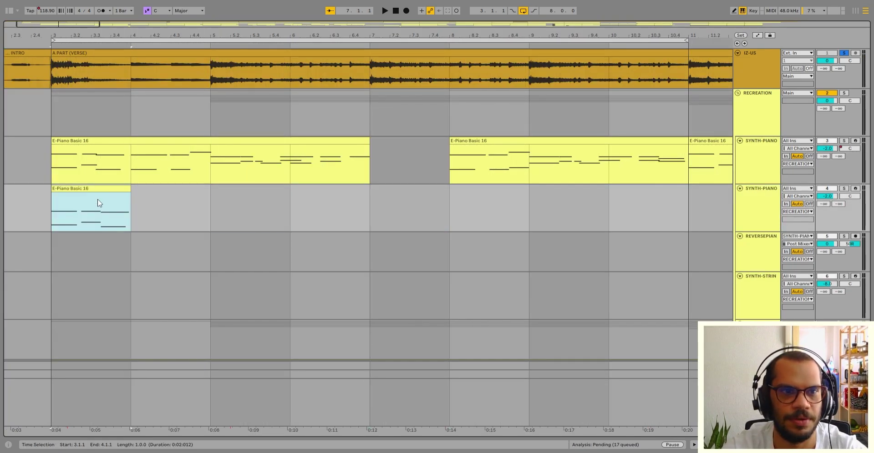
Compare the stacked bar 3 clips by playing around 3.3.2 on each track, and undo the track duplication and clip split
click(118, 170)
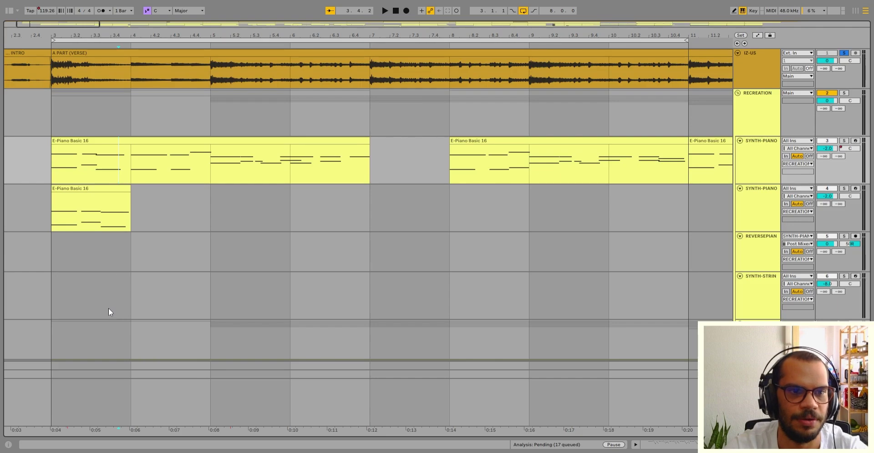
click(96, 199)
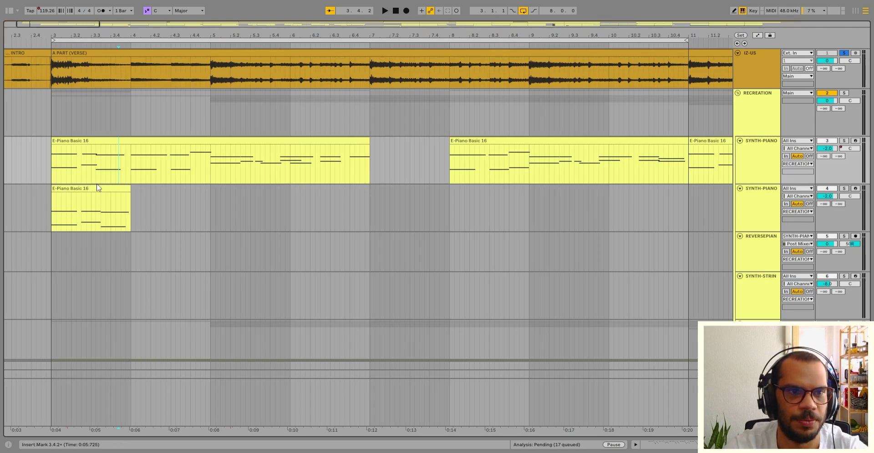
shift+click(97, 182)
click(97, 179)
key(space)
key(space)
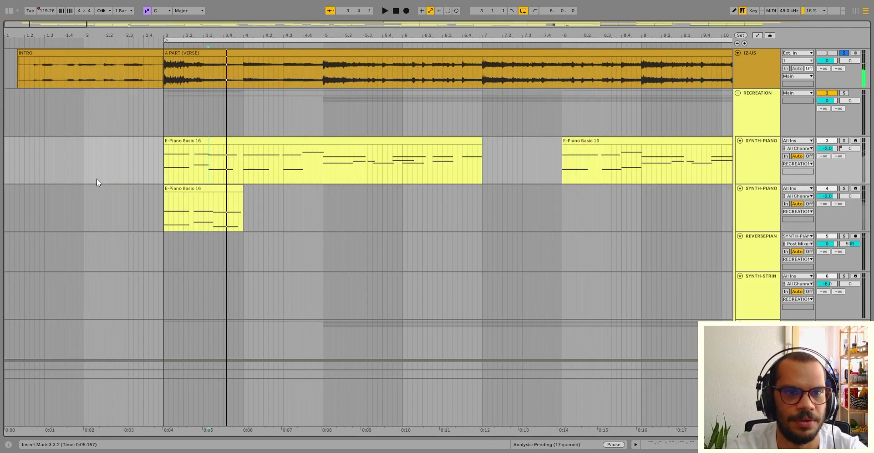
key(space)
click(207, 228)
key(space)
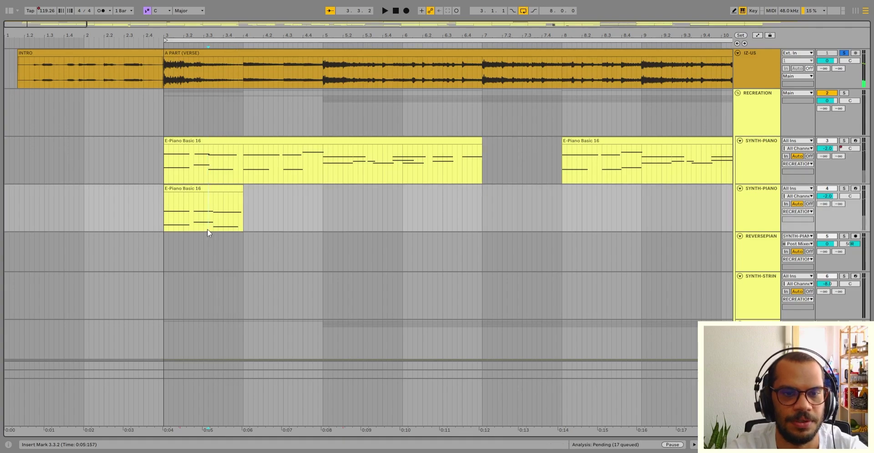
key(ctrl+z)
Show more of the arrangement around the first synth piano clip, and play from 6.2.1 and the second clip's ending at 10.1.4
click(332, 141)
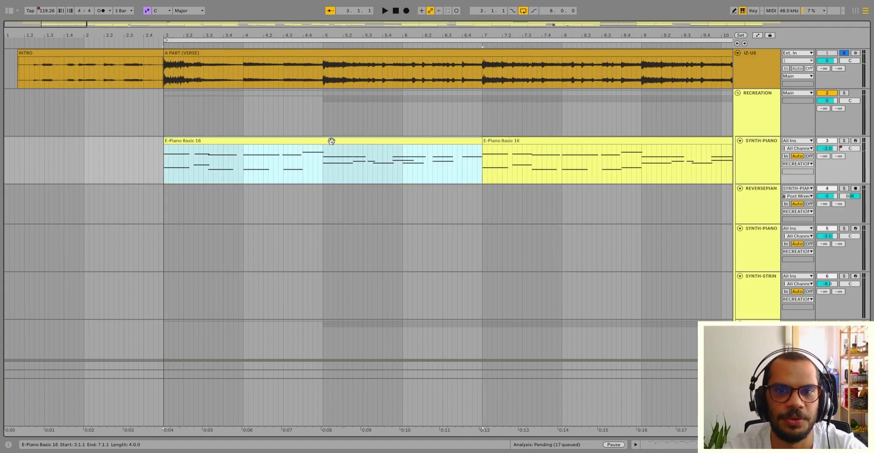
key(minus)
key(minus)
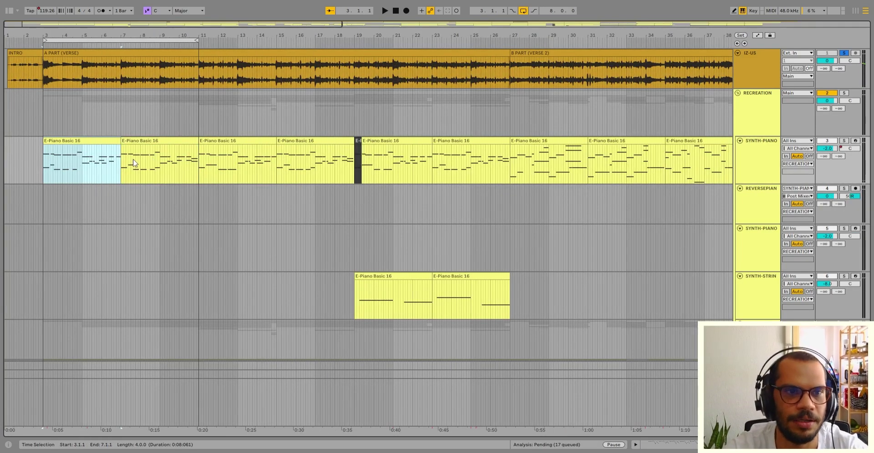
click(107, 168)
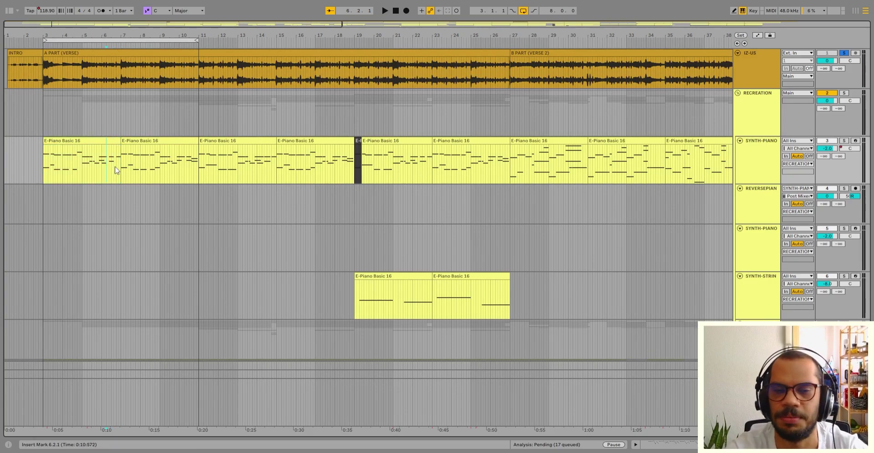
key(space)
click(182, 170)
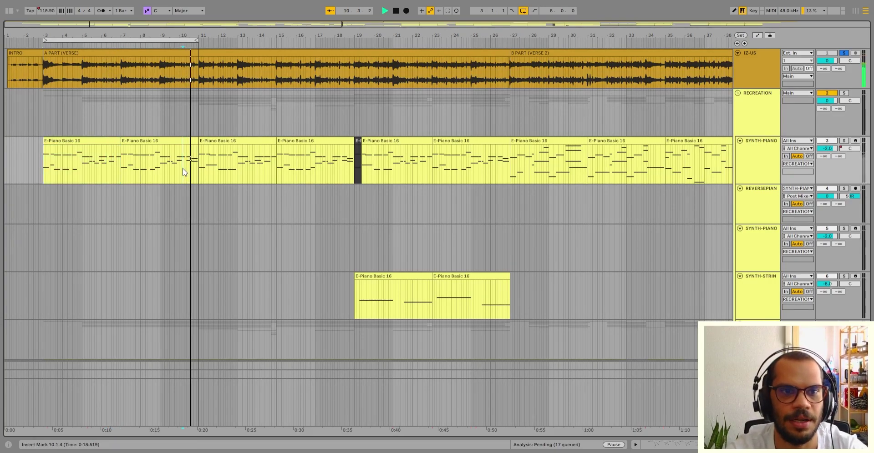
Open the first and second synth piano clips' notes together, play both phrases through bar 10, and stop playback
click(105, 141)
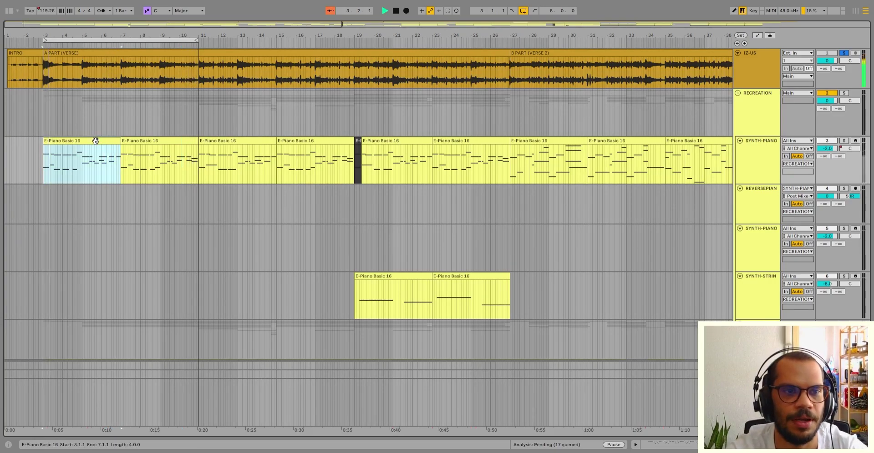
double_click(145, 141)
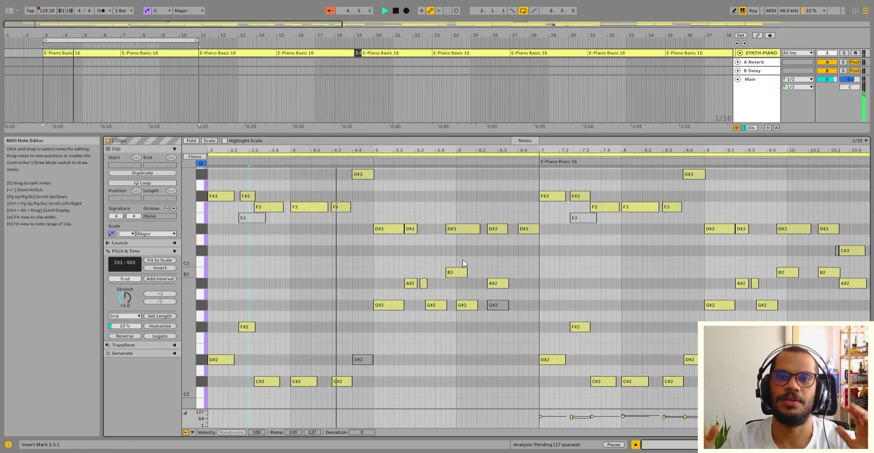
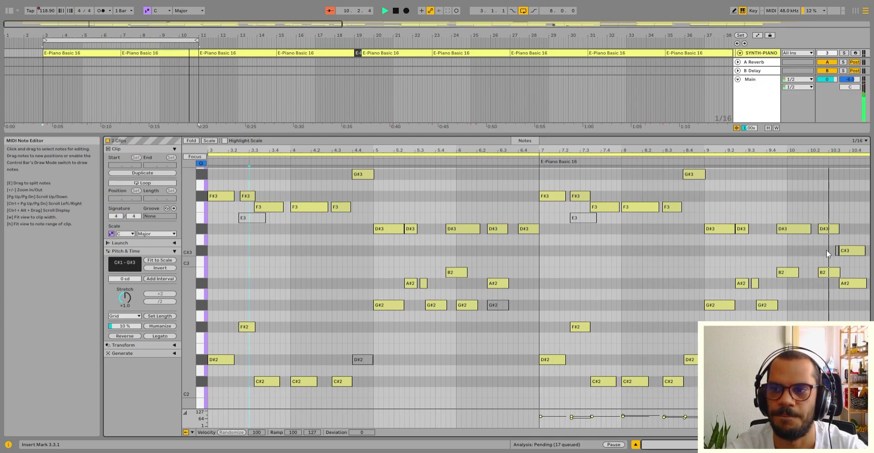
key(space)
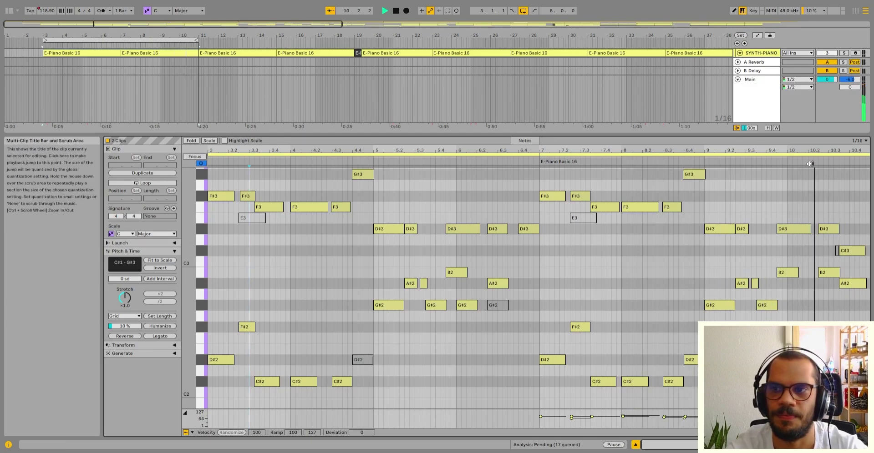
click(486, 160)
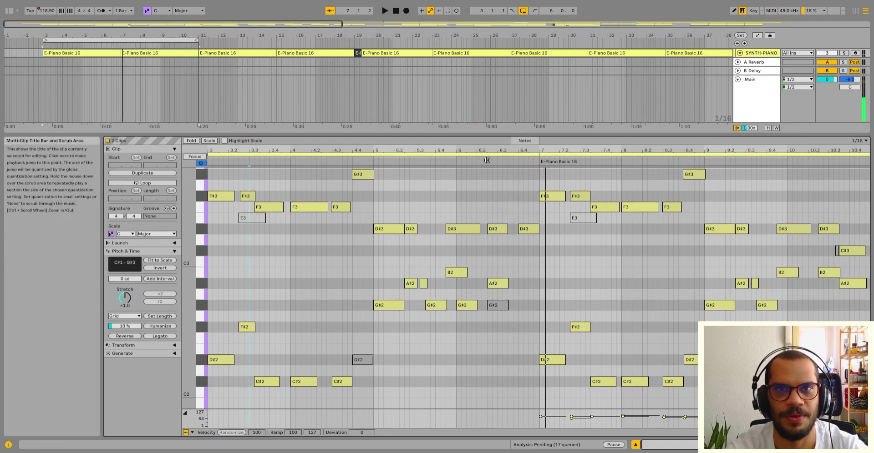
Look over the drum tracks down to the drum reverse track, and reopen the first synth piano clip's notes
scroll(127, 162, down, 8)
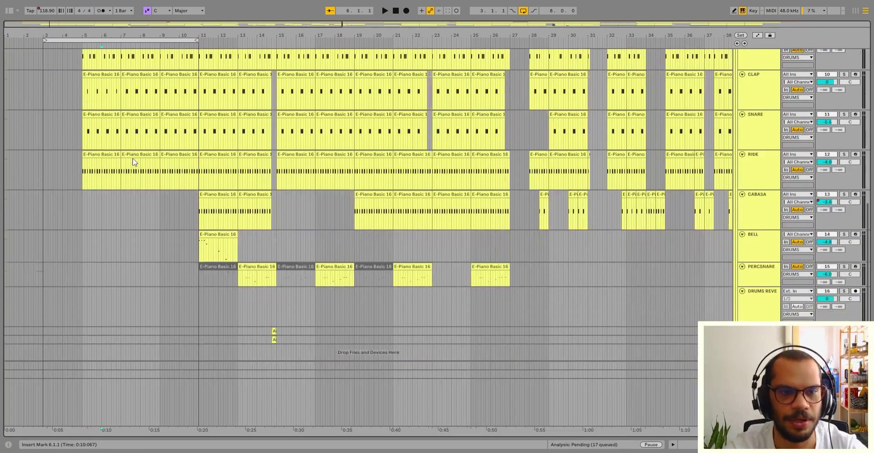
scroll(133, 159, up, 2)
scroll(132, 158, up, 10)
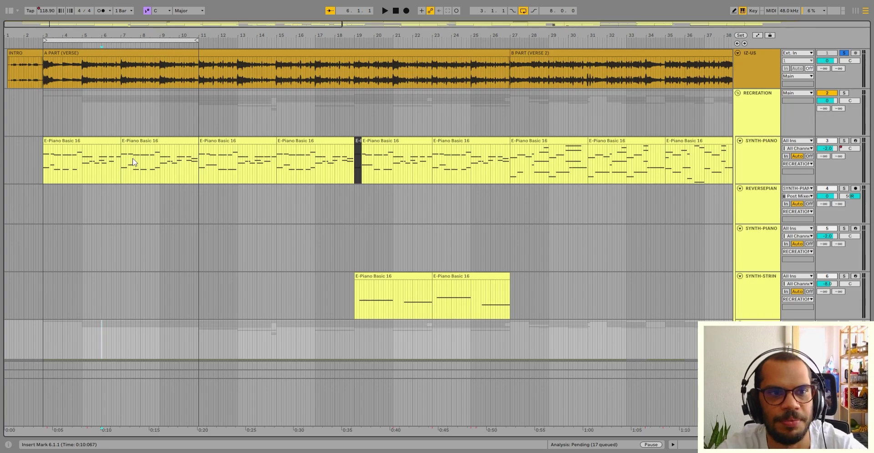
double_click(133, 162)
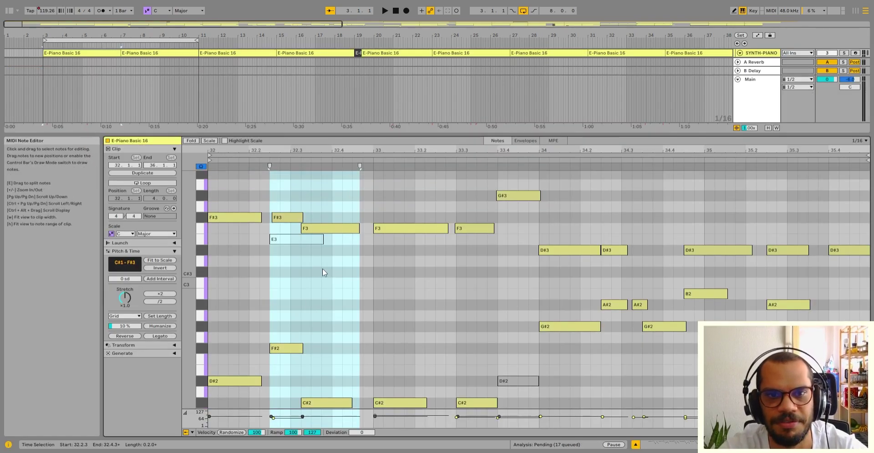
Examine the first synth piano clip's F#3 notes and its C#2 to F#2 notes in bars 32 and 33, and close the note editor
scroll(322, 269, up, 1)
drag(234, 229, 278, 244)
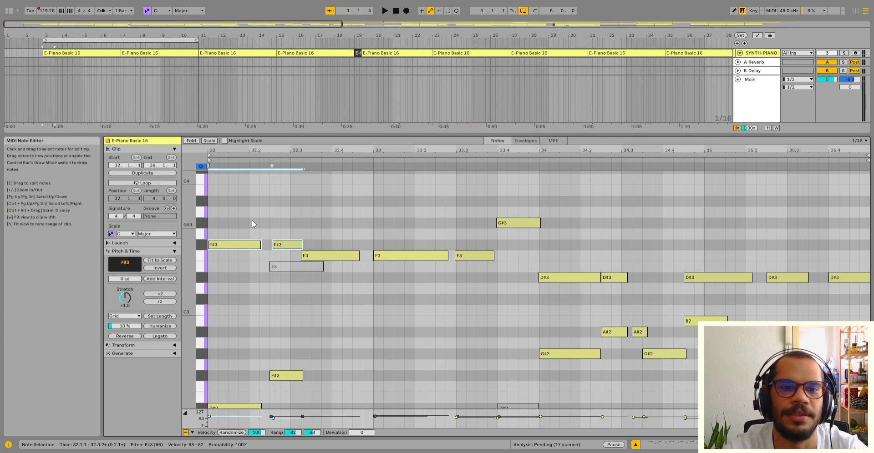
drag(239, 224, 266, 226)
scroll(266, 225, down, 3)
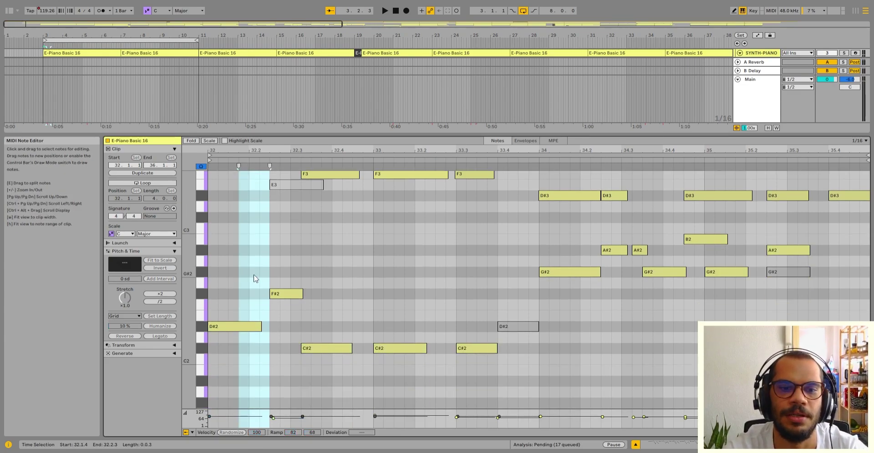
drag(230, 268, 501, 351)
key(minus)
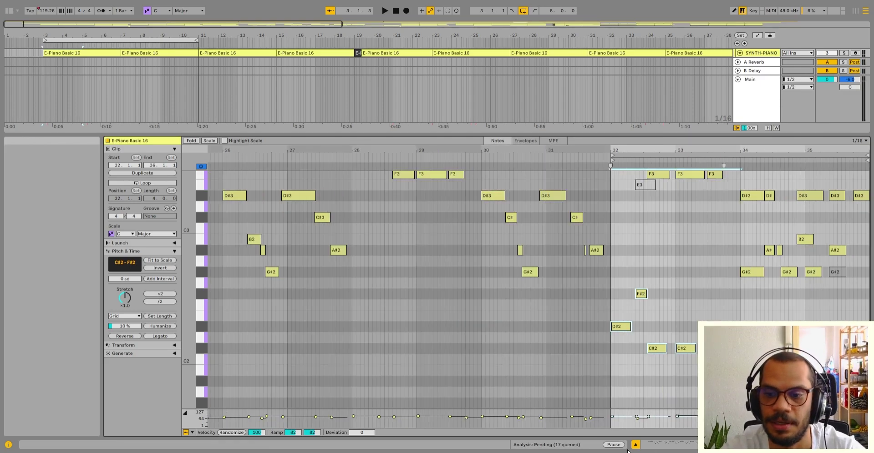
key(ctrl+alt+l)
scroll(97, 217, up, 2)
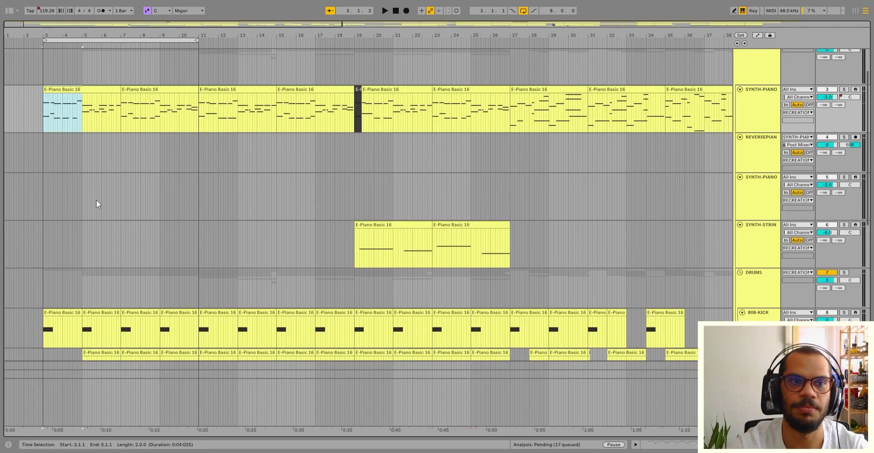
Compare the first two synth piano clips in the arrangement by selecting the one at bar 3 and the one at bar 7
click(127, 127)
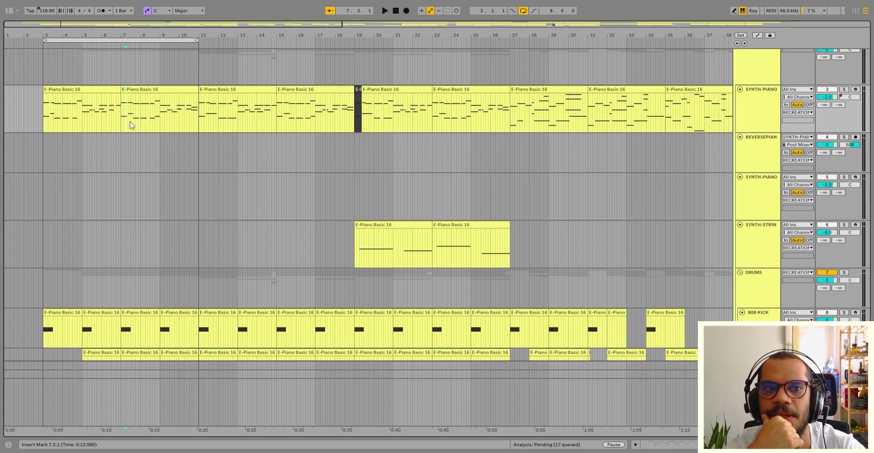
click(92, 90)
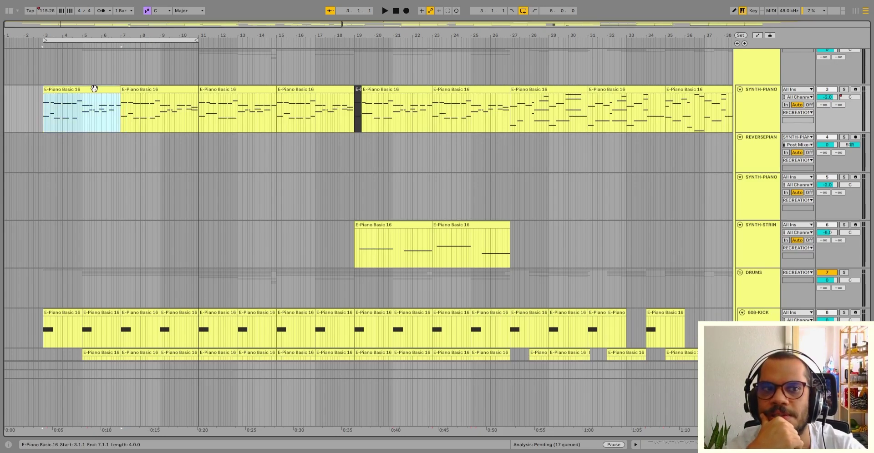
click(129, 90)
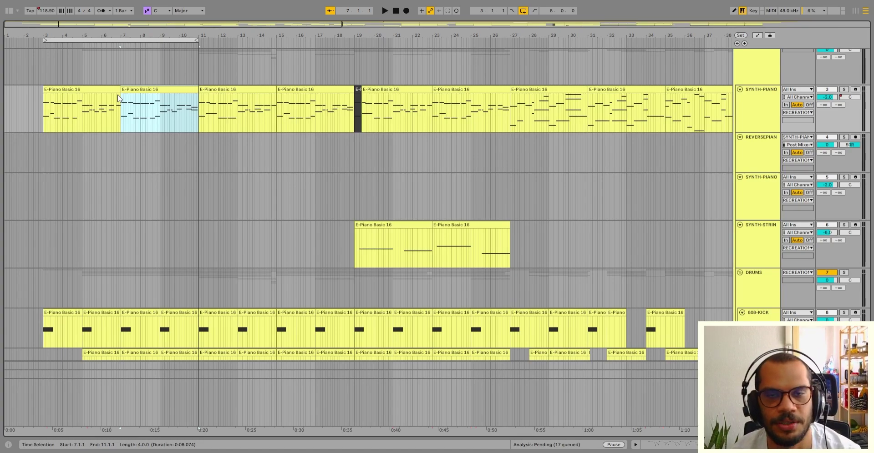
Open the notes of the first 808-KICK clip at bar 3, and close the note editor
scroll(30, 206, down, 2)
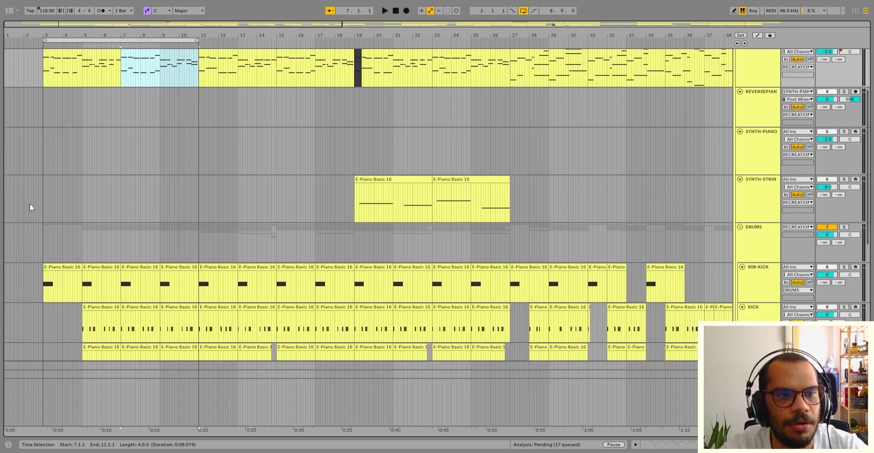
click(53, 278)
scroll(55, 282, down, 1)
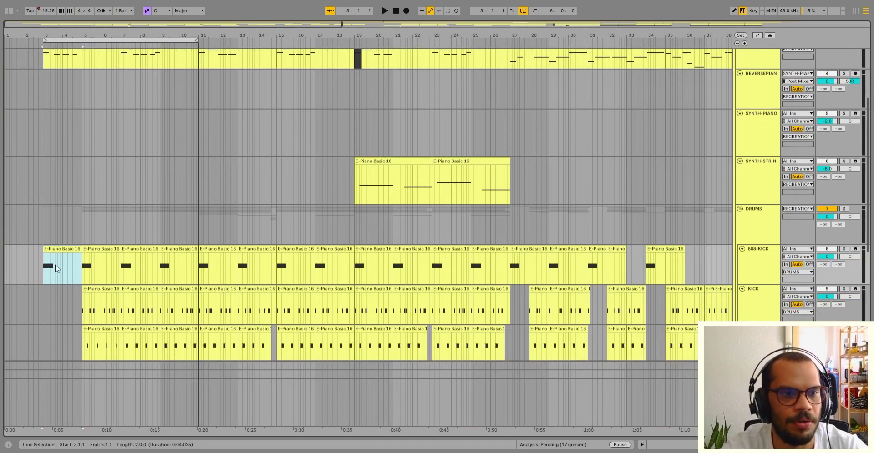
double_click(57, 250)
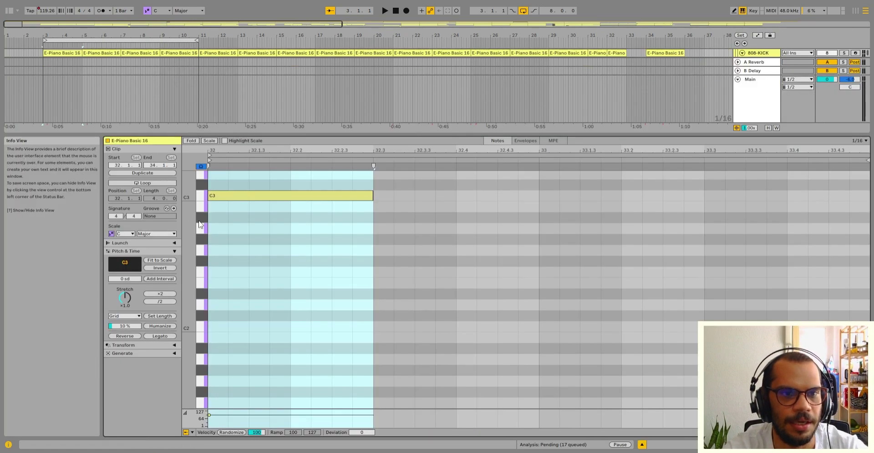
click(641, 444)
Solo the 808-KICK track and play the arrangement from 3.1.1 alongside the IZ-US track
scroll(839, 200, up, 6)
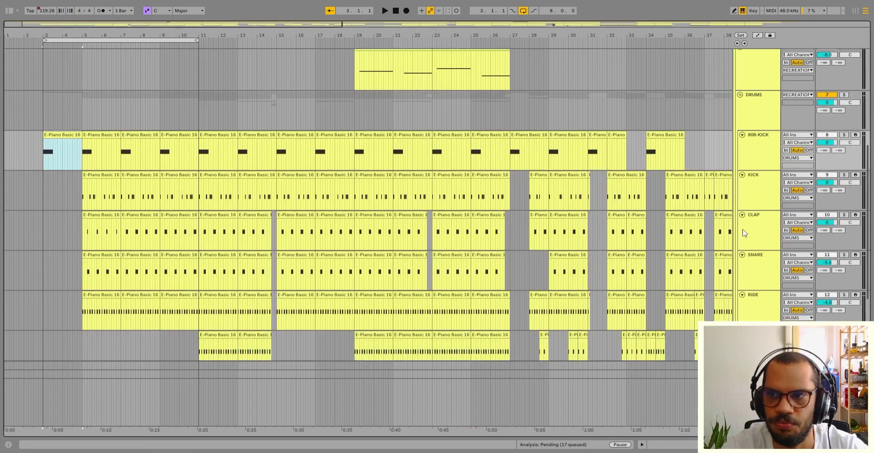
scroll(840, 210, up, 1)
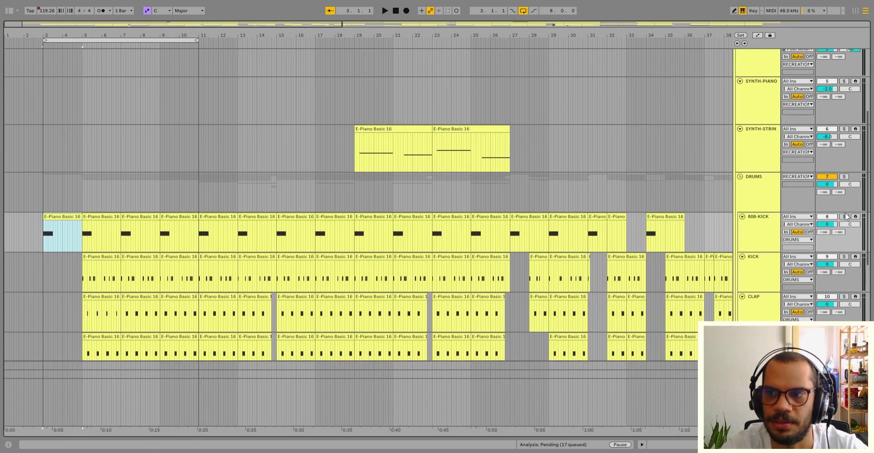
click(846, 223)
scroll(827, 217, up, 8)
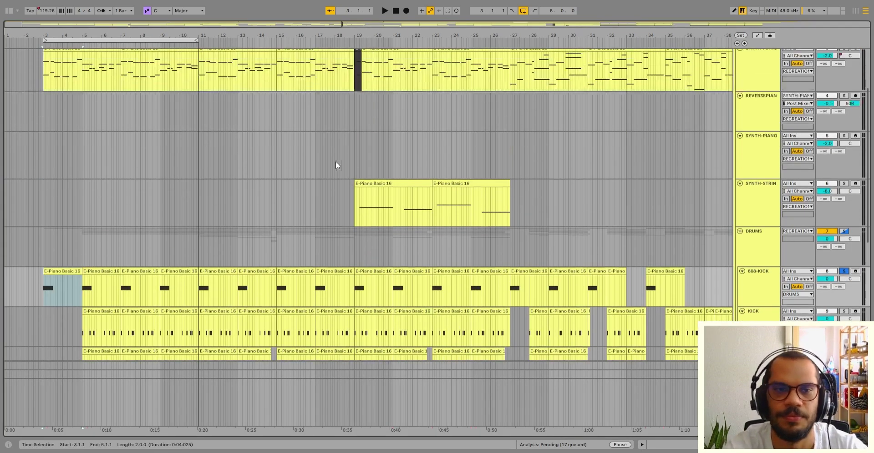
key(space)
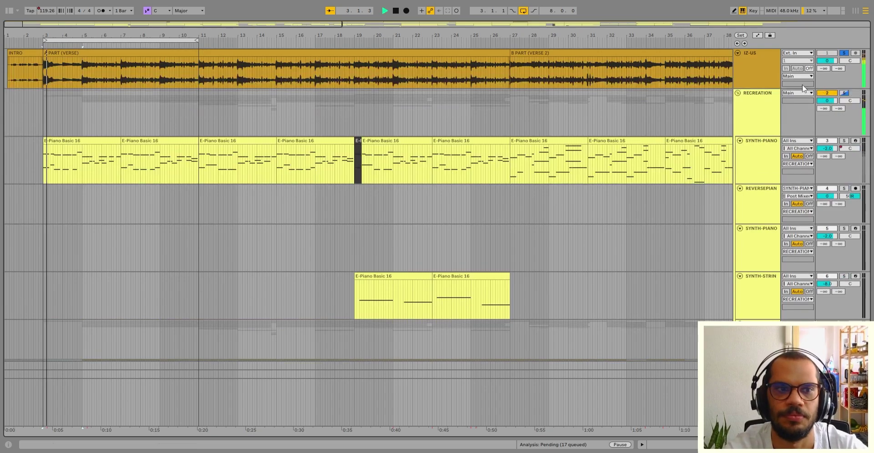
scroll(464, 144, down, 10)
scroll(276, 178, down, 1)
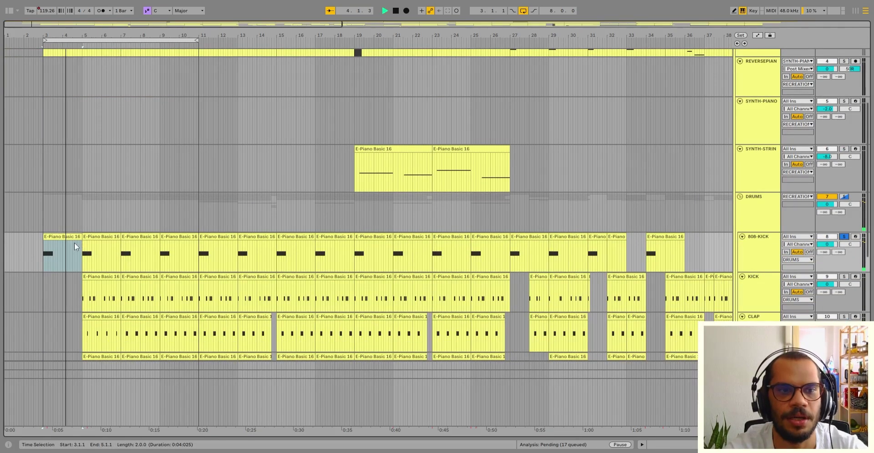
Select the 808-KICK clip at bar 5 during playback, take the track out of solo, and stop playback in bar 9
click(89, 237)
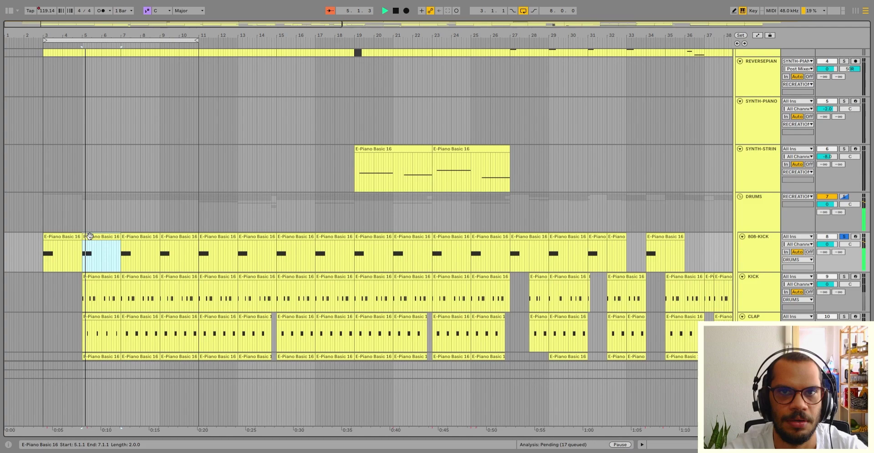
click(844, 237)
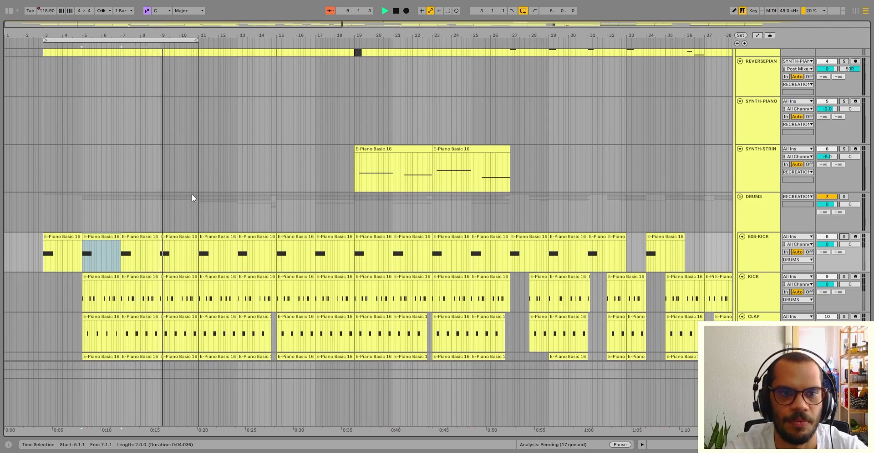
key(space)
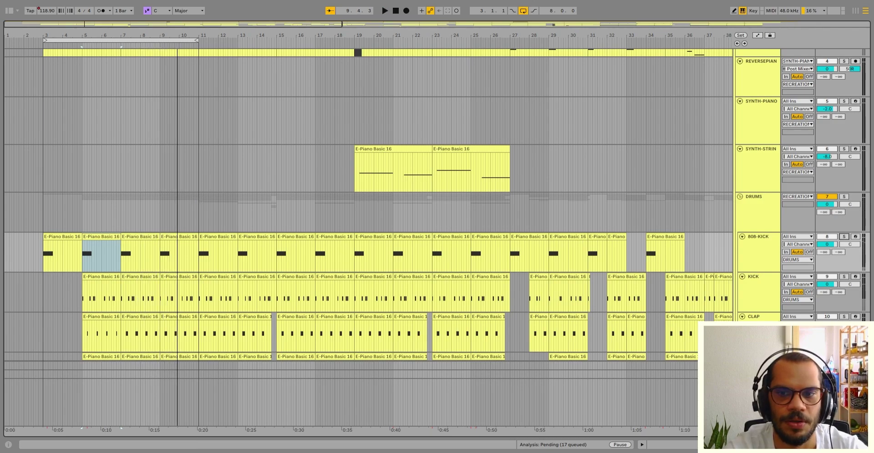
Look over the repeating 808-KICK pattern by selecting the clips at bars 3, 5 and 9 in turn
click(69, 238)
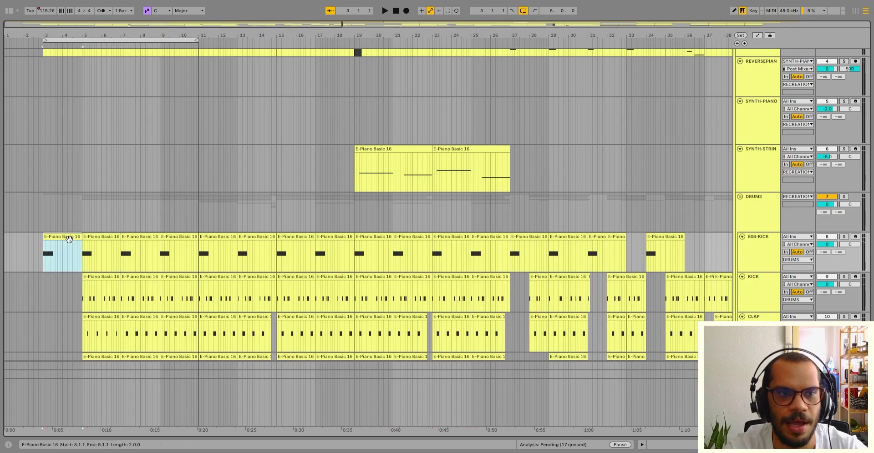
click(70, 231)
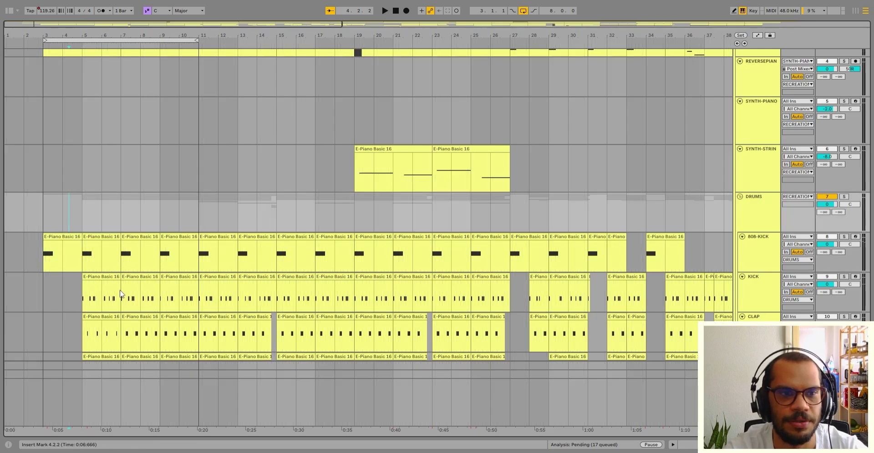
click(58, 254)
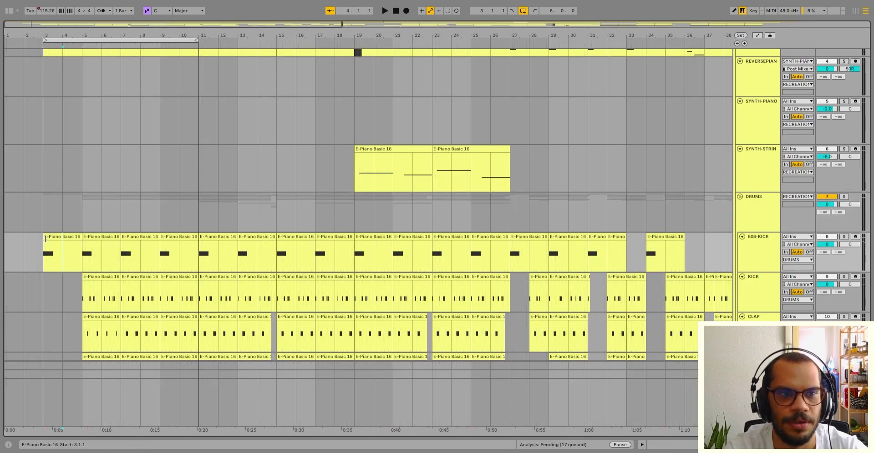
click(45, 239)
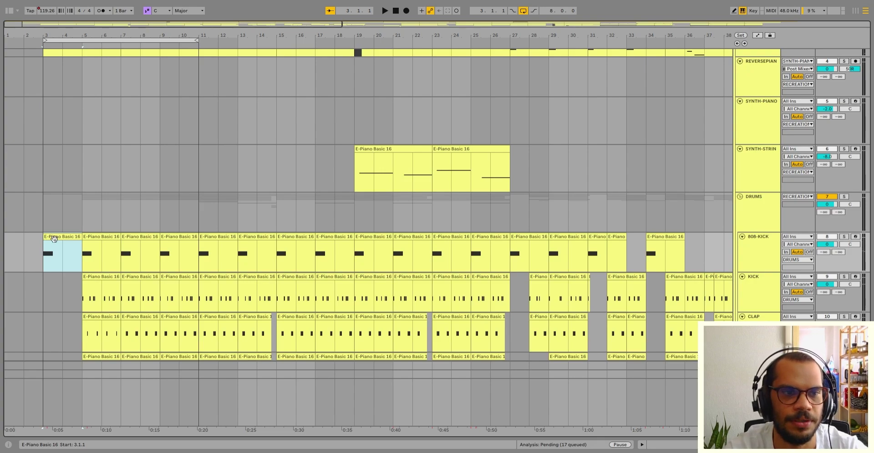
click(107, 237)
click(167, 239)
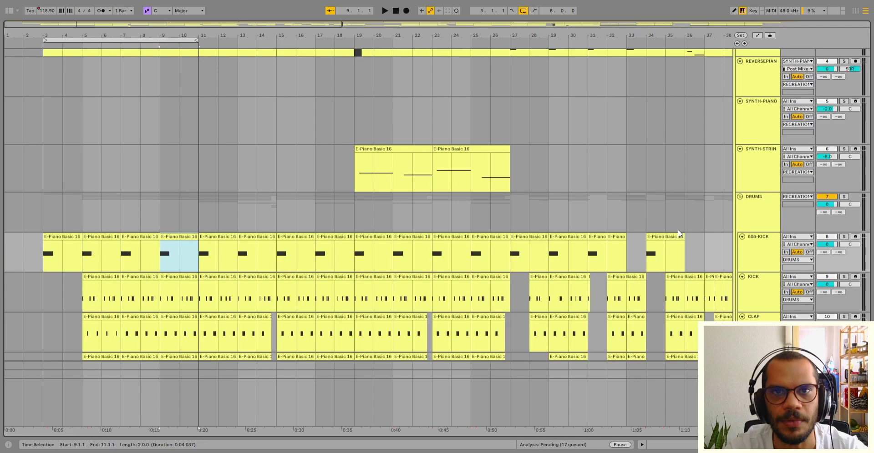
Examine where the other drums enter by selecting the first KICK clip, the empty SNARE span before bar 5, and the first SNARE clip
scroll(236, 255, down, 3)
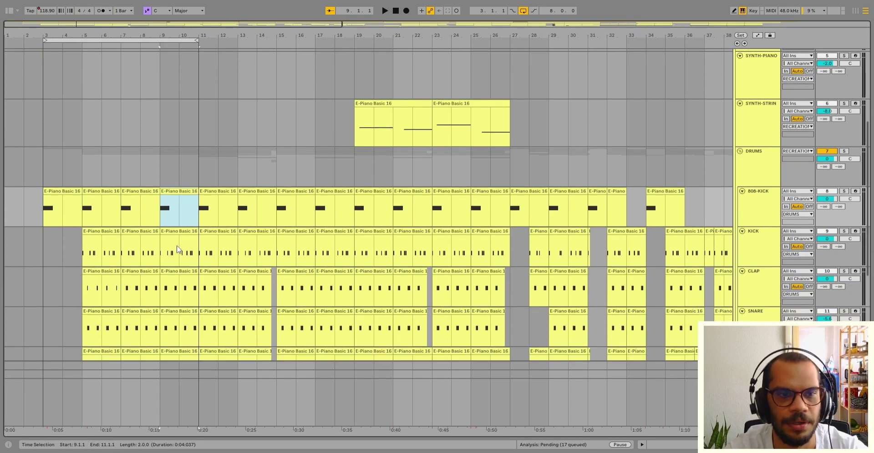
click(109, 231)
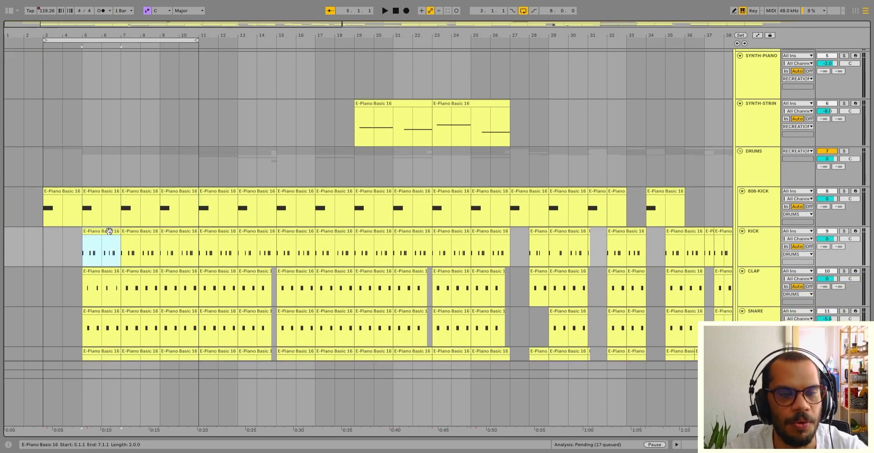
scroll(91, 237, down, 5)
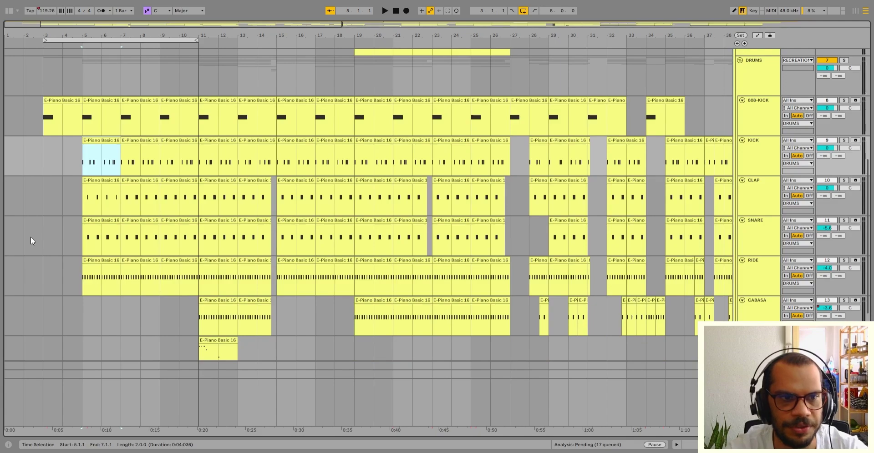
click(43, 237)
drag(44, 236, 82, 237)
click(91, 221)
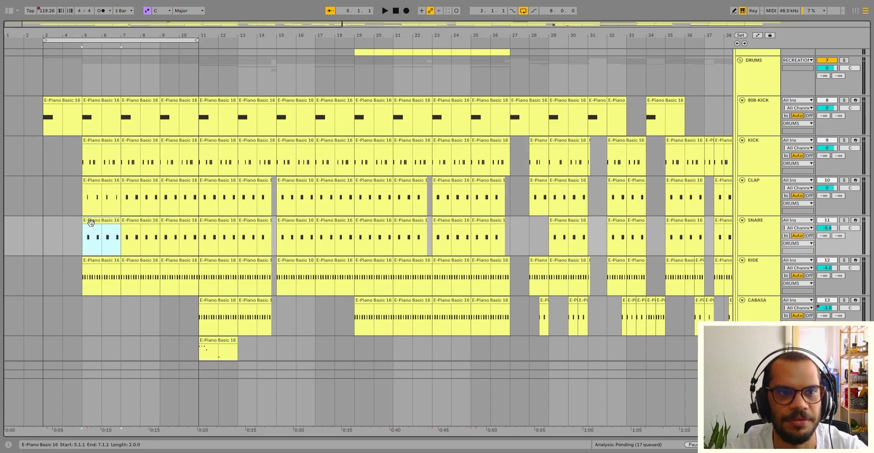
Select the two-bar clips starting at bar 5 on the RIDE, SNARE, CLAP and KICK tracks together
key(Down)
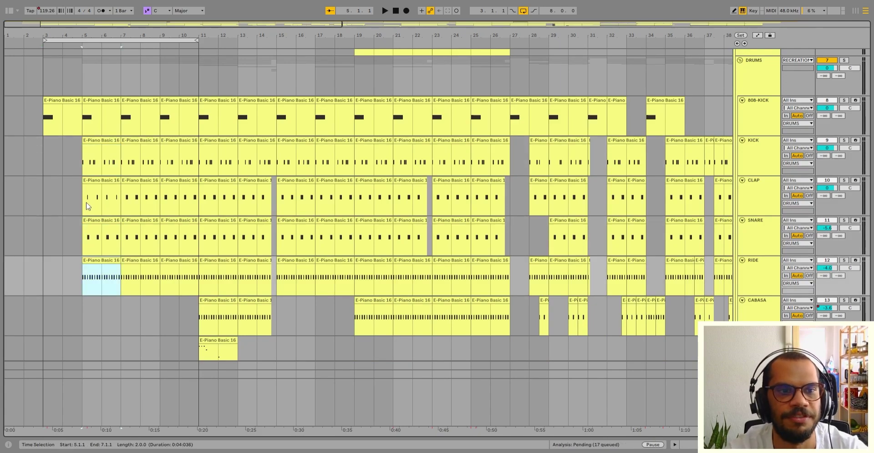
key(shift+Up)
key(shift+Up)
key(shift+Up)
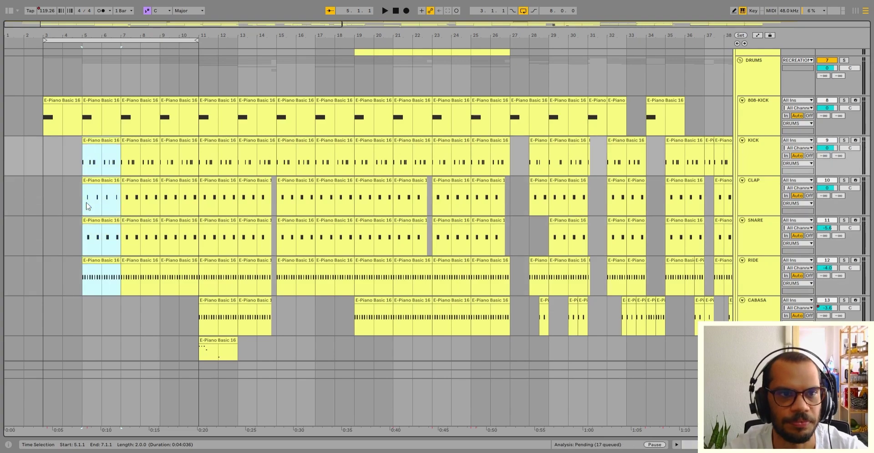
Inspect the KICK track's first clips at bars 5 and 7 and the empty stretch from bar 3 to 5
click(103, 140)
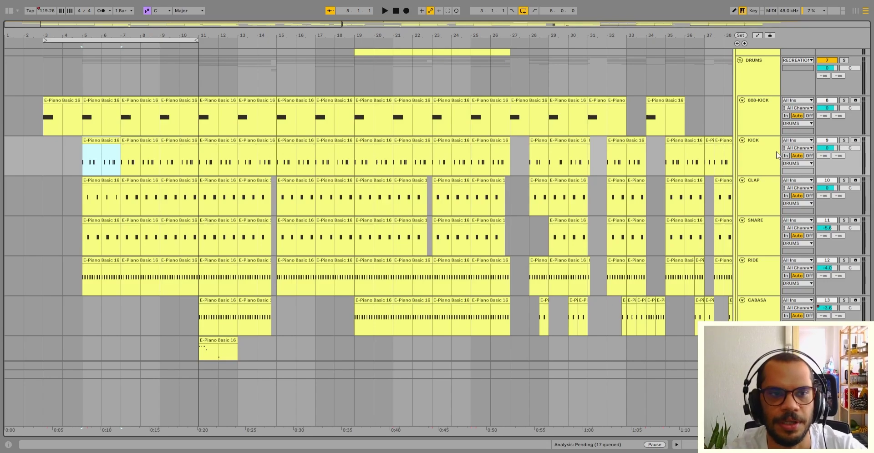
scroll(319, 212, up, 1)
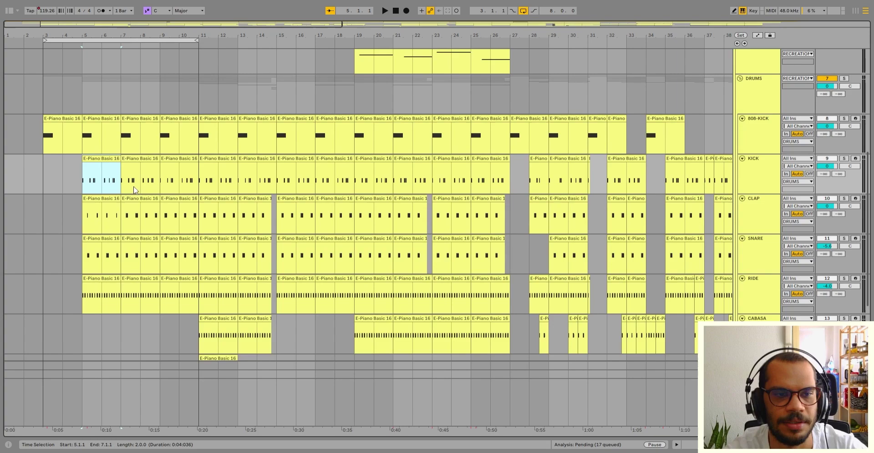
click(136, 159)
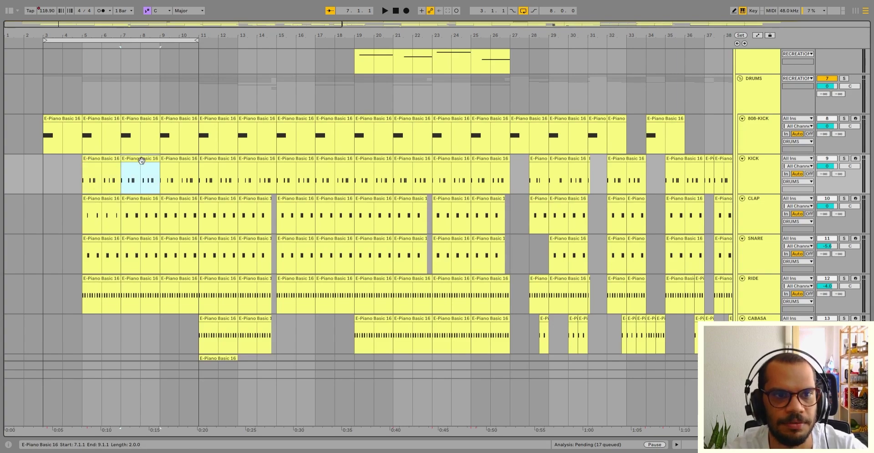
click(99, 157)
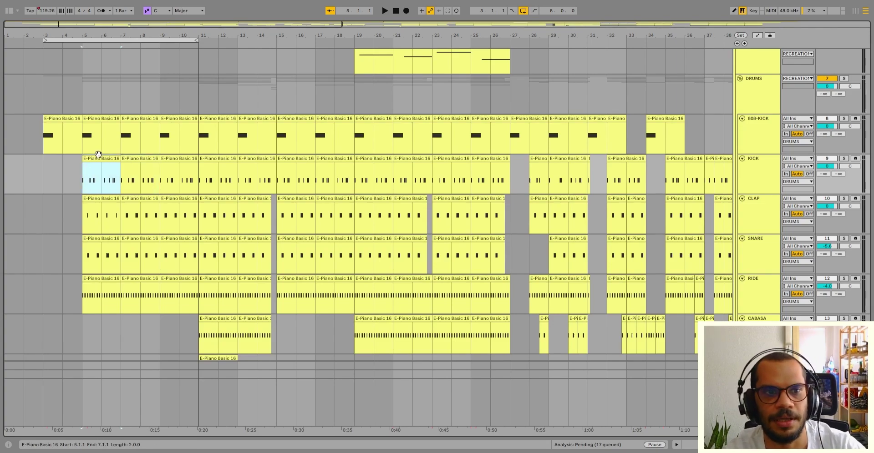
click(47, 155)
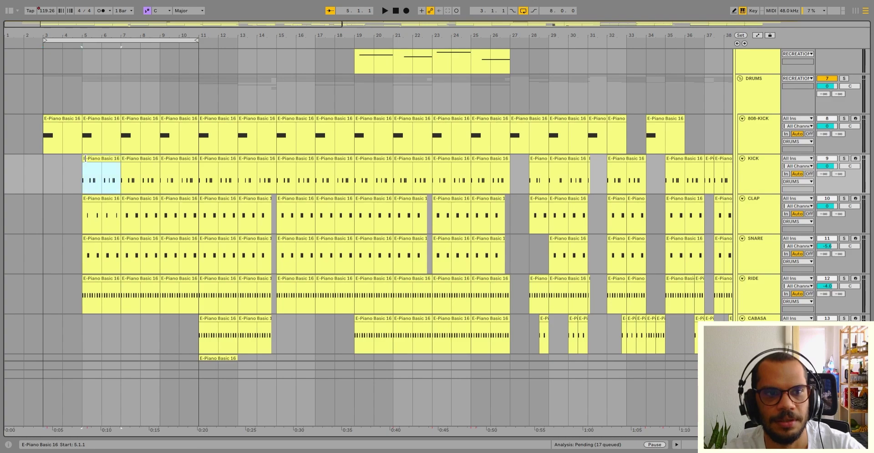
drag(44, 166, 84, 167)
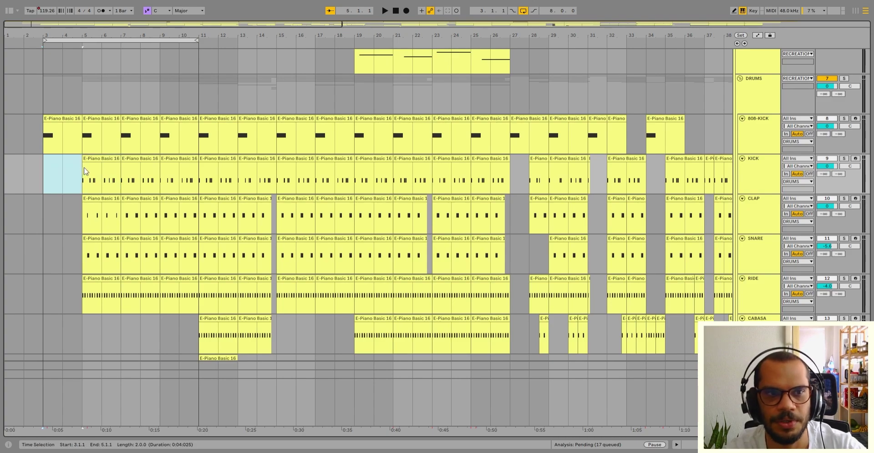
click(85, 171)
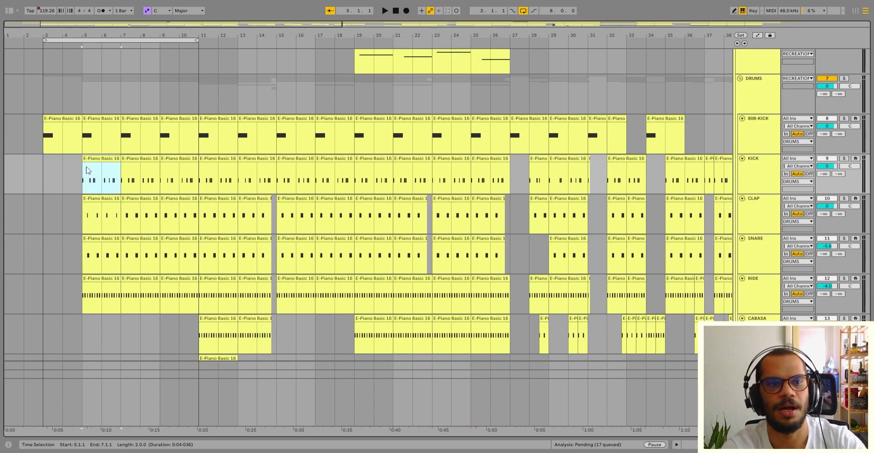
Play the arrangement from bar 3 through the KICK entrance, and replay it from the KICK clip at bar 5
click(41, 172)
key(space)
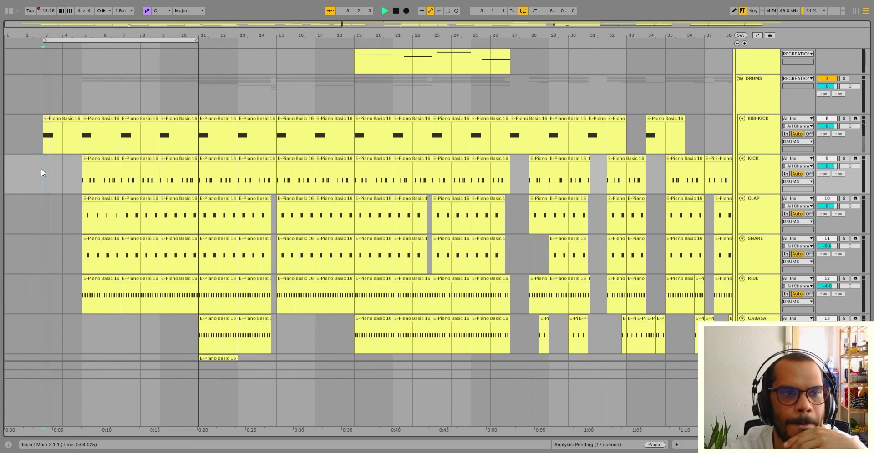
click(103, 158)
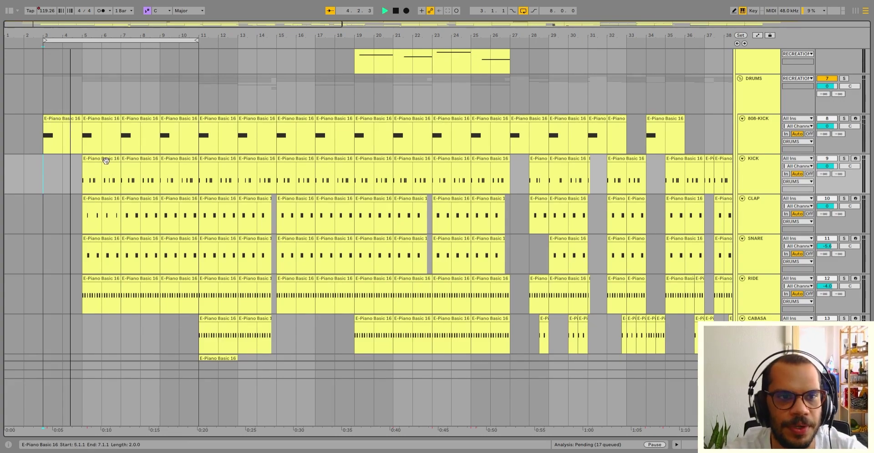
key(plus)
key(plus)
key(plus)
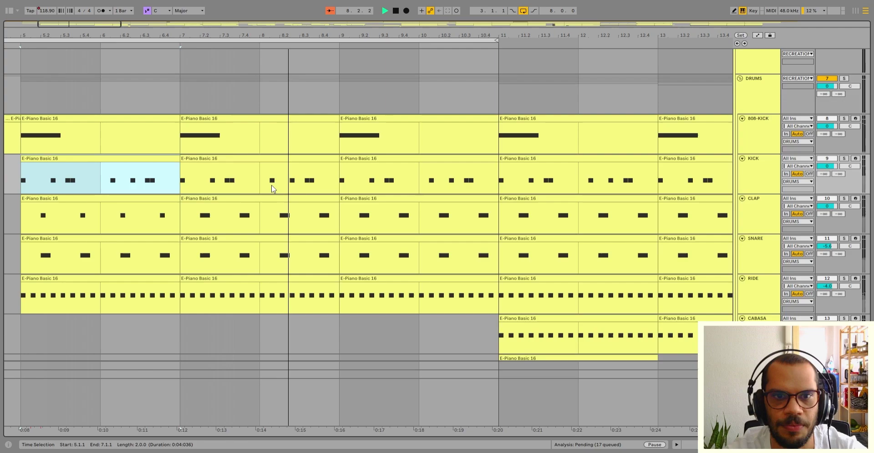
key(space)
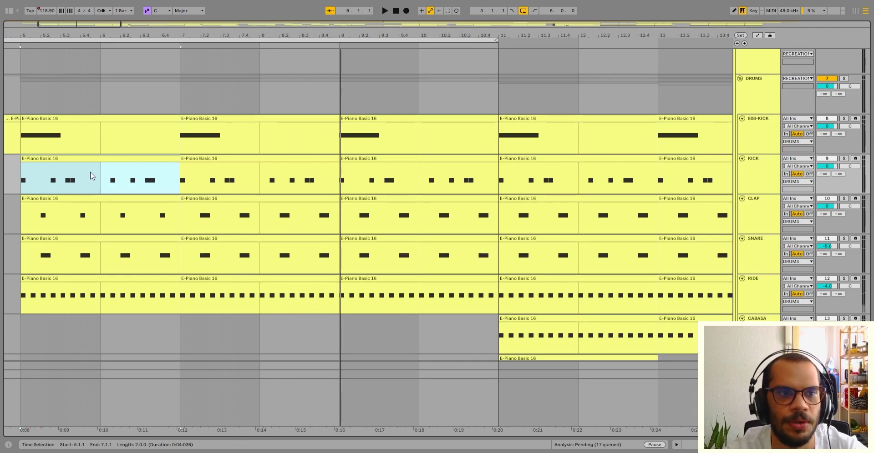
key(space)
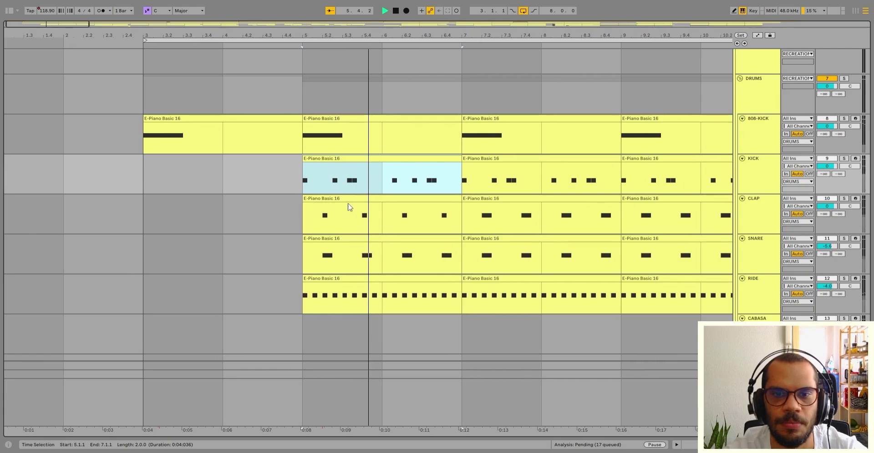
key(space)
Compare the 808-KICK clip with the KICK clip below it at bar 5, selecting each in turn
click(311, 118)
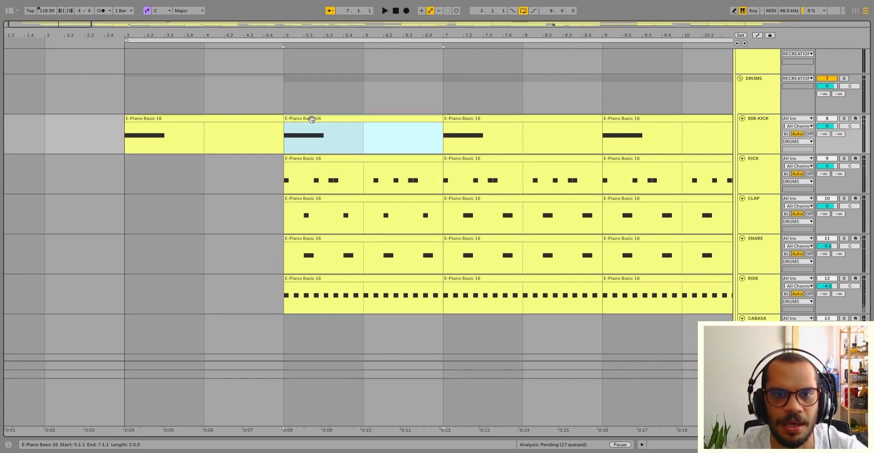
click(318, 160)
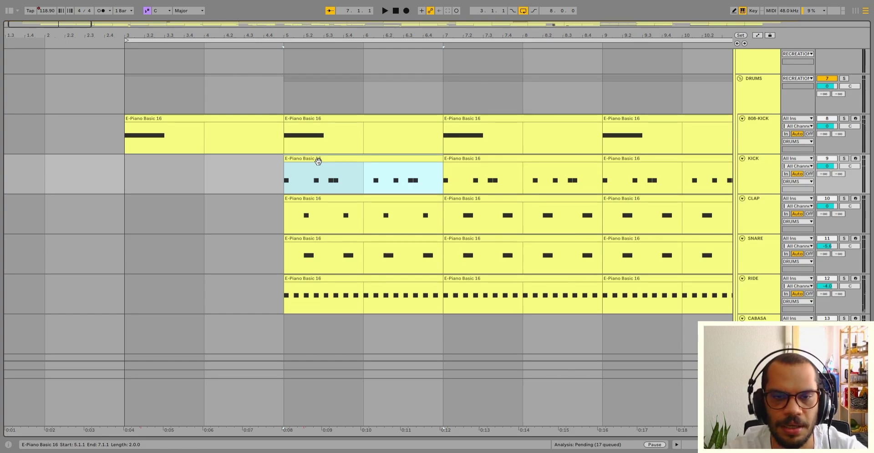
scroll(318, 164, down, 1)
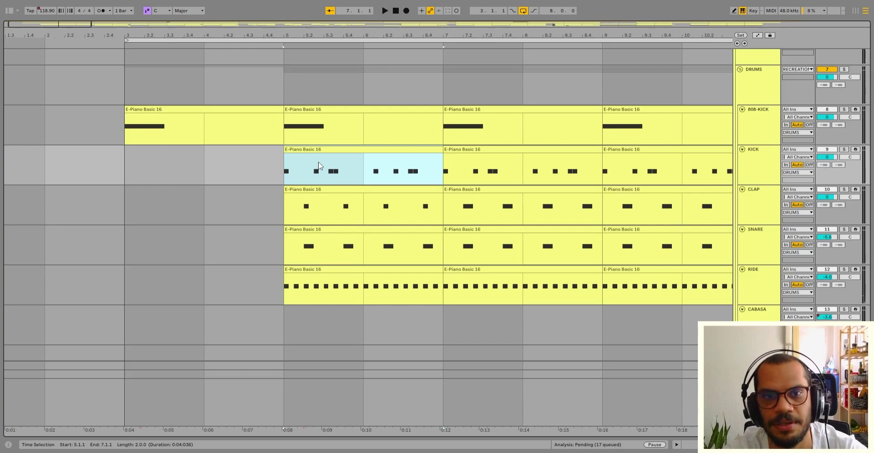
click(279, 97)
click(296, 107)
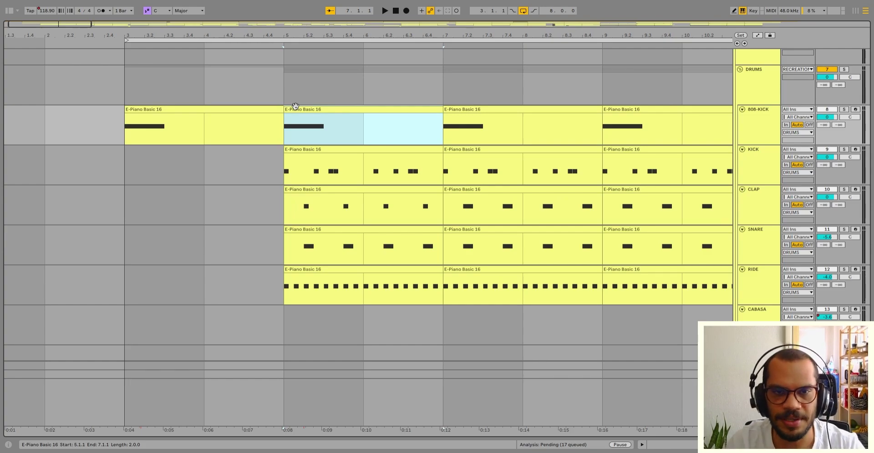
click(307, 147)
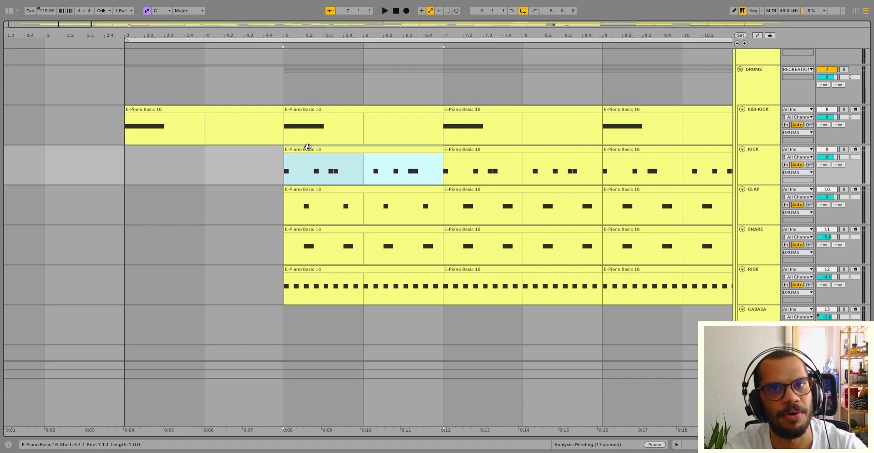
scroll(314, 161, down, 2)
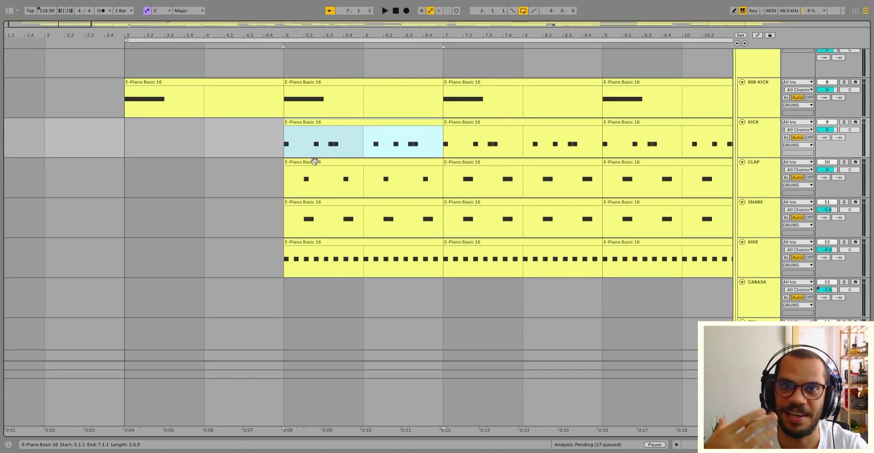
Select the CLAP and SNARE clips together at bar 5, and the matching pair at bar 7
click(314, 161)
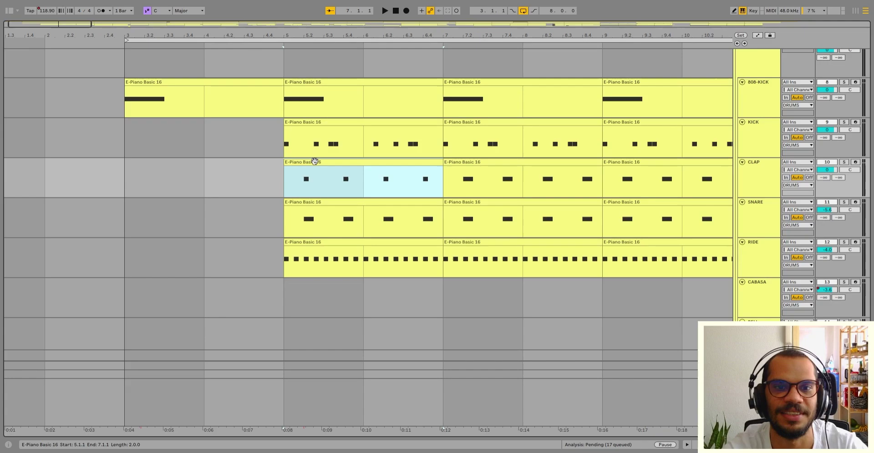
shift+click(340, 202)
key(minus)
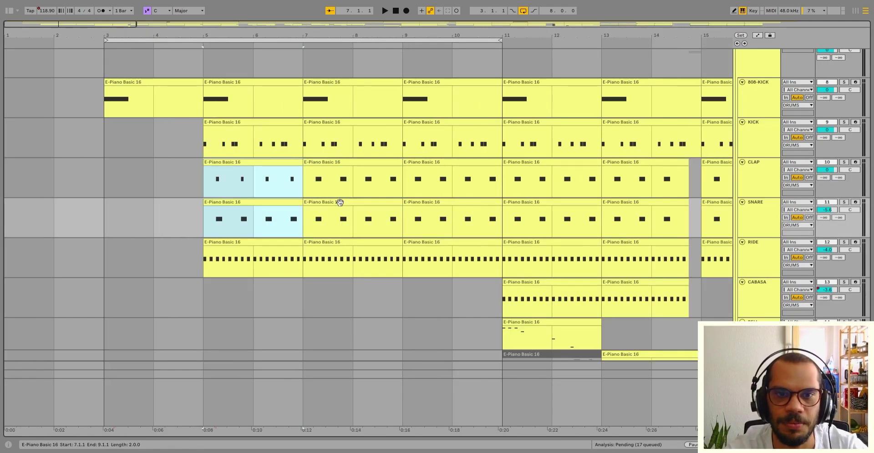
click(370, 202)
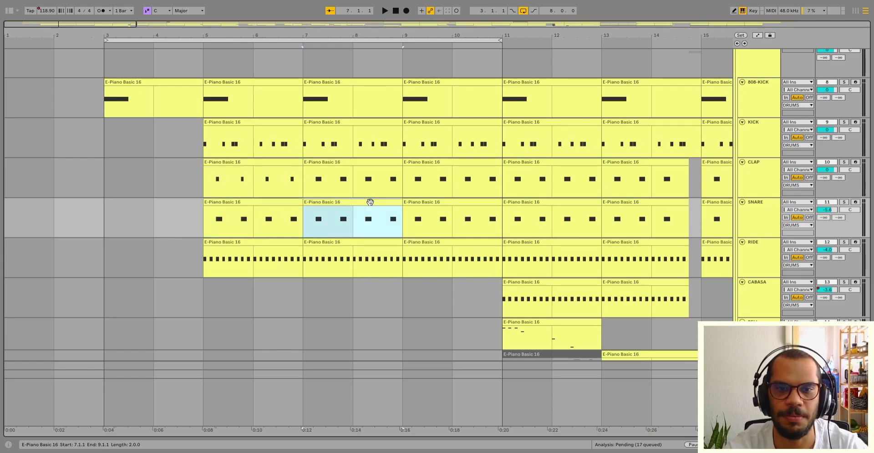
key(shift+Up)
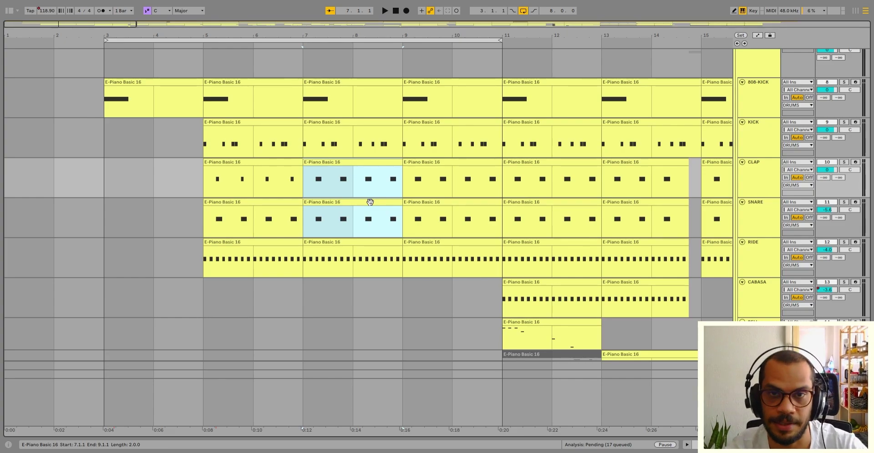
Survey the drum tracks over a longer stretch and reselect the 808-KICK and KICK clips at bar 5
key(minus)
key(minus)
scroll(91, 104, down, 2)
click(93, 103)
key(plus)
scroll(84, 107, up, 1)
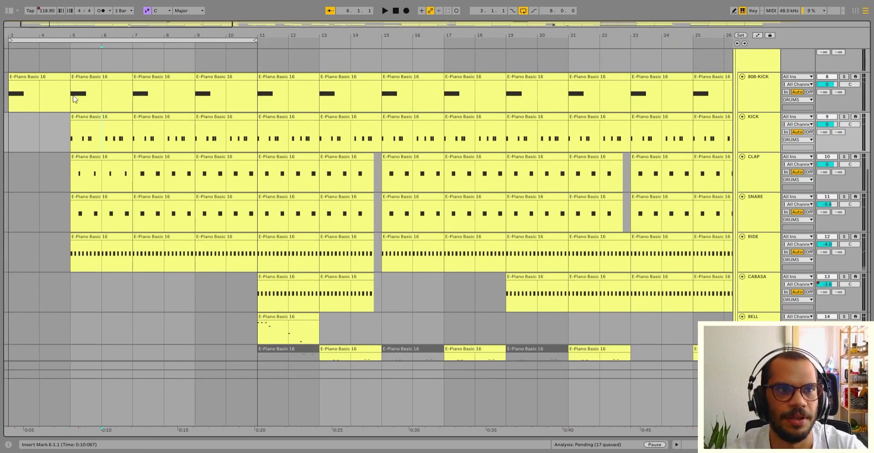
click(55, 98)
click(95, 102)
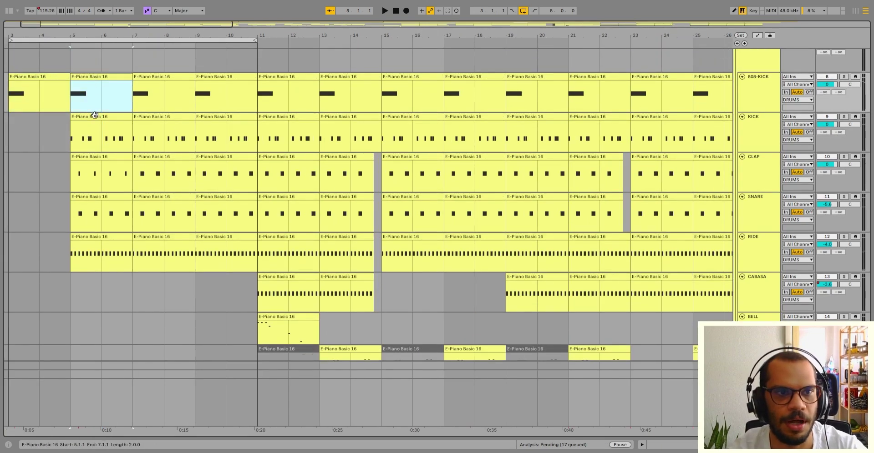
click(84, 129)
key(plus)
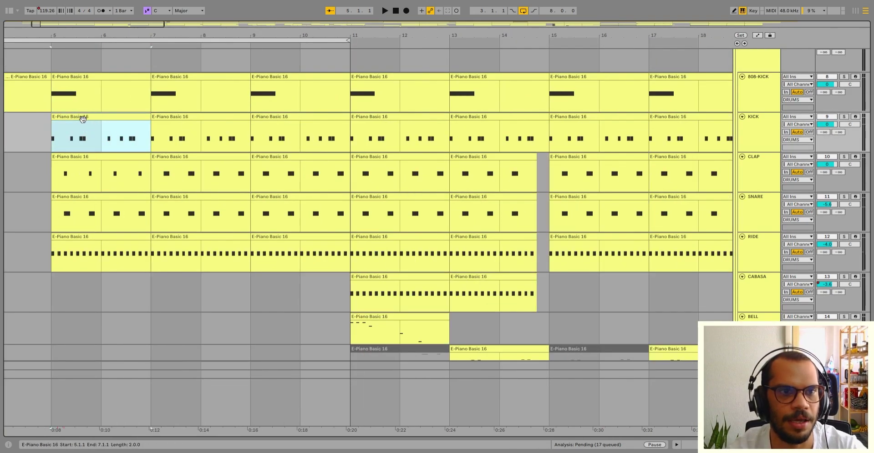
Open the notes of the KICK clip at bar 5, play the pattern, and return to the arrangement with playback stopped
double_click(84, 129)
key(space)
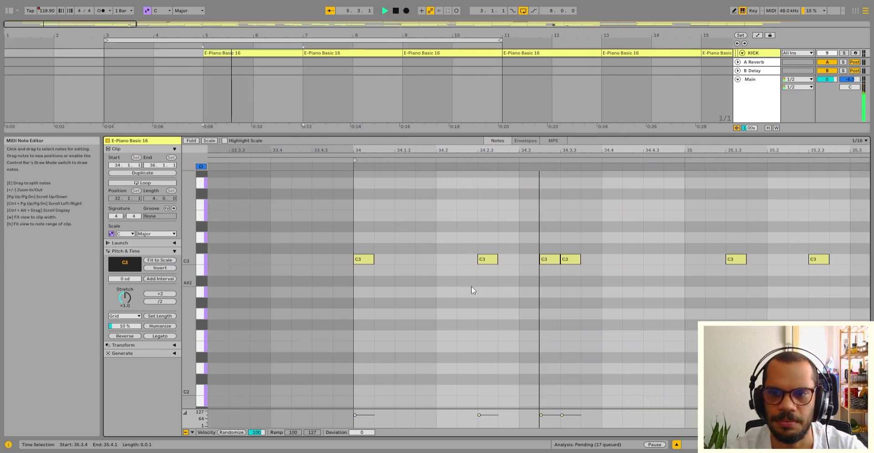
click(676, 444)
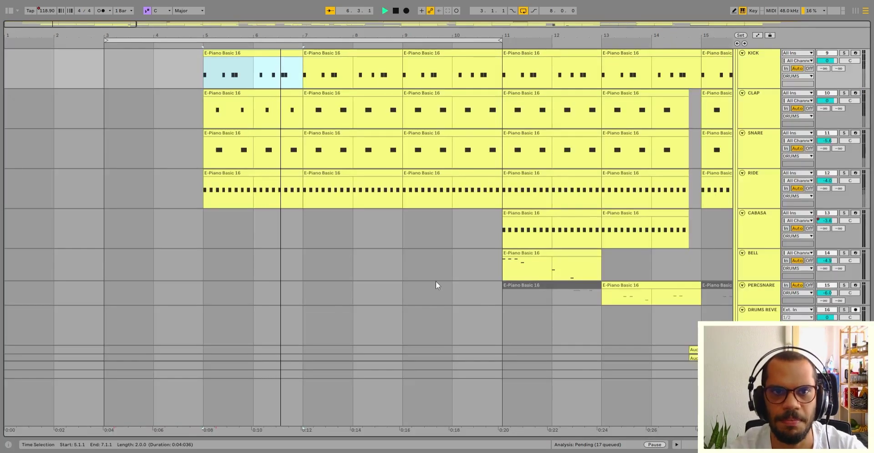
scroll(435, 282, up, 2)
key(space)
Reopen the bar 5 KICK clip, examine where its C3 notes fall across the two bars, and close the note editor
double_click(274, 114)
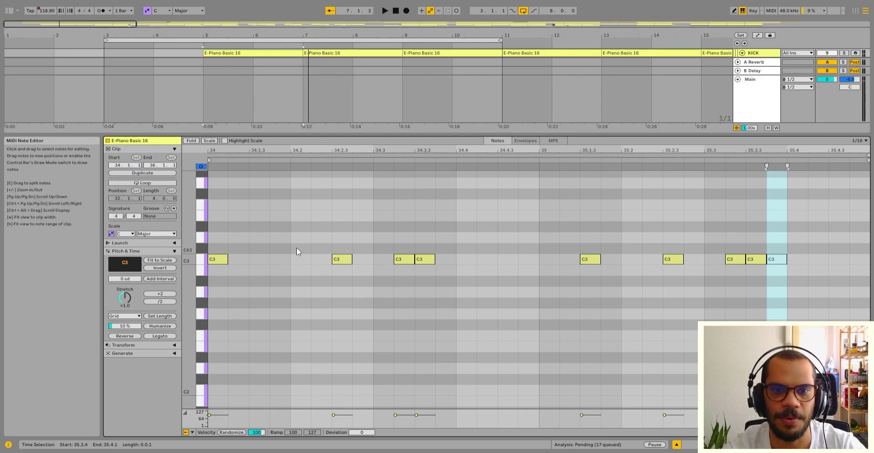
drag(296, 248, 779, 282)
click(779, 282)
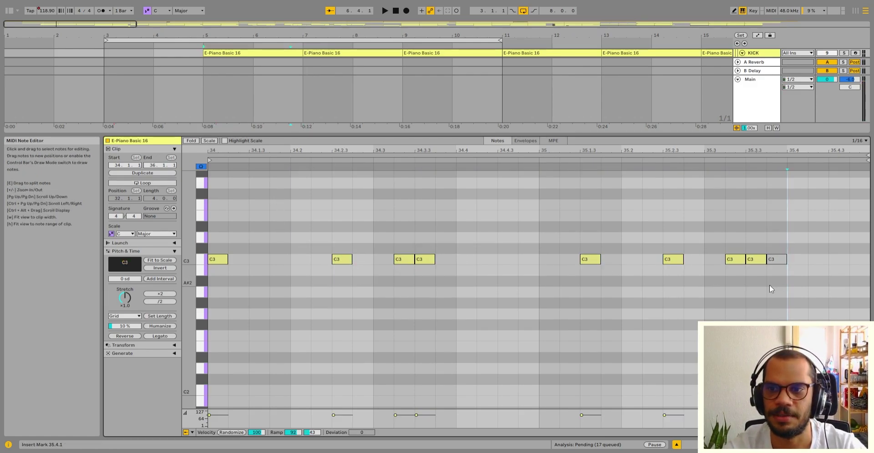
click(537, 261)
click(456, 260)
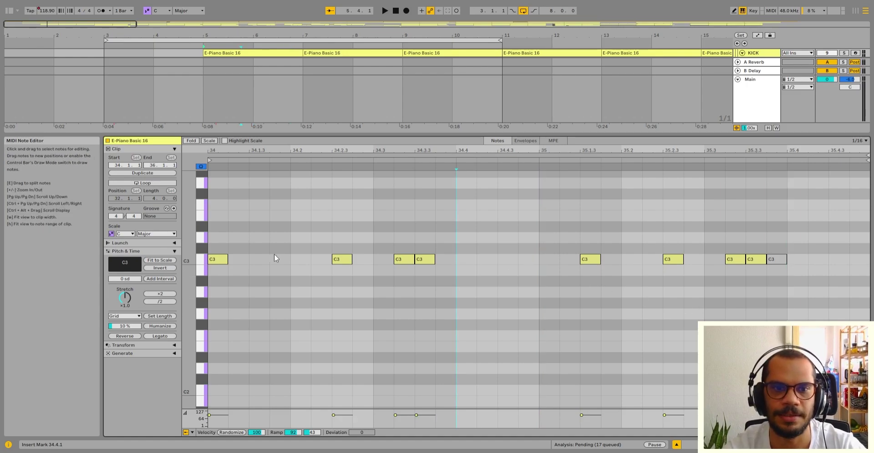
click(214, 233)
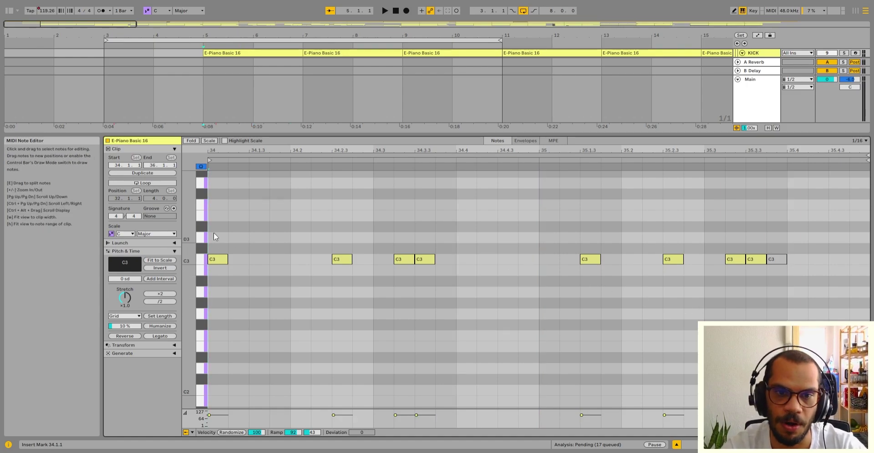
click(376, 251)
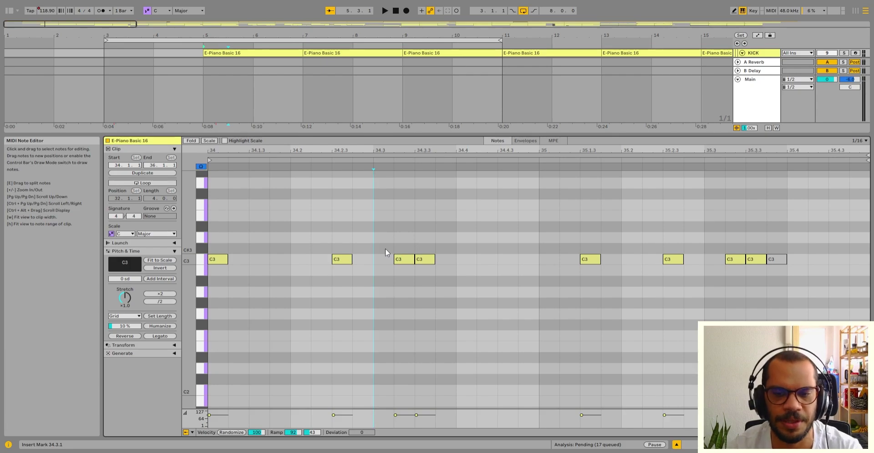
click(676, 446)
scroll(462, 335, up, 5)
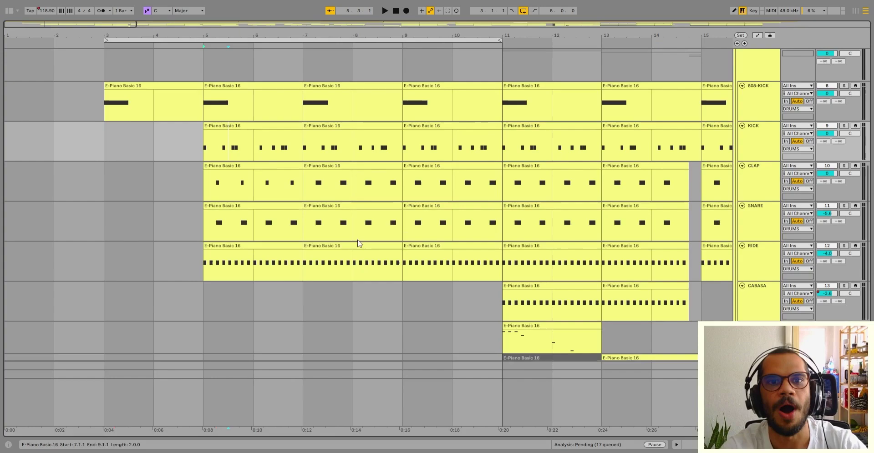
Select the 808-KICK clips at bars 3, 5 and 7 in turn, finishing with the bar 5 and bar 7 clips selected together
click(164, 94)
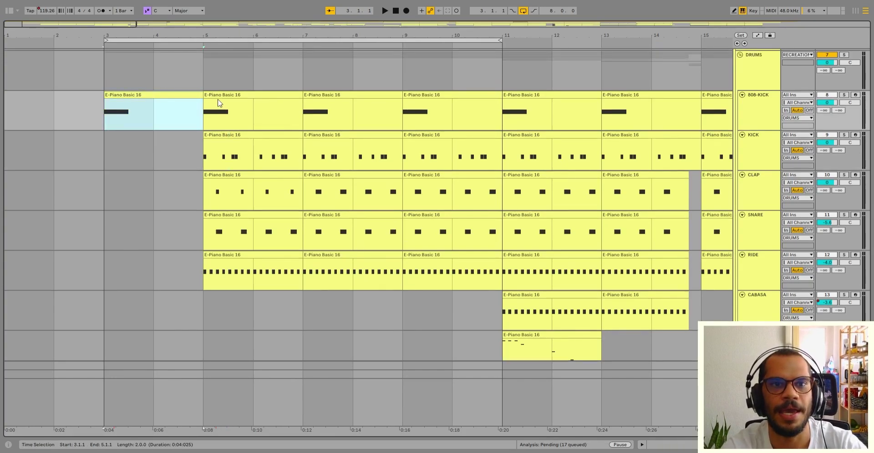
shift+click(220, 95)
click(329, 104)
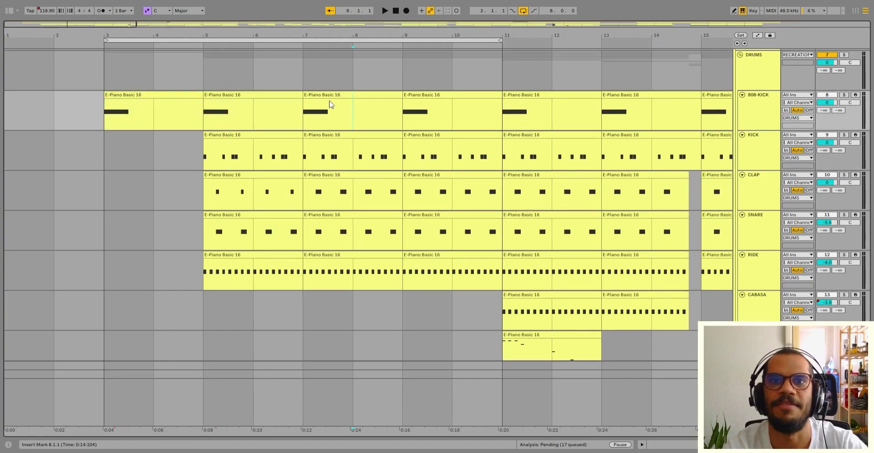
scroll(330, 105, up, 1)
click(327, 104)
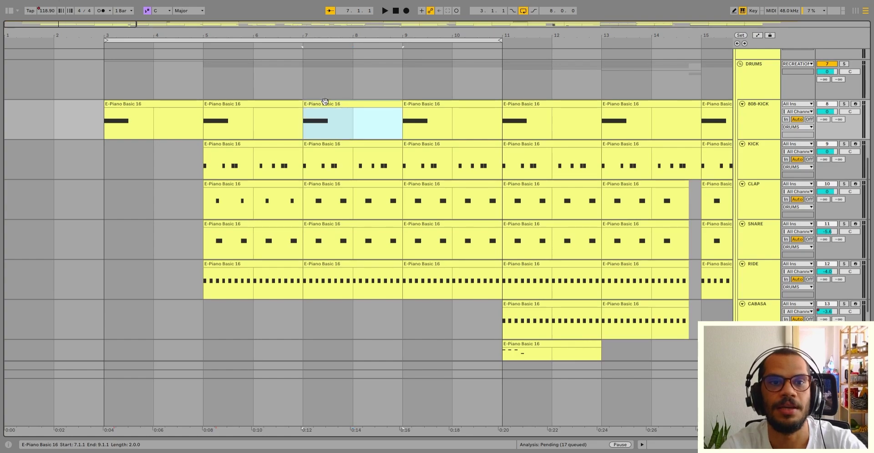
click(247, 104)
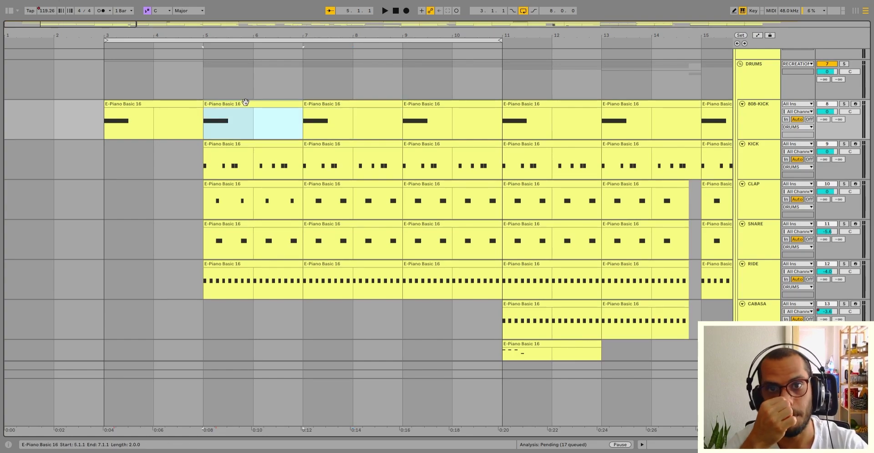
click(141, 104)
click(263, 107)
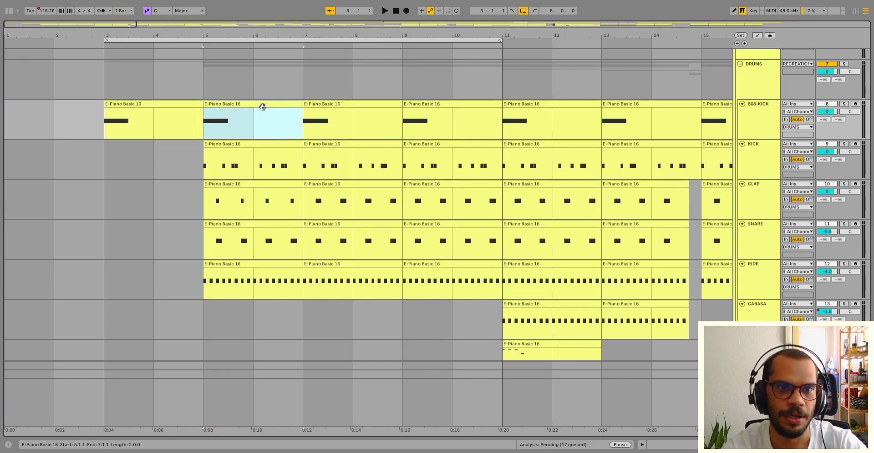
click(319, 106)
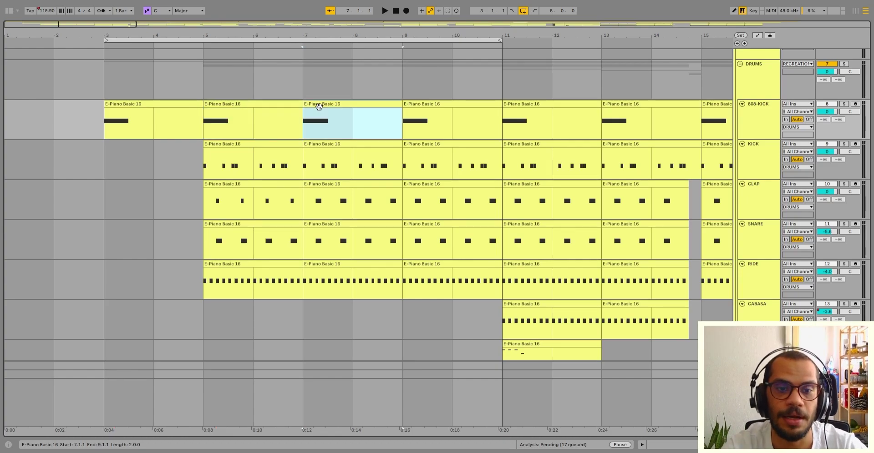
shift+click(260, 104)
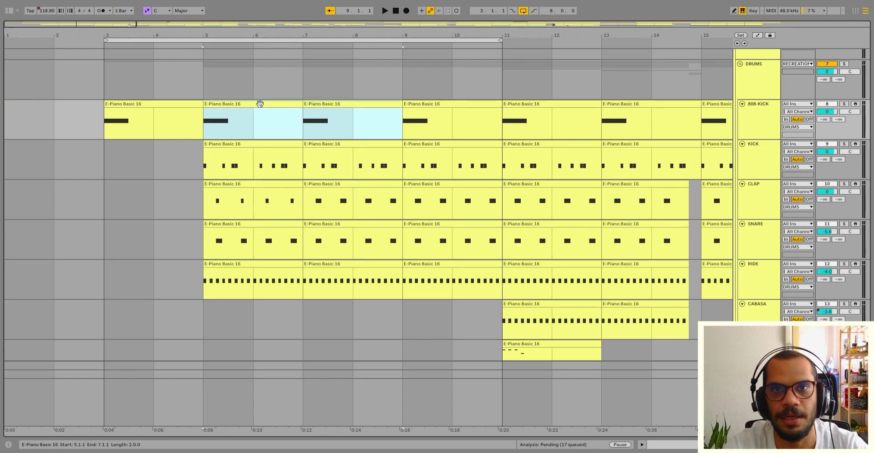
Open the notes of the CLAP clip at bar 5, select its C3 note at 34.4, and close the note editor
key(Down)
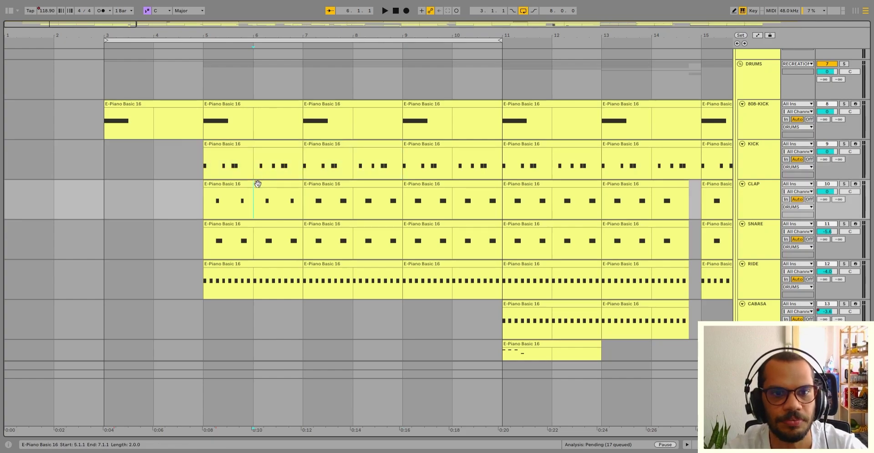
double_click(266, 184)
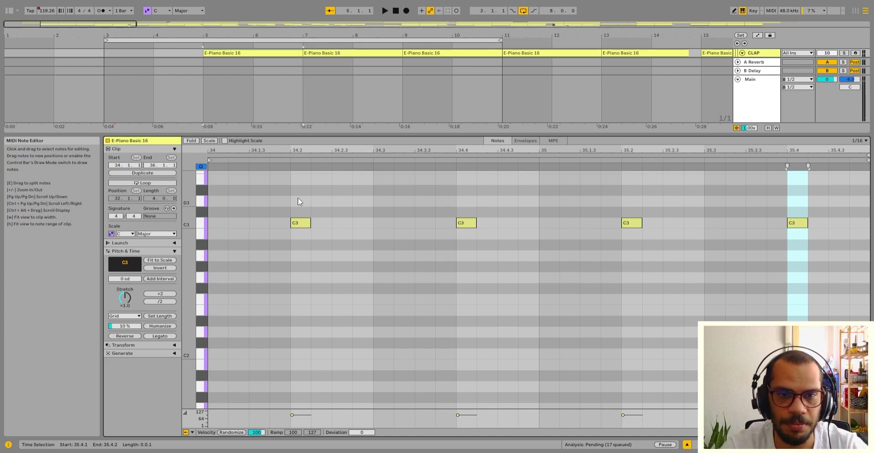
drag(315, 184, 296, 256)
click(468, 205)
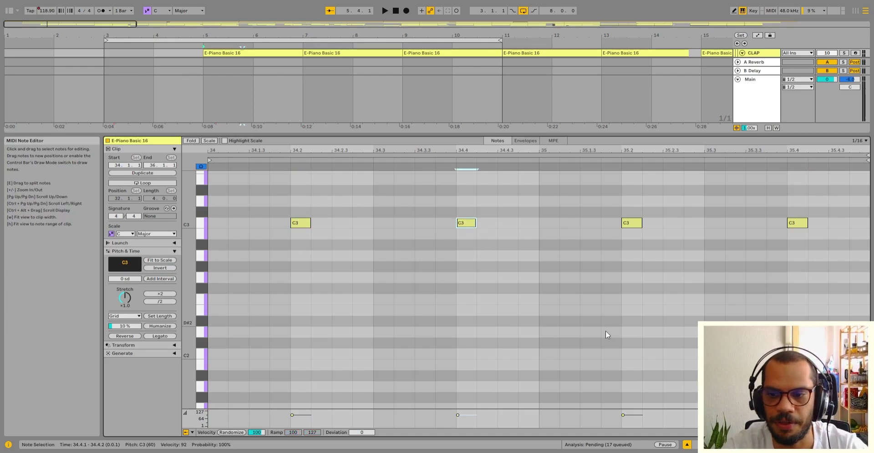
click(687, 445)
Survey how the drum clips are laid out across the arrangement up to about bar 61, and return to the opening bars
scroll(308, 238, up, 3)
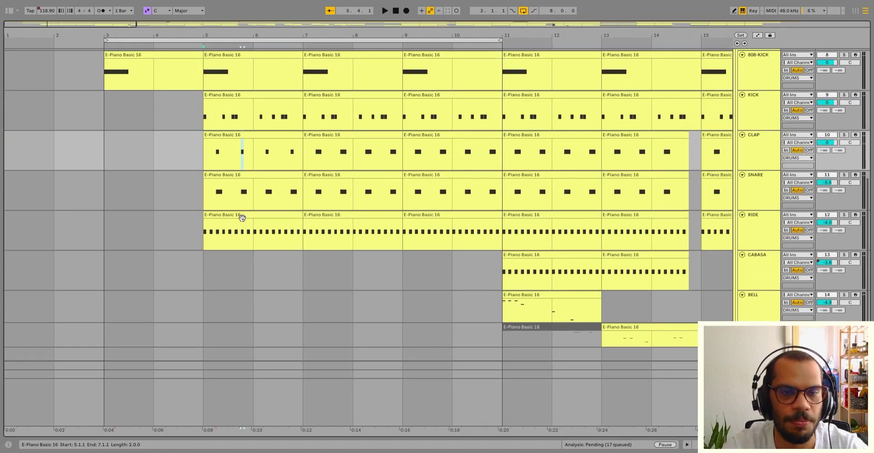
scroll(280, 175, down, 5)
scroll(280, 176, up, 2)
scroll(280, 176, down, 3)
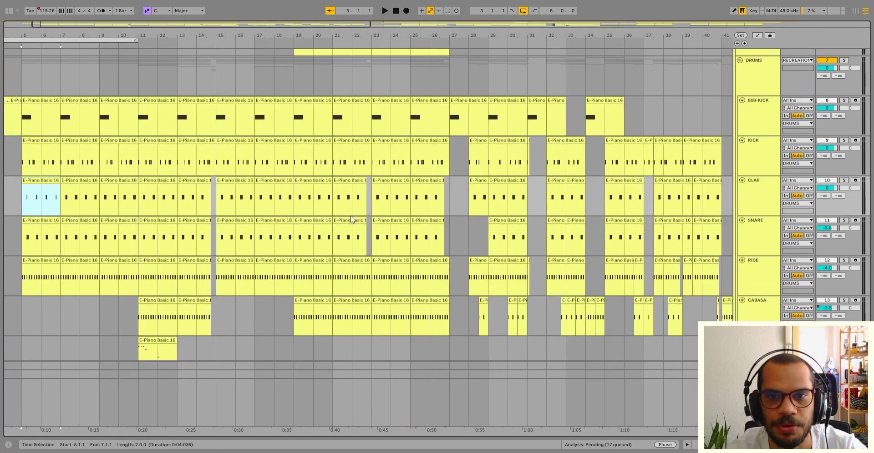
scroll(350, 215, down, 2)
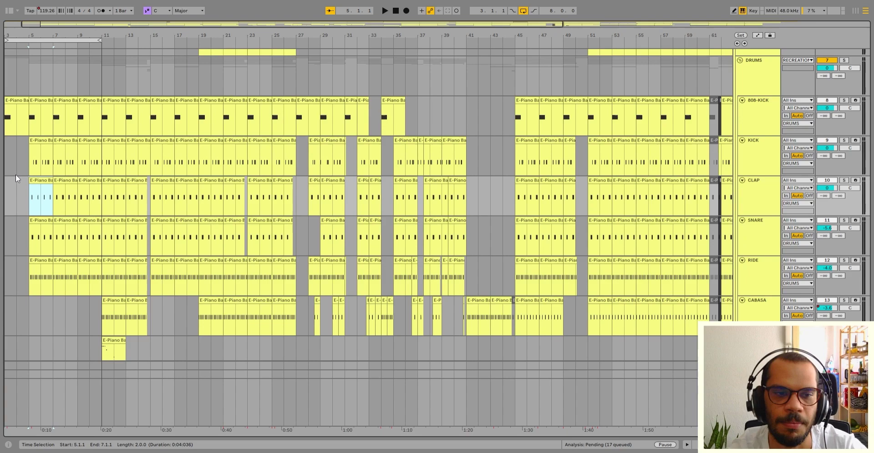
key(plus)
key(plus)
key(minus)
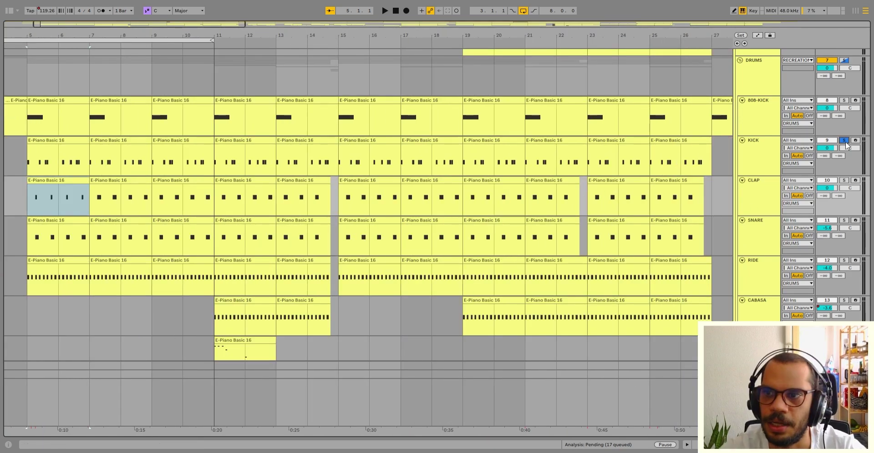
Select the KICK clip at bar 5 and play it with the KICK track soloed
click(63, 149)
scroll(344, 205, up, 3)
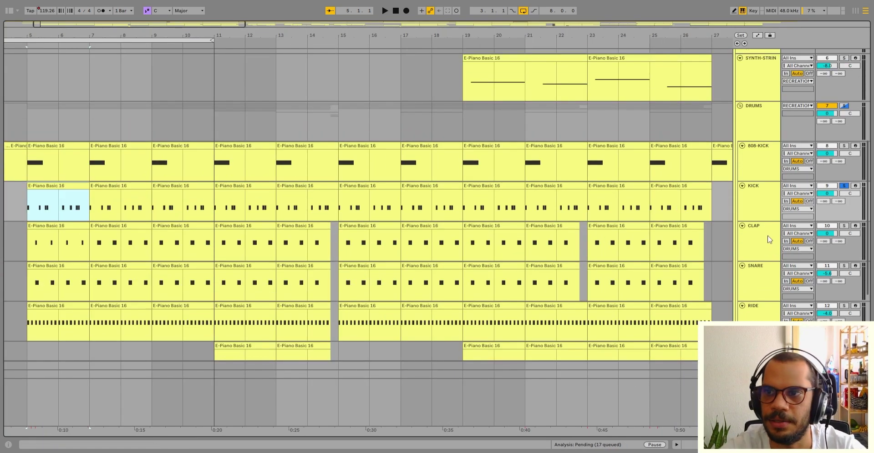
scroll(10, 187, down, 1)
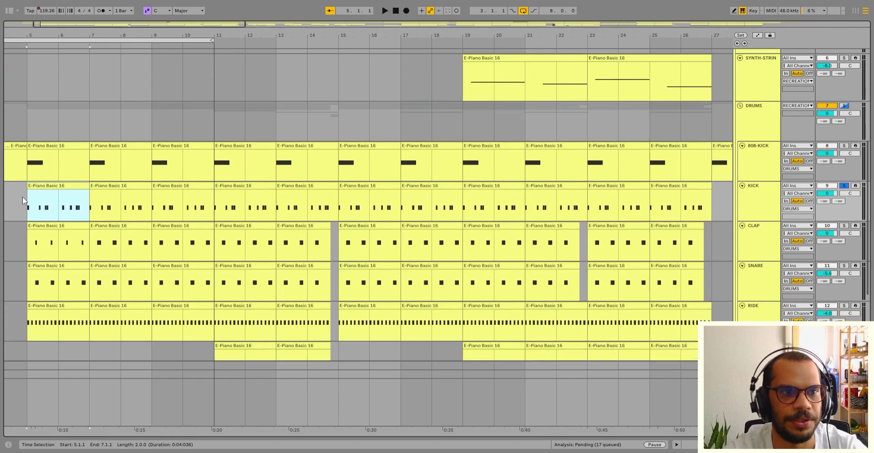
key(plus)
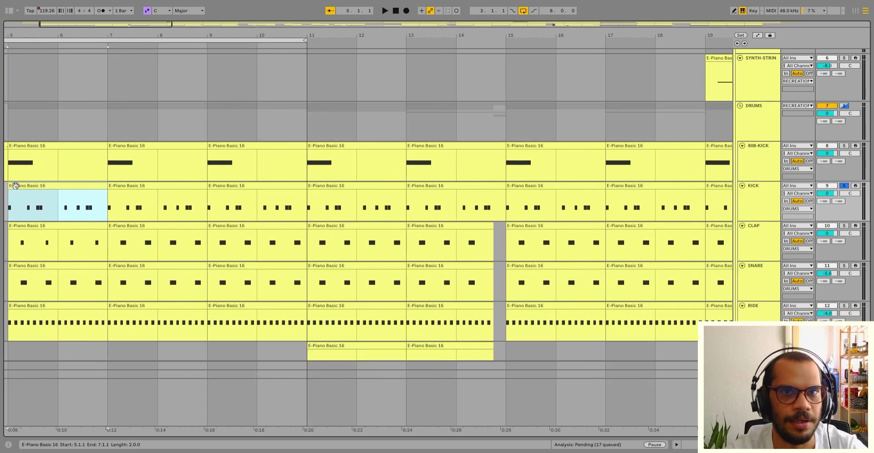
key(space)
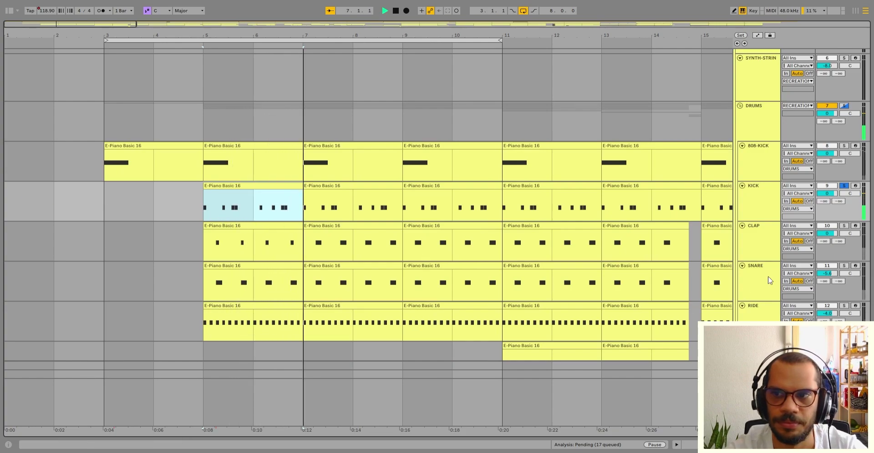
Compare the full mix with the KICK alone by toggling its solo off and on during playback, and stop playing
click(841, 187)
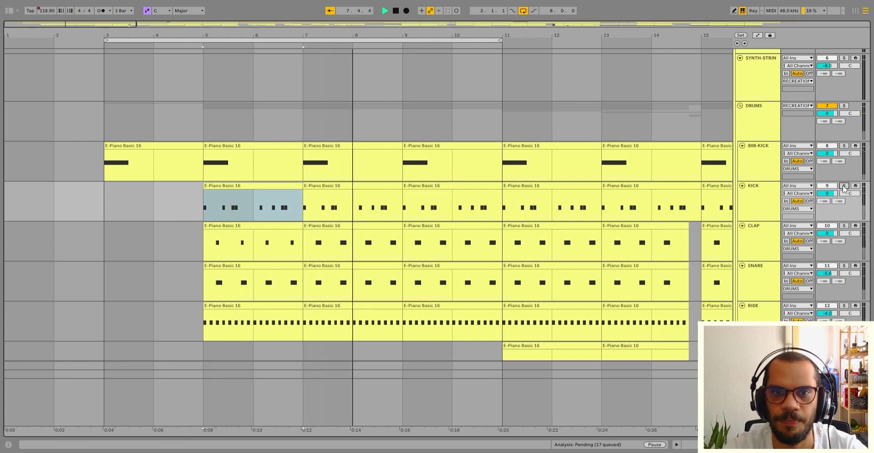
click(843, 187)
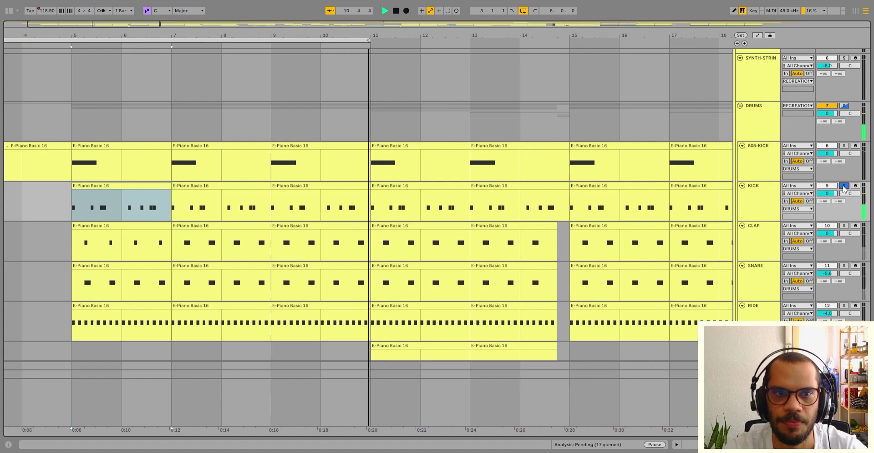
key(space)
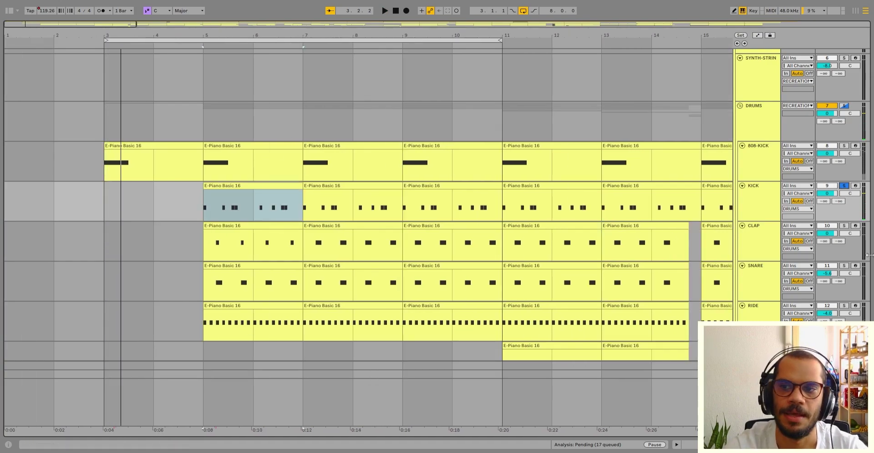
Solo the CLAP and SNARE tracks in place of KICK, play them from bar 5, and clear the solos
click(842, 227)
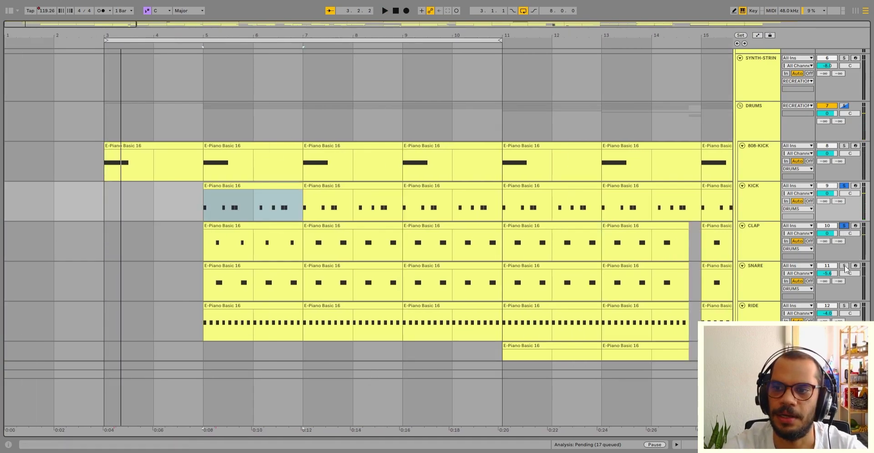
click(844, 265)
click(844, 185)
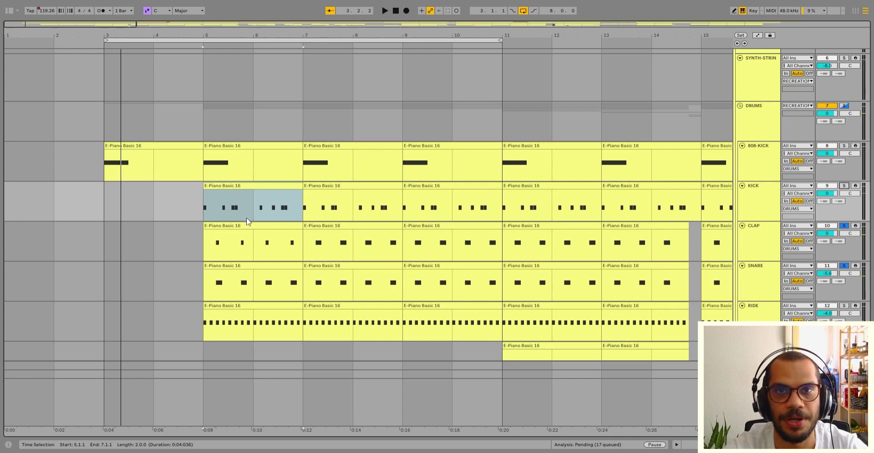
key(space)
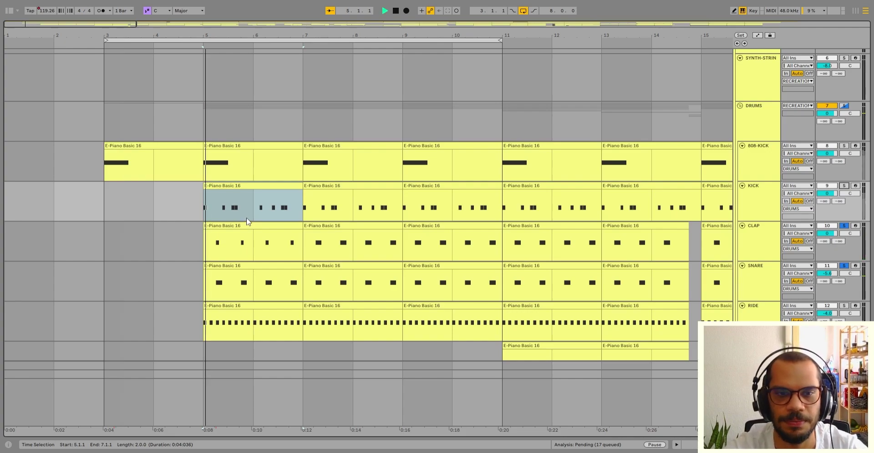
click(843, 226)
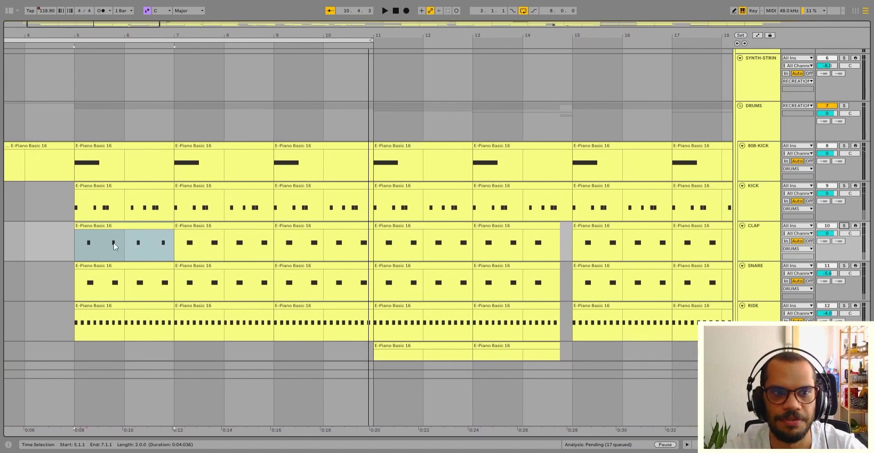
Select the bar 5 CLAP clip, play the full arrangement from bar 5 and again from bar 10, and stop playback
click(114, 229)
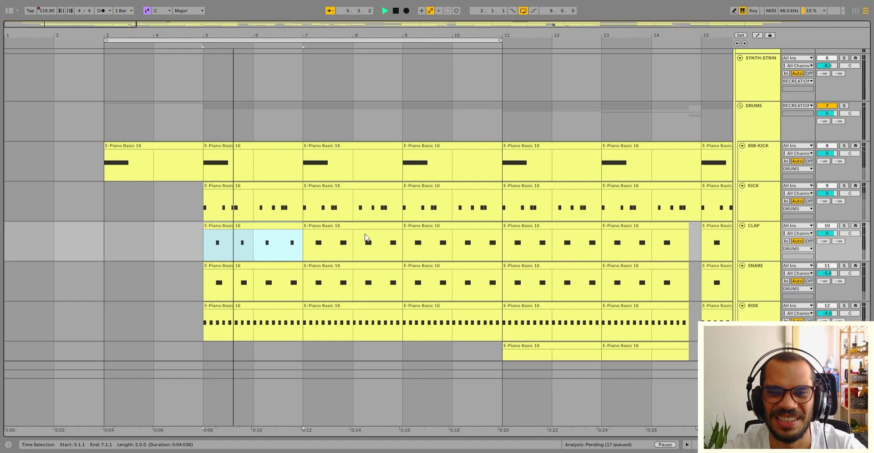
key(space)
click(447, 248)
key(space)
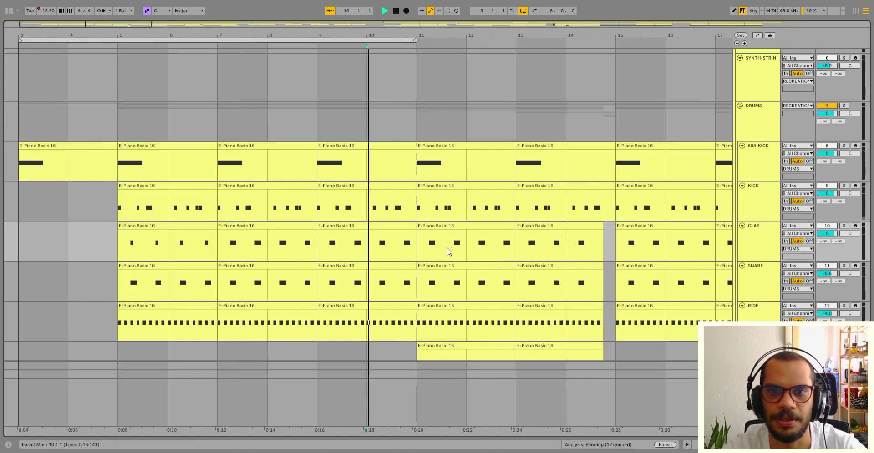
key(space)
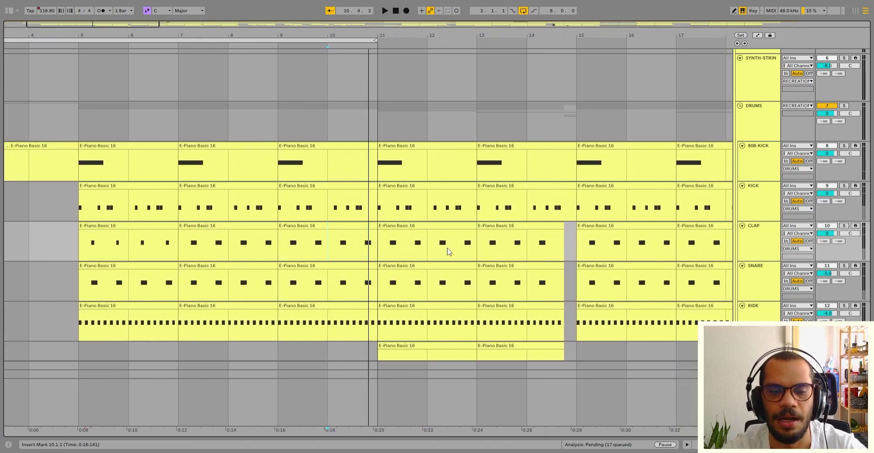
Select the CLAP and SNARE clips together from bar 5 to bar 11
scroll(186, 267, down, 2)
scroll(188, 270, down, 1)
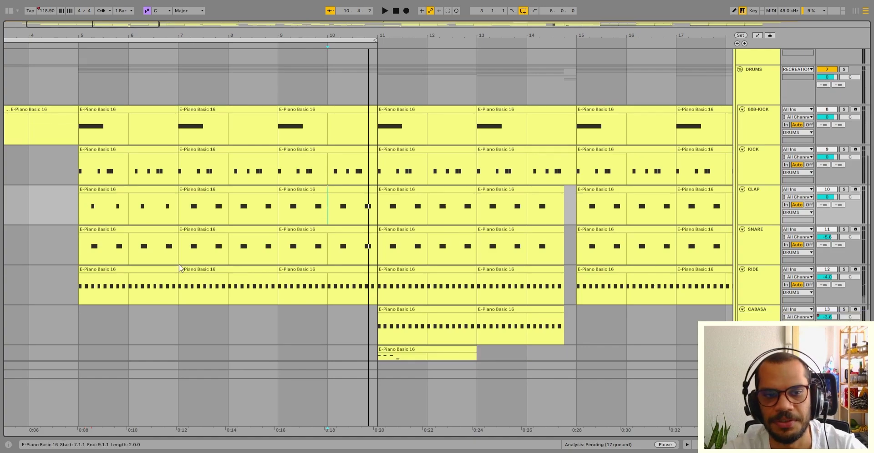
click(105, 190)
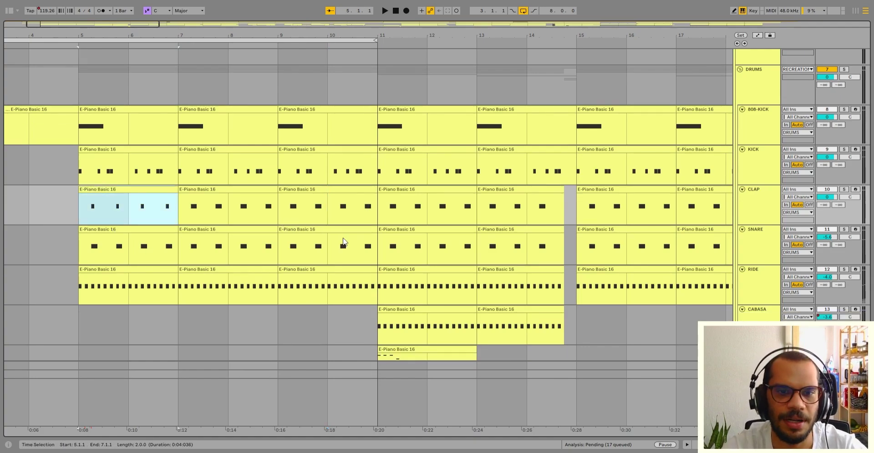
shift+click(349, 231)
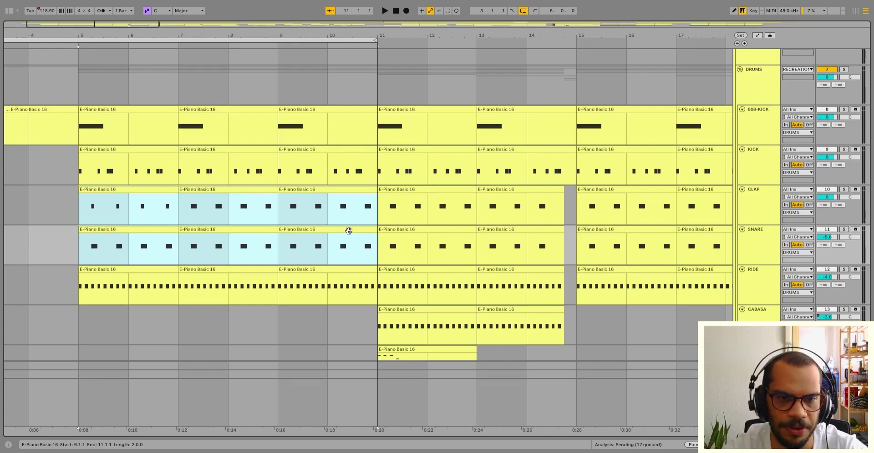
Extend the selection to RIDE, select only the RIDE clips from bar 5 to bar 11, and reselect just the bar 5 RIDE clip
scroll(319, 280, down, 1)
shift+click(128, 251)
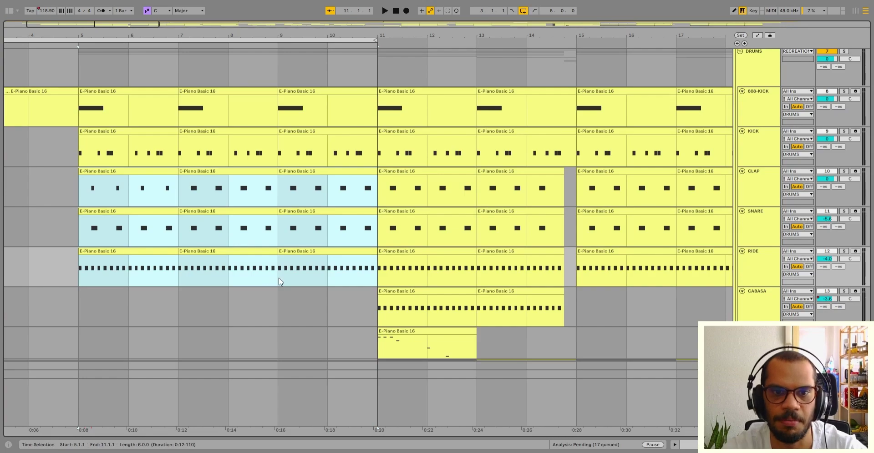
click(280, 277)
click(168, 258)
drag(169, 258, 373, 265)
shift+click(128, 253)
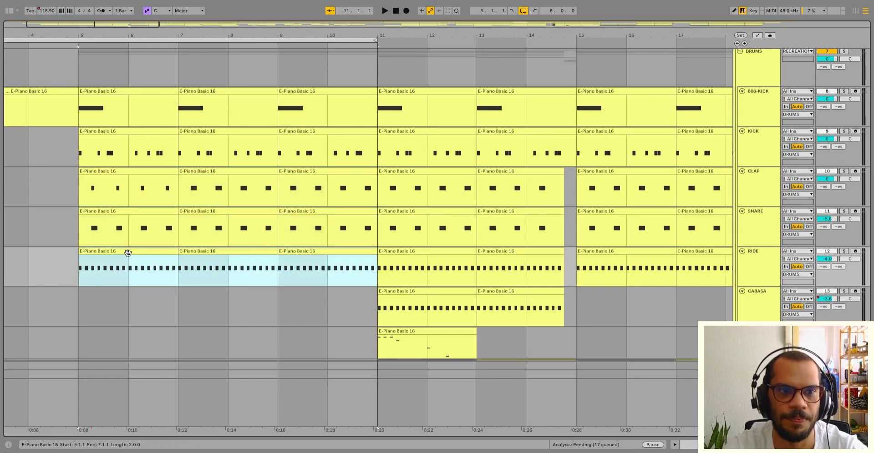
click(128, 253)
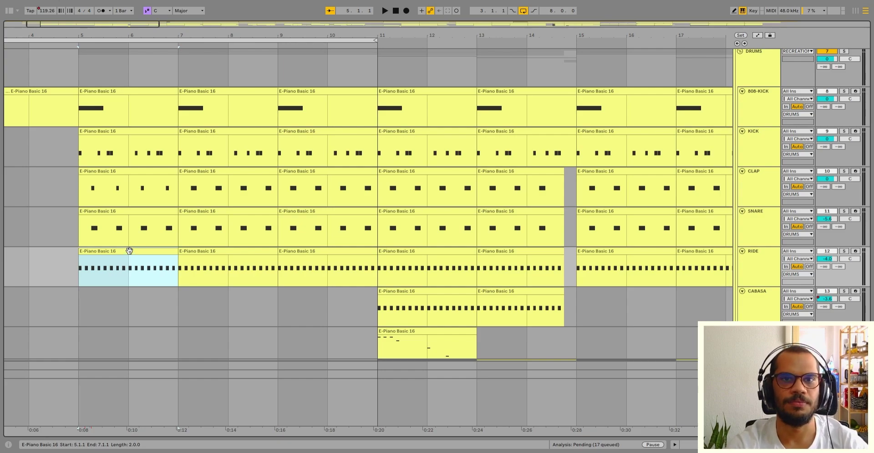
scroll(129, 250, down, 2)
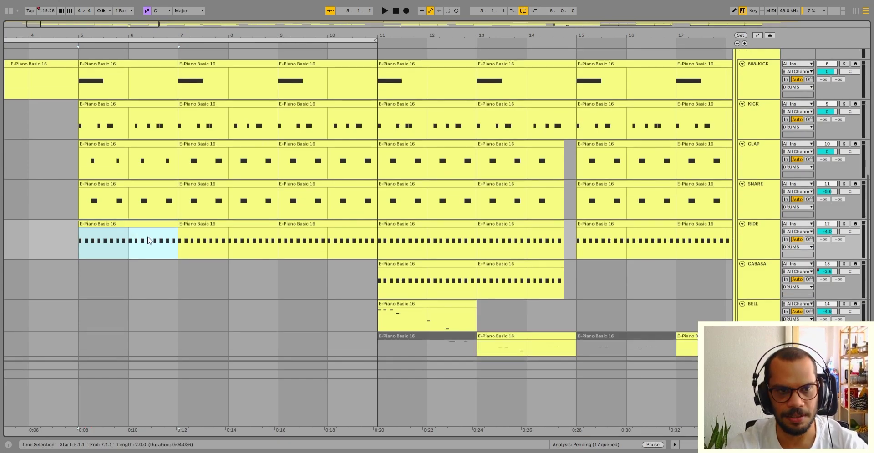
Select the RIDE clips from bar 5 to bar 11, review the RIDE pattern's notes in the note editor, and close the editor
shift+click(308, 223)
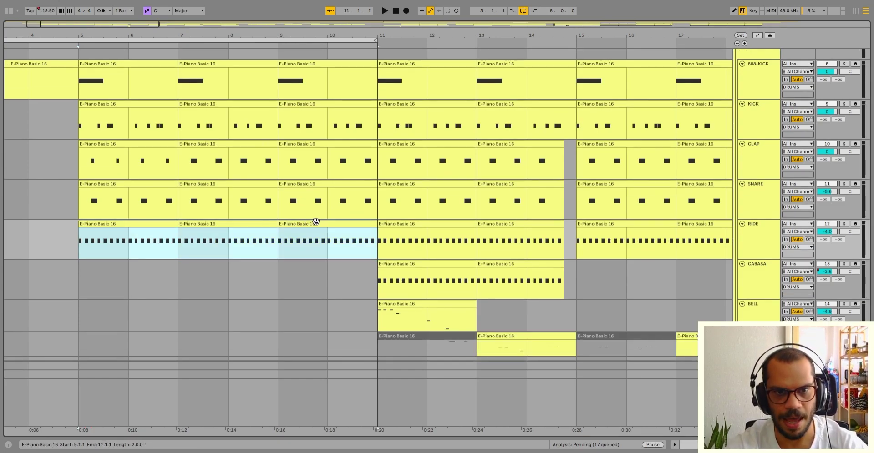
click(152, 225)
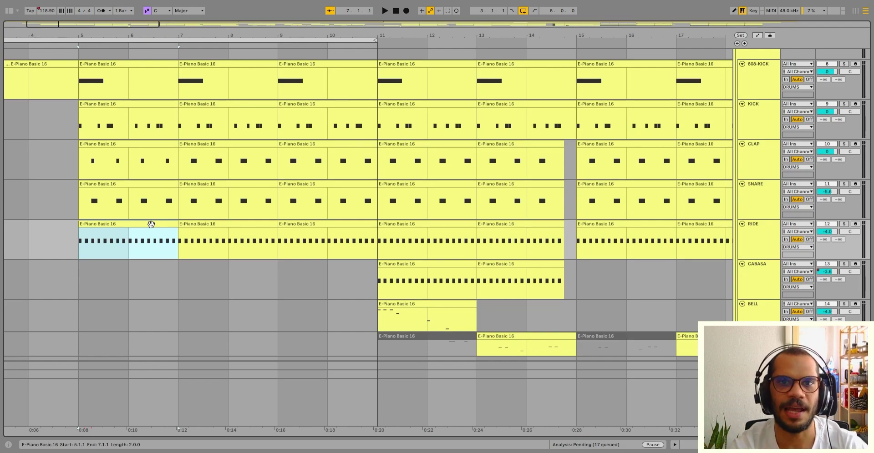
double_click(211, 237)
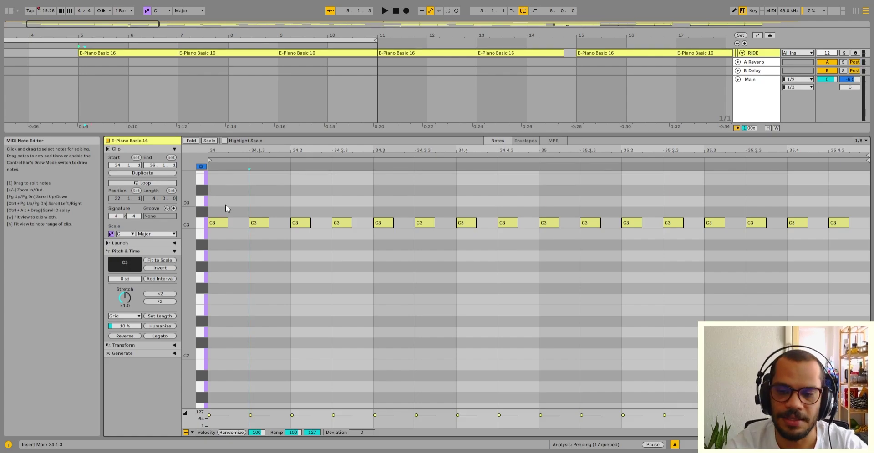
click(674, 448)
Select the bar 5 RIDE clip and play from there, soloing RIDE for a while before clearing the solo and stopping playback
scroll(232, 208, up, 2)
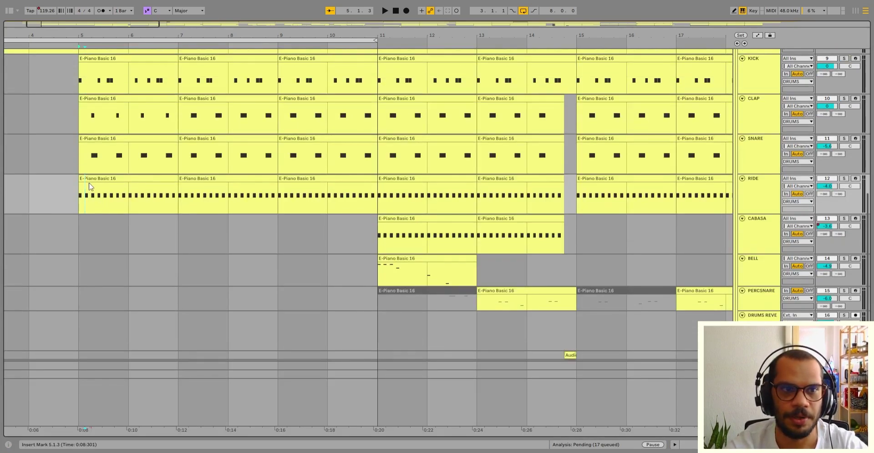
drag(85, 194, 176, 196)
scroll(217, 227, up, 3)
scroll(217, 254, up, 1)
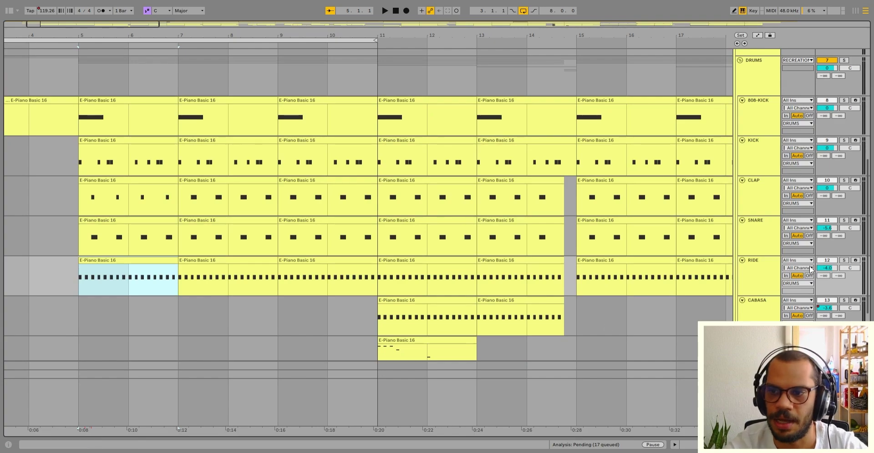
key(space)
scroll(35, 177, left, 3)
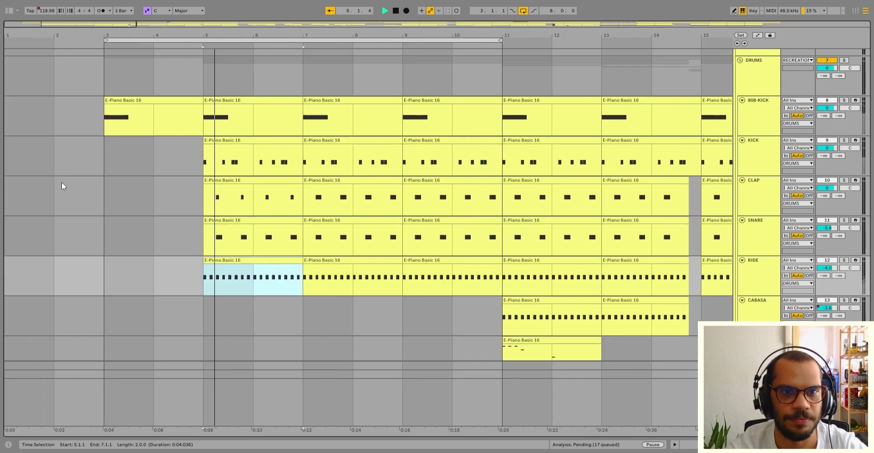
click(844, 260)
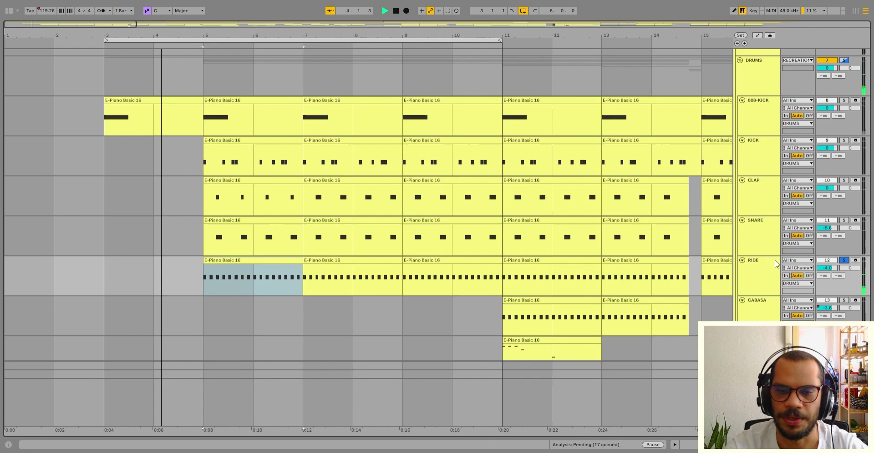
click(844, 260)
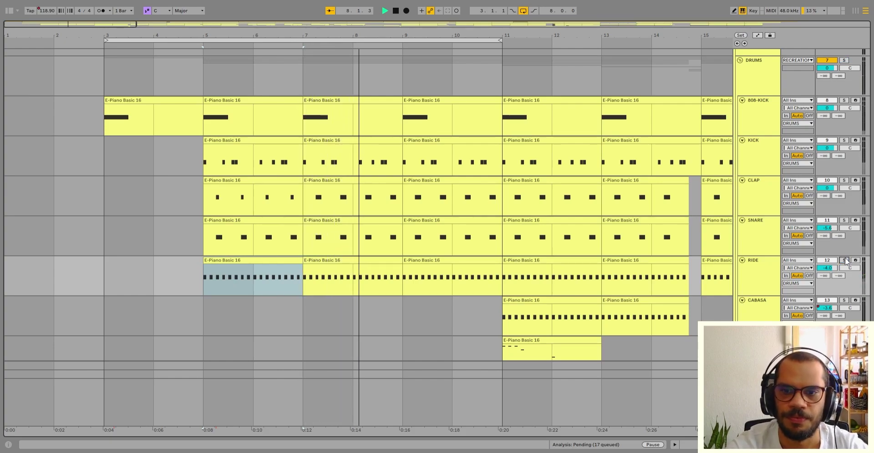
key(space)
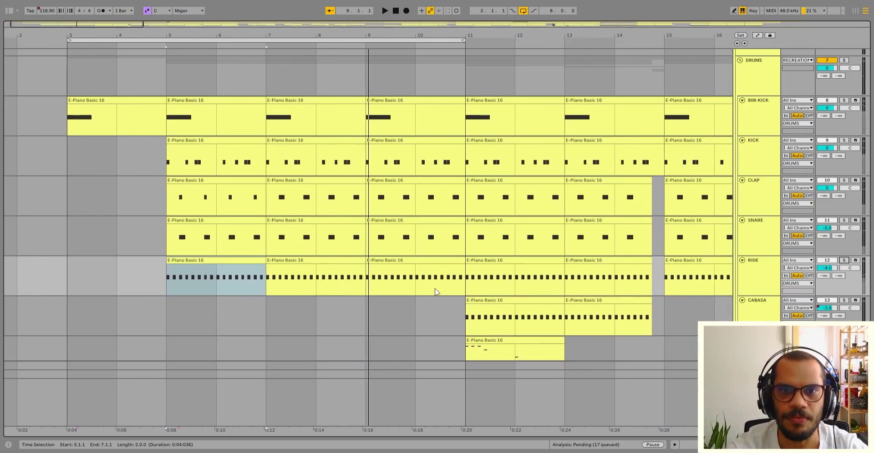
Select the 808-KICK through RIDE clips from bar 5 to bar 11 and compare them with the rest of the drum arrangement
click(426, 268)
drag(426, 267, 208, 97)
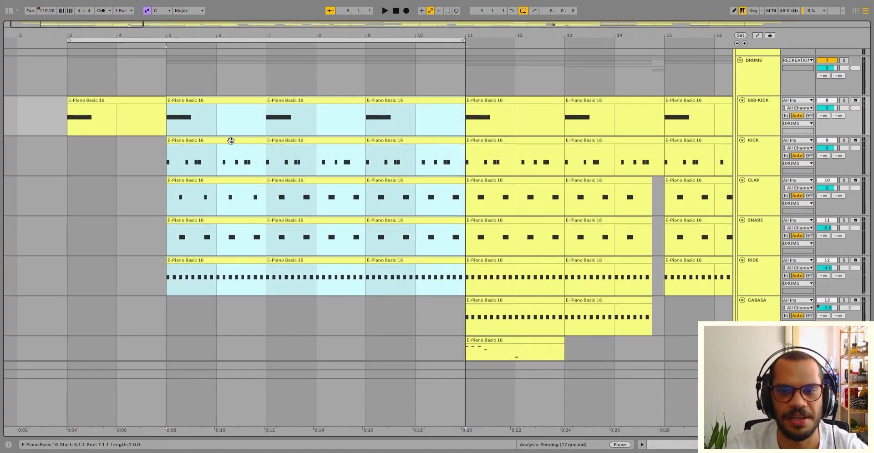
key(minus)
key(minus)
key(minus)
key(minus)
scroll(534, 223, down, 1)
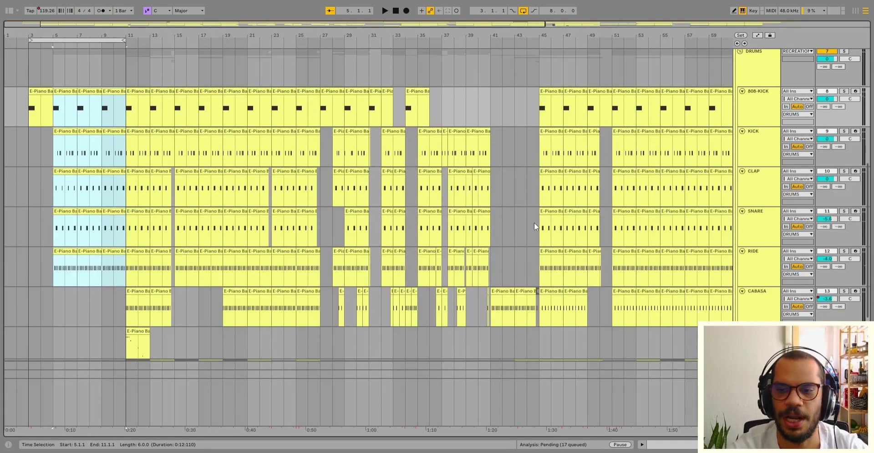
key(plus)
key(plus)
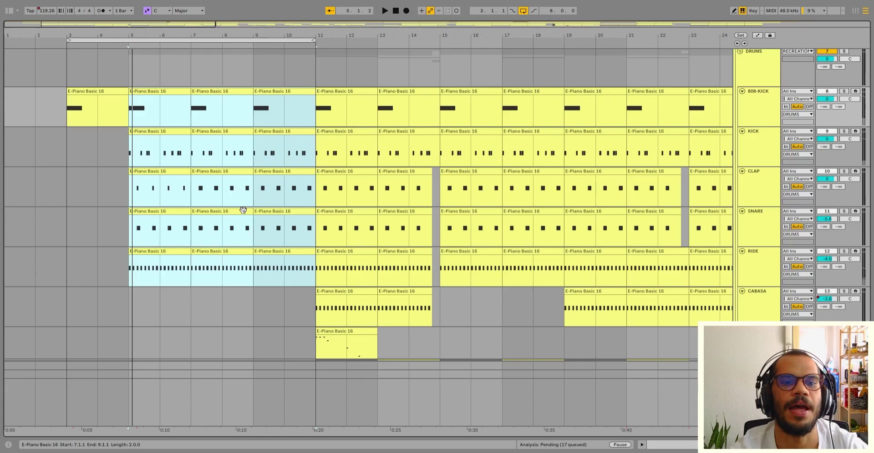
scroll(243, 209, down, 2)
scroll(243, 211, up, 1)
scroll(244, 216, up, 2)
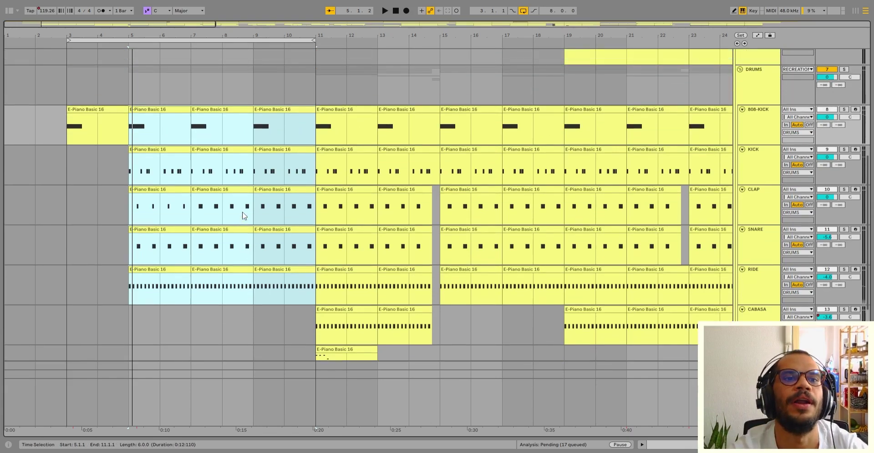
Select the first two SYNTH-PIANO clips singly and together from bar 3 to bar 11, and place the insert marker at bar 10
scroll(243, 216, up, 10)
click(214, 141)
click(177, 143)
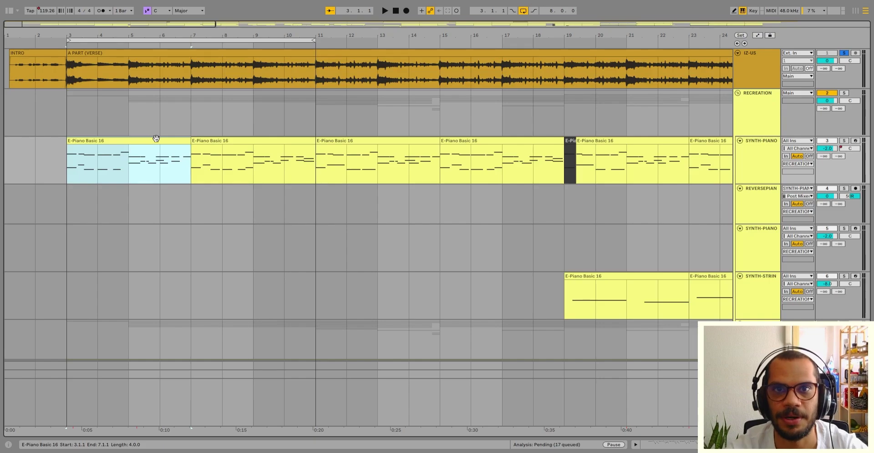
click(218, 141)
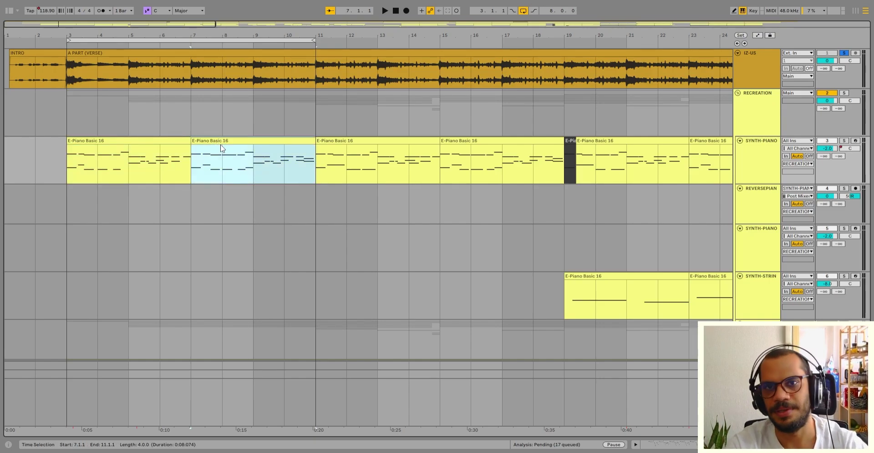
shift+click(147, 139)
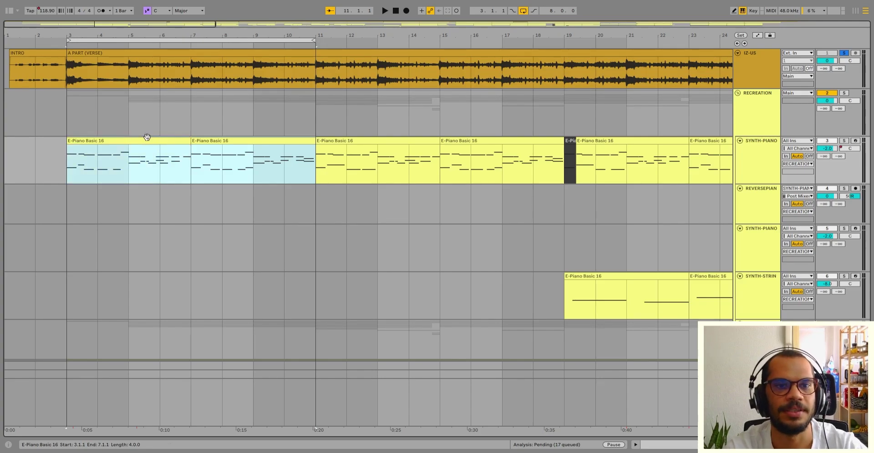
click(252, 160)
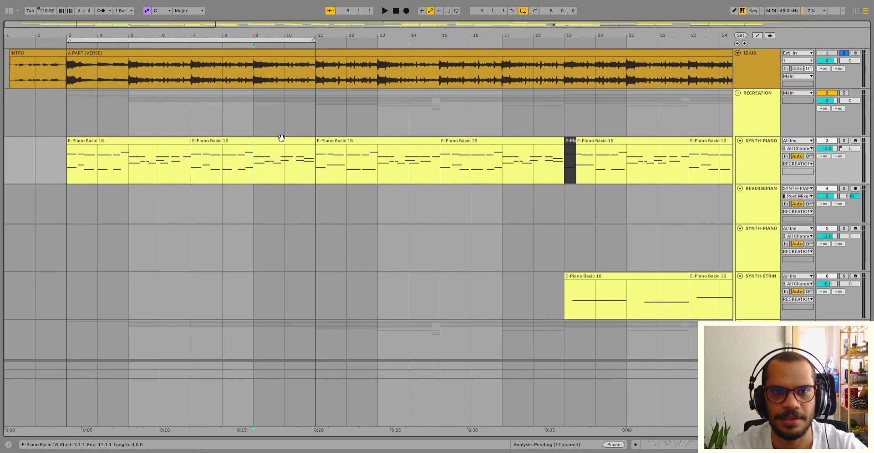
click(284, 117)
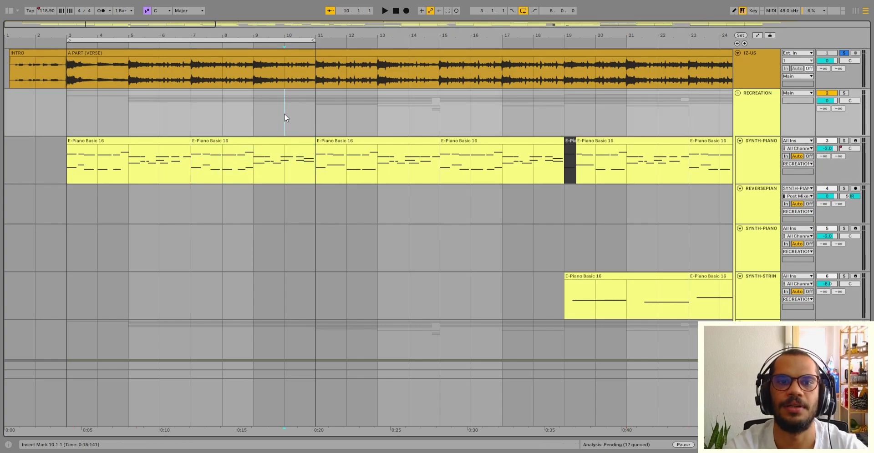
Select the bar 7 SYNTH-PIANO clip, play the arrangement from bar 7, and stop playback
scroll(289, 140, down, 4)
click(252, 88)
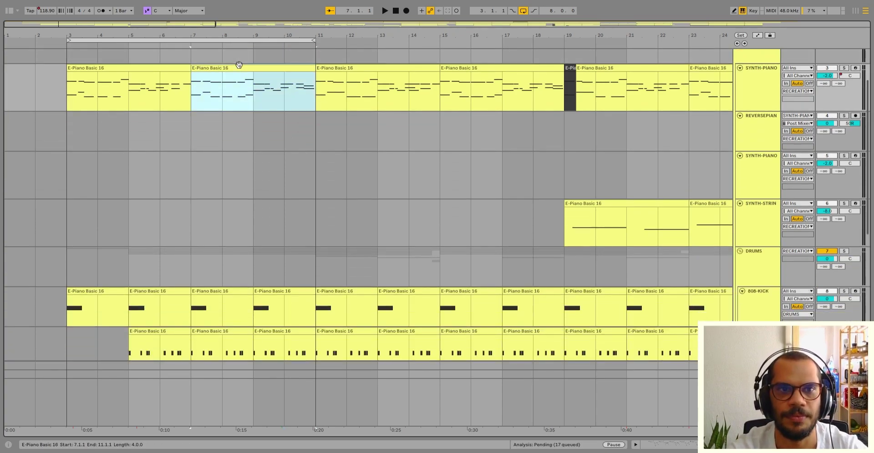
scroll(233, 121, up, 4)
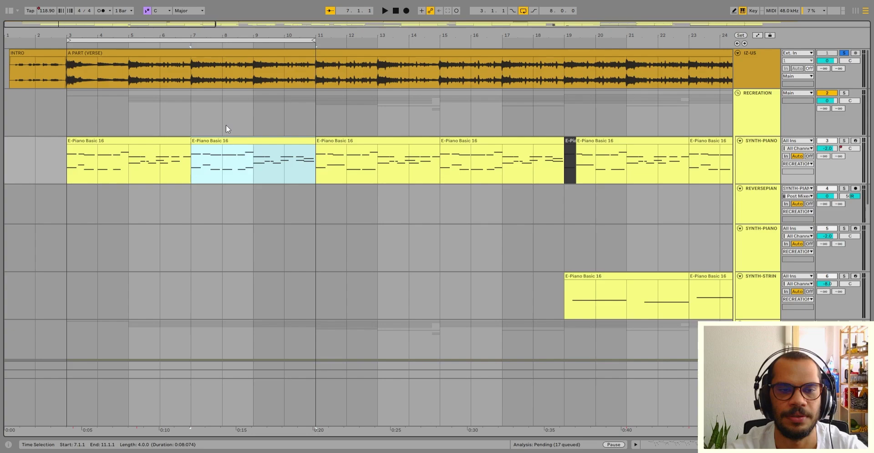
scroll(226, 125, down, 2)
key(space)
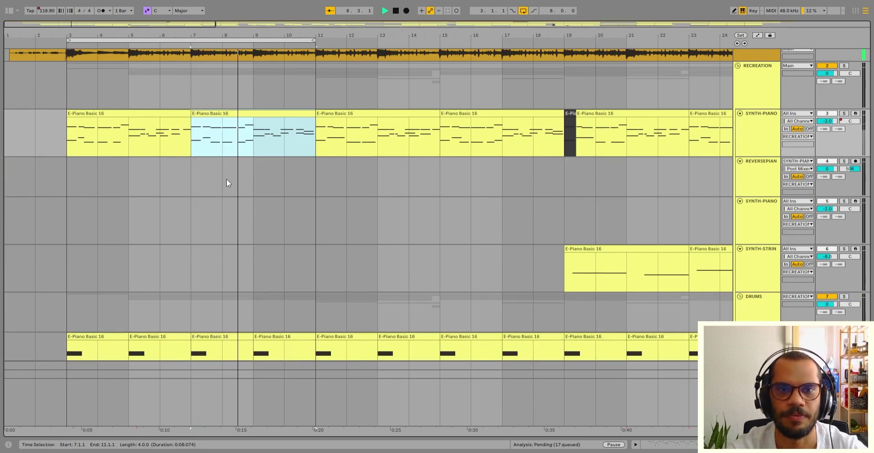
scroll(318, 186, down, 2)
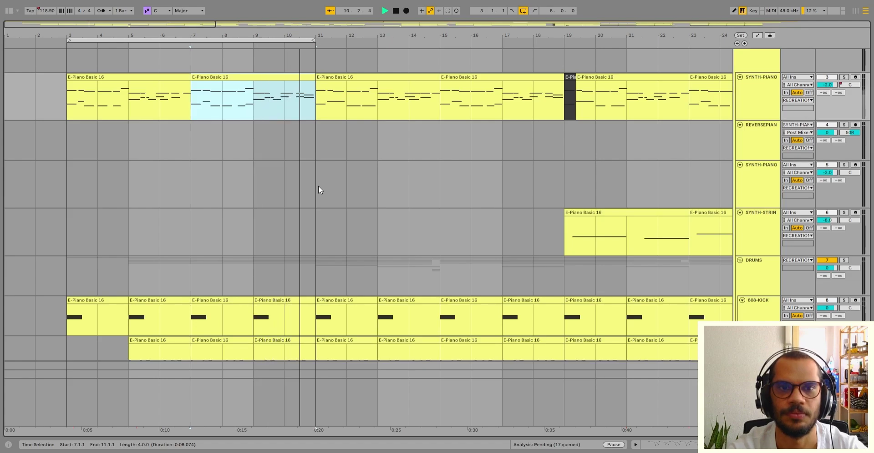
key(space)
Turn off arrangement looping and place the insert marker at bar 10 on the CABASA track
click(308, 189)
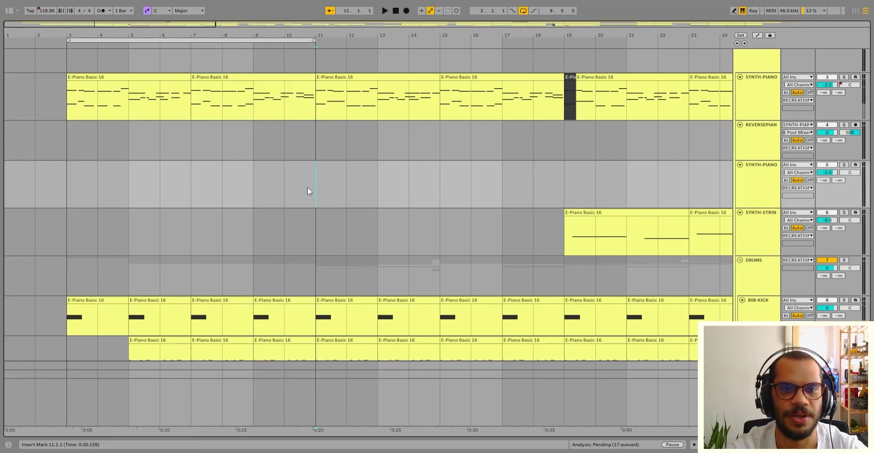
scroll(254, 225, down, 2)
click(524, 12)
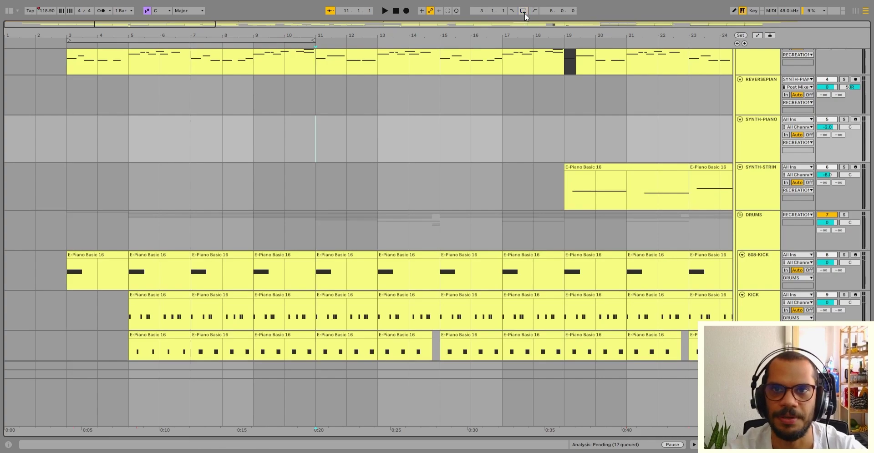
scroll(345, 207, down, 7)
click(292, 276)
scroll(313, 243, up, 6)
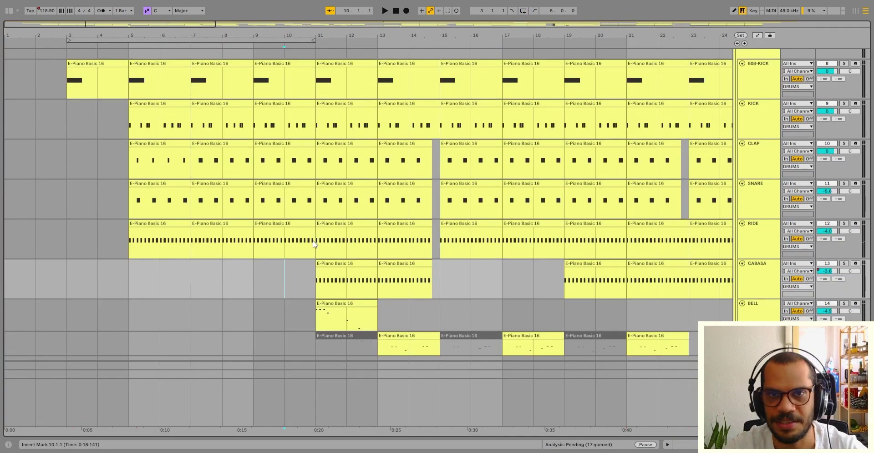
Select the BELL clip at bar 11, extend the selection up to SYNTH-PIANO and across to bar 19, and loop that range
scroll(313, 240, down, 9)
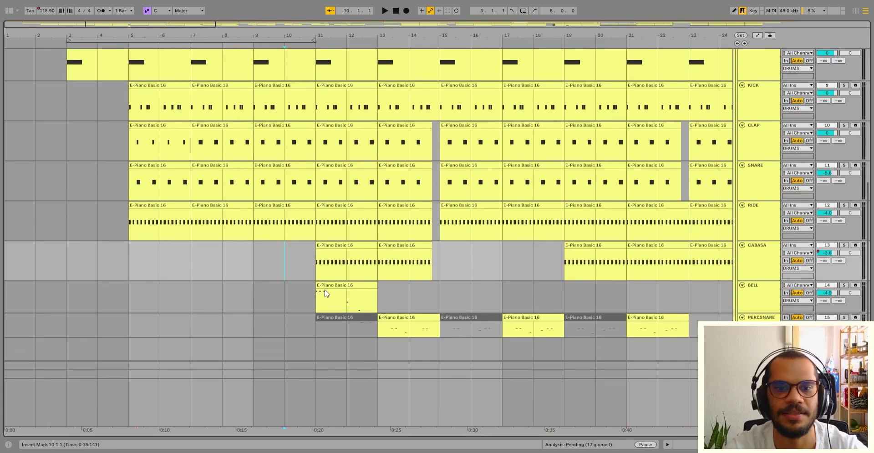
click(322, 295)
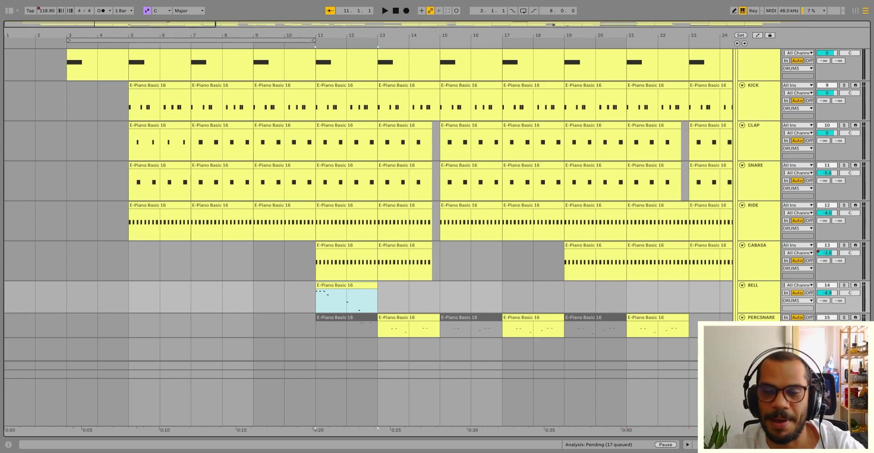
scroll(316, 314, down, 2)
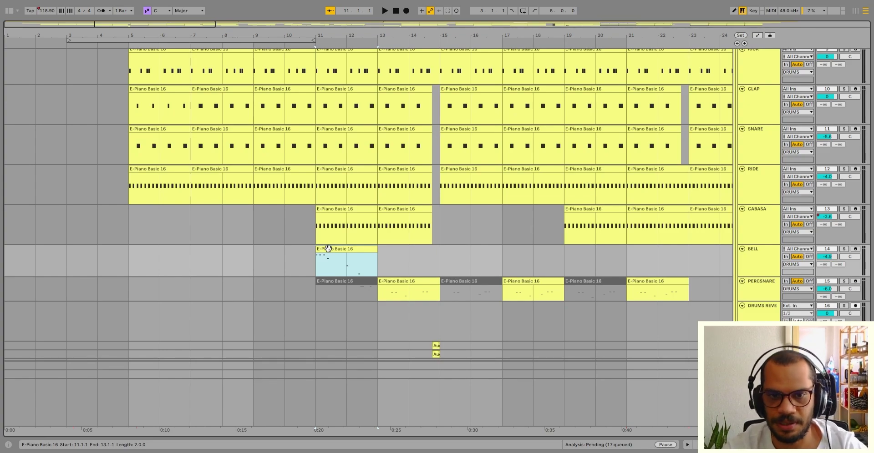
scroll(328, 248, up, 10)
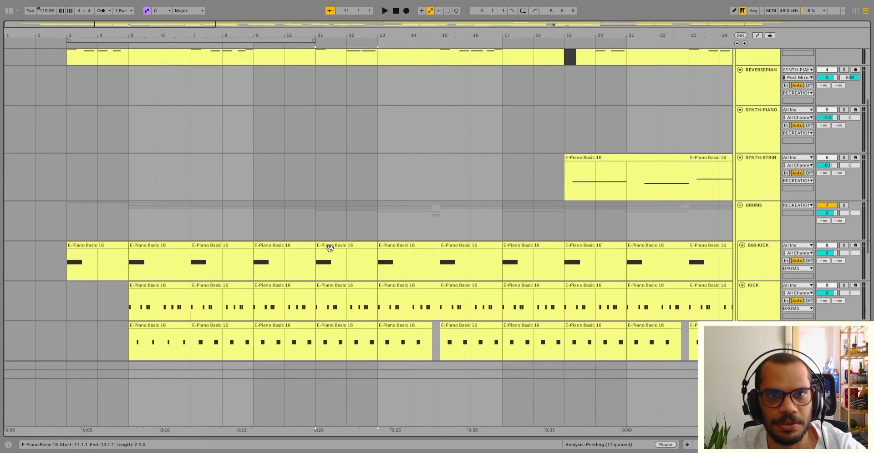
scroll(330, 248, up, 3)
drag(329, 248, 536, 132)
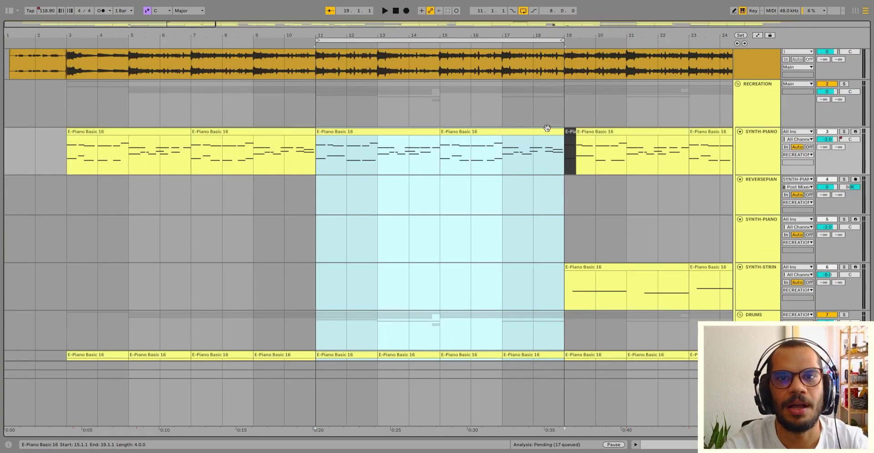
scroll(371, 166, down, 2)
scroll(366, 165, down, 5)
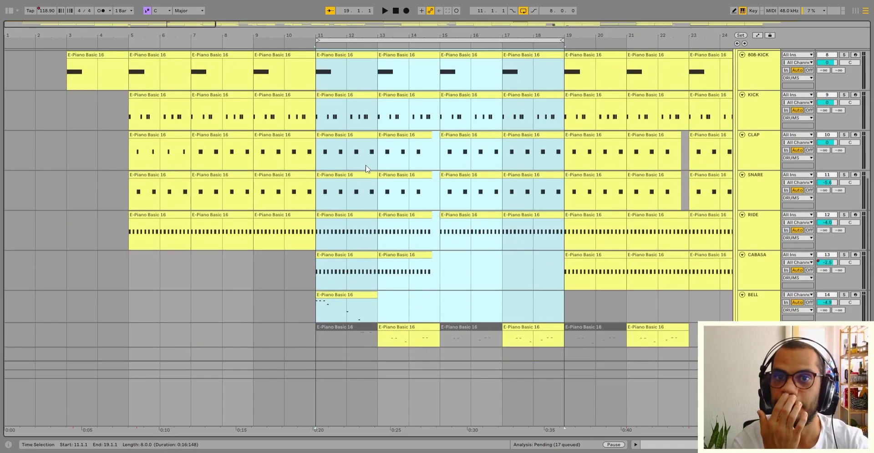
Select the BELL clip, extend the selection to CABASA and on to bar 15, and move the insert marker to bar 15 on RIDE
click(345, 307)
scroll(410, 314, up, 1)
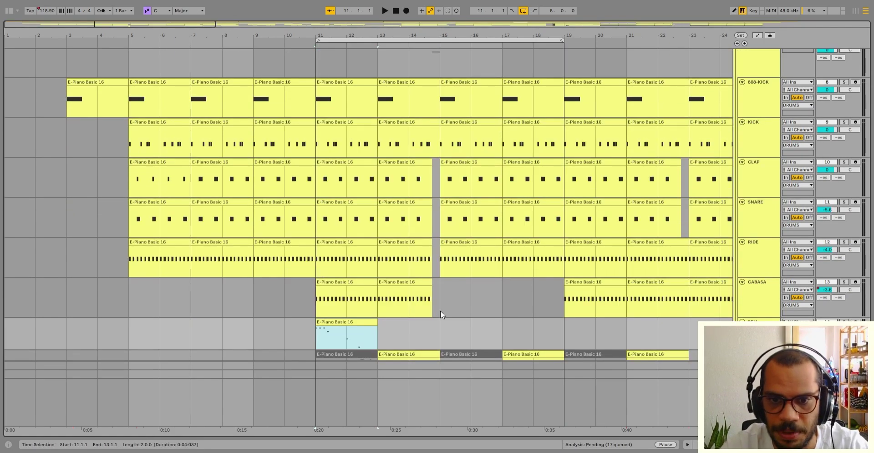
key(shift+Up)
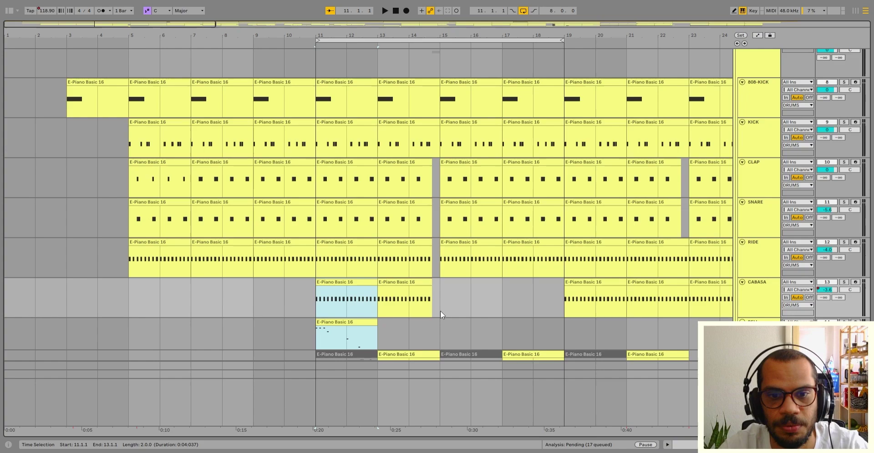
key(shift+Right)
key(shift+Right)
scroll(440, 310, up, 1)
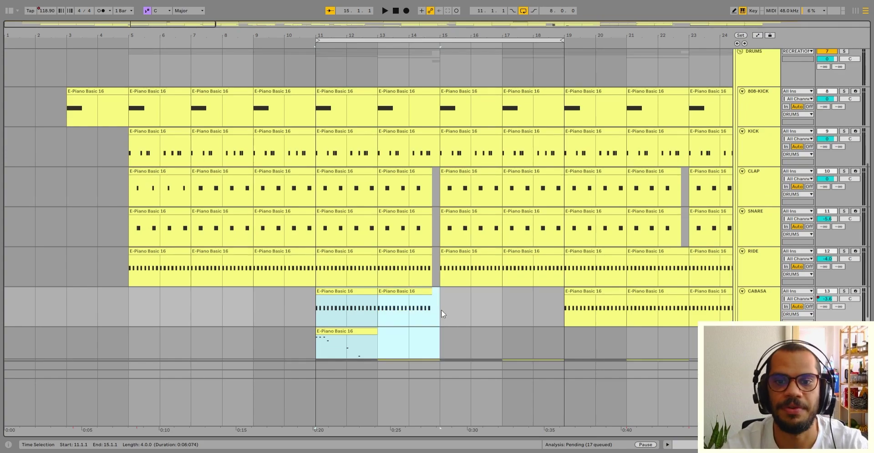
click(440, 285)
scroll(441, 287, up, 1)
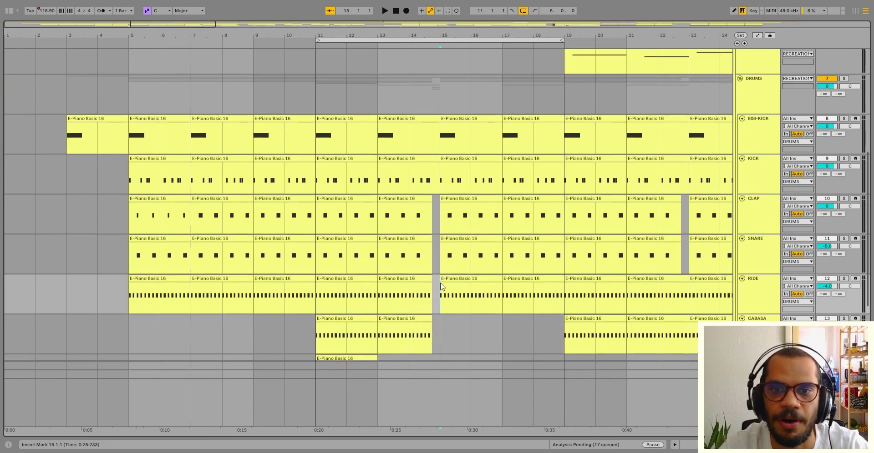
Select bar 10 to bar 11 on the RIDE track
scroll(441, 287, up, 6)
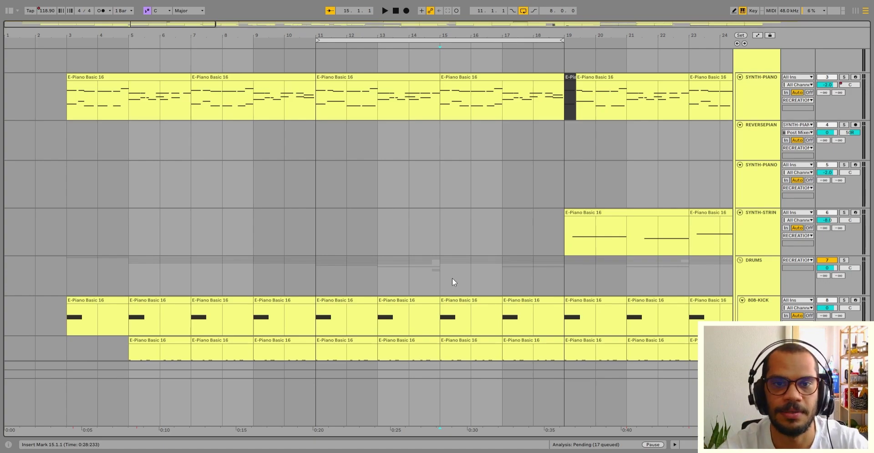
scroll(385, 230, down, 3)
scroll(334, 274, up, 1)
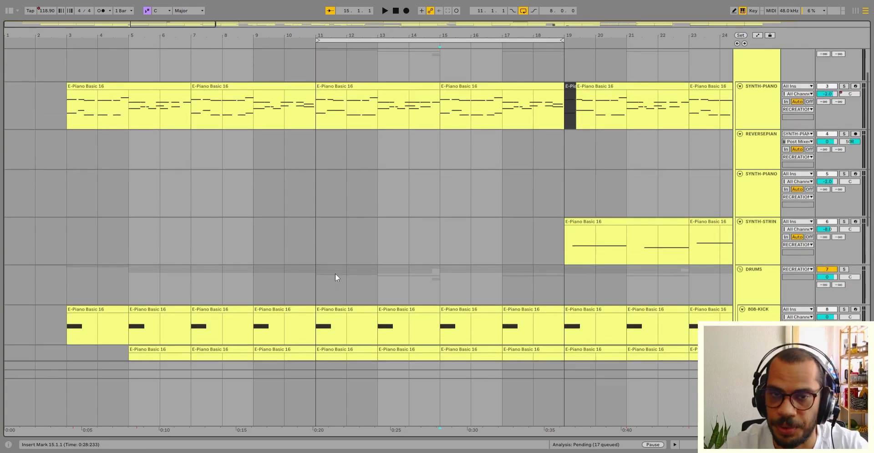
scroll(335, 273, down, 10)
scroll(312, 302, down, 2)
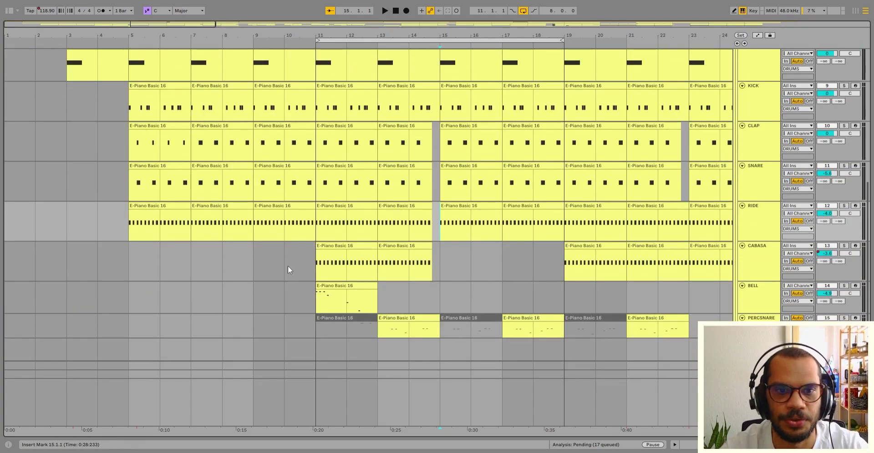
drag(287, 236, 320, 235)
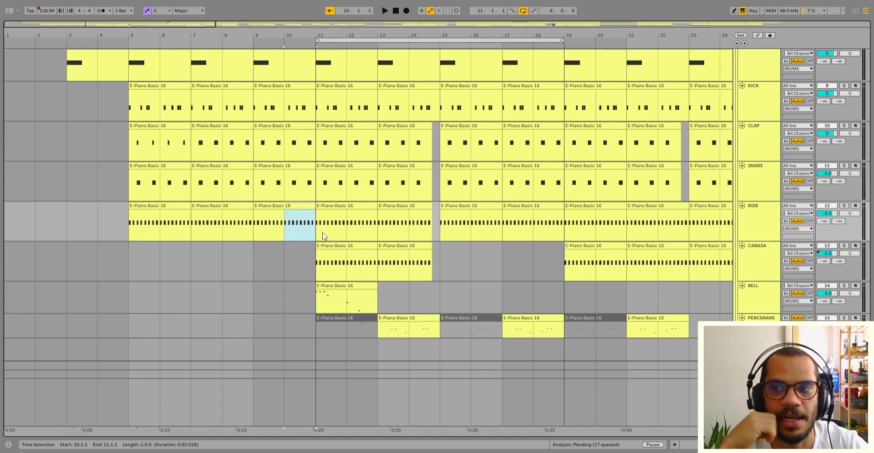
Solo the IZ-US reference track, play the arrangement from bar 10, and stop playback
scroll(299, 232, up, 4)
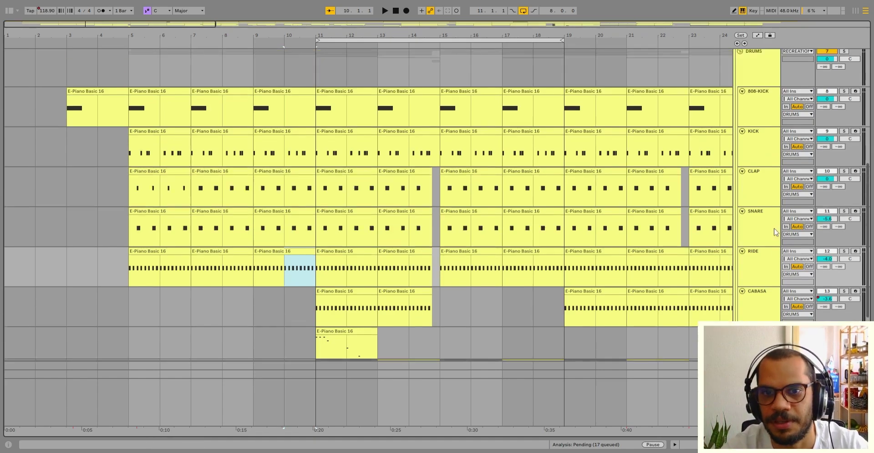
scroll(776, 233, up, 15)
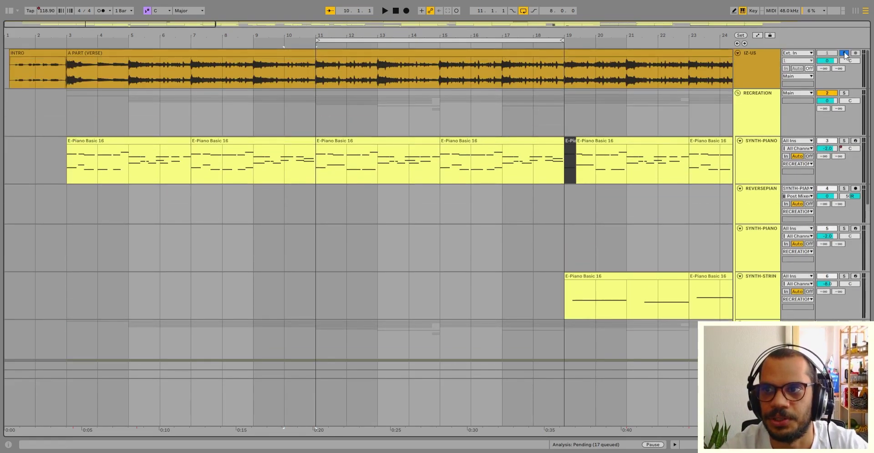
key(space)
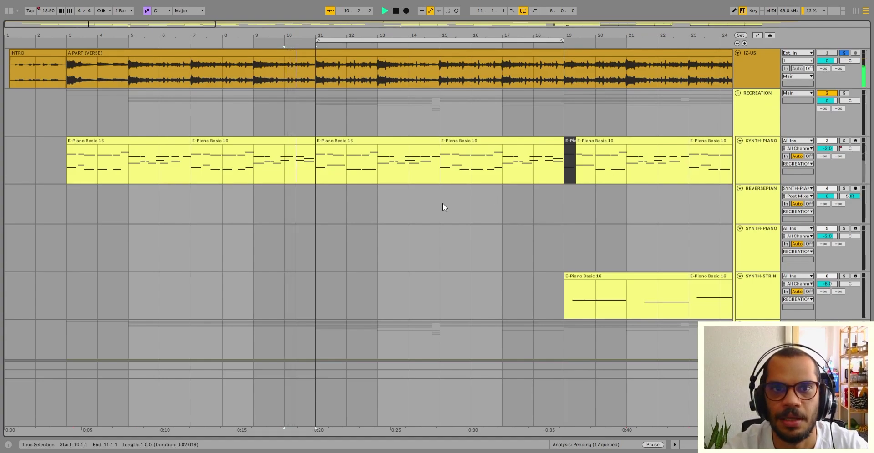
key(space)
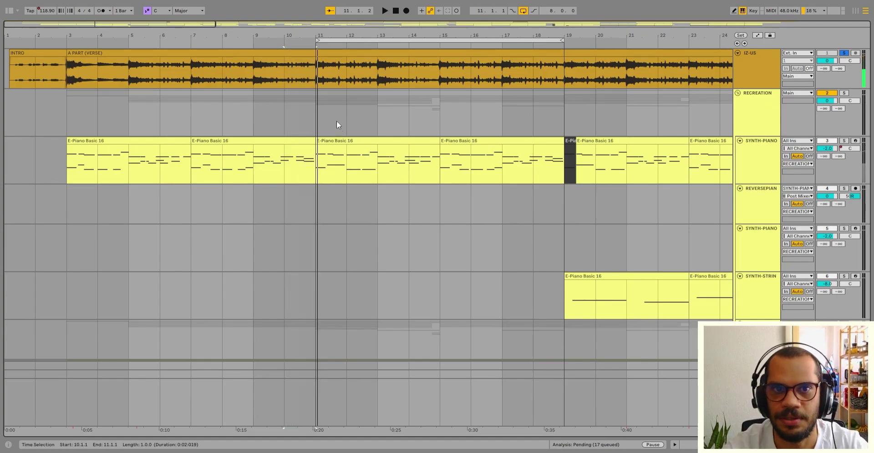
Select bar 10 on the IZ-US track, play that transition into bar 11, and stop playback
drag(286, 78, 312, 78)
key(space)
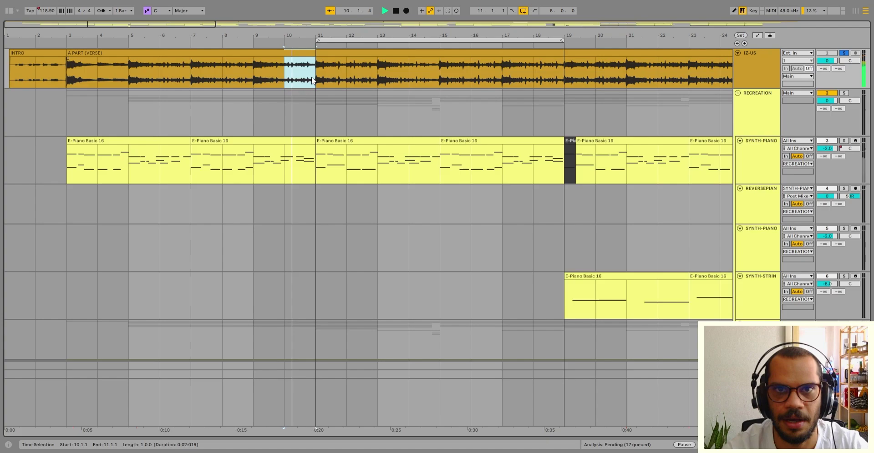
key(space)
Replay the transition from bar 10 and reselect bar 10 to bar 11 on the RIDE track
scroll(284, 162, down, 10)
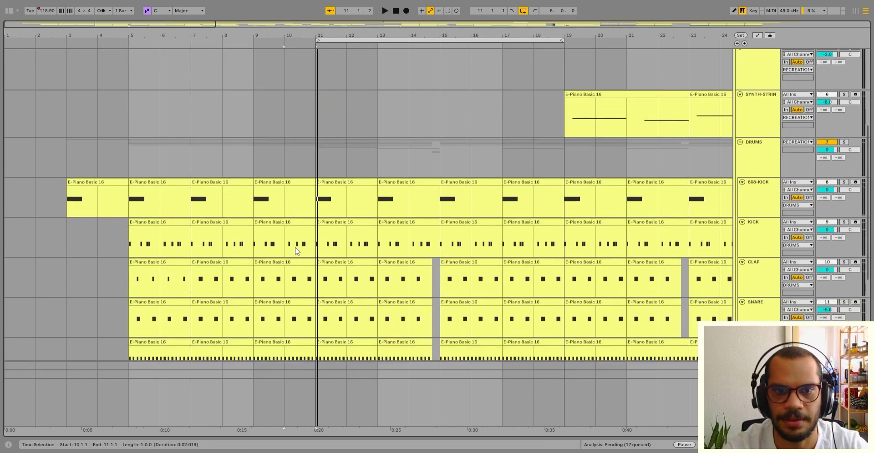
key(space)
scroll(301, 254, down, 2)
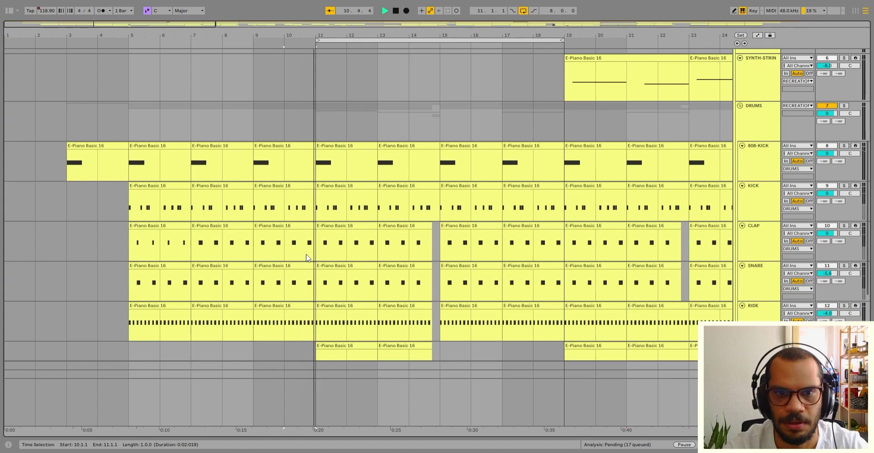
drag(300, 332, 291, 332)
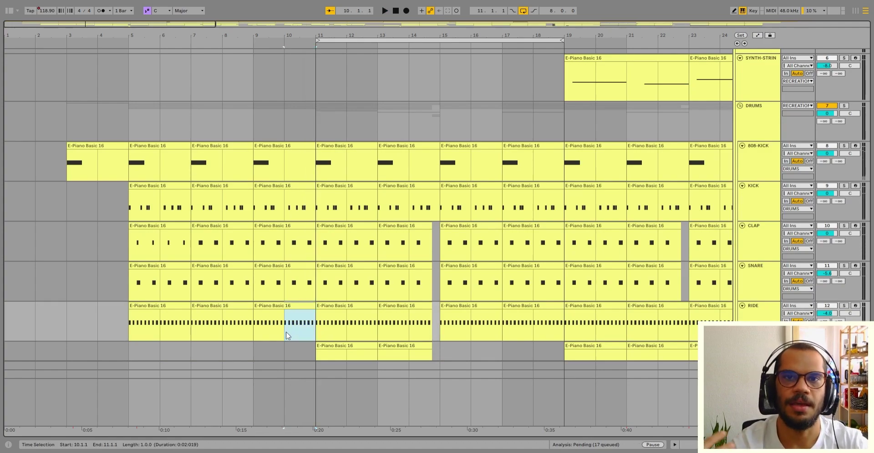
Solo the RIDE track, play the arrangement from bar 10 into bar 11, and stop playback
scroll(288, 338, down, 2)
scroll(287, 337, down, 2)
scroll(299, 237, down, 2)
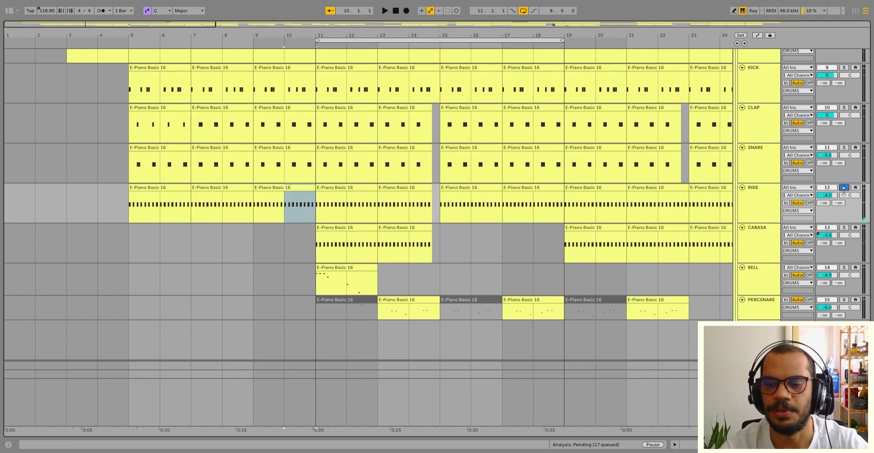
scroll(846, 191, up, 8)
scroll(852, 189, up, 10)
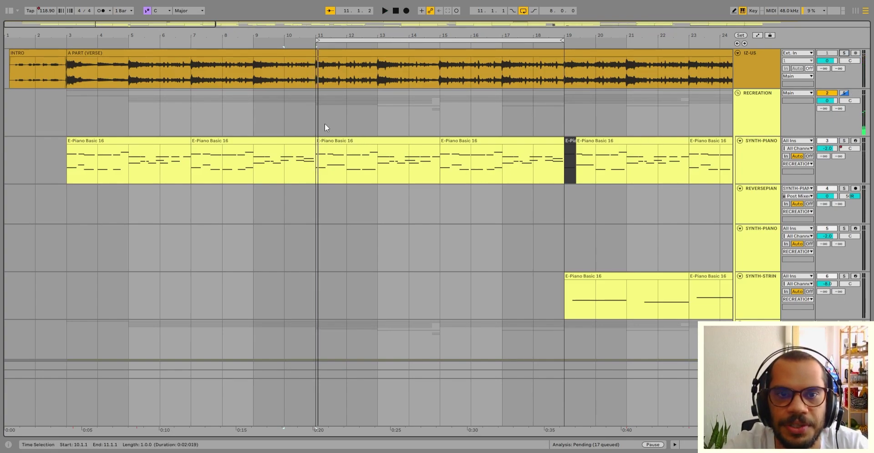
key(space)
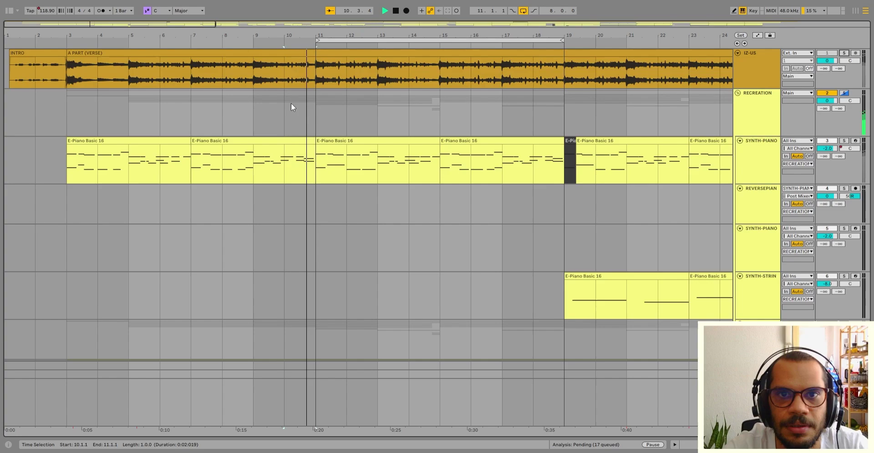
key(space)
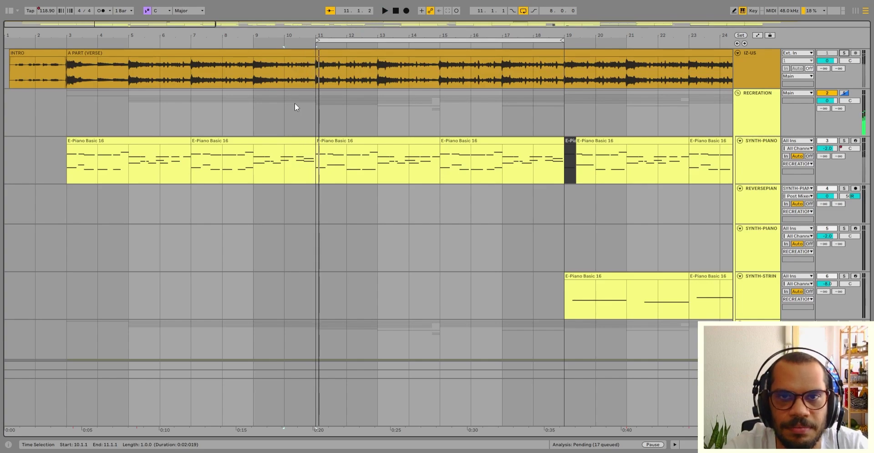
Solo the RECREATION group and audition it, and switch the solo to IZ-US to compare the same passage
click(843, 93)
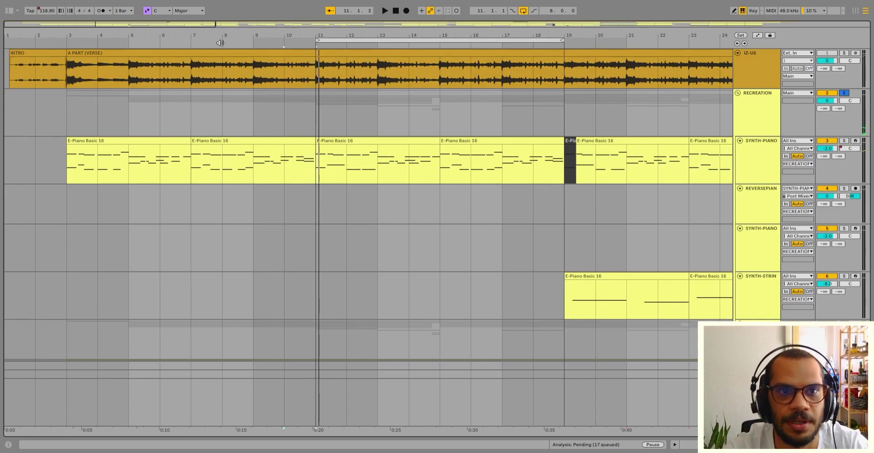
click(222, 42)
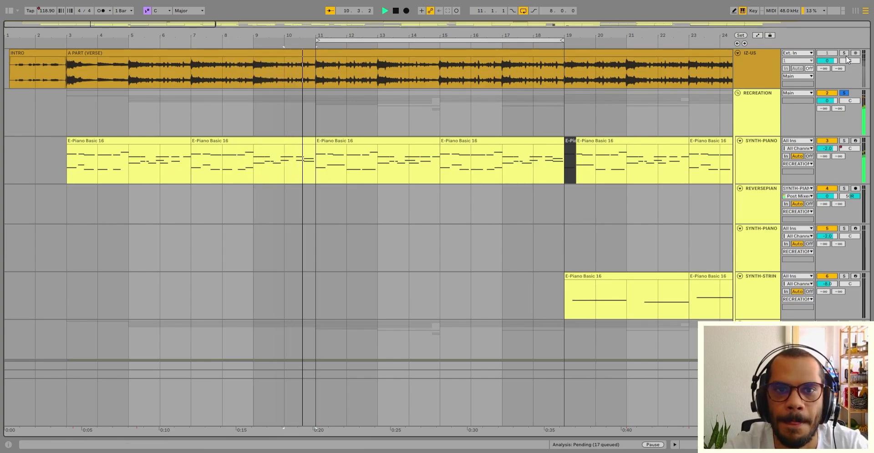
click(844, 53)
key(space)
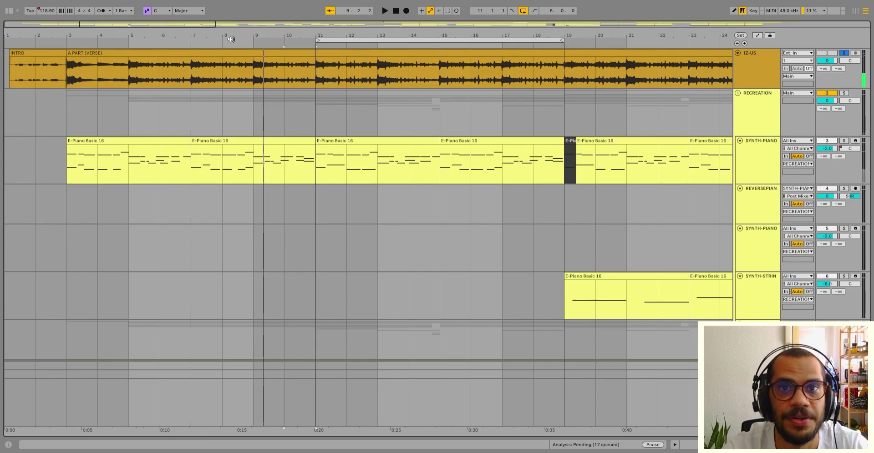
key(space)
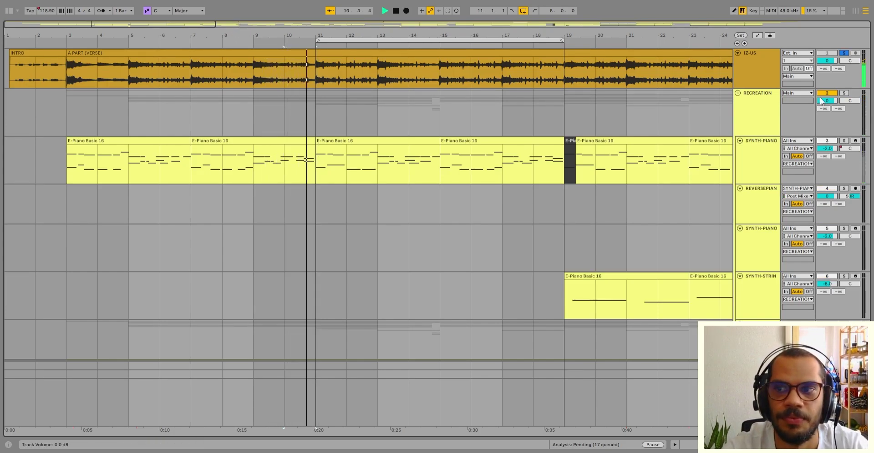
key(space)
Solo RECREATION and IZ-US together, play both from bar 10, and stop playback
click(844, 93)
click(844, 53)
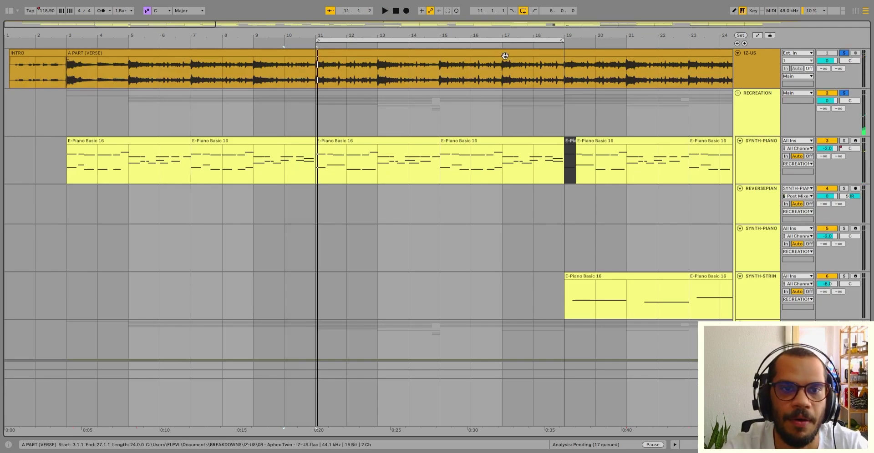
key(space)
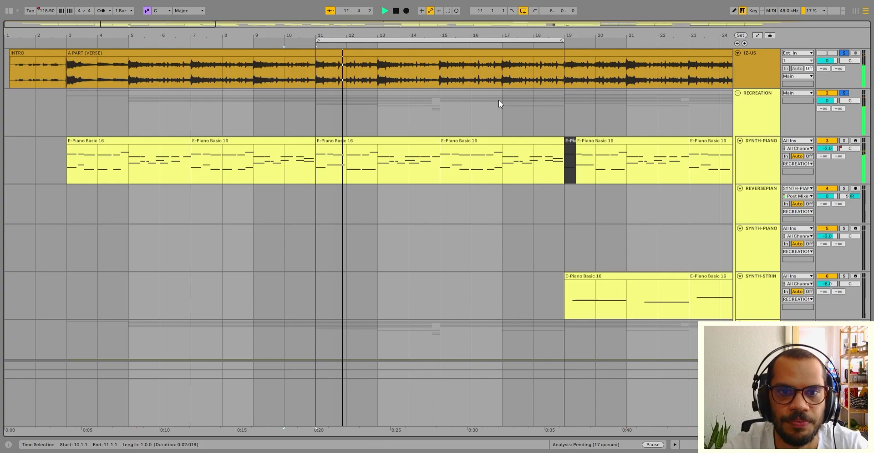
key(space)
Select the two SYNTH-PIANO clips spanning bar 11 to bar 19
click(374, 151)
scroll(503, 171, down, 2)
scroll(502, 170, right, 3)
shift+click(414, 107)
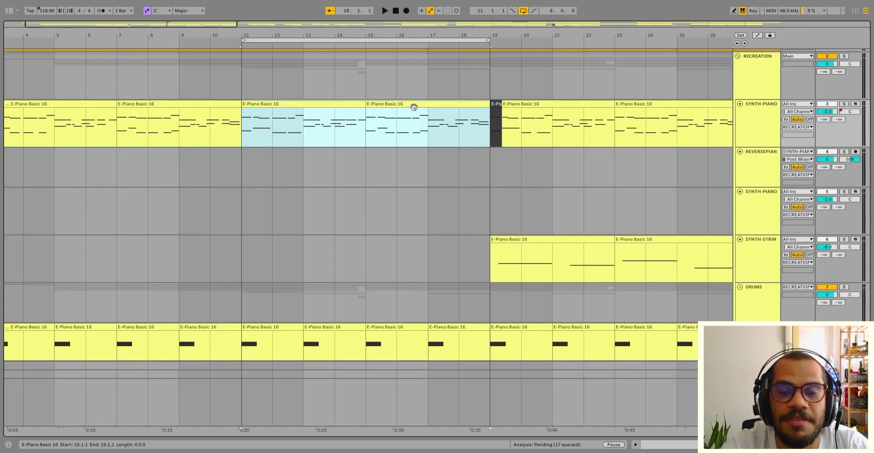
Select the 808-KICK and KICK clips at bar 11, and select the KICK clip at bar 17
scroll(285, 131, down, 10)
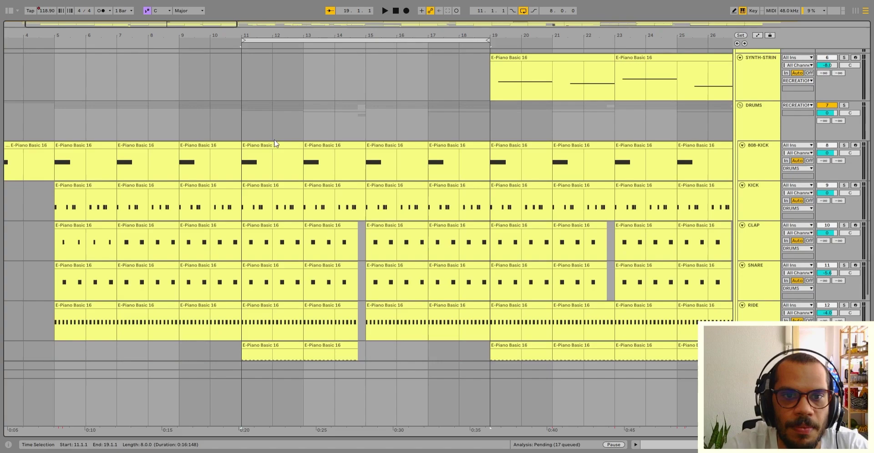
click(275, 142)
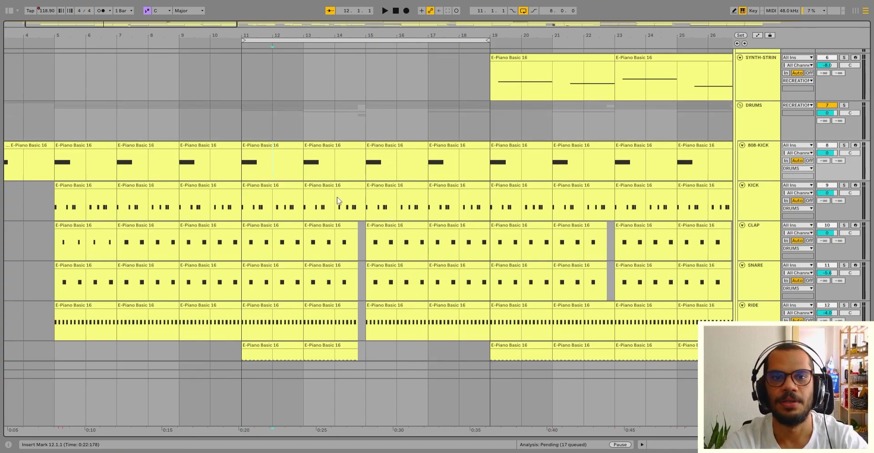
shift+click(294, 186)
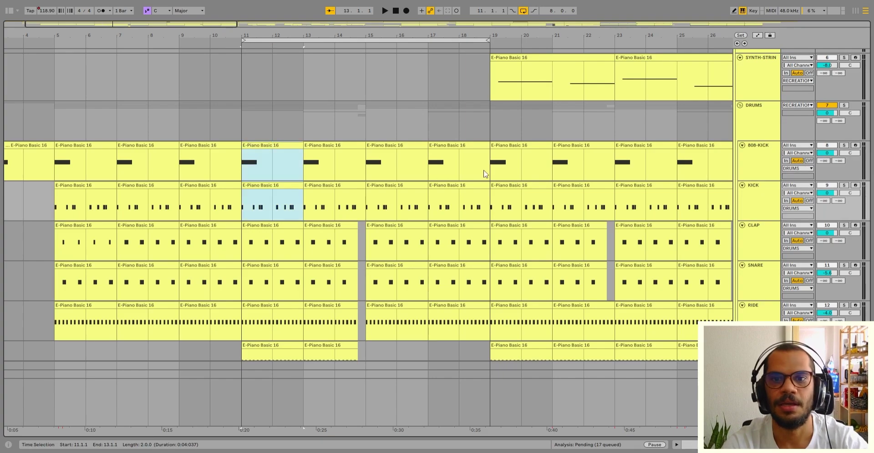
click(470, 184)
Select the one-beat gap at 14.4 before bar 15 across the CLAP, SNARE, RIDE and CABASA tracks
scroll(470, 186, down, 3)
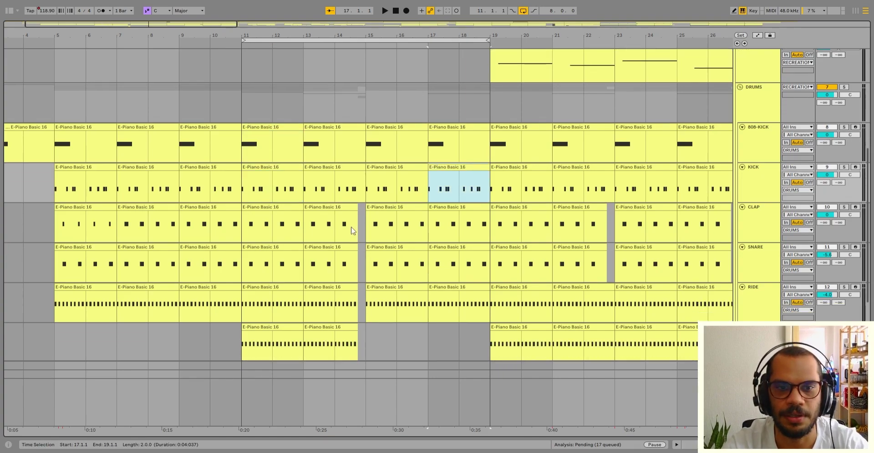
drag(362, 268, 364, 157)
scroll(363, 157, down, 2)
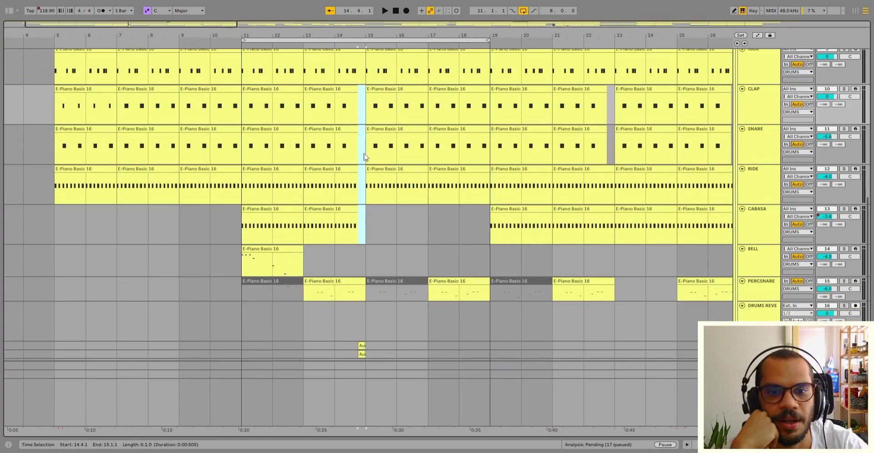
scroll(364, 157, up, 3)
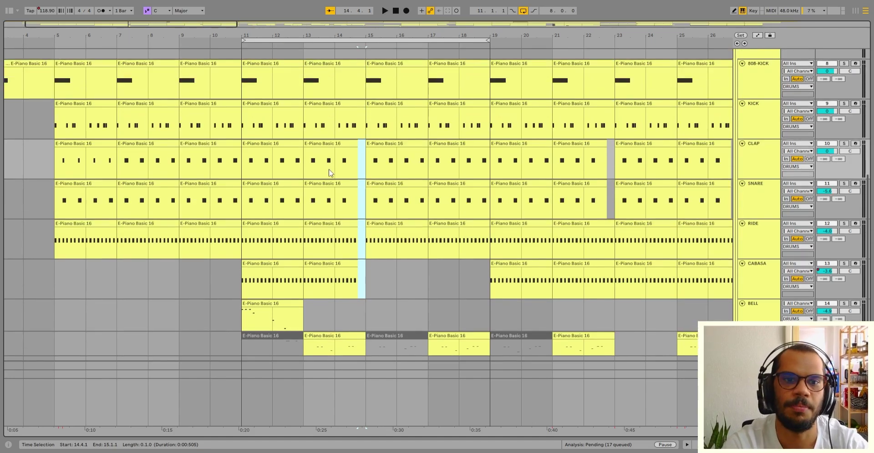
scroll(240, 174, down, 2)
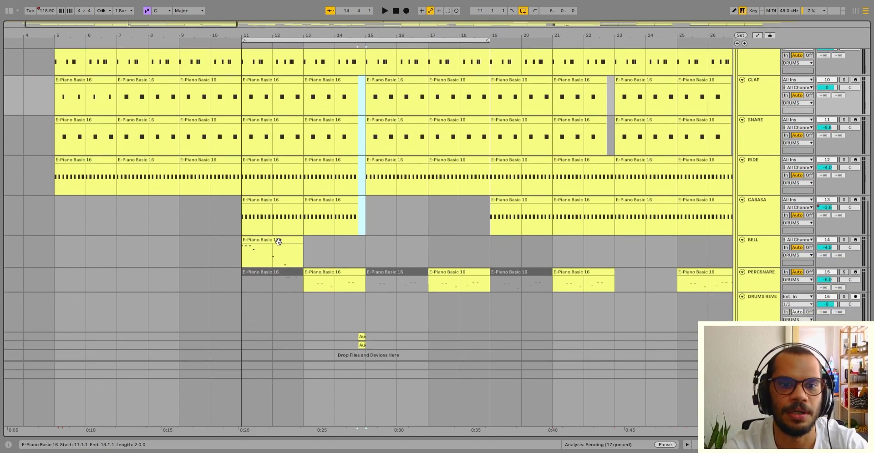
Select in turn the bar 11 BELL clip, the CABASA clips at bars 13 and 11, and the bar 13 PERCSNARE clip
click(278, 241)
click(322, 203)
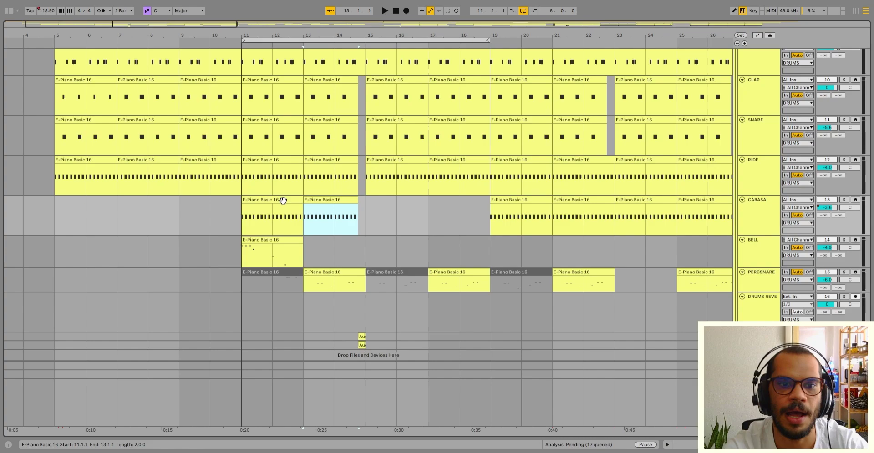
click(273, 214)
click(359, 272)
scroll(199, 261, up, 1)
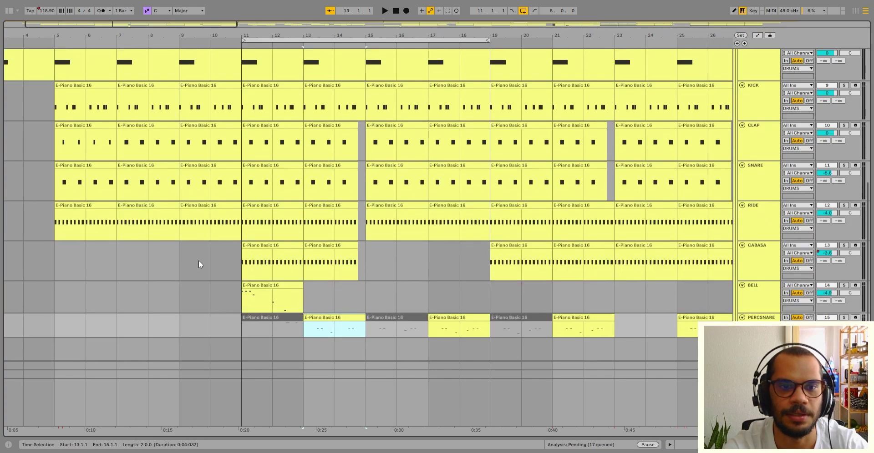
Place the insert marker at bar 10 on the CABASA track and play the arrangement from there
click(201, 264)
scroll(436, 239, up, 5)
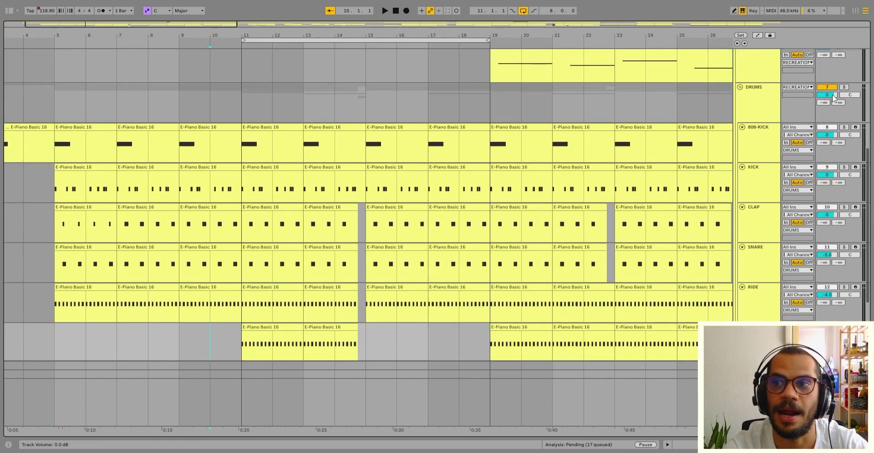
scroll(841, 101, up, 2)
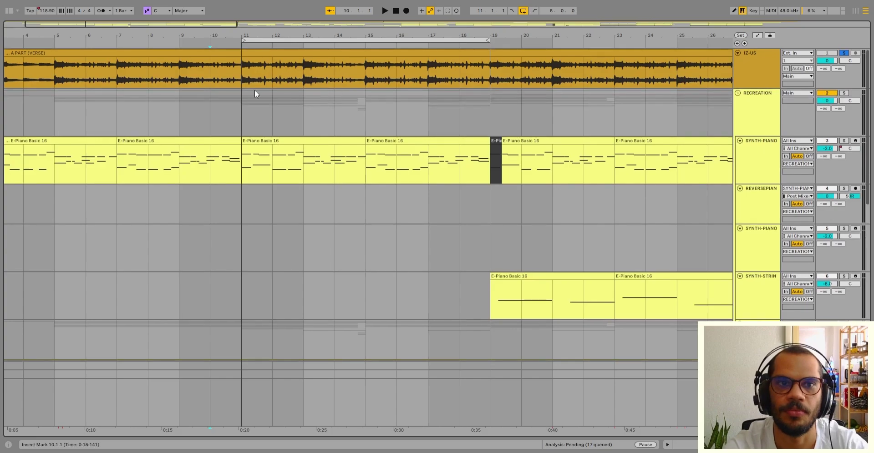
scroll(176, 68, left, 3)
scroll(223, 95, down, 1)
key(space)
scroll(283, 123, down, 3)
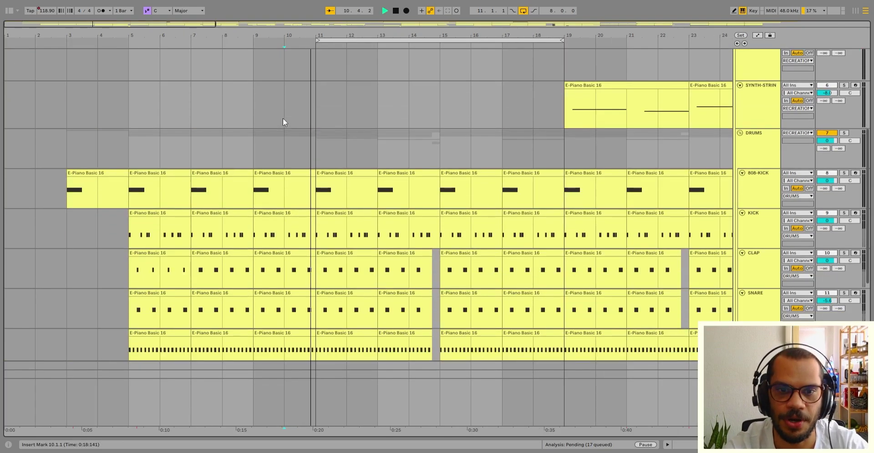
Select the PERCSNARE clips from bar 11 to 15, loop that four-bar range, and stop playback
scroll(304, 133, down, 3)
scroll(350, 211, down, 2)
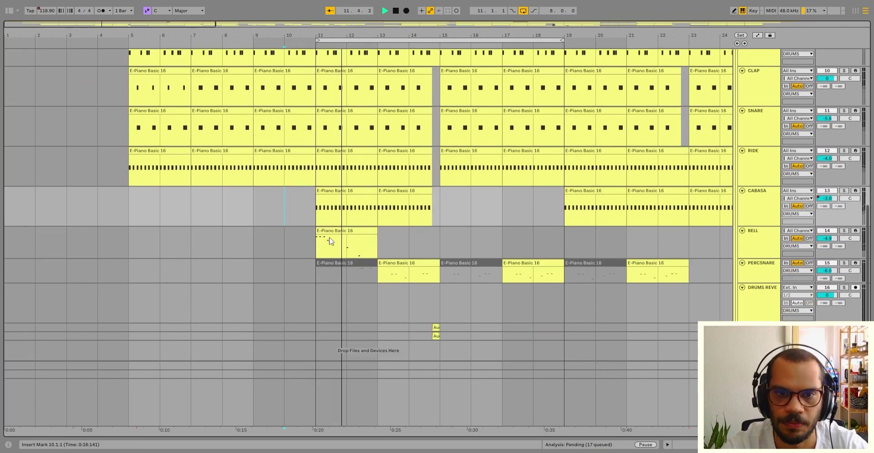
click(411, 263)
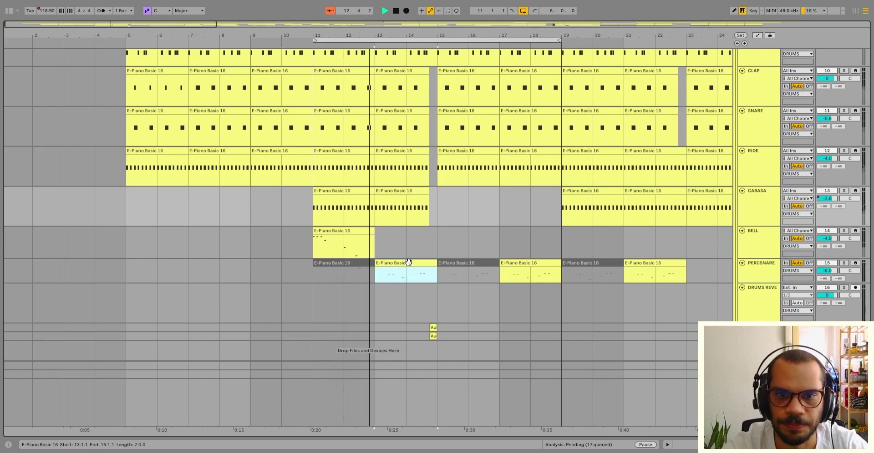
shift+click(321, 263)
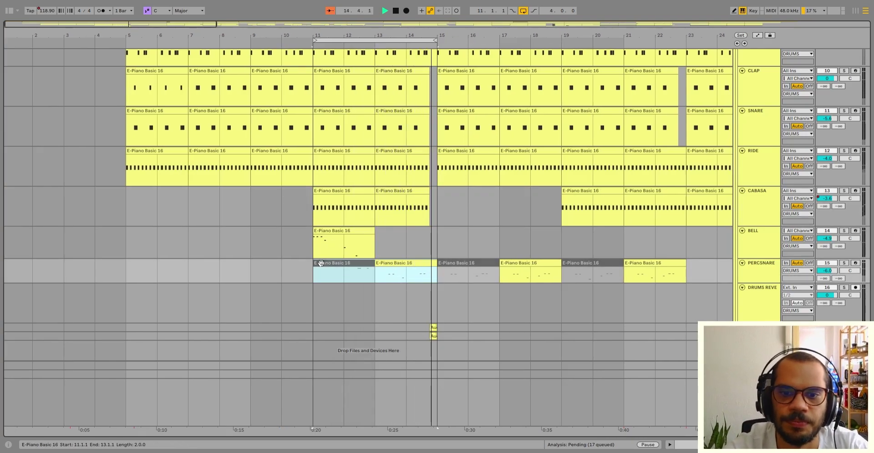
key(space)
Open the notes of the bar 11 BELL clip and give the arrangement slightly more height above the note editor
scroll(321, 263, up, 2)
click(337, 277)
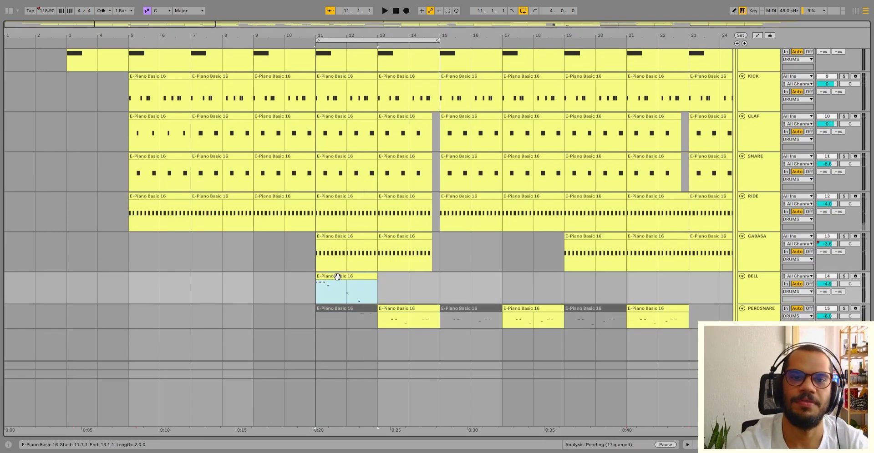
double_click(337, 277)
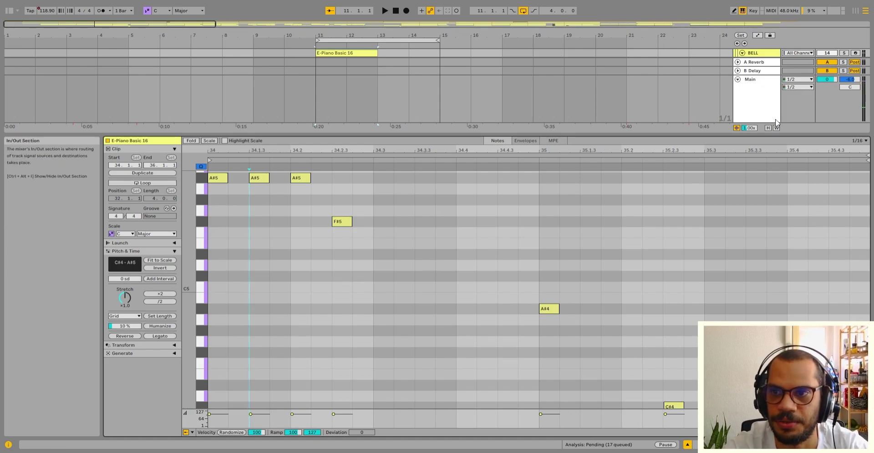
drag(754, 142, 754, 158)
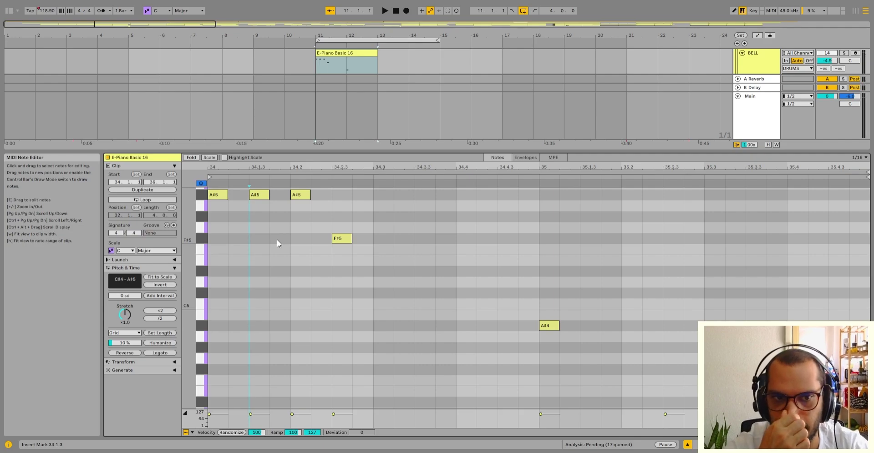
Select in turn the three opening A#5 notes, the A#4 note and the C#4 note of the BELL clip
click(294, 213)
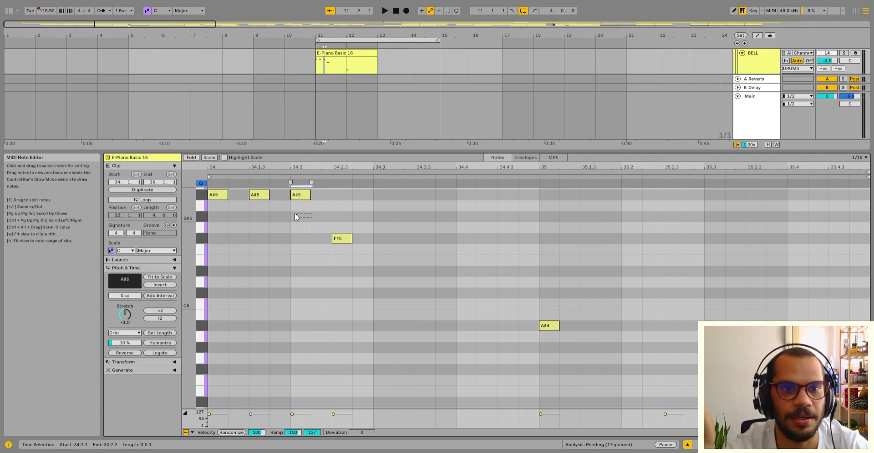
drag(219, 200, 217, 198)
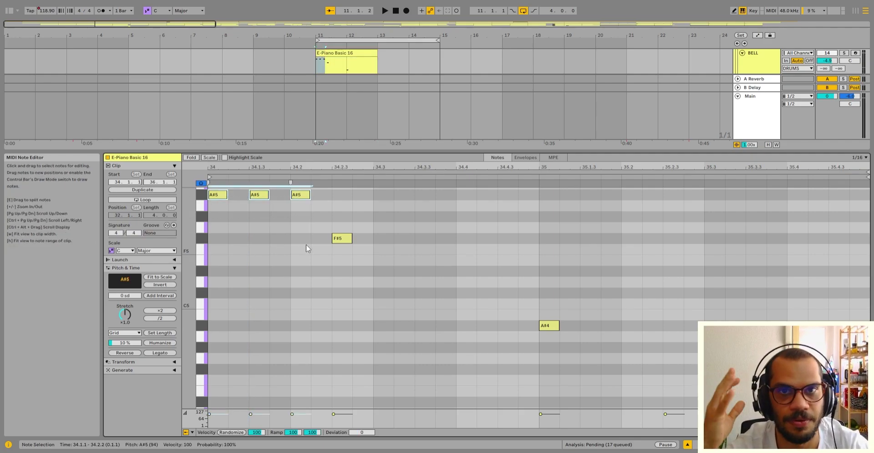
scroll(318, 251, down, 2)
drag(516, 273, 564, 305)
scroll(569, 303, down, 3)
drag(658, 312, 673, 356)
scroll(673, 356, up, 7)
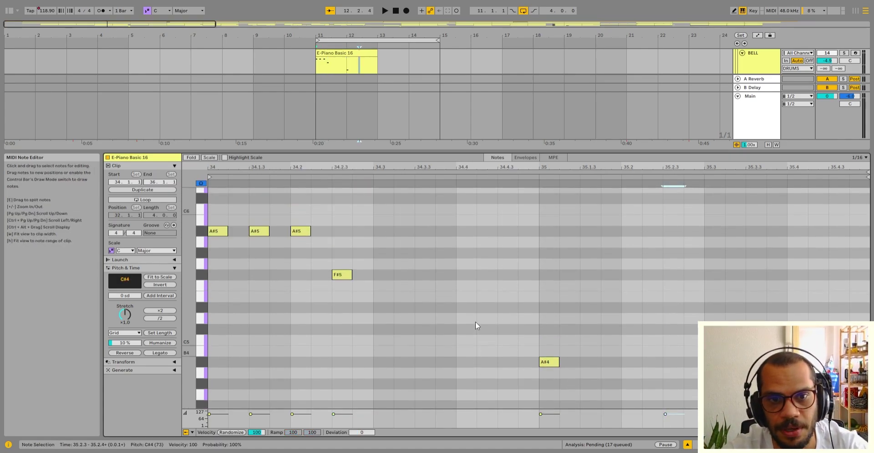
click(475, 321)
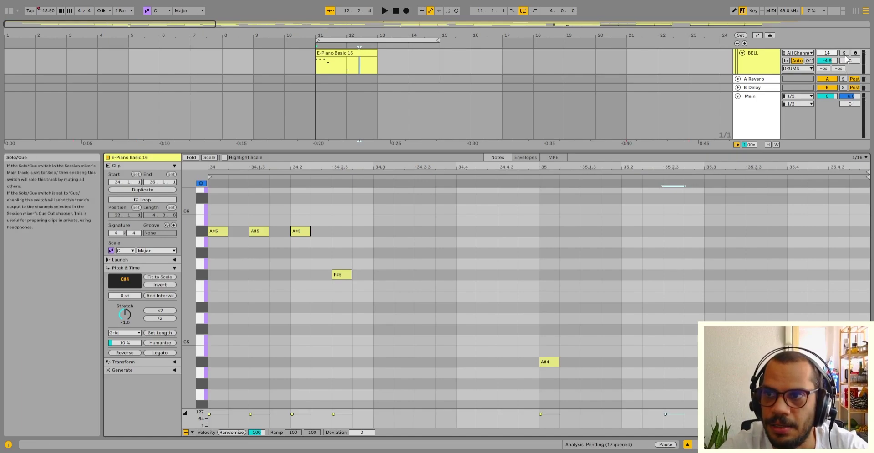
Solo the BELL track, play its clip from bar 11 while viewing the notes, and stop playback
click(843, 53)
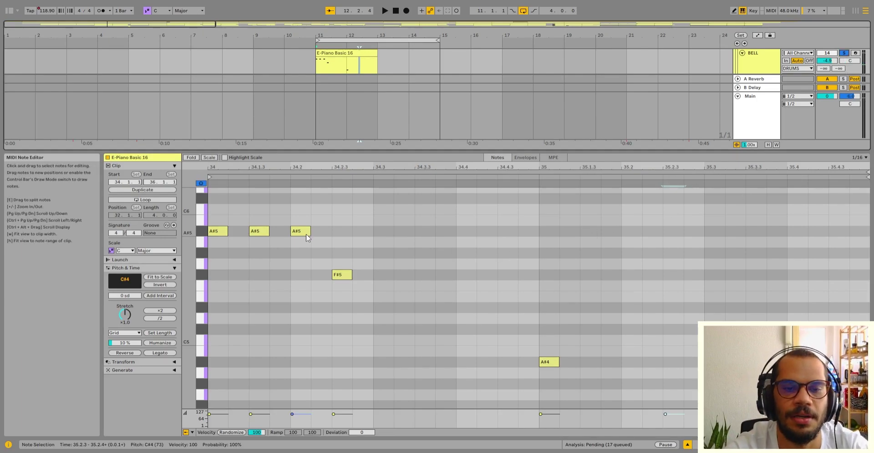
click(371, 55)
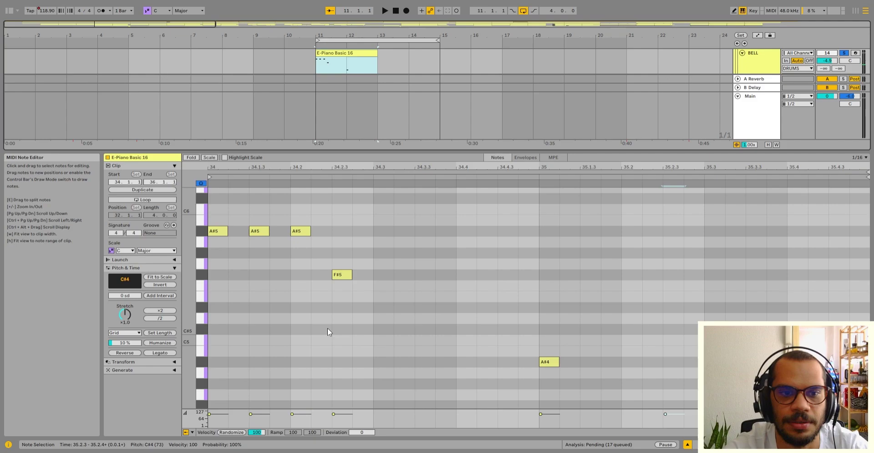
key(space)
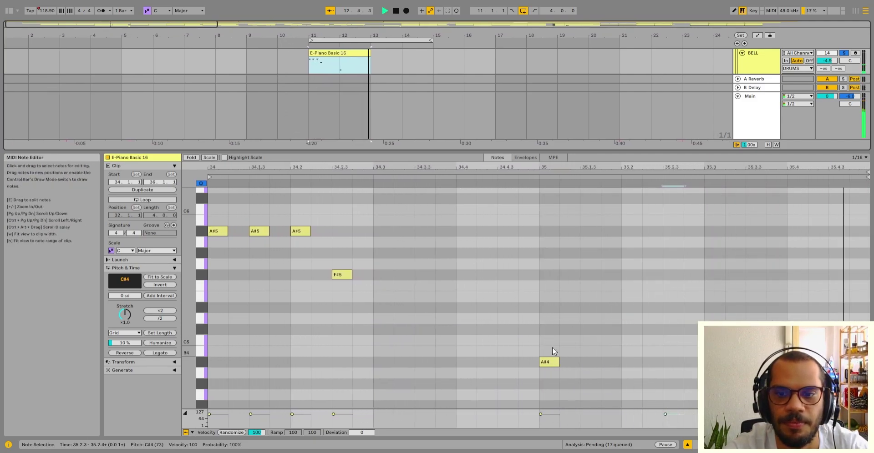
scroll(552, 347, down, 5)
scroll(556, 350, up, 3)
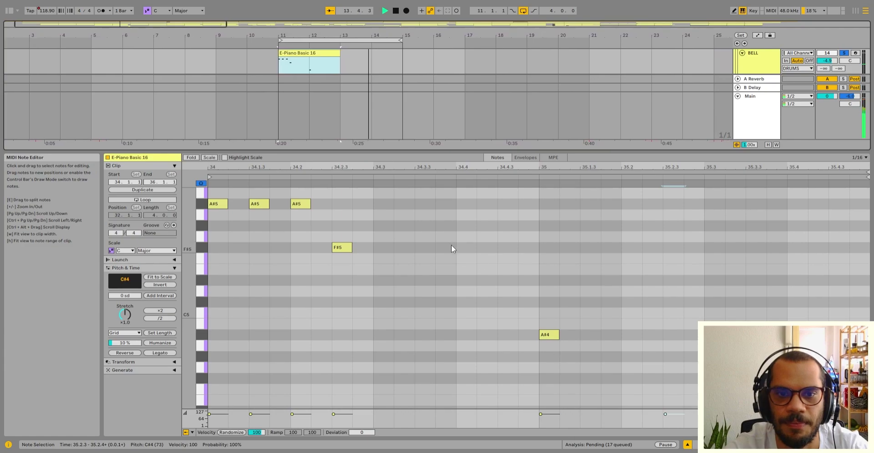
scroll(407, 249, down, 3)
key(space)
Select the repeated A#5 notes at the start of the BELL clip, and select its closing C#4 note
scroll(364, 274, up, 2)
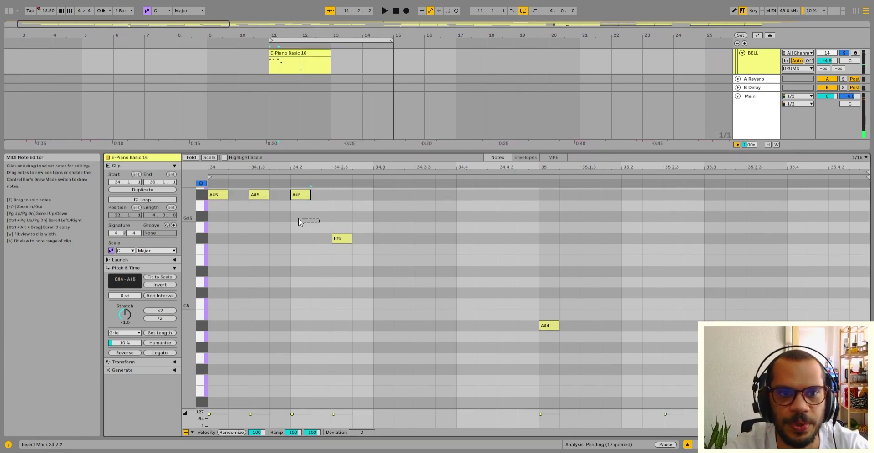
drag(302, 220, 221, 194)
scroll(574, 299, down, 5)
scroll(626, 298, down, 3)
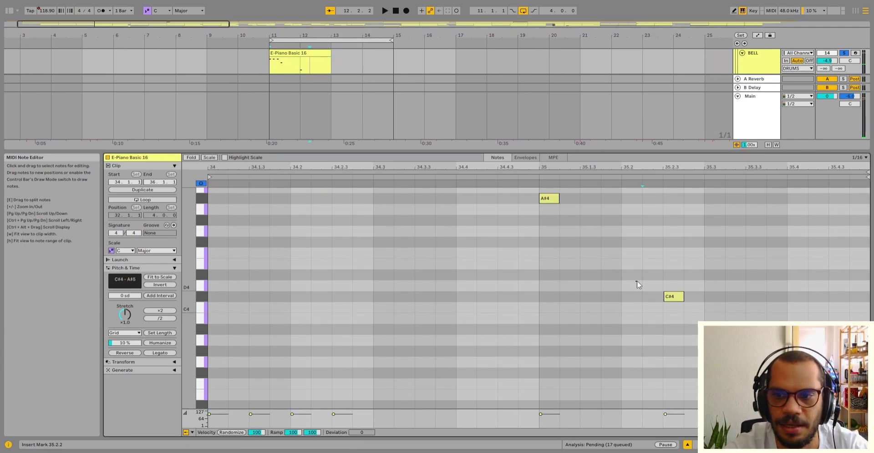
click(680, 297)
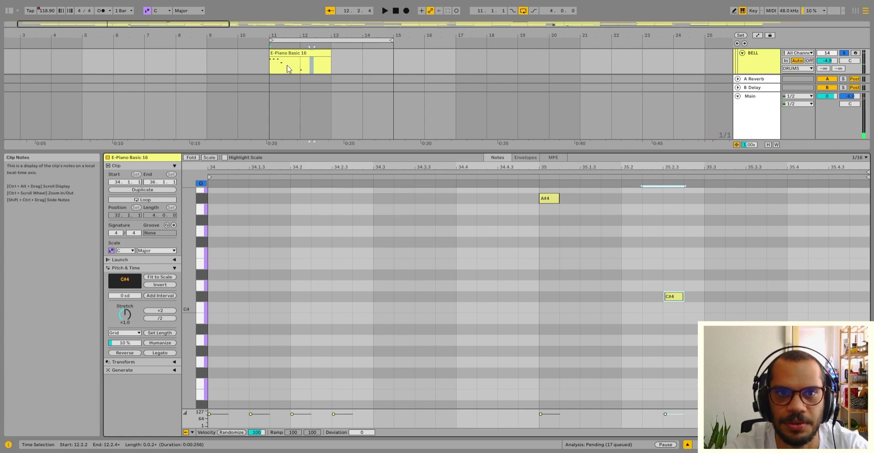
Enlarge the arrangement area above the clip view and play the soloed BELL track from bar 12
click(749, 76)
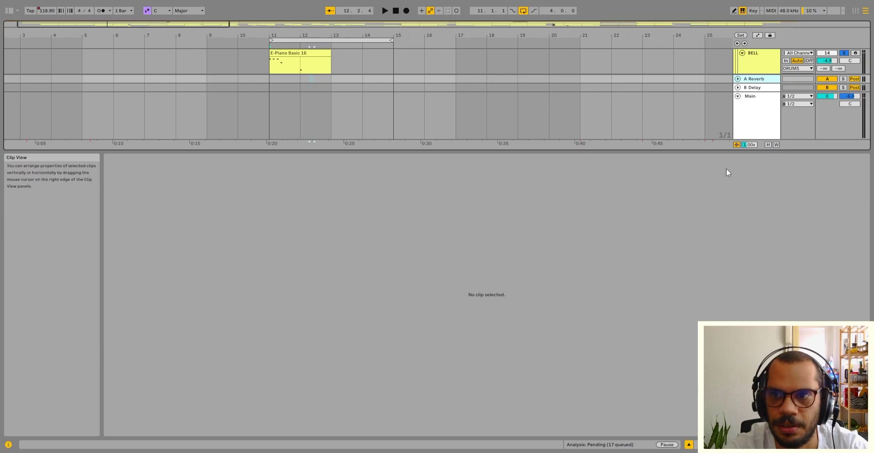
drag(721, 152, 721, 229)
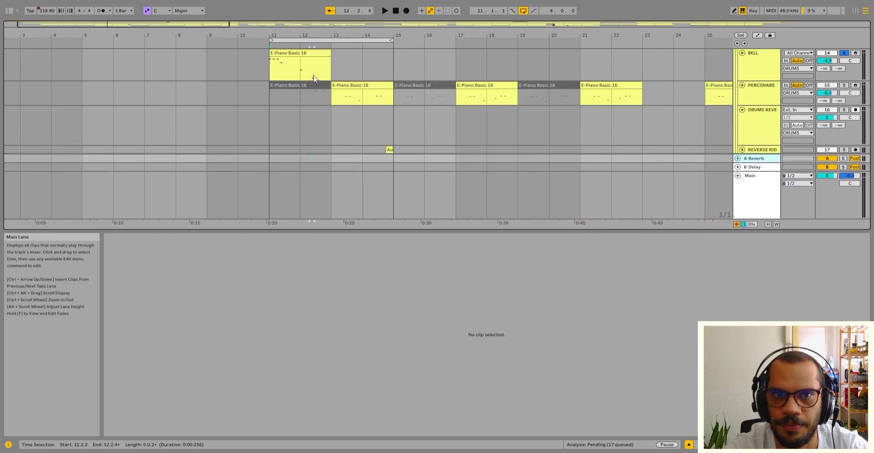
click(313, 61)
scroll(348, 297, up, 3)
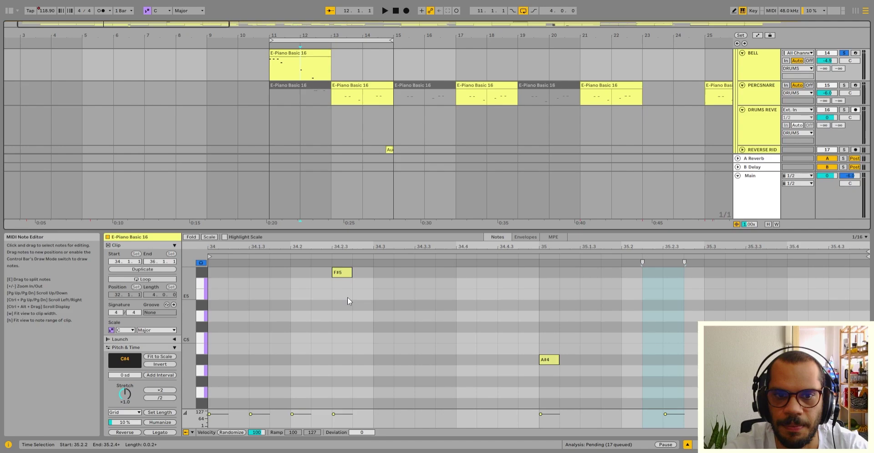
key(space)
scroll(357, 210, up, 1)
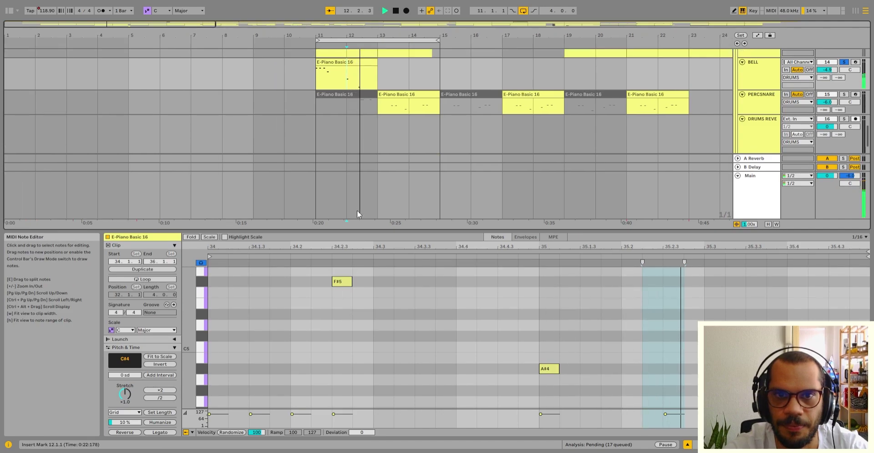
Replay the bar 11 BELL clip soloed, and play it again in the full mix with the BELL solo off
click(348, 62)
key(space)
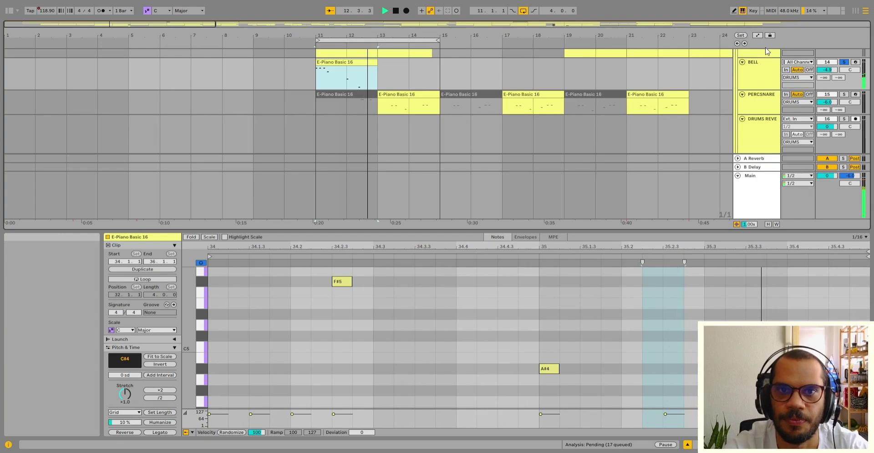
click(843, 63)
key(space)
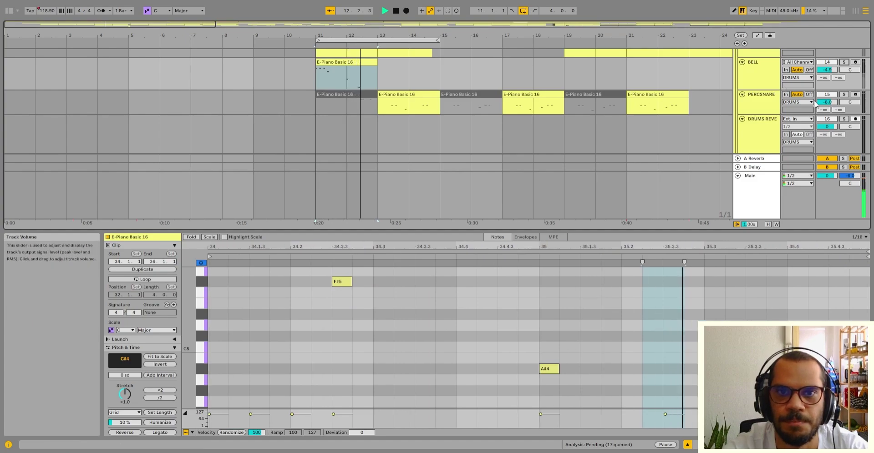
Stop playback, rename the CABASA track TAMBOURINE, and view the notes of its bar 11 clip
scroll(444, 89, up, 2)
click(336, 75)
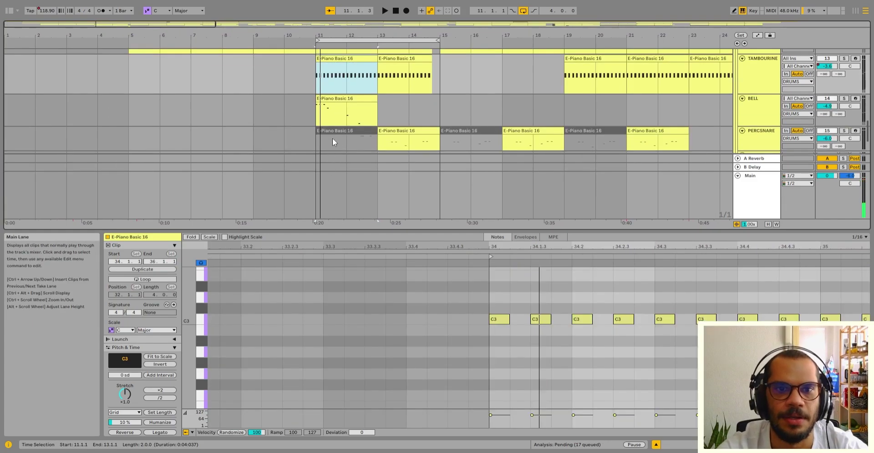
key(space)
click(320, 101)
click(328, 78)
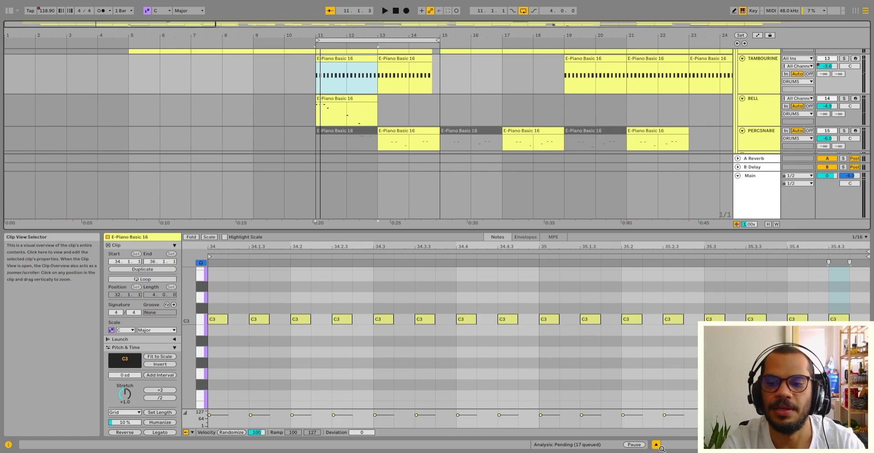
Hide the clip view and select the TAMBOURINE track
click(656, 447)
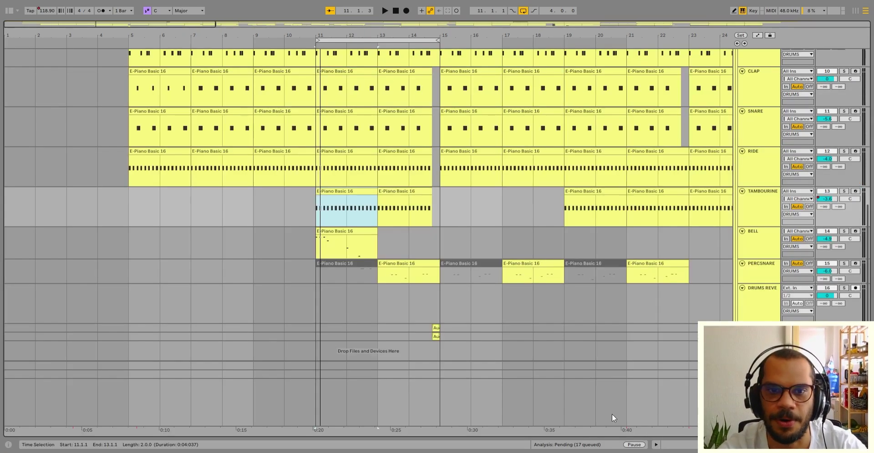
scroll(758, 254, up, 2)
click(758, 255)
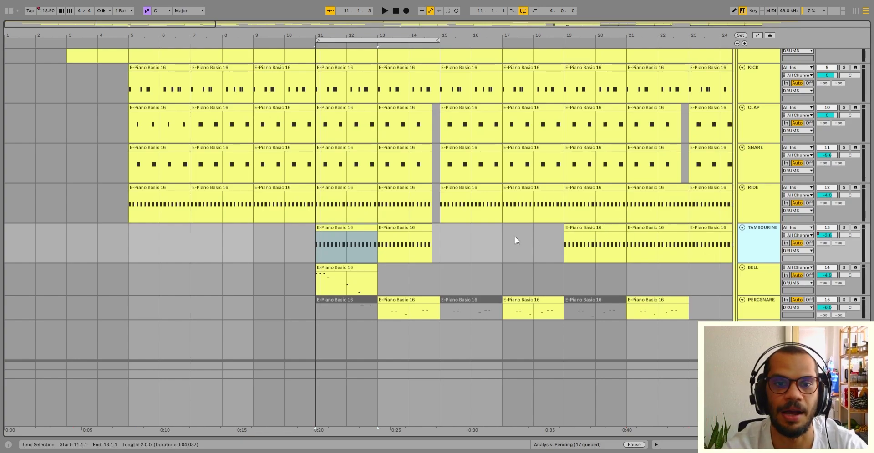
Play the soloed original IZ-US track from bar 10 while following the drum clips of the recreation
click(296, 240)
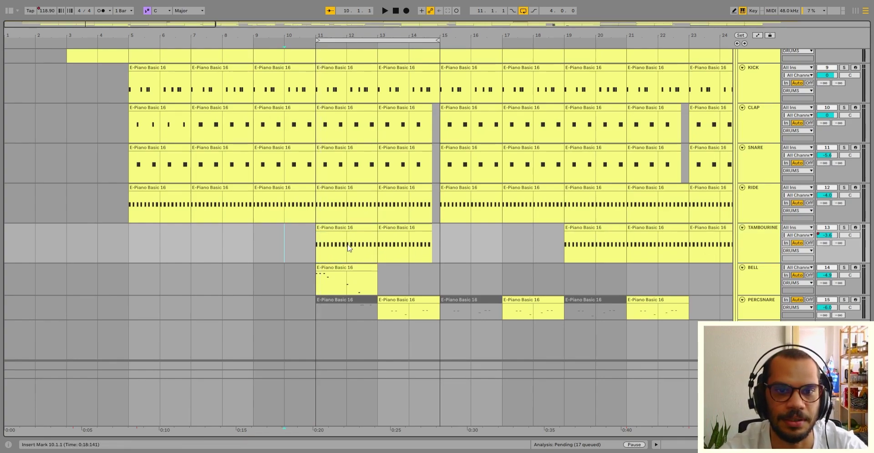
scroll(348, 248, up, 2)
scroll(347, 243, up, 10)
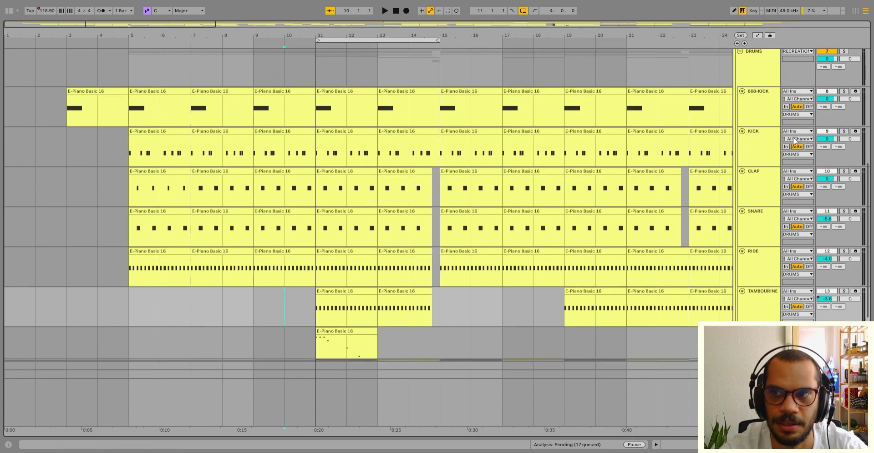
scroll(669, 106, up, 5)
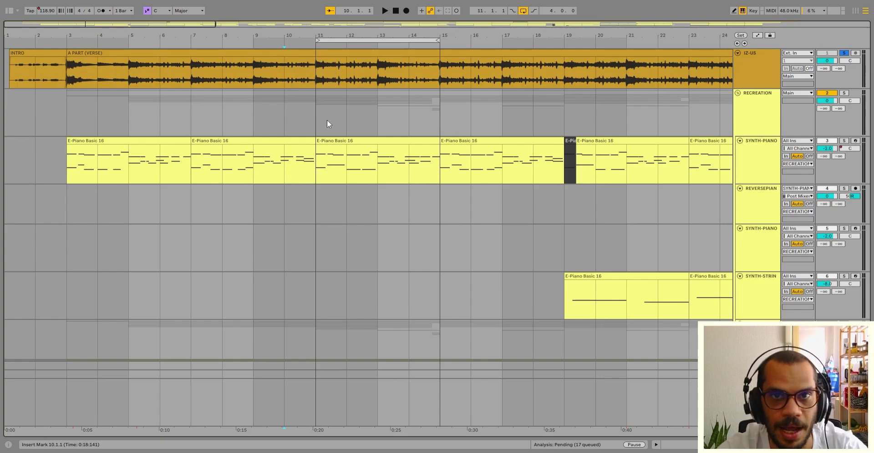
scroll(318, 119, down, 1)
scroll(318, 119, down, 12)
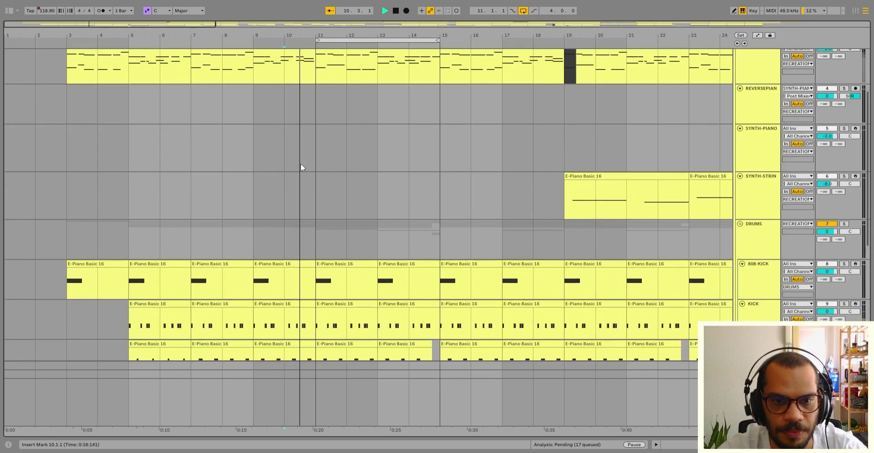
scroll(300, 166, down, 1)
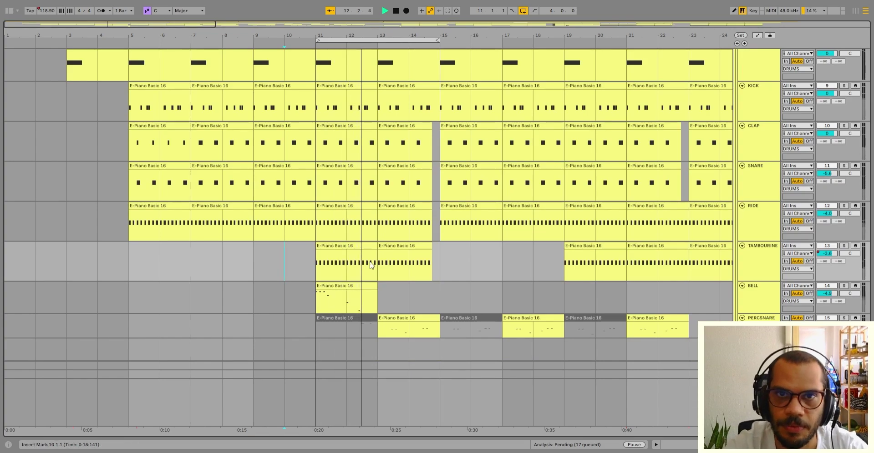
scroll(346, 227, right, 1)
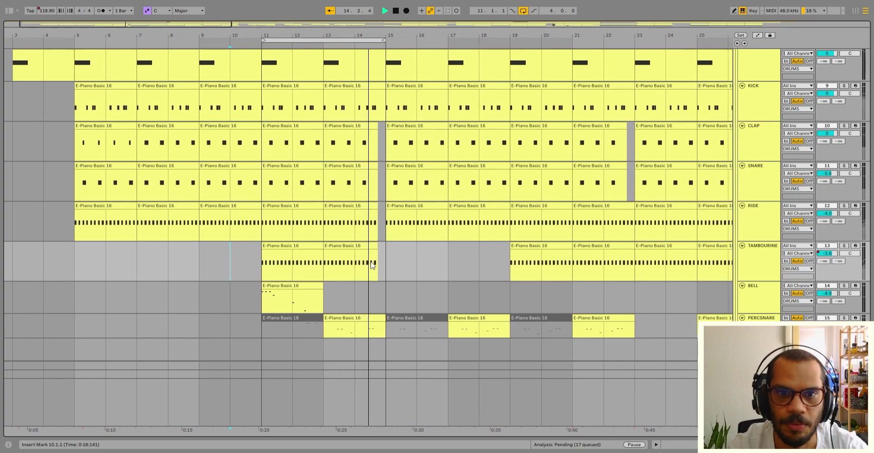
Restart playback from bar 13 on the TAMBOURINE track
key(space)
click(363, 259)
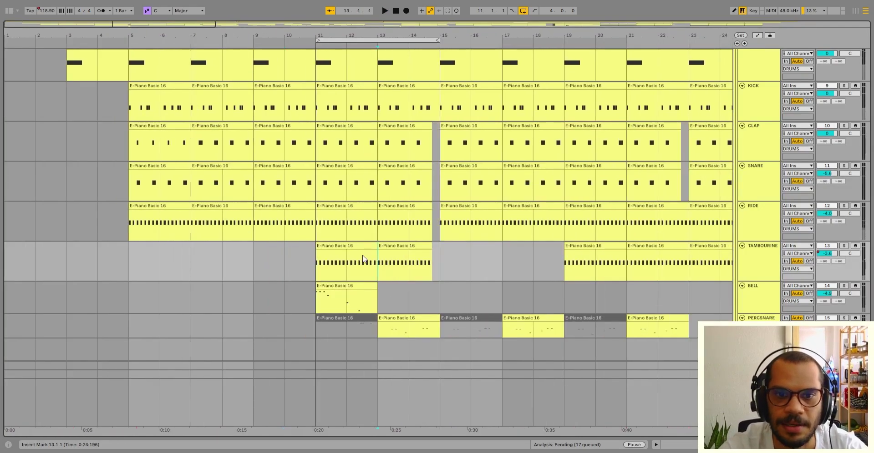
key(space)
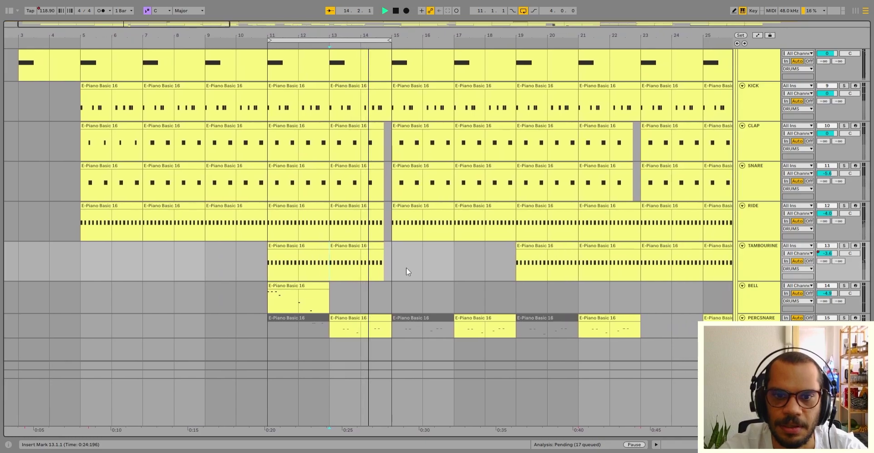
Solo the TAMBOURINE track and play it, restarting playback from bar 10
key(space)
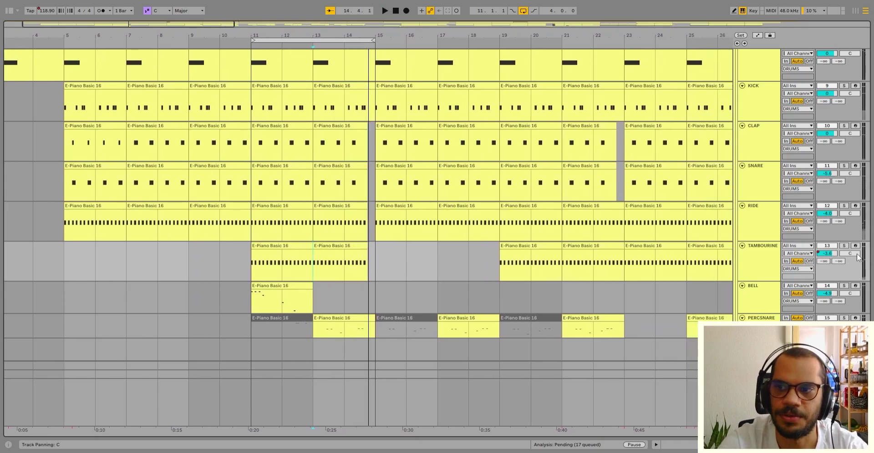
key(space)
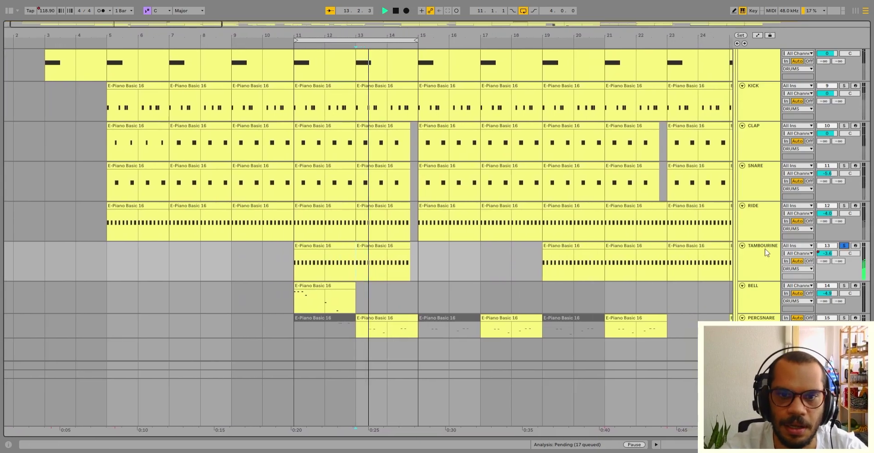
click(259, 260)
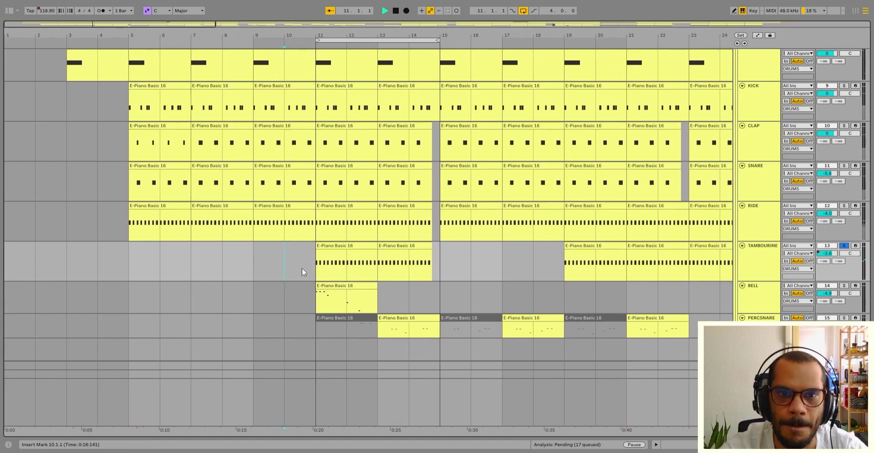
key(space)
key(space)
Turn off the TAMBOURINE track's solo to hear the part within the full mix
click(845, 246)
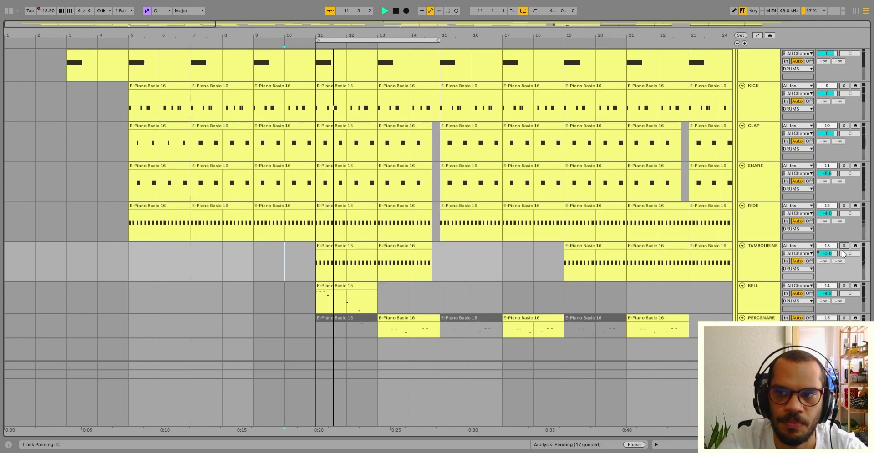
click(843, 246)
click(843, 246)
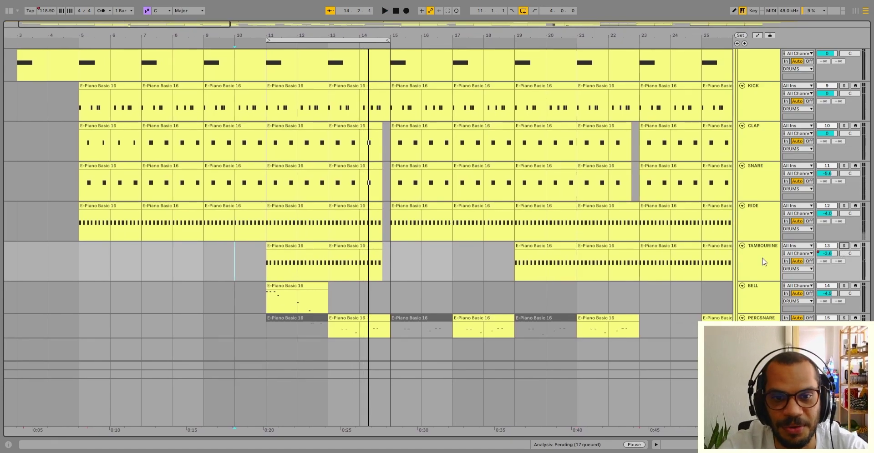
Select the PERCSNARE clip at bar 13 and look over the track's clips across the arrangement
scroll(432, 280, down, 2)
scroll(343, 316, down, 1)
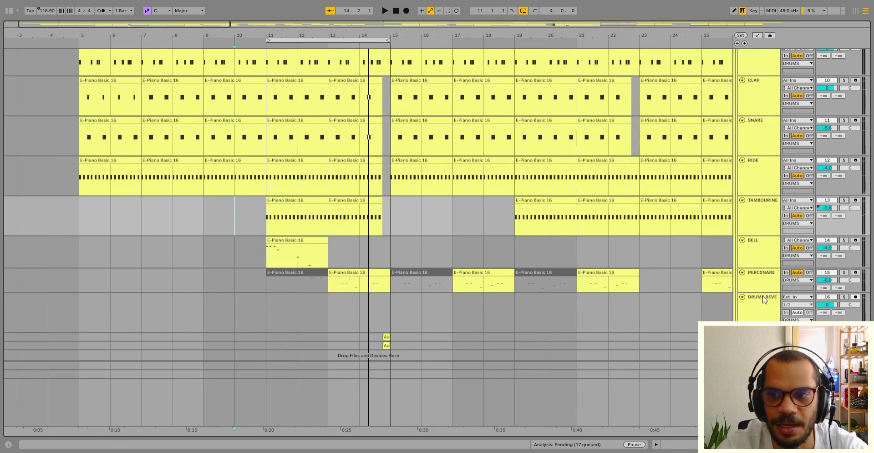
click(368, 273)
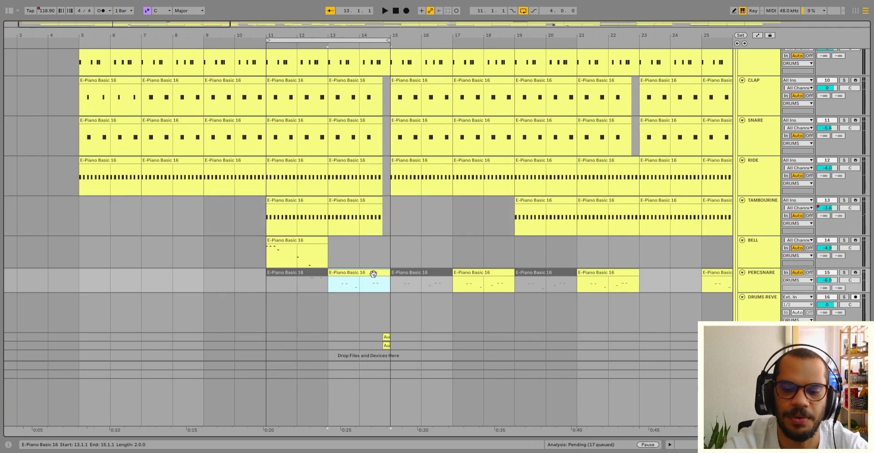
key(plus)
key(minus)
key(minus)
scroll(313, 273, down, 1)
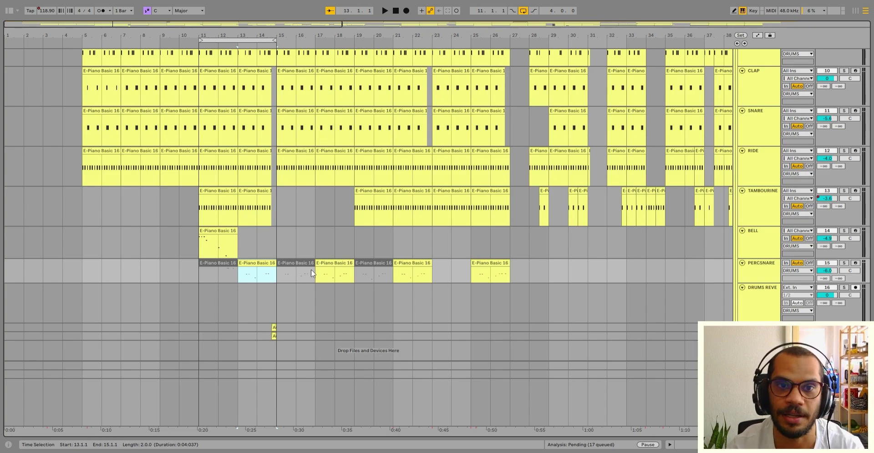
Select the PERCSNARE clip at bar 11, increase the track's height, and play from there
key(plus)
click(343, 267)
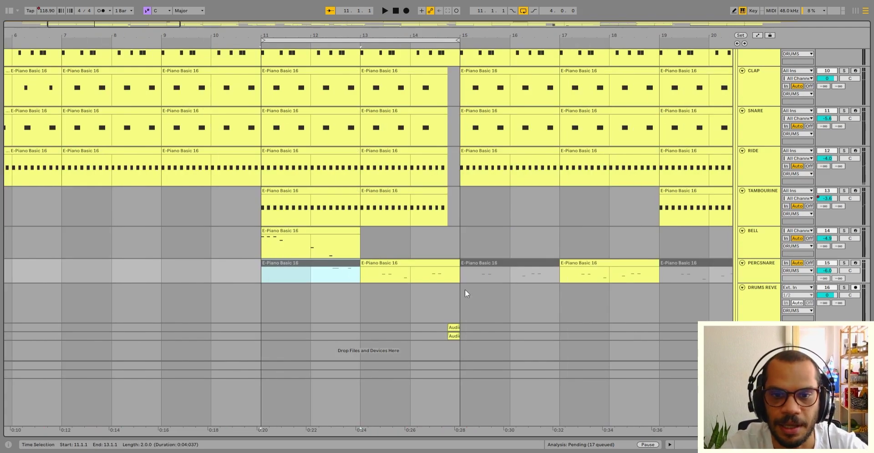
drag(757, 284, 757, 299)
key(space)
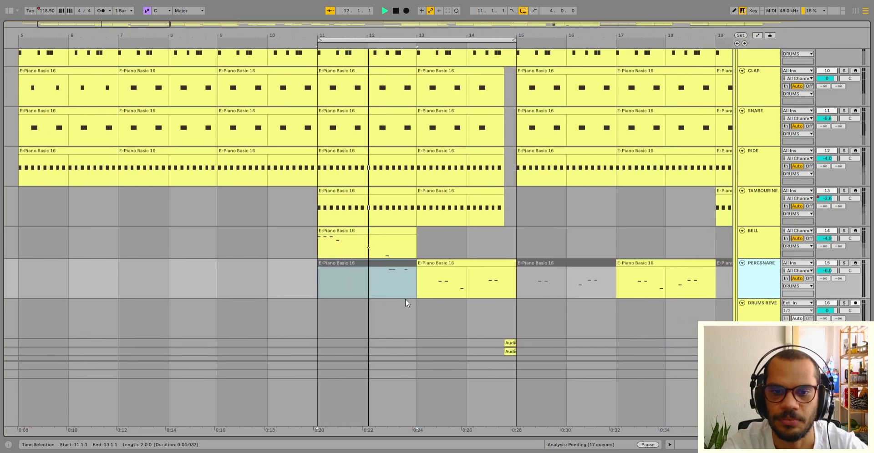
Open the notes of the PERCSNARE clip at bar 13, stop playback, and select its G#3 note
click(439, 263)
double_click(439, 263)
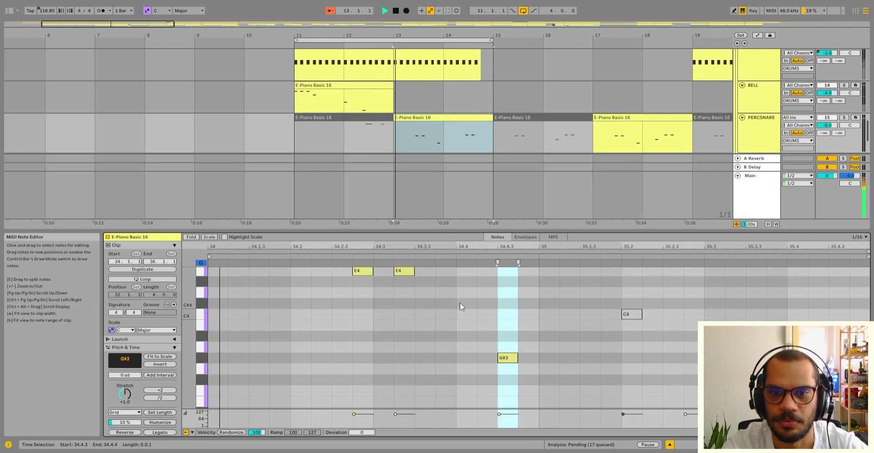
scroll(460, 302, up, 2)
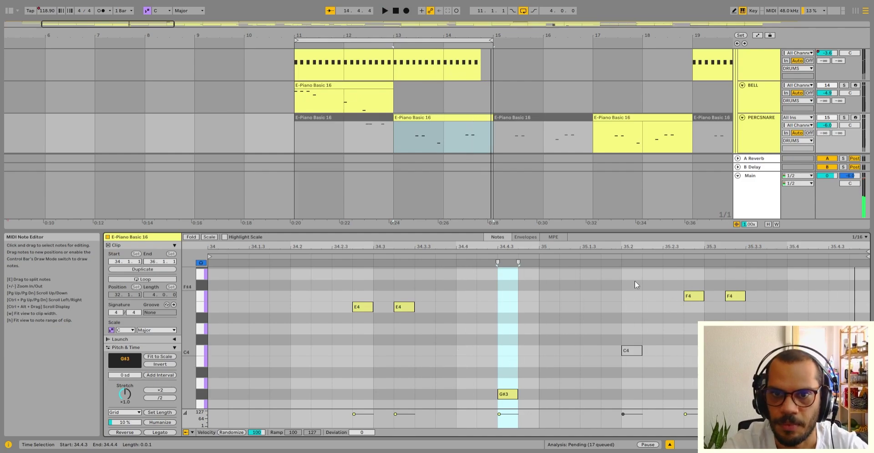
key(space)
drag(346, 285, 400, 302)
click(506, 394)
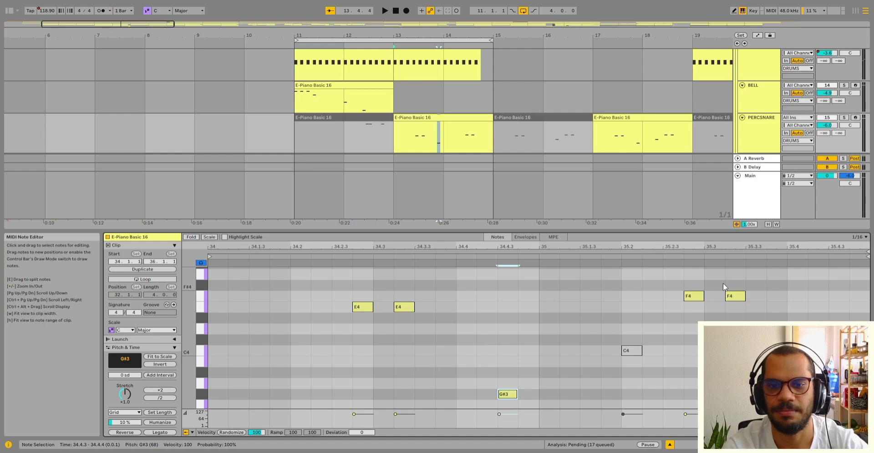
Solo the PERCSNARE track, play its bar 13 clip, and replay it after marking the time range around the G#3 note
click(843, 118)
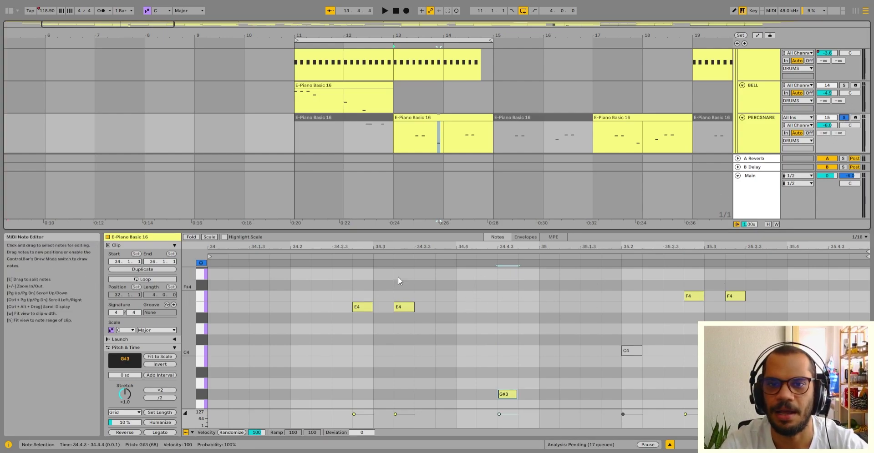
click(421, 119)
key(space)
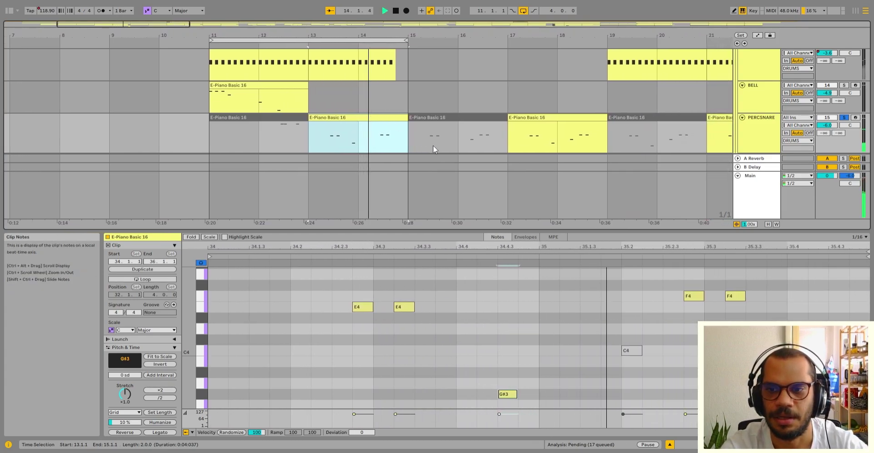
key(space)
drag(485, 367, 558, 386)
key(space)
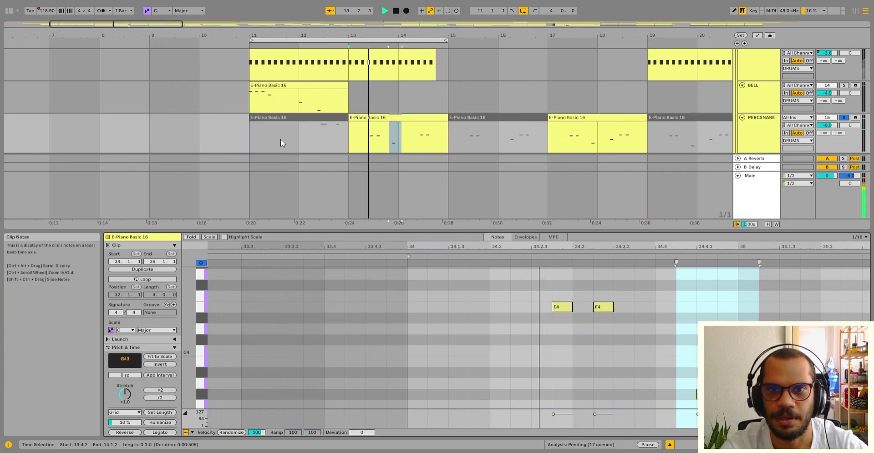
key(space)
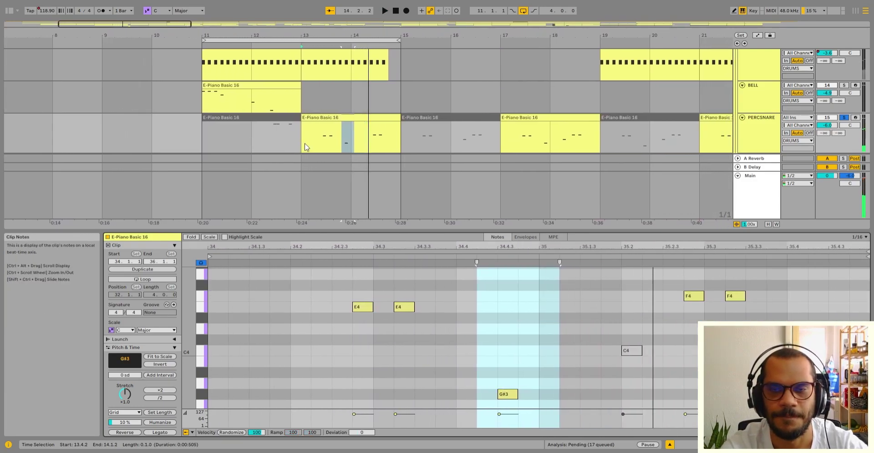
Play the PERCSNARE clip at bar 17 twice, then stop playback
click(526, 117)
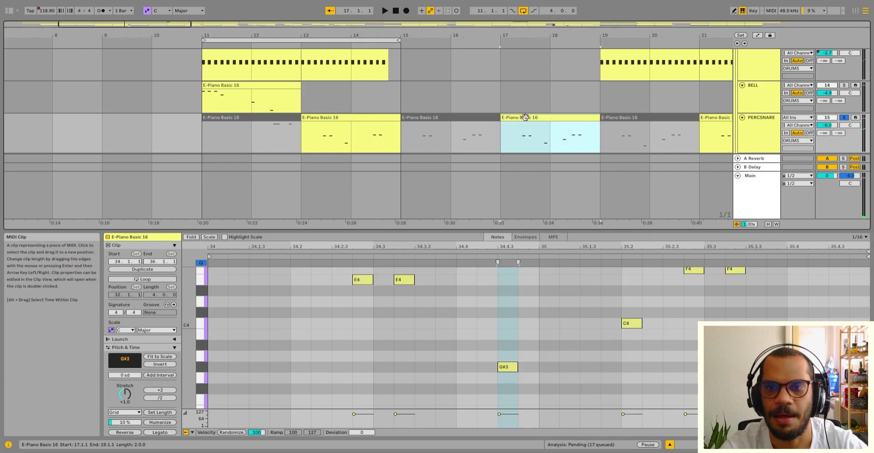
key(space)
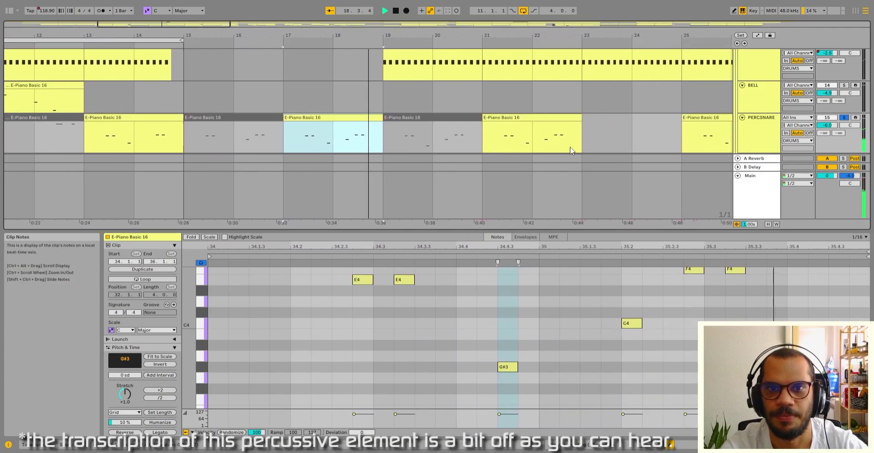
scroll(275, 106, down, 3)
key(space)
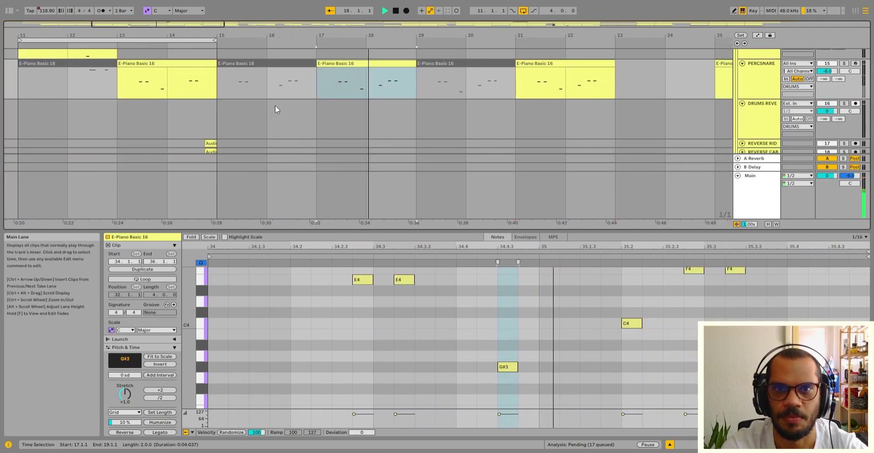
key(space)
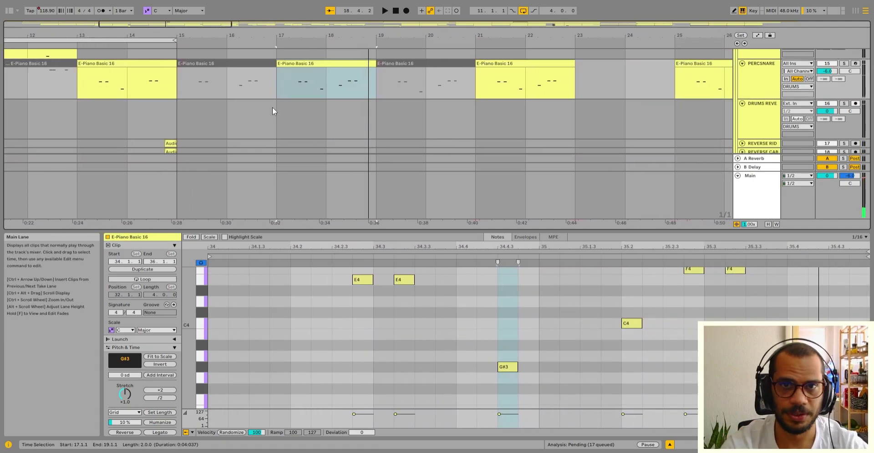
Select the PERCSNARE clips from bar 13 to bar 19 and show more of the arrangement
scroll(217, 111, up, 2)
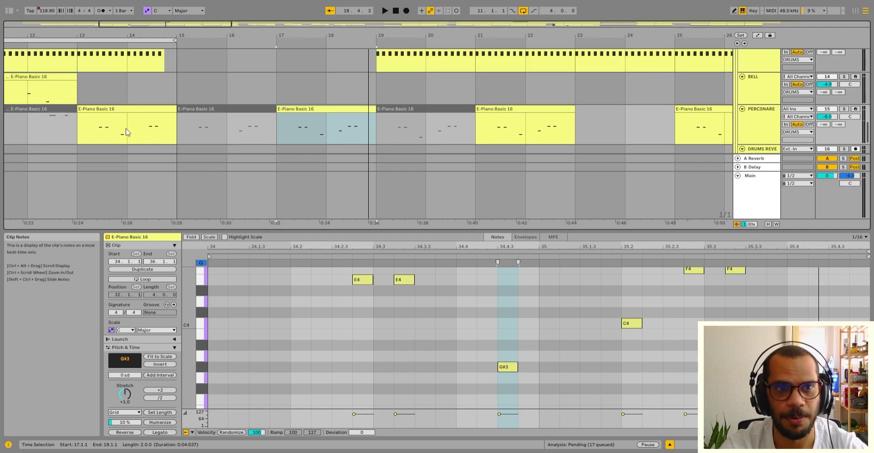
shift+click(99, 117)
key(minus)
key(minus)
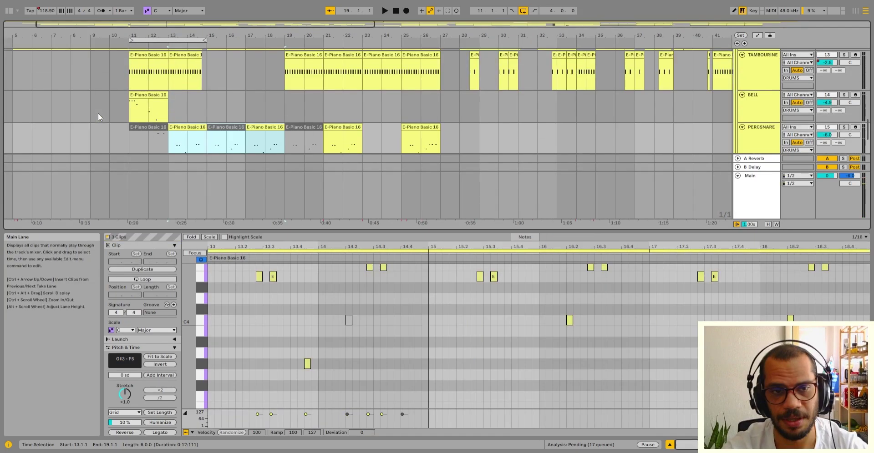
Select bars 11 to 15 across the BELL and PERCSNARE tracks and review the drum parts in that section
click(197, 116)
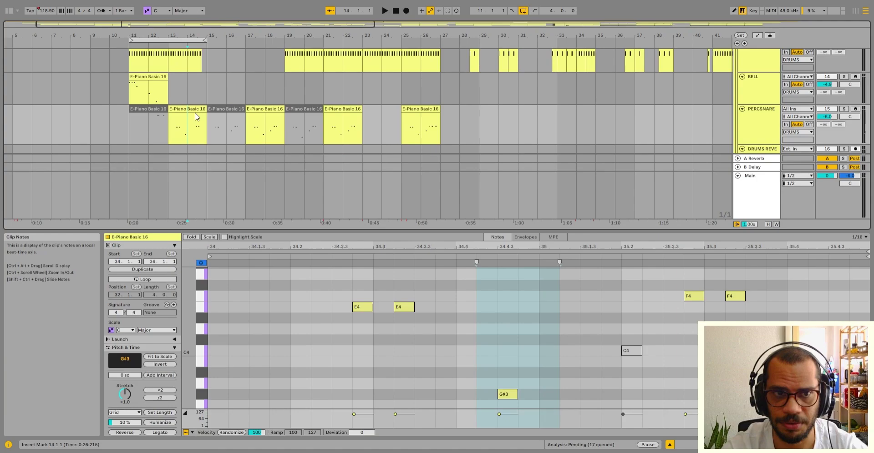
shift+click(148, 74)
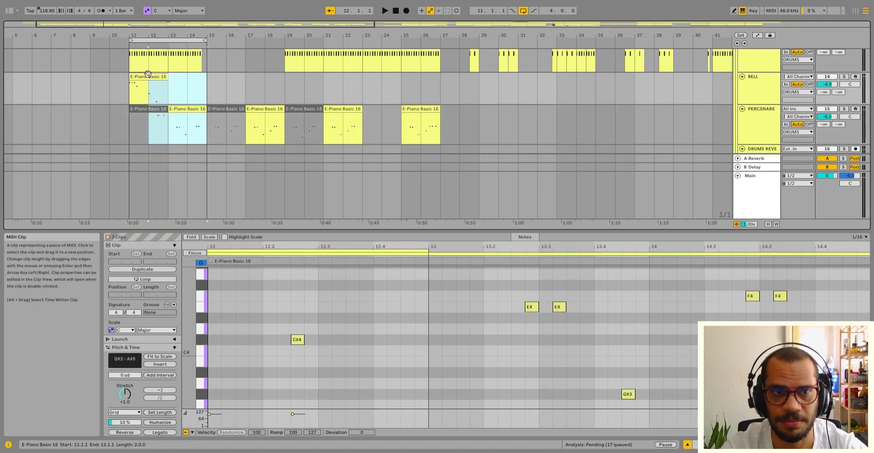
shift+click(148, 74)
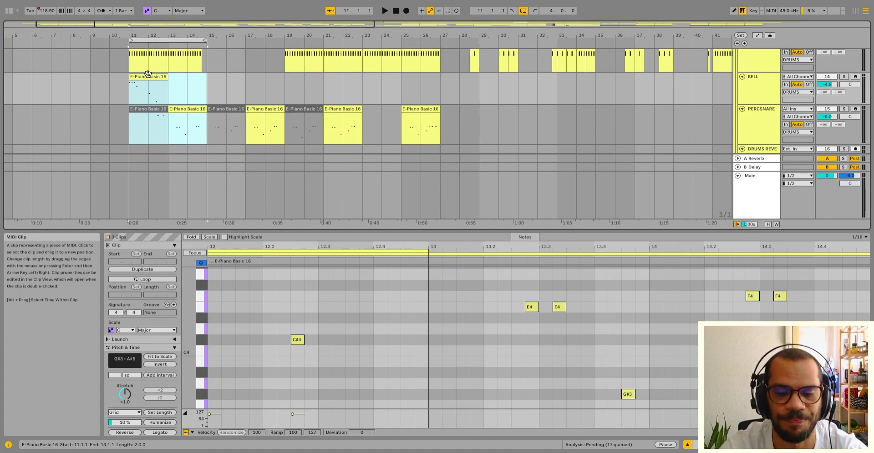
scroll(147, 74, up, 3)
key(plus)
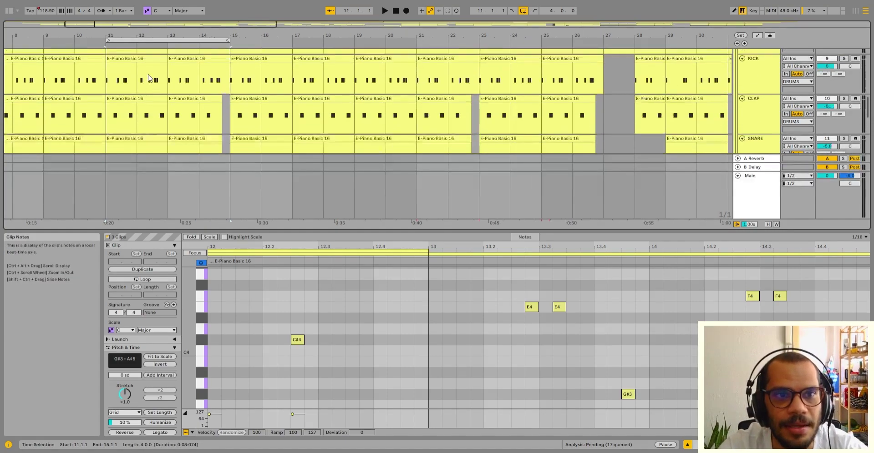
scroll(149, 77, up, 5)
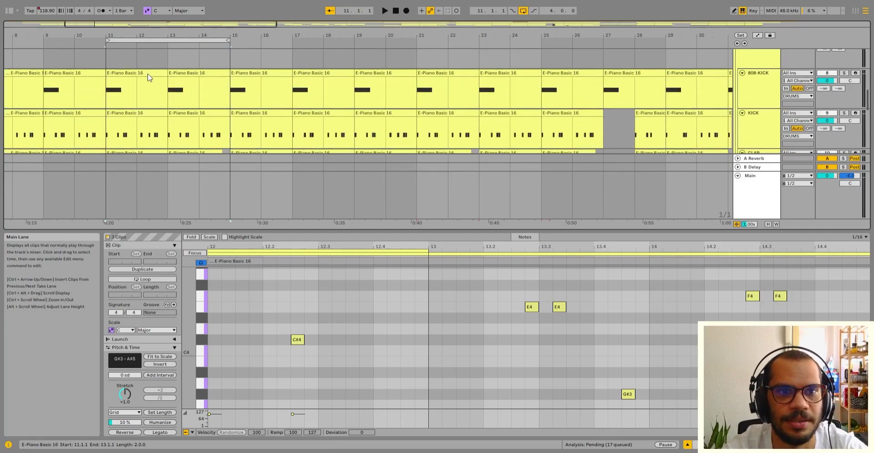
scroll(147, 77, down, 5)
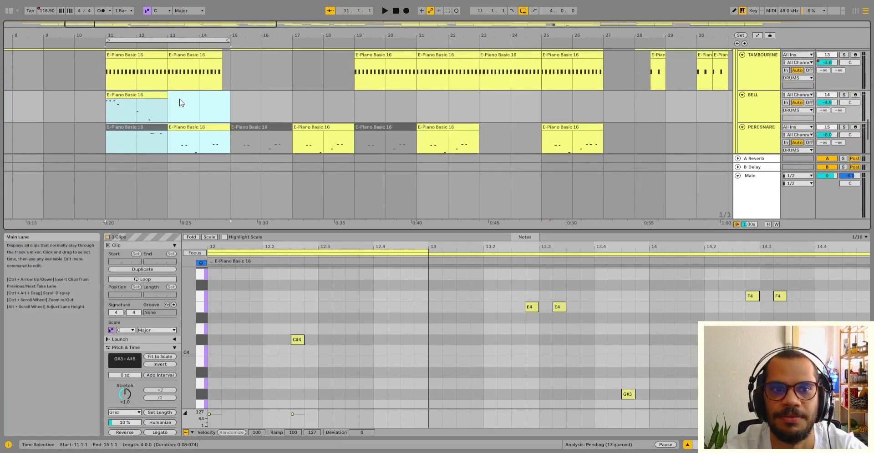
View the waveforms of the short reversed audio clips just before bar 15 on the REVERSE RID and REVERSE CAB tracks
scroll(179, 103, down, 5)
click(229, 121)
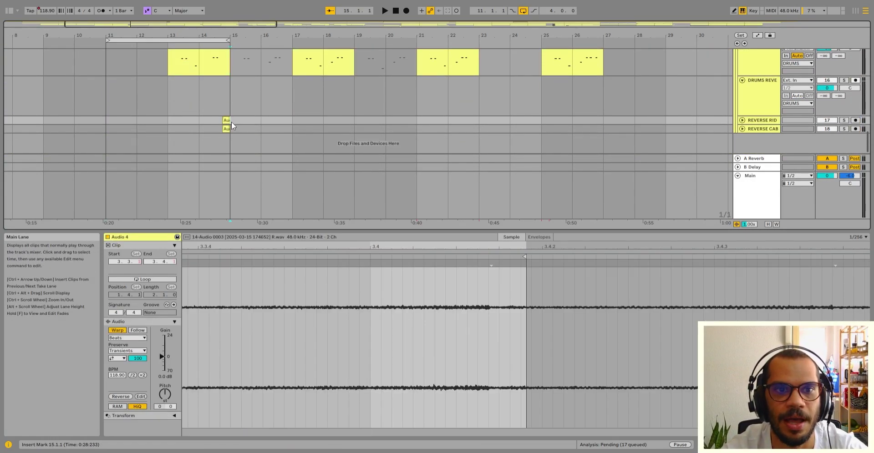
click(226, 127)
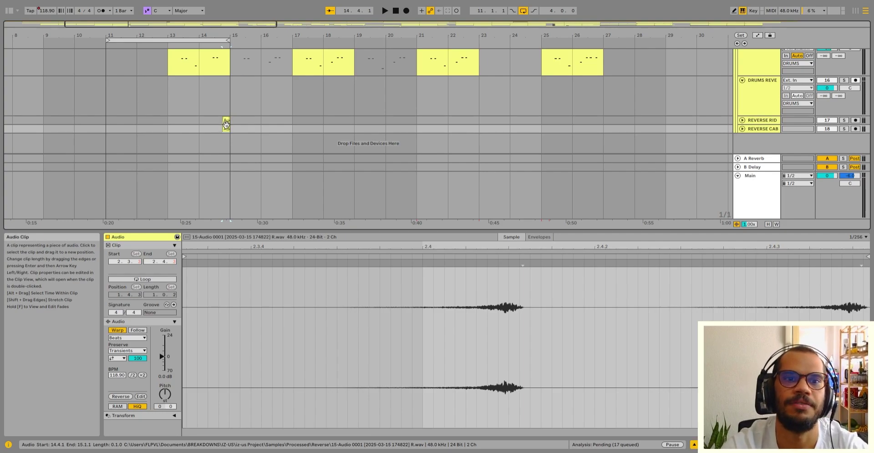
shift+click(226, 120)
click(226, 120)
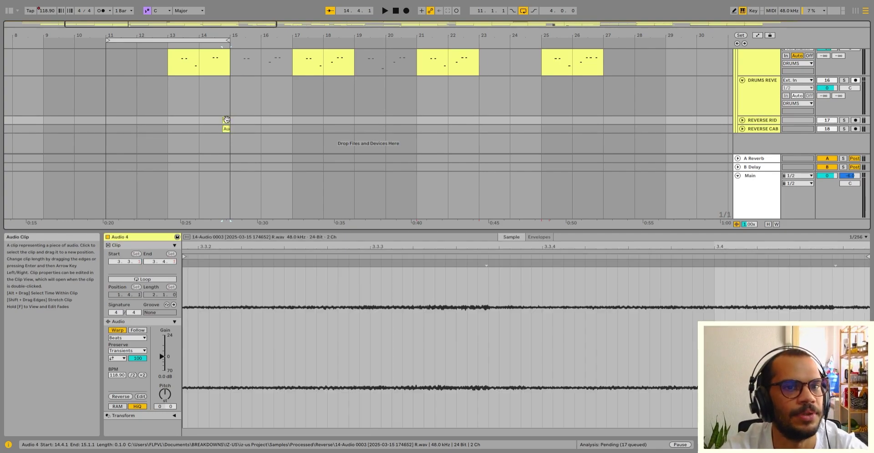
Move the 14.4.1 to 15.1.1 time selection up to the RIDE track and back down to the REVERSE CAB clip
key(Delete)
scroll(226, 119, up, 5)
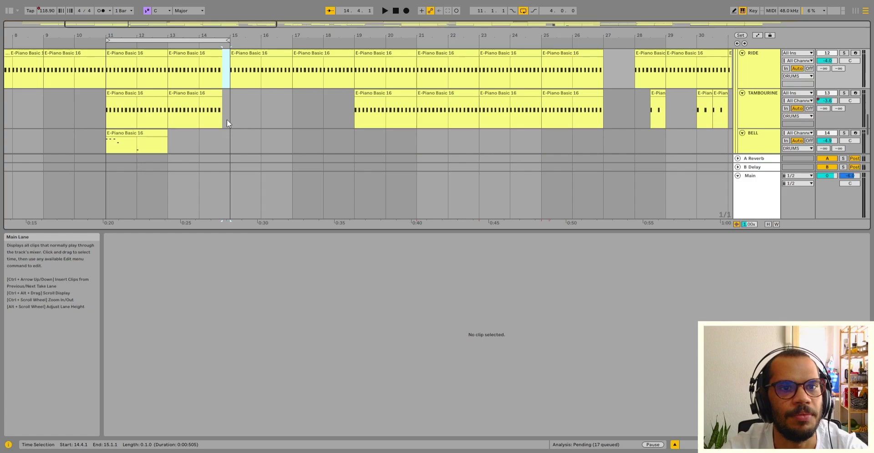
key(Down)
key(Down)
key(Down)
key(Down)
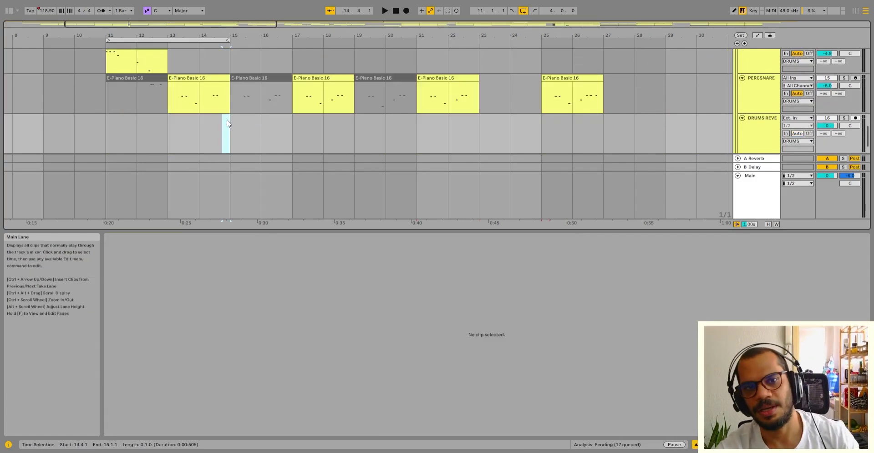
key(Down)
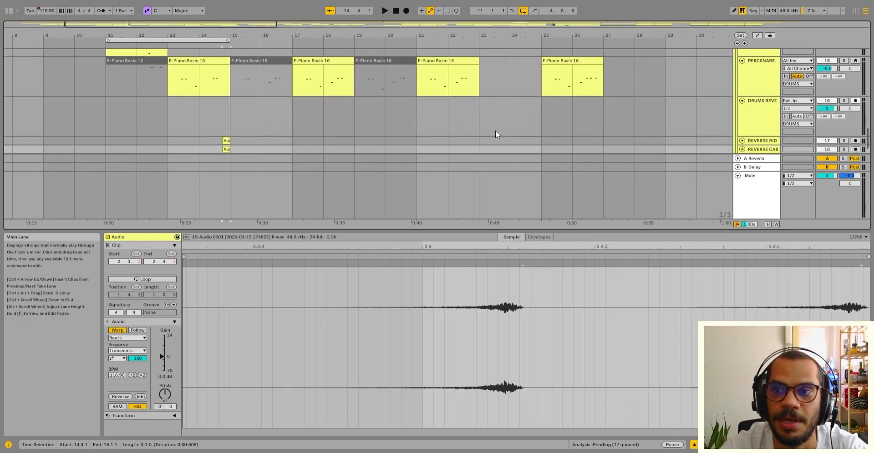
Unfold the REVERSE CAB and REVERSE RID tracks and play the arrangement leading into their clips before bar 15
click(743, 151)
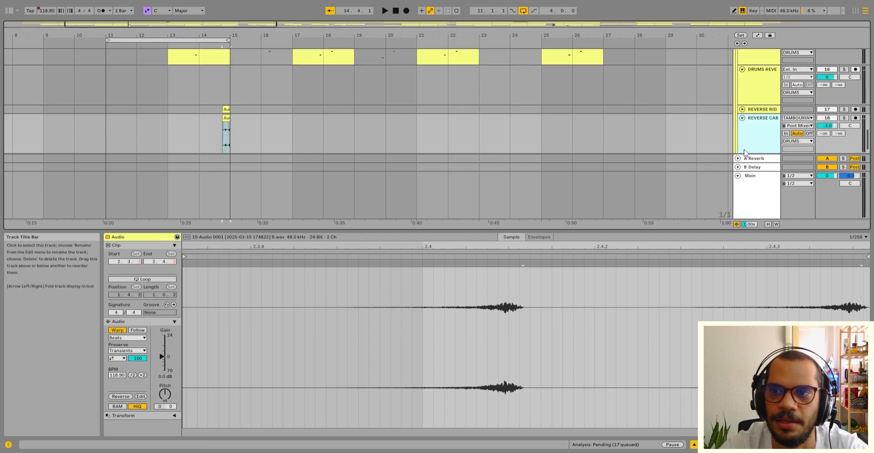
click(743, 110)
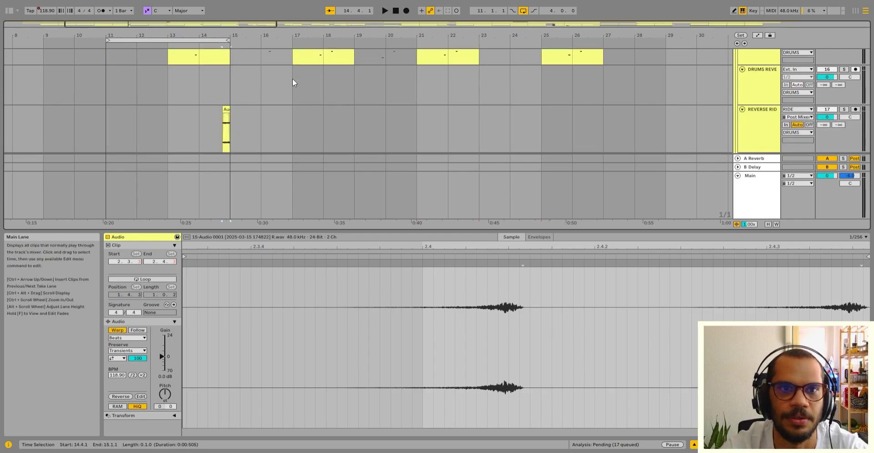
click(168, 44)
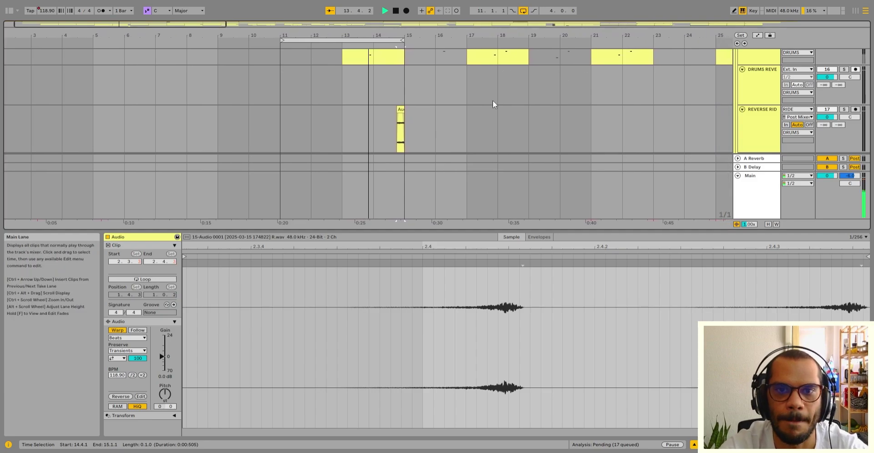
Select the gap from 14.4.1 to 15.1.1 on the RIDE track and move the selection up to the CLAP and SNARE tracks
scroll(378, 119, down, 2)
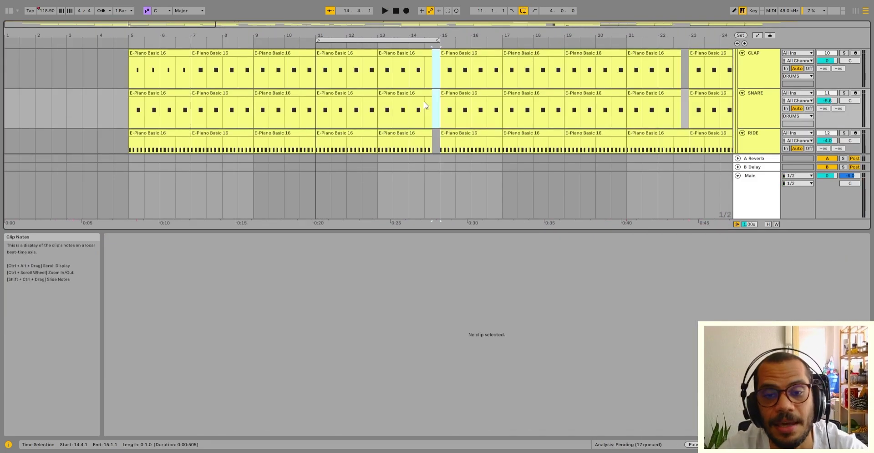
scroll(424, 106, down, 1)
scroll(423, 102, down, 4)
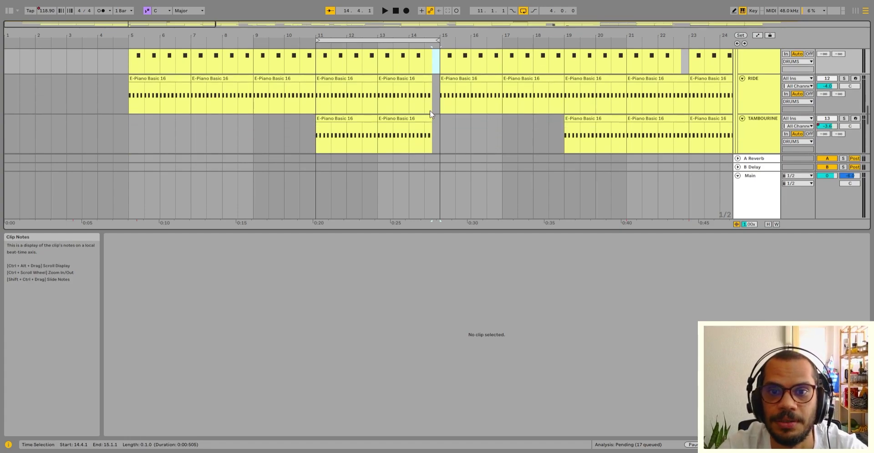
click(432, 109)
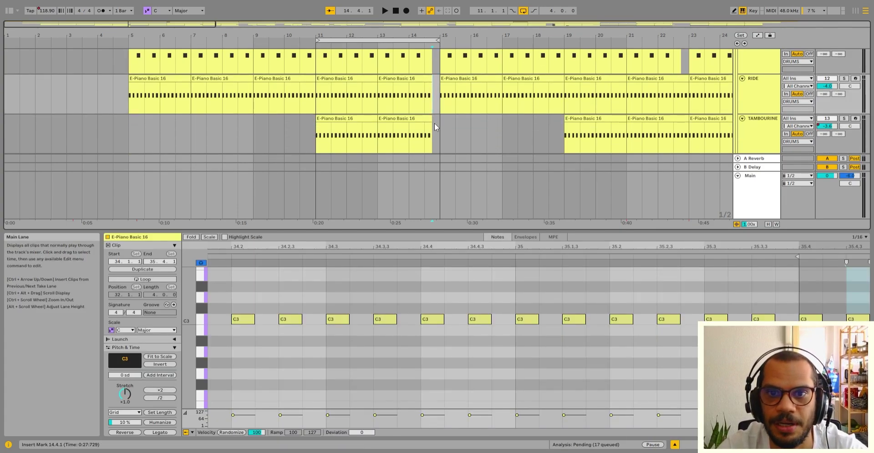
shift+click(434, 123)
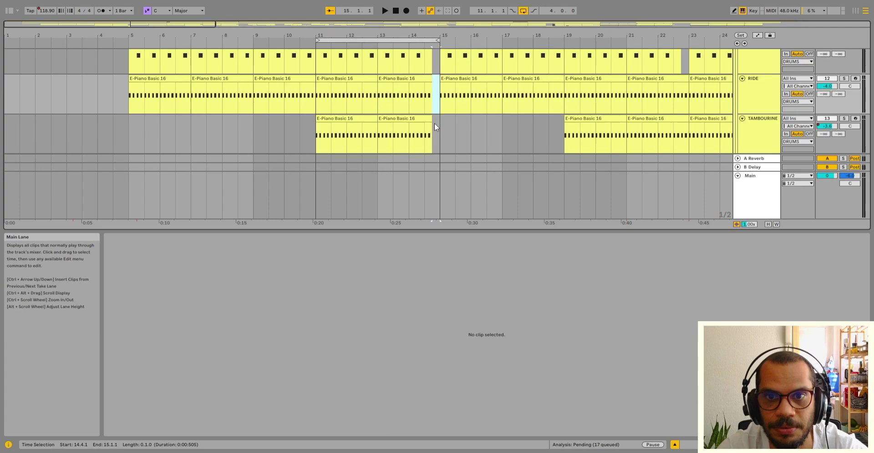
scroll(434, 123, down, 4)
scroll(434, 123, up, 10)
key(Up)
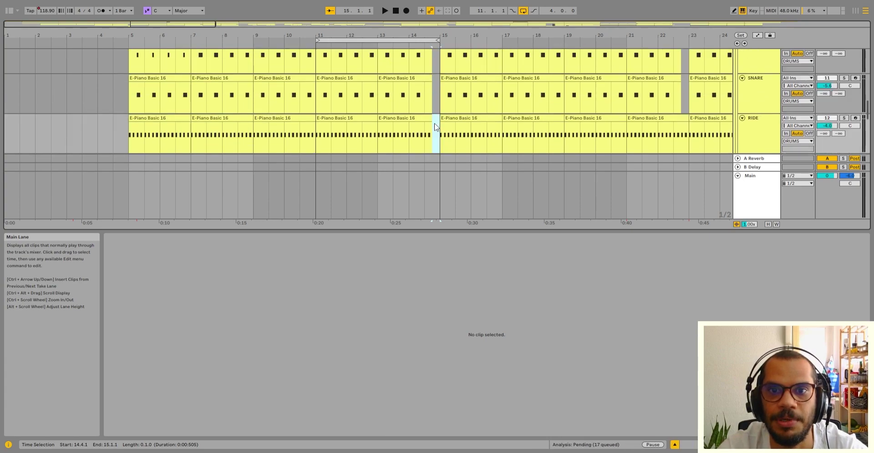
key(Up)
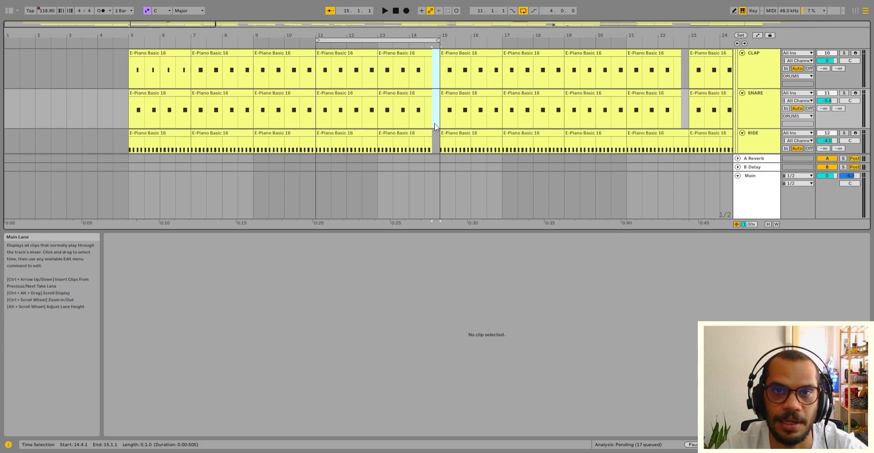
Play the reversed clips on the REVERSE RID and REVERSE CAB tracks from 14.3.1 and again from bar 13
scroll(434, 123, down, 10)
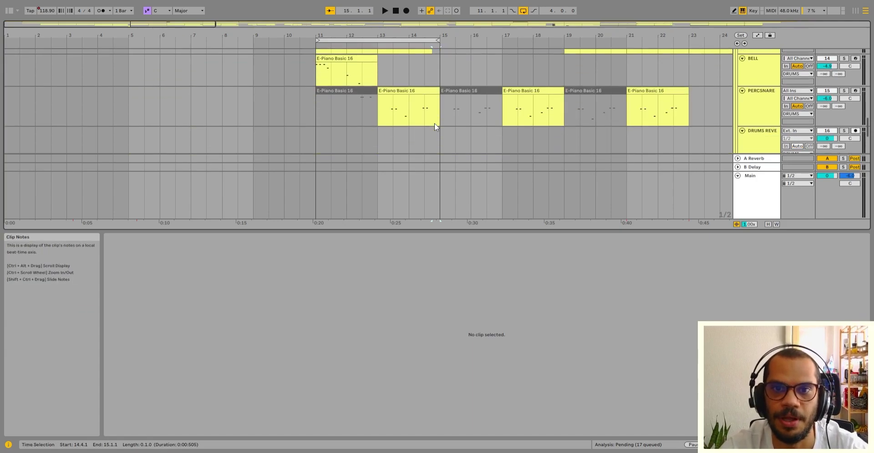
scroll(435, 123, down, 2)
click(420, 74)
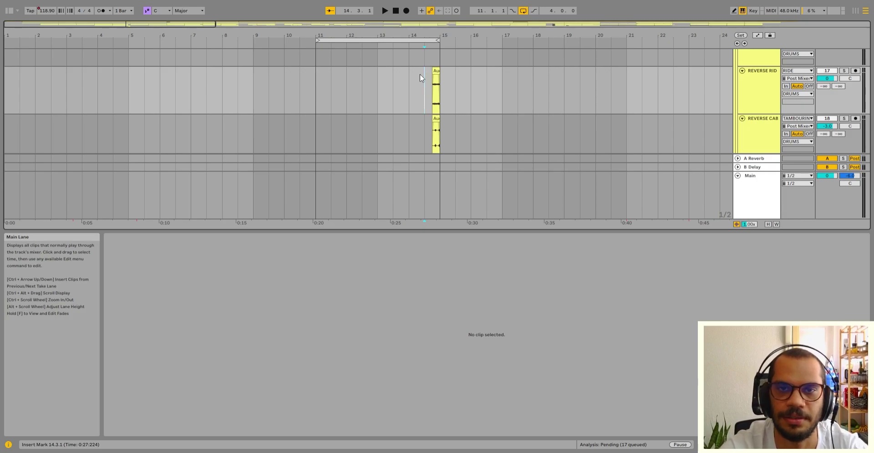
key(space)
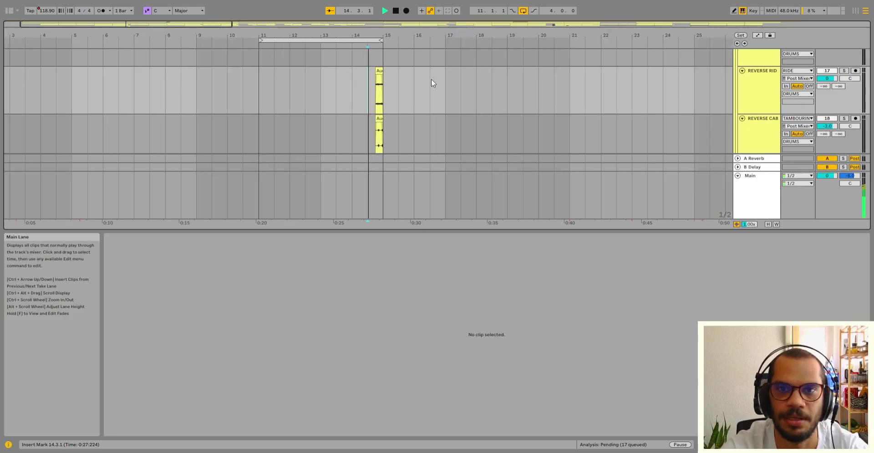
key(space)
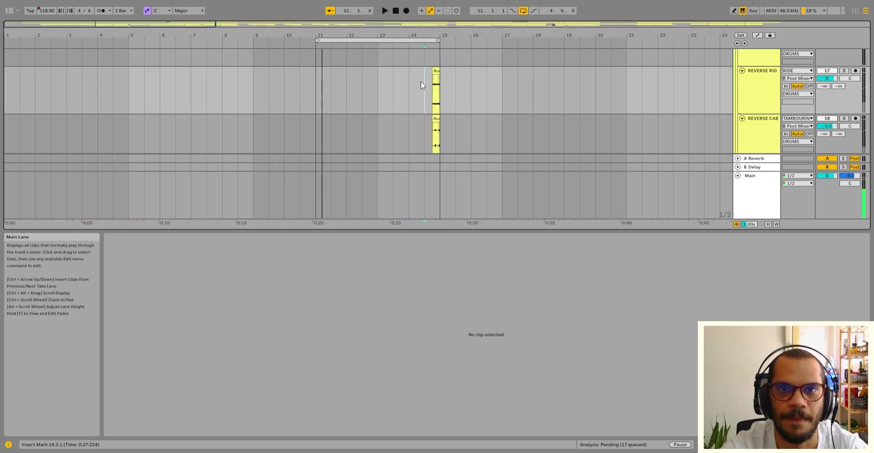
click(376, 92)
key(space)
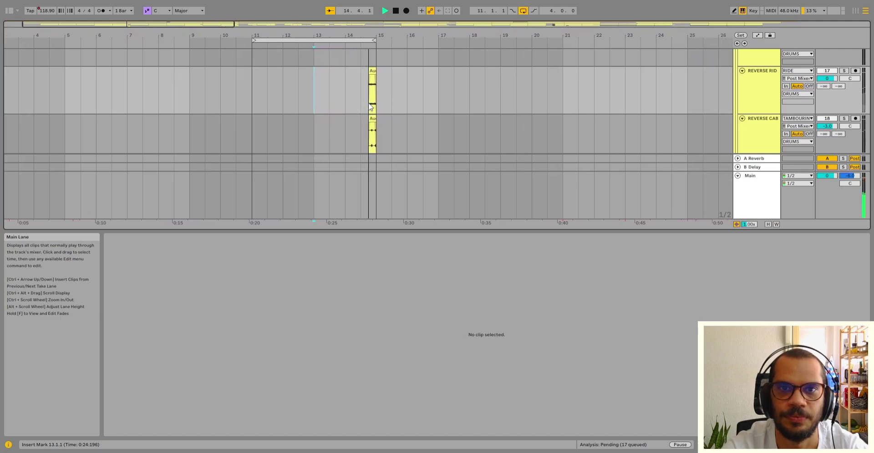
key(space)
Solo the RECREATION group and play the looped section from bar 13
scroll(637, 144, up, 5)
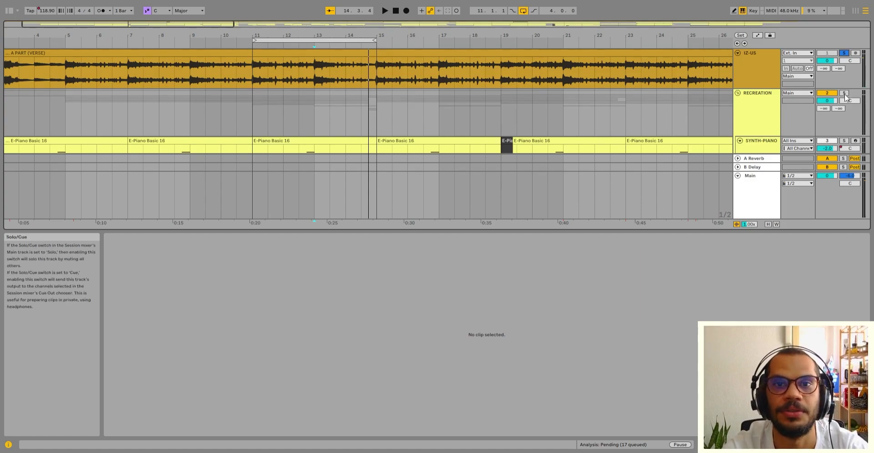
key(space)
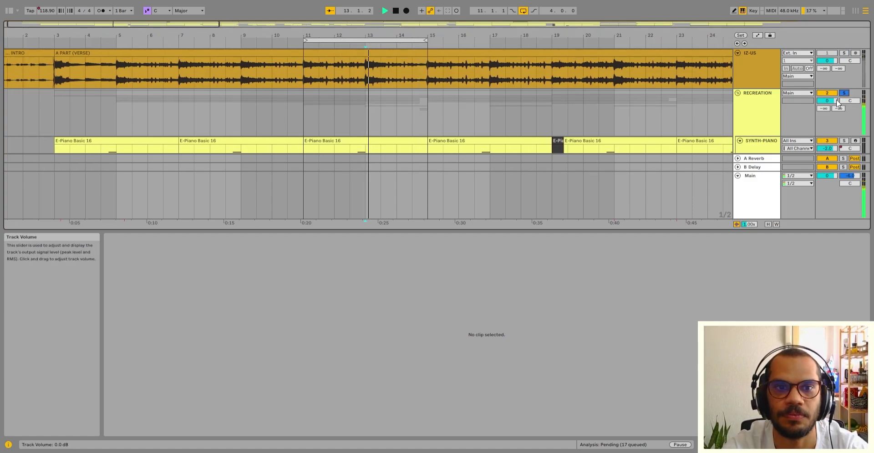
scroll(400, 102, down, 1)
scroll(400, 102, up, 1)
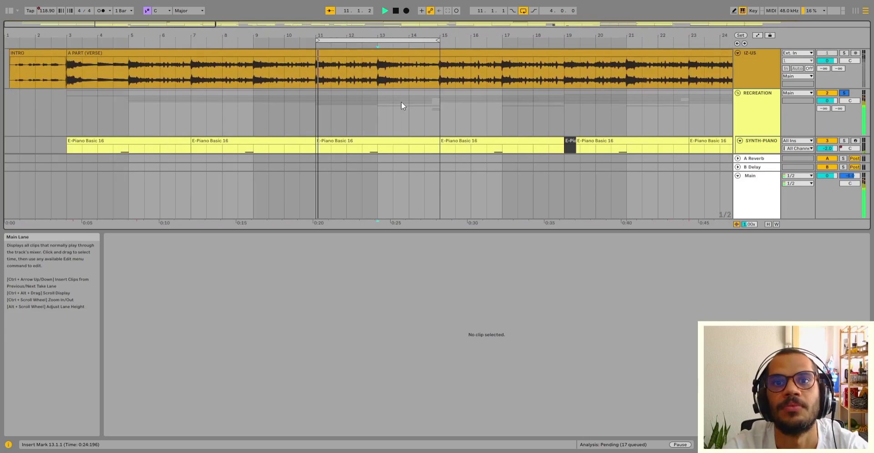
scroll(400, 106, down, 1)
scroll(467, 105, up, 1)
key(space)
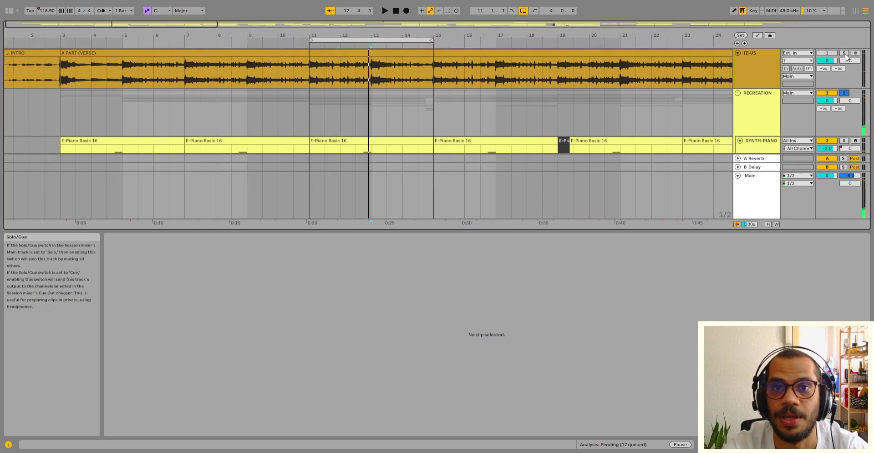
Solo the original IZ-US track and play the same section from bar 13 for comparison
click(844, 53)
key(space)
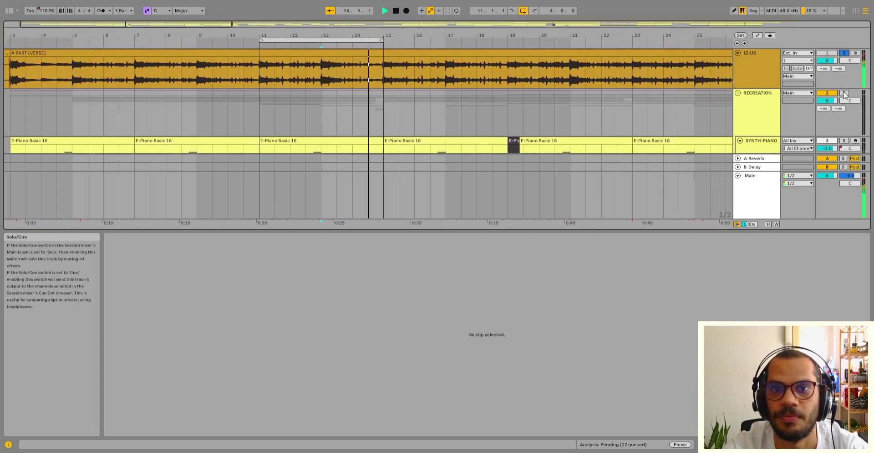
key(space)
Hide the clip detail view so the arrangement fills the window, and return to the uppermost tracks
scroll(415, 136, down, 4)
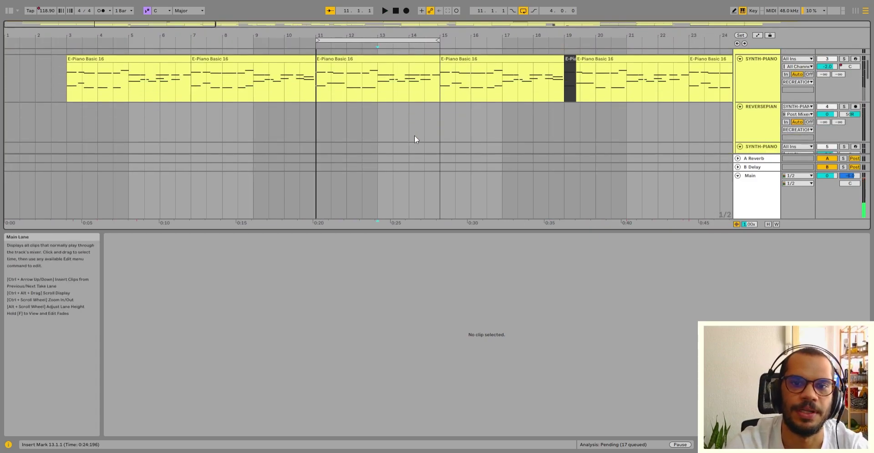
scroll(430, 135, down, 3)
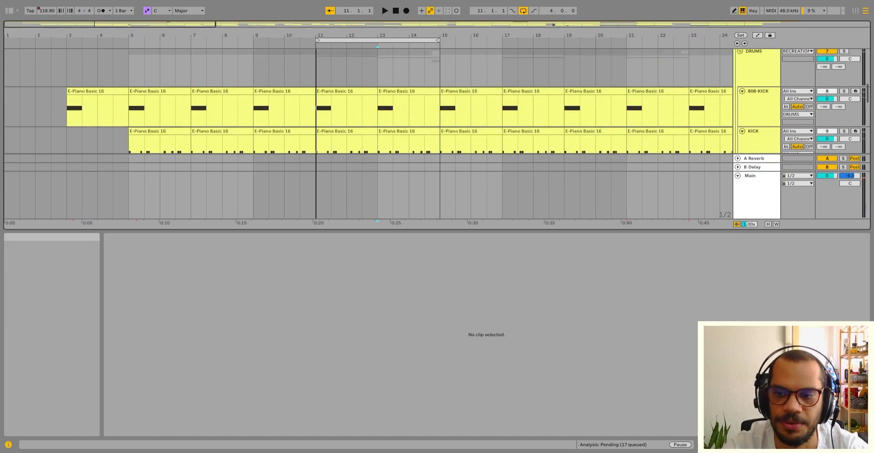
key(ctrl+alt+l)
scroll(371, 309, up, 4)
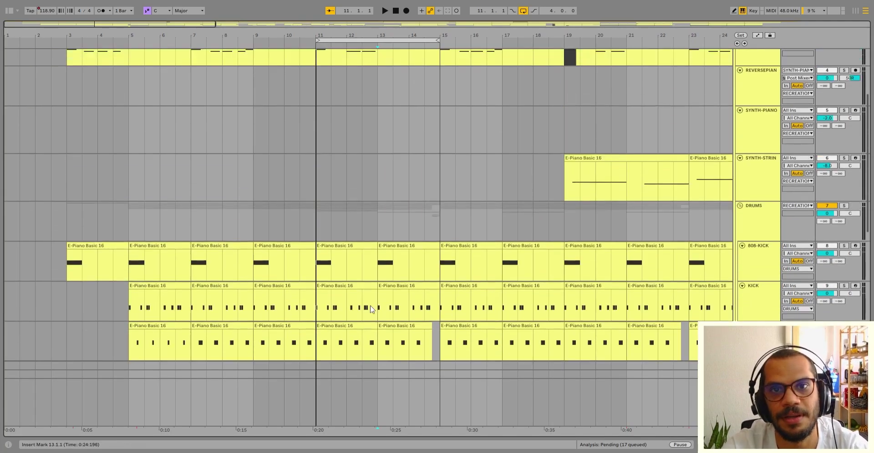
scroll(371, 310, up, 4)
Select the two SYNTH-PIANO clips from bar 11 to bar 19 and loop that range
click(401, 148)
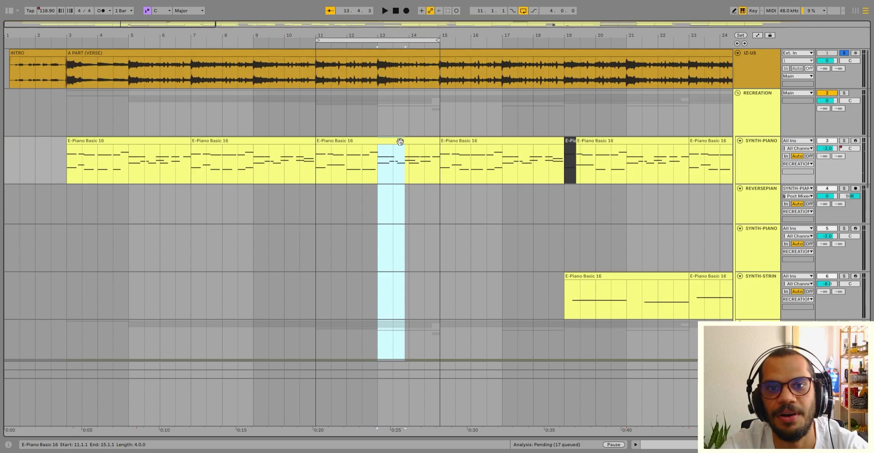
click(380, 141)
shift+click(491, 140)
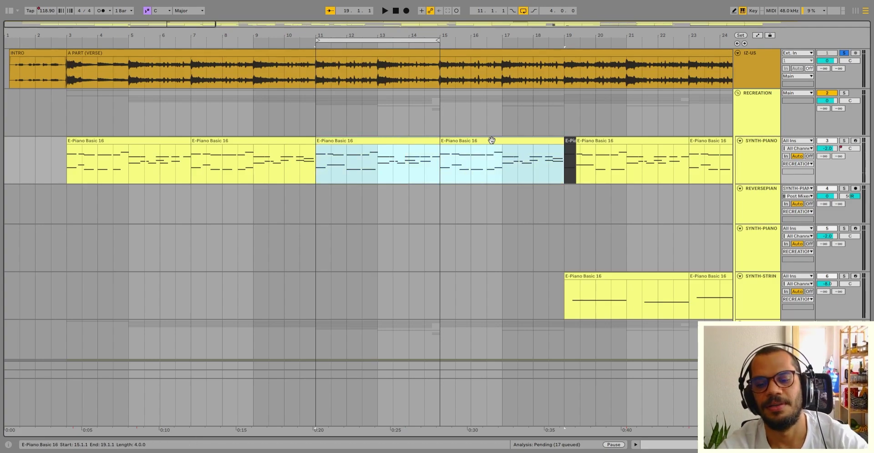
key(ctrl+l)
Set the loop to the SYNTH-PIANO clip at bars 15 to 19, and extend it back to bar 11
click(491, 141)
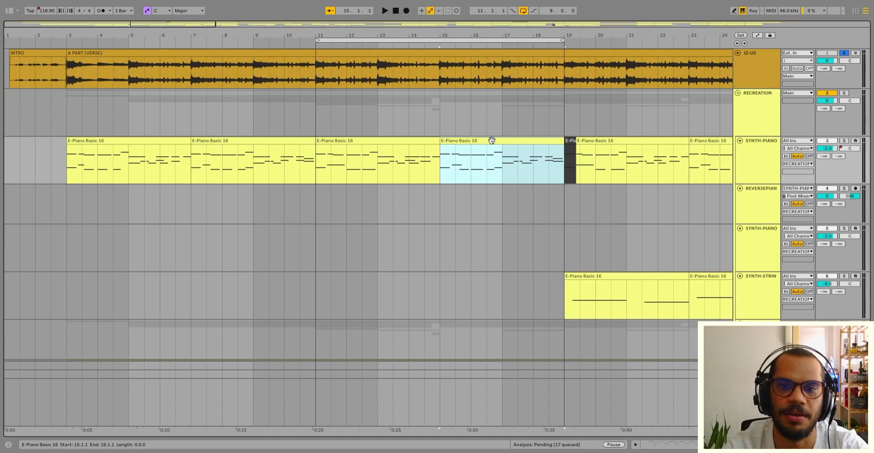
key(ctrl+l)
shift+click(380, 140)
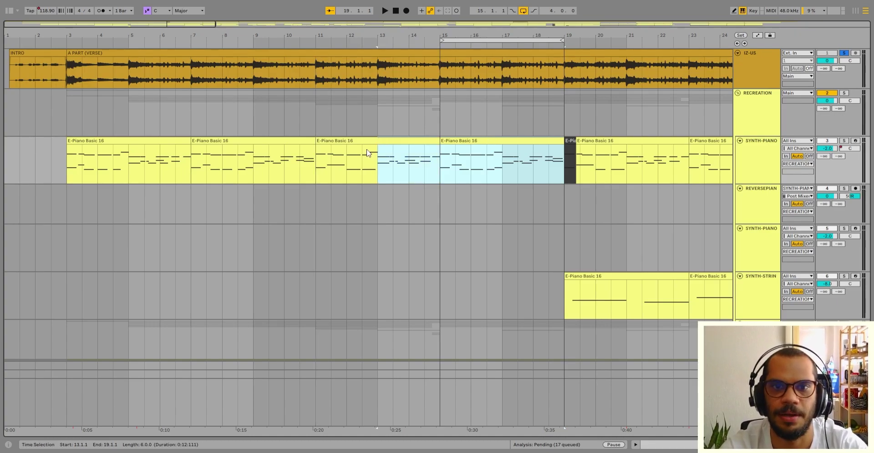
shift+click(366, 139)
key(ctrl+l)
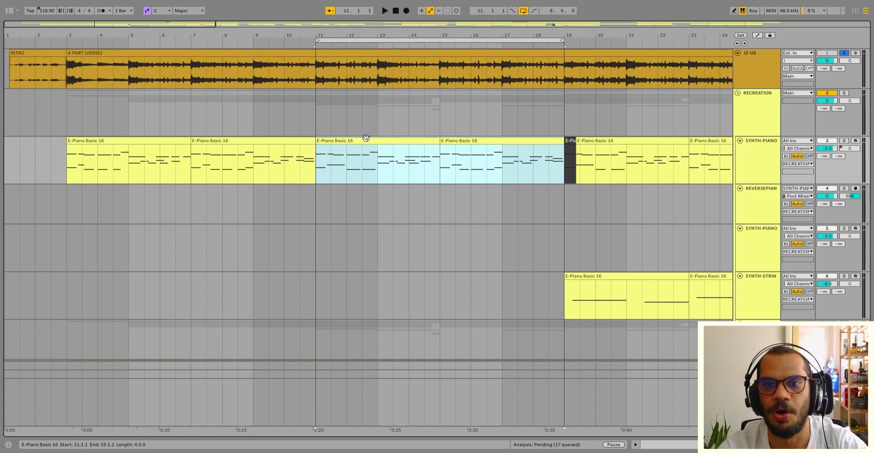
Select the deactivated PERCSNARE clip at bars 15 to 17 and play the original track from bar 15
scroll(453, 174, down, 10)
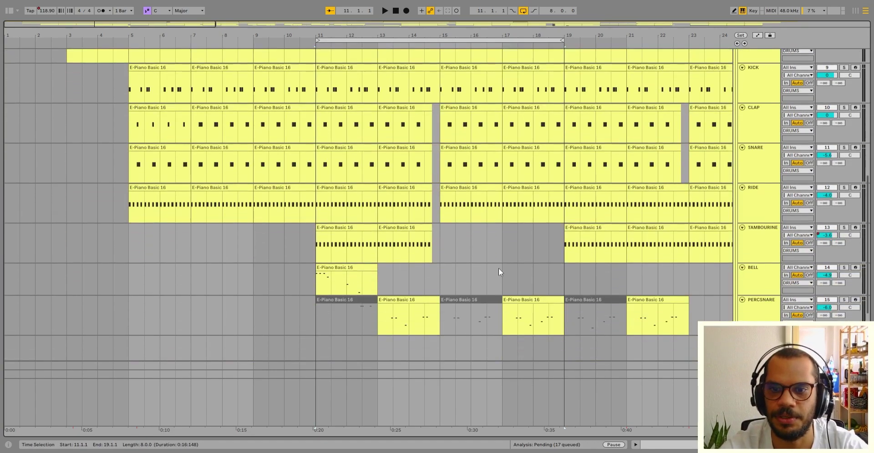
scroll(498, 269, down, 3)
click(477, 231)
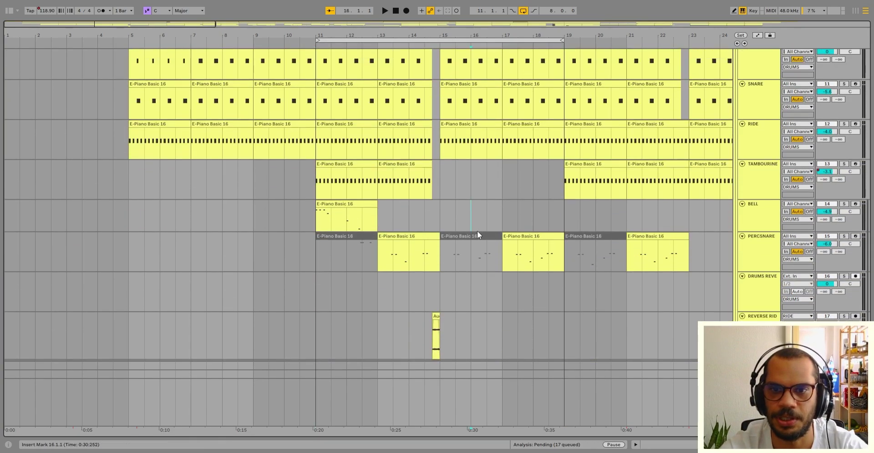
click(477, 231)
scroll(517, 231, up, 5)
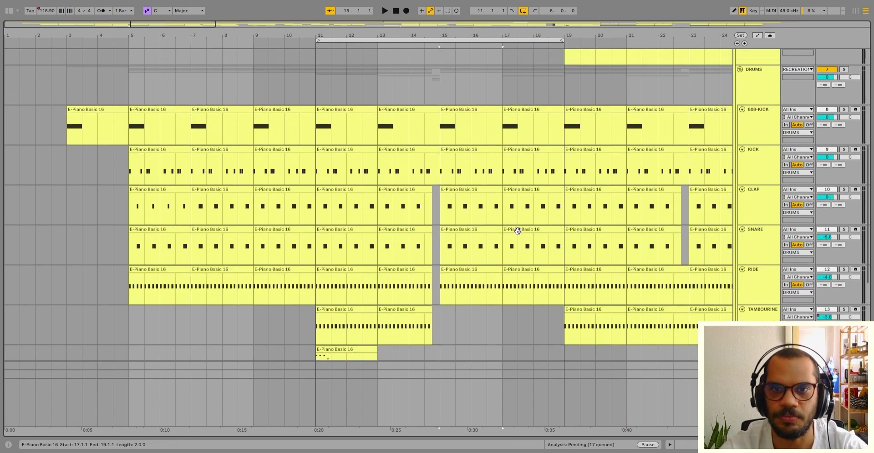
key(space)
Select the PERCSNARE clip at bars 17 to 19 while the section plays
scroll(518, 230, up, 2)
scroll(519, 233, down, 3)
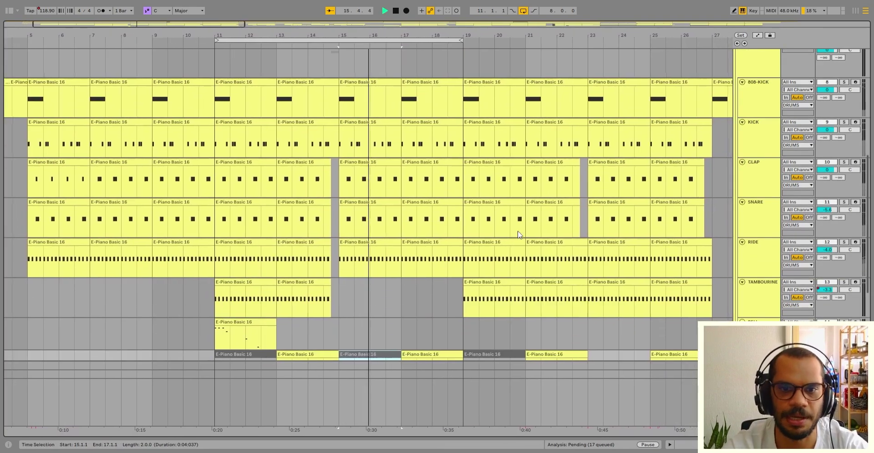
scroll(517, 233, down, 3)
click(412, 226)
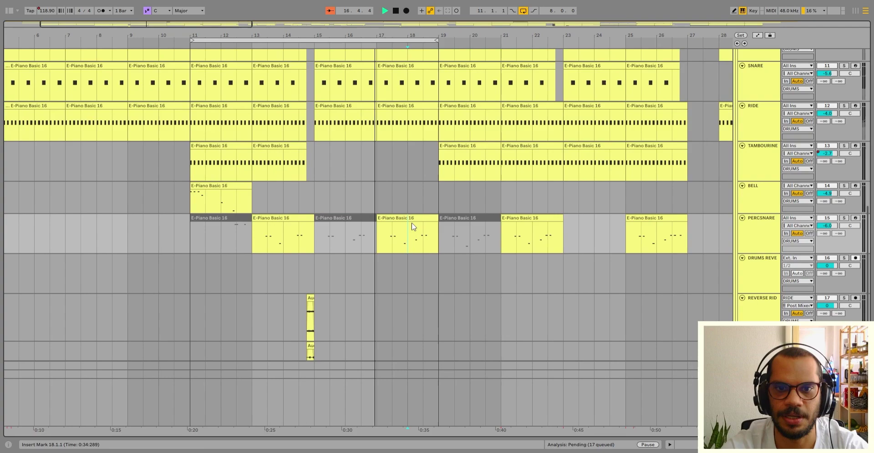
click(407, 218)
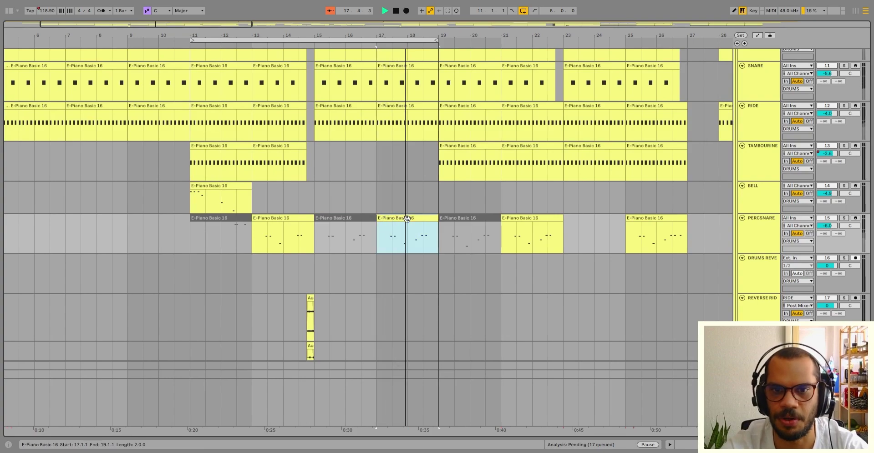
Stop playback and select the short dark SYNTH-PIANO clip from 19.1.1 to 19.2.3
scroll(406, 219, up, 6)
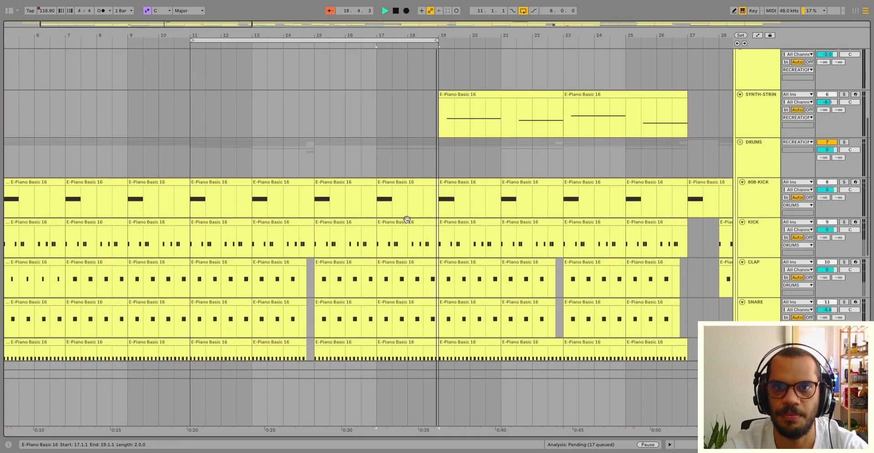
scroll(472, 162, up, 3)
click(452, 117)
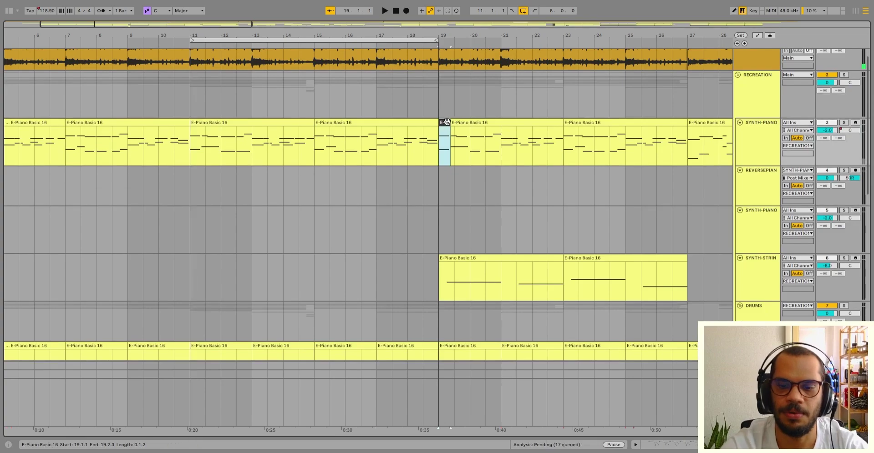
Extend the selection across the SYNTH-PIANO clips from bar 19 to 27 and loop that section
scroll(290, 114, down, 5)
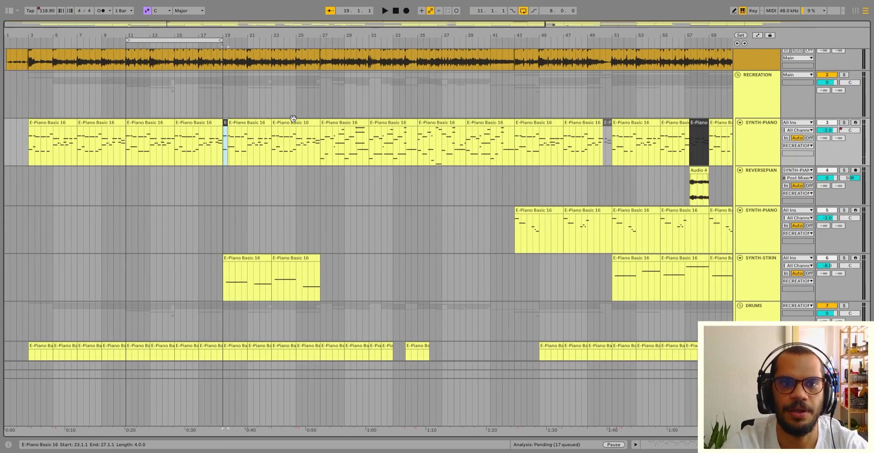
shift+click(293, 119)
key(ctrl+l)
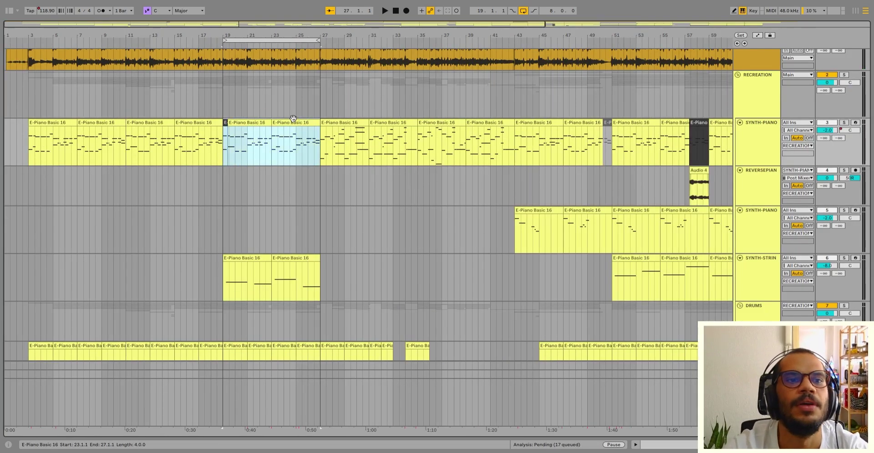
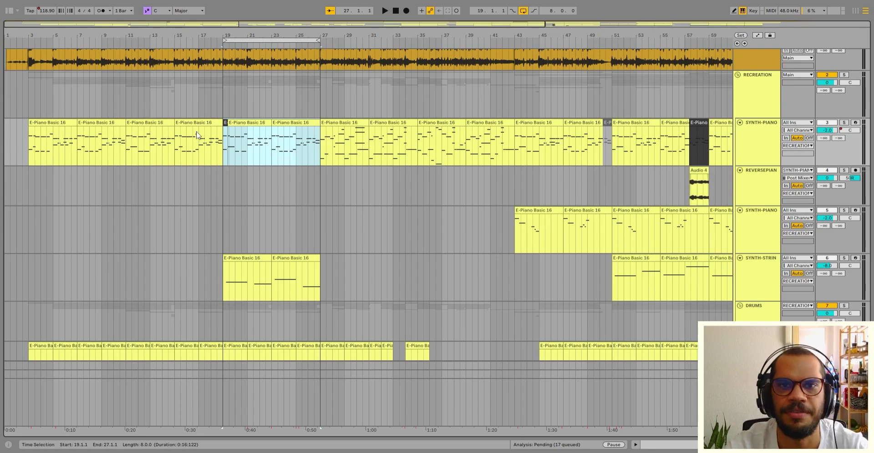
key(z)
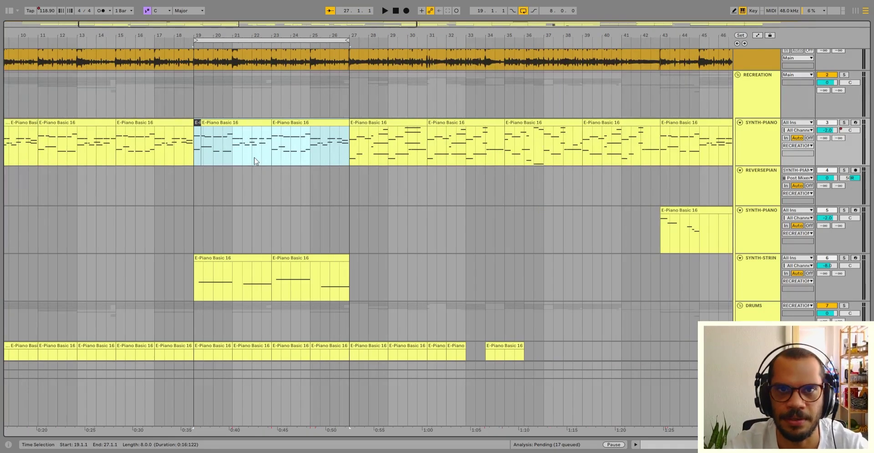
Select the SYNTH-STRIN clip at bars 19 to 23 and extend the selection up through the SYNTH-PIANO clips
scroll(254, 157, down, 1)
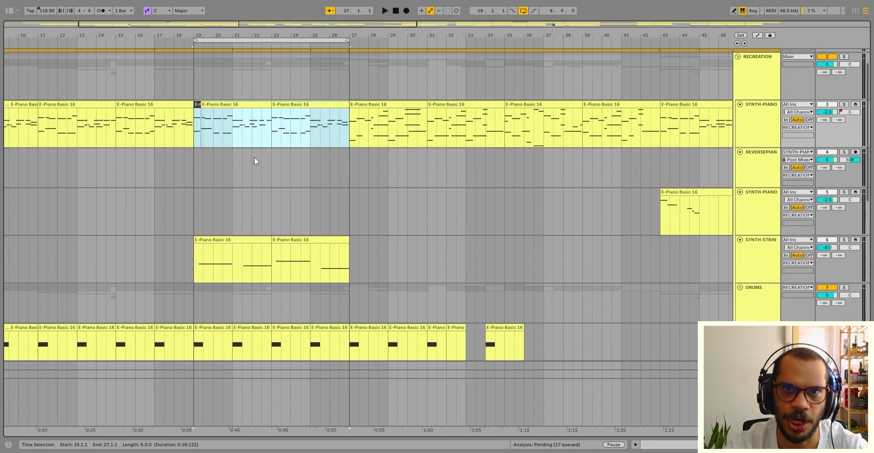
scroll(254, 158, down, 3)
click(228, 169)
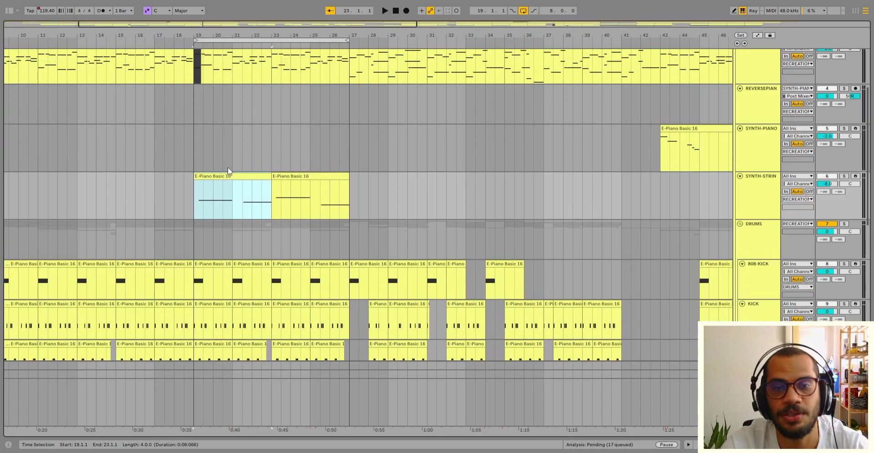
scroll(228, 169, up, 1)
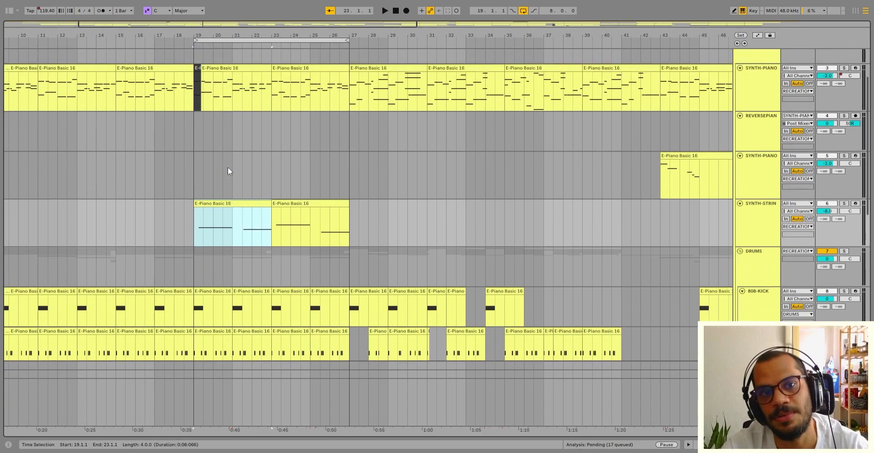
click(197, 69)
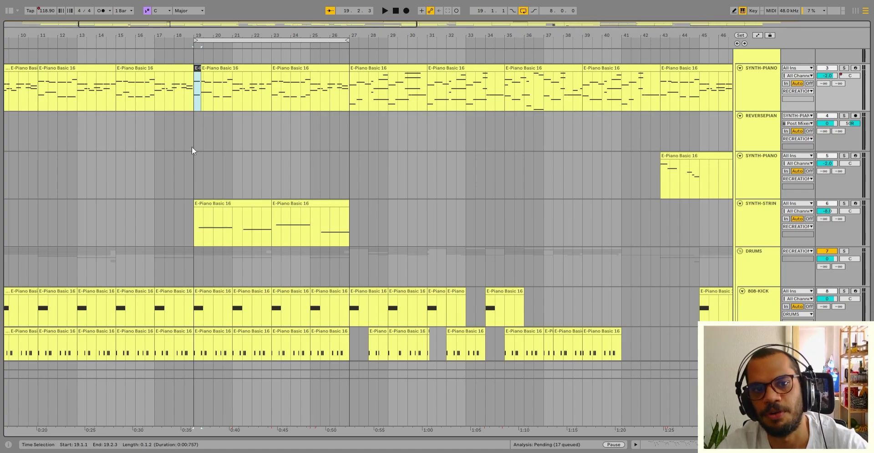
click(223, 202)
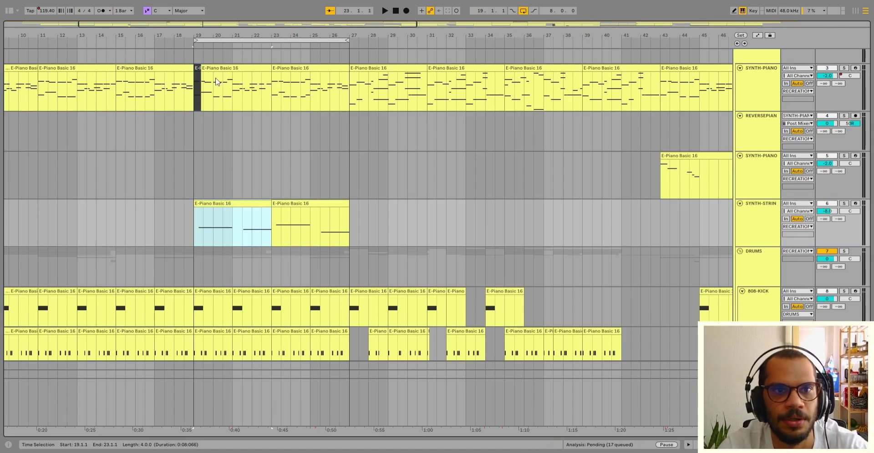
shift+click(197, 69)
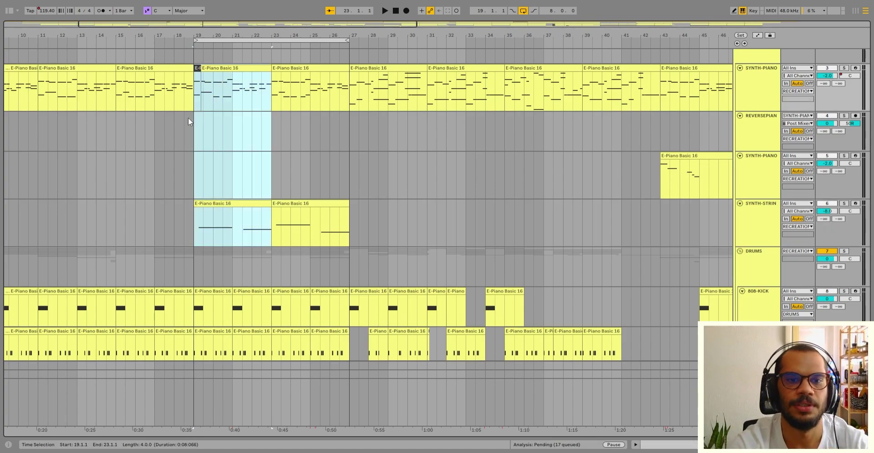
Select the short dark SYNTH-PIANO clip at bar 19, and extend the selection along the track to bar 27
scroll(188, 117, down, 2)
scroll(187, 119, up, 3)
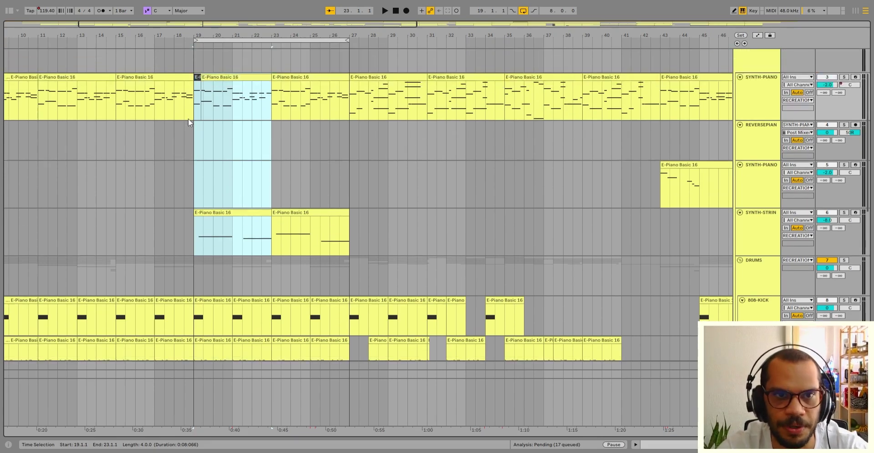
click(188, 120)
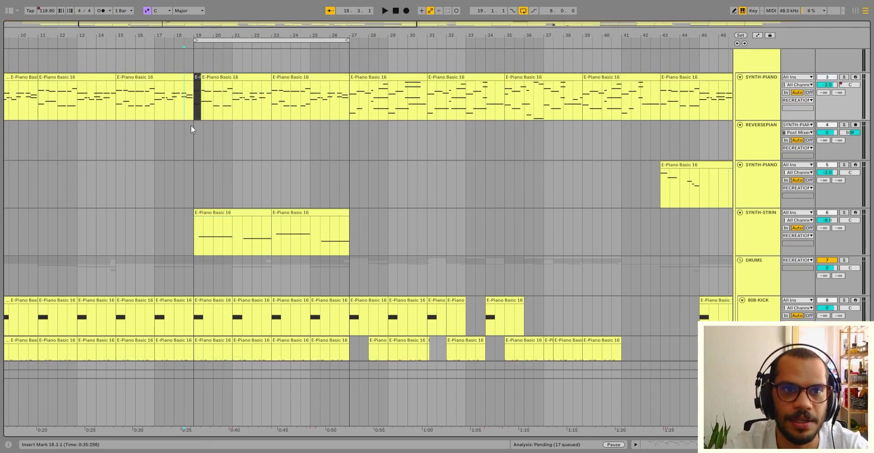
click(199, 89)
scroll(203, 118, up, 5)
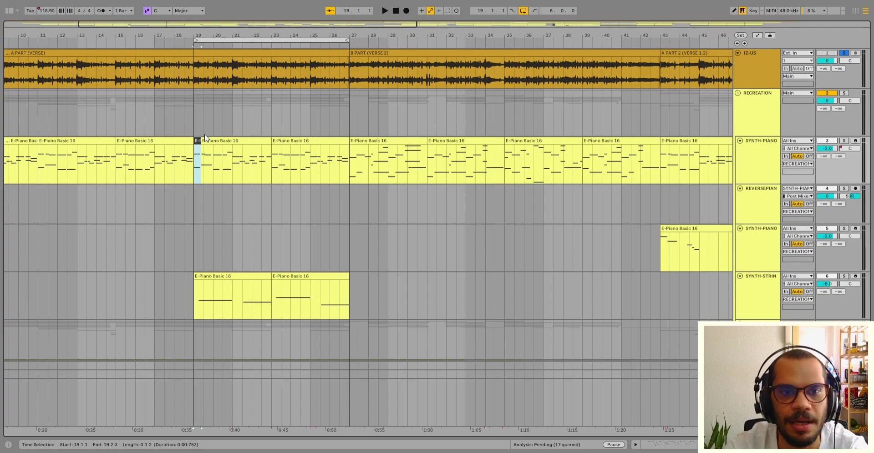
drag(210, 145, 271, 151)
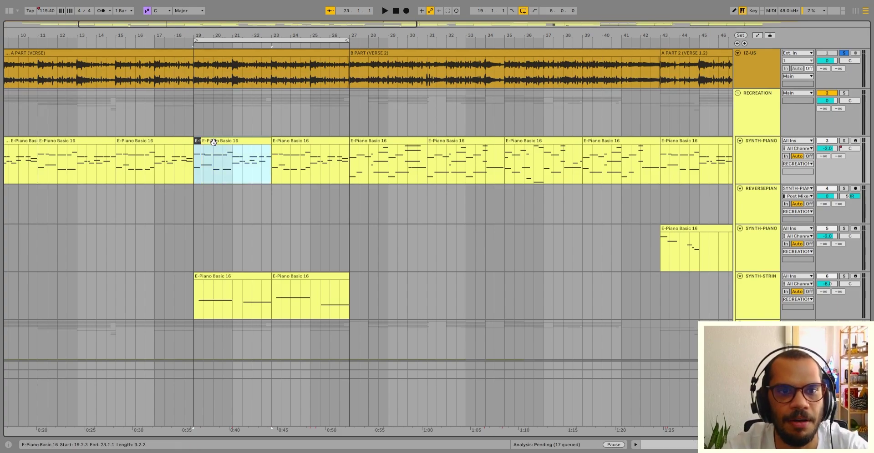
shift+click(306, 141)
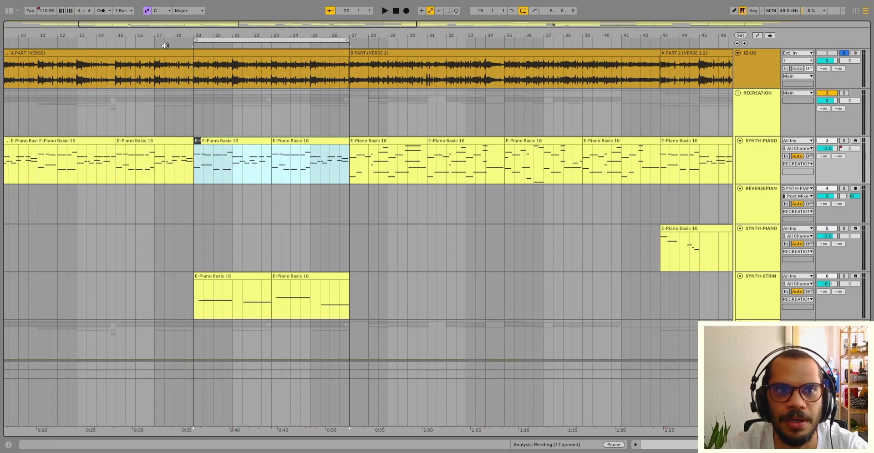
Play the original IZ-US track from around bar 17 into the section starting at bar 19, and stop playback
click(164, 46)
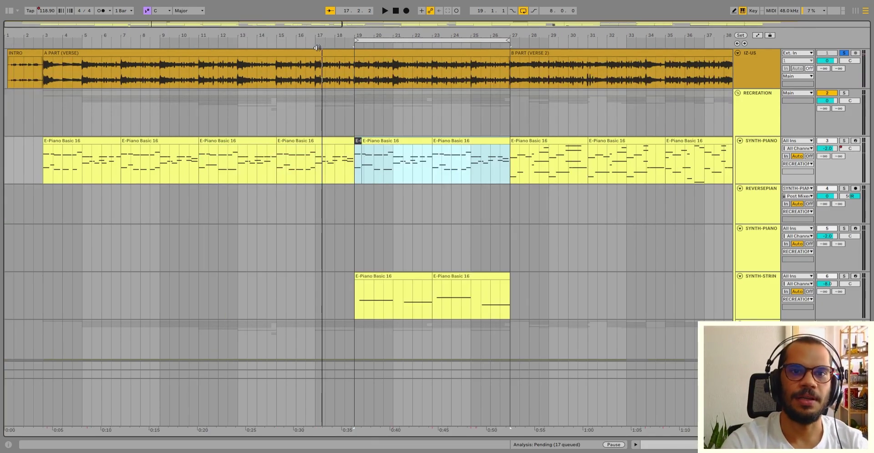
click(329, 47)
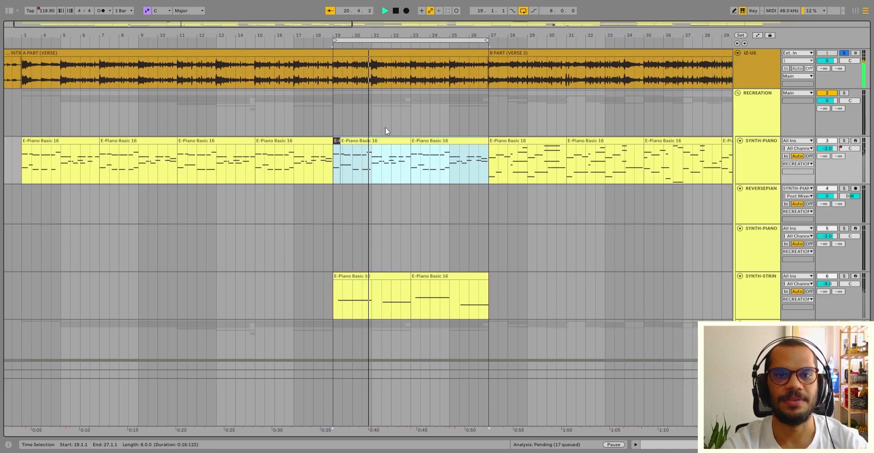
key(space)
click(316, 44)
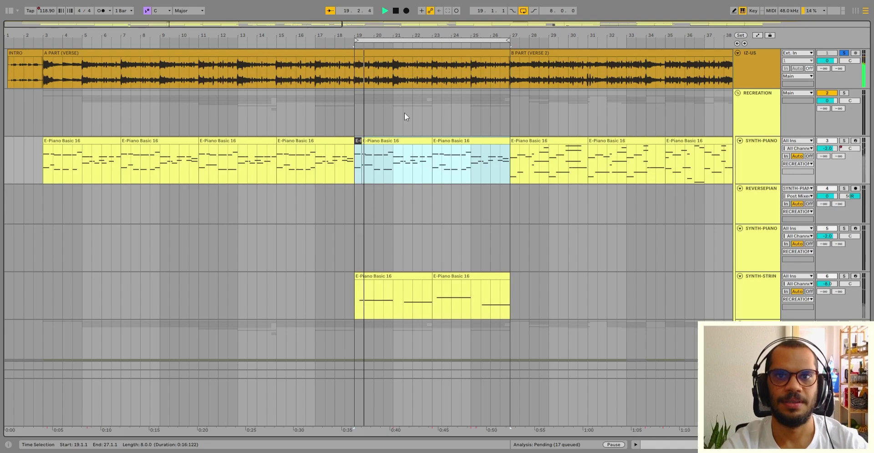
key(space)
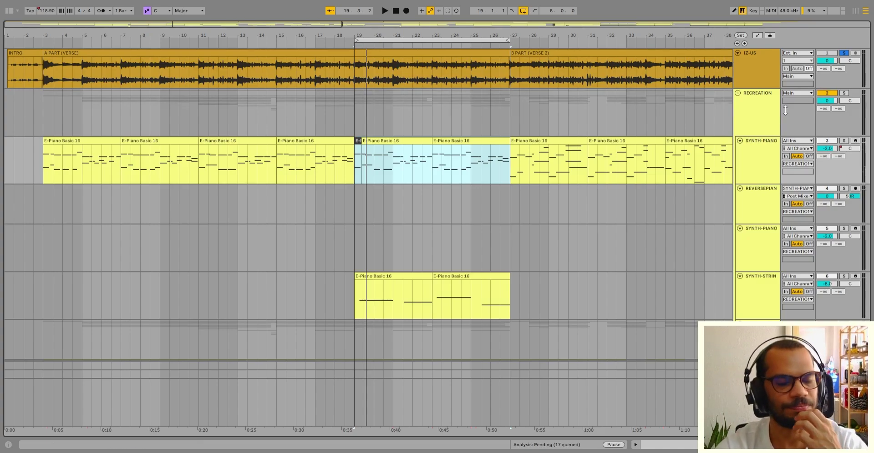
Select the short SYNTH-PIANO clip from 19.1.1 to 19.2.3 and move the selection up to the same span of IZ-US
click(357, 140)
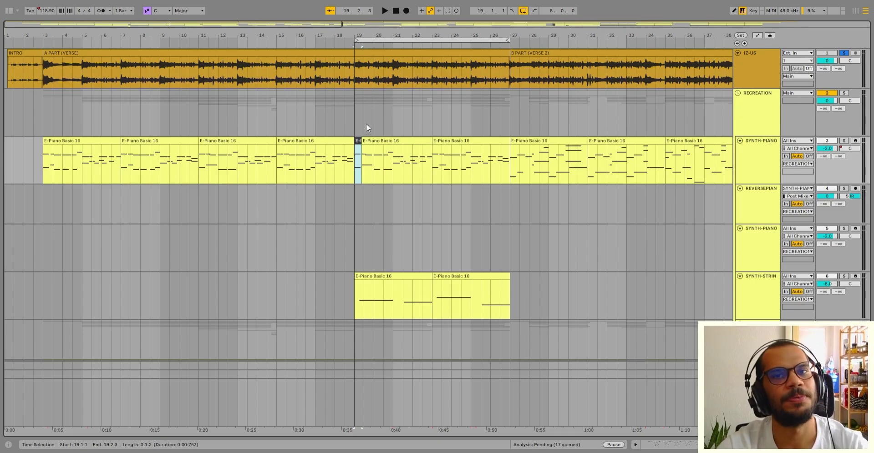
key(Up)
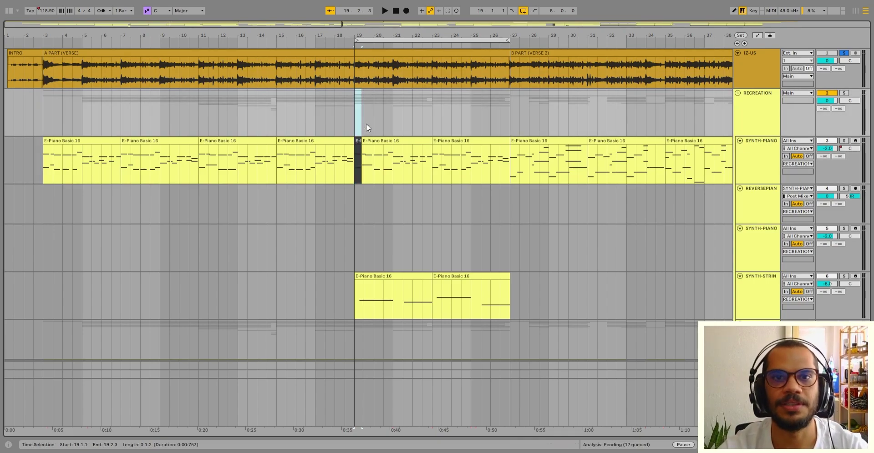
key(Up)
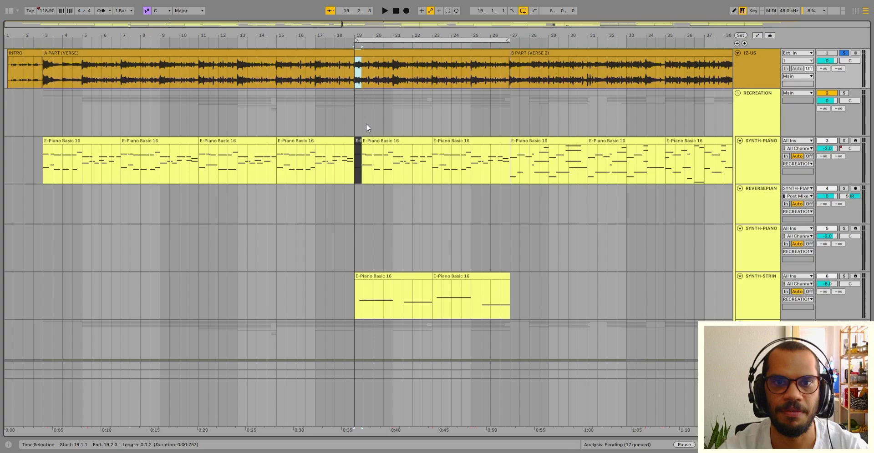
Open the SYNTH-PIANO device chain and show the chorus 1 automation of its TAL-U-NO-LX synth
click(359, 151)
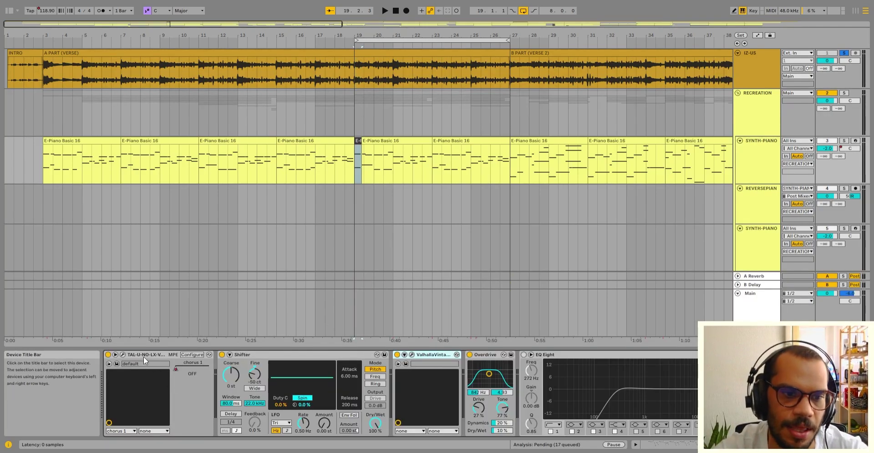
click(155, 356)
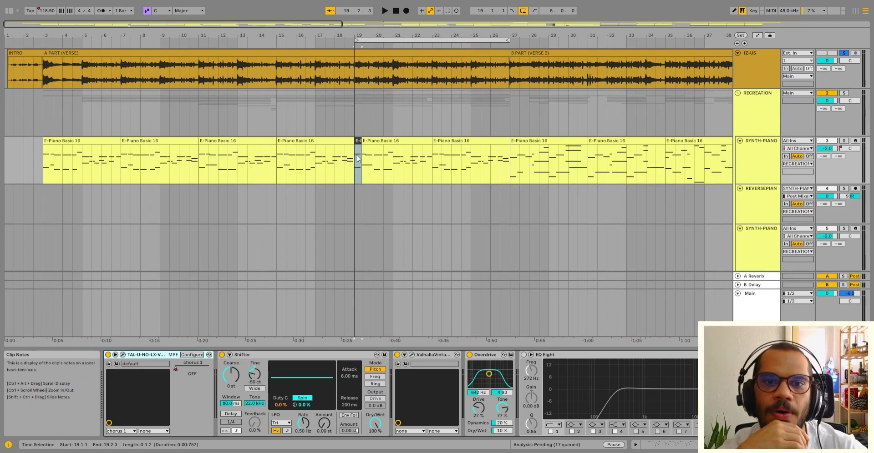
click(359, 143)
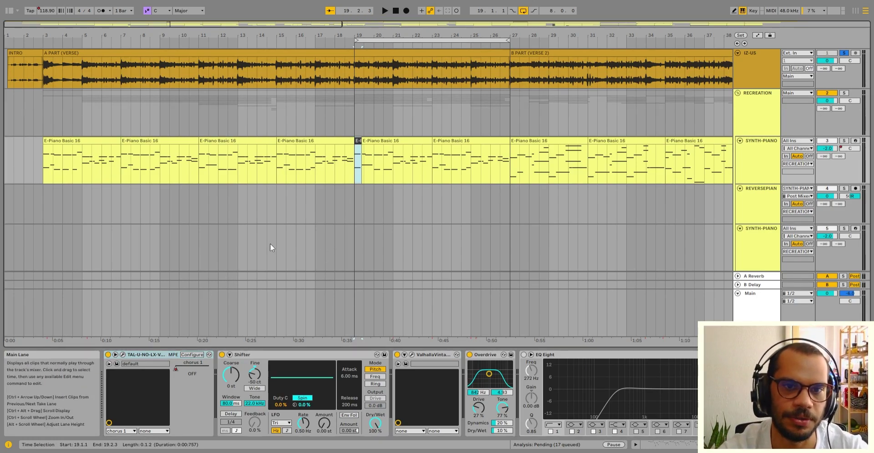
click(174, 365)
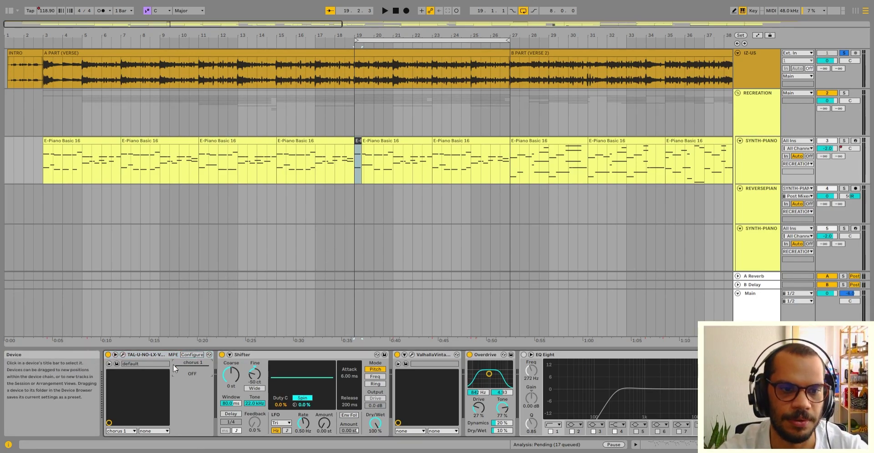
key(a)
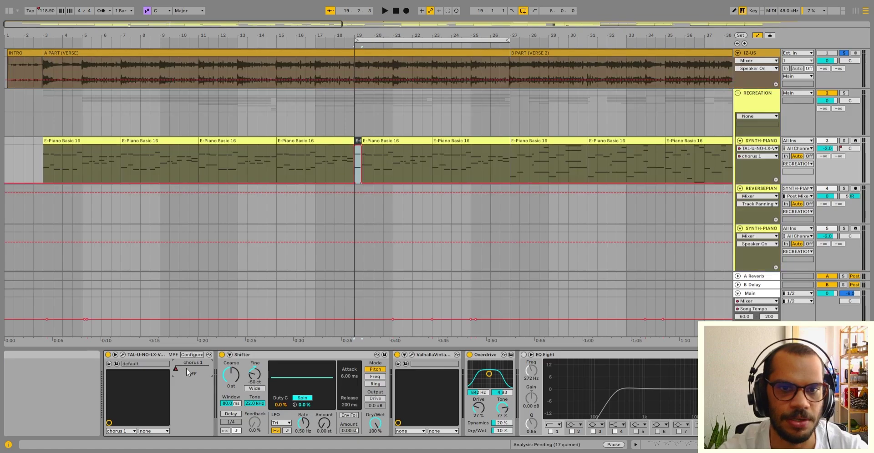
Highlight the chorus 1 automation on SYNTH-PIANO around and before bar 19, and place the insert mark at 18.3.1
click(334, 166)
drag(236, 157, 453, 176)
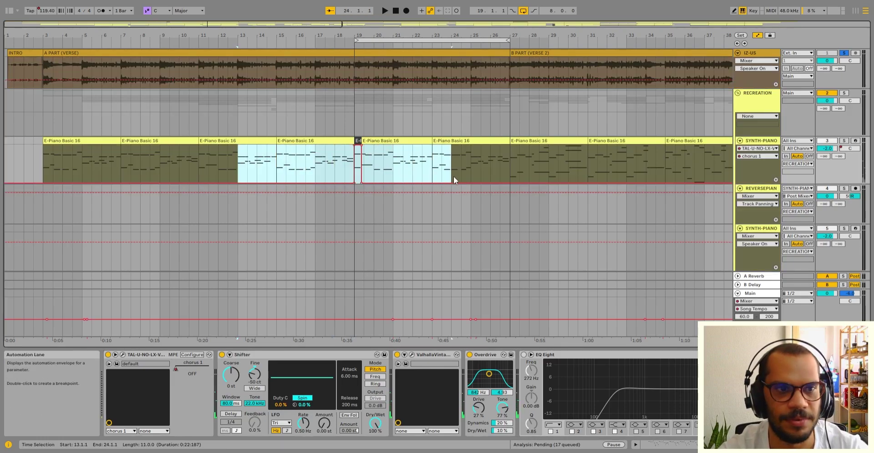
drag(44, 180, 353, 169)
click(345, 168)
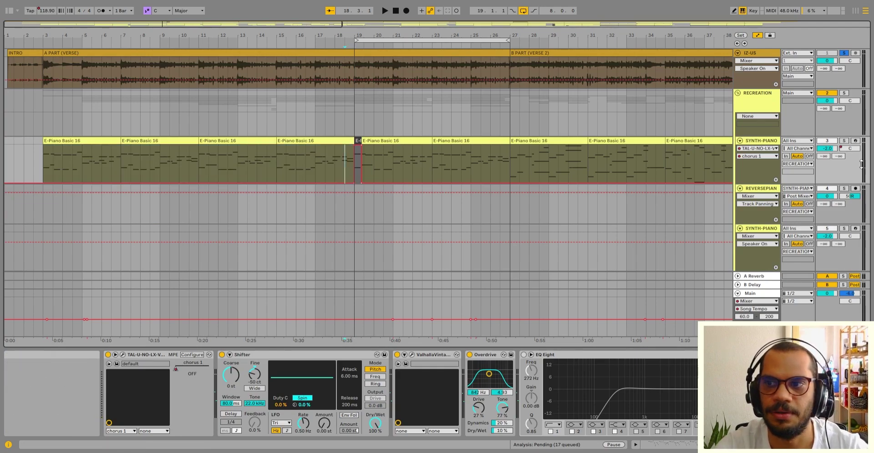
Solo SYNTH-PIANO, bring its chorus 1 automation back into view, and play from 18.3.1 into bar 20
click(849, 148)
click(843, 141)
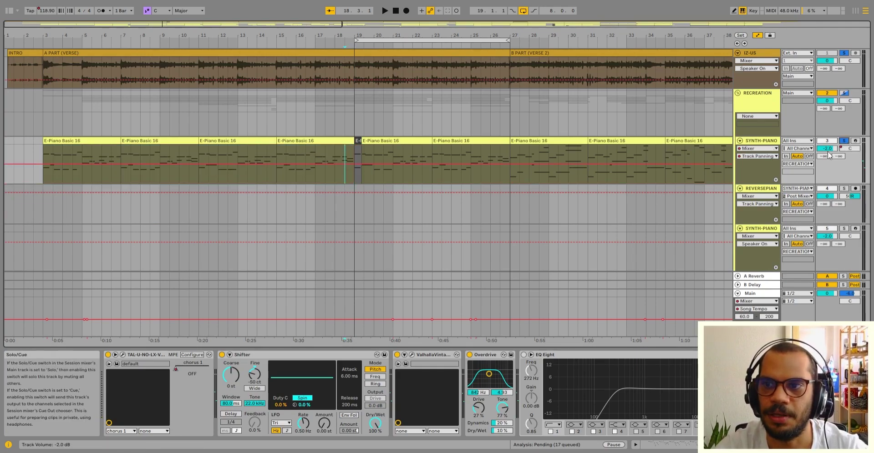
click(170, 373)
key(space)
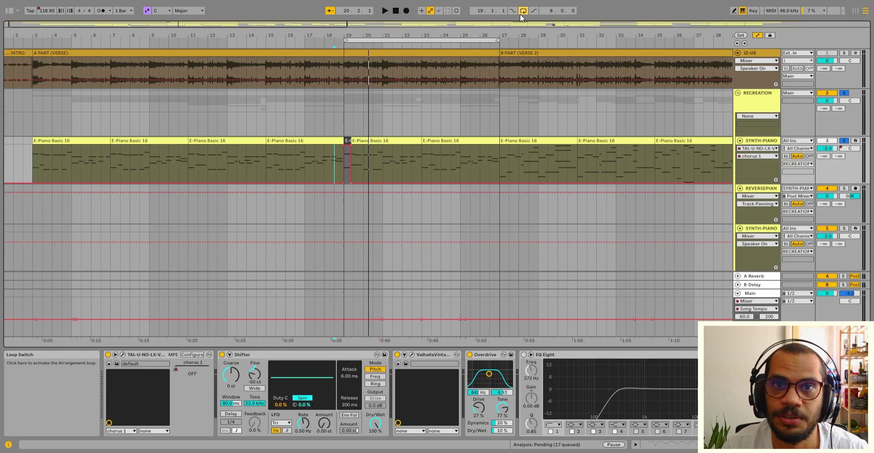
click(176, 371)
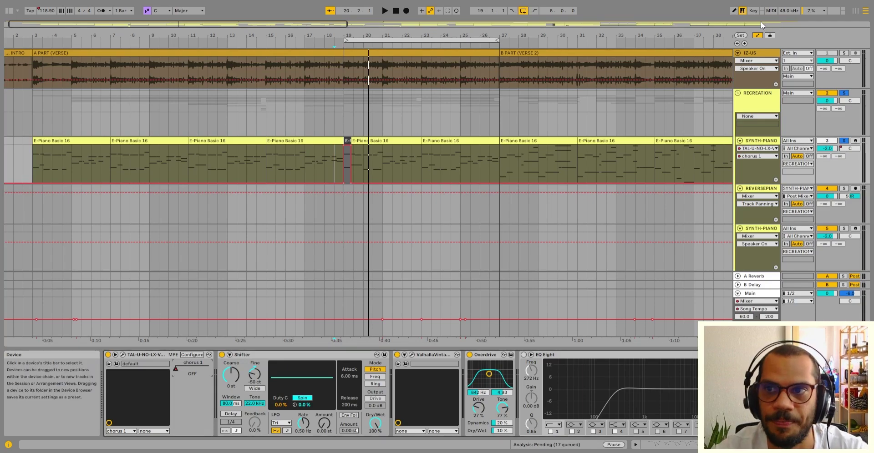
Hide the automation lanes and select the two SYNTH-STRIN clips from bar 19 to 27
scroll(416, 144, down, 5)
click(405, 127)
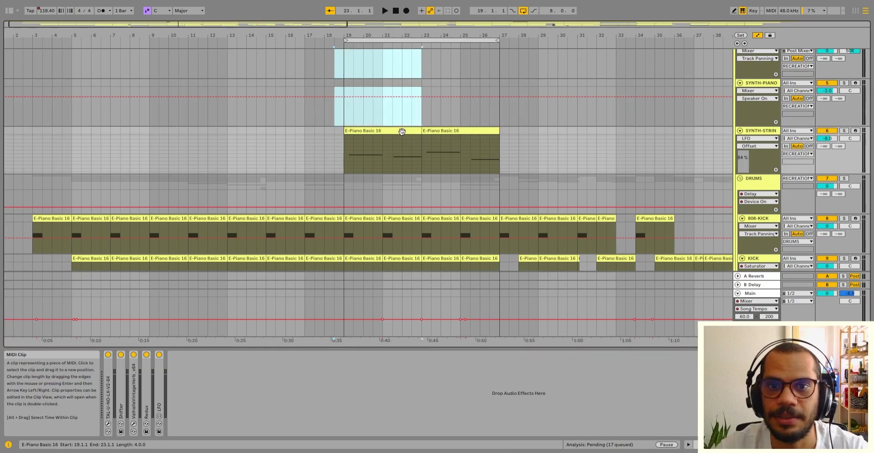
click(434, 131)
click(757, 35)
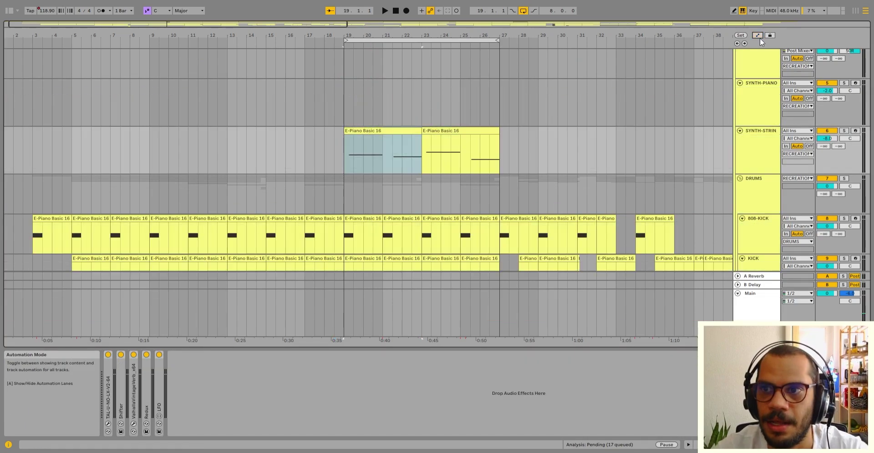
scroll(435, 114, down, 1)
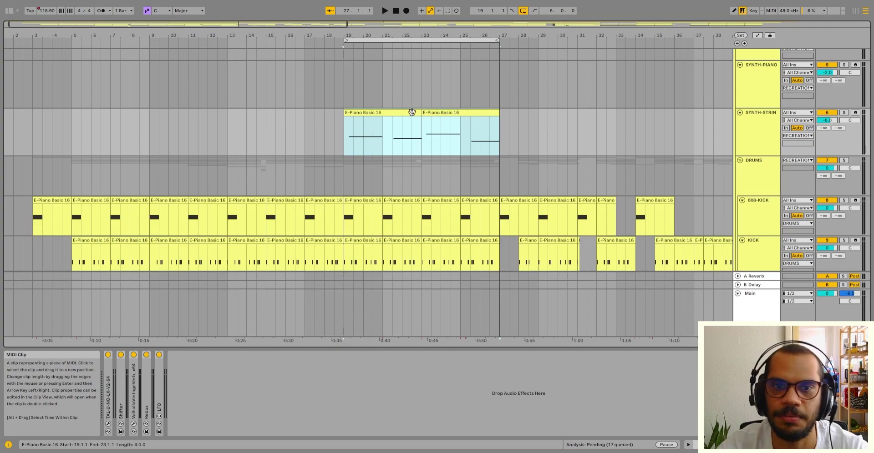
Open the first SYNTH-STRIN clip from bar 19 to 23 and show its A#3 and G#3 notes
scroll(452, 162, up, 2)
scroll(452, 162, down, 2)
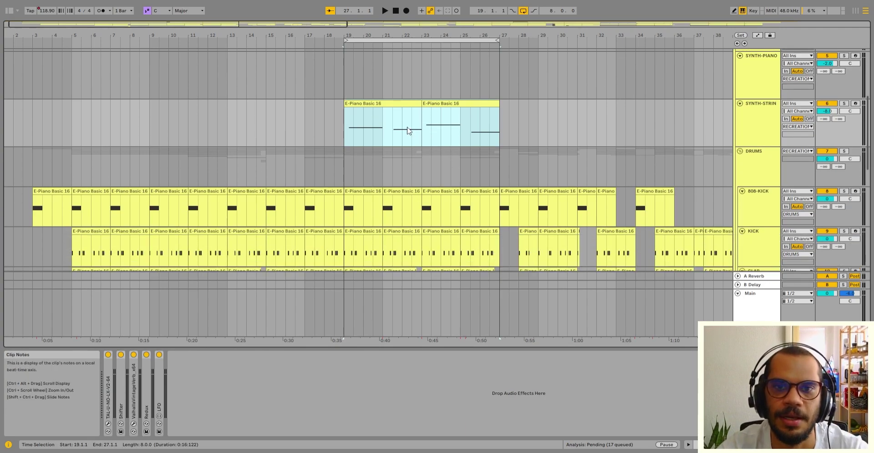
double_click(396, 104)
scroll(326, 384, down, 2)
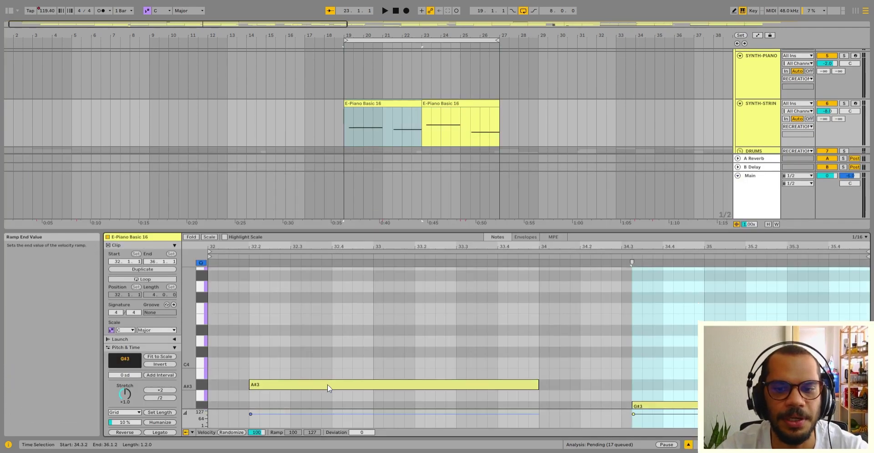
click(385, 314)
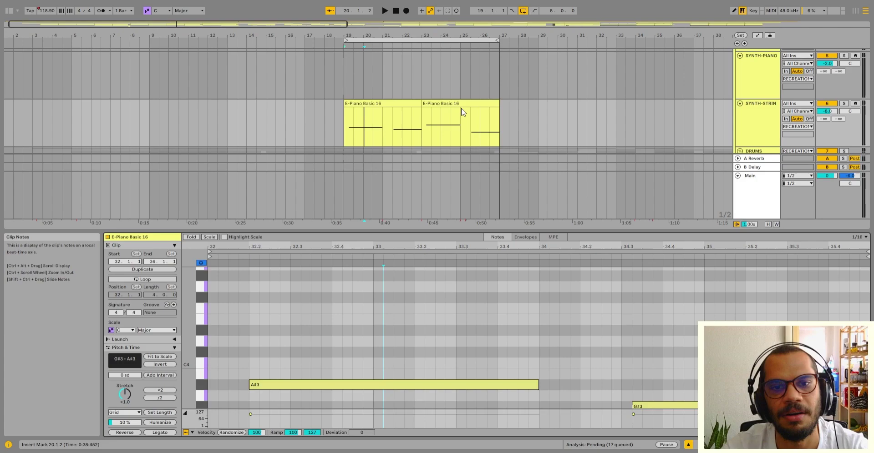
Solo the original IZ-US track in place of SYNTH-PIANO and play it from just before bar 19
scroll(312, 74, up, 2)
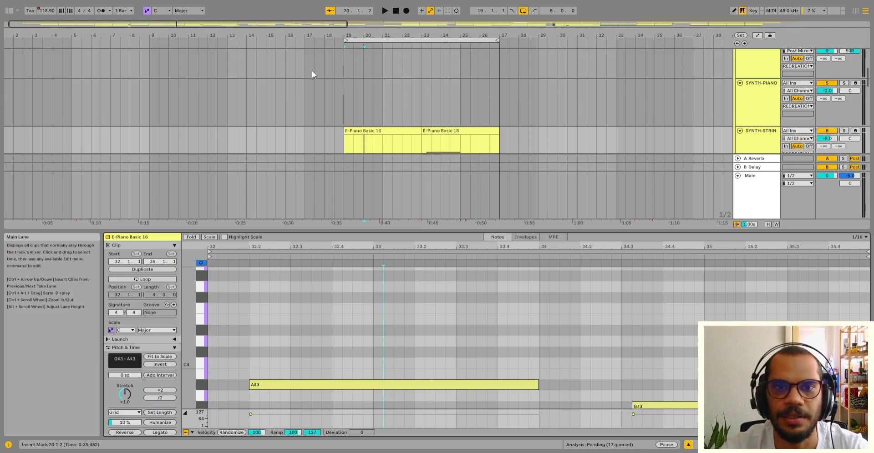
scroll(318, 68, up, 6)
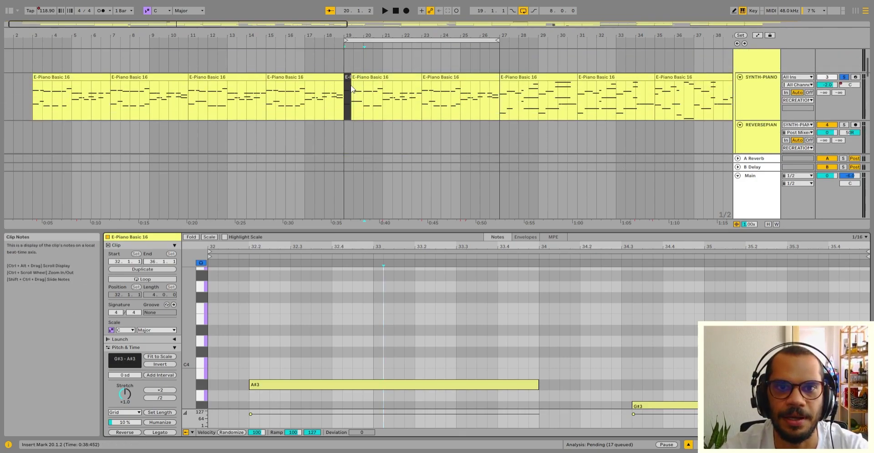
click(351, 86)
scroll(501, 152, up, 5)
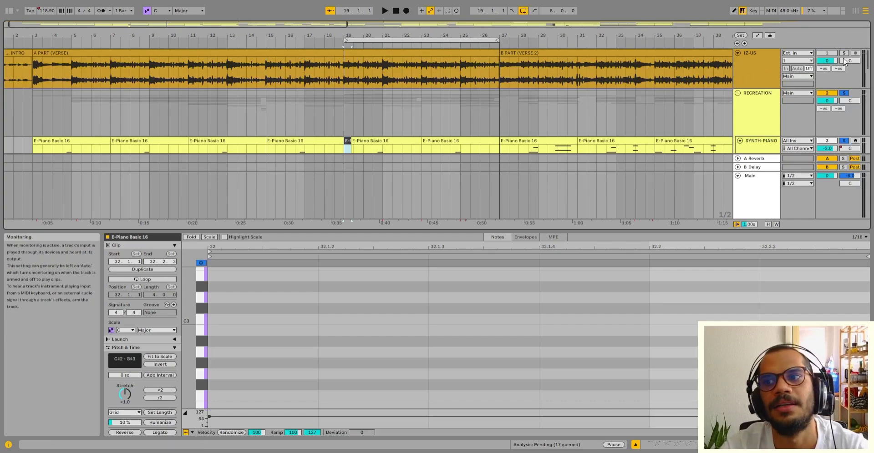
click(844, 53)
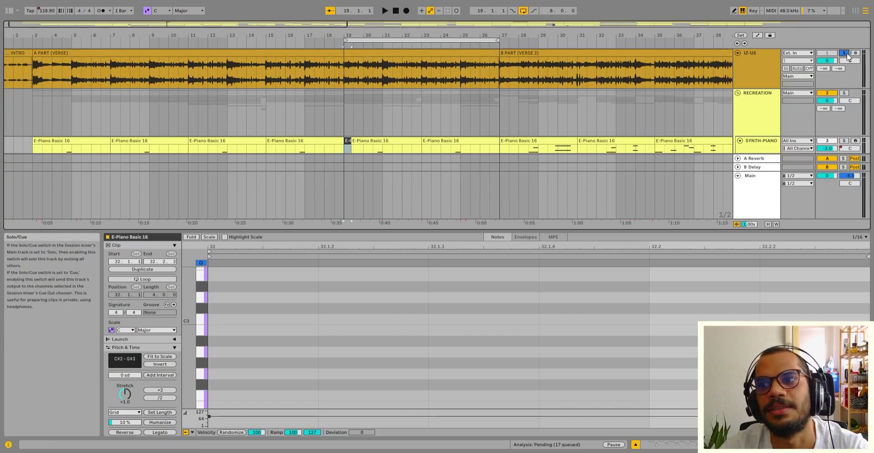
click(317, 40)
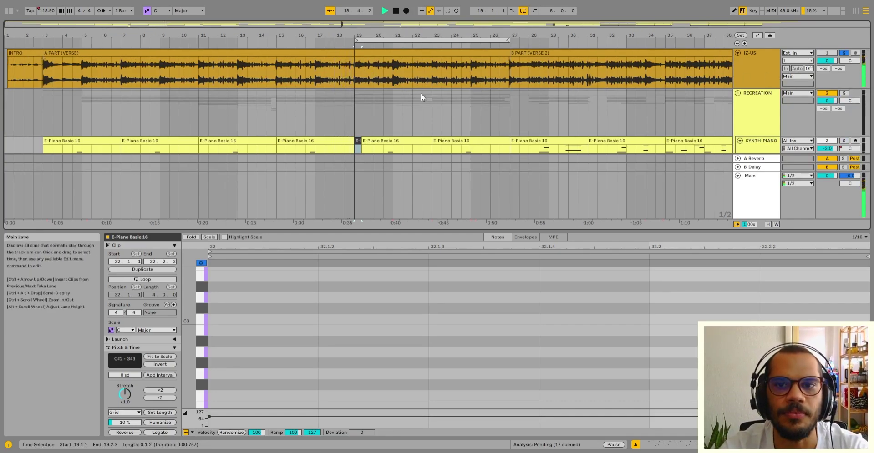
Show the notes of both SYNTH-STRIN clips from bar 19 to 27 together during playback, and stop playback
scroll(457, 93, down, 10)
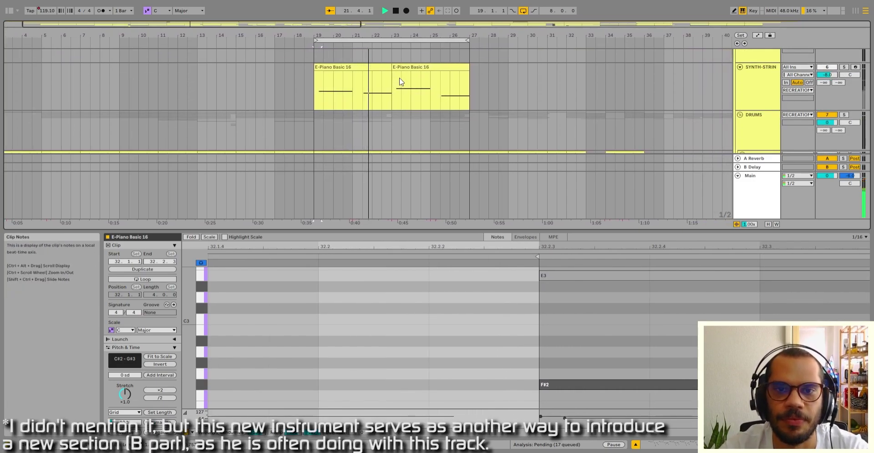
click(399, 67)
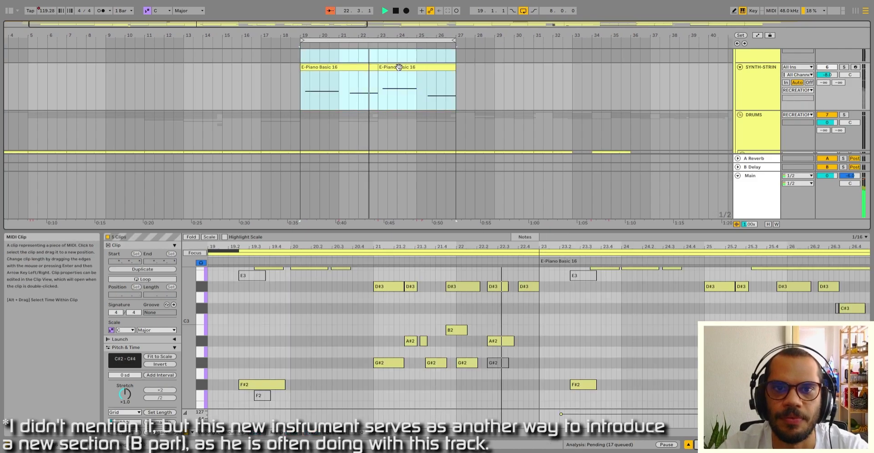
click(359, 67)
shift+click(410, 67)
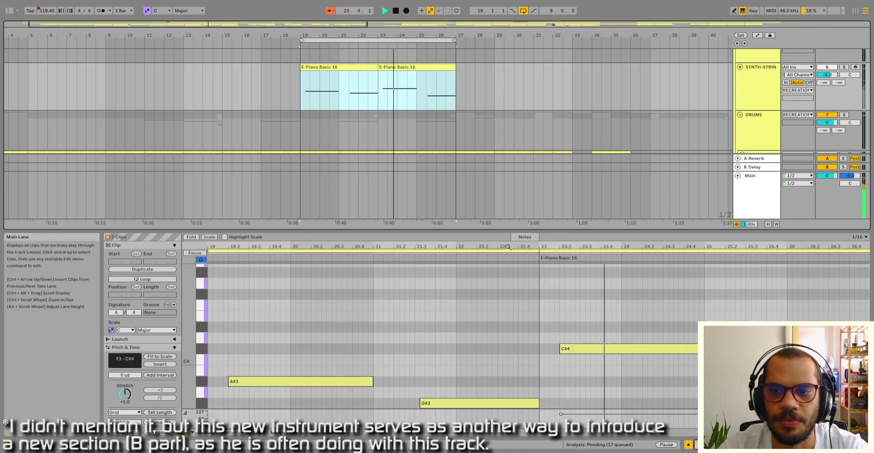
scroll(592, 319, down, 3)
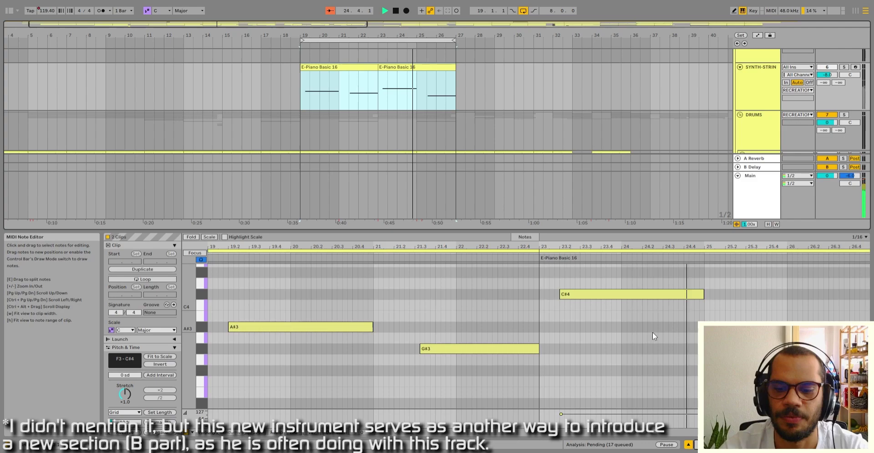
key(minus)
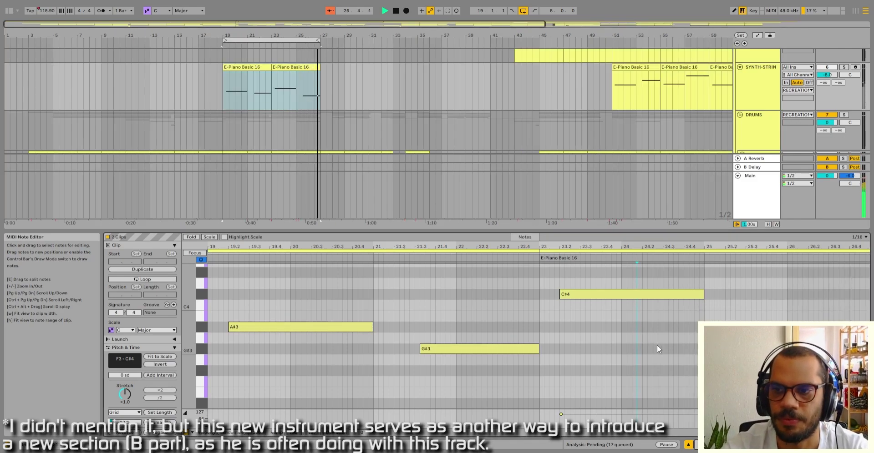
key(space)
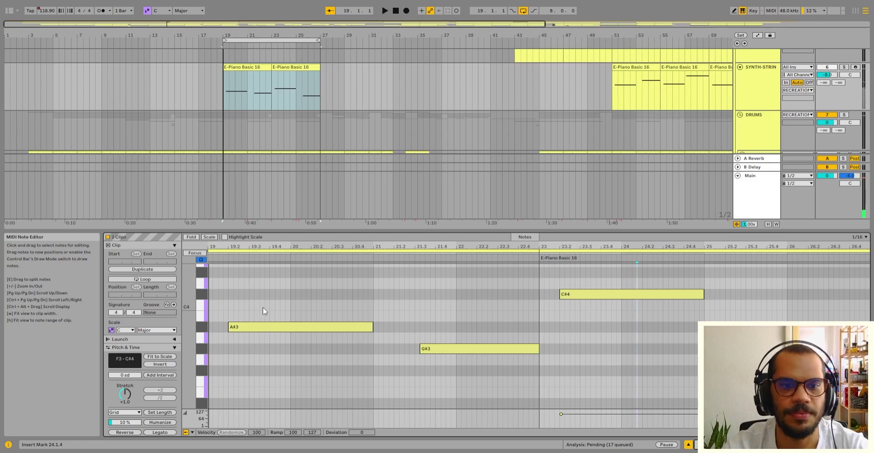
Highlight the A#3, G#3 and C#4 notes of the SYNTH-STRIN clips in turn, and return to the track's device chain
drag(263, 308, 277, 364)
drag(490, 335, 483, 345)
click(577, 295)
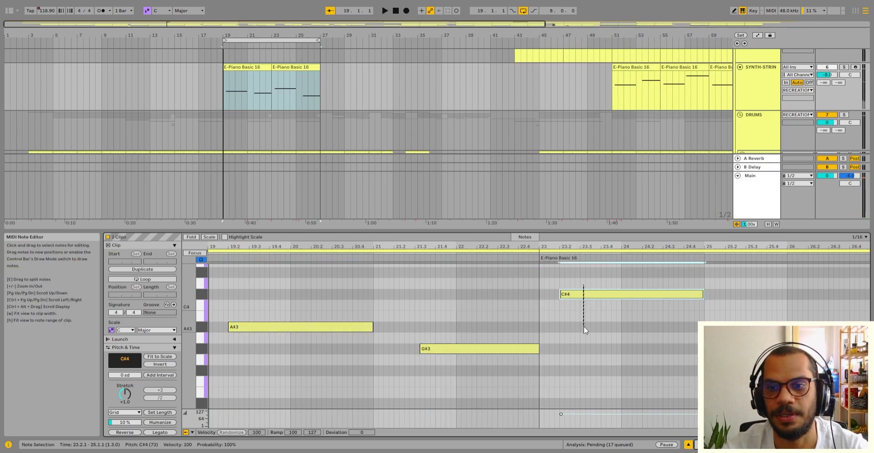
click(774, 383)
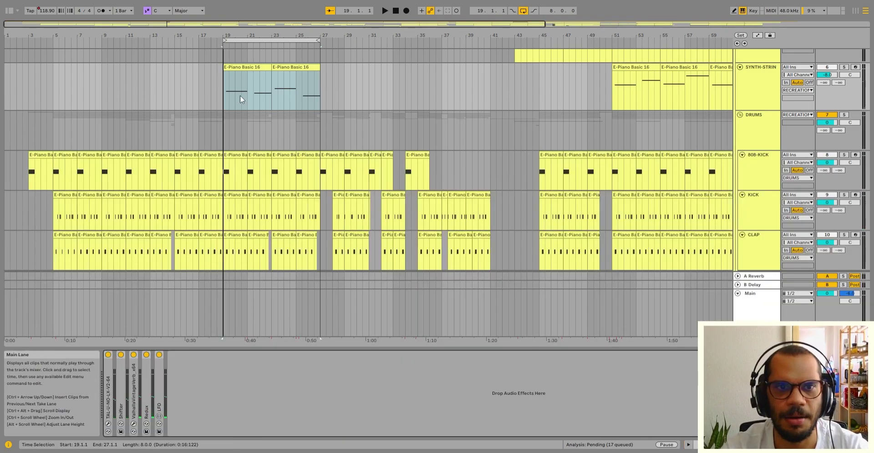
Expand the Shifter on SYNTH-STRIN and set its Fine transposition to -50 ct
click(240, 66)
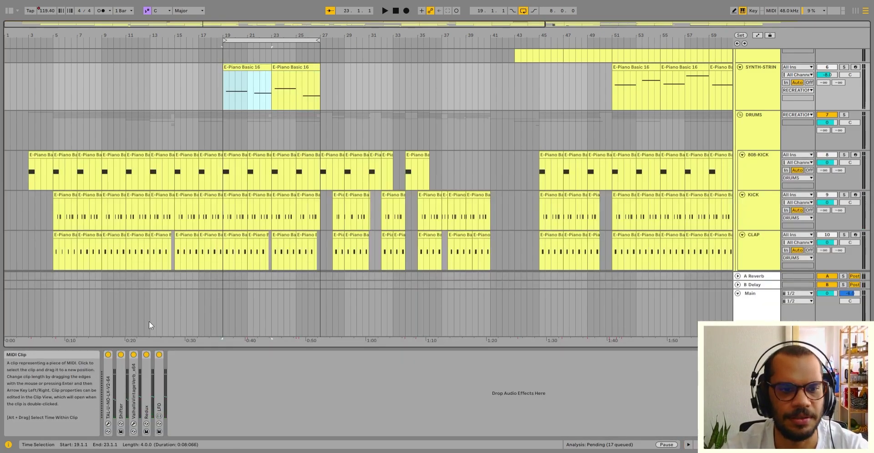
click(123, 398)
click(123, 398)
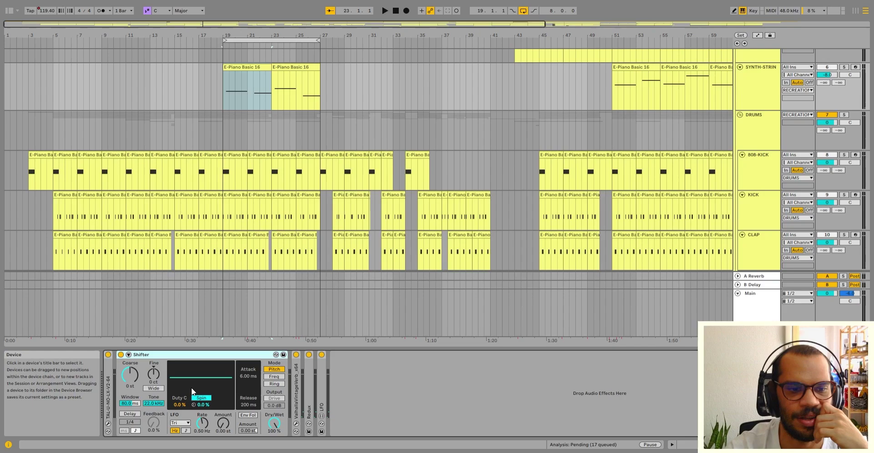
drag(153, 373, 154, 409)
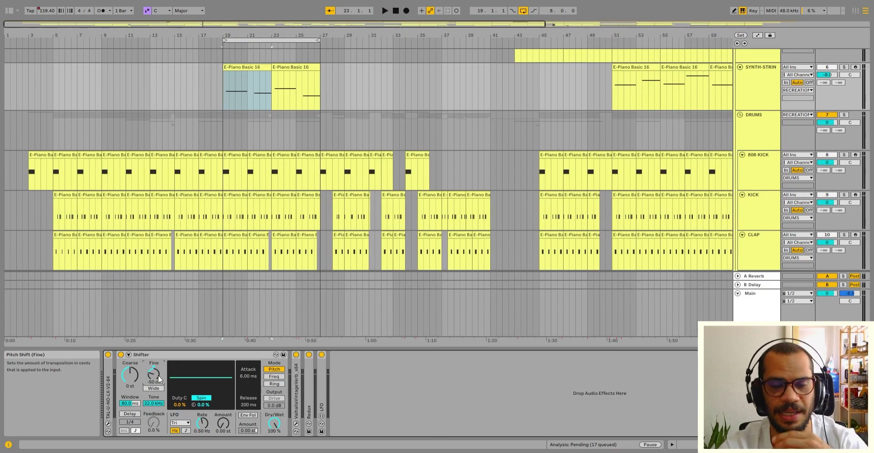
Show the Shifter in the SYNTH-PIANO device chain for comparison, and reset the SYNTH-STRIN Shifter's Fine transposition to 0 ct
scroll(273, 137, up, 5)
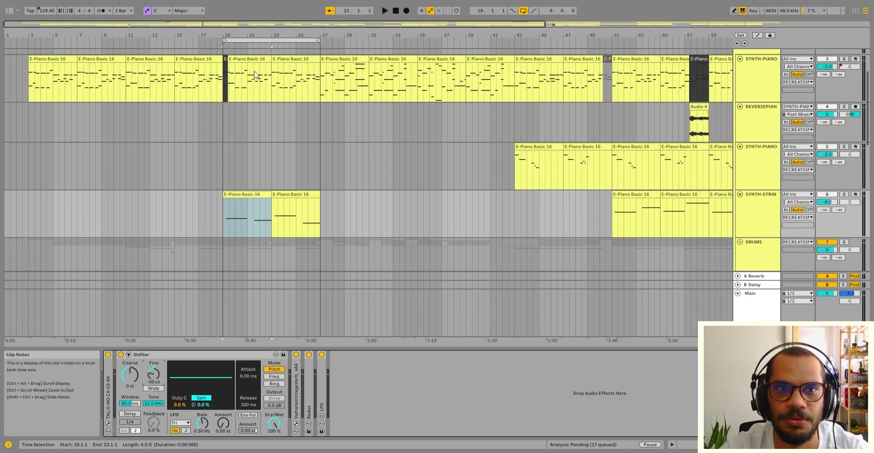
click(255, 76)
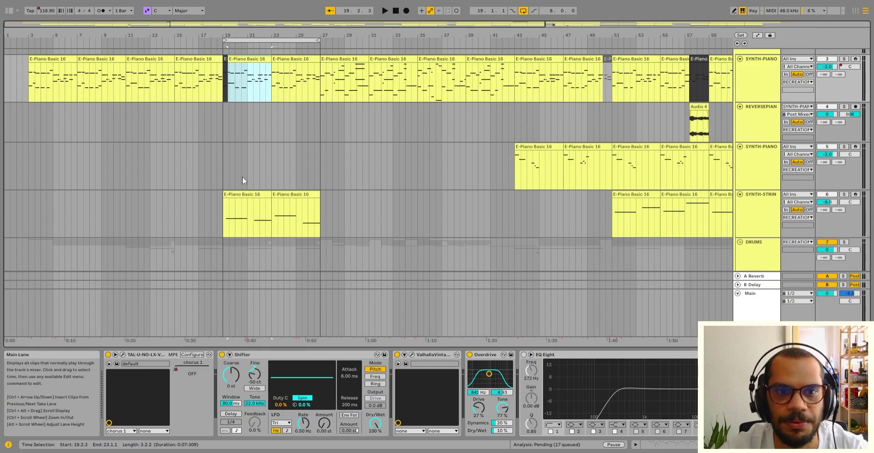
click(244, 196)
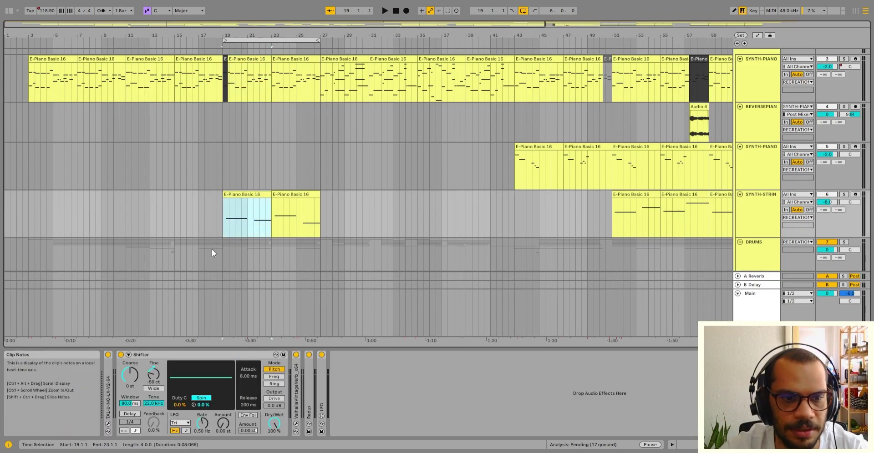
click(150, 377)
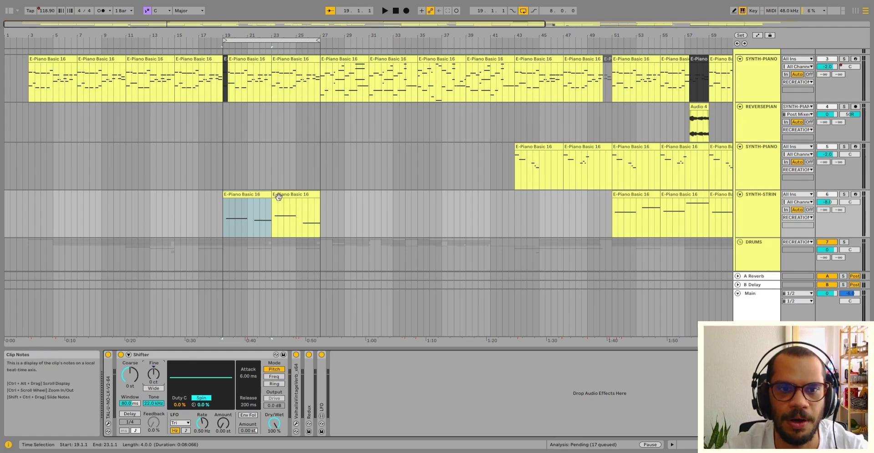
Select the first SYNTH-STRIN clip, from bar 19 to 23, with its device chain in view
click(257, 196)
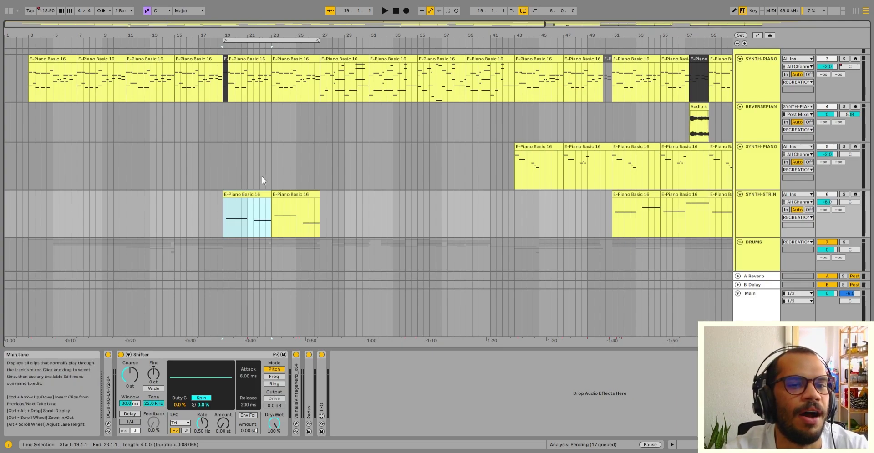
click(242, 187)
click(244, 194)
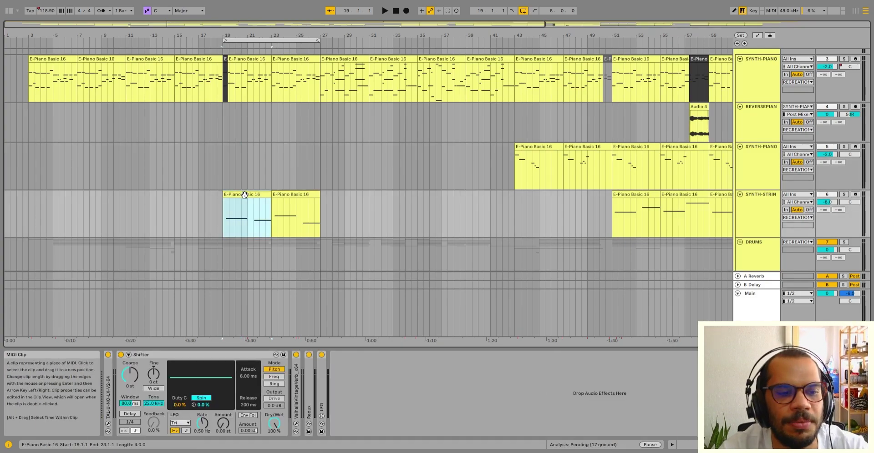
Set the Shifter's fine pitch on the SYNTH-STRIN track to -50 ct
shift+click(280, 194)
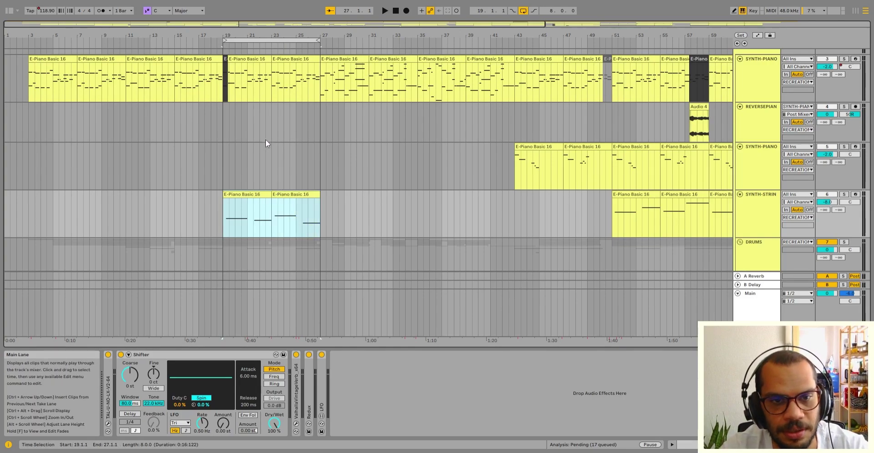
click(234, 206)
click(229, 250)
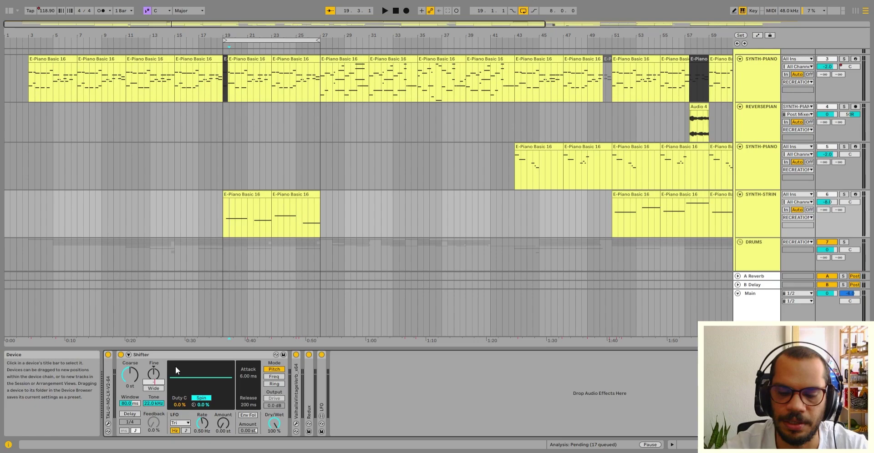
scroll(274, 262, up, 3)
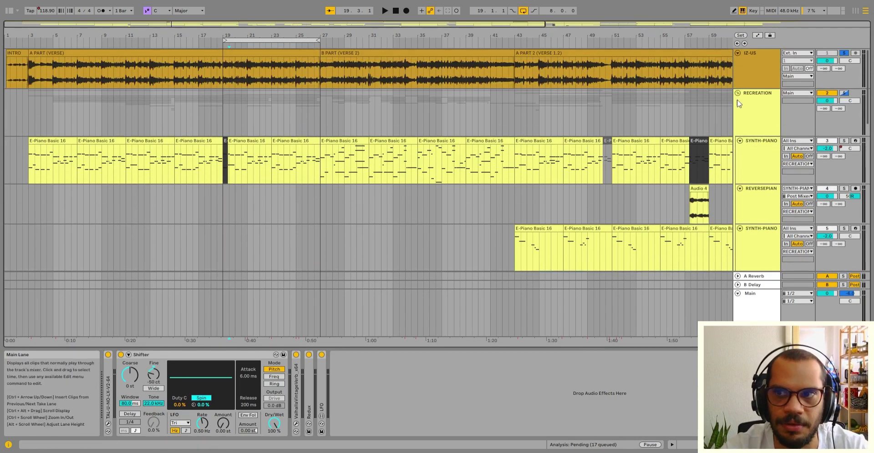
Play the passage from just before bar 19 and listen to the SYNTH-STRIN track soloed
click(219, 43)
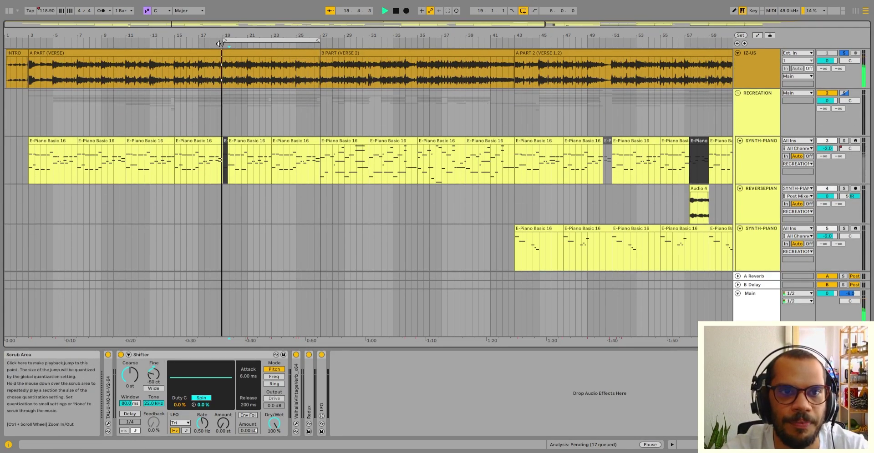
scroll(373, 149, down, 5)
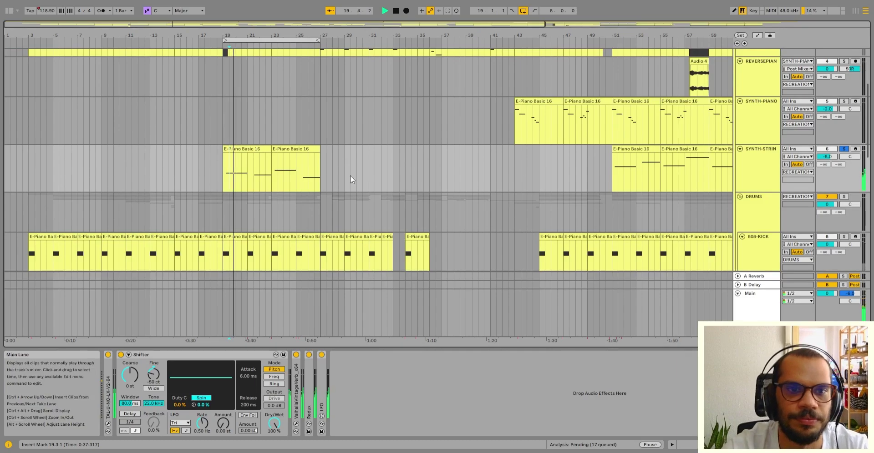
scroll(288, 269, up, 2)
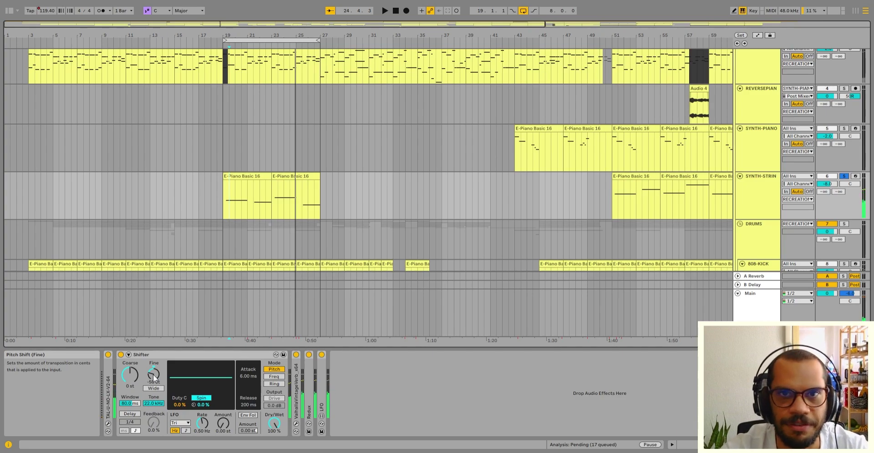
Reset the Shifter's fine pitch to 0 ct and replay the soloed strings passage from bar 19
double_click(152, 375)
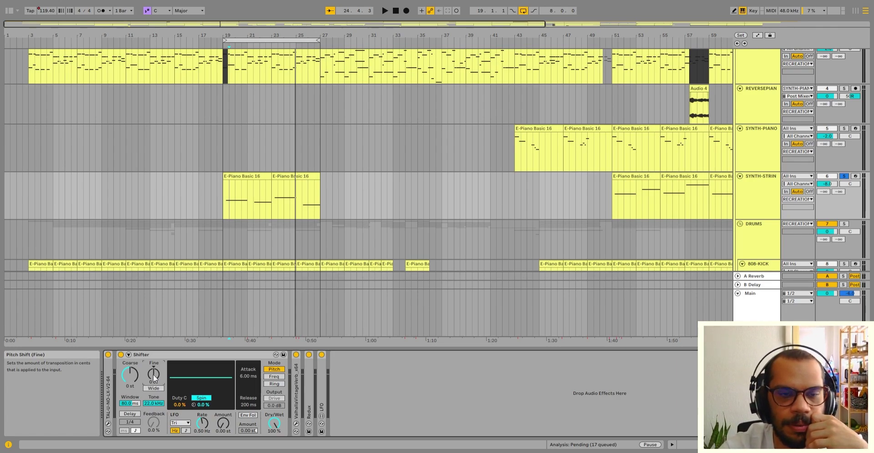
key(space)
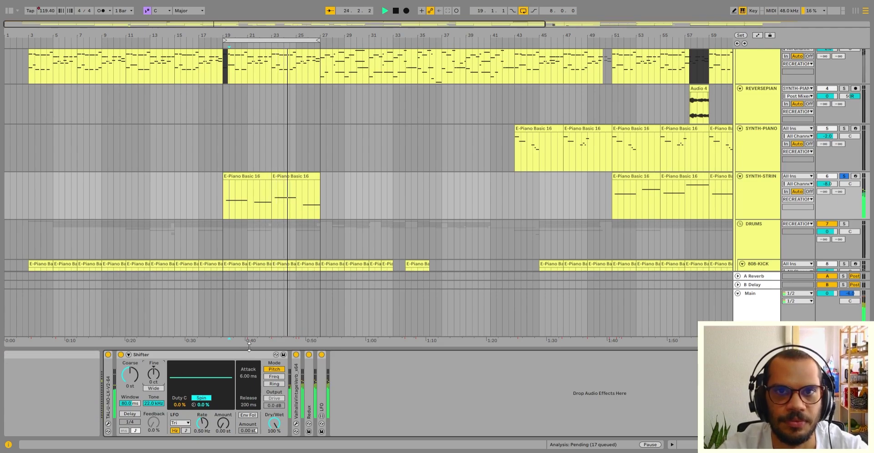
key(space)
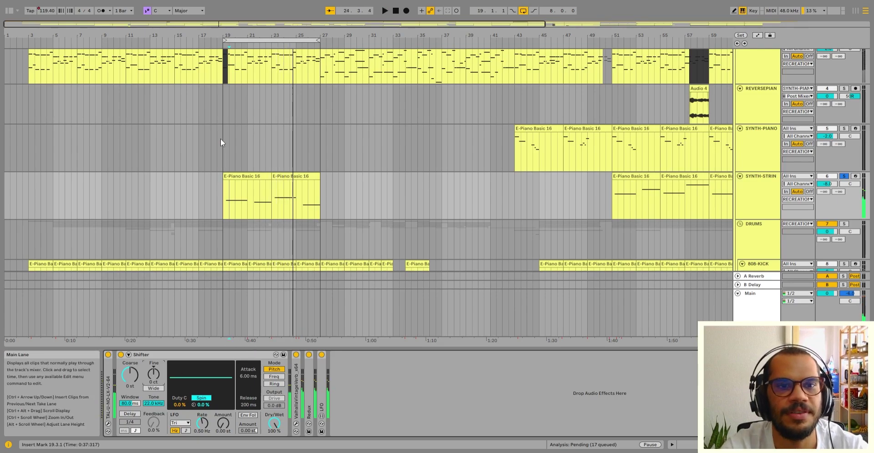
key(space)
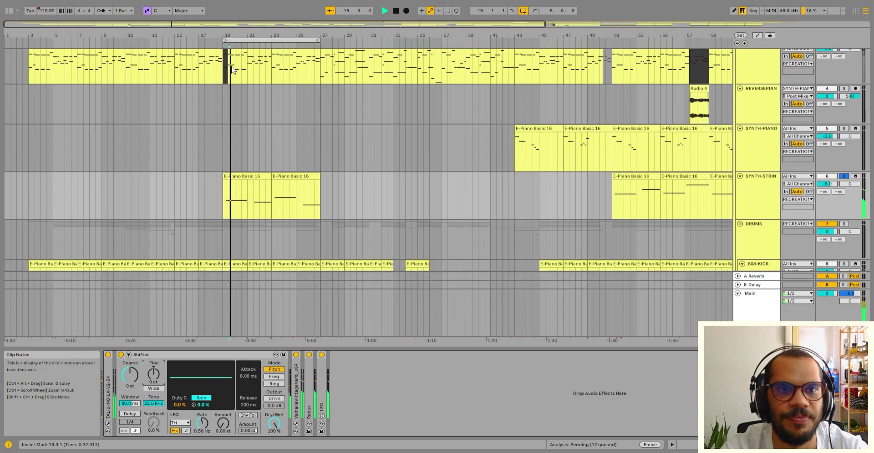
Compare the strings in the full mix and on their own by toggling the SYNTH-STRIN solo, ending with playback stopped
click(844, 176)
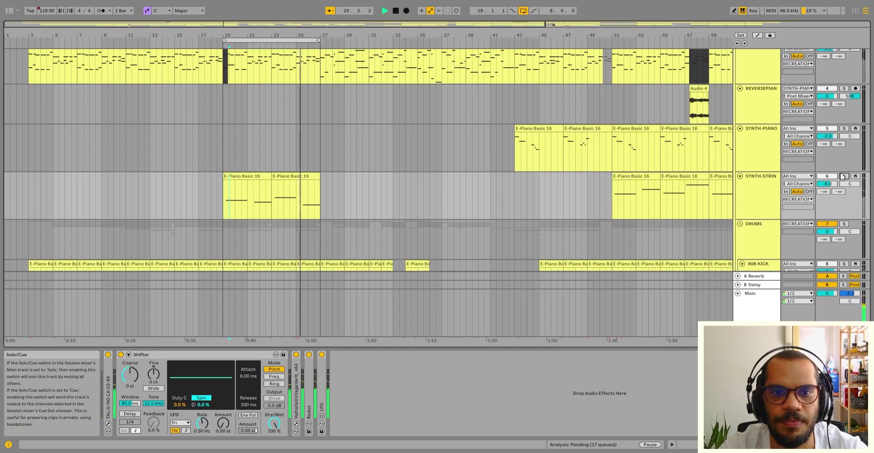
click(843, 177)
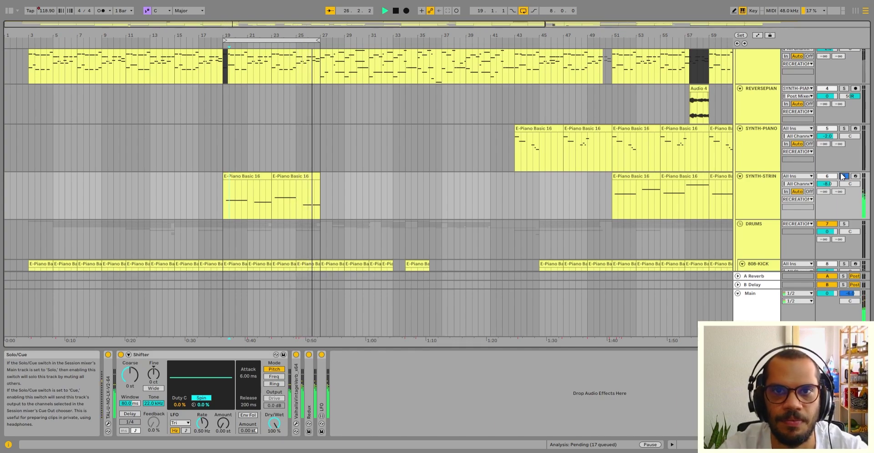
key(space)
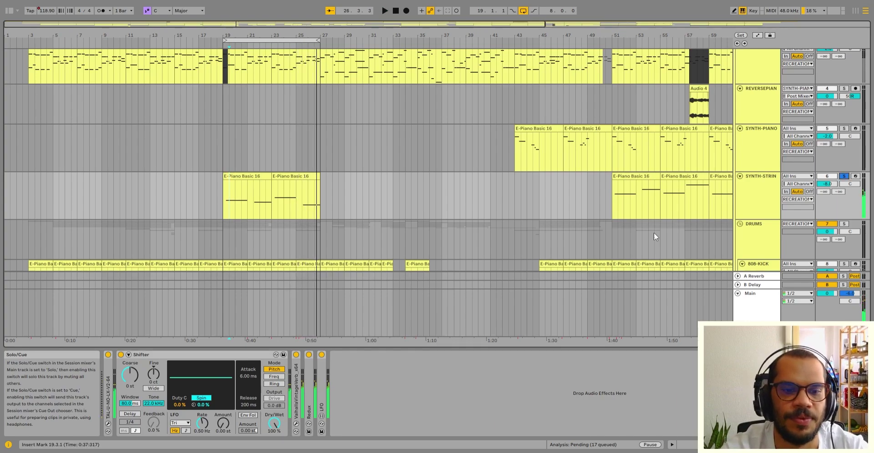
Set the Shifter's fine pitch to -50 ct and audition the strings soloed and within the mix
click(152, 374)
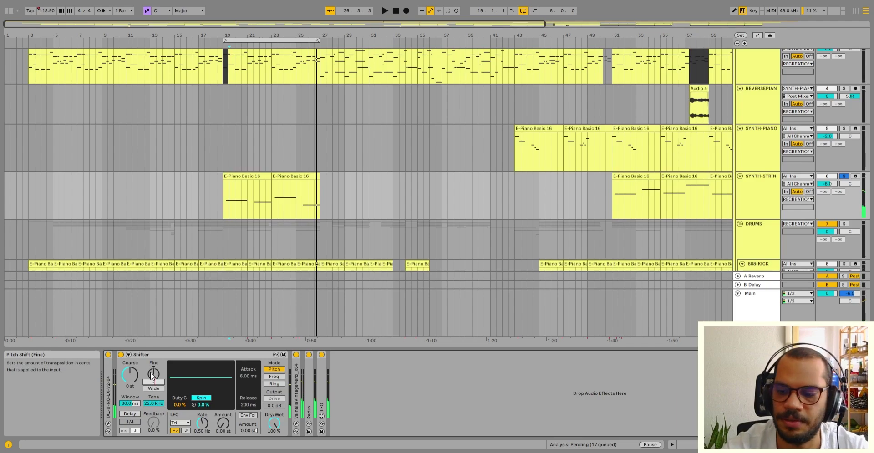
text(-50)
key(Return)
key(space)
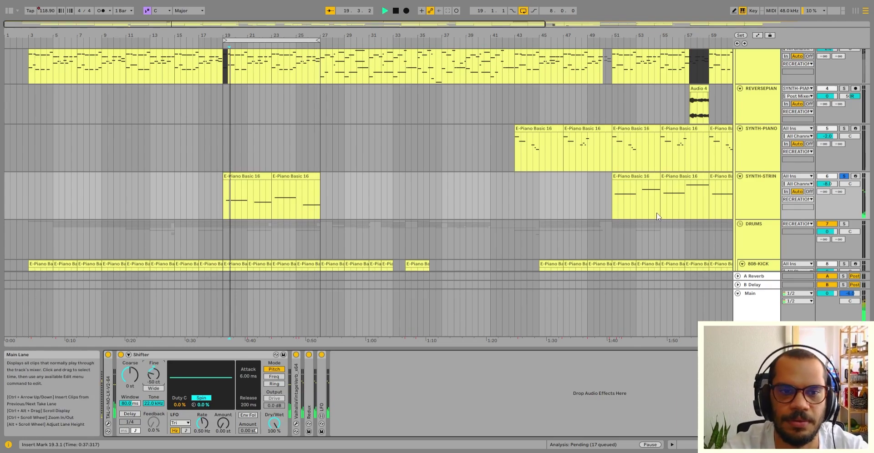
click(842, 178)
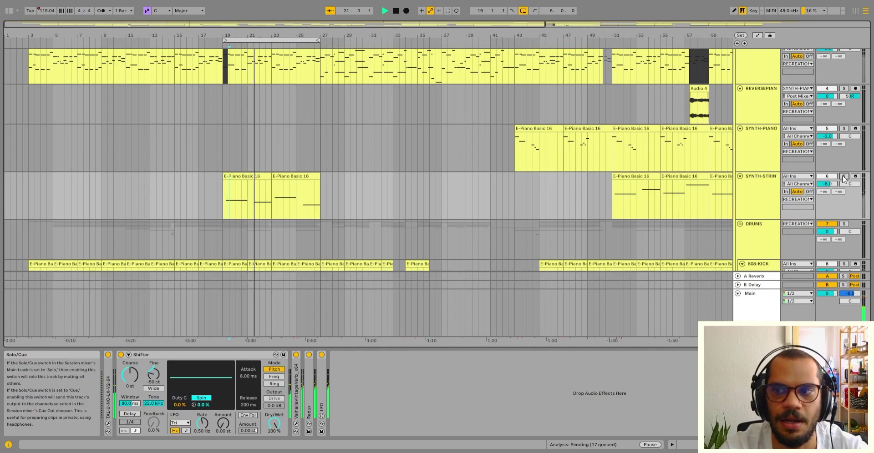
click(842, 179)
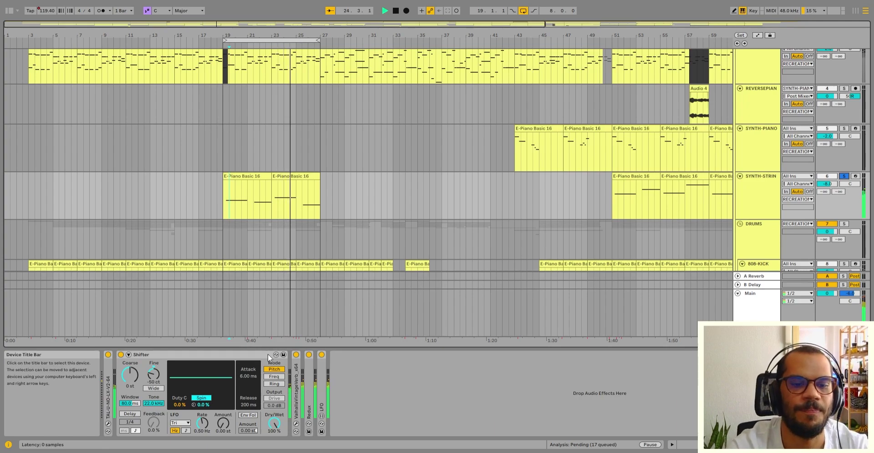
Reset the Shifter's fine pitch to 0 ct and turn off solo on the SYNTH-STRIN track
click(150, 382)
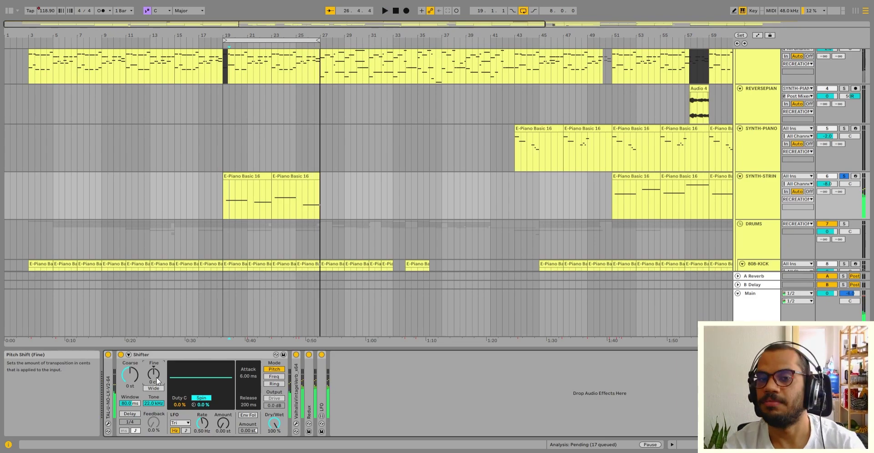
scroll(332, 269, up, 2)
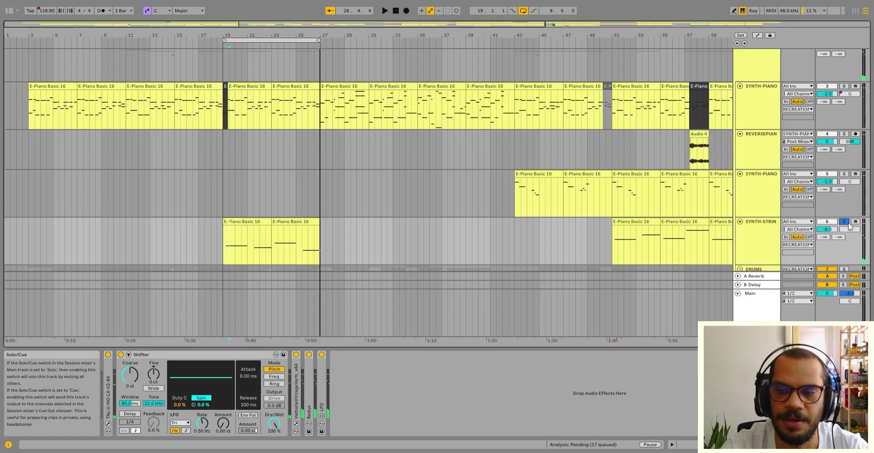
scroll(326, 211, up, 2)
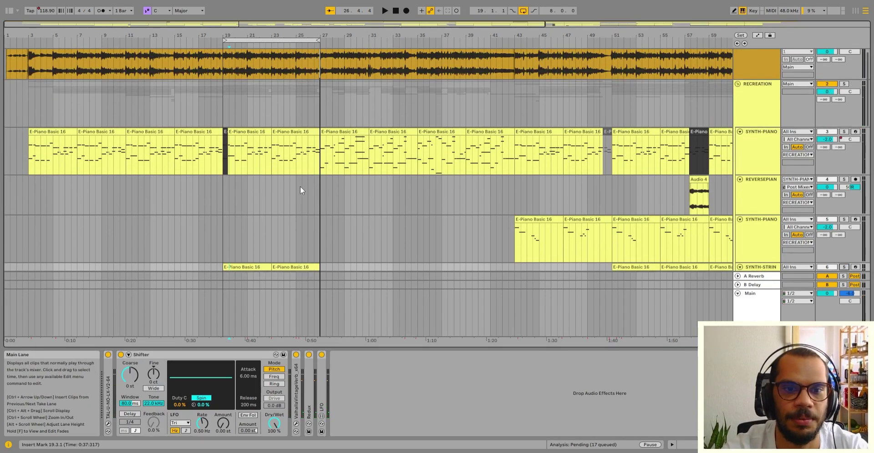
Turn off the arrangement loop, then select the strings clip at bar 23 and collapse the track's Shifter device
scroll(298, 190, down, 5)
scroll(298, 187, down, 3)
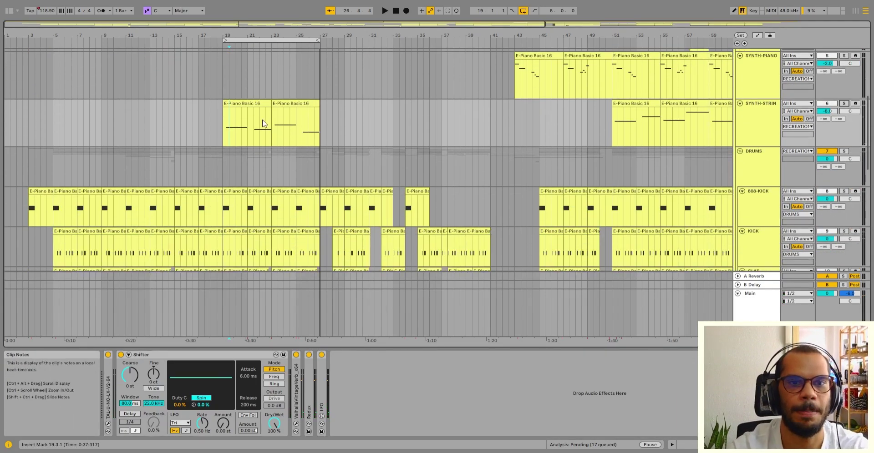
click(238, 106)
scroll(239, 109, down, 5)
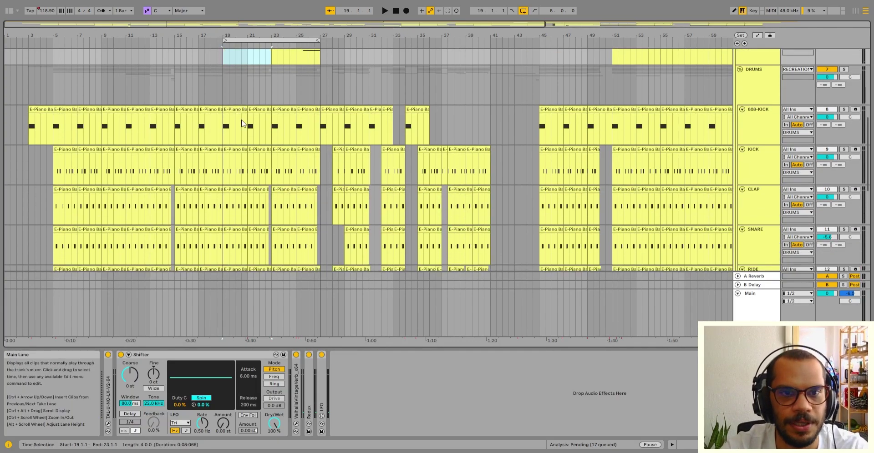
scroll(250, 102, up, 3)
click(253, 91)
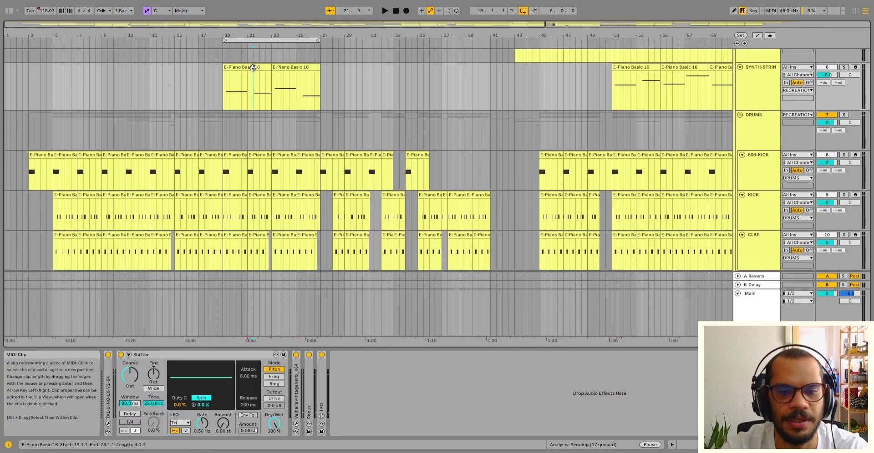
click(252, 67)
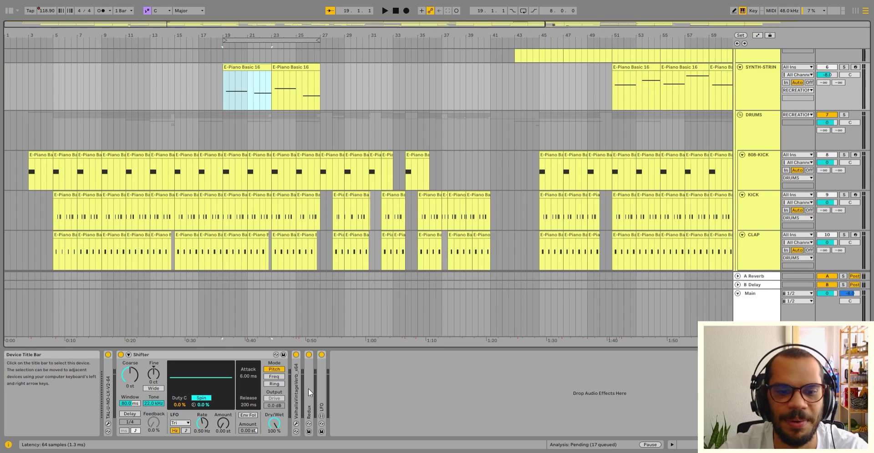
click(292, 78)
scroll(323, 81, up, 3)
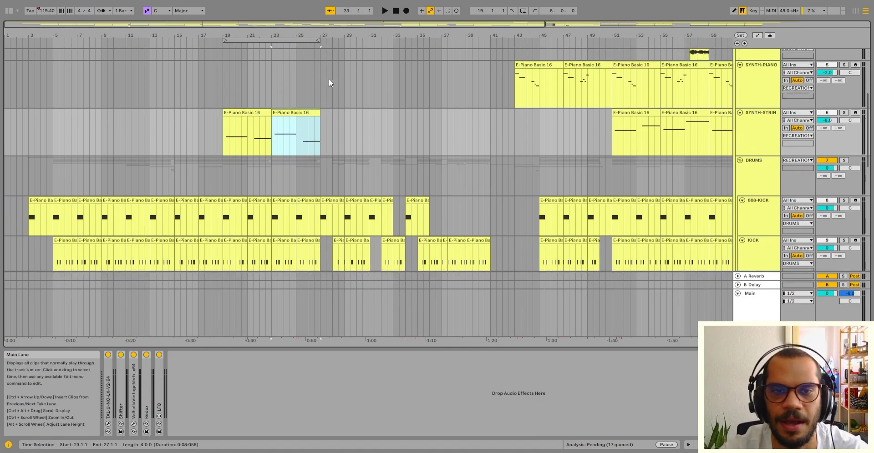
Play the end of the strings part through the transition into bar 27
scroll(329, 82, up, 3)
click(307, 44)
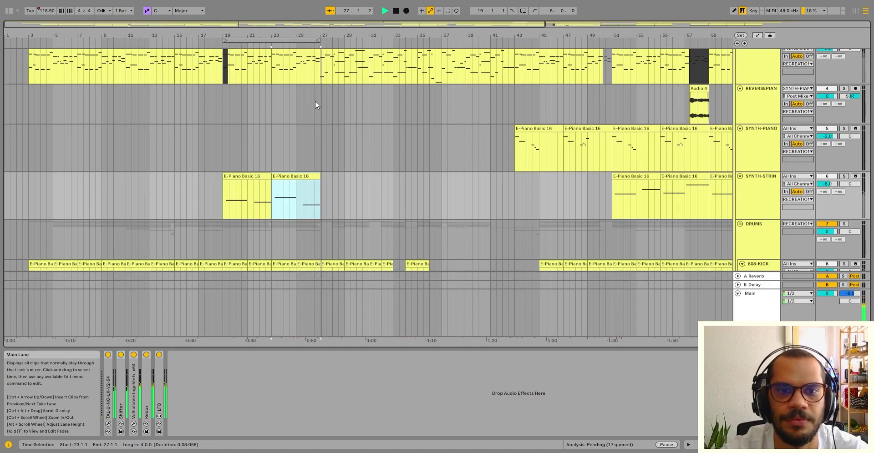
key(space)
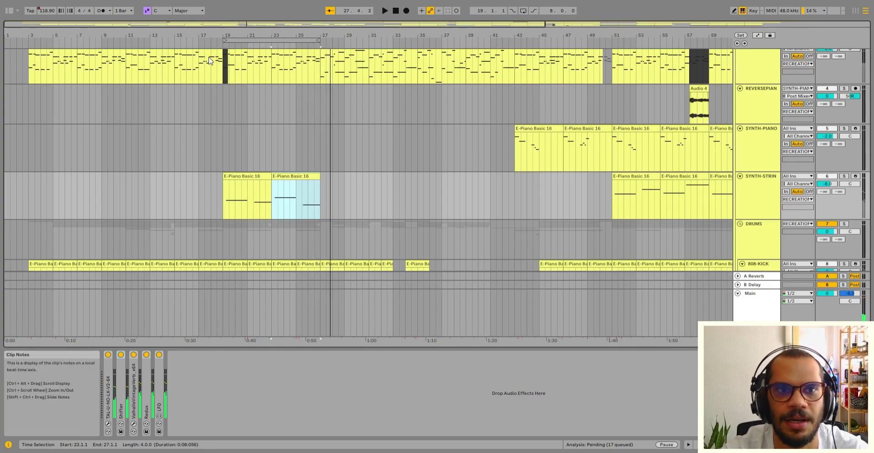
Audition the strings' entry at bar 19, then replay the end of the part from around bar 26
click(221, 46)
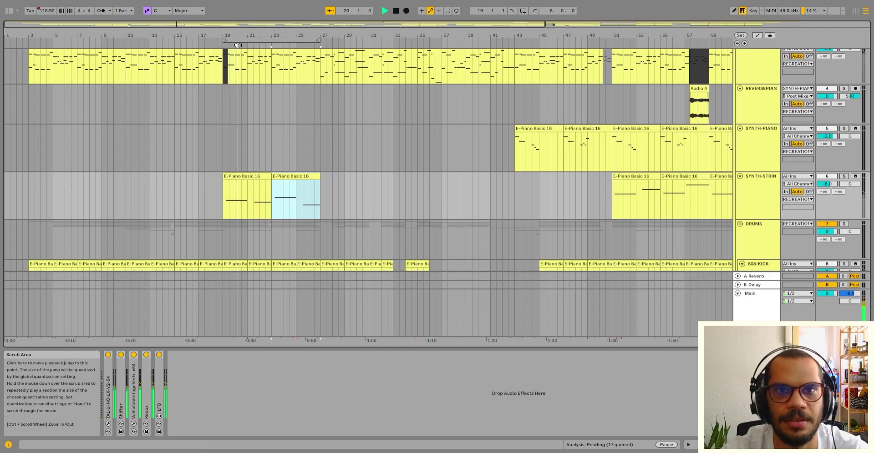
key(space)
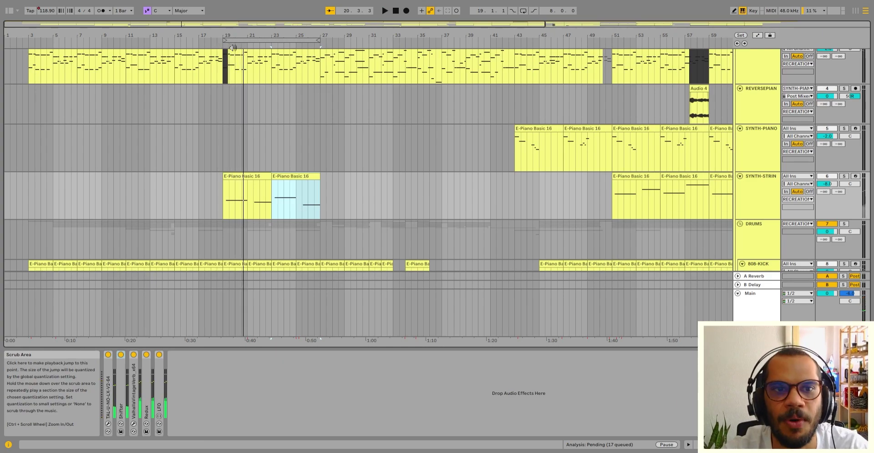
key(space)
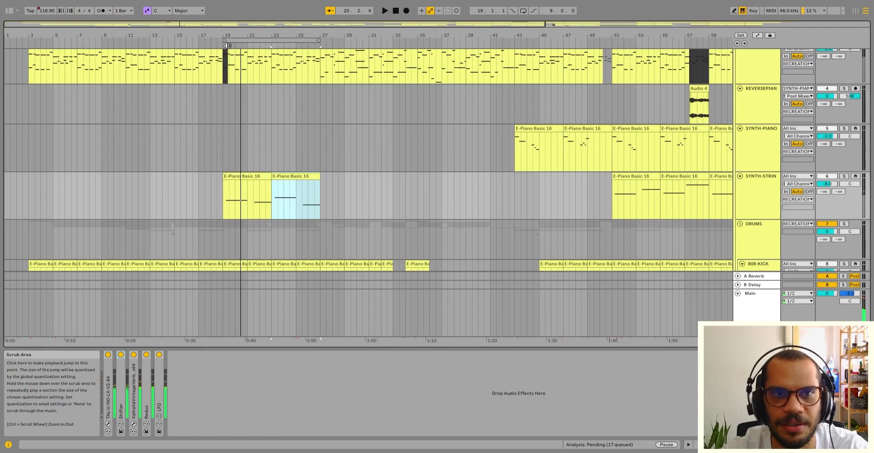
click(227, 46)
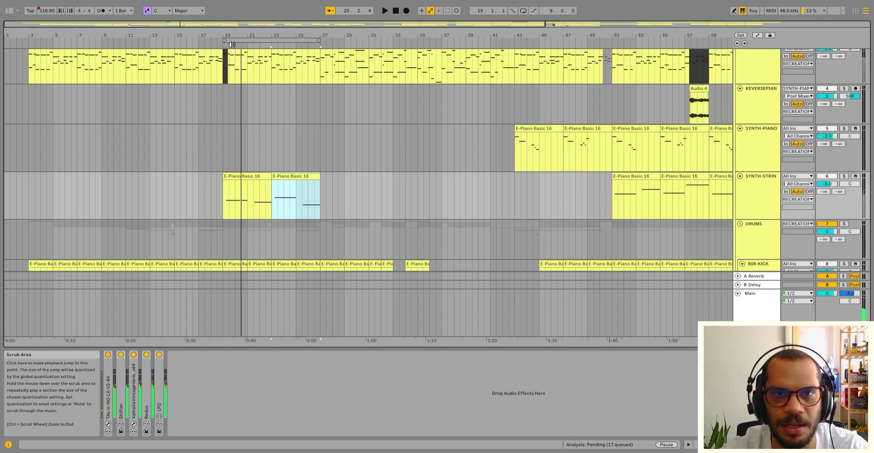
click(309, 46)
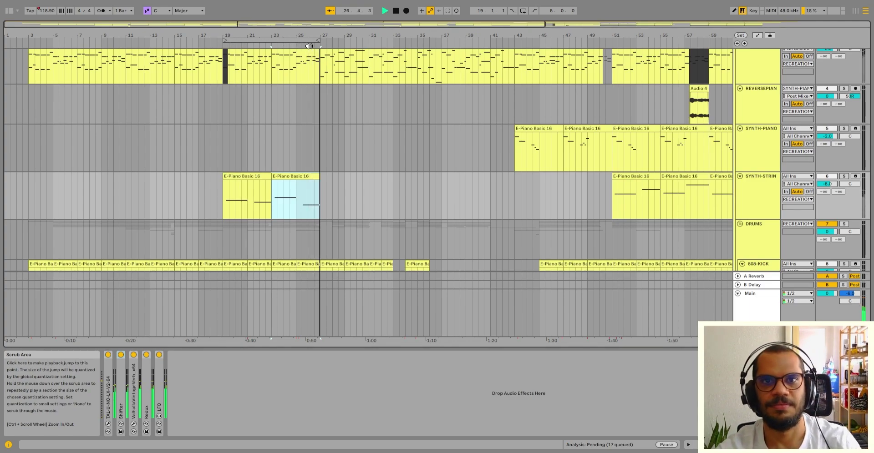
key(space)
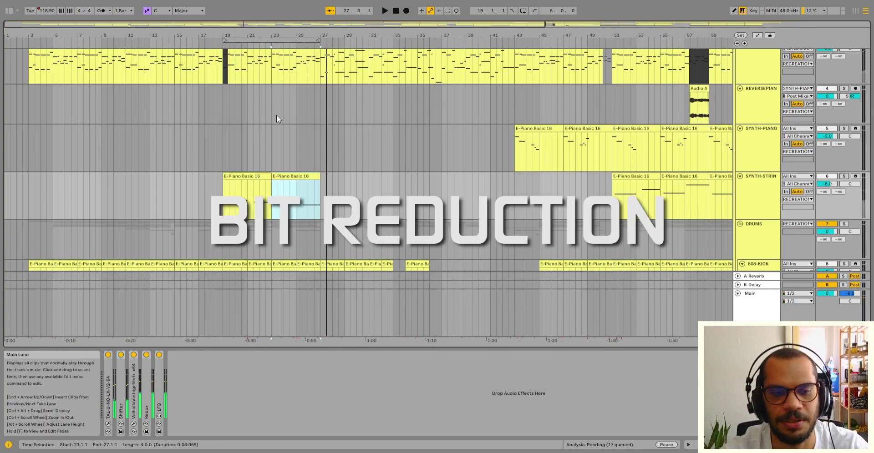
Expand the Redux device on the SYNTH-STRIN track to examine its rate and bit settings, and collapse it again
click(284, 200)
double_click(146, 381)
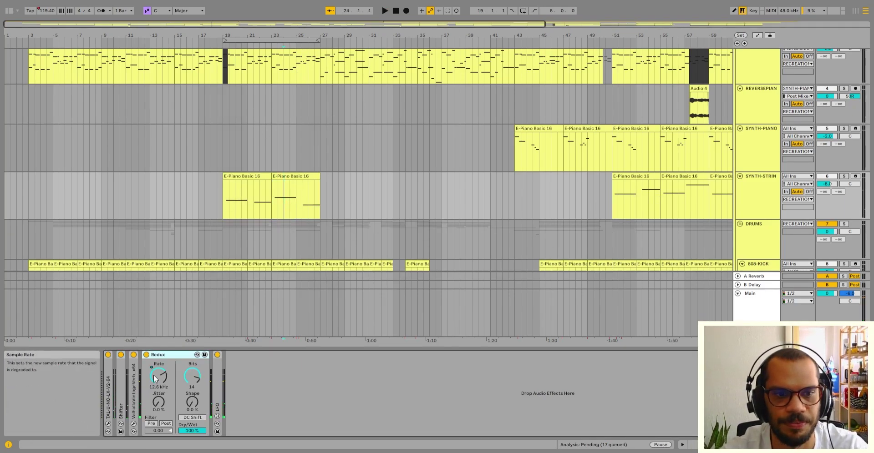
double_click(167, 355)
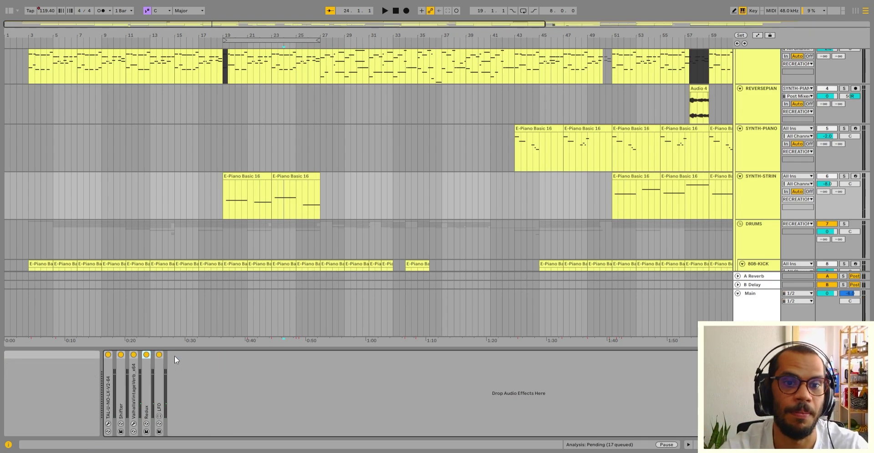
Select the SYNTH-STRIN clips from bar 19 to bar 27, and place the insert marker at bar 25
scroll(273, 228, up, 1)
drag(285, 214, 223, 214)
scroll(297, 185, down, 1)
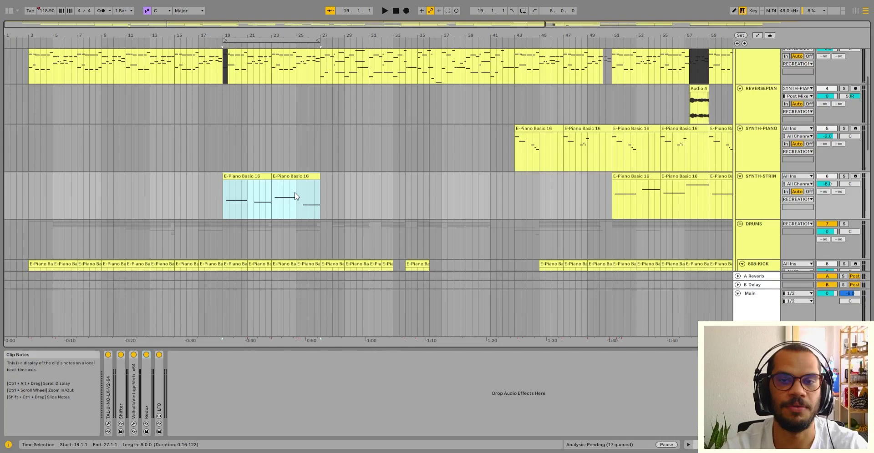
click(295, 196)
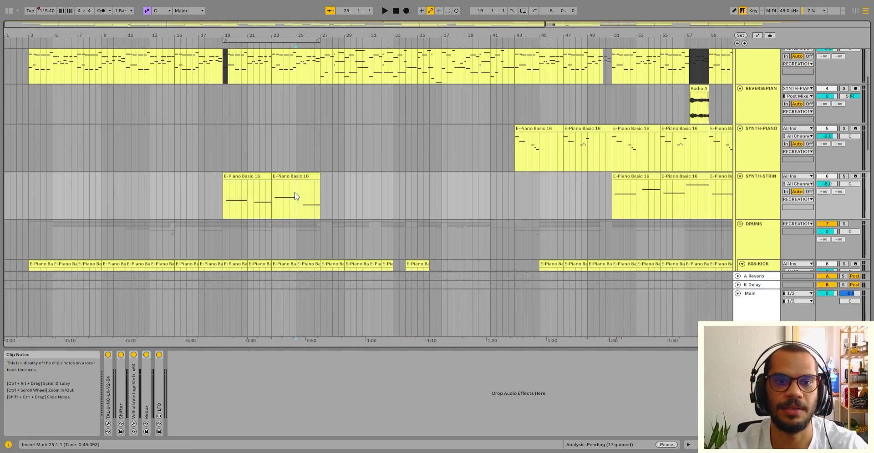
Solo the SYNTH-STRIN track and play its second clip from bar 23
click(843, 176)
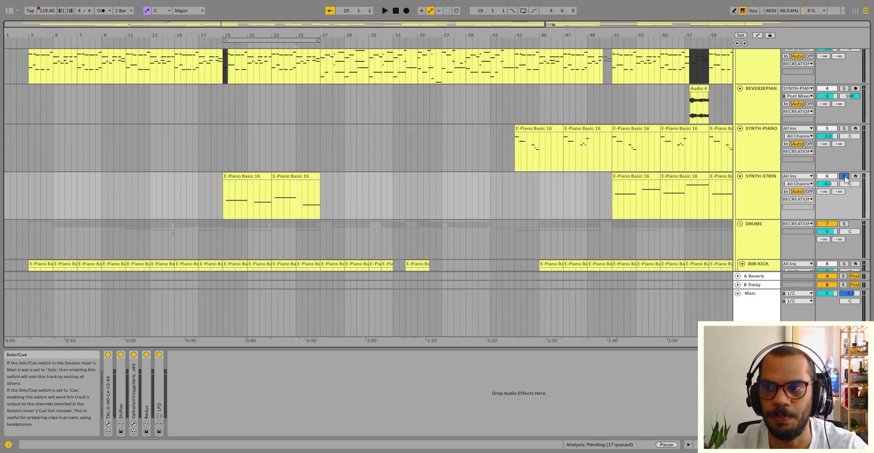
scroll(141, 177, up, 2)
click(284, 212)
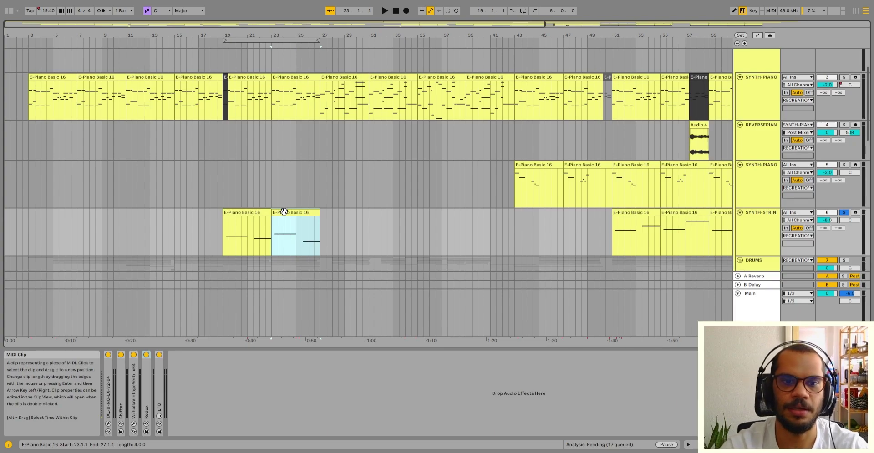
key(space)
Solo the whole RECREATION group and replay the section from bar 23 to hear the strings in context
scroll(682, 182, up, 2)
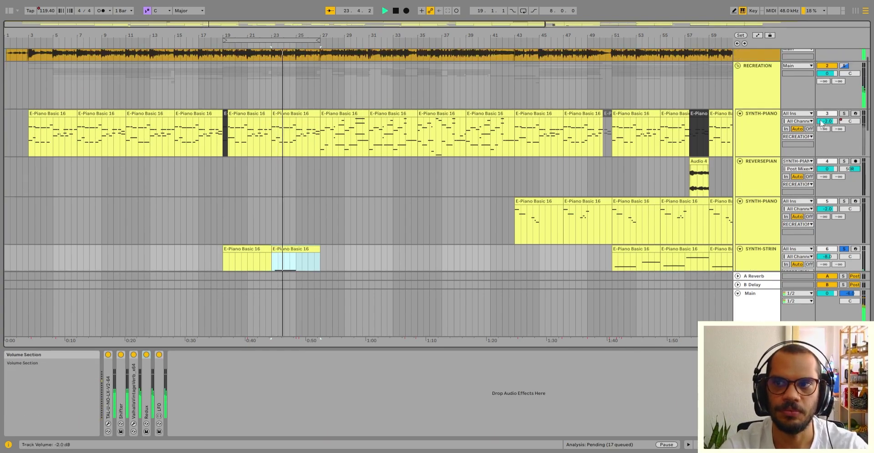
scroll(833, 108, up, 1)
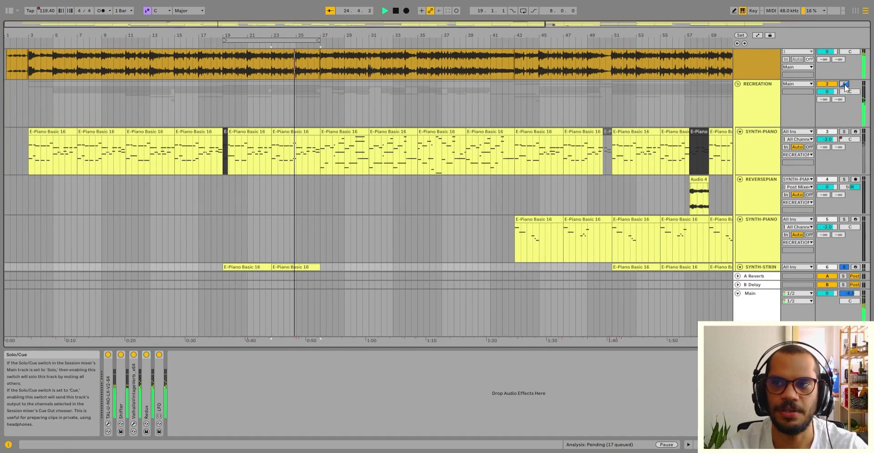
click(844, 85)
scroll(845, 73, up, 1)
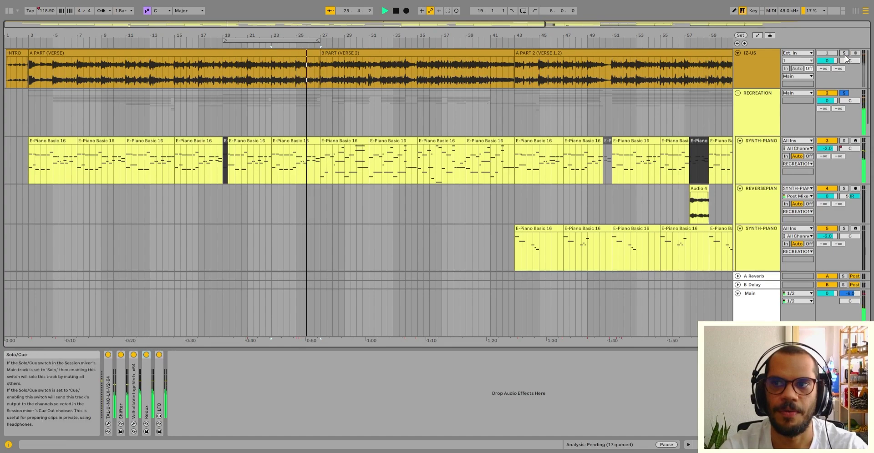
key(space)
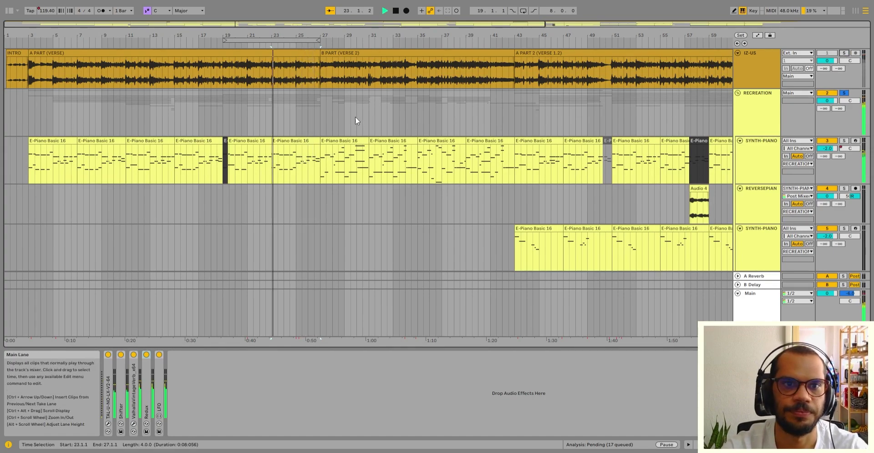
scroll(355, 119, down, 5)
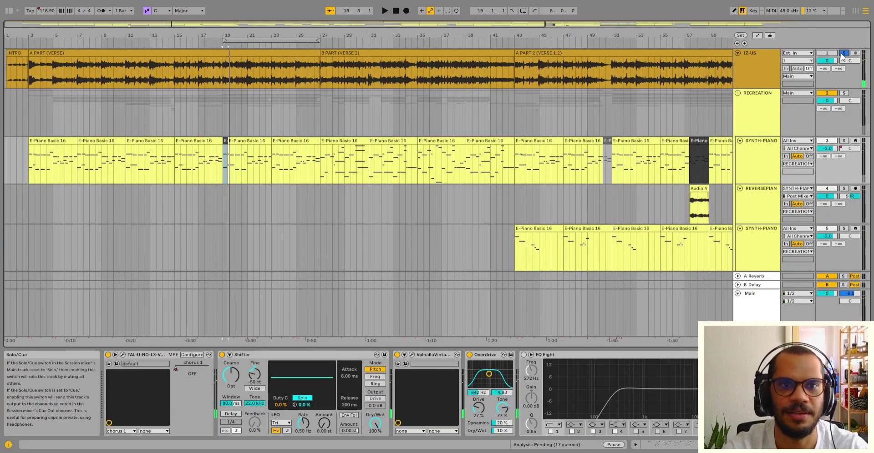
Play the original IZ-US track from bar 19 while looking through the recreation's drum tracks, and stop playback
key(space)
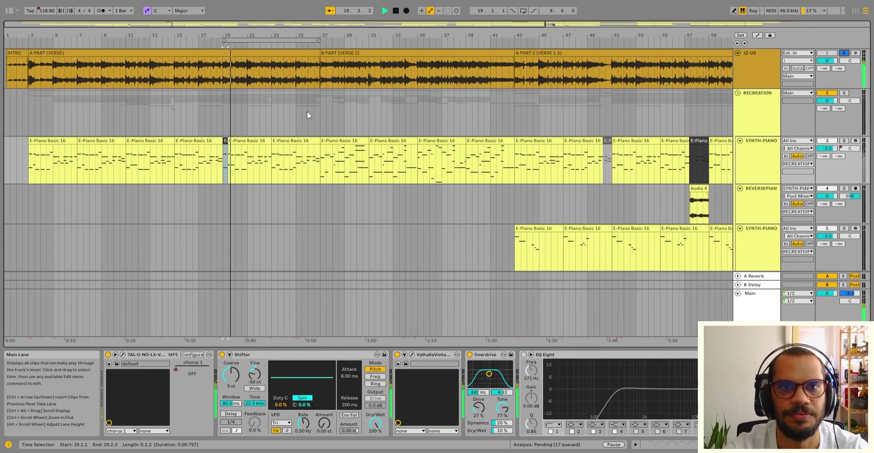
click(258, 64)
scroll(259, 73, down, 10)
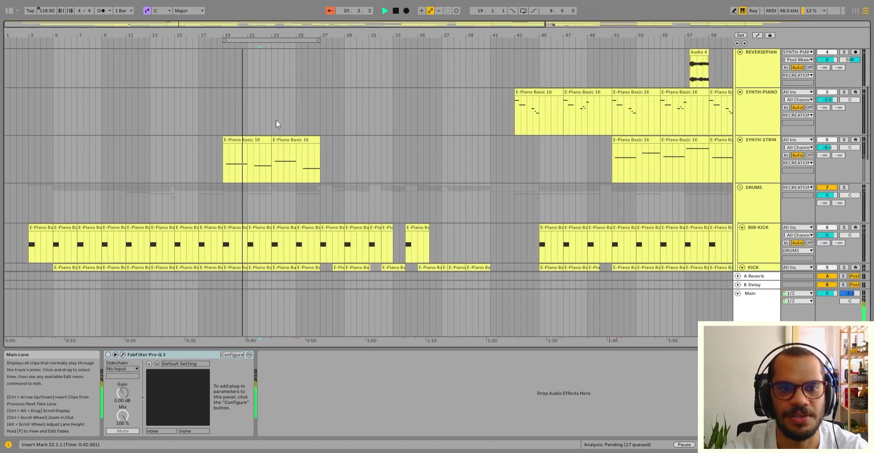
scroll(268, 149, down, 8)
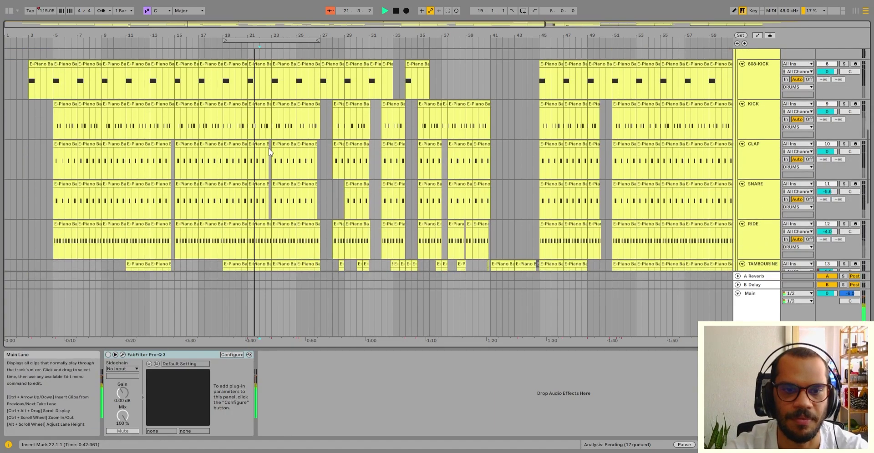
scroll(268, 148, down, 3)
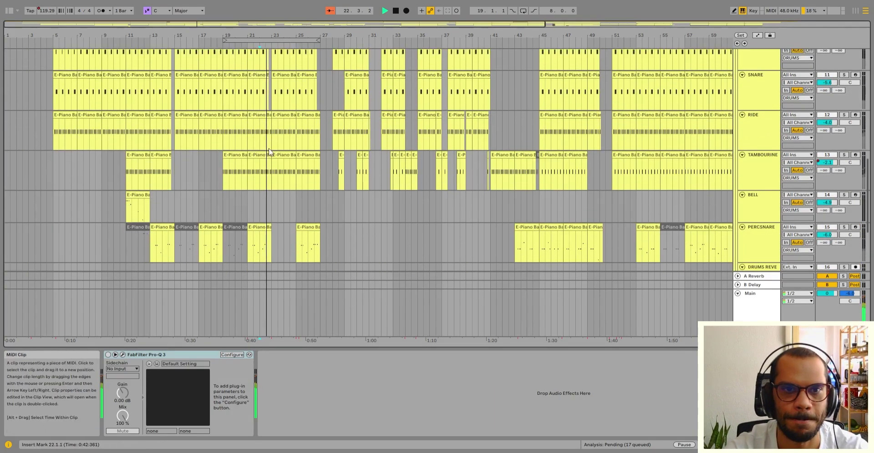
key(space)
Turn on the arrangement loop and audition the PERCSNARE clips between bars 19 and 27, starting from the clip at bar 21
scroll(269, 152, down, 2)
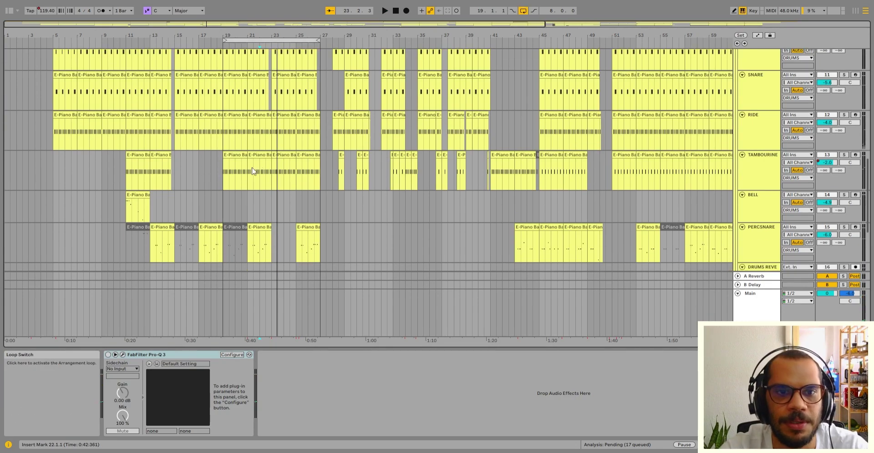
click(234, 241)
shift+click(316, 227)
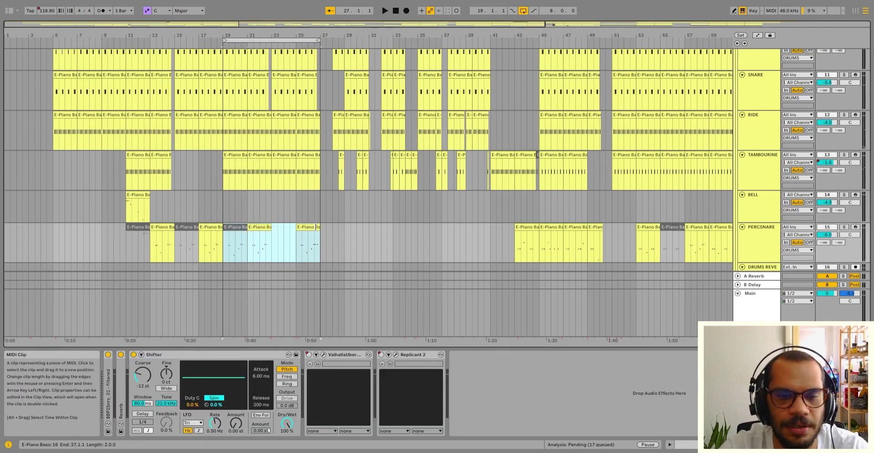
click(263, 223)
key(space)
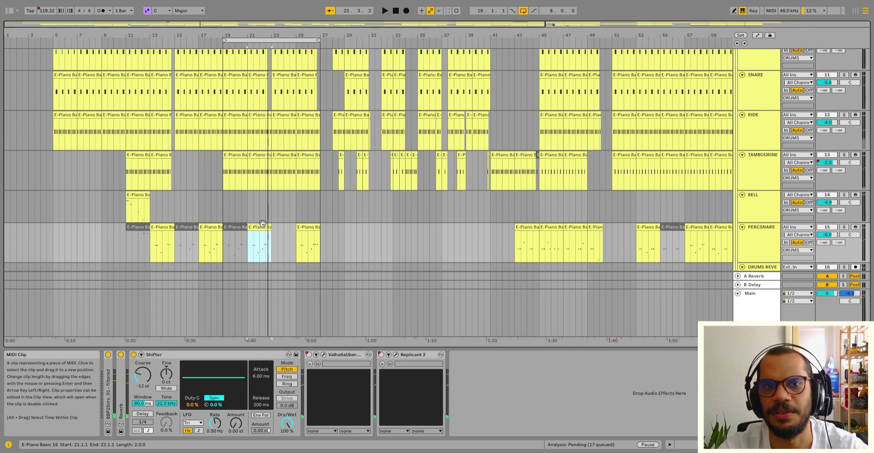
Select the SNARE clips from bar 19 to bar 23
scroll(277, 130, up, 2)
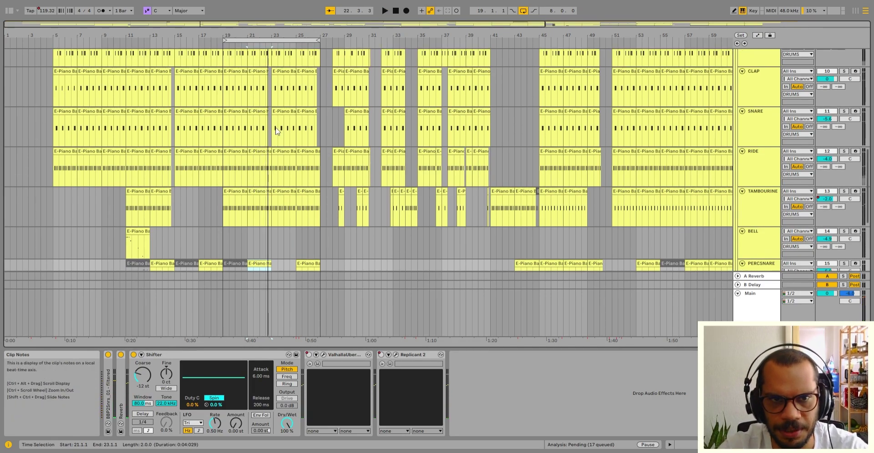
shift+click(234, 114)
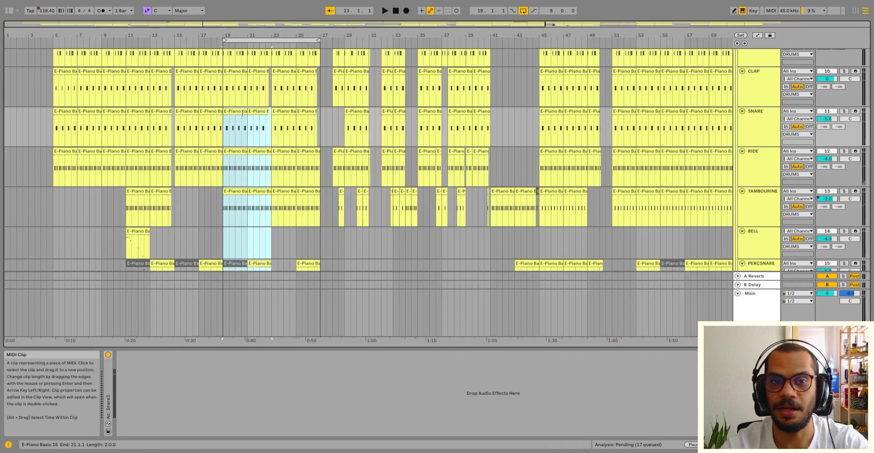
shift+click(269, 111)
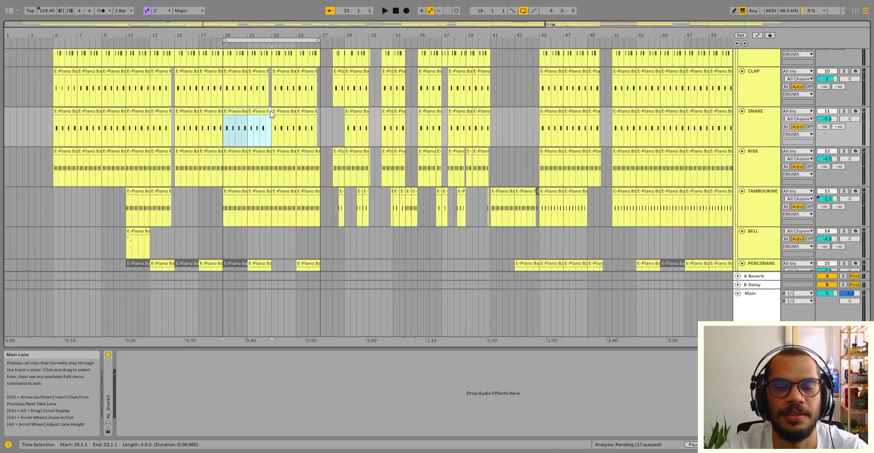
Select the PERCSNARE clips from bar 19 to bar 27, including the gap between them
scroll(242, 182, down, 3)
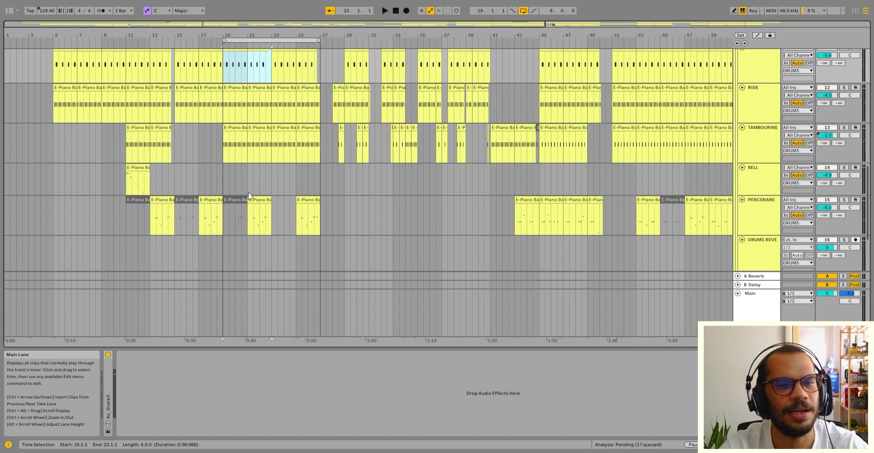
click(244, 203)
shift+click(313, 209)
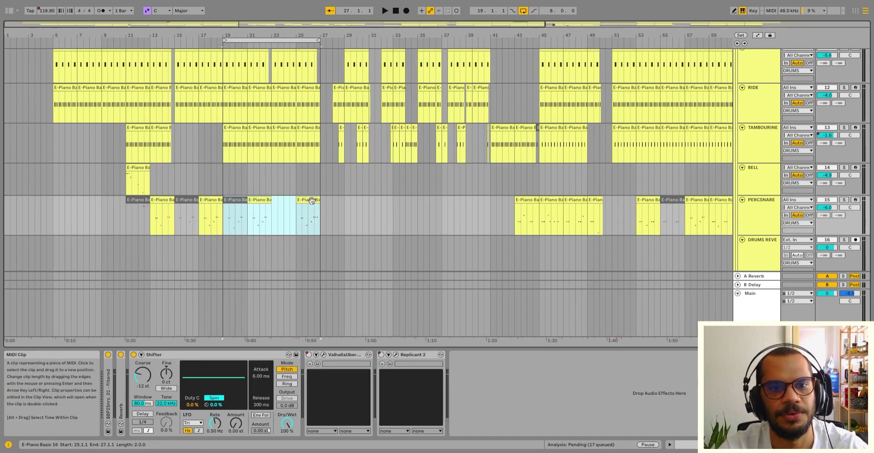
Select the TAMBOURINE clip at bar 19 and play the looped section from there
scroll(286, 202, up, 1)
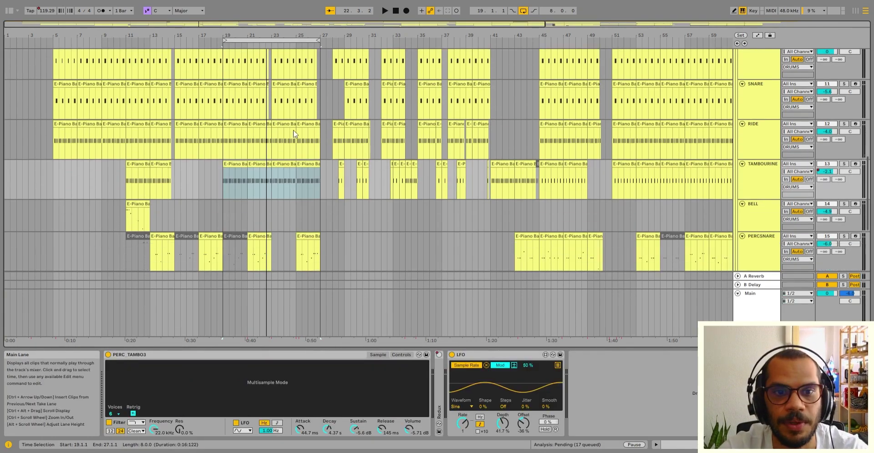
scroll(247, 174, down, 1)
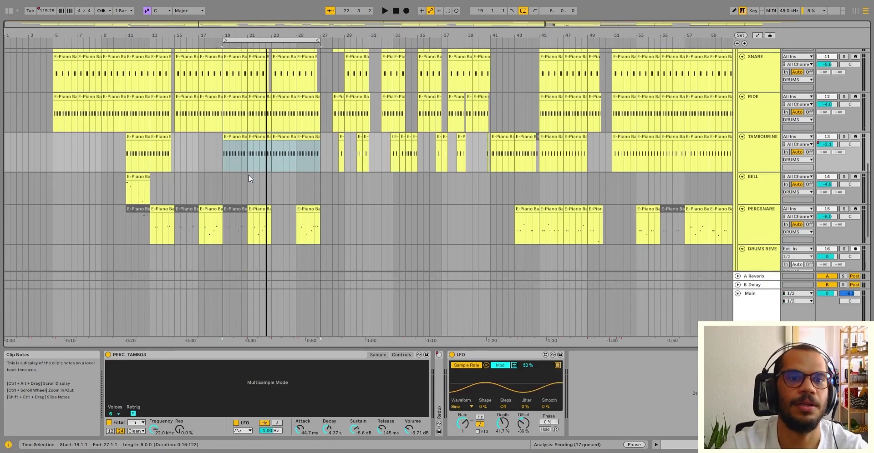
click(234, 154)
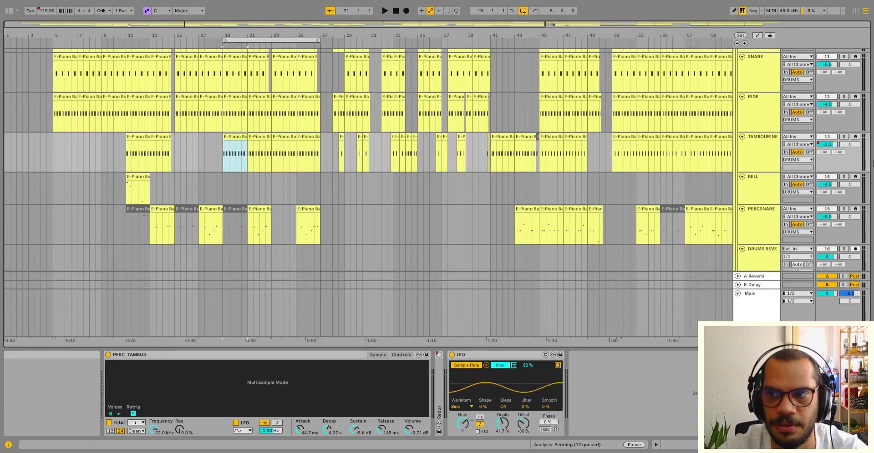
key(space)
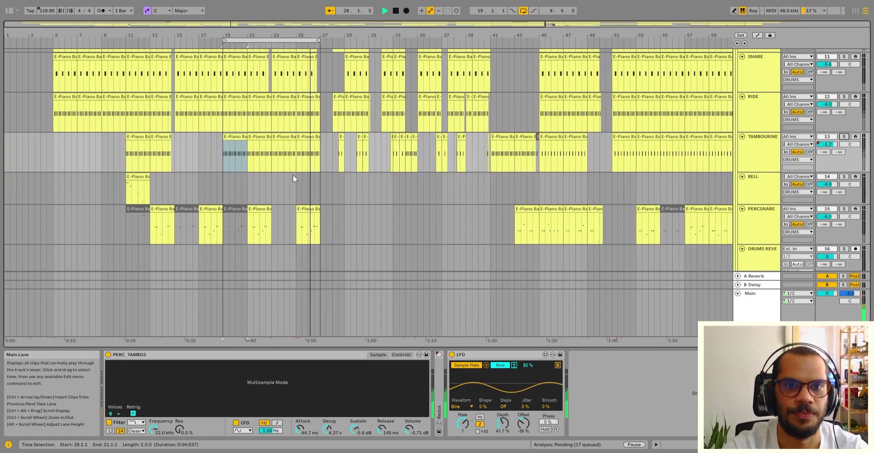
Select bar 26 of the TAMBOURINE part and play the transition into bar 27
click(314, 165)
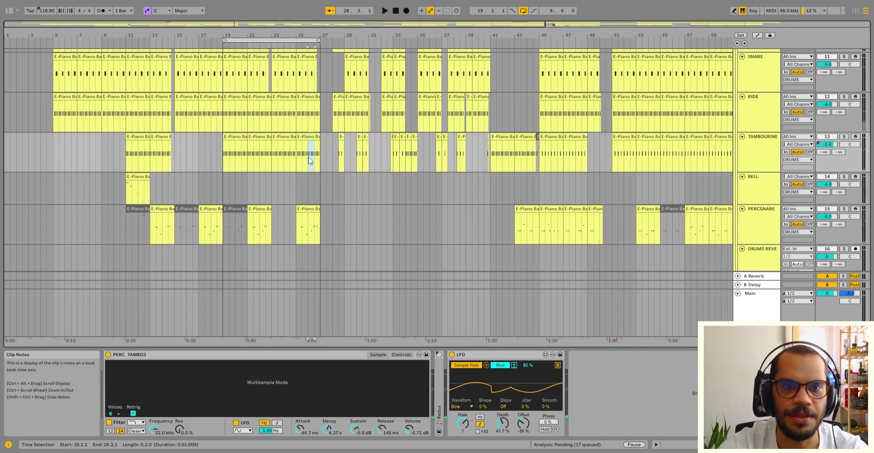
scroll(308, 156, up, 3)
ctrl+scroll(308, 156, up, 3)
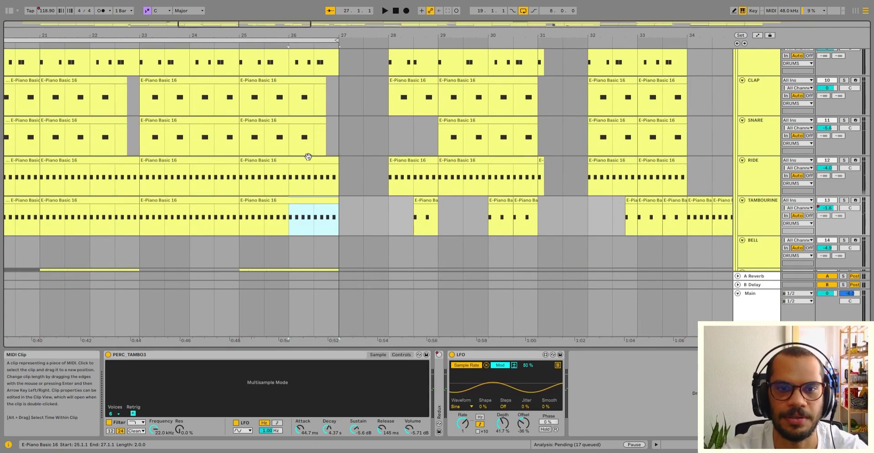
scroll(496, 144, down, 3)
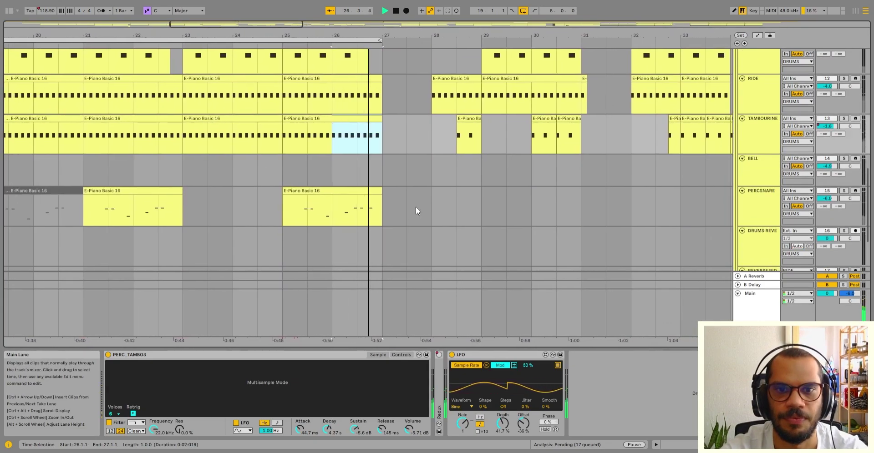
Select bar 26 of the PERCSNARE clip and audition its ending
click(333, 209)
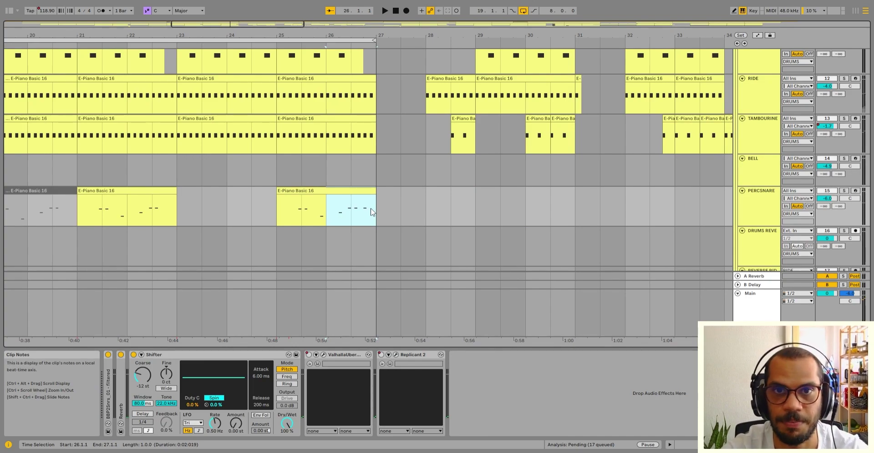
key(space)
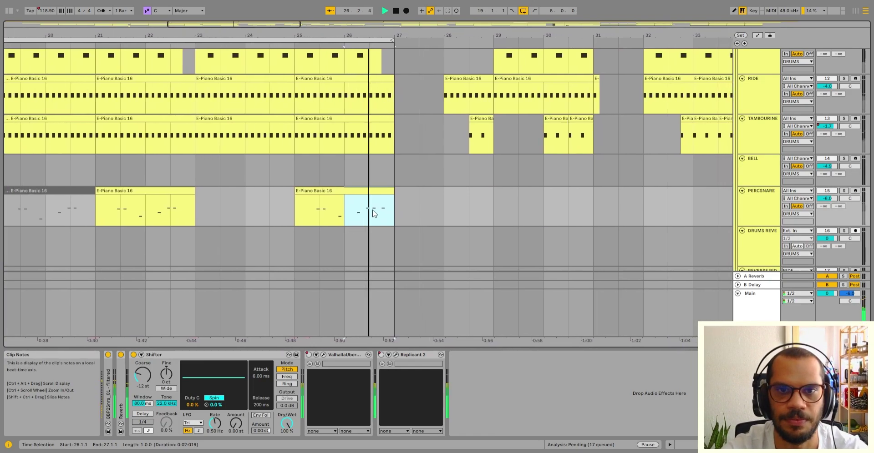
scroll(345, 214, up, 1)
key(space)
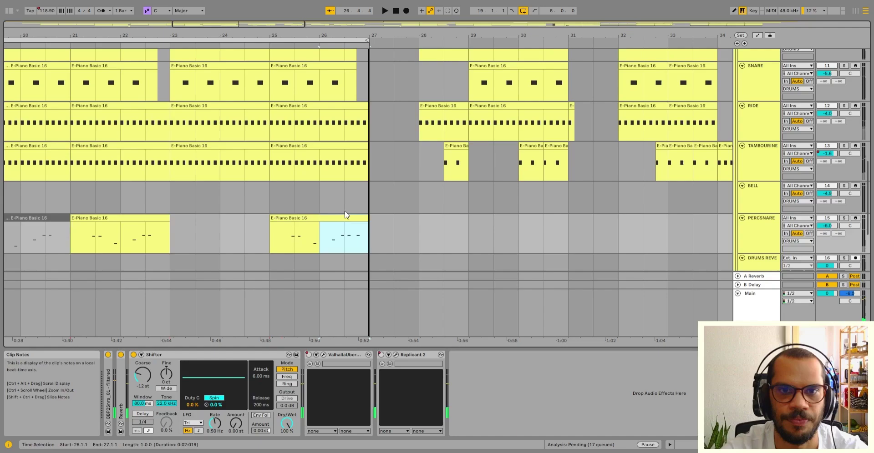
Replay the end of the TAMBOURINE part from 26.3
click(345, 166)
key(space)
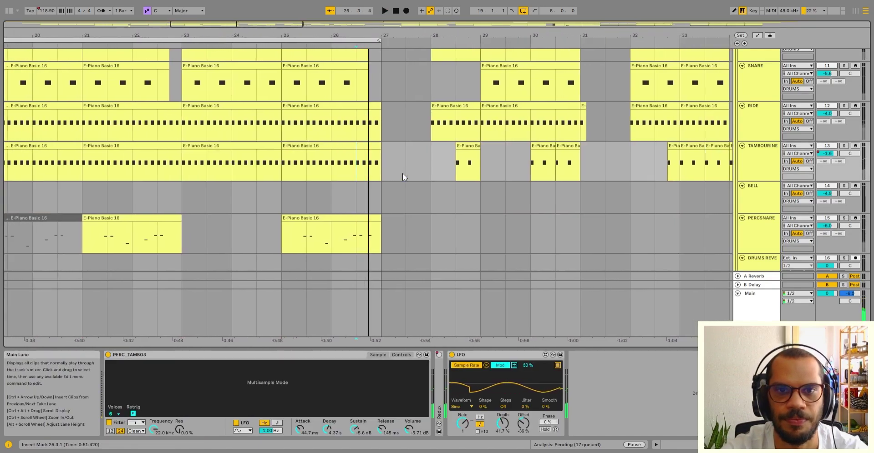
key(space)
Select the gap in the CLAP and SNARE tracks from 26.4 to bar 27 and audition the drum break there
scroll(402, 173, up, 2)
scroll(402, 172, left, 4)
click(273, 82)
key(space)
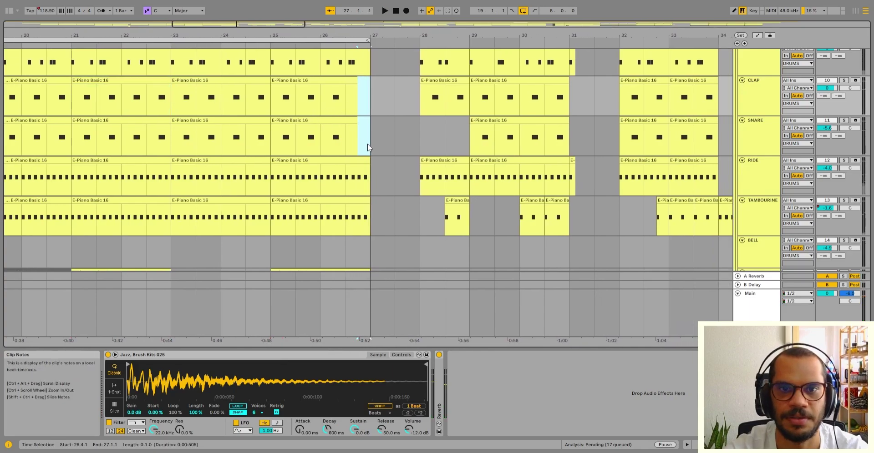
click(367, 144)
key(space)
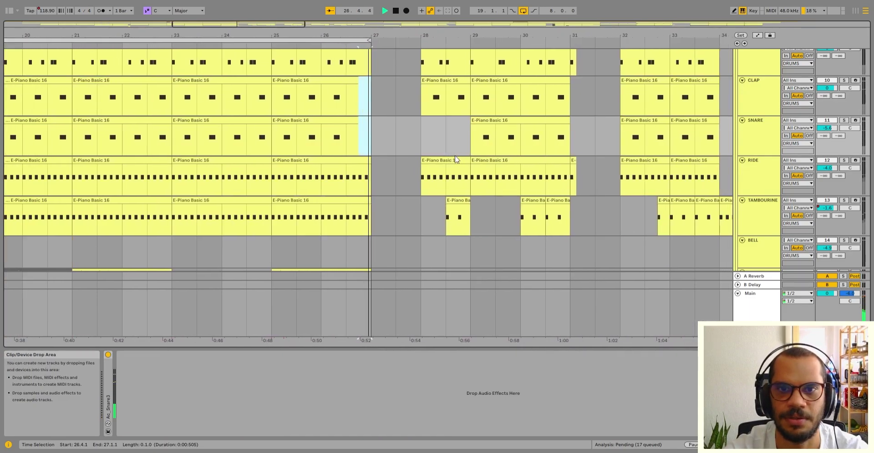
key(space)
scroll(407, 133, up, 2)
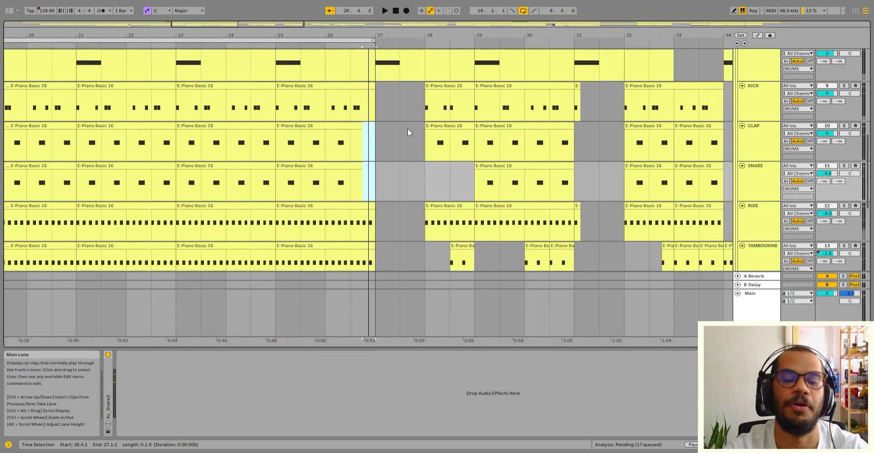
Select the KICK clips from bar 19 to bar 27 and play them while reviewing the other drum tracks
ctrl+scroll(399, 132, down, 3)
scroll(318, 137, up, 1)
click(246, 111)
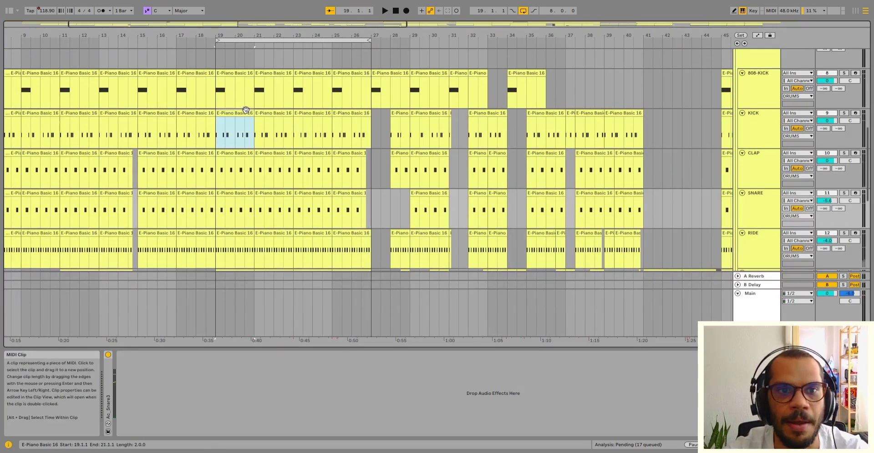
key(space)
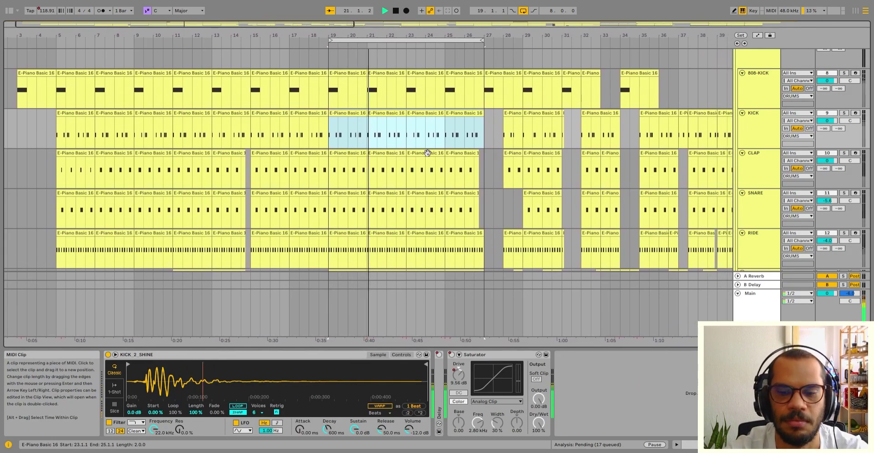
scroll(428, 153, up, 4)
scroll(428, 153, down, 2)
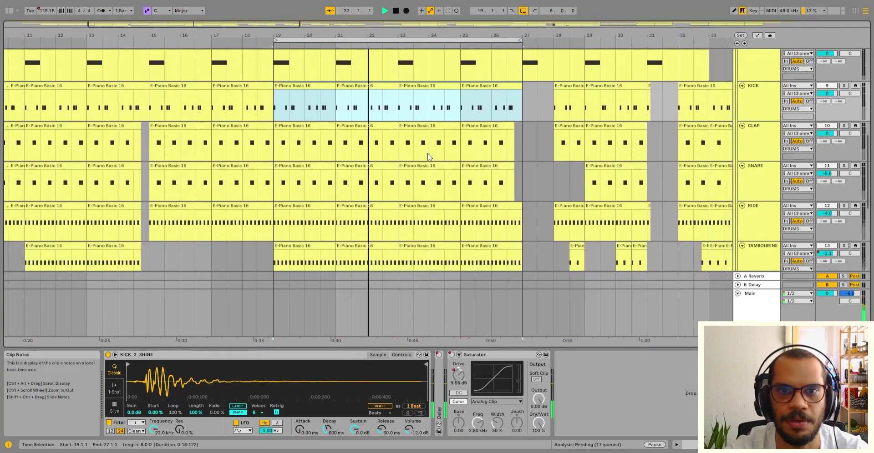
scroll(427, 157, down, 6)
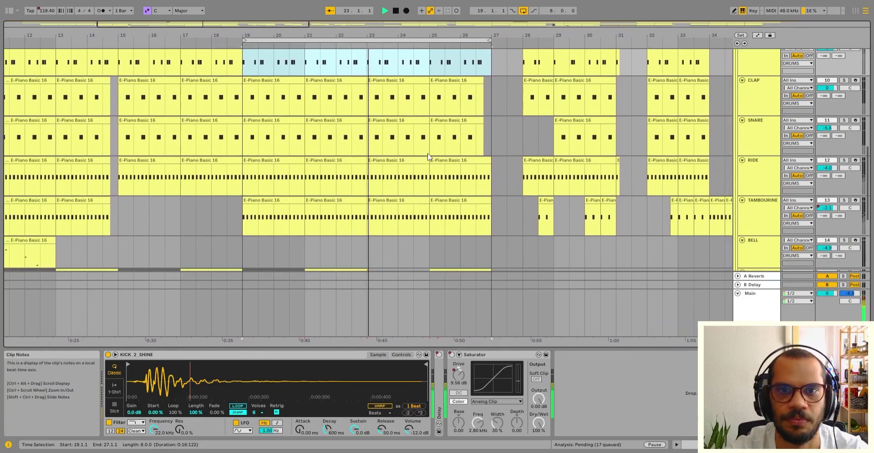
Select bars 3 to 27 of the RECREATION and SYNTH-PIANO tracks to mark out the A part
scroll(427, 157, up, 15)
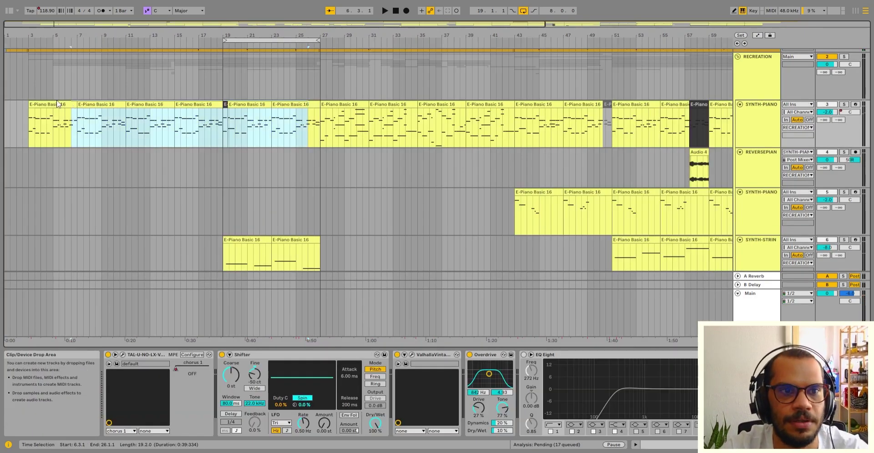
click(56, 98)
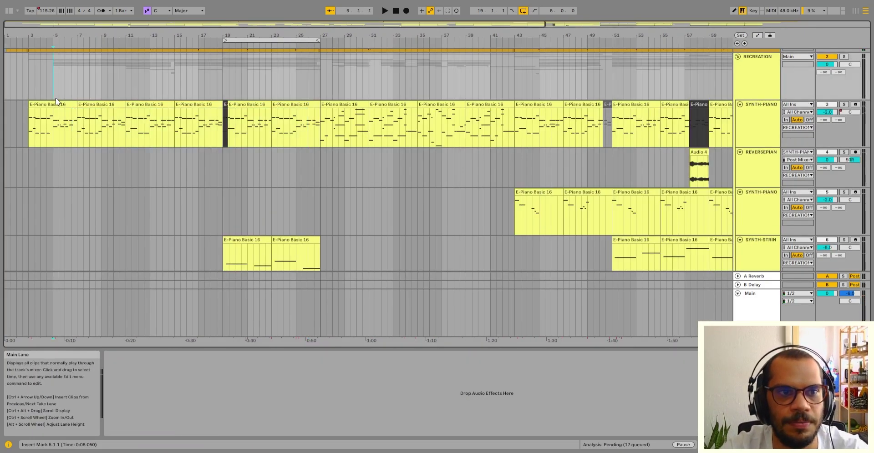
click(56, 102)
shift+click(295, 105)
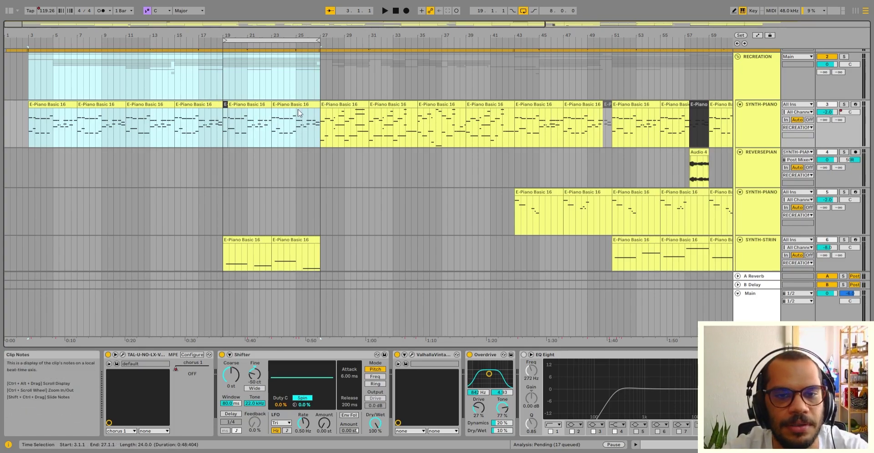
Select the SYNTH-PIANO clips from bar 27 to bar 43 and set the loop to that 16-bar range
click(357, 112)
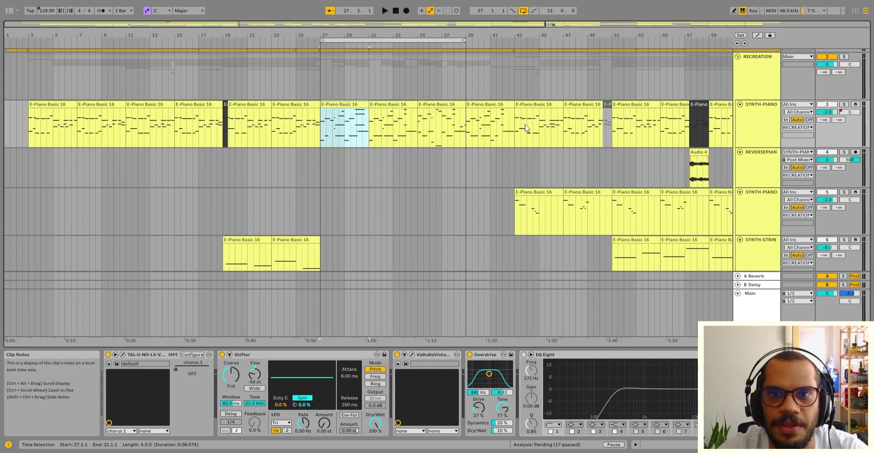
shift+click(496, 106)
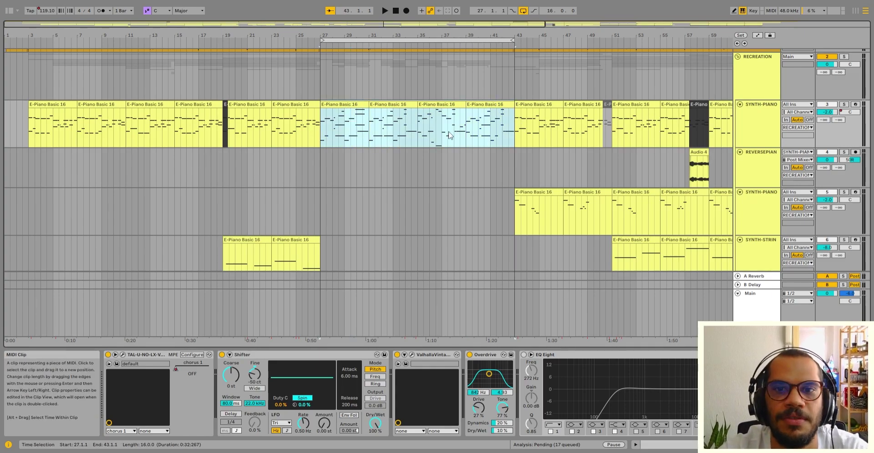
scroll(449, 135, up, 3)
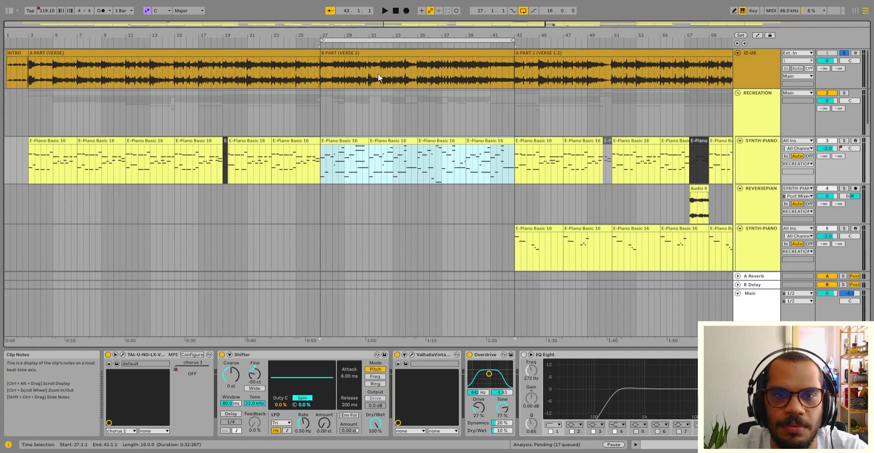
Examine which string, drum and percussion tracks have clips across the B part, bars 27 to 43
scroll(342, 76, down, 10)
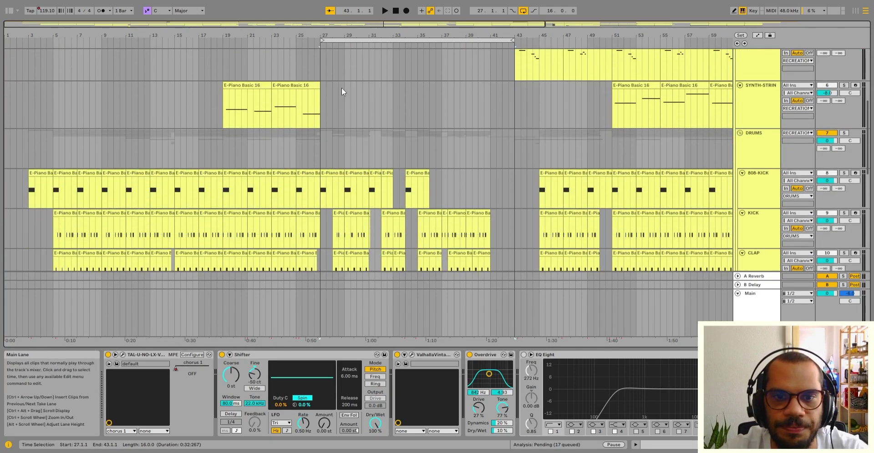
scroll(335, 105, down, 10)
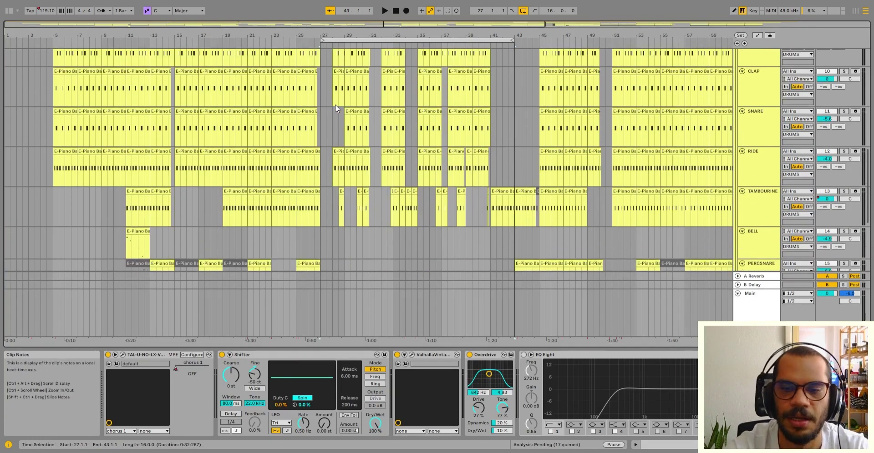
scroll(335, 105, down, 3)
scroll(258, 163, up, 3)
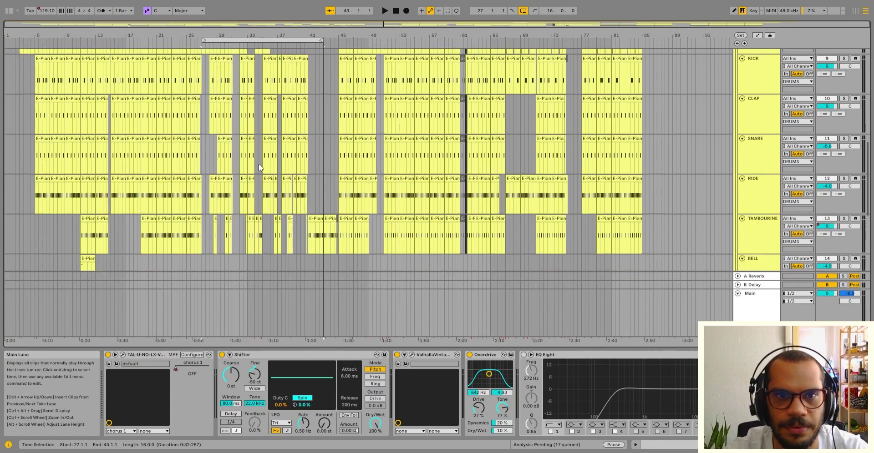
scroll(259, 163, up, 10)
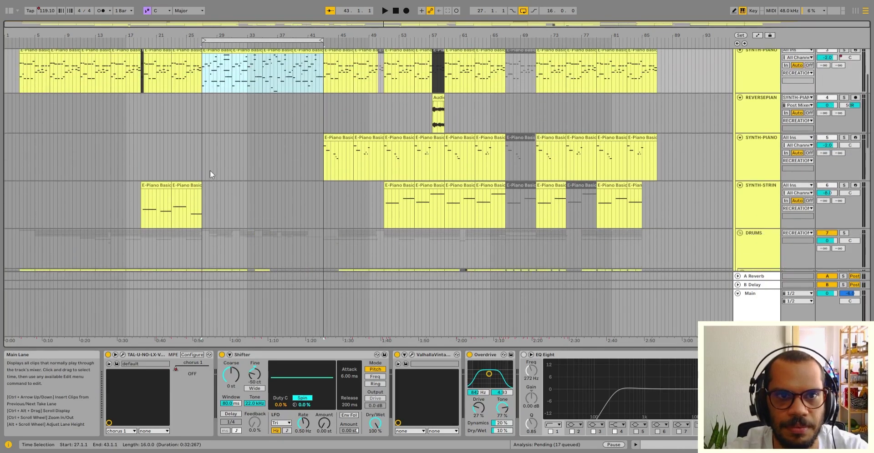
scroll(209, 171, down, 10)
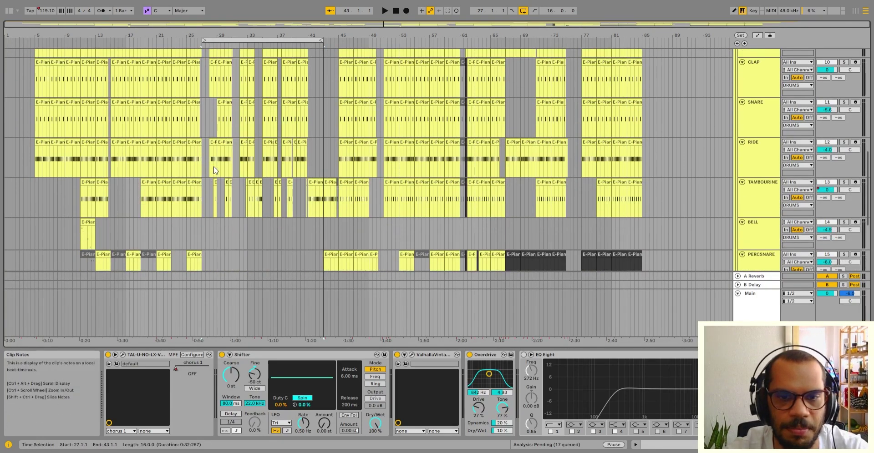
scroll(214, 165, down, 1)
scroll(214, 165, up, 5)
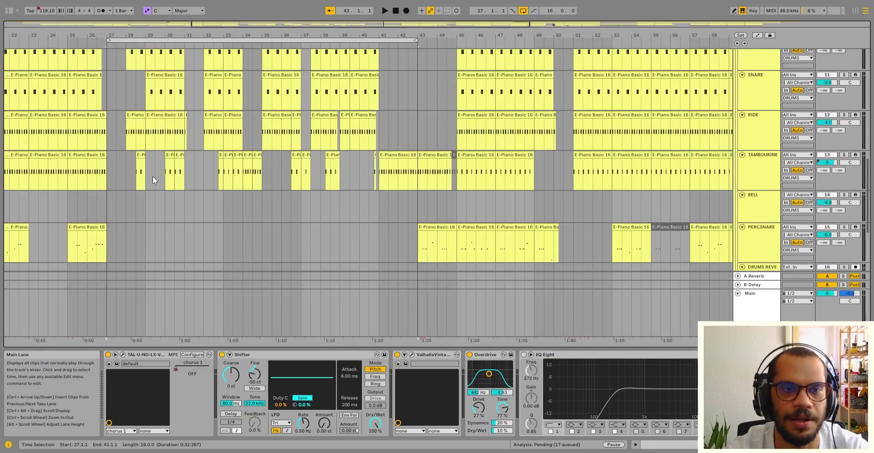
scroll(152, 177, up, 8)
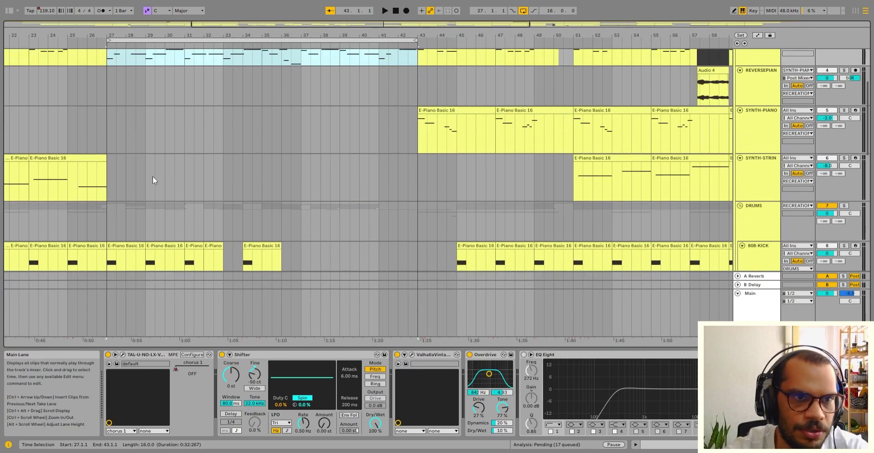
scroll(152, 176, up, 3)
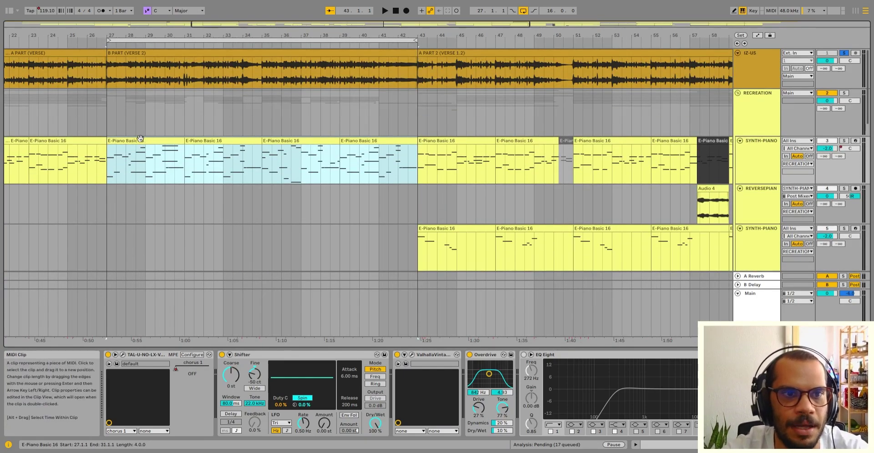
Open the notes of the SYNTH-PIANO clip starting at bar 27 and play the lead-in to the B part
double_click(140, 138)
scroll(468, 213, down, 1)
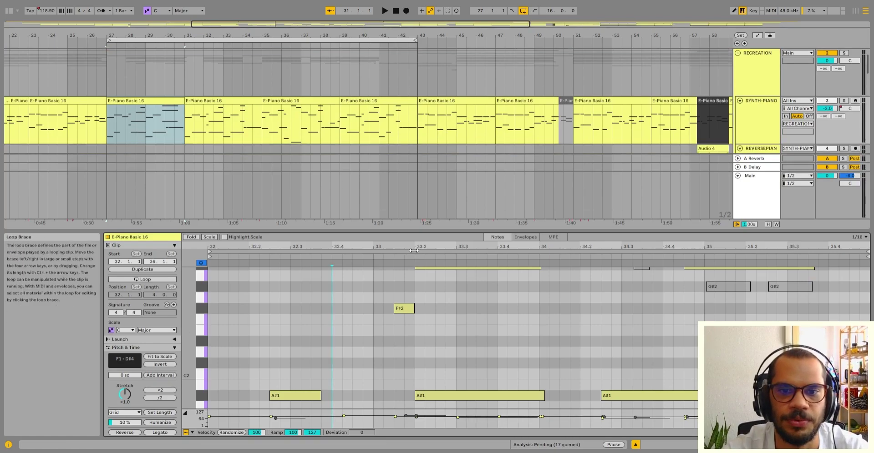
scroll(248, 186, up, 3)
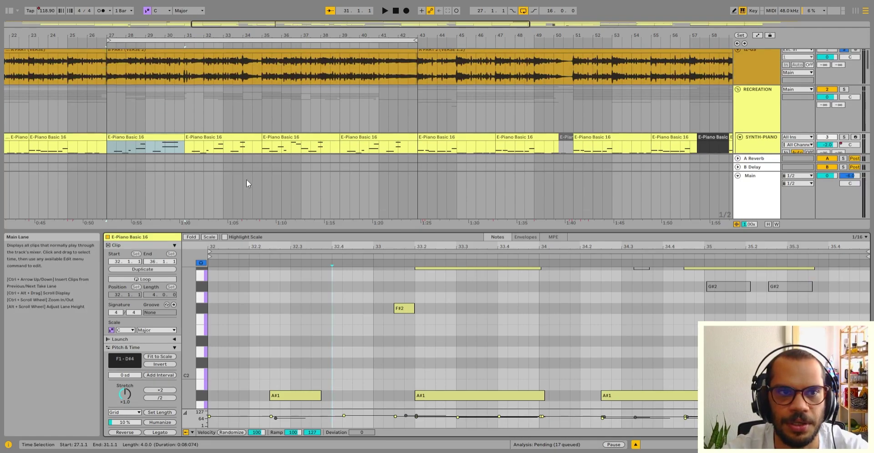
click(39, 46)
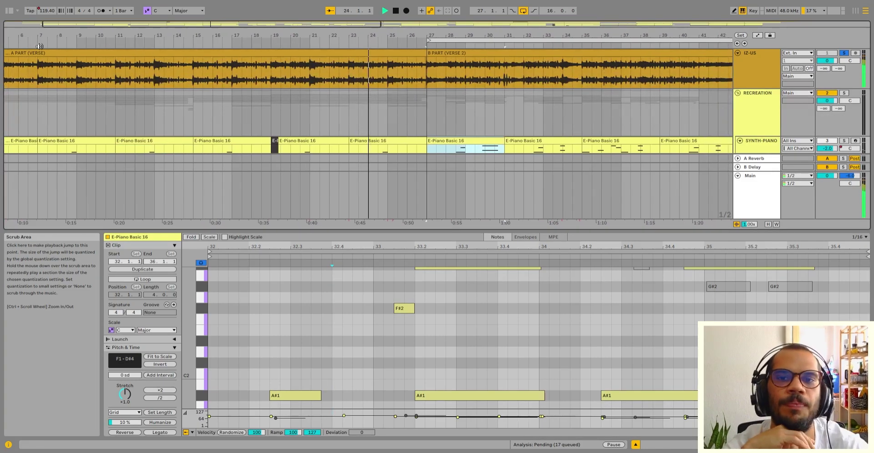
Play the B part from bar 27 while reviewing the string, 808-KICK, CLAP and SNARE tracks
scroll(195, 116, down, 3)
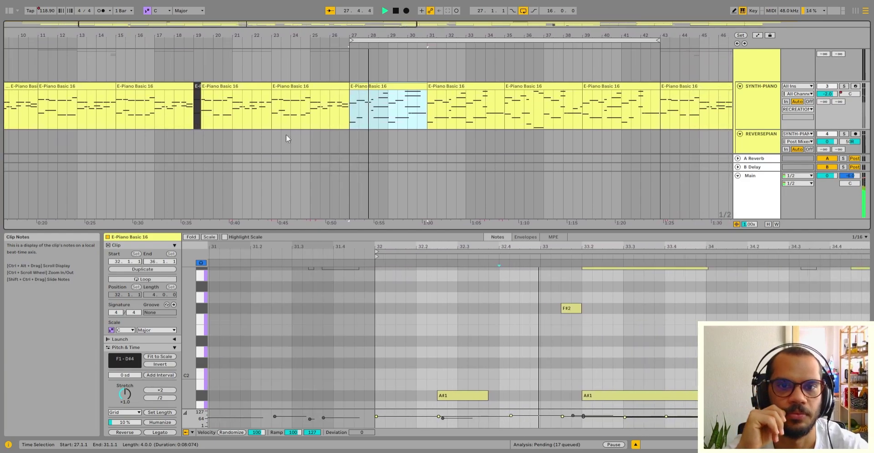
scroll(326, 133, down, 5)
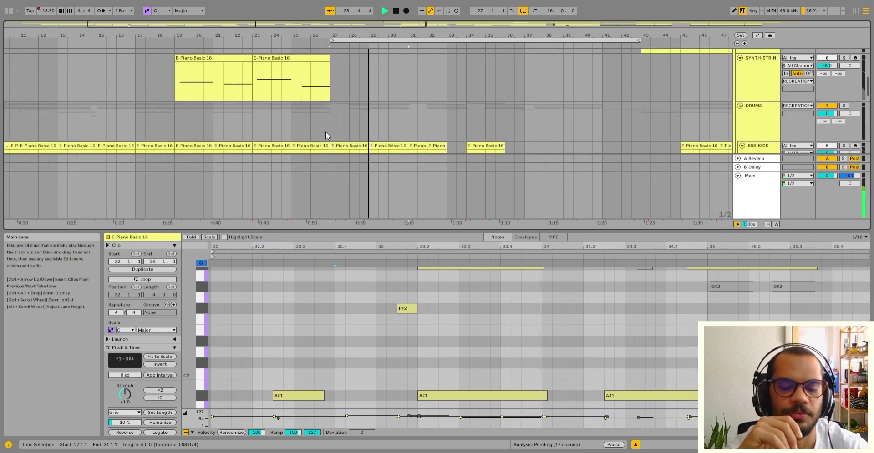
key(space)
scroll(325, 133, down, 2)
key(space)
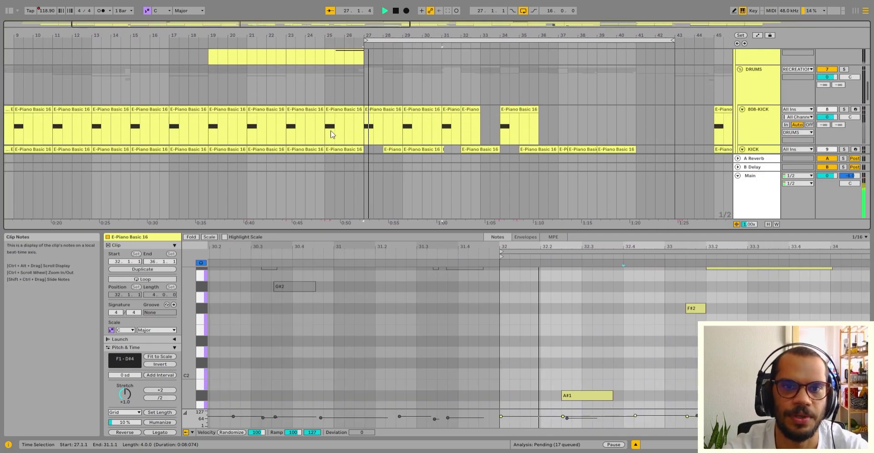
scroll(328, 135, down, 5)
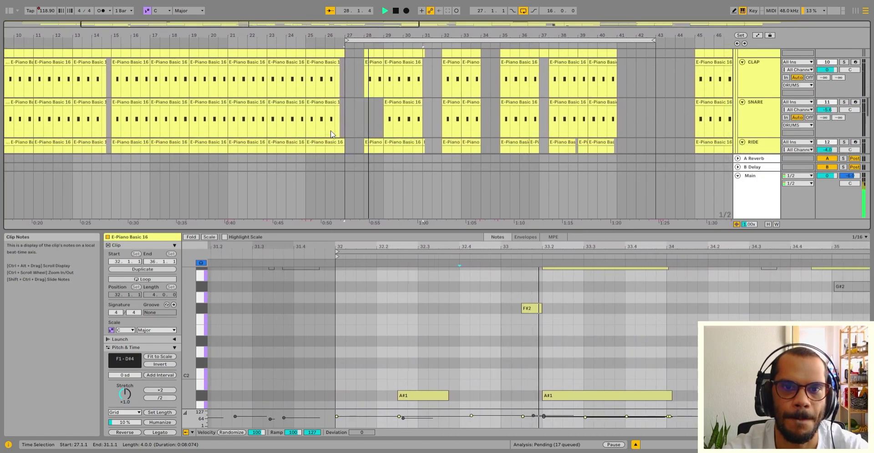
Hide the clip's note editor and audition the drums from 27.3.1 on the TAMBOURINE track
click(633, 444)
click(345, 196)
key(space)
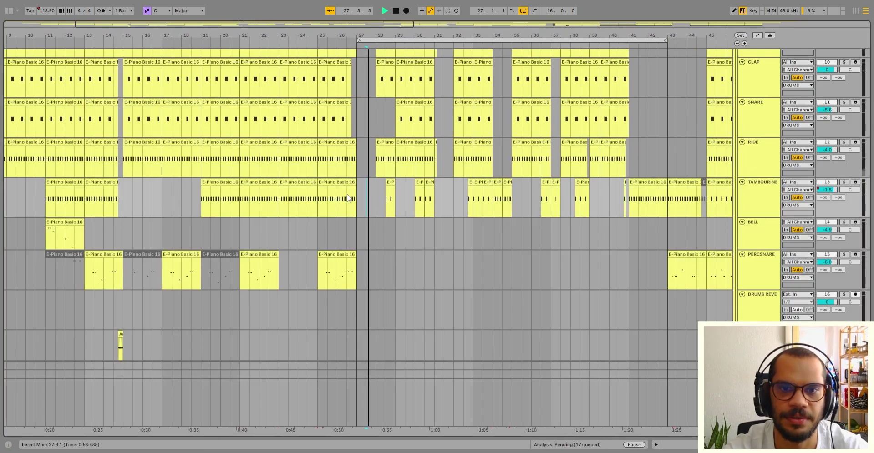
key(space)
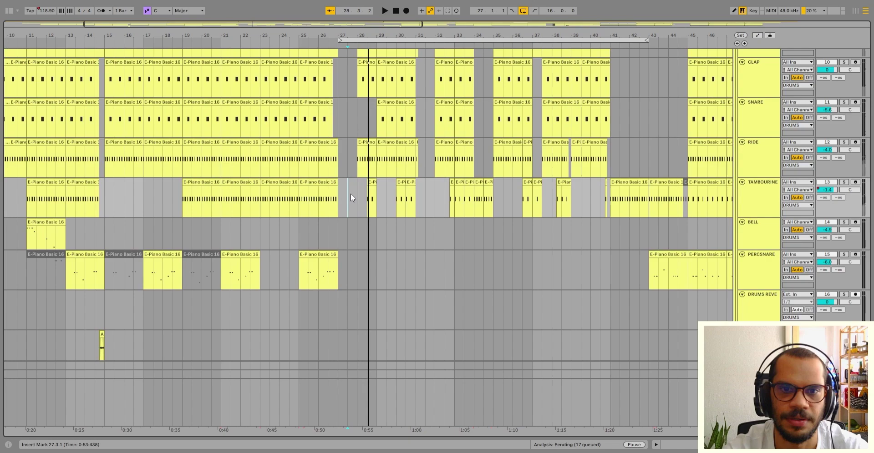
Audition the start of bar 28 repeatedly from 28.1.1 while reviewing the kick, clap and ride parts
click(357, 192)
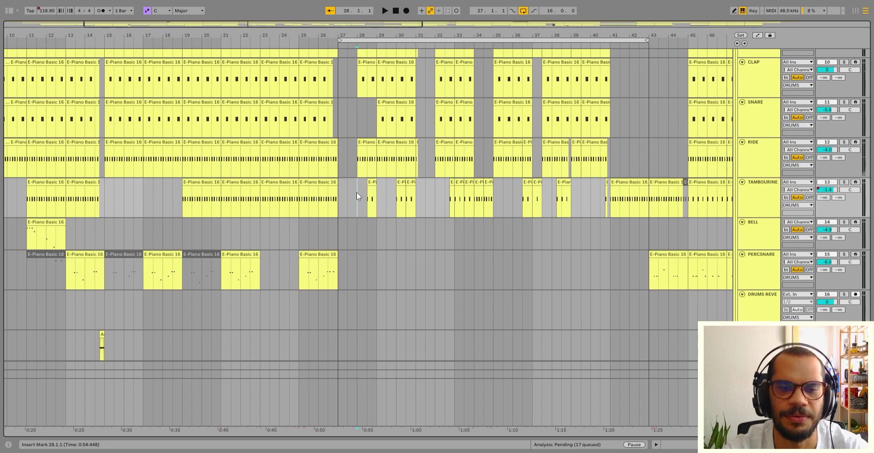
key(space)
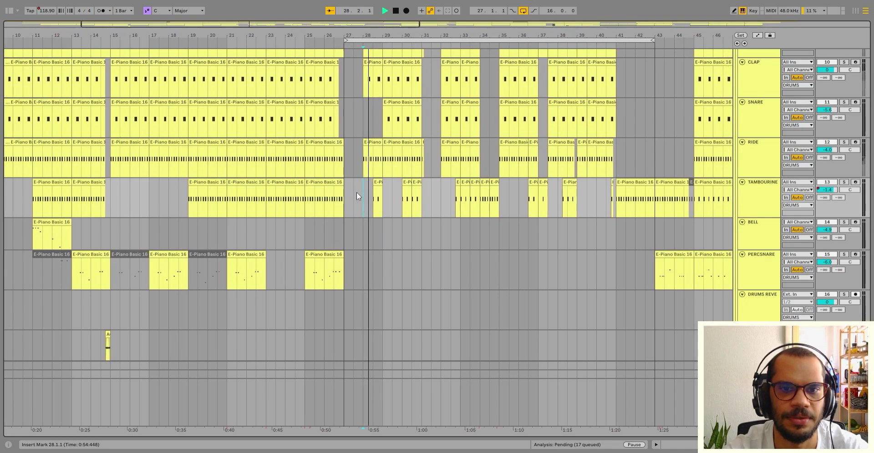
key(space)
scroll(357, 192, up, 5)
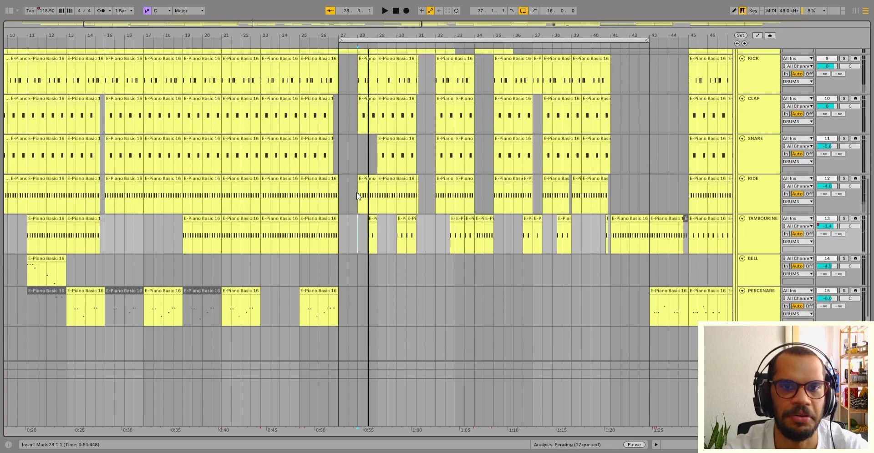
key(space)
key(space)
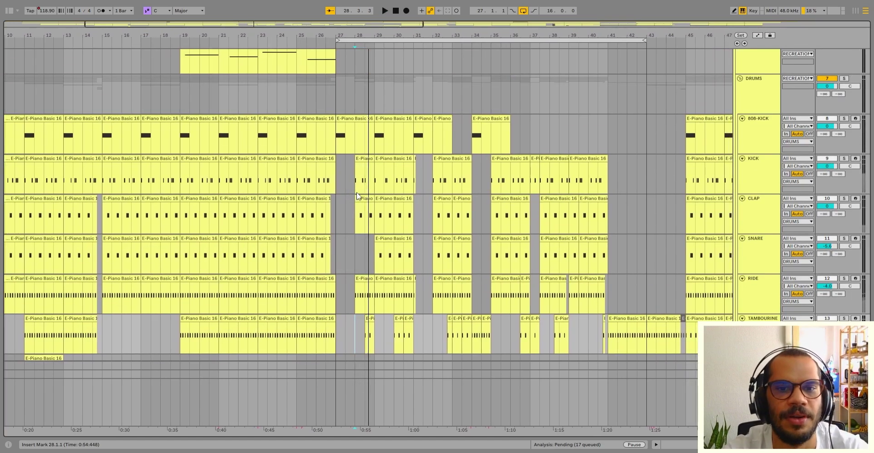
key(space)
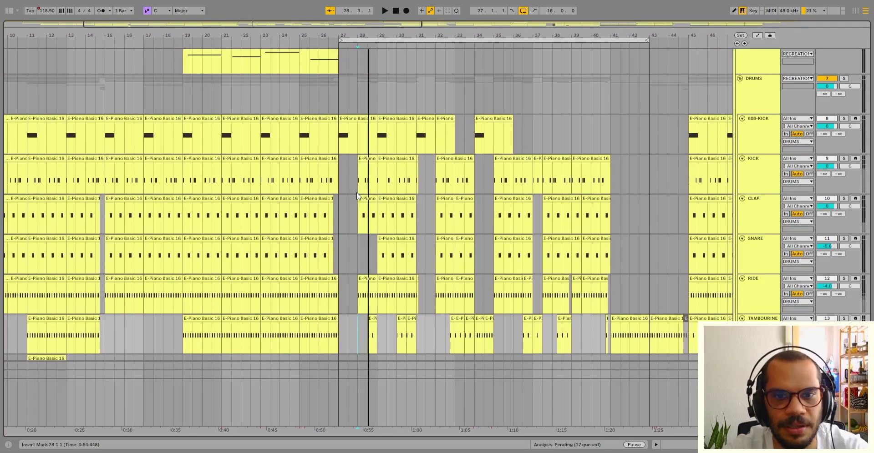
key(space)
key(space)
key(space)
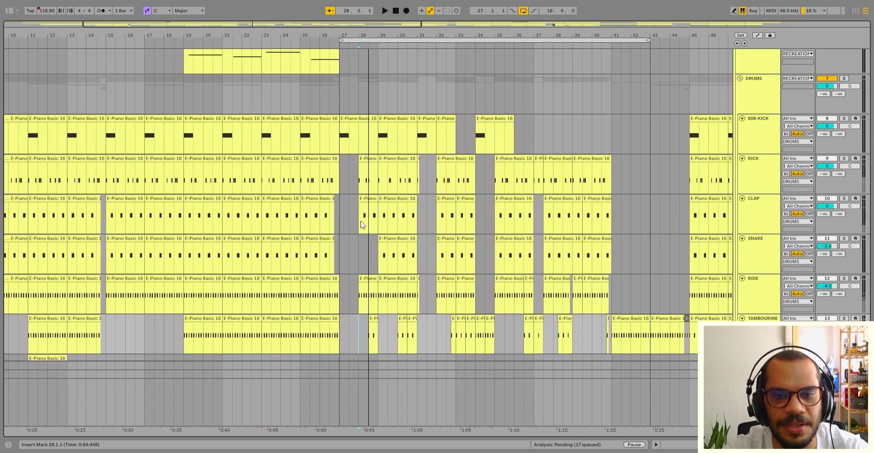
Select the CLAP part from 28.1.1 to 28.3.1 and play it
drag(360, 223, 371, 224)
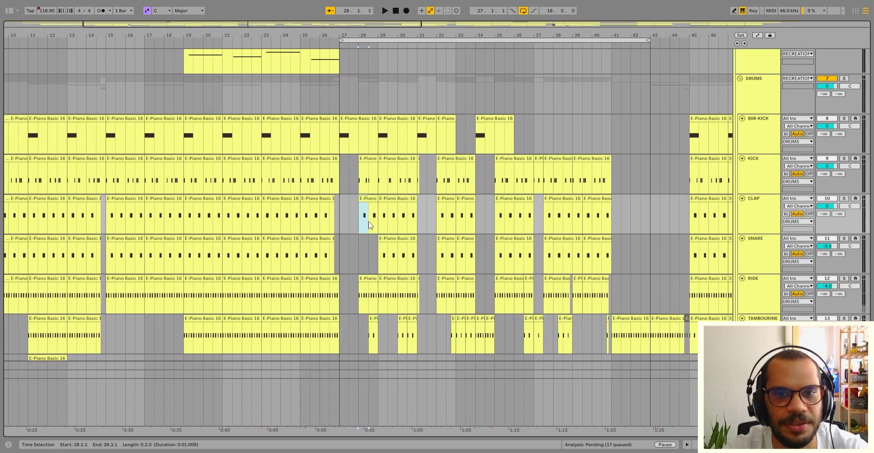
key(space)
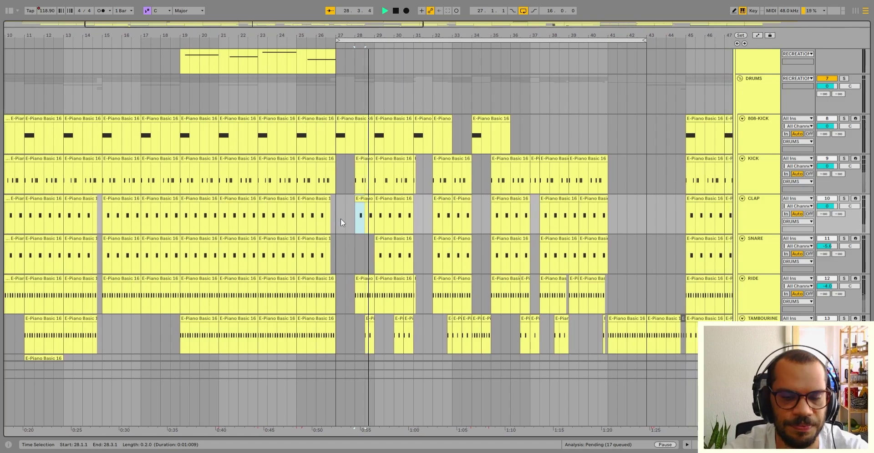
Stop playback, review the drum tracks around the B part and select the range from 28.1.1 to 29.1.1
scroll(340, 218, up, 5)
key(space)
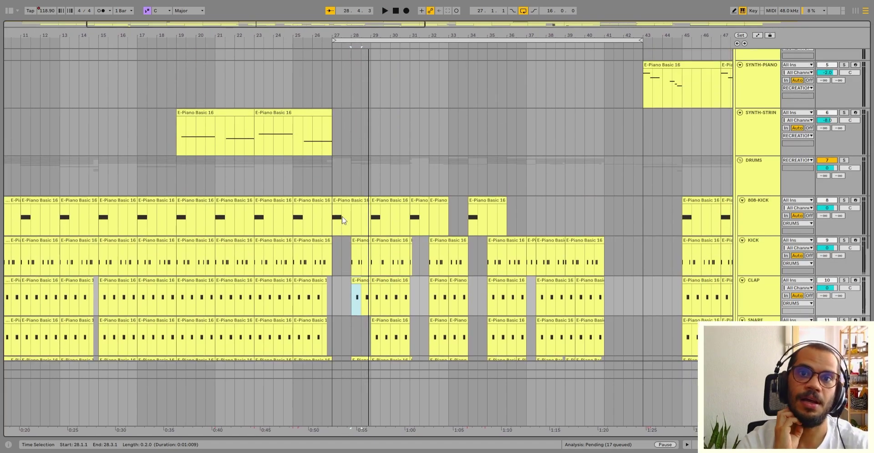
scroll(342, 217, down, 10)
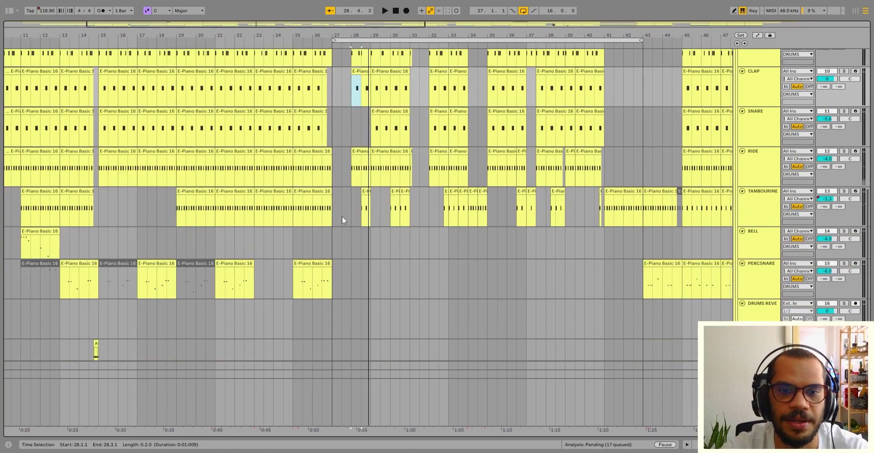
scroll(342, 216, up, 5)
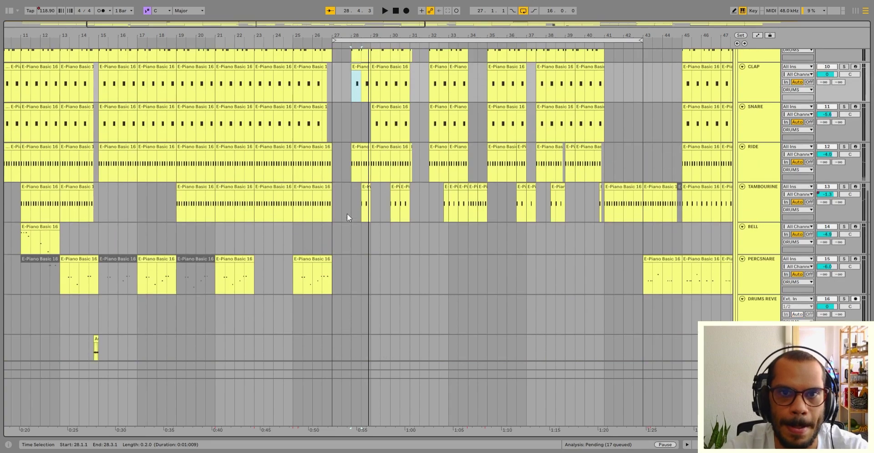
scroll(348, 213, up, 3)
drag(352, 290, 371, 302)
scroll(371, 303, up, 2)
scroll(371, 302, up, 6)
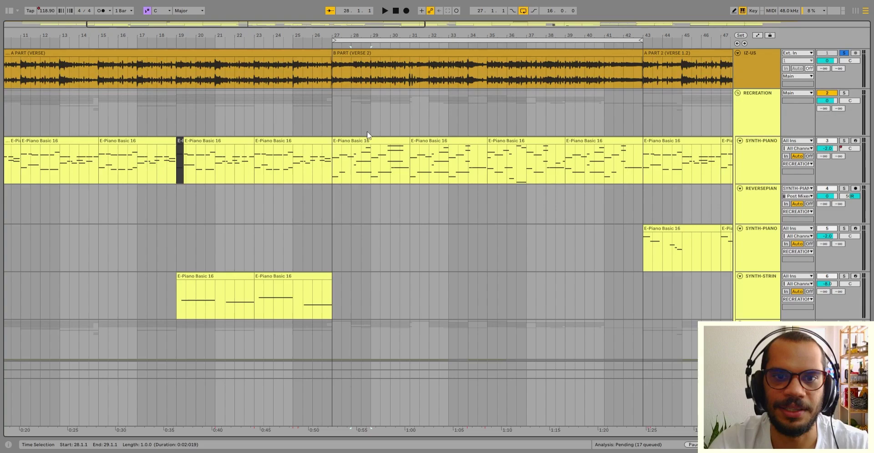
Open the SYNTH-PIANO clip at bar 27 in an enlarged note editor and examine its low and high notes
double_click(361, 141)
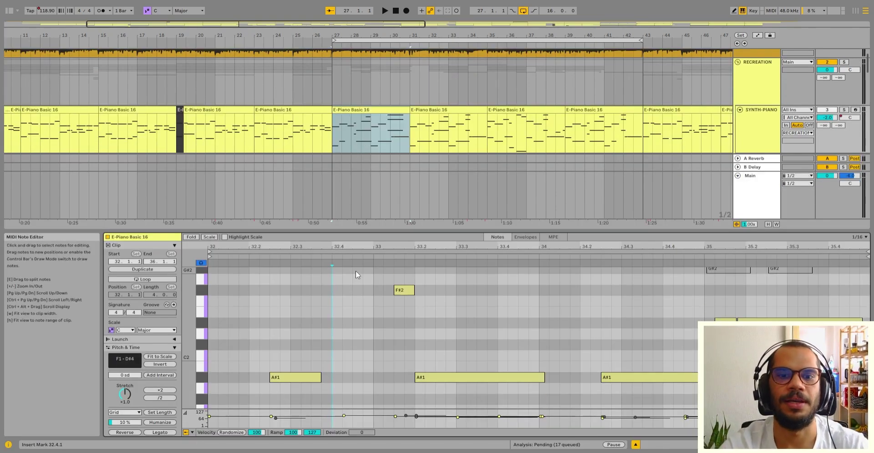
drag(382, 231, 404, 140)
scroll(356, 334, down, 5)
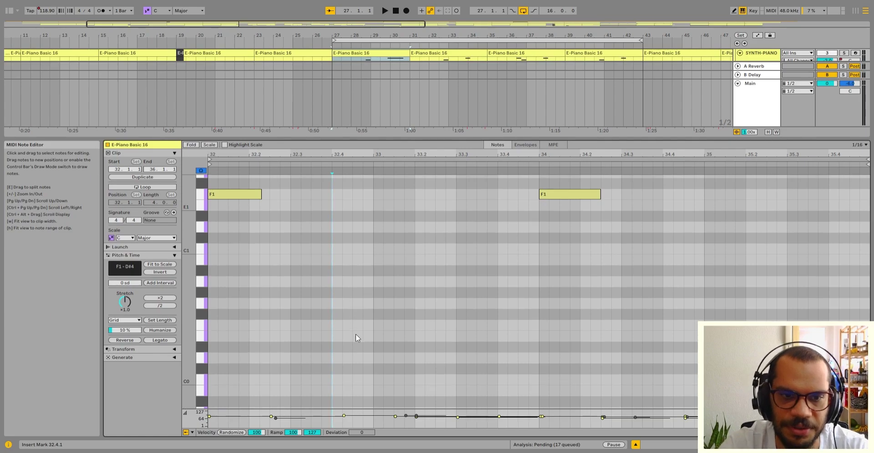
scroll(356, 334, up, 4)
scroll(356, 337, up, 5)
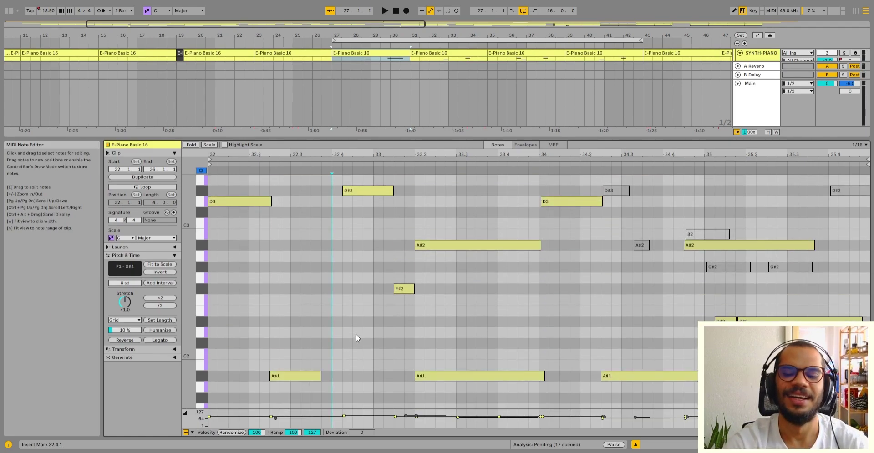
scroll(356, 335, down, 2)
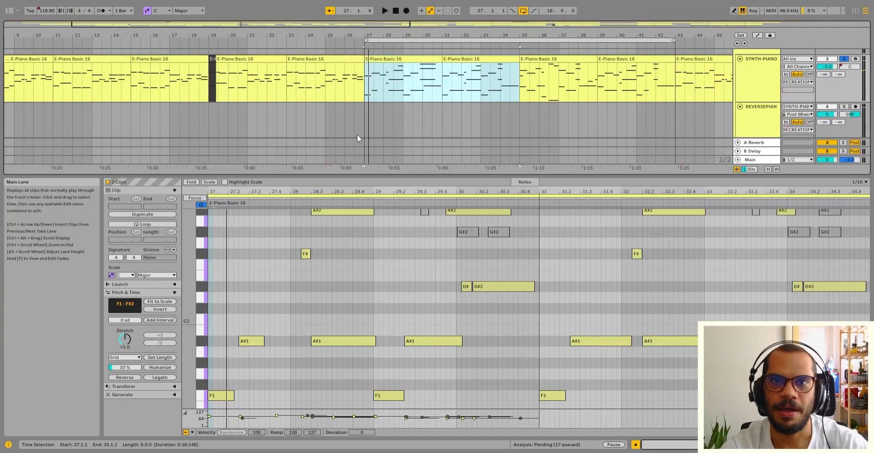
Play the two selected SYNTH-PIANO clips from bar 27 while following their notes across the full pitch range, and stop playback
scroll(356, 304, up, 1)
scroll(356, 305, down, 5)
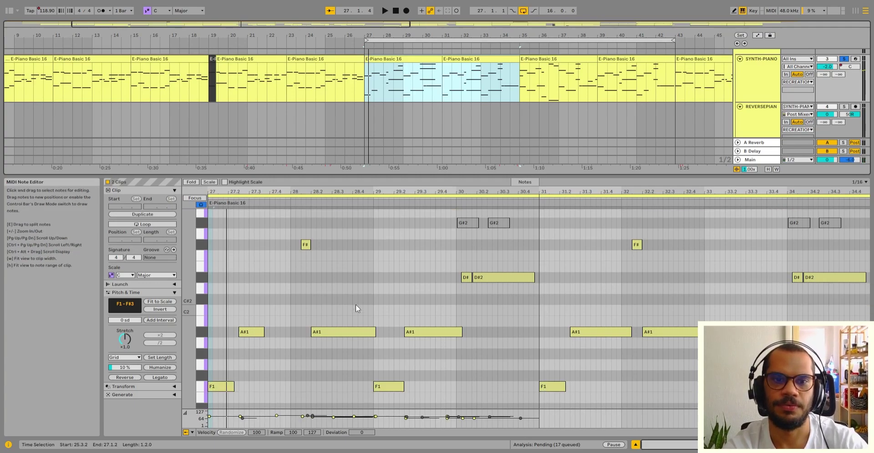
scroll(355, 302, up, 10)
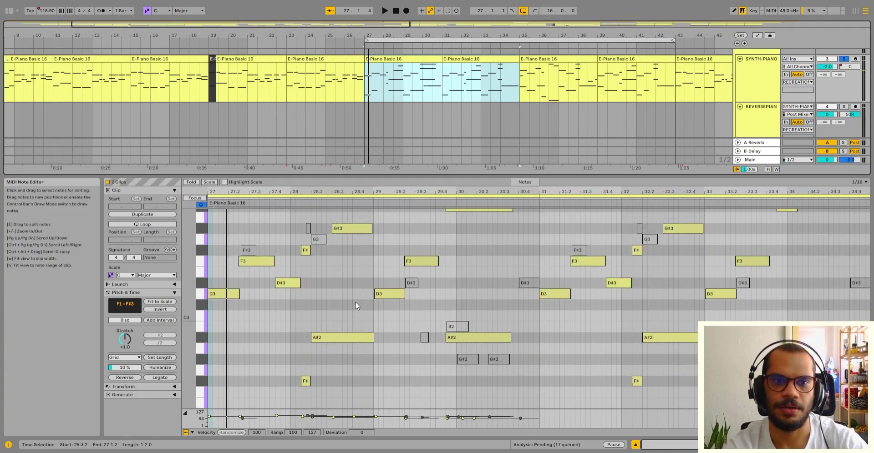
key(space)
scroll(355, 302, up, 2)
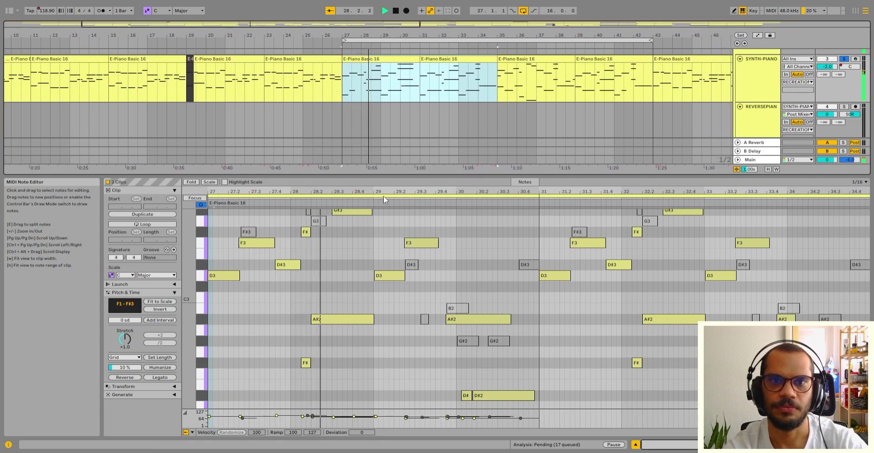
scroll(431, 245, down, 10)
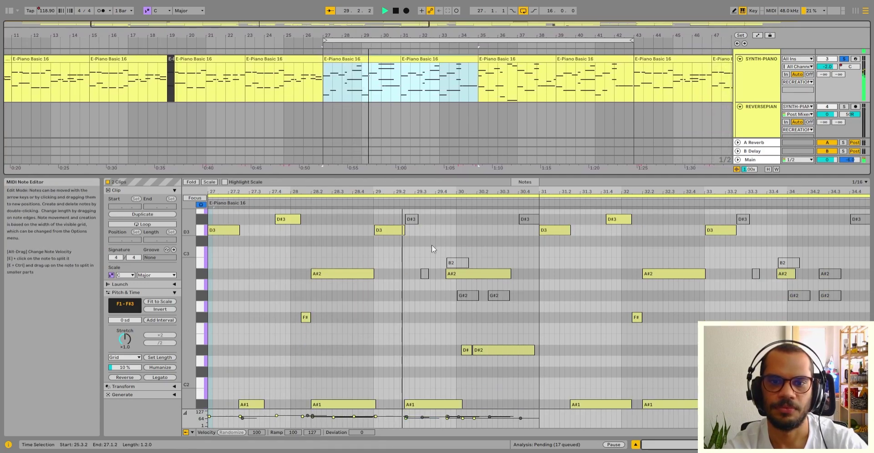
scroll(434, 247, up, 10)
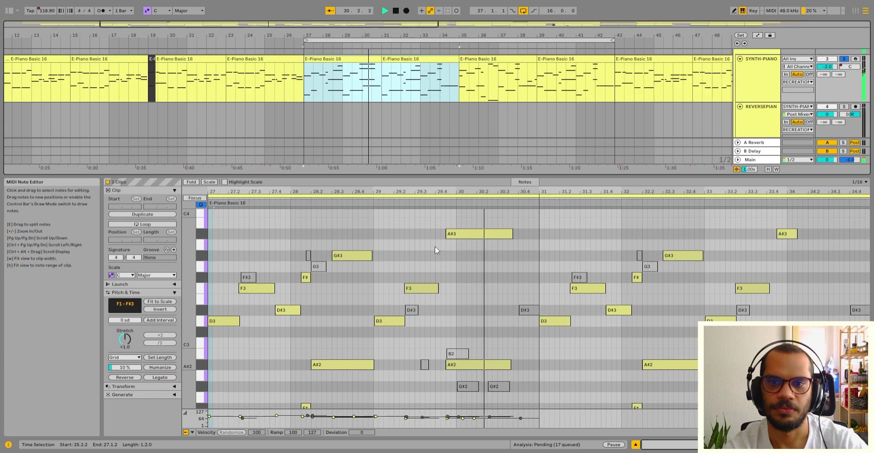
scroll(435, 246, down, 1)
scroll(435, 247, up, 2)
scroll(435, 246, down, 2)
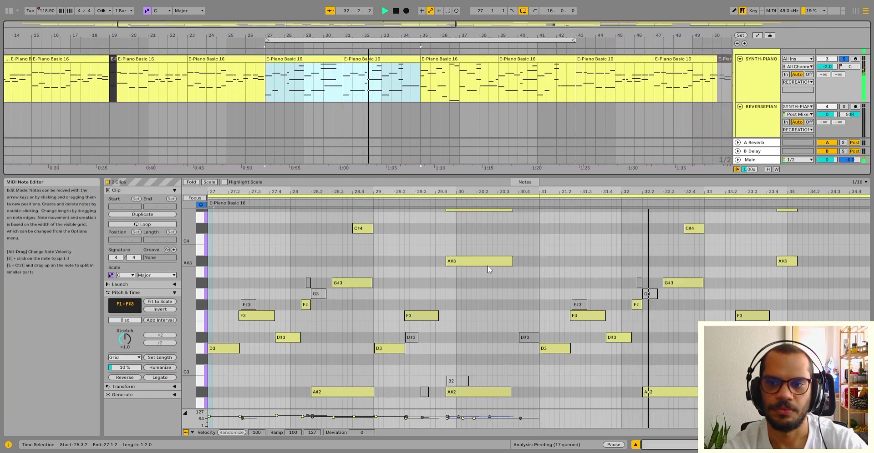
scroll(526, 282, up, 1)
click(305, 76)
key(space)
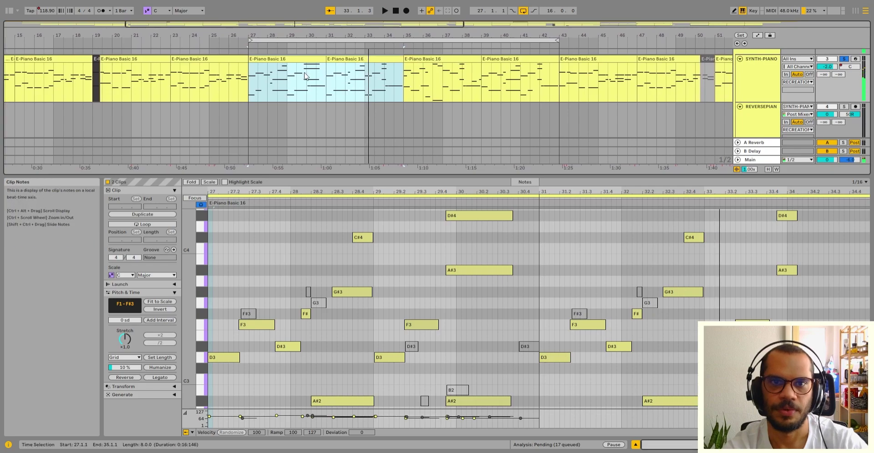
Compare the notes of the SYNTH-PIANO clips between bars 27 and 43, selecting them individually and in groups
click(294, 59)
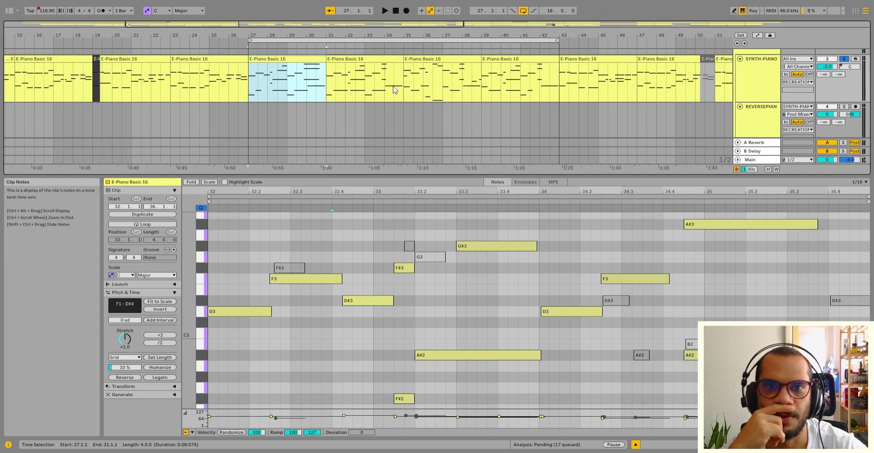
shift+click(370, 61)
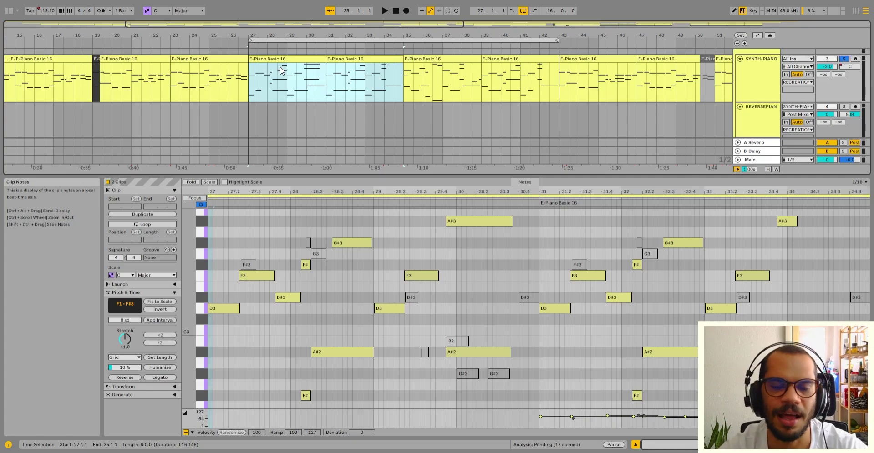
key(Right)
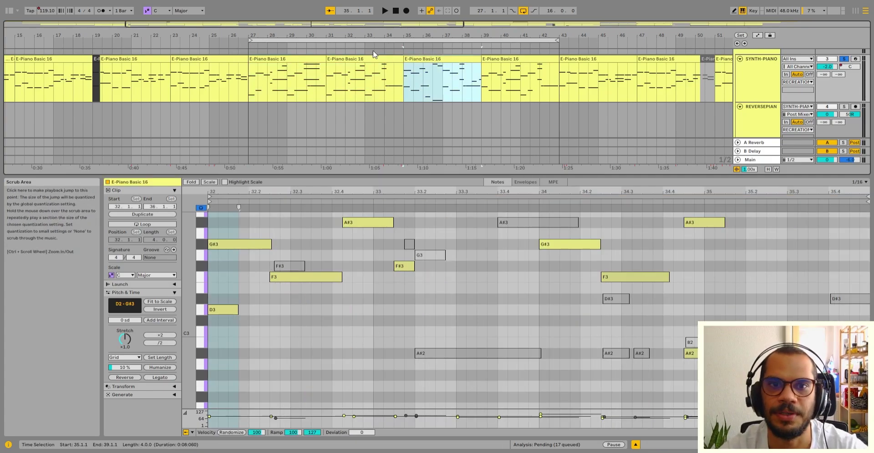
shift+click(286, 60)
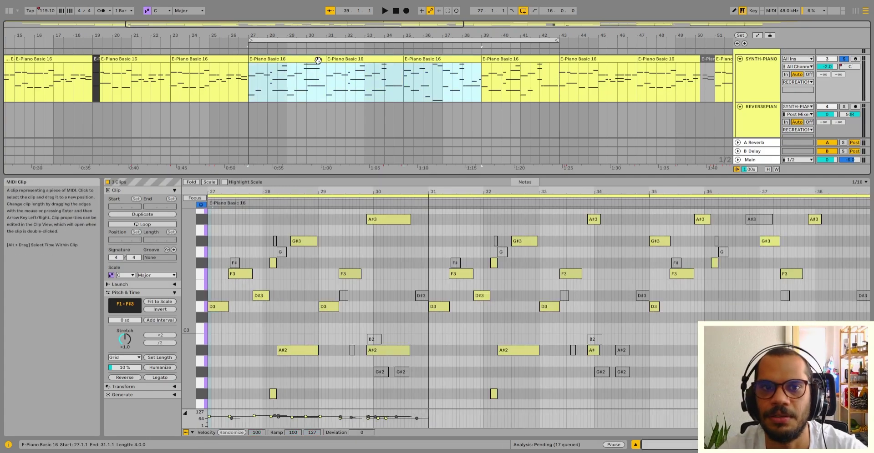
click(422, 59)
shift+click(491, 57)
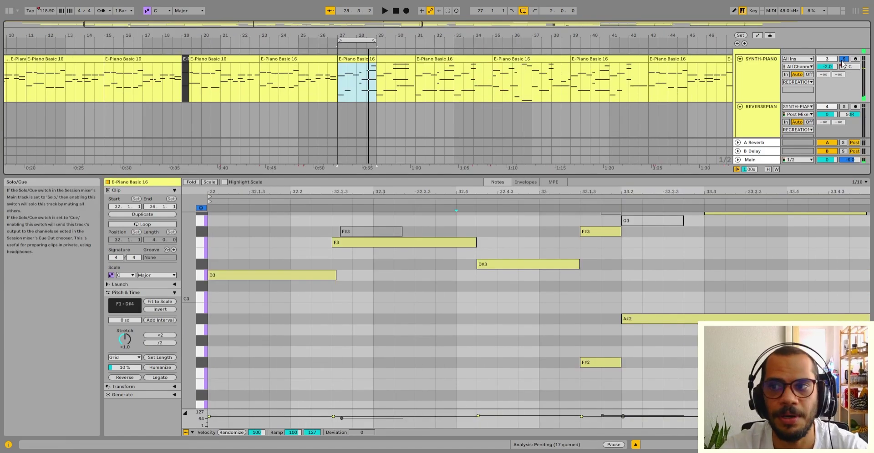
Turn off the SYNTH-PIANO track's solo and play bars 27 to 31 while following the piano notes
click(843, 59)
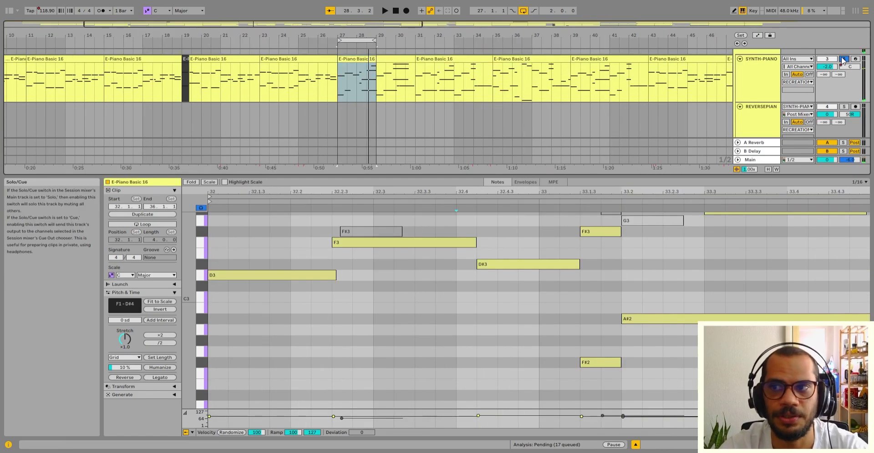
click(371, 58)
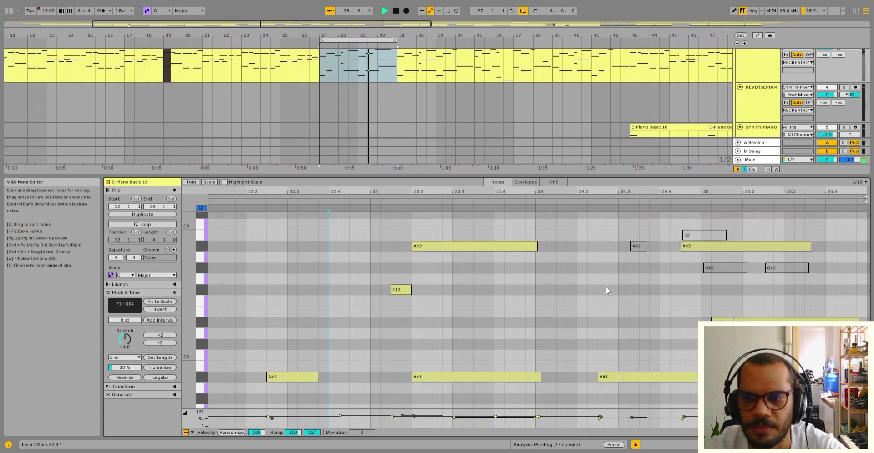
scroll(605, 290, up, 3)
scroll(344, 85, up, 2)
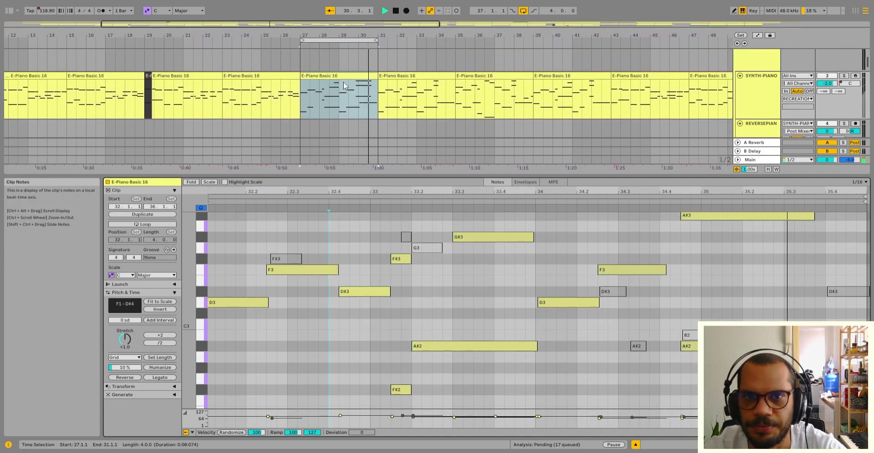
key(space)
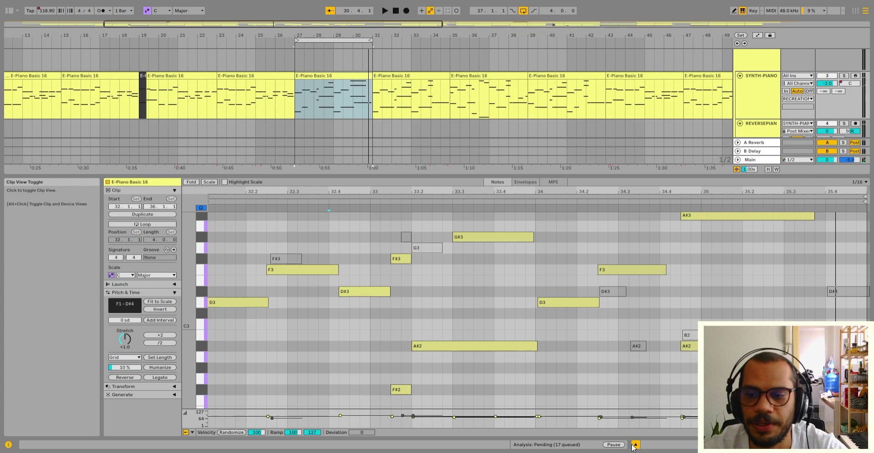
Select the SYNTH-PIANO clip at bar 27, examine its bass and chord notes and place the insert marker at 32.1.1
click(635, 445)
click(635, 445)
click(330, 77)
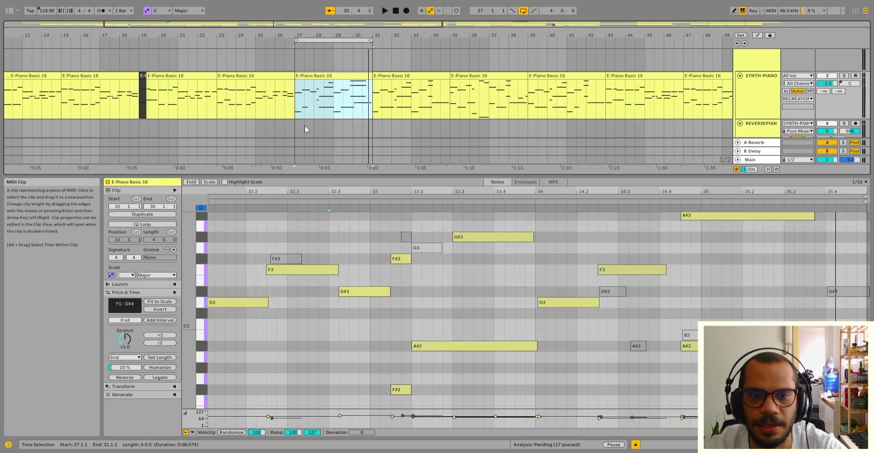
scroll(239, 248, down, 3)
scroll(291, 282, down, 4)
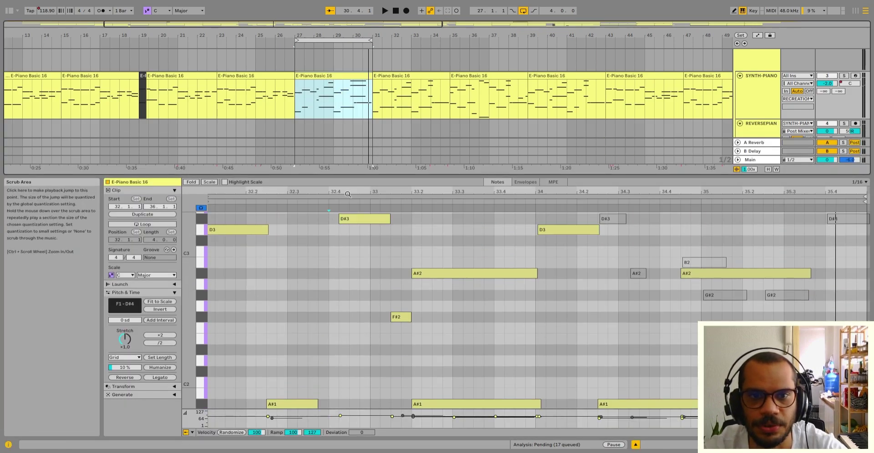
scroll(310, 320, up, 2)
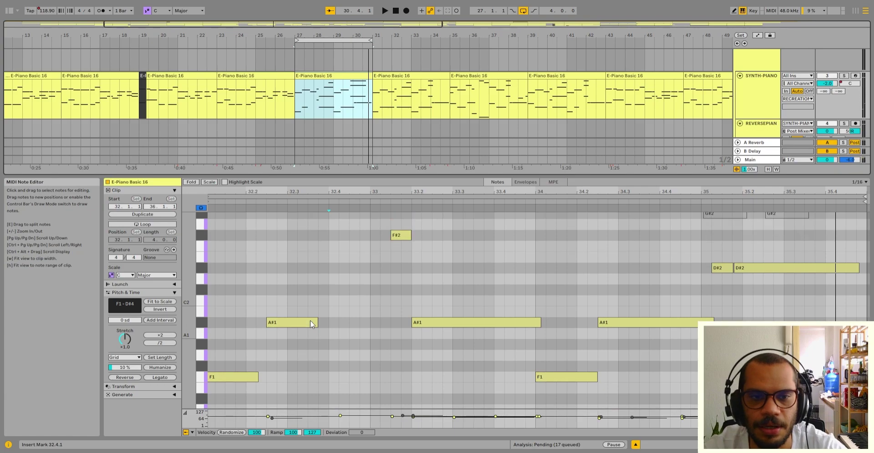
click(214, 321)
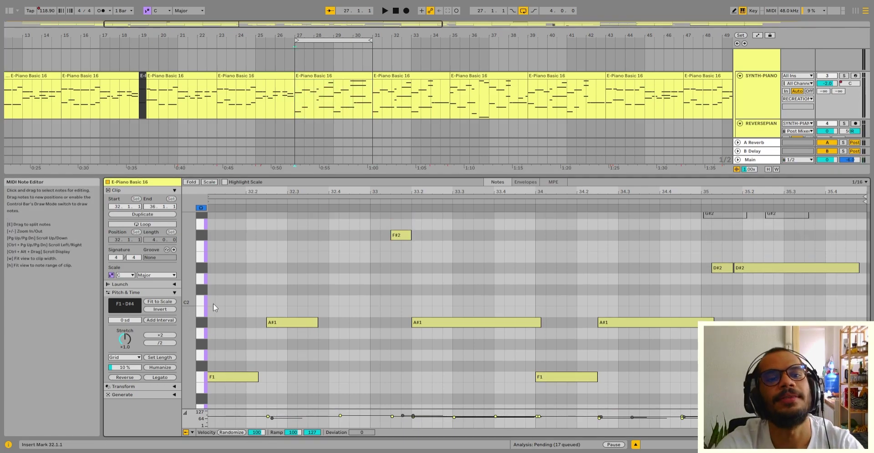
scroll(214, 304, up, 2)
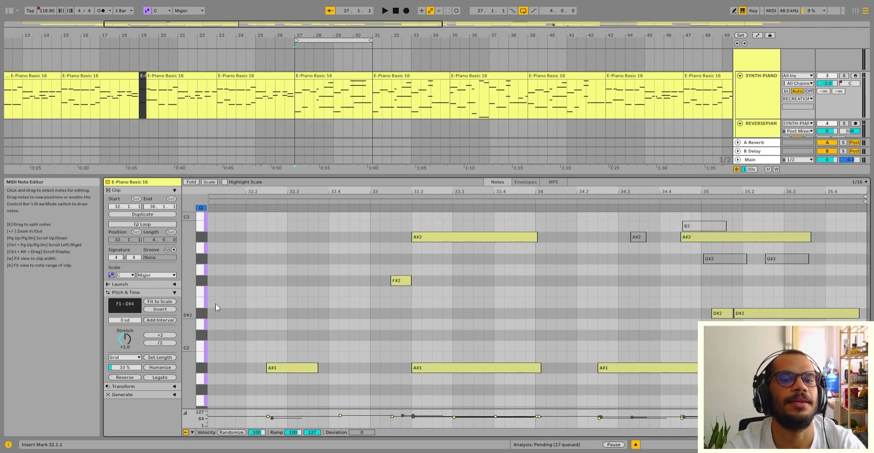
scroll(215, 304, up, 2)
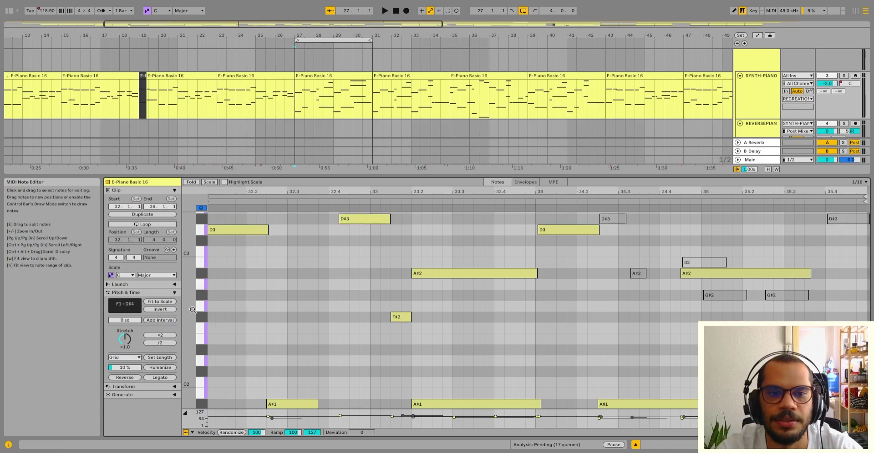
Select the opening F1 bass note and the D3 note above it to inspect the clip's first chord
scroll(227, 272, down, 2)
scroll(228, 271, down, 4)
click(233, 331)
scroll(232, 372, up, 6)
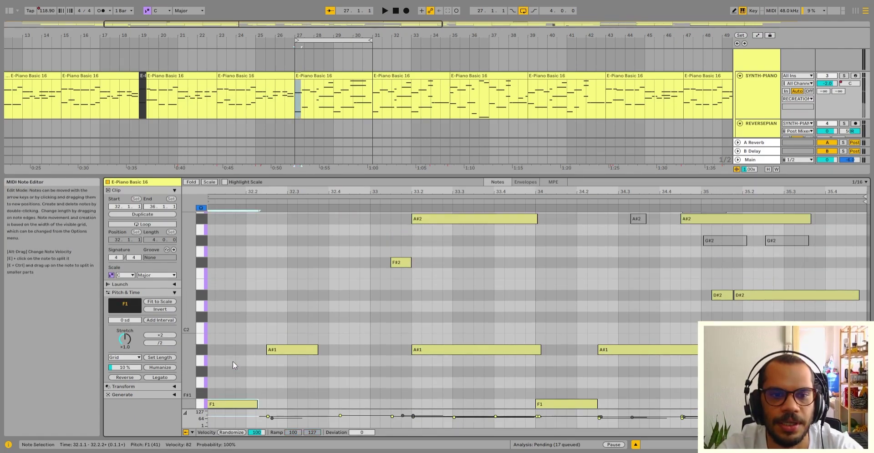
scroll(240, 348, up, 3)
click(232, 272)
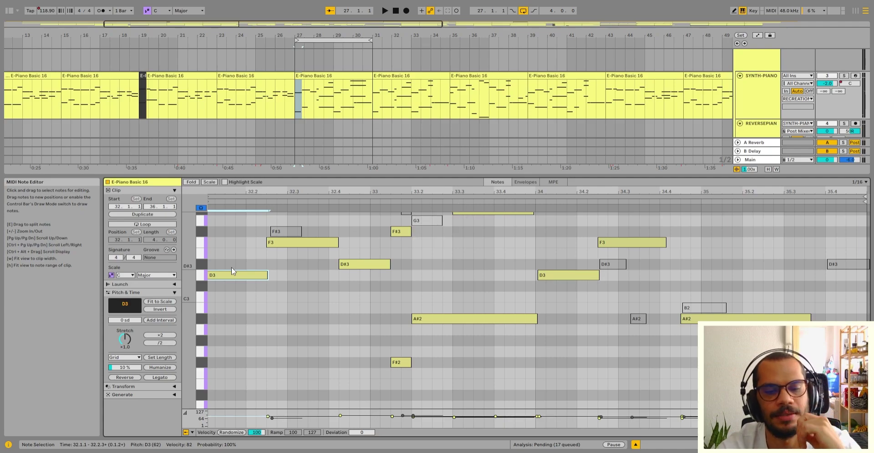
Select the A#1 and F3 notes at 32.2.3 together with the opening F1 note to compare their pitches
scroll(290, 286, down, 4)
click(295, 365)
scroll(288, 381, up, 2)
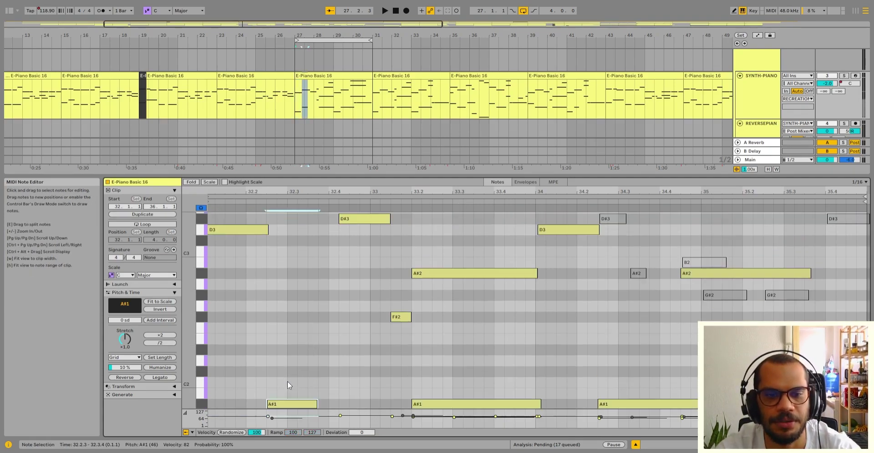
scroll(287, 382, up, 3)
shift+click(321, 282)
scroll(304, 266, down, 6)
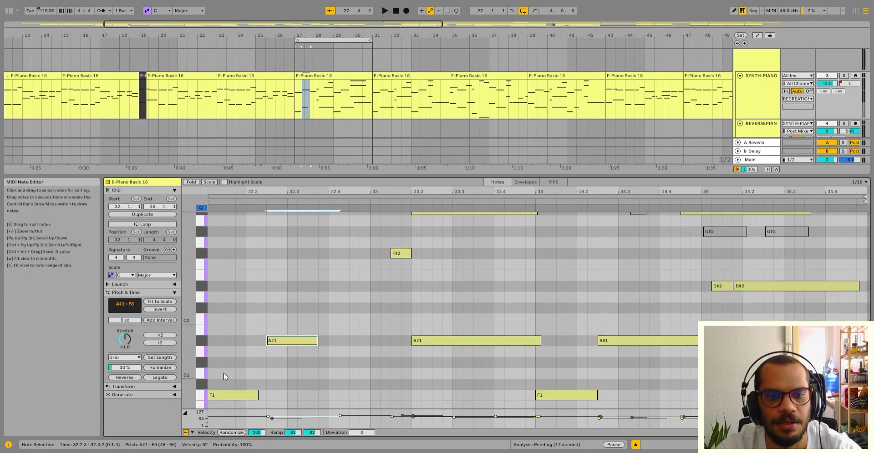
shift+click(222, 394)
scroll(225, 377, up, 4)
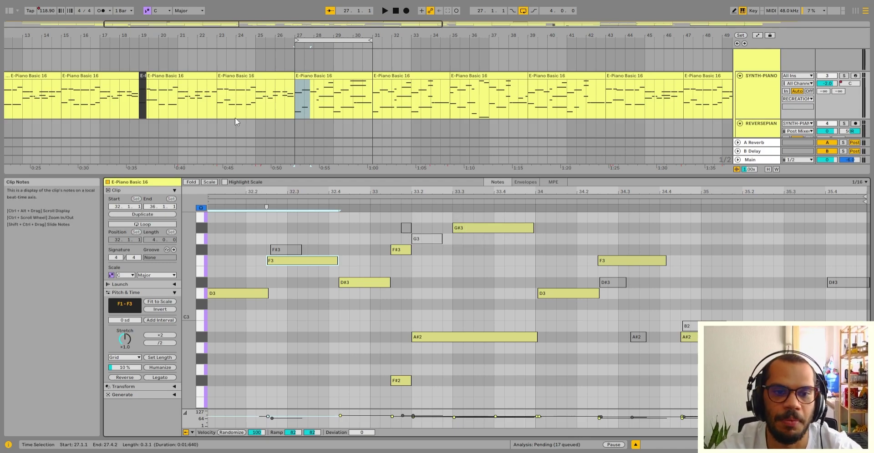
Select the opening D3 note and the F1 bass note below it in turn to inspect the clip's first chord
click(214, 257)
scroll(212, 256, down, 6)
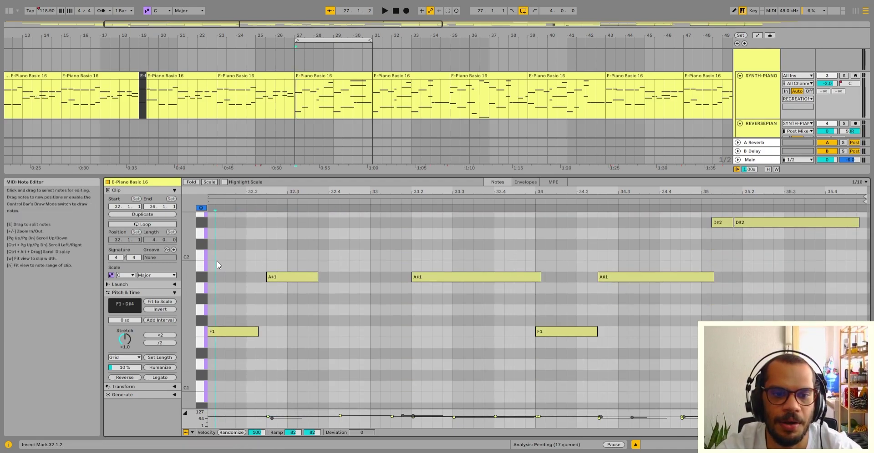
click(226, 351)
scroll(222, 348, up, 6)
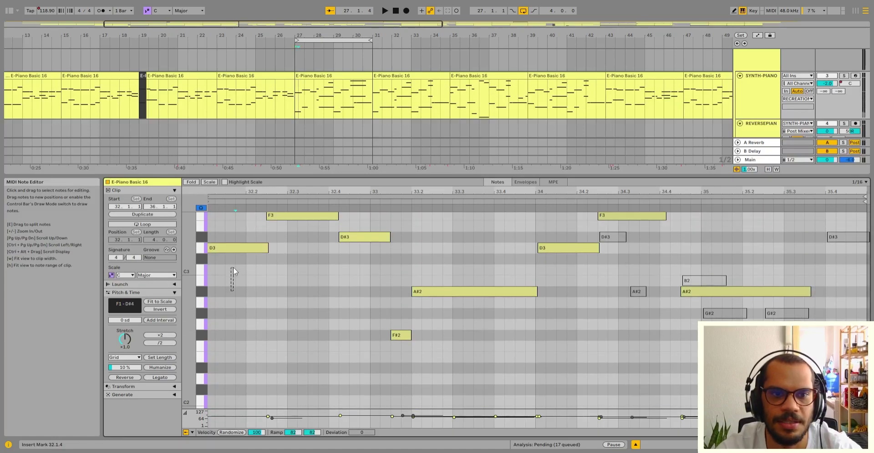
click(232, 246)
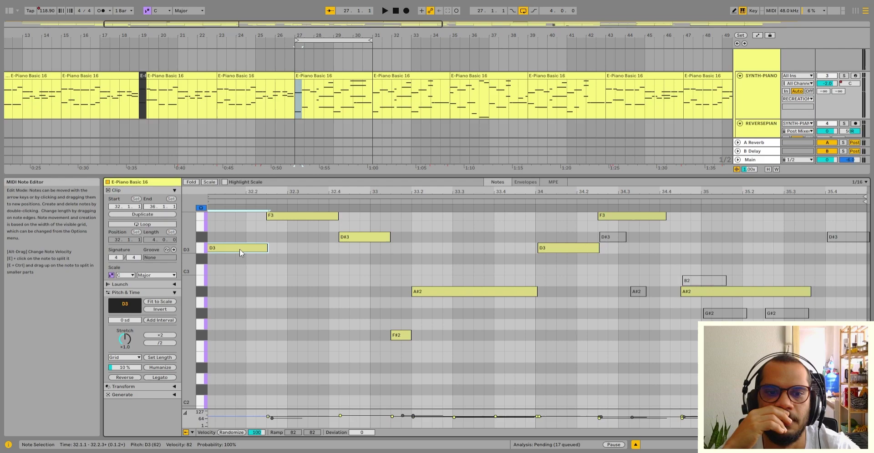
scroll(216, 351, down, 4)
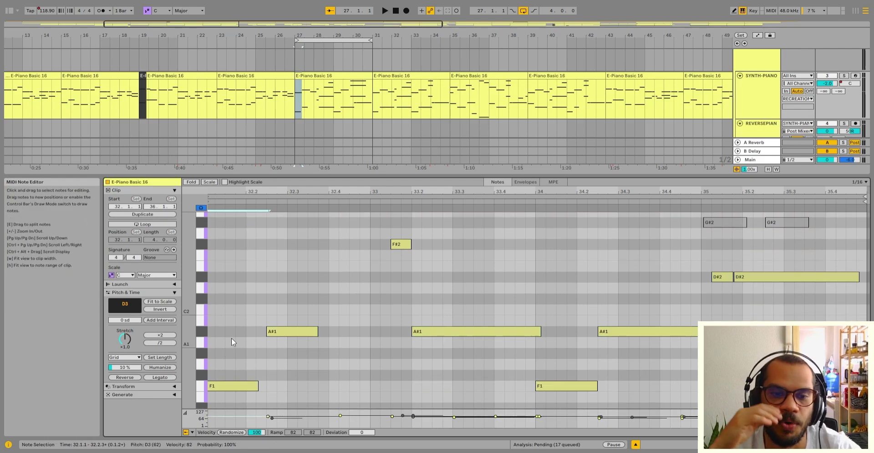
click(236, 386)
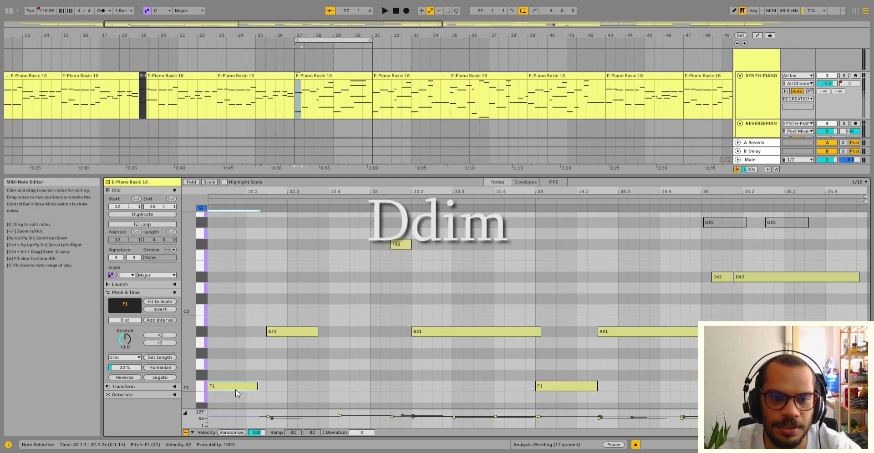
Select the A#1 bass note at 32.2.3 and examine the notes above it, placing the insert marker at 33.1.3
scroll(309, 379, up, 1)
click(302, 359)
scroll(299, 345, up, 2)
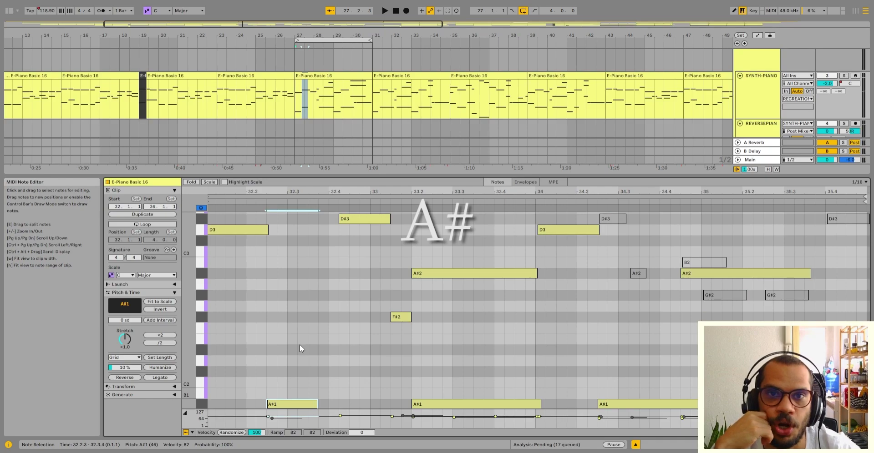
scroll(299, 344, up, 4)
scroll(356, 342, down, 8)
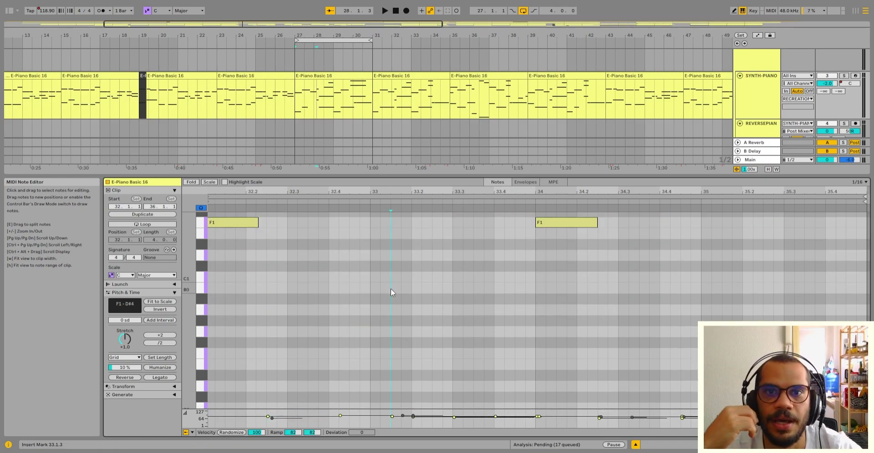
Try extra A#1 bass notes at 32.1.1 and 32.4.2 in the SYNTH-PIANO clip at bar 27
click(305, 94)
scroll(421, 289, up, 5)
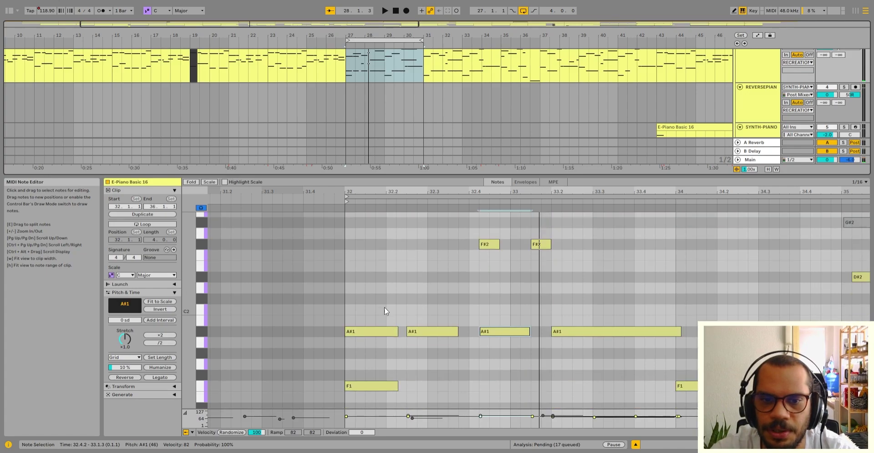
scroll(379, 308, up, 1)
scroll(353, 312, up, 3)
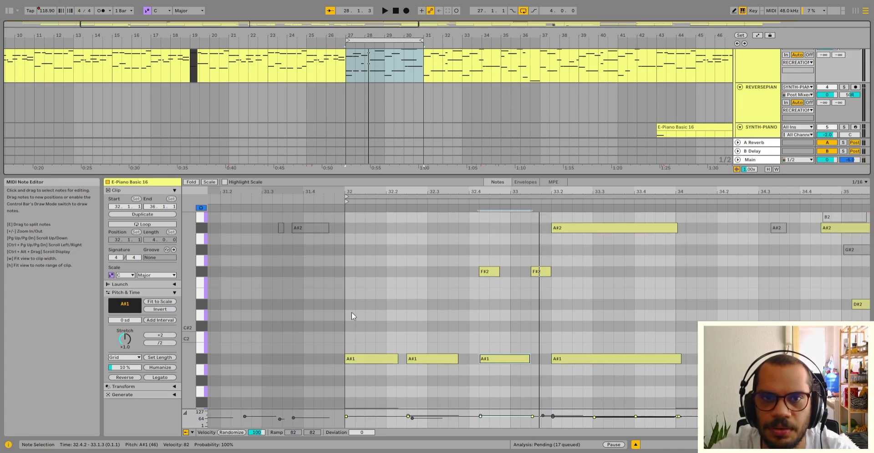
scroll(343, 313, down, 5)
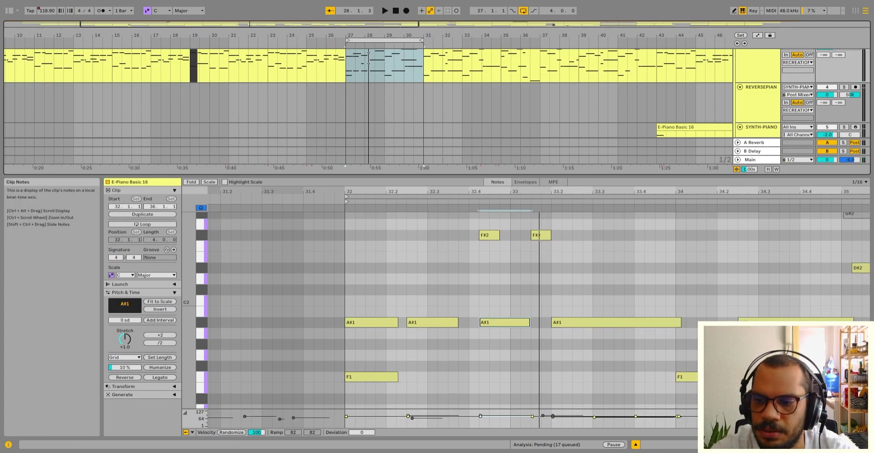
scroll(628, 248, up, 2)
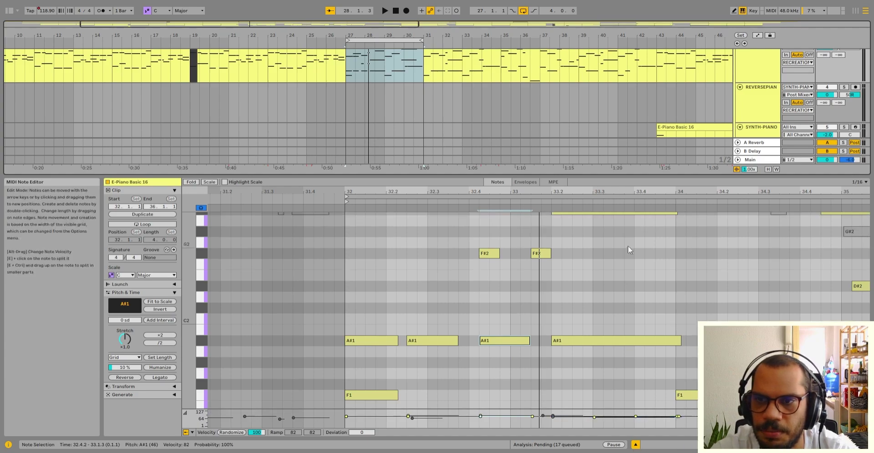
Solo the SYNTH-PIANO track and play the clip from bar 27 to hear the trial bass notes
scroll(853, 68, up, 3)
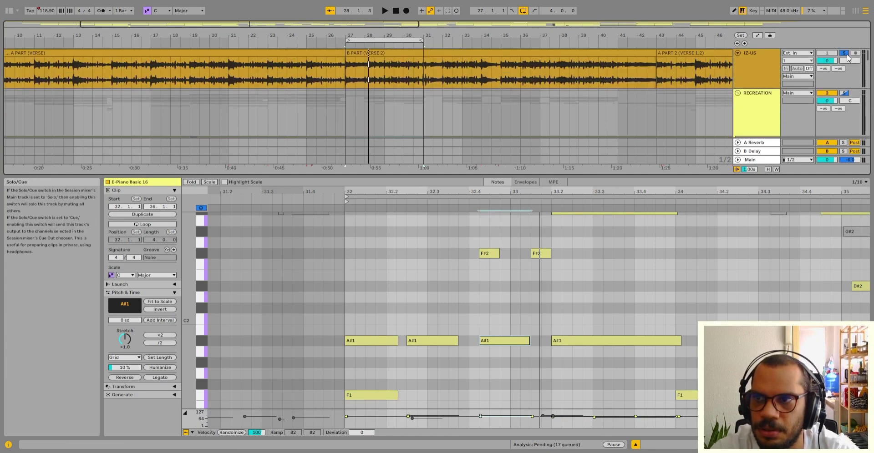
scroll(579, 160, down, 3)
key(space)
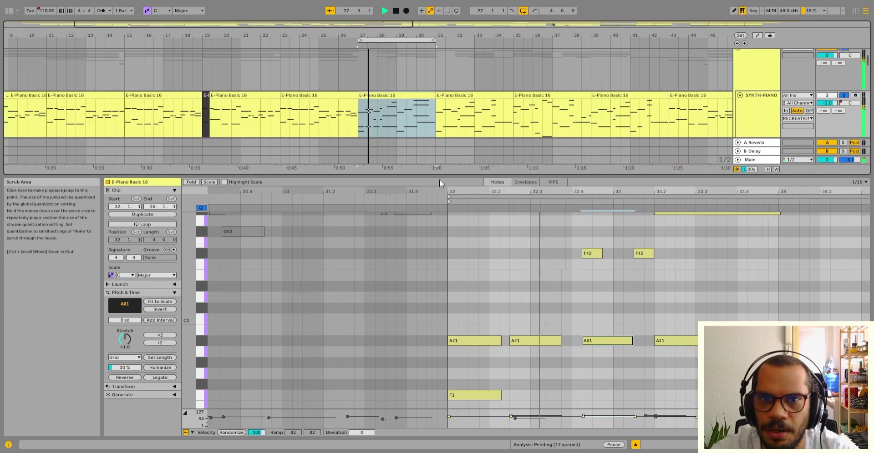
key(space)
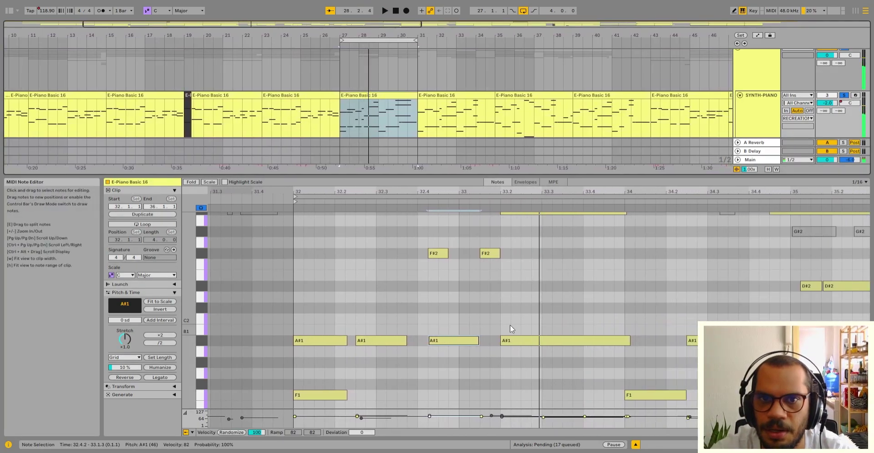
Turn off the SYNTH-PIANO track's solo and play the clip from bar 27 again
scroll(816, 72, up, 3)
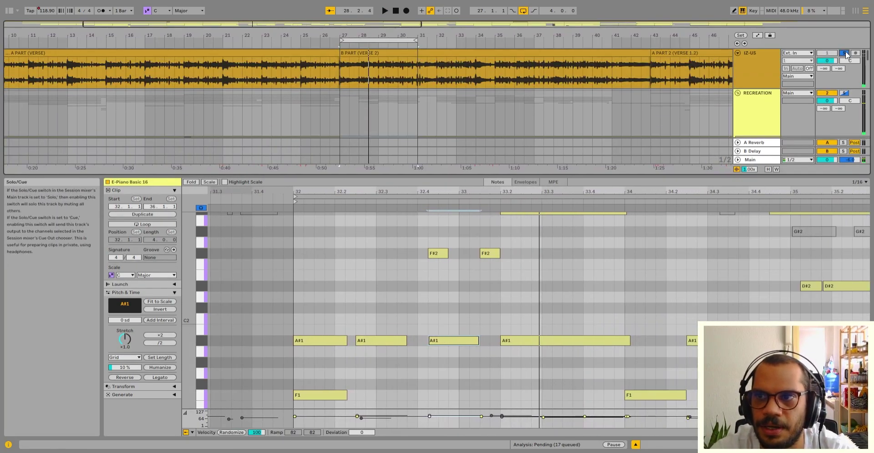
scroll(608, 117, down, 3)
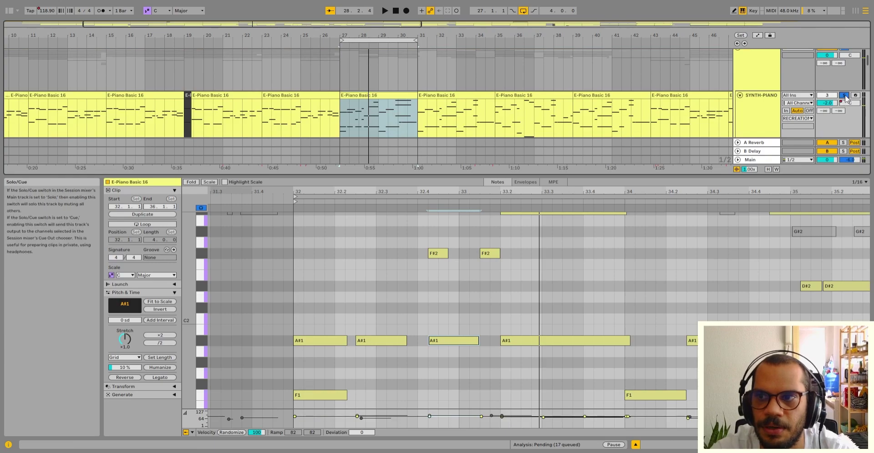
key(space)
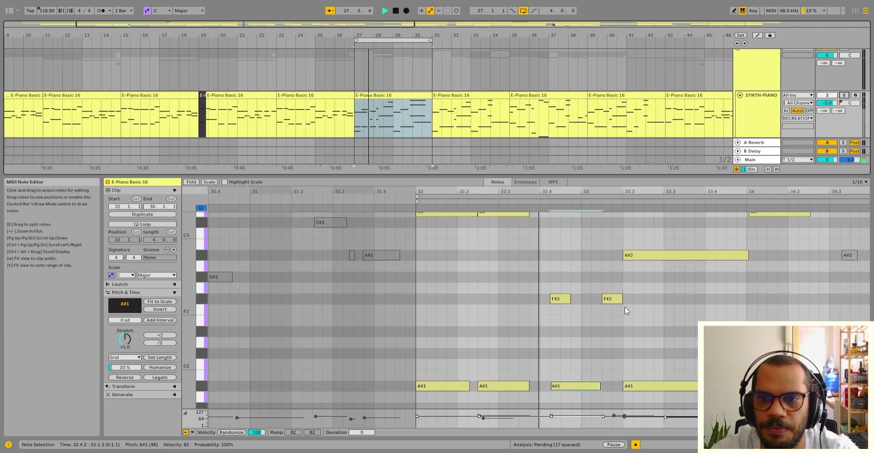
key(space)
Undo the trial notes added to the SYNTH-PIANO clip at bar 27
key(ctrl+z)
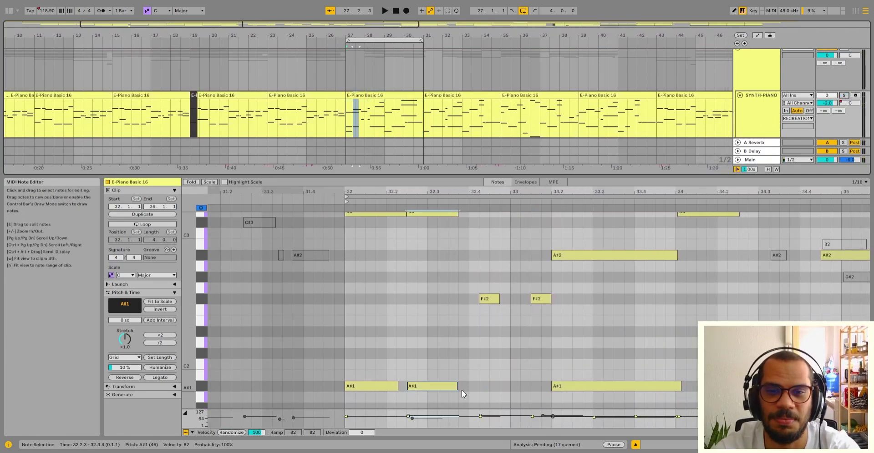
key(ctrl+z)
key(ctrl+z)
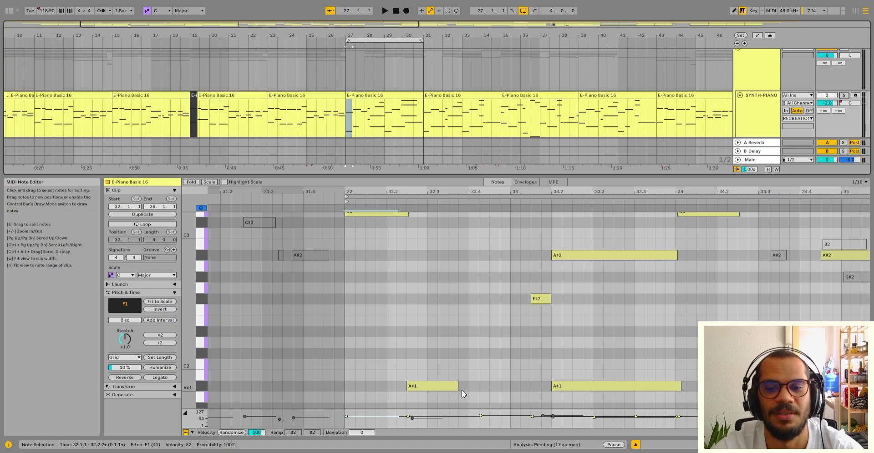
Select and loop the four SYNTH-PIANO clips from bars 27 to 43, and review them above the drum tracks
scroll(380, 322, down, 2)
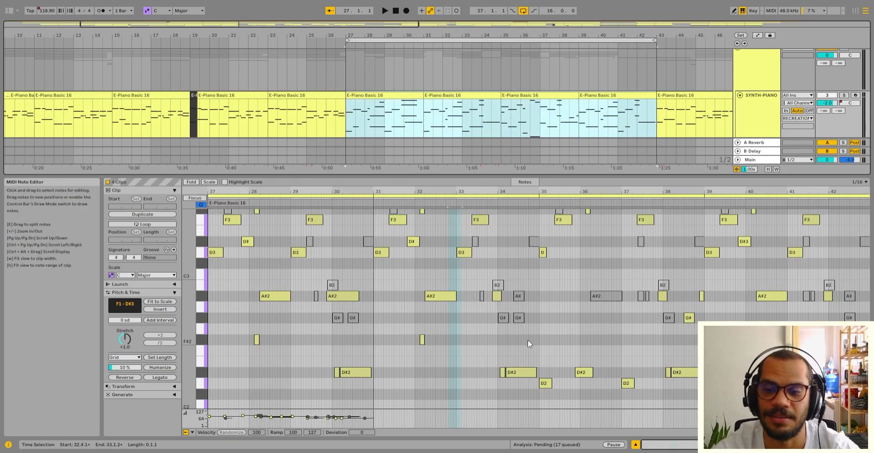
click(634, 445)
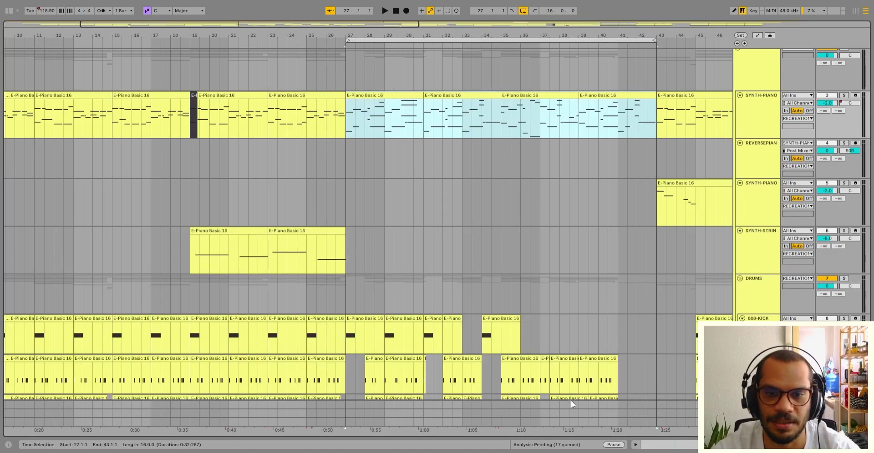
scroll(571, 401, down, 3)
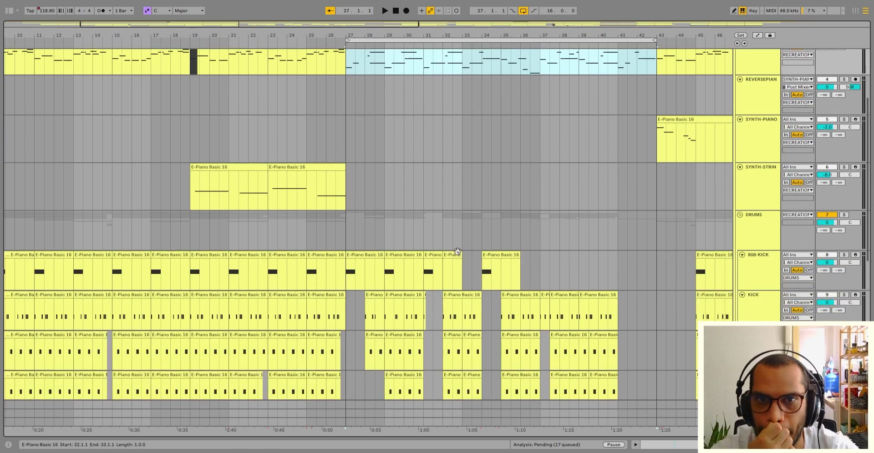
scroll(457, 250, up, 2)
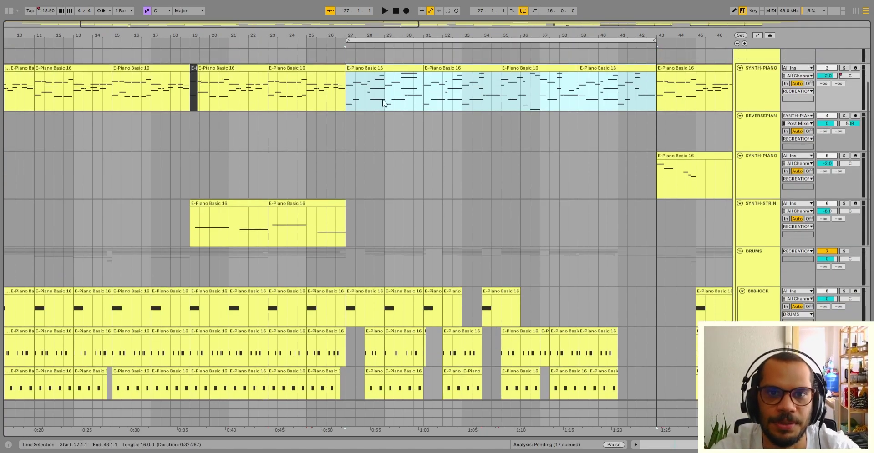
Open the SYNTH-PIANO clip at bar 27 and examine its bass and chord notes
double_click(384, 67)
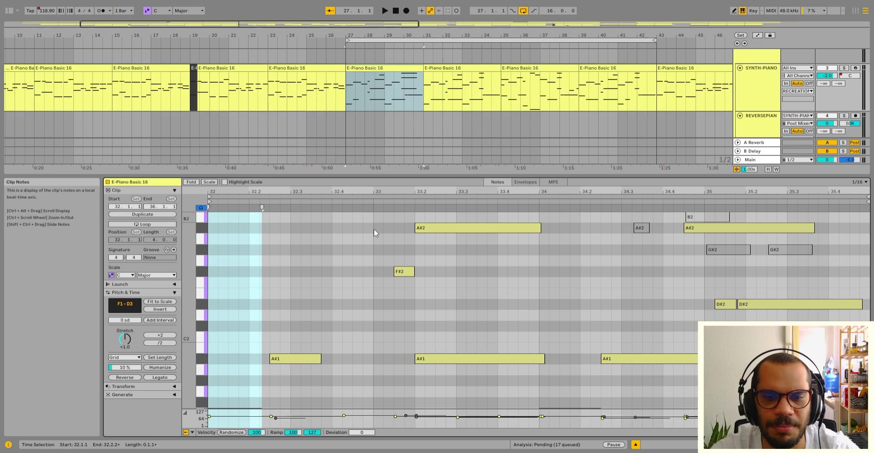
scroll(356, 319, up, 2)
scroll(364, 319, up, 5)
scroll(372, 316, down, 3)
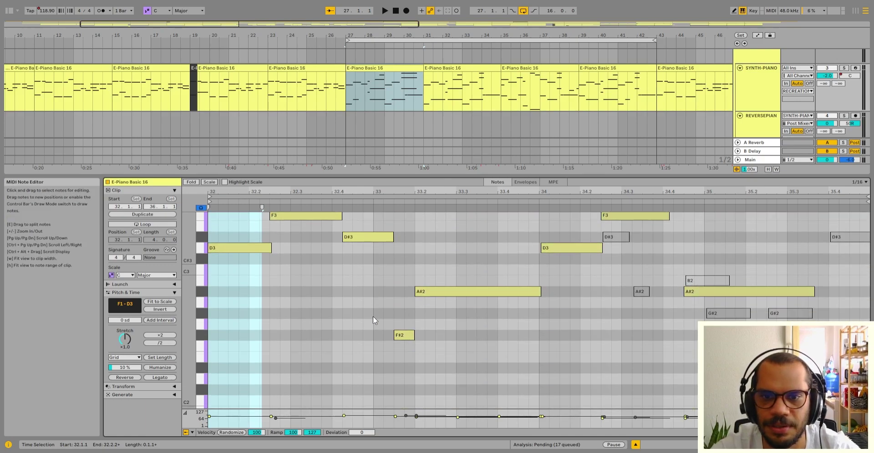
scroll(375, 318, up, 10)
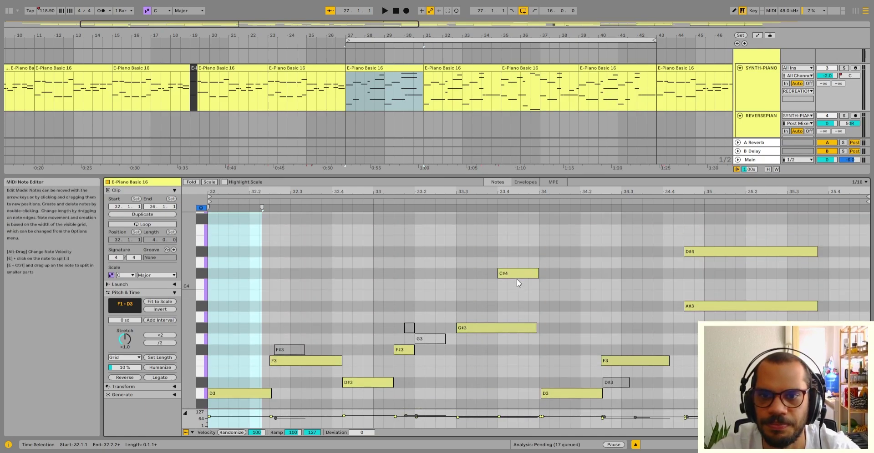
scroll(694, 312, down, 7)
Play the B part from bar 27 while following the first piano clip's notes
key(space)
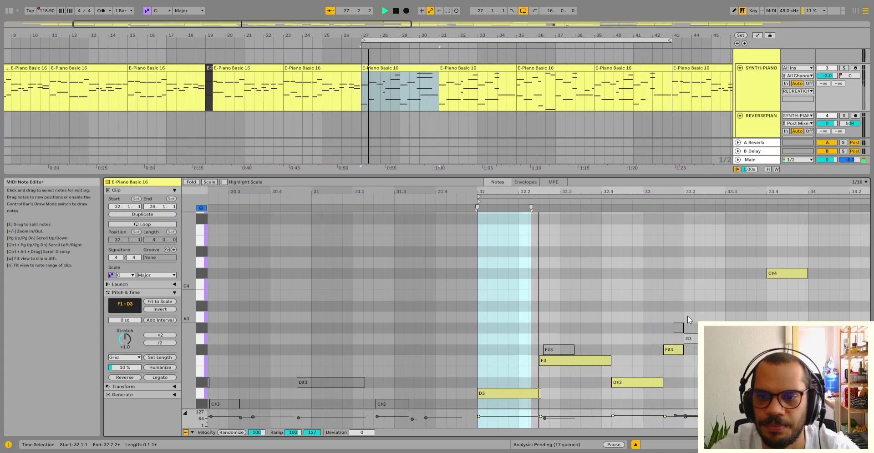
scroll(687, 316, up, 4)
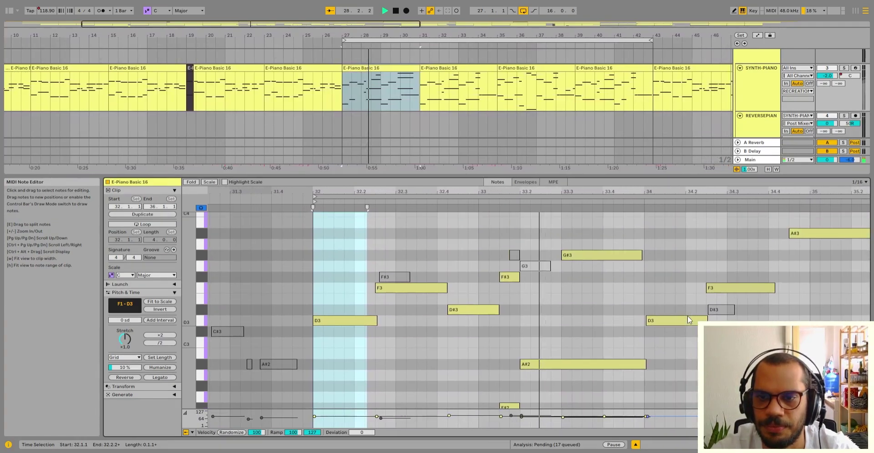
scroll(682, 317, down, 2)
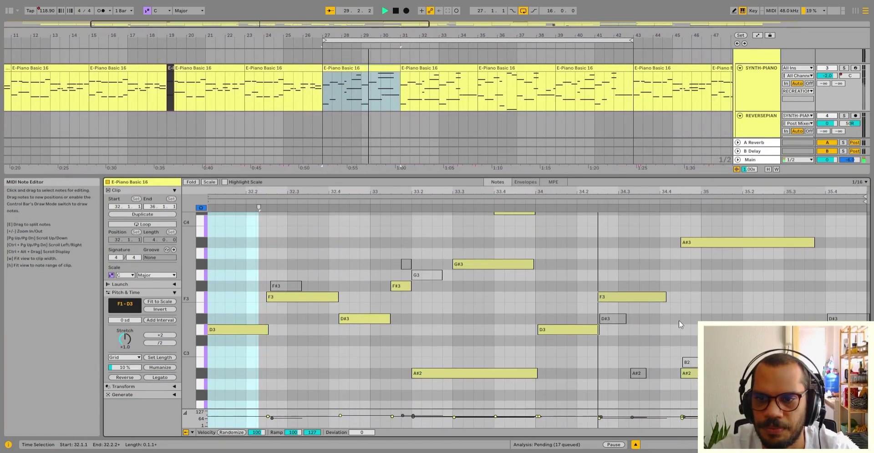
scroll(682, 318, down, 5)
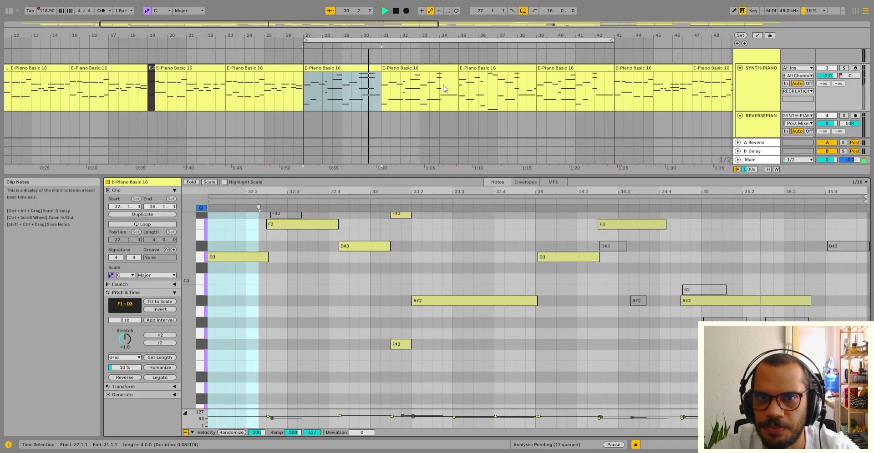
Open the SYNTH-PIANO clip at bar 31, follow its bass and chord notes during playback, and stop playback
click(411, 71)
scroll(303, 332, down, 10)
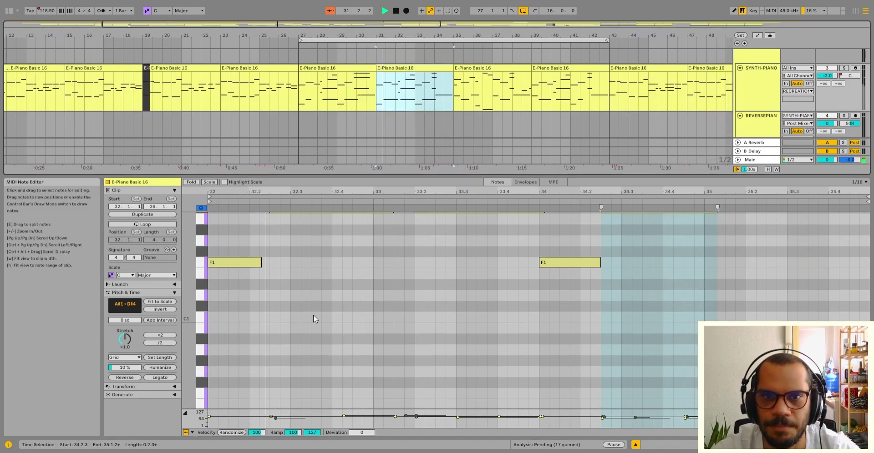
scroll(360, 324, up, 7)
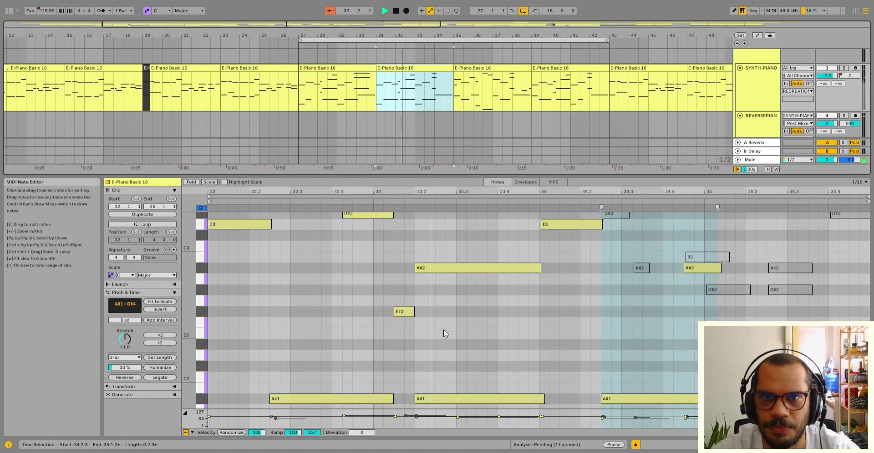
scroll(448, 331, down, 2)
scroll(453, 337, down, 3)
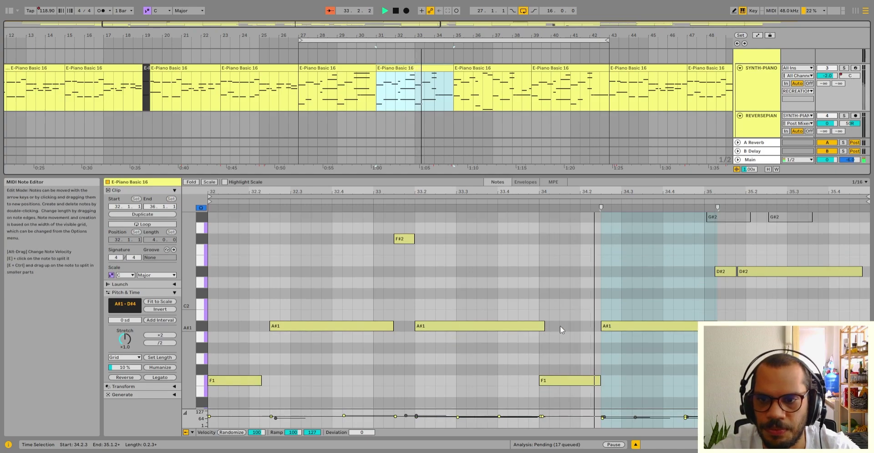
scroll(560, 326, up, 5)
scroll(678, 361, up, 5)
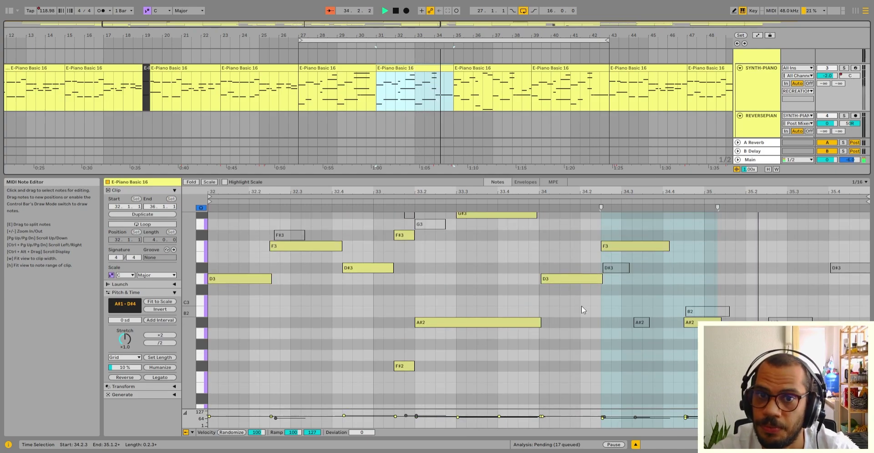
click(363, 68)
key(space)
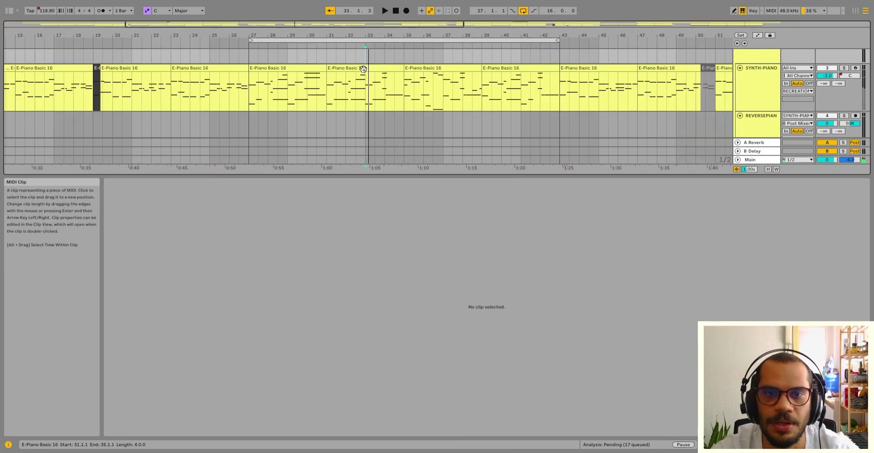
Compare the SYNTH-PIANO clips at bars 27 and 35, and play the bar 35 clip while following its notes
click(329, 68)
click(306, 70)
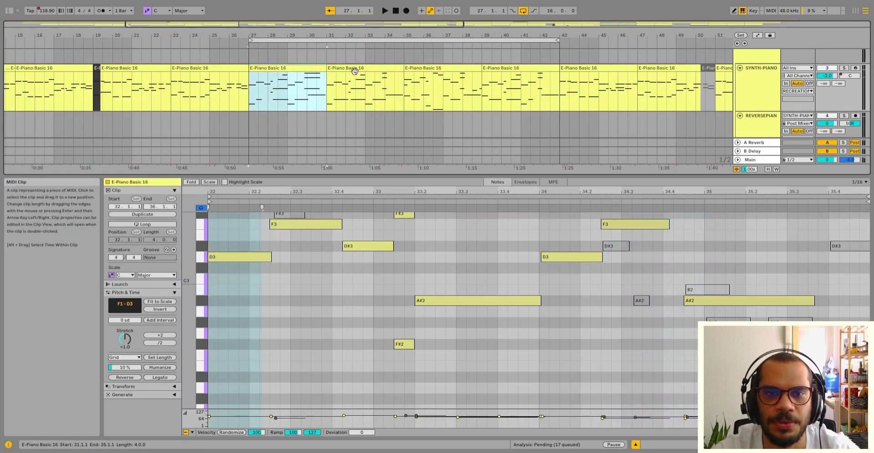
click(422, 77)
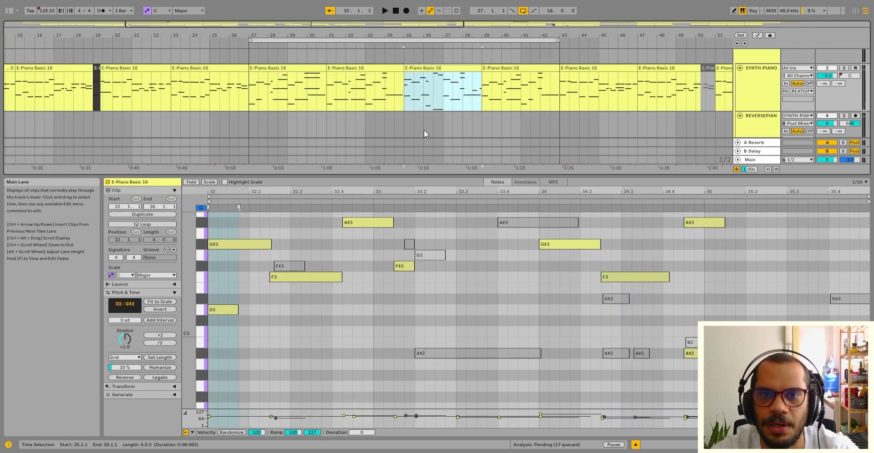
scroll(428, 106, down, 2)
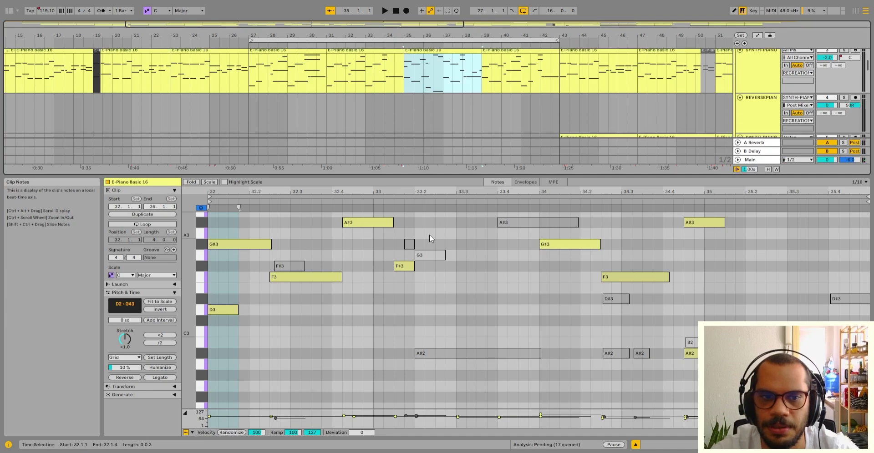
key(space)
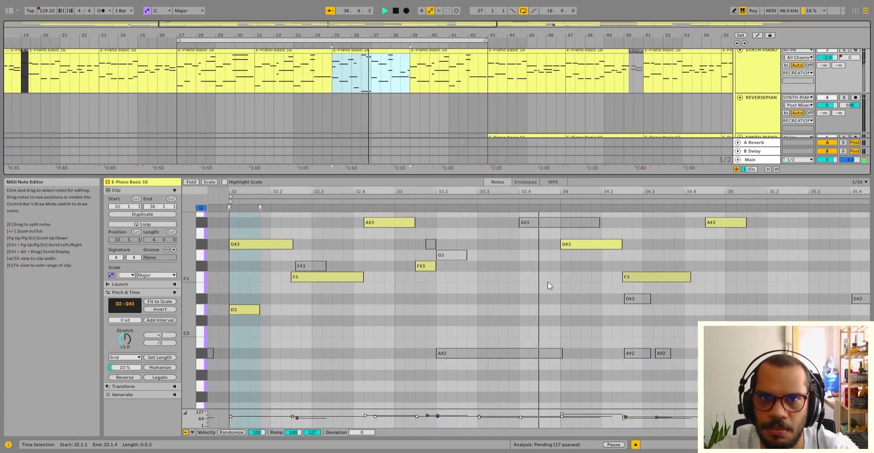
key(space)
click(356, 90)
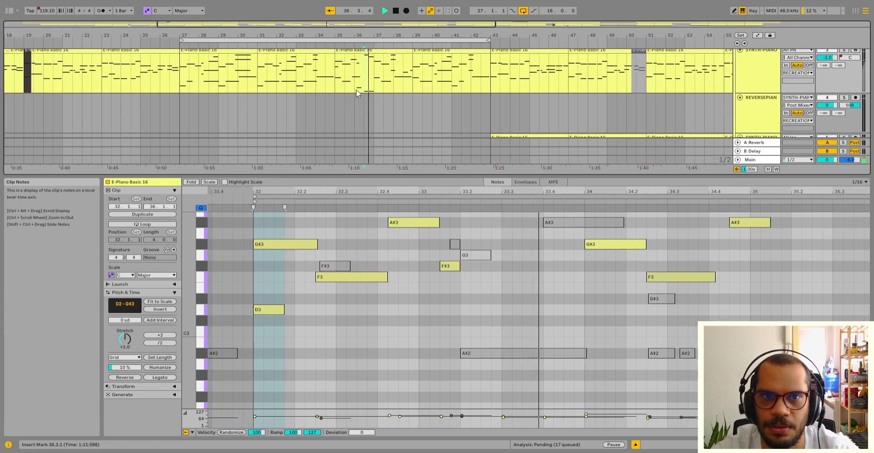
Compare the piano passages near bars 27 and 35 by playing each in turn, and reselect the clip at bar 35
scroll(356, 89, up, 2)
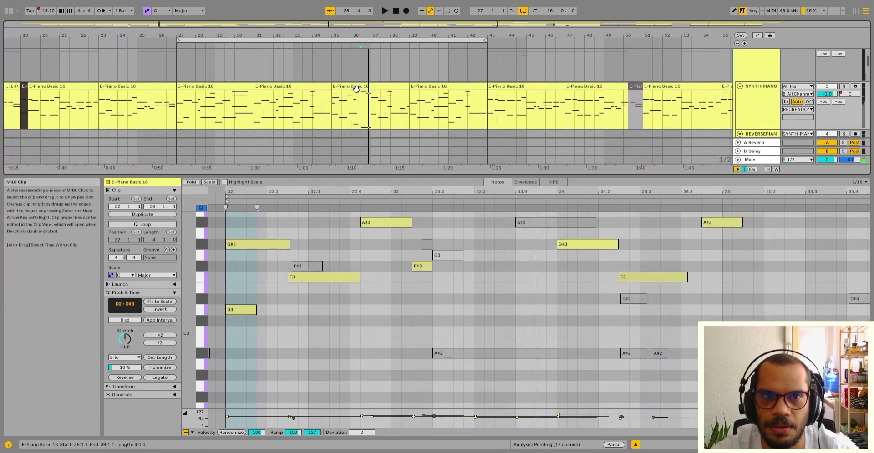
click(196, 126)
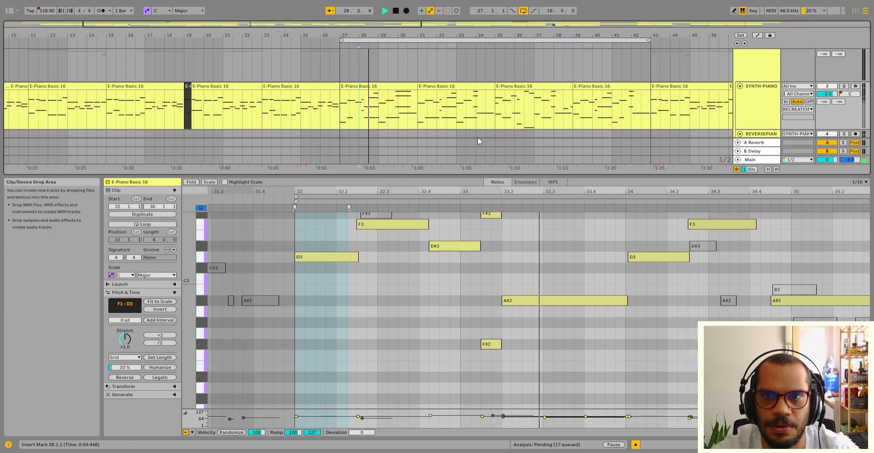
click(368, 111)
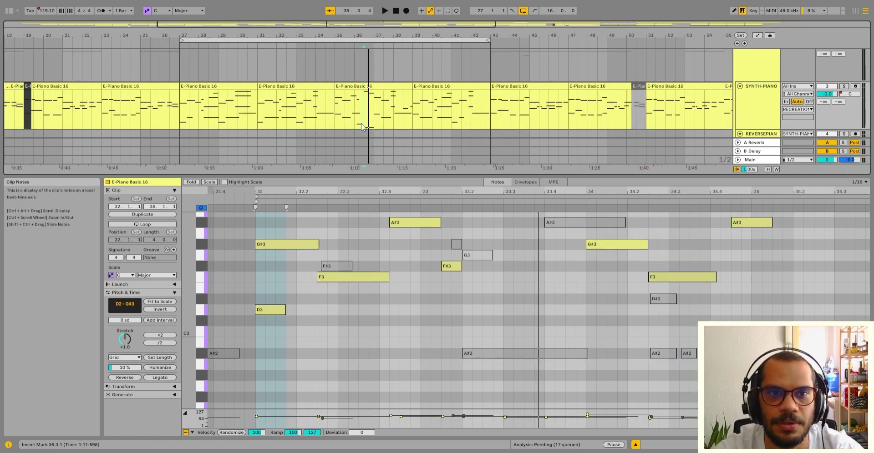
click(337, 132)
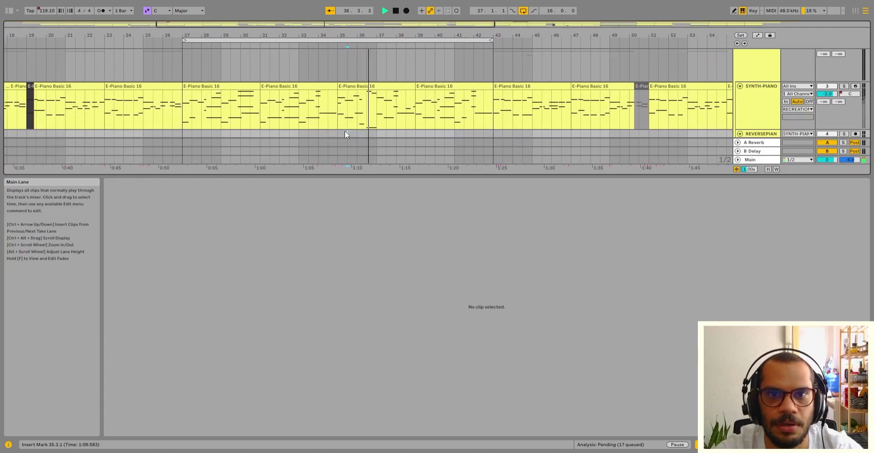
key(space)
click(181, 124)
key(space)
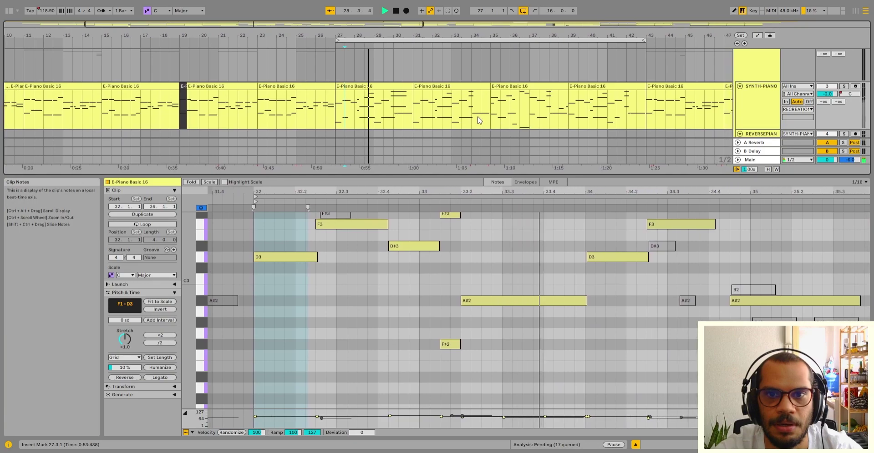
key(space)
click(362, 85)
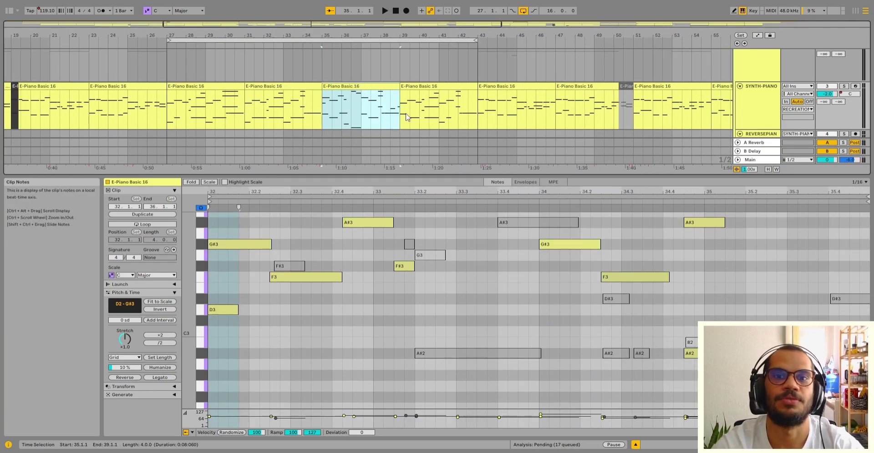
Open the SYNTH-PIANO clip at bar 39 and play it from its start
click(414, 86)
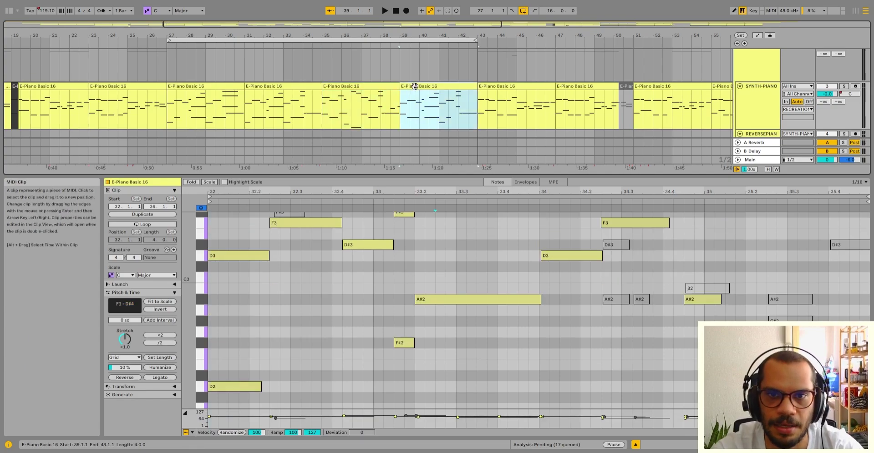
key(space)
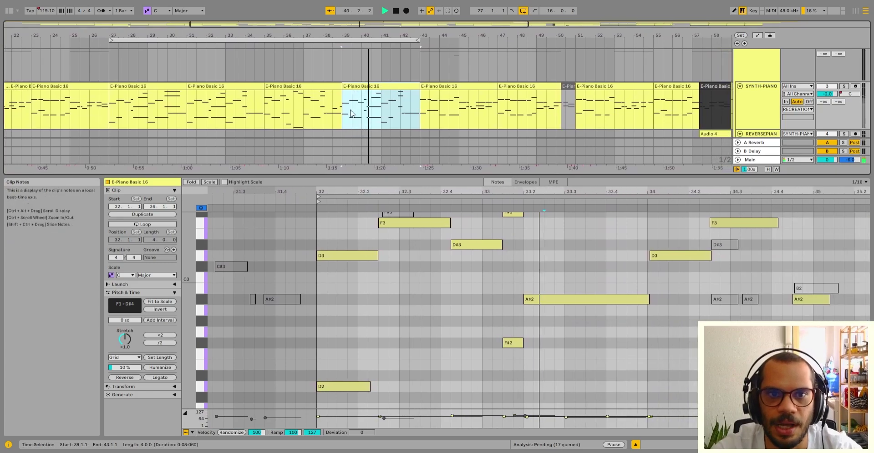
click(321, 203)
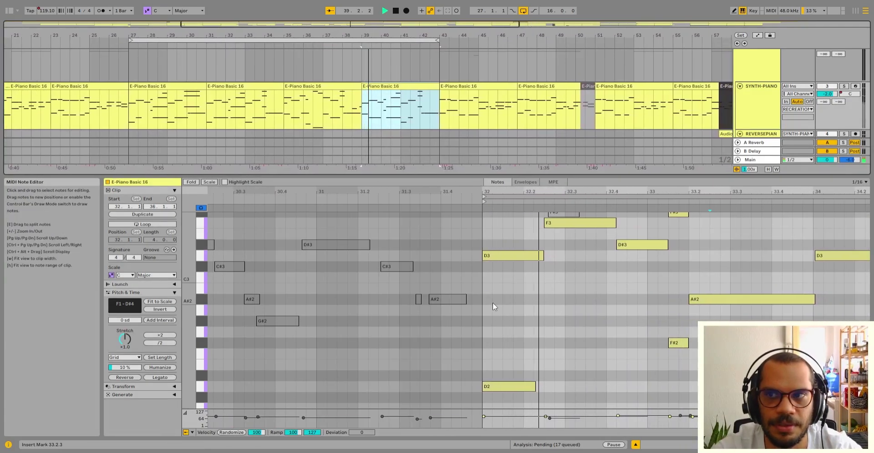
Select the opening D2 note, replay the start of the bar 39 clip and follow its low bass notes
click(456, 387)
key(space)
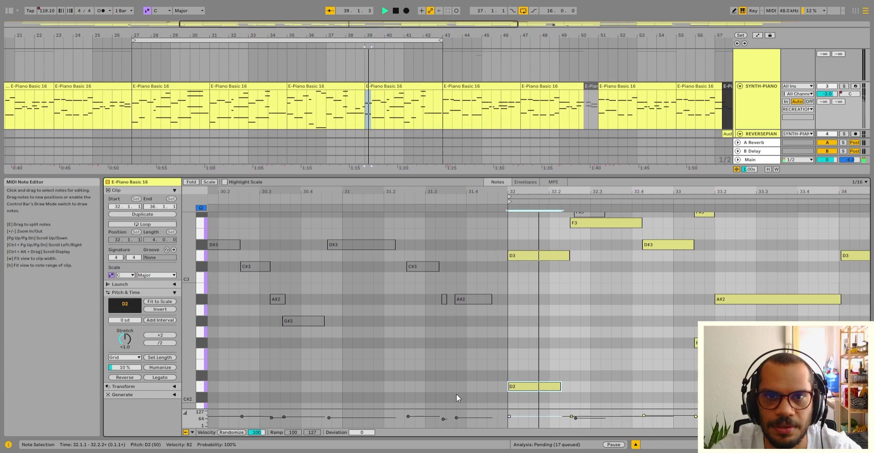
key(space)
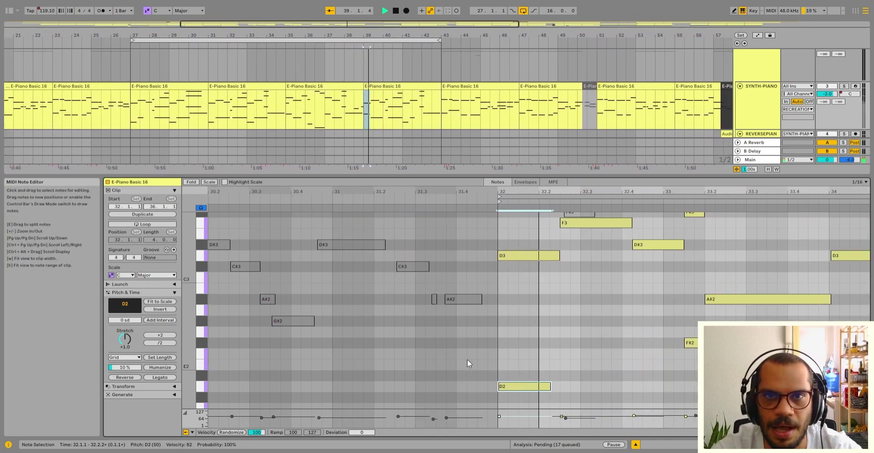
key(space)
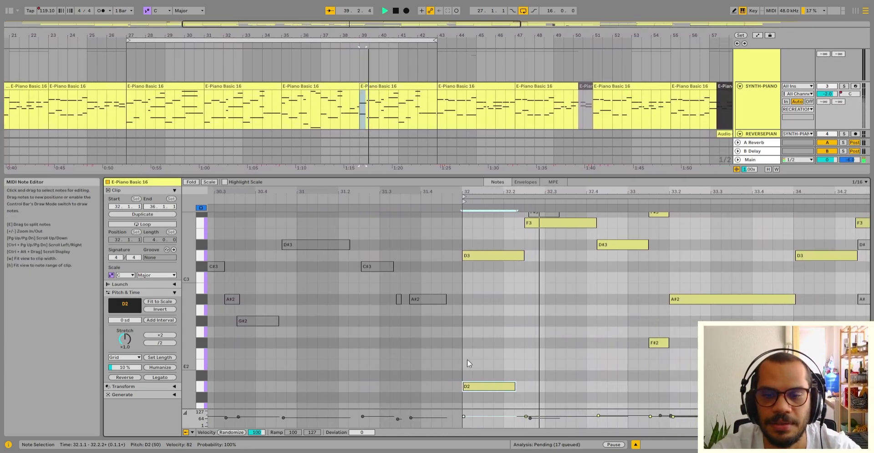
scroll(560, 342, down, 3)
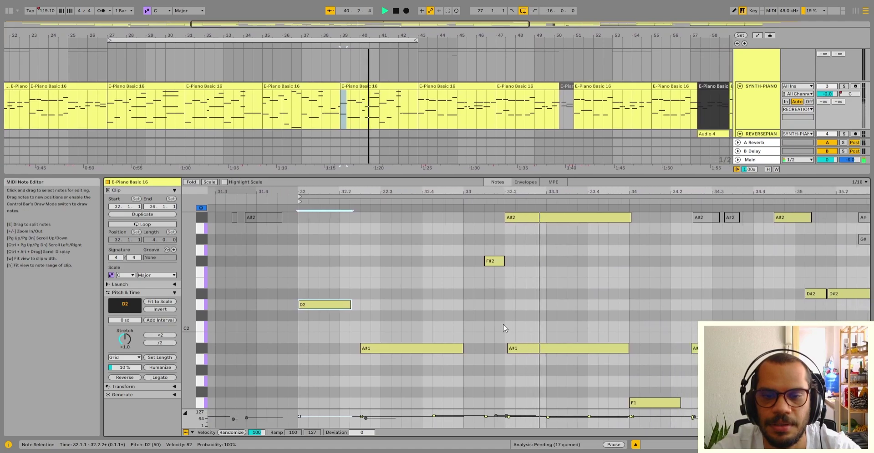
scroll(435, 276, up, 1)
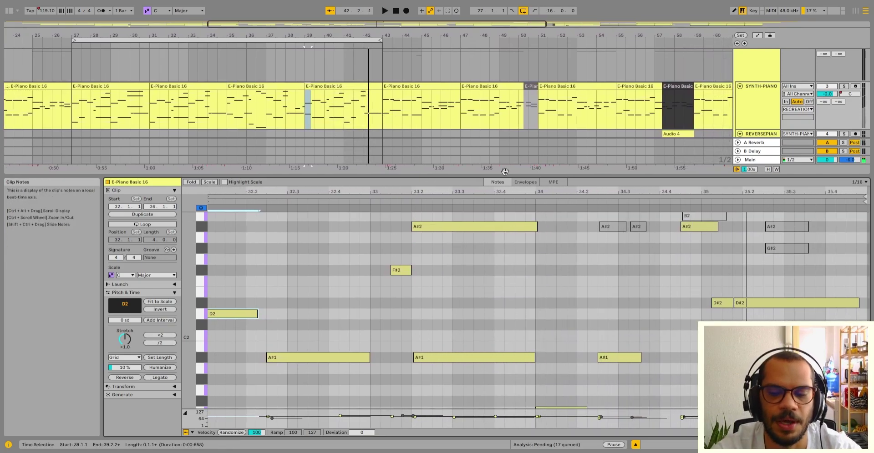
Hide the clip view and select the four SYNTH-PIANO clips from bars 27 to 43
click(635, 445)
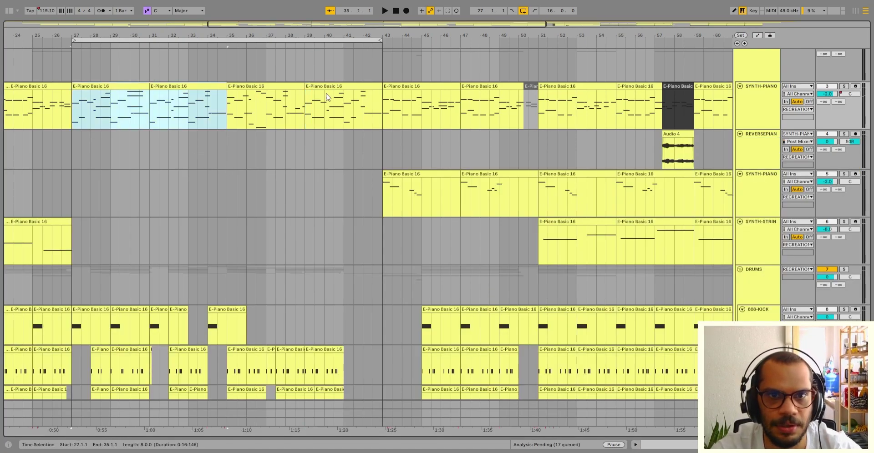
drag(345, 85, 348, 97)
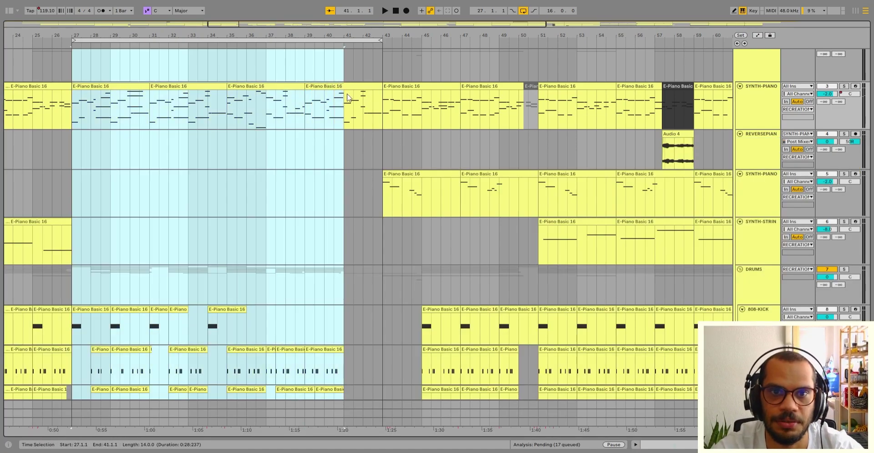
click(350, 87)
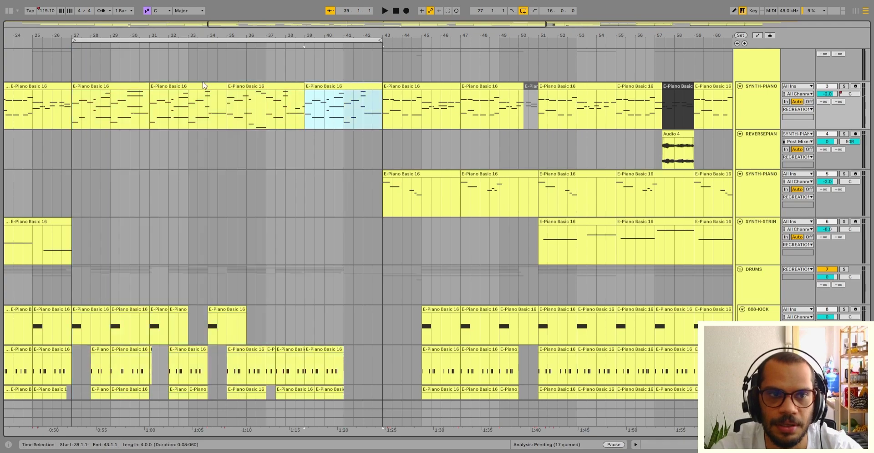
shift+click(84, 87)
Select bars 27 to 43 across all the drum tracks from 808-KICK downward
scroll(86, 98, down, 6)
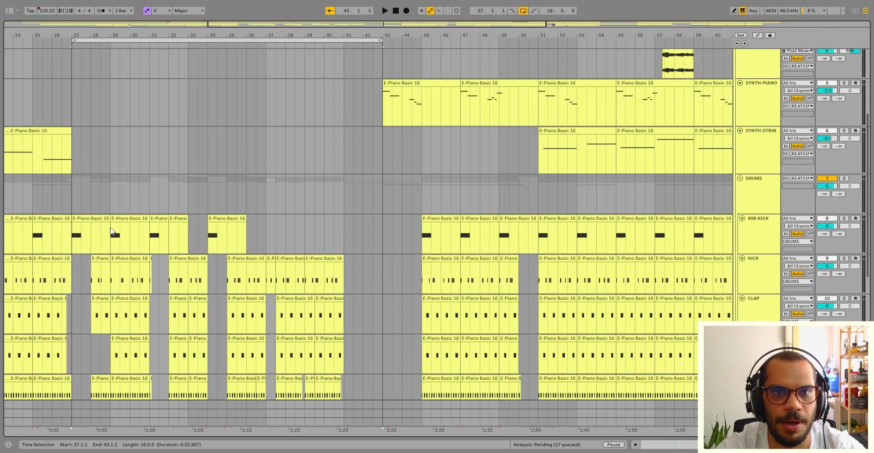
scroll(112, 231, down, 2)
click(91, 201)
scroll(191, 246, down, 6)
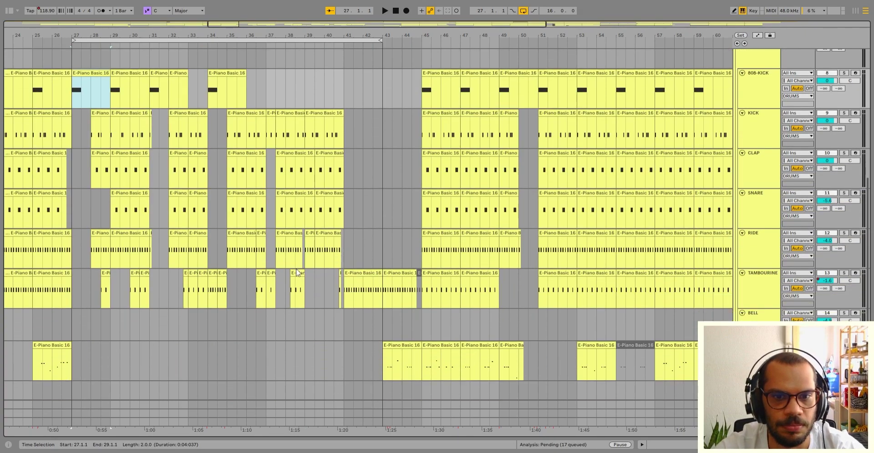
shift+click(375, 348)
shift+click(378, 351)
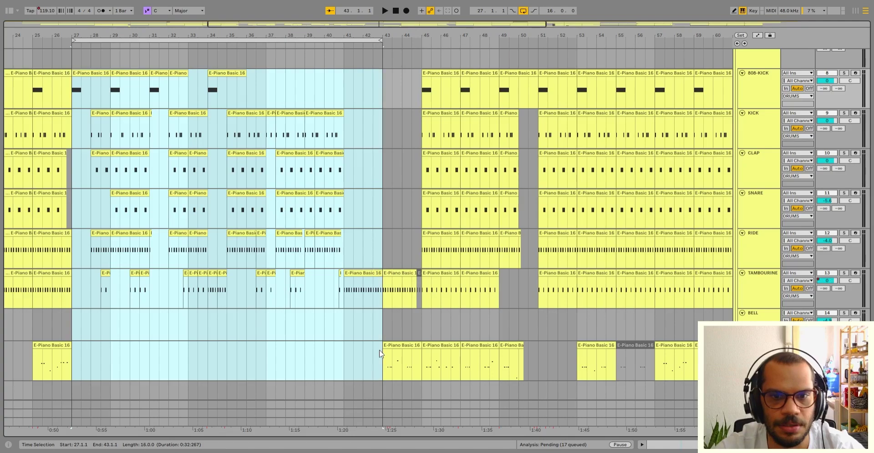
Start the B part briefly at bar 27 and compare the piano, string and drum tracks around the transition
scroll(331, 333, up, 4)
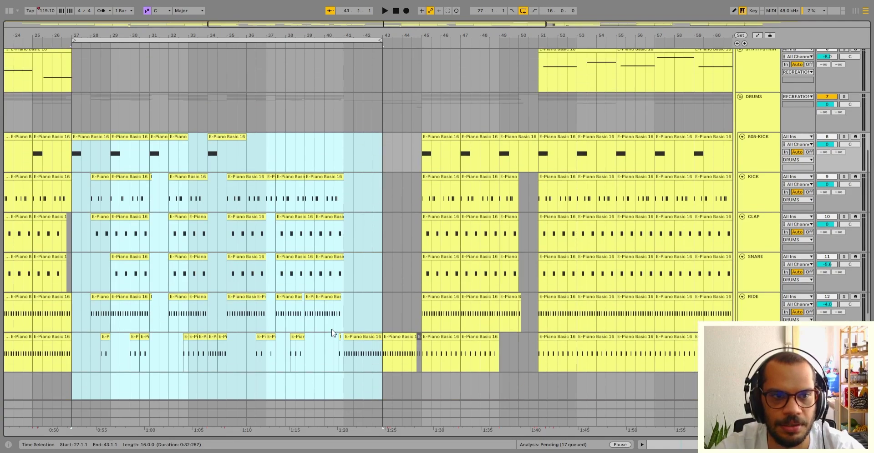
scroll(330, 332, up, 3)
key(space)
key(space)
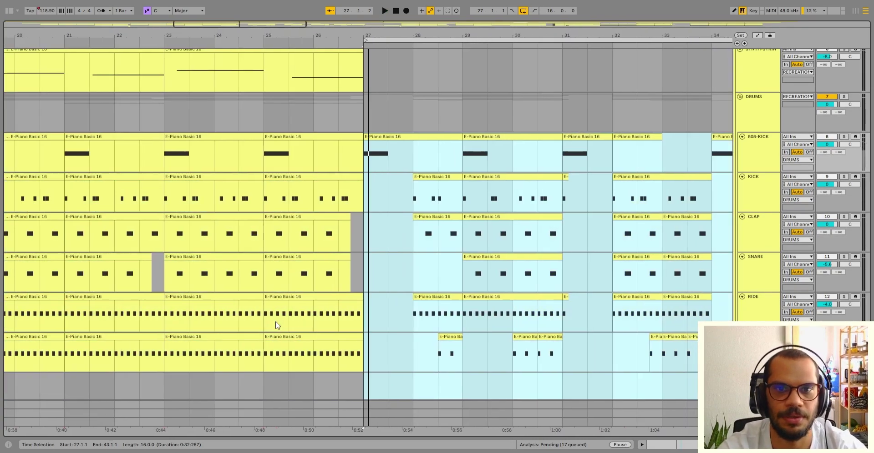
scroll(448, 293, up, 6)
scroll(425, 264, down, 10)
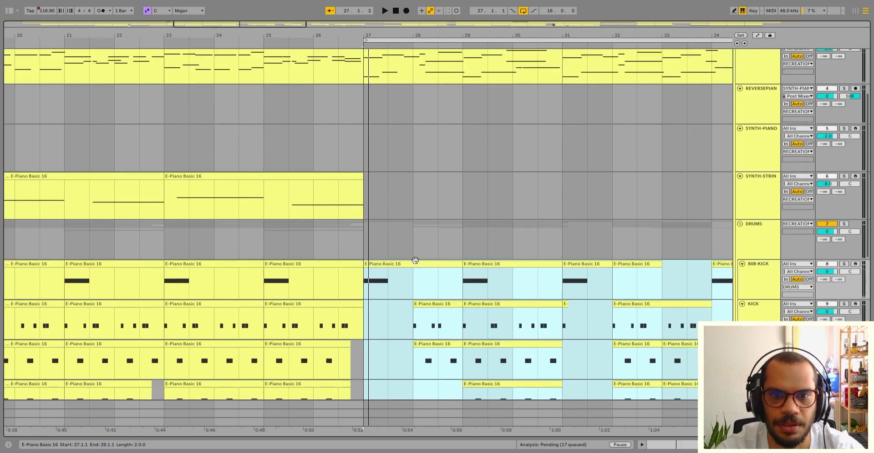
scroll(372, 234, up, 7)
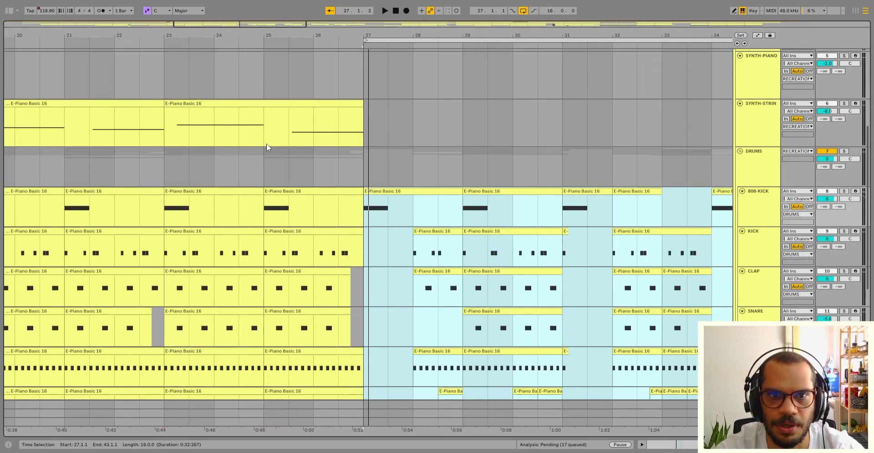
Start playback from bar 25 with a wider timeline view to hear the transition into the B part
click(266, 144)
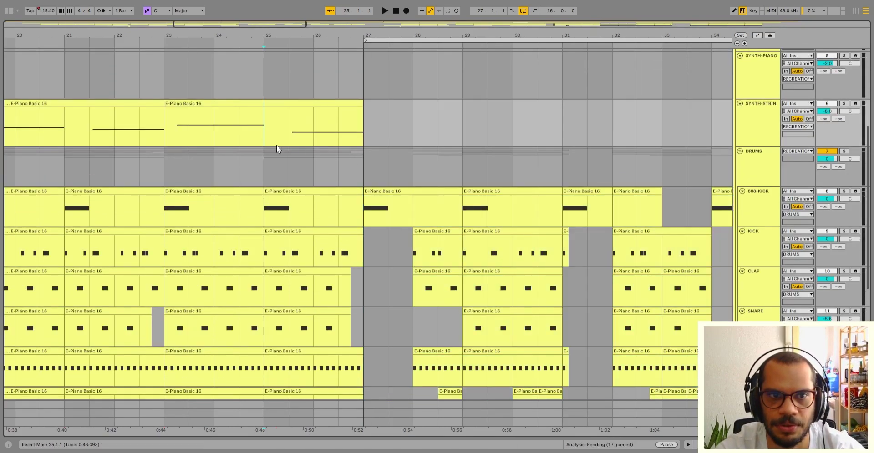
scroll(247, 147, up, 1)
key(minus)
key(minus)
key(space)
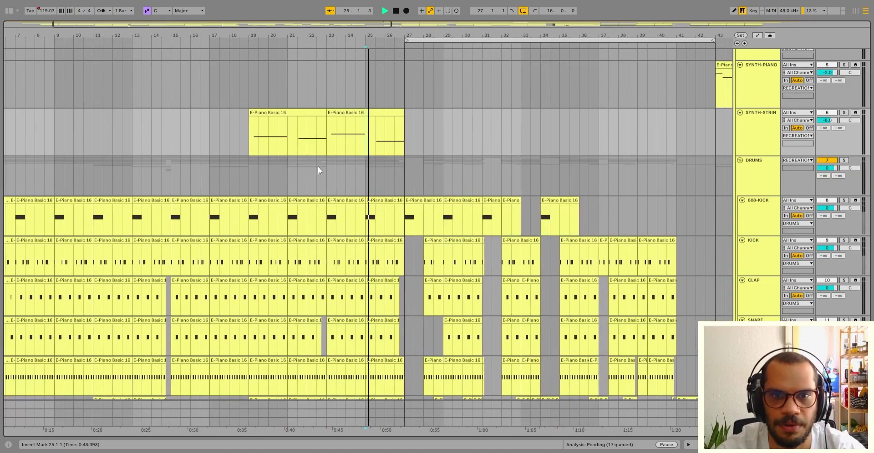
Follow the drum tracks' clips and gaps from bar 27 during playback, then stop and set the insert marker at bar 31
scroll(368, 171, down, 2)
scroll(371, 173, down, 1)
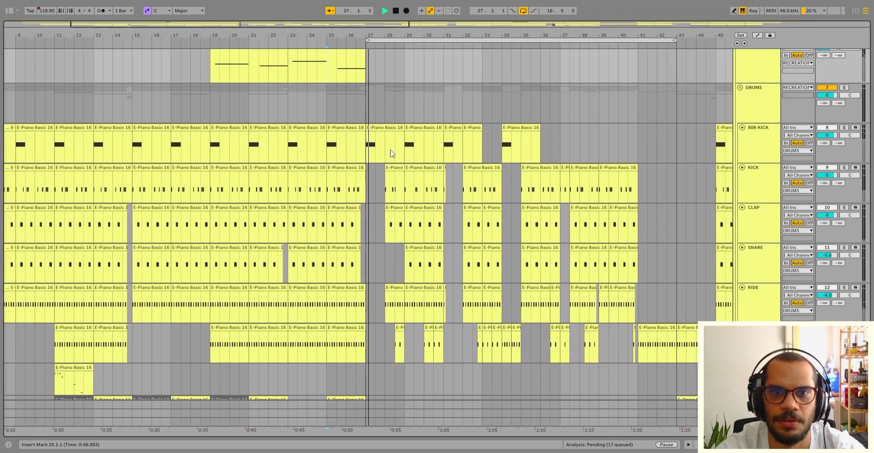
scroll(359, 183, down, 2)
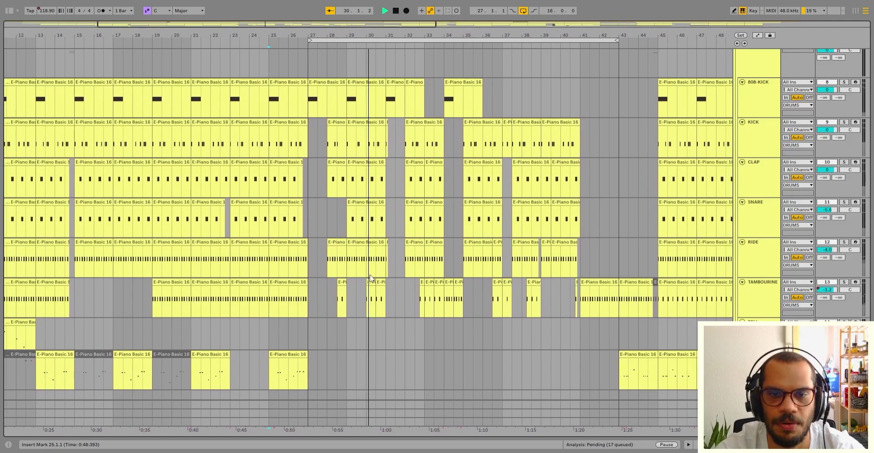
scroll(382, 273, up, 1)
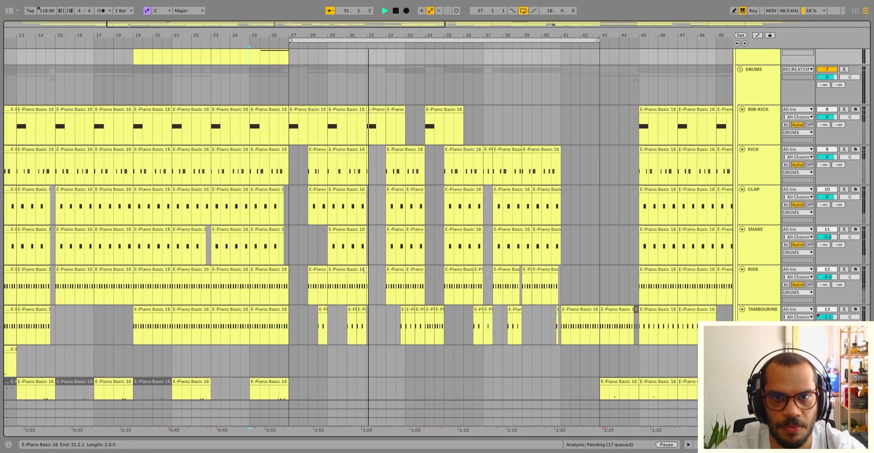
key(space)
click(357, 260)
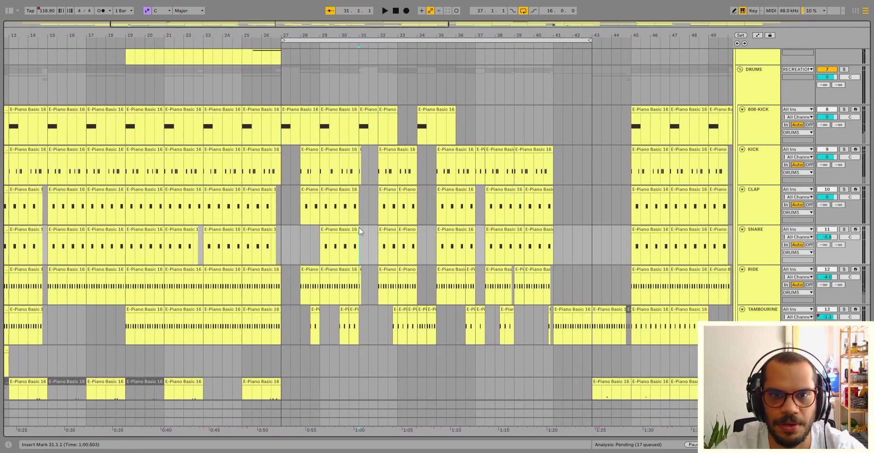
Select the gap at bar 31 across the drum tracks, set the insert marker at bar 31 and play it briefly
click(360, 113)
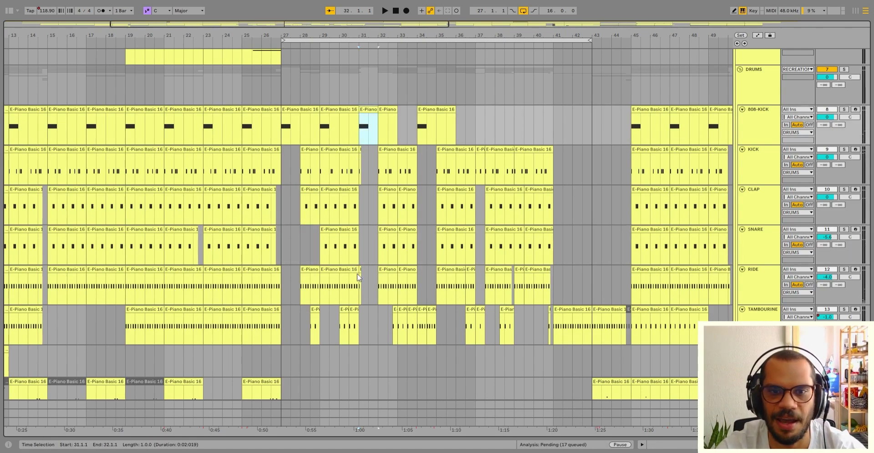
drag(375, 326, 364, 127)
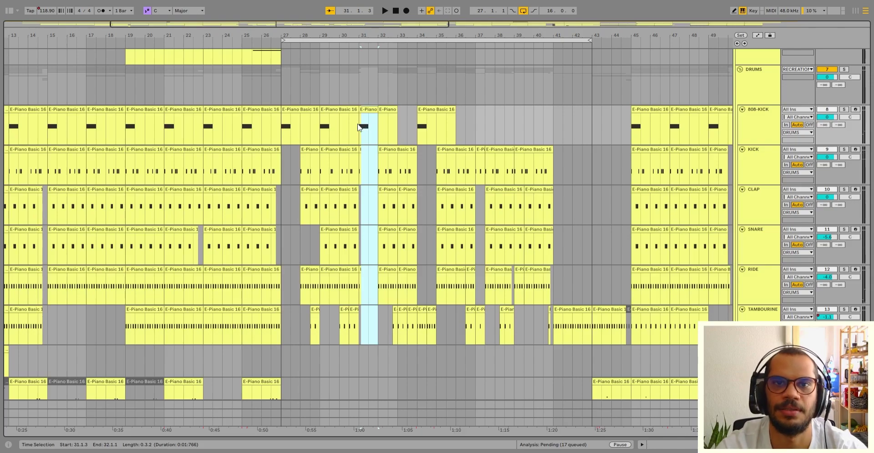
click(358, 127)
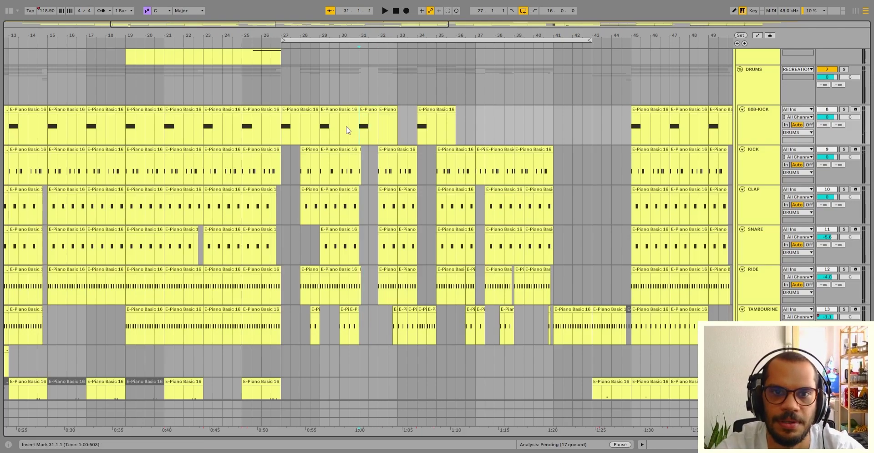
key(space)
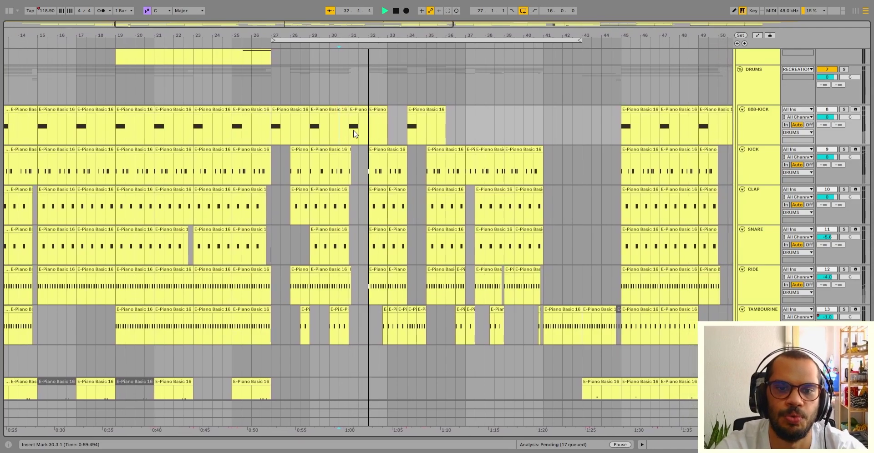
key(space)
Solo the DRUMS group and play the bar 31 gap in isolation
scroll(800, 137, up, 2)
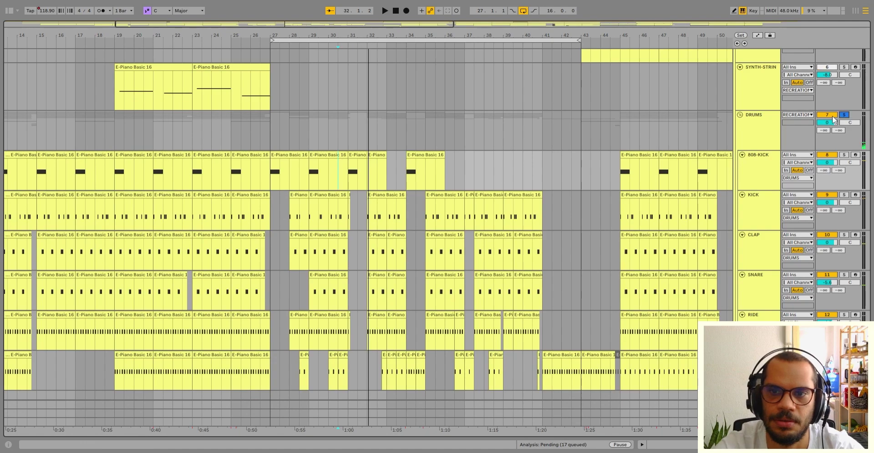
key(space)
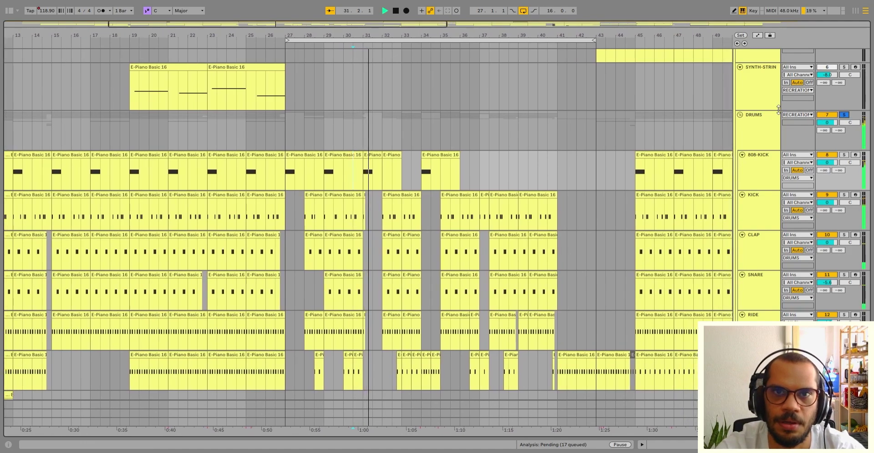
key(space)
Unsolo the DRUMS group and play bar 31 with the piano and string tracks included
scroll(851, 118, up, 1)
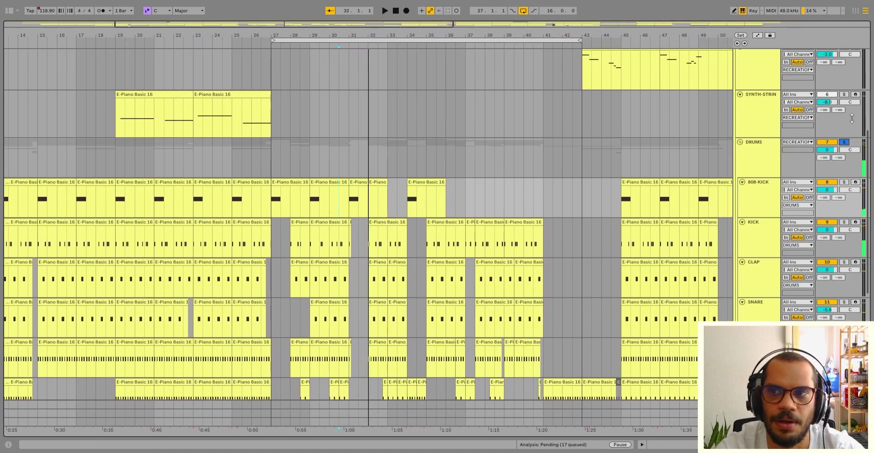
scroll(852, 118, up, 6)
scroll(345, 125, down, 4)
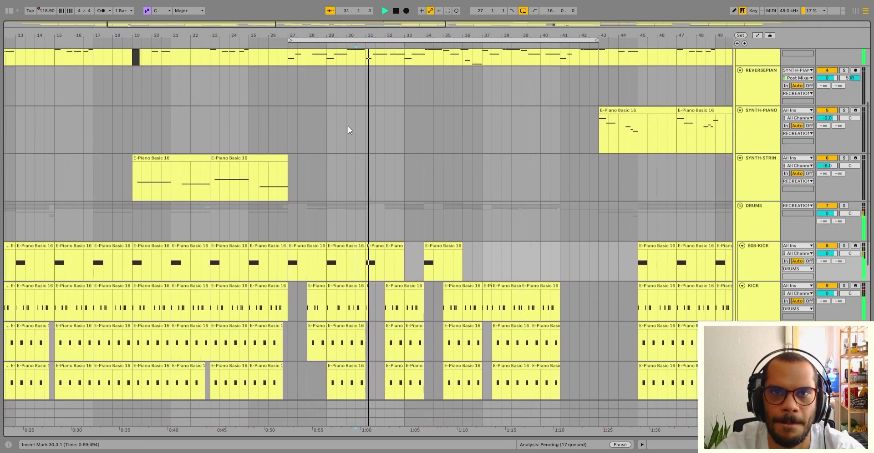
scroll(450, 149, up, 5)
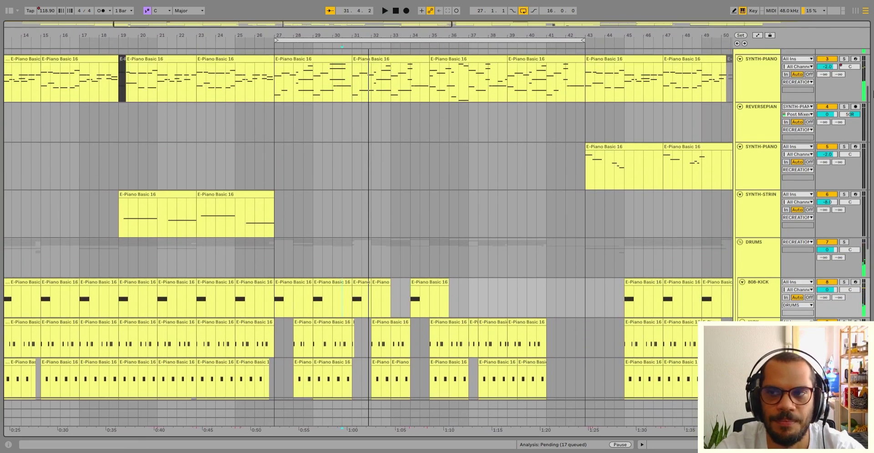
Follow the drum tracks from 808-KICK down to TAMBOURINE during playback from bar 31
scroll(338, 164, down, 10)
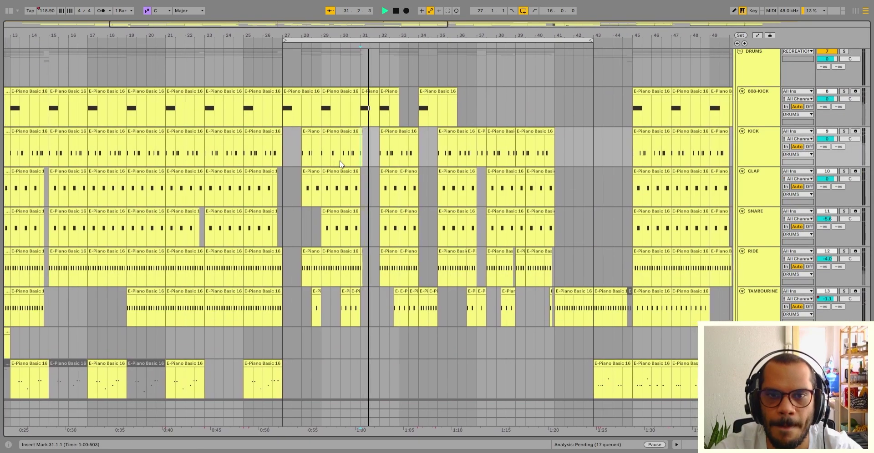
scroll(371, 173, down, 1)
scroll(359, 214, down, 1)
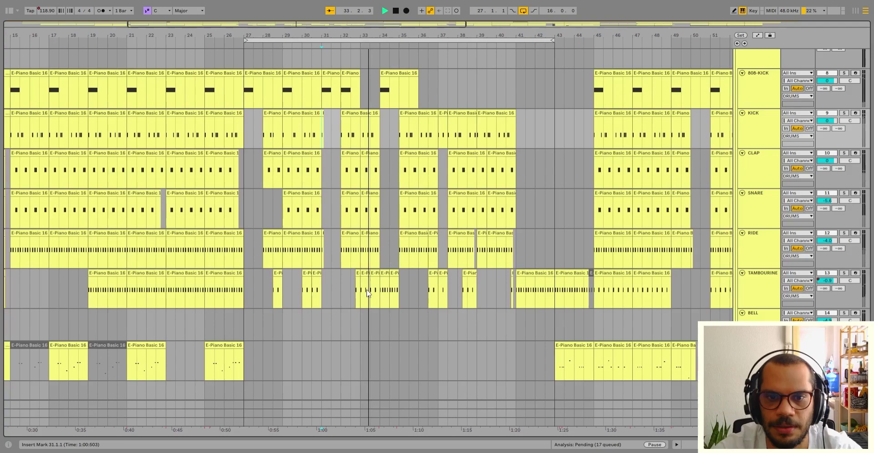
Select the TAMBOURINE clips in bar 34 and play that bar within the drum arrangement
click(369, 284)
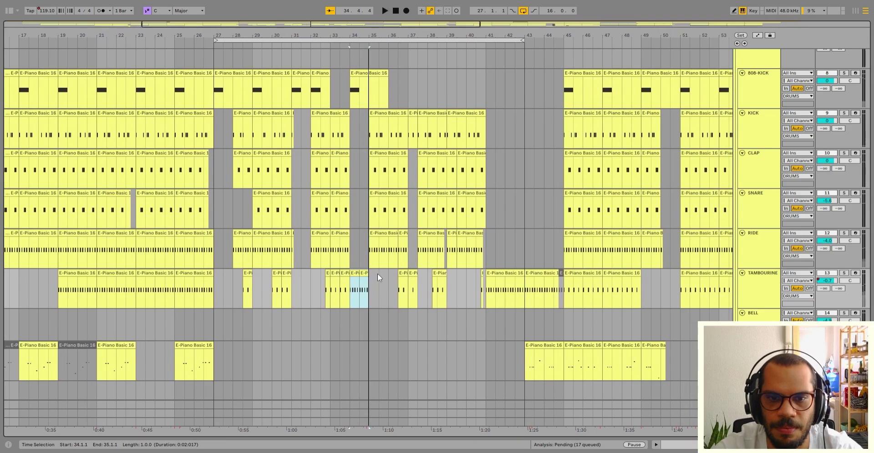
scroll(377, 274, up, 1)
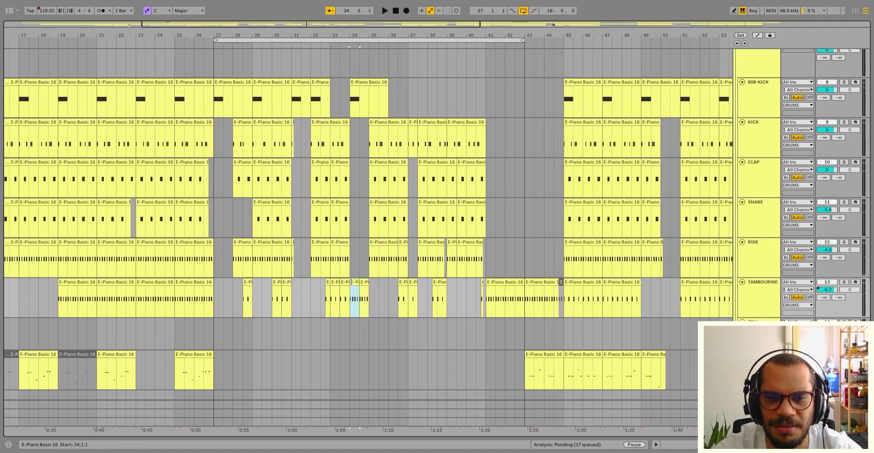
key(space)
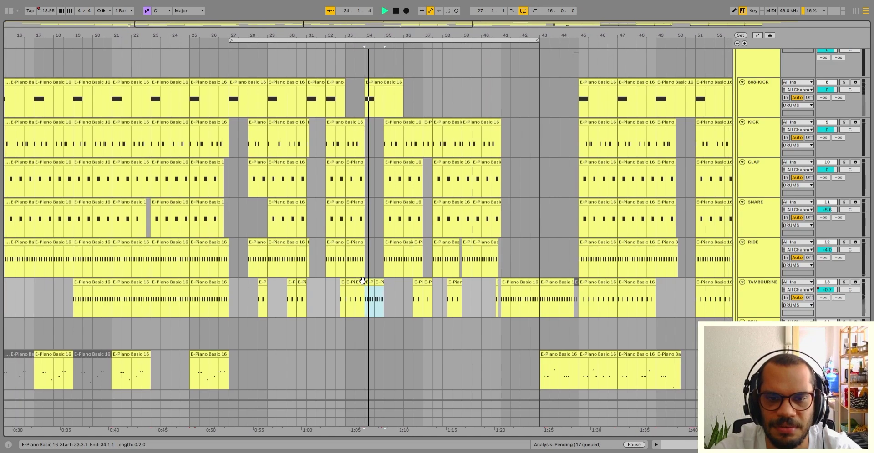
key(space)
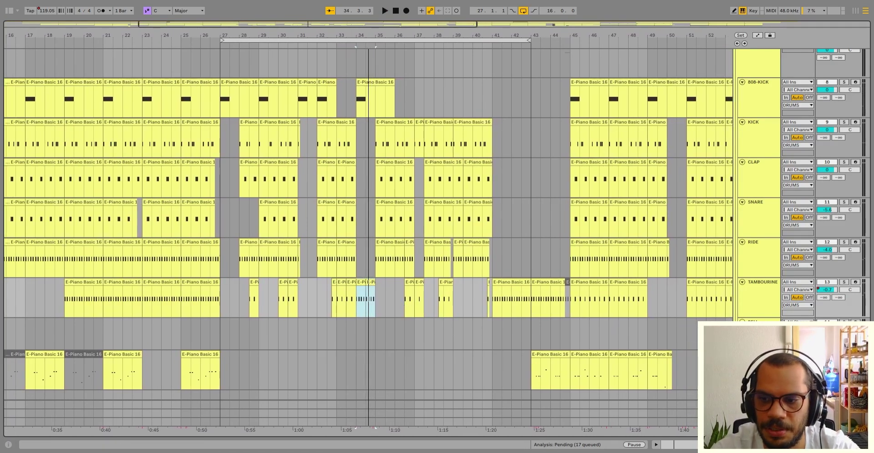
Show the TAMBOURINE track's devices, unfold Redux, solo the track and play bar 34
key(super+alt+l)
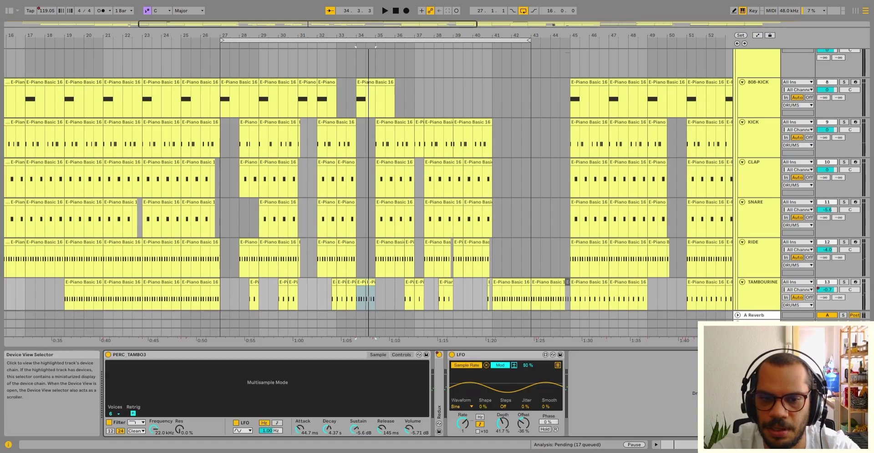
double_click(440, 389)
scroll(368, 182, down, 2)
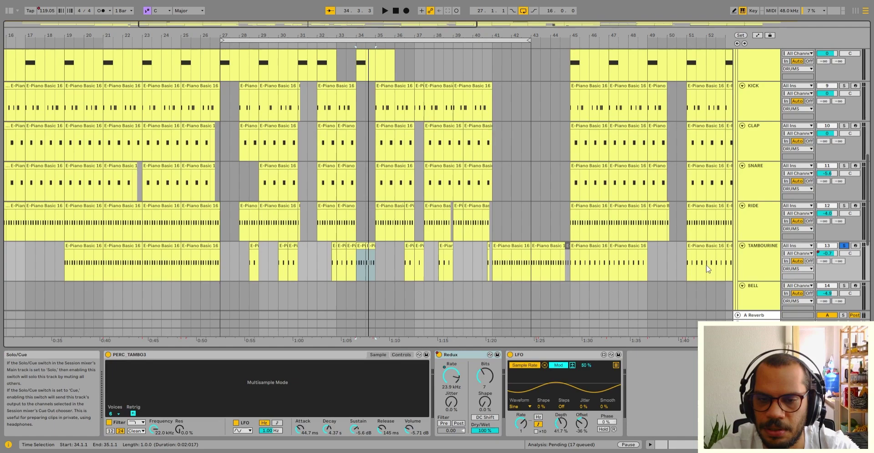
key(space)
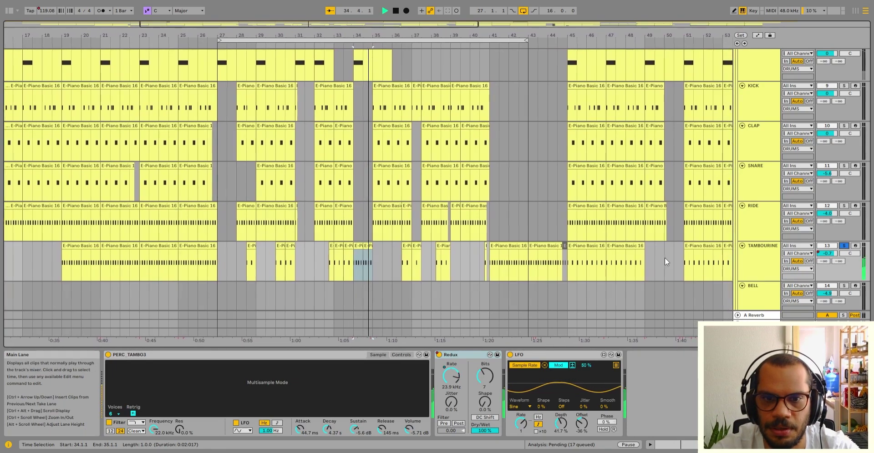
key(space)
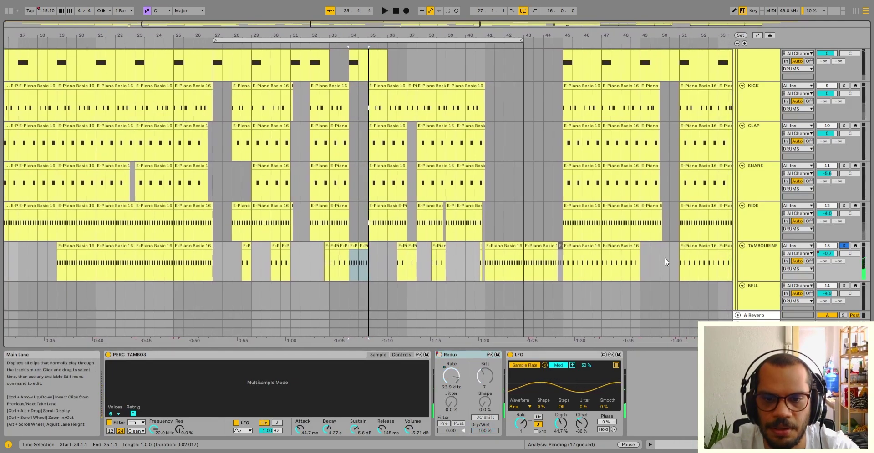
Turn off the Redux effect on the TAMBOURINE track and leave the device folded
click(449, 380)
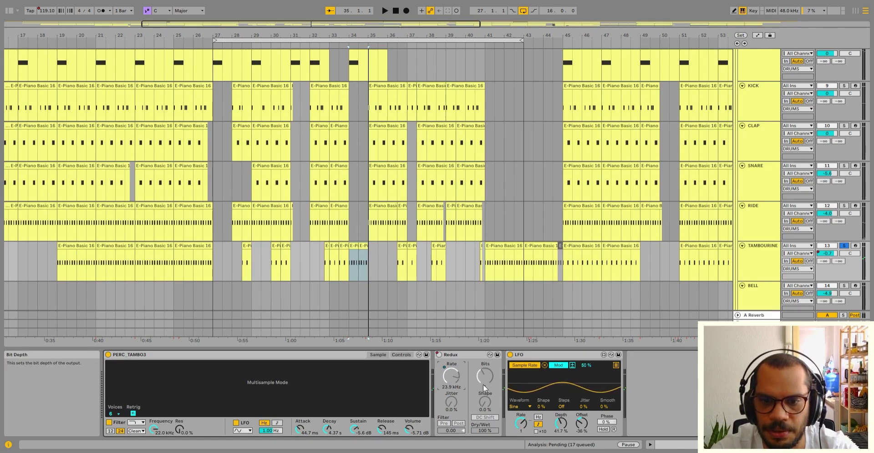
double_click(464, 354)
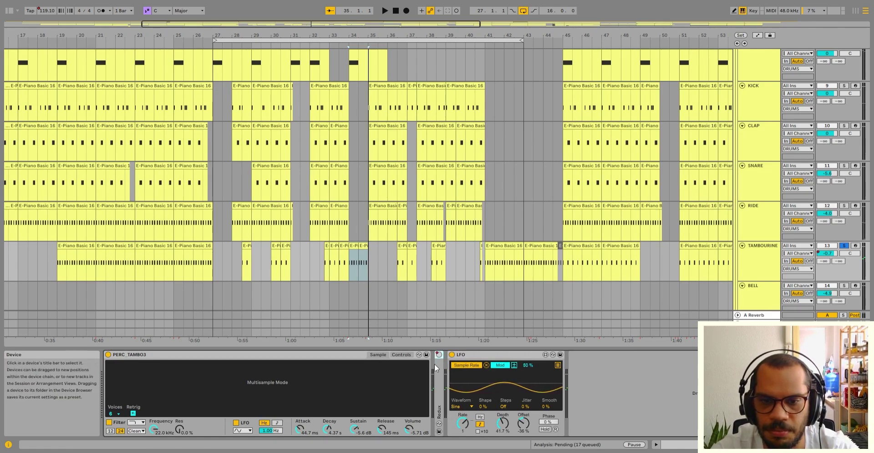
double_click(438, 365)
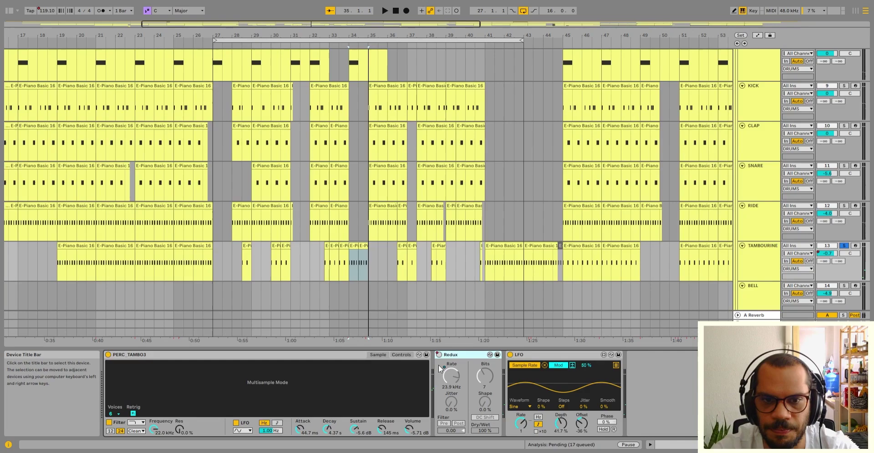
double_click(460, 355)
scroll(347, 221, up, 4)
scroll(351, 223, down, 5)
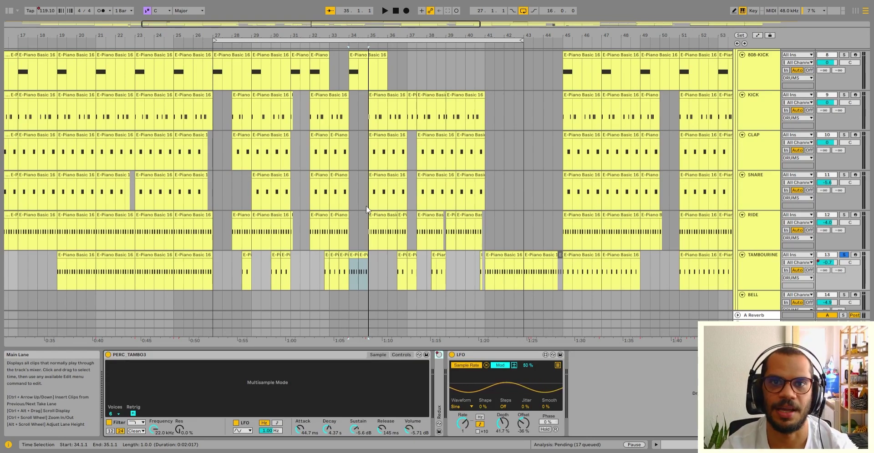
Copy the 808-KICK clip from bar 34 to bar 35, play from there and delete the copy
scroll(366, 205, up, 3)
click(363, 102)
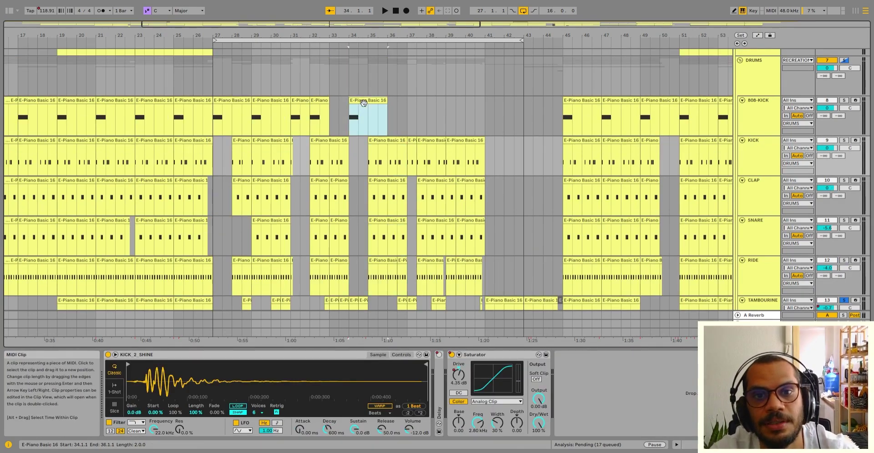
drag(365, 101, 385, 101)
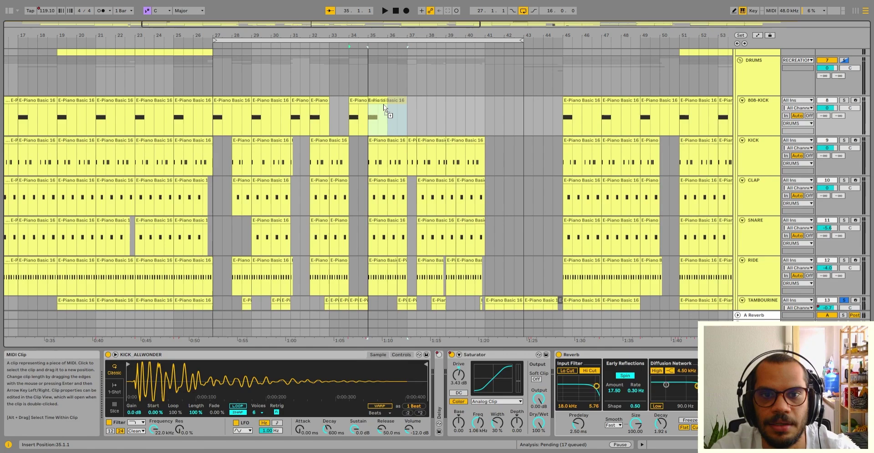
key(space)
key(Delete)
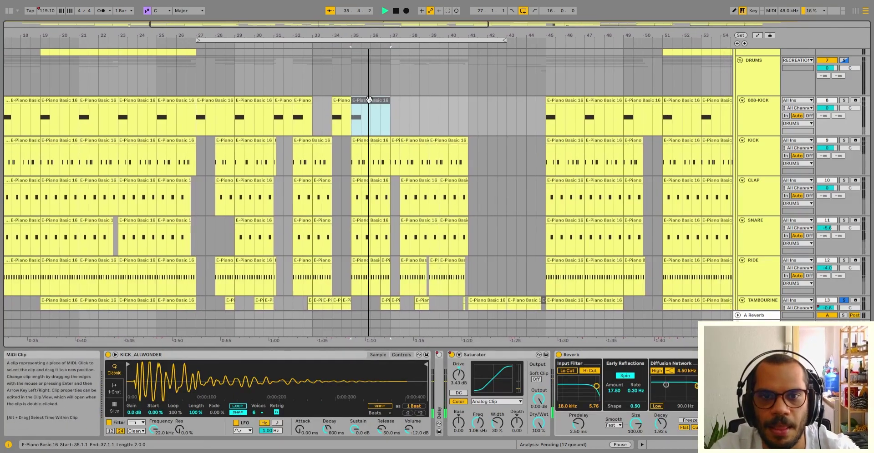
Play the KICK track from 36.3 and select its short clip at bar 37
scroll(370, 198, down, 3)
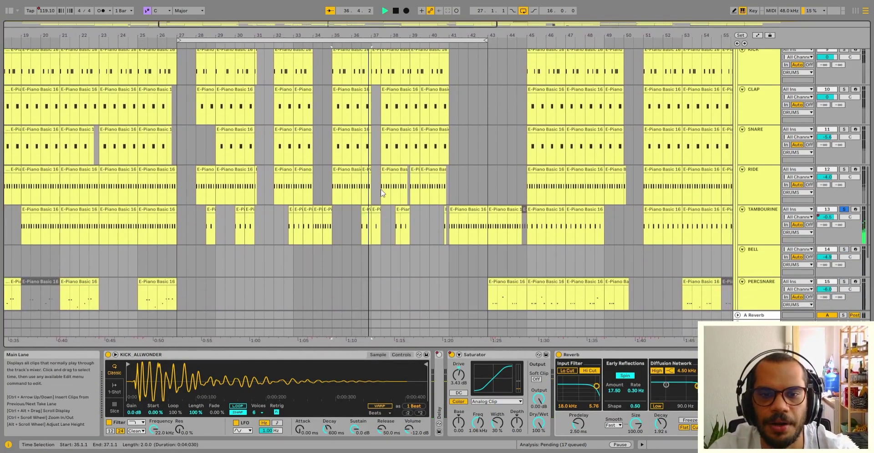
scroll(370, 199, up, 2)
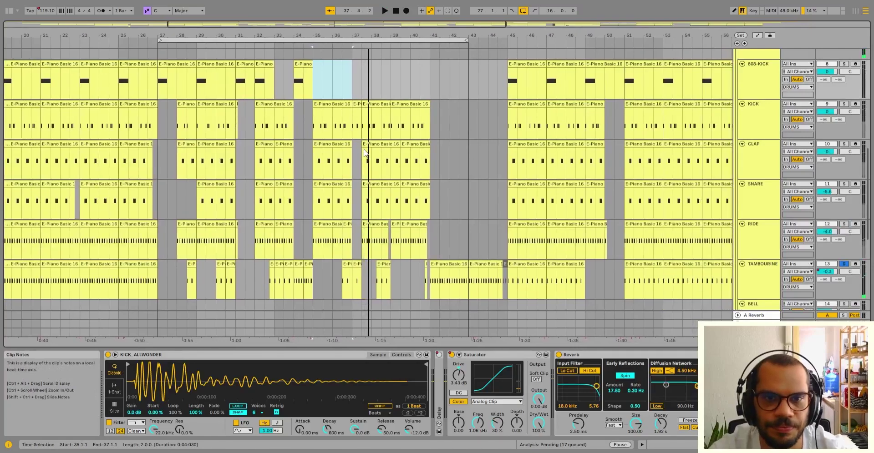
click(342, 133)
key(space)
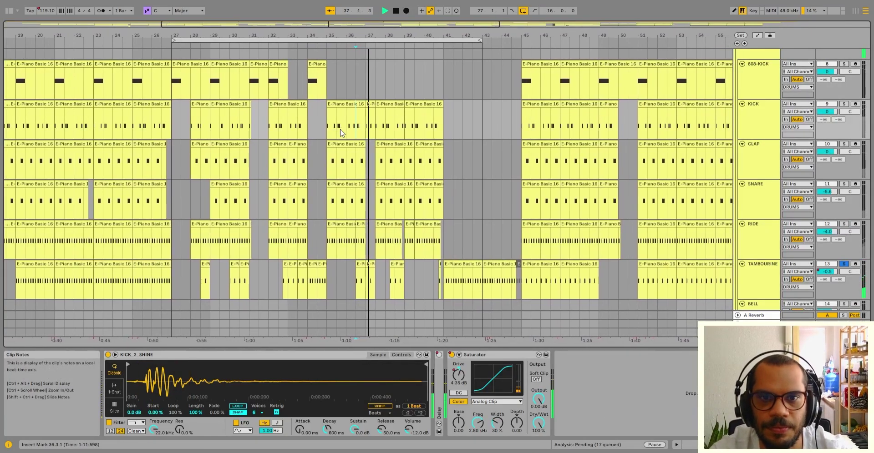
click(364, 105)
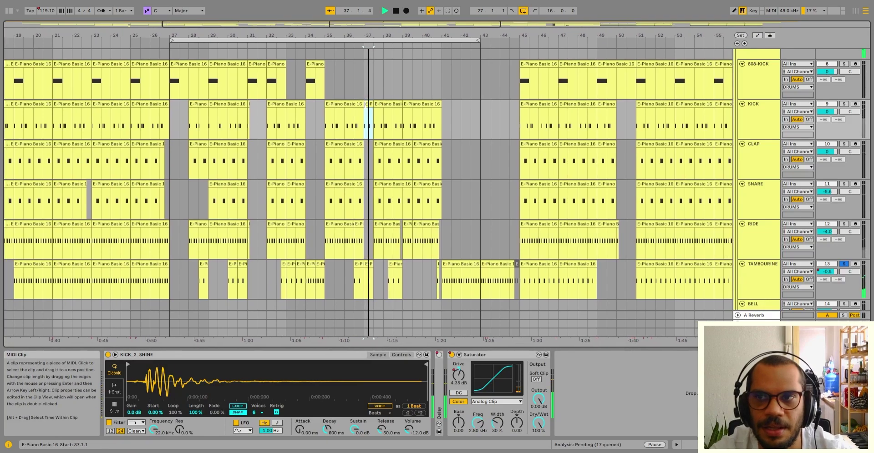
Select the KICK track's range from 36.3.1 to 38.1.1 and play it repeatedly
click(335, 121)
scroll(329, 116, up, 1)
drag(375, 154, 395, 155)
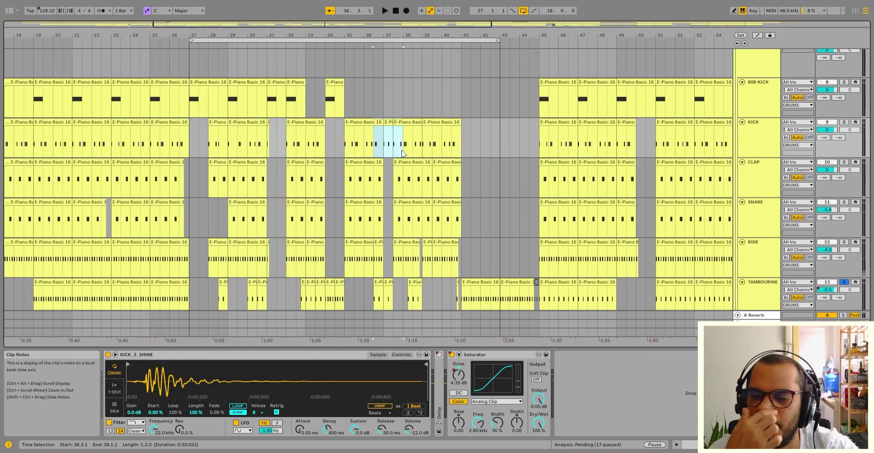
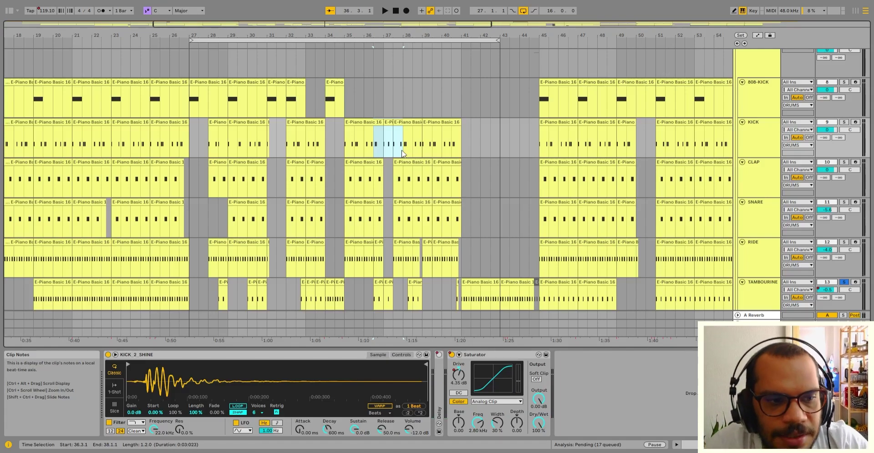
key(space)
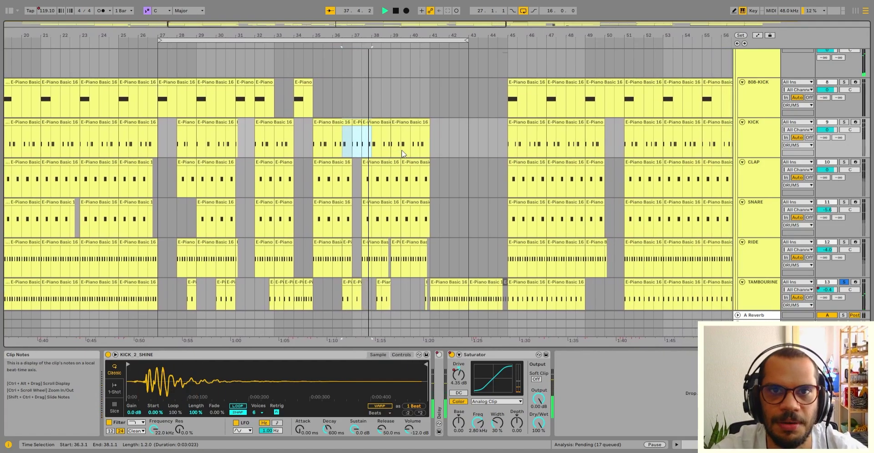
key(space)
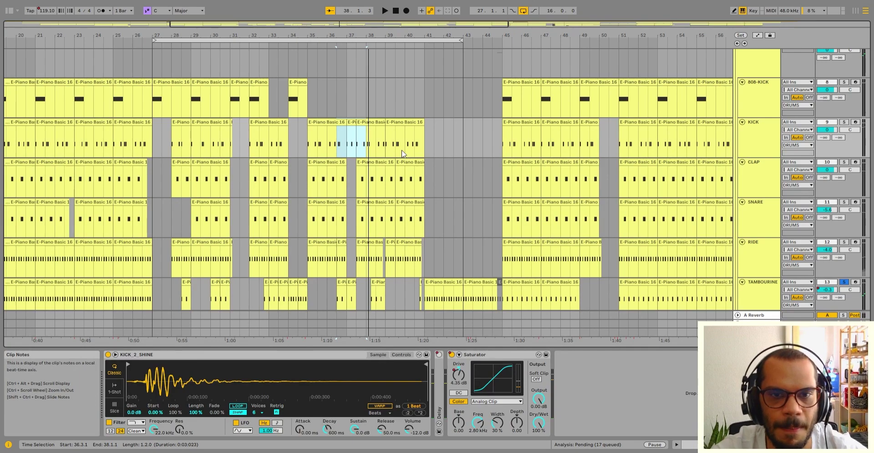
key(space)
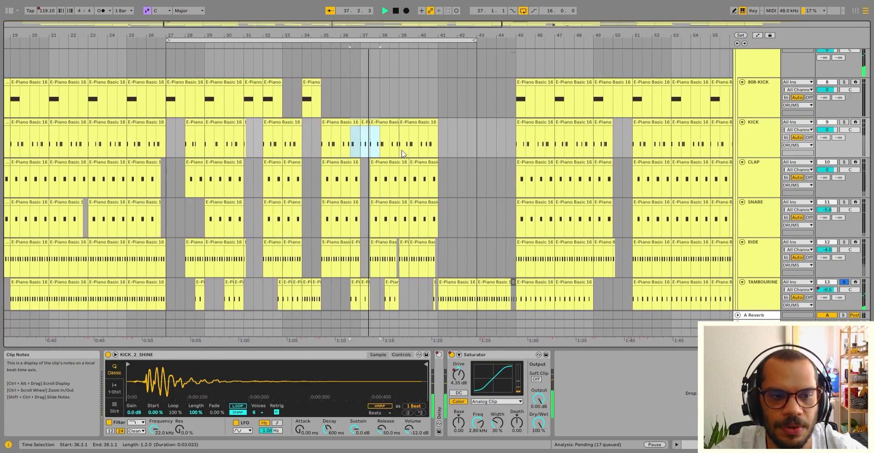
Play the drum tracks from around bar 37 through bar 41 and place the insert mark at 39.1.1 on the SNARE track
key(space)
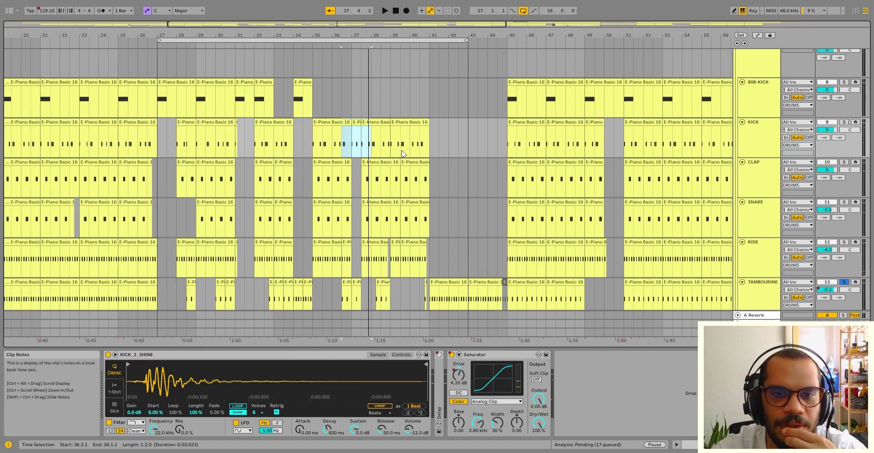
scroll(402, 153, down, 2)
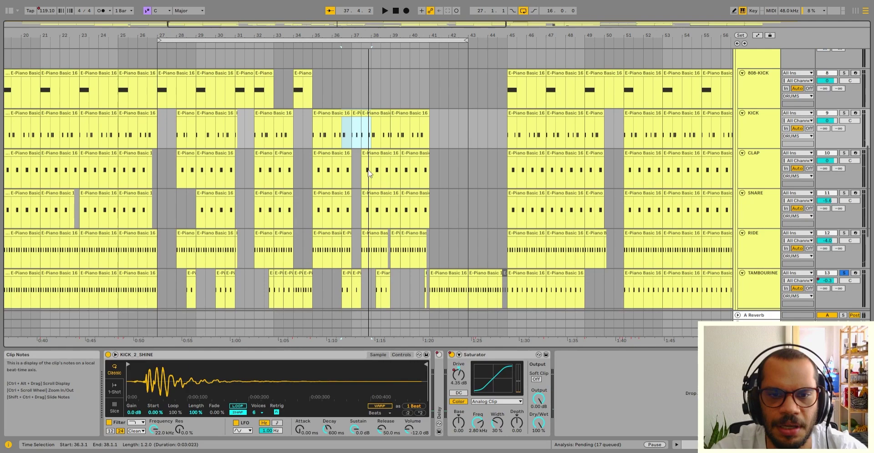
key(space)
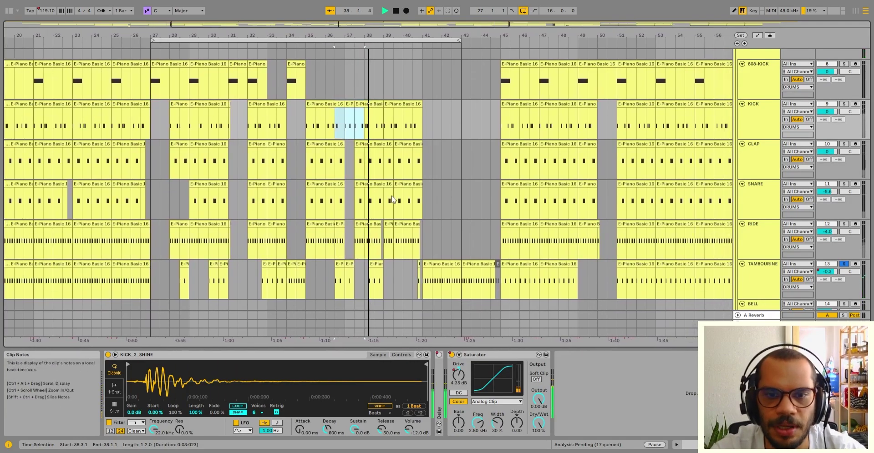
click(389, 200)
scroll(378, 207, down, 2)
scroll(376, 209, up, 2)
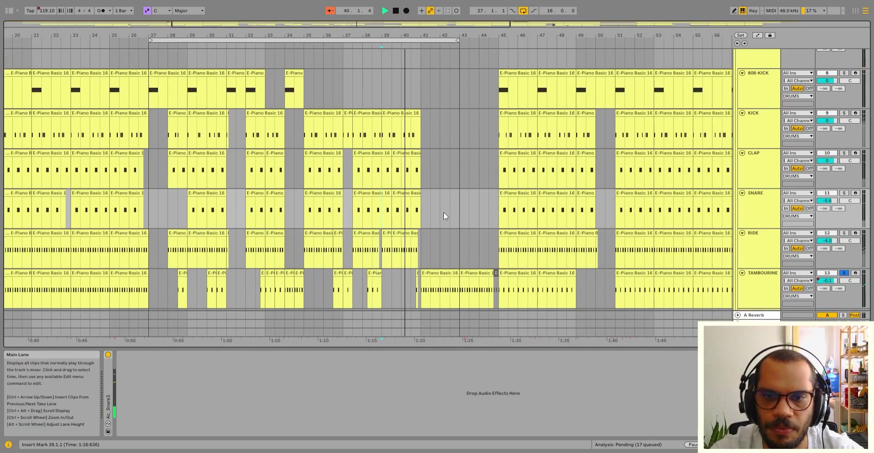
scroll(432, 239, down, 2)
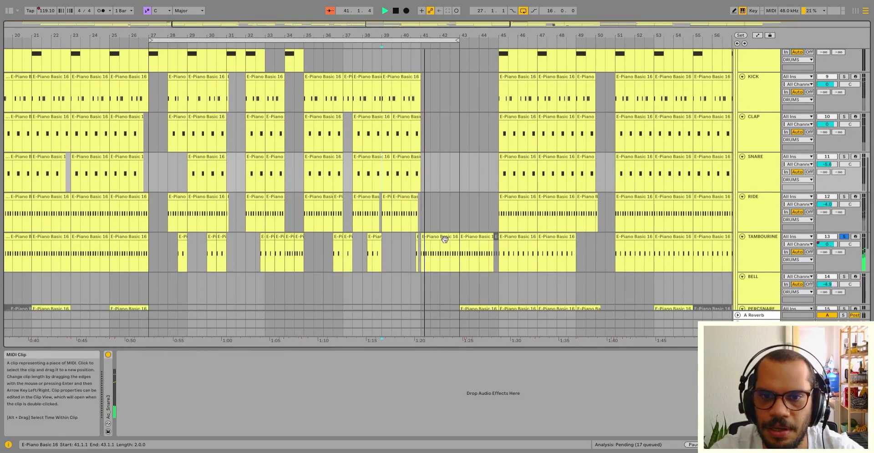
Select the TAMBOURINE clip spanning 41.1.1 to 43.1.1 and take the TAMBOURINE track out of solo
click(444, 238)
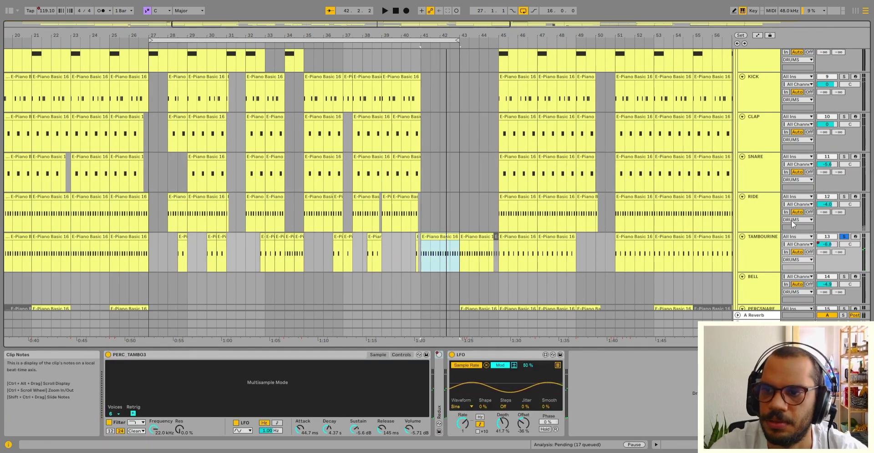
click(844, 237)
scroll(391, 210, up, 3)
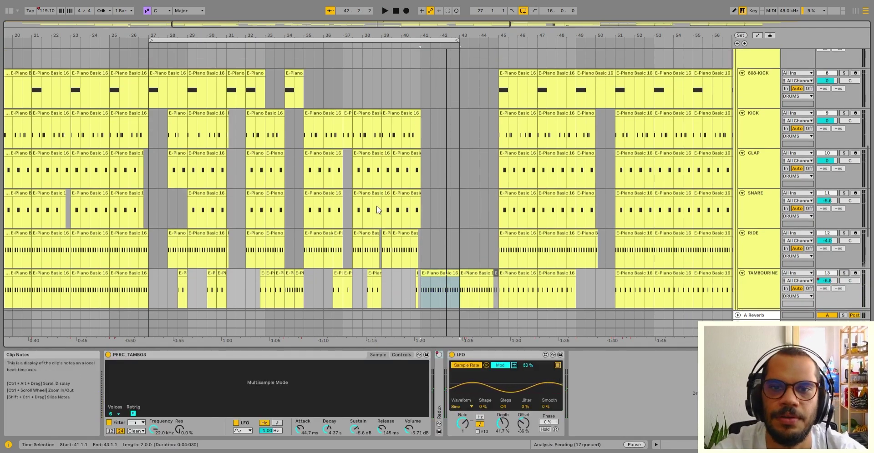
Play the arrangement briefly from bar 27 and set the loop to bars 41 to 43 over the TAMBOURINE clip
key(space)
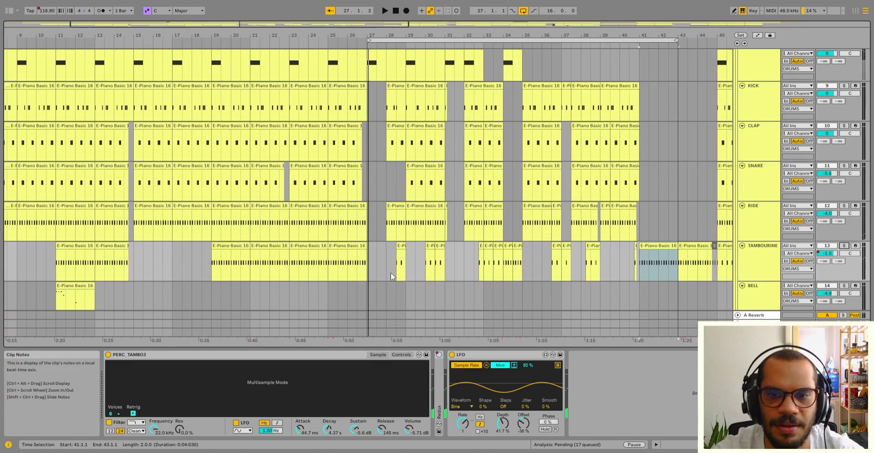
key(space)
drag(661, 265, 674, 269)
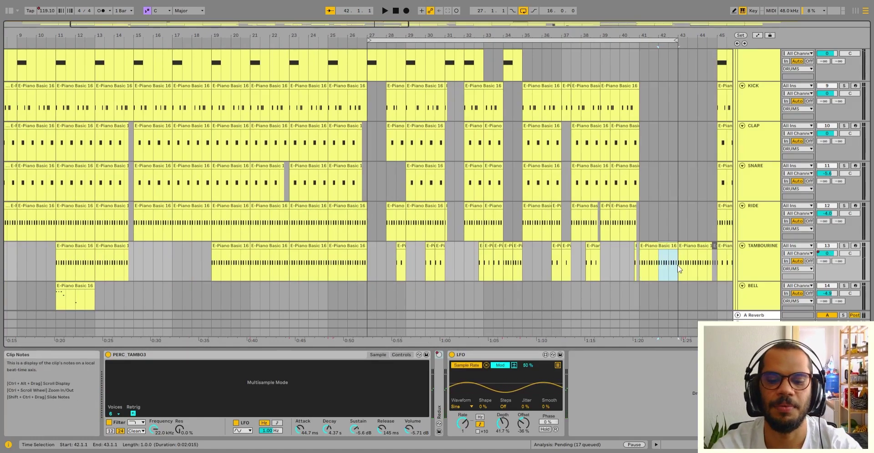
key(ctrl+l)
key(space)
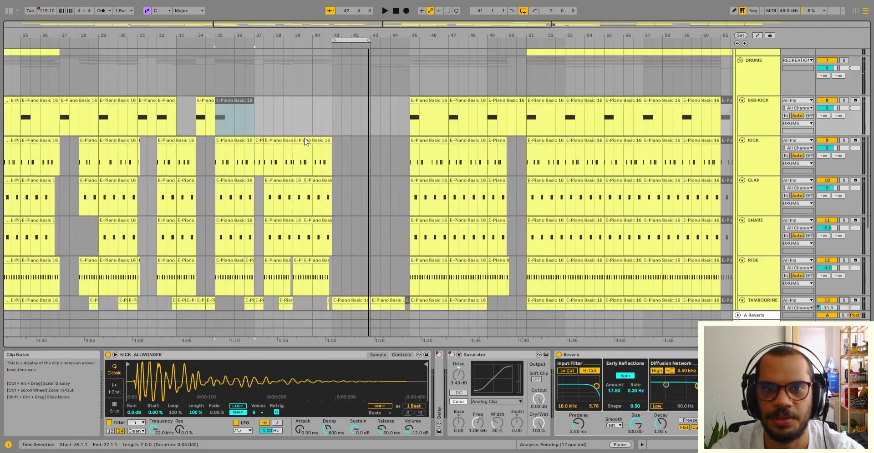
Solo the IZ-US reference track and play the end of its B PART (VERSE 2) section
scroll(350, 86, up, 10)
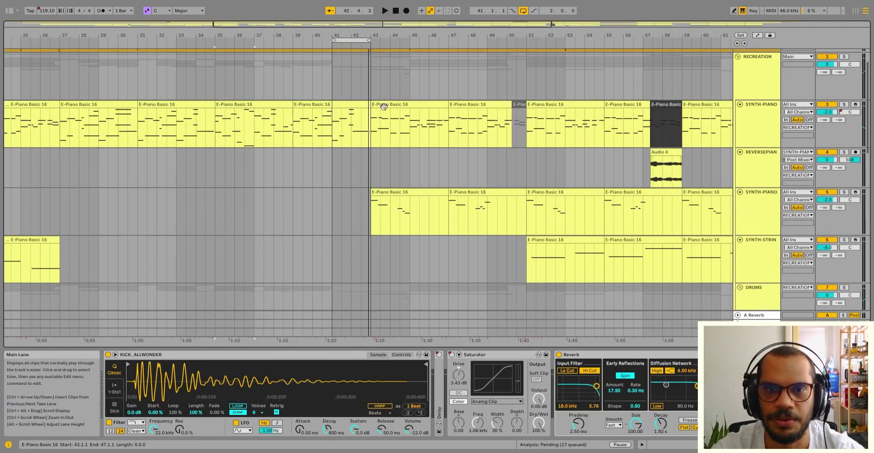
click(384, 107)
scroll(389, 86, up, 2)
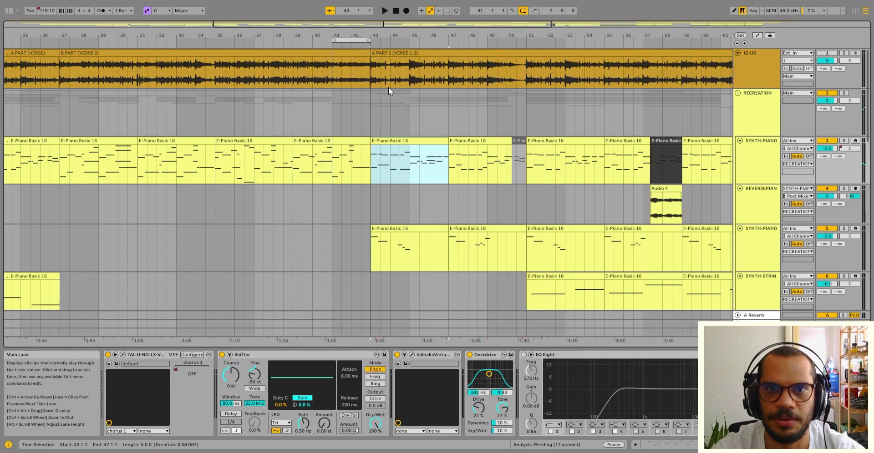
click(388, 61)
click(312, 48)
scroll(330, 49, left, 3)
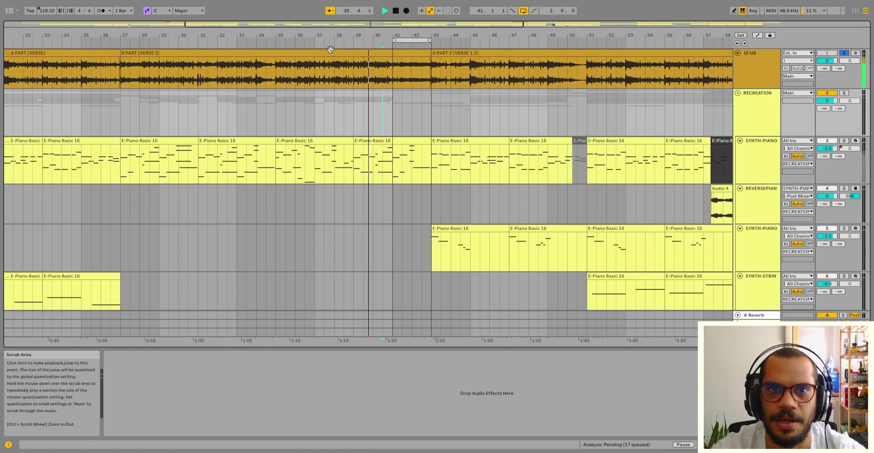
scroll(351, 161, down, 15)
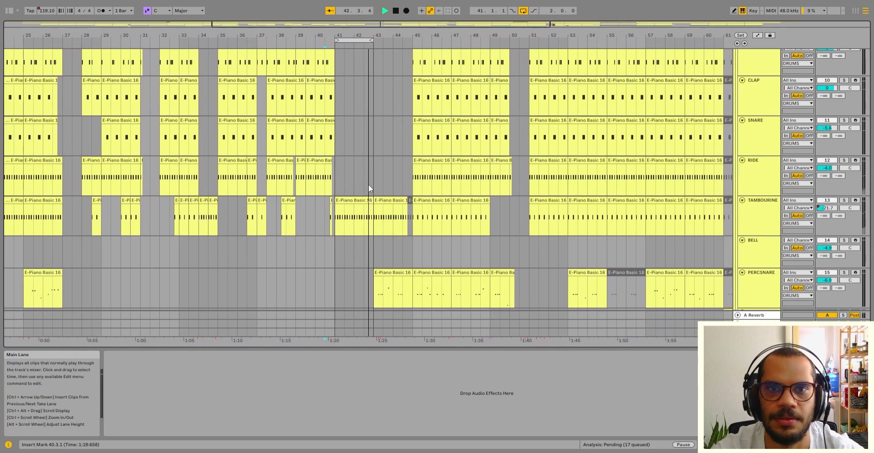
key(space)
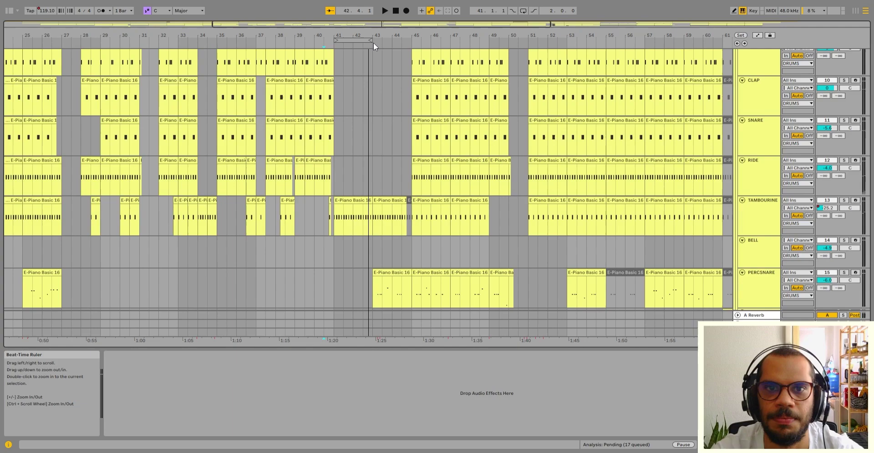
Play the IZ-US reference on into A PART 2 (VERSE 1.2) and select that clip
key(space)
scroll(381, 67, up, 5)
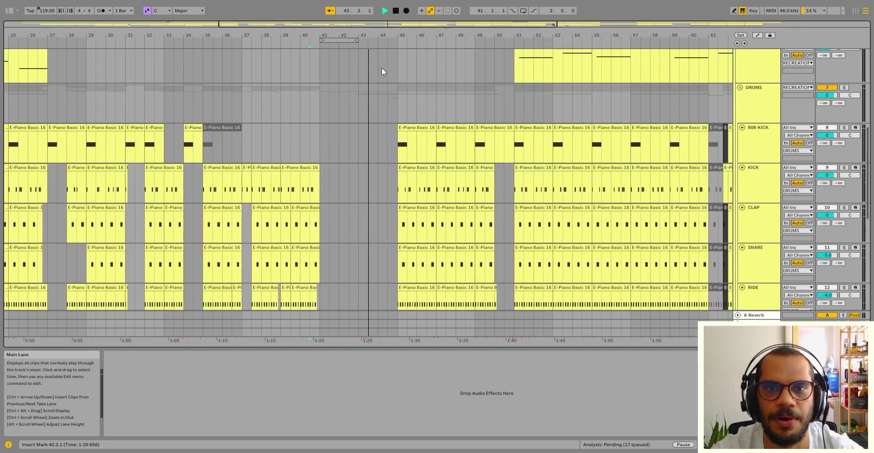
scroll(381, 68, up, 10)
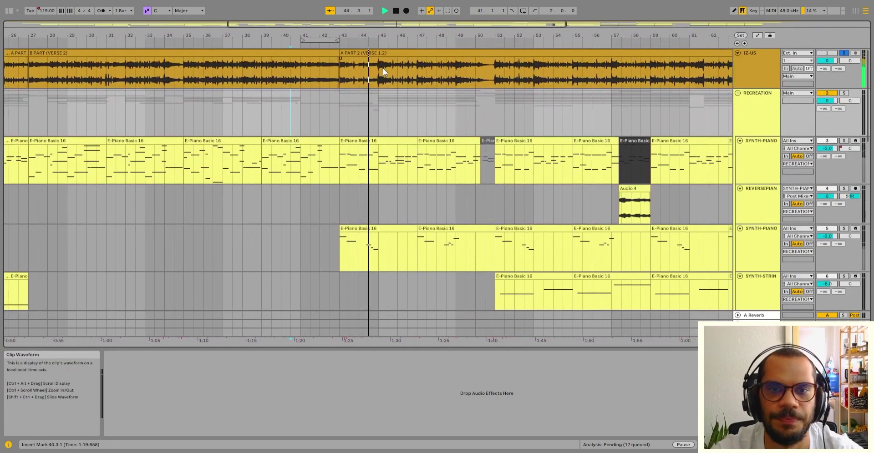
click(374, 51)
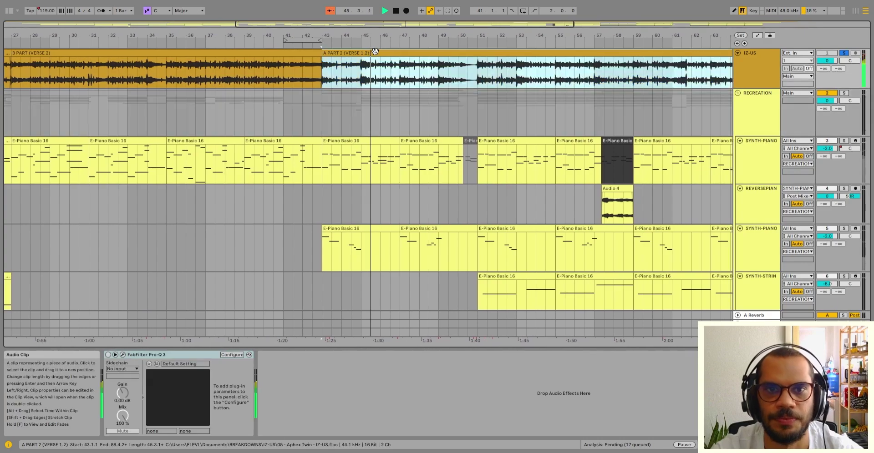
Select track 3's SYNTH-PIANO clips from 43.1.1 to 51.1.1 and loop that eight-bar range
click(355, 142)
shift+click(457, 139)
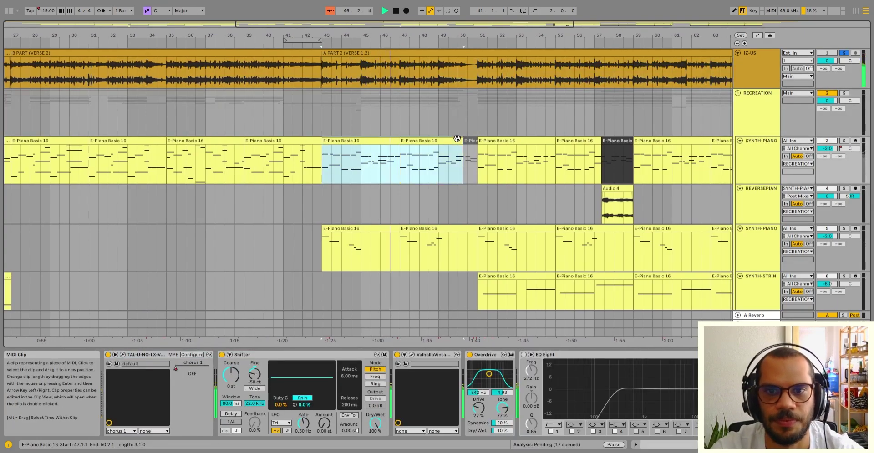
shift+click(470, 140)
key(ctrl+l)
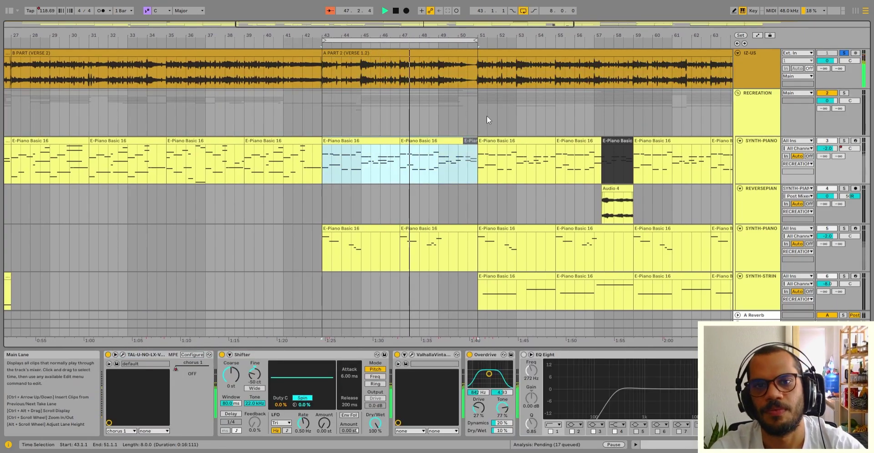
Review track 3's SYNTH-PIANO clips across bars 43 to 51, reselecting the group and the four-bar clip at bar 43
scroll(359, 134, down, 1)
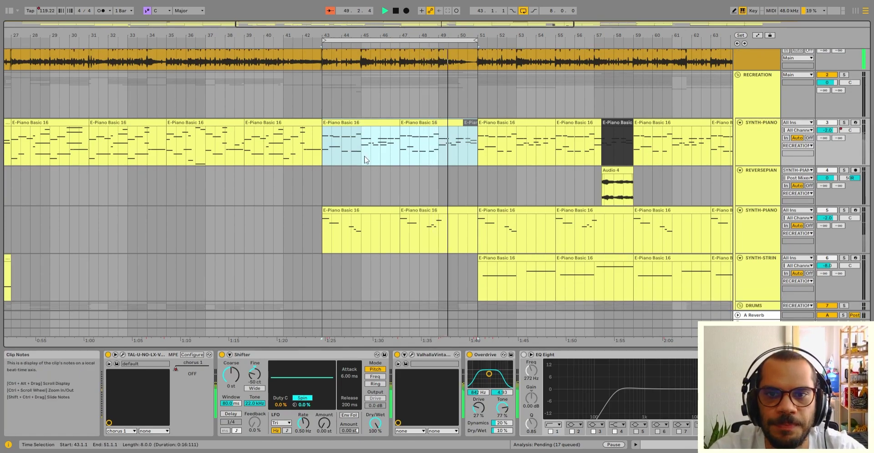
scroll(364, 160, down, 1)
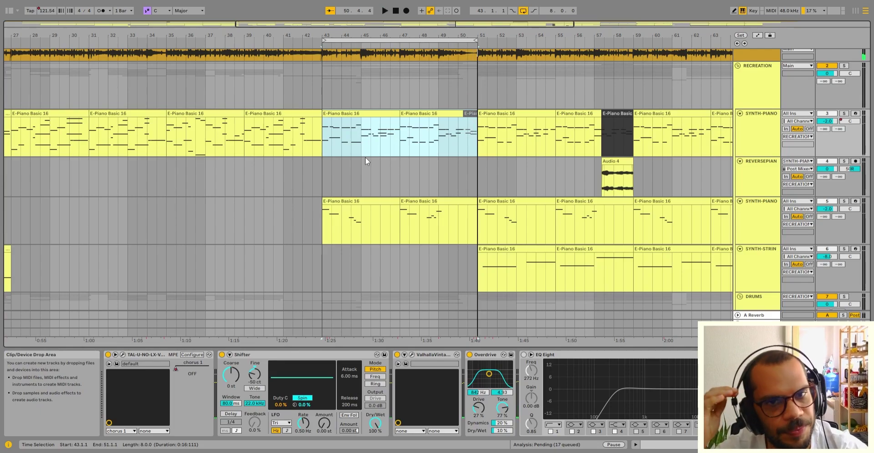
scroll(365, 157, down, 4)
scroll(366, 157, up, 4)
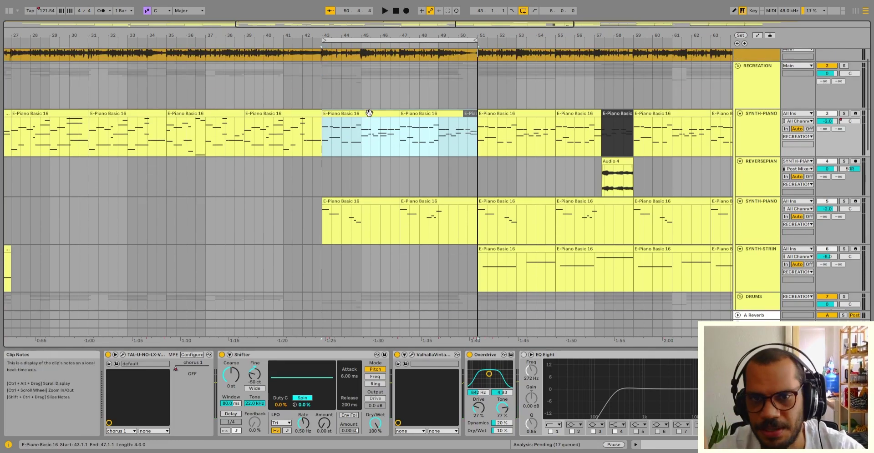
click(369, 113)
shift+click(434, 115)
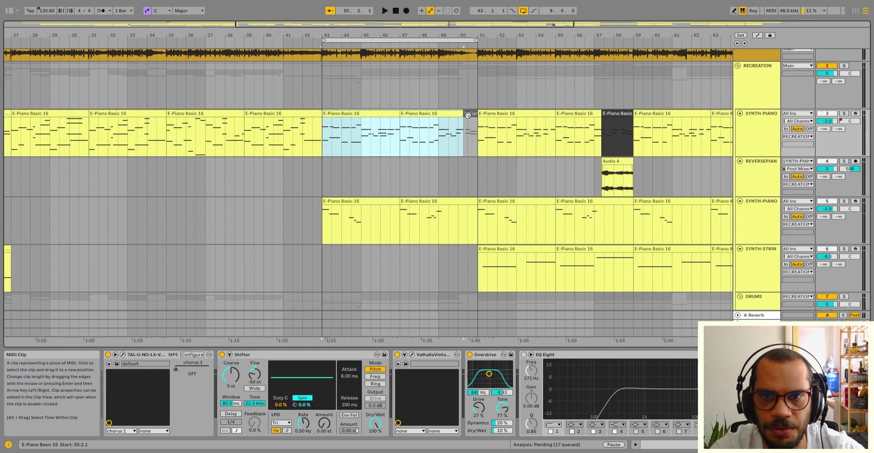
scroll(445, 157, down, 3)
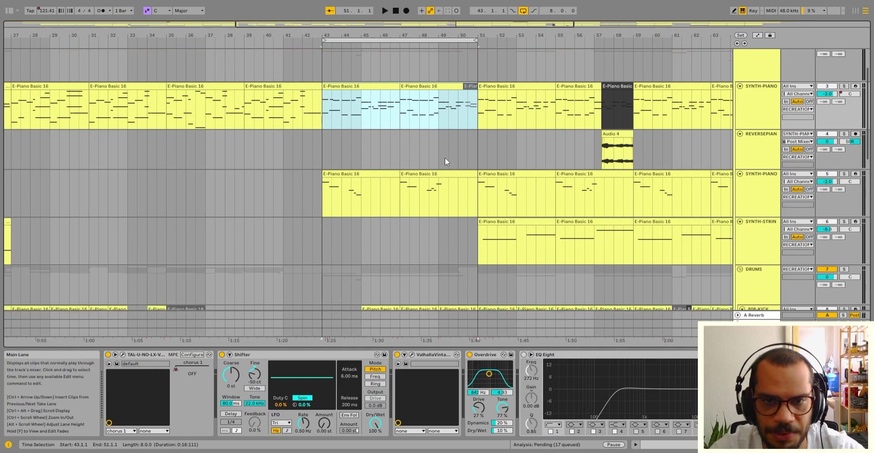
click(369, 86)
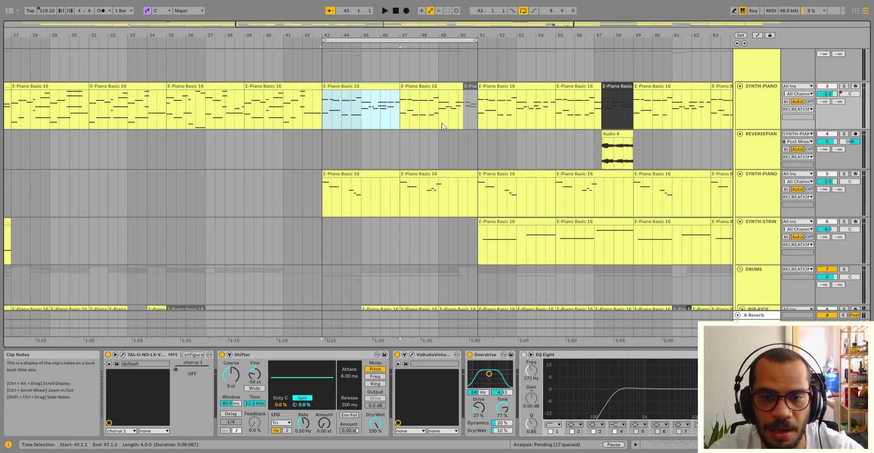
Solo the second SYNTH-PIANO track (track 5) and play its clip from bar 43
scroll(442, 122, down, 3)
click(375, 147)
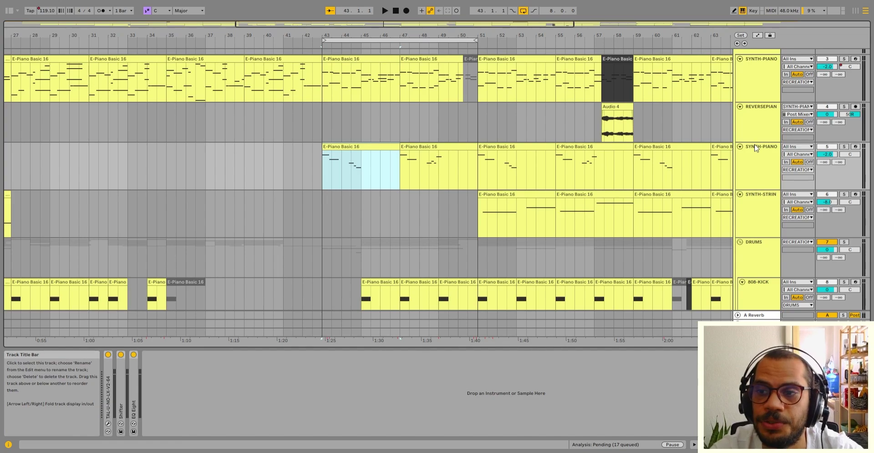
click(843, 146)
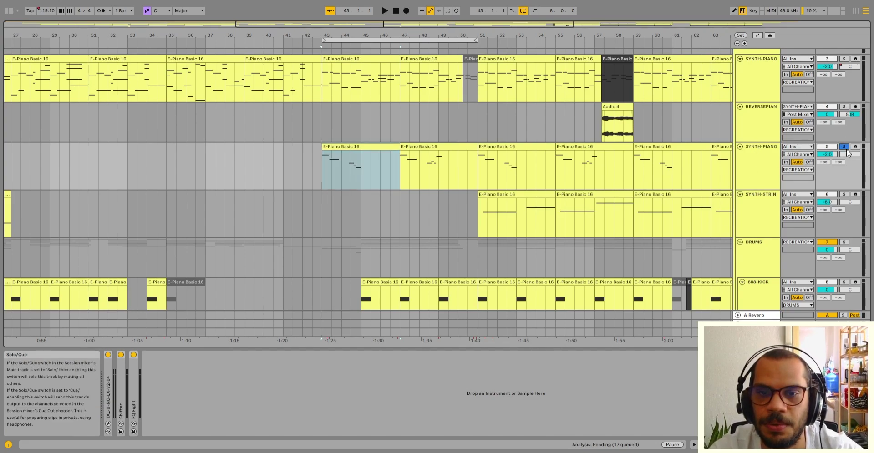
key(space)
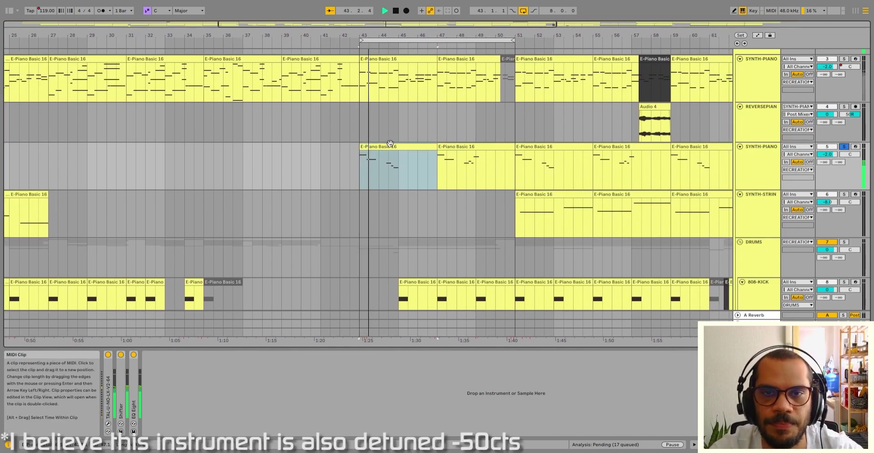
Open the notes of track 5's SYNTH-PIANO clip at bar 43, followed by those of its clip at bar 47
double_click(389, 144)
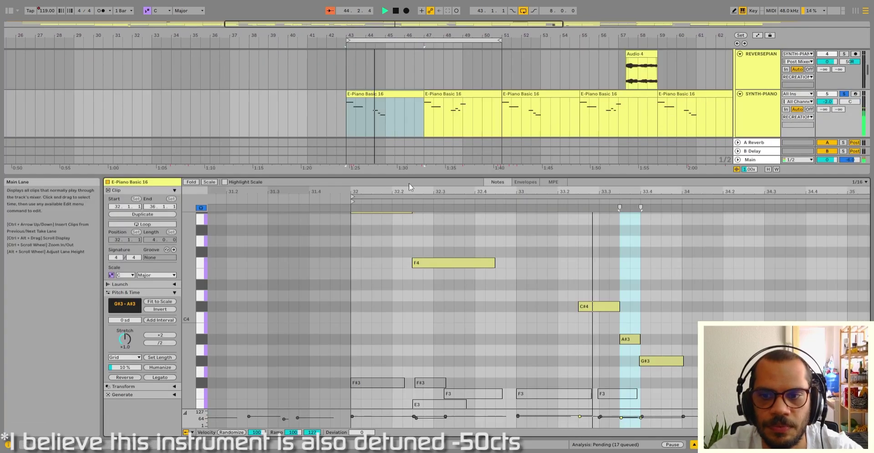
click(461, 94)
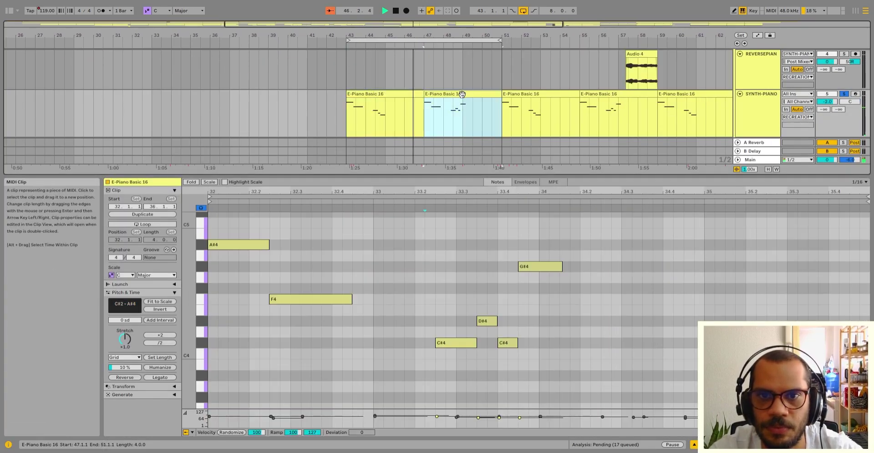
scroll(379, 282, down, 2)
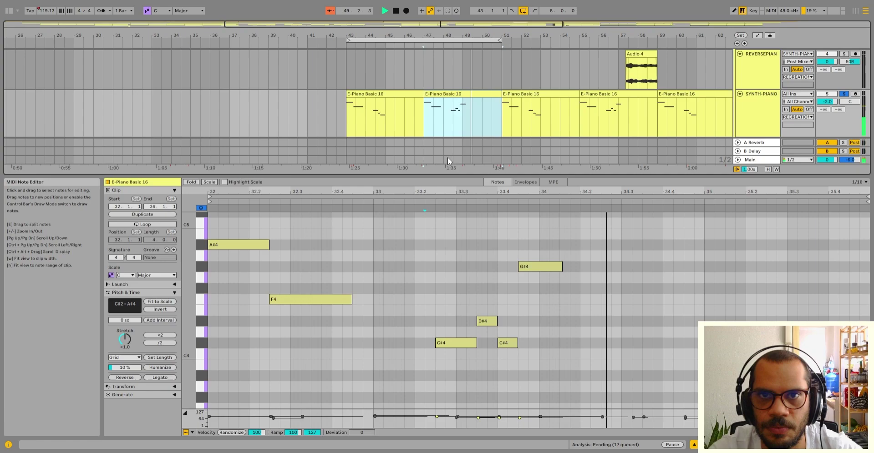
Review track 5's SYNTH-PIANO melody at bar 43 note by note: A#4, F4, C#4, A#3 and G#3
click(373, 95)
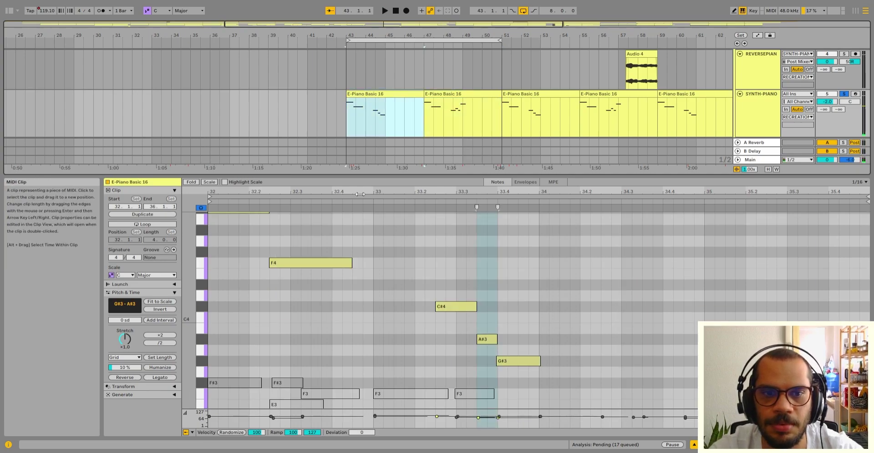
scroll(315, 266, up, 2)
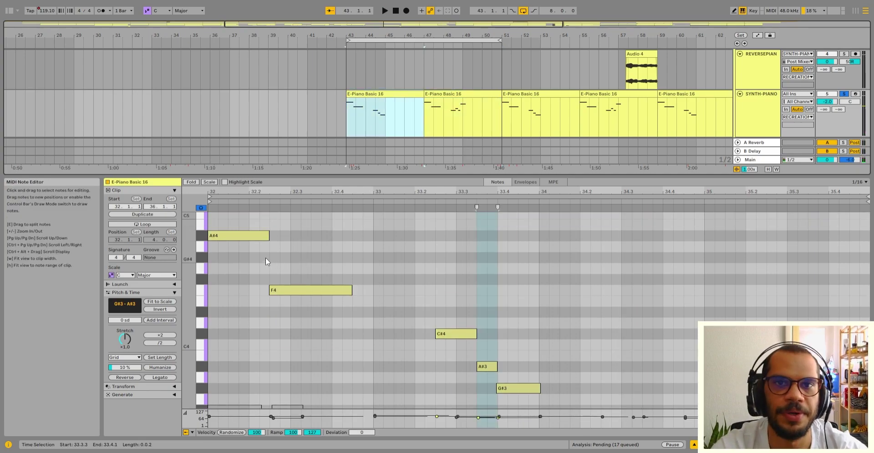
click(256, 235)
click(329, 287)
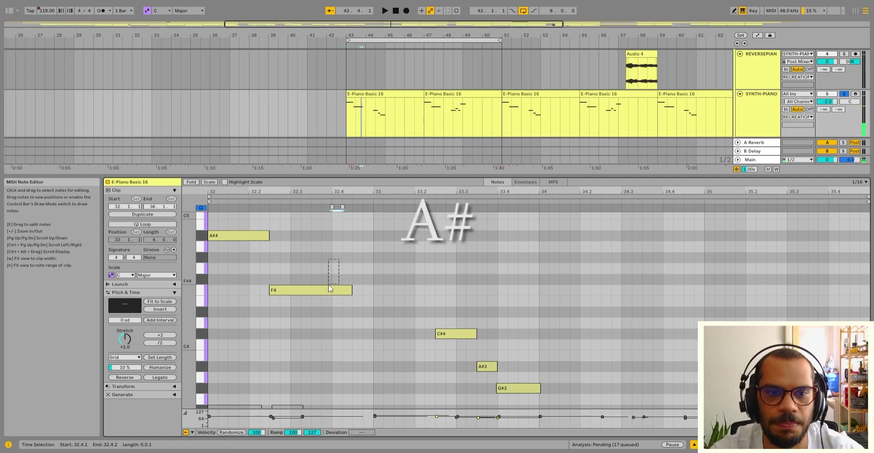
scroll(469, 261, down, 1)
click(445, 316)
scroll(473, 319, down, 1)
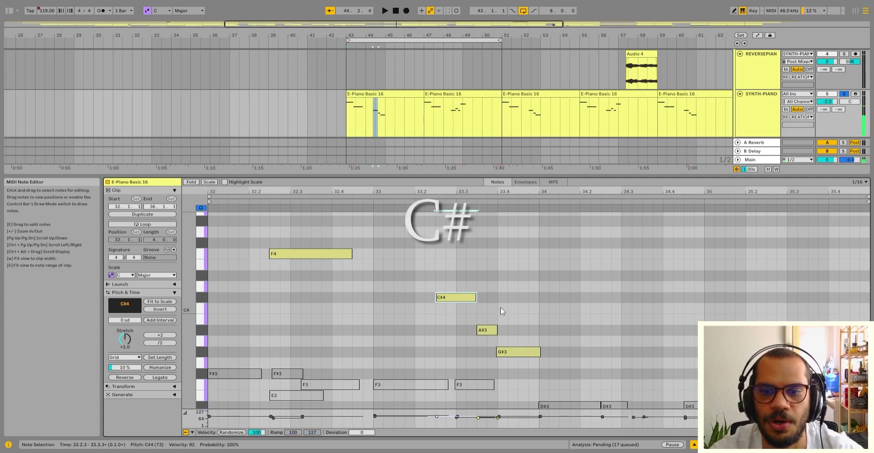
click(486, 330)
click(530, 352)
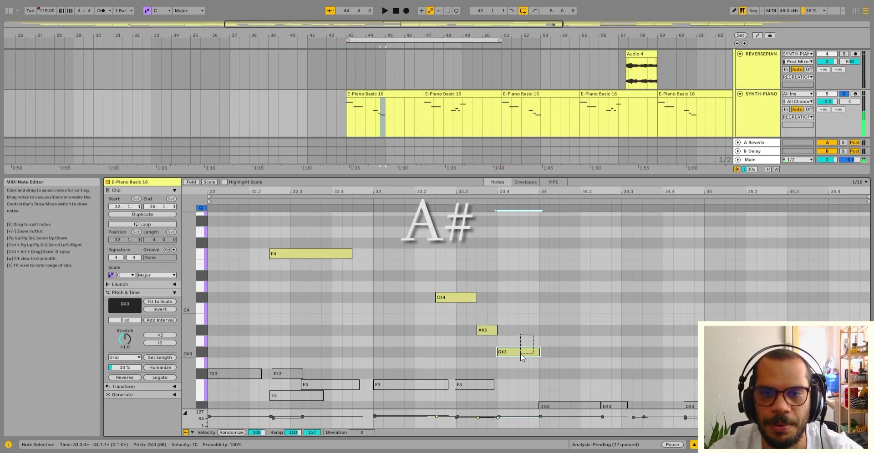
Review the melody variation in track 5's clip at bar 47 note by note: A#4, F4, C#4, D#4, C#4 and G#4
click(464, 93)
scroll(340, 263, up, 1)
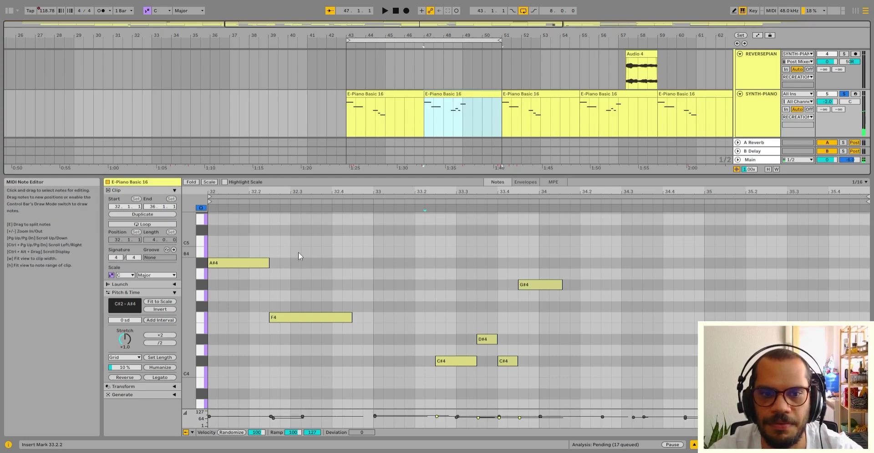
drag(288, 253, 171, 298)
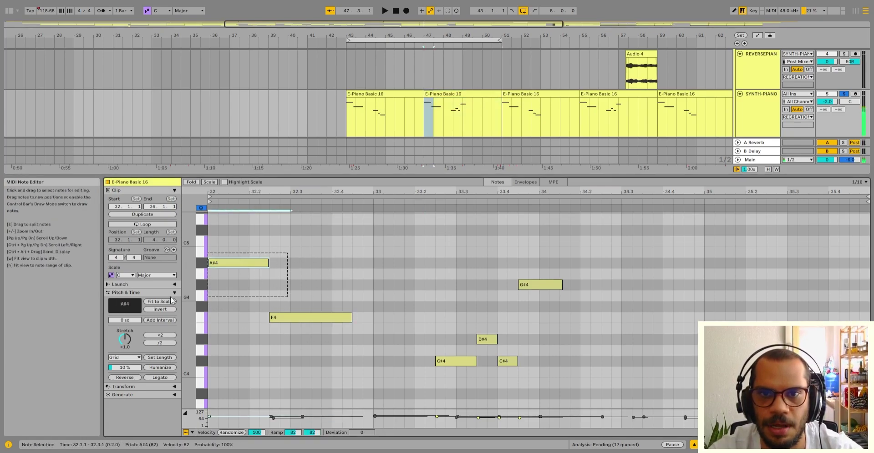
click(389, 287)
drag(452, 315, 472, 387)
click(487, 340)
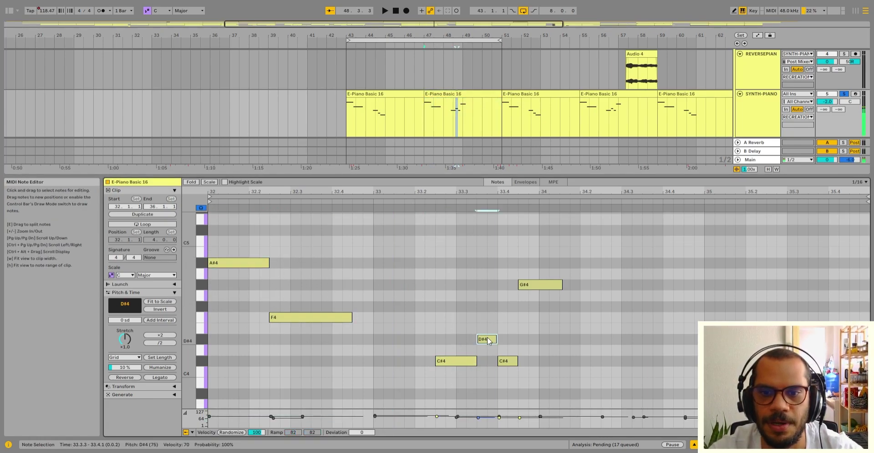
click(505, 359)
click(540, 282)
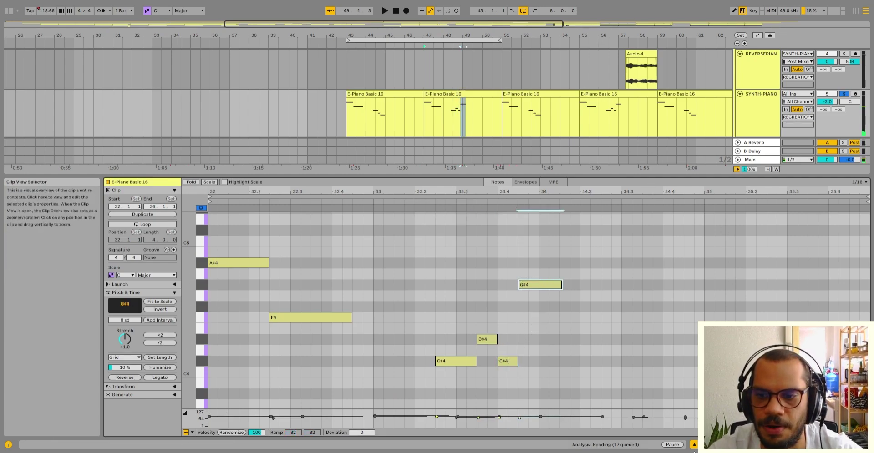
Close the note editor and select track 5's SYNTH-PIANO clip at bar 43 in the arrangement
click(694, 445)
click(389, 93)
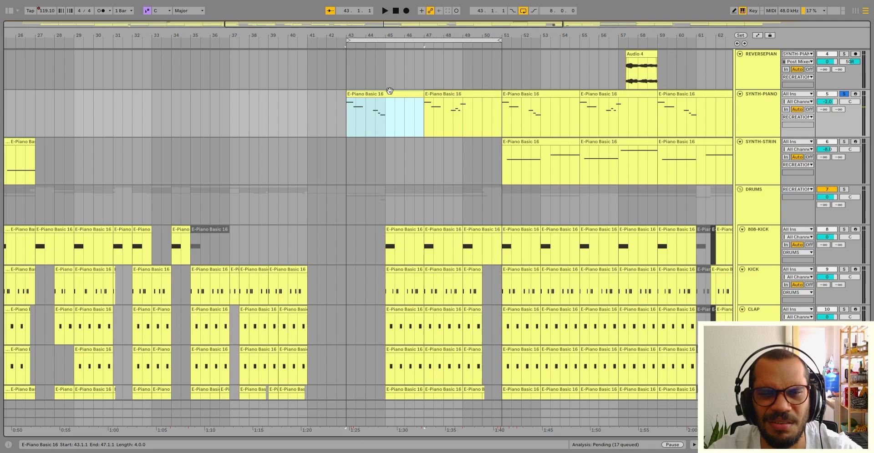
scroll(391, 120, up, 2)
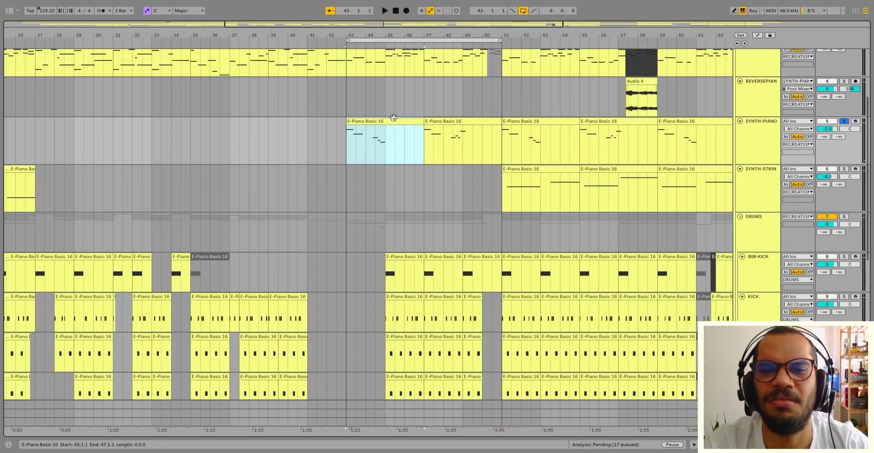
click(392, 136)
scroll(397, 136, down, 5)
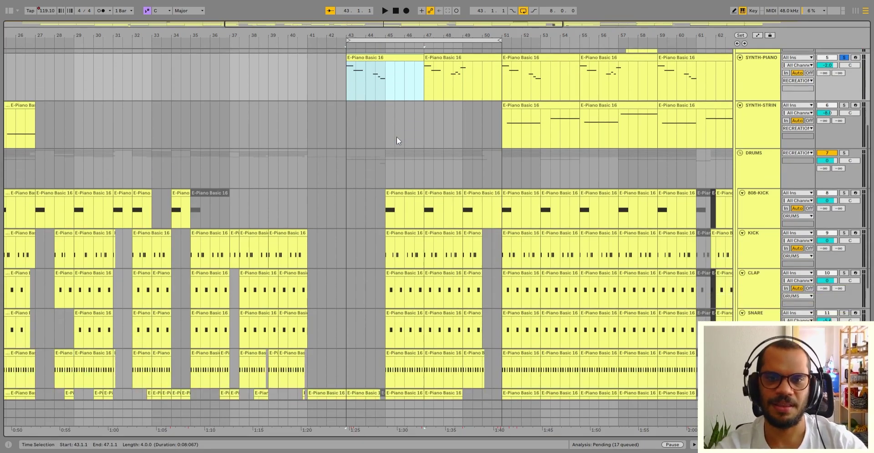
scroll(395, 171, up, 3)
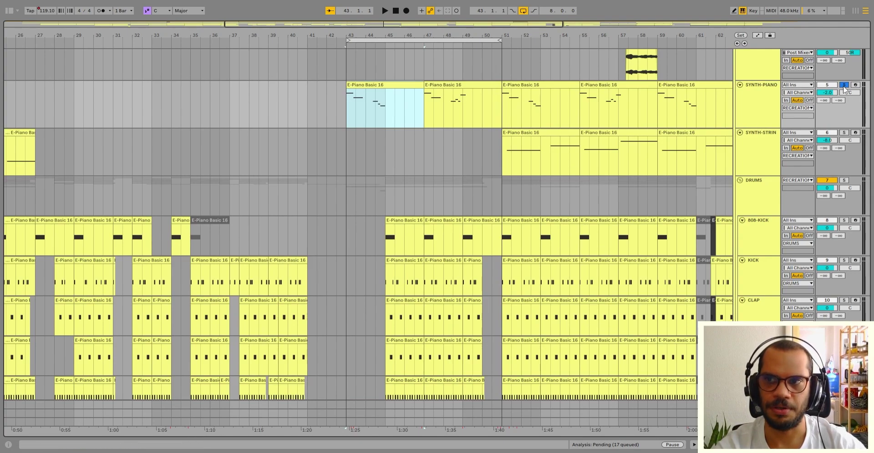
Select the F4 note in track 5's clip at bar 43, start playback and take SYNTH-PIANO out of solo
double_click(392, 107)
drag(390, 251, 326, 260)
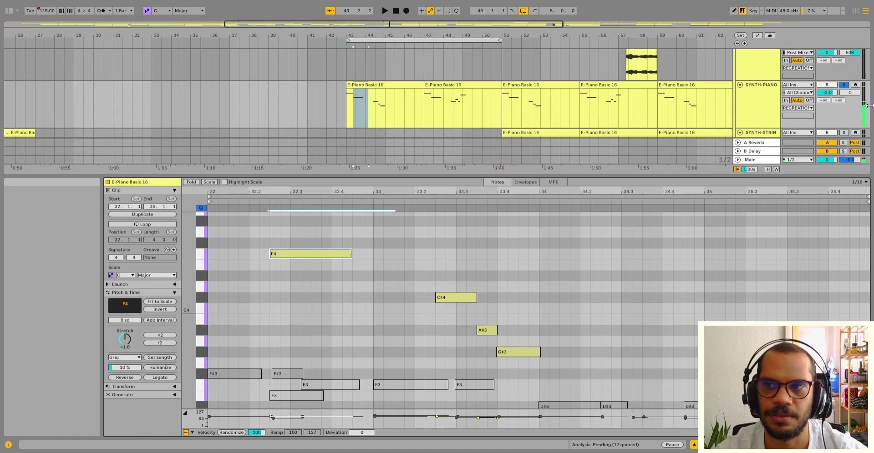
key(space)
click(844, 86)
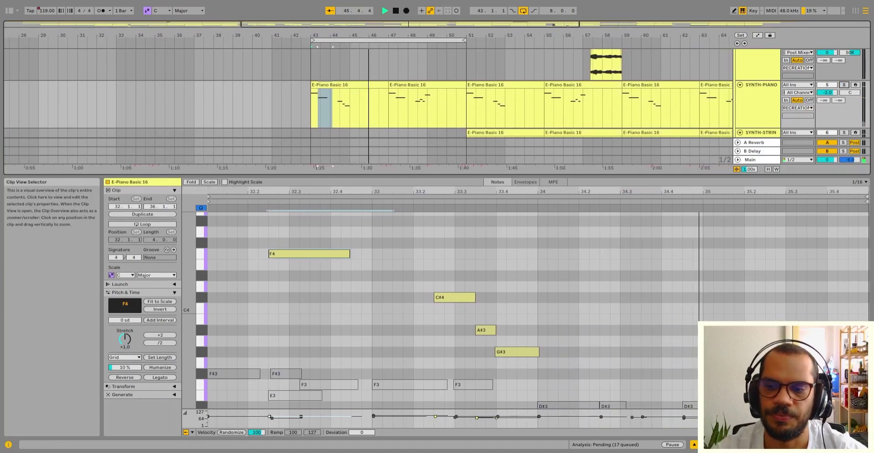
Return to the full arrangement, reselect track 5's clip at bar 43 and stop playback
key(ctrl+alt+l)
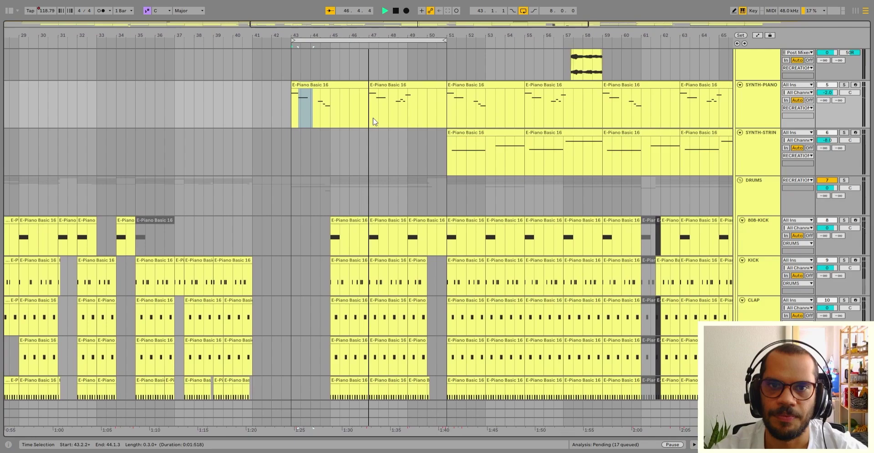
scroll(368, 126, up, 1)
scroll(366, 121, up, 4)
scroll(366, 121, down, 5)
click(373, 115)
key(space)
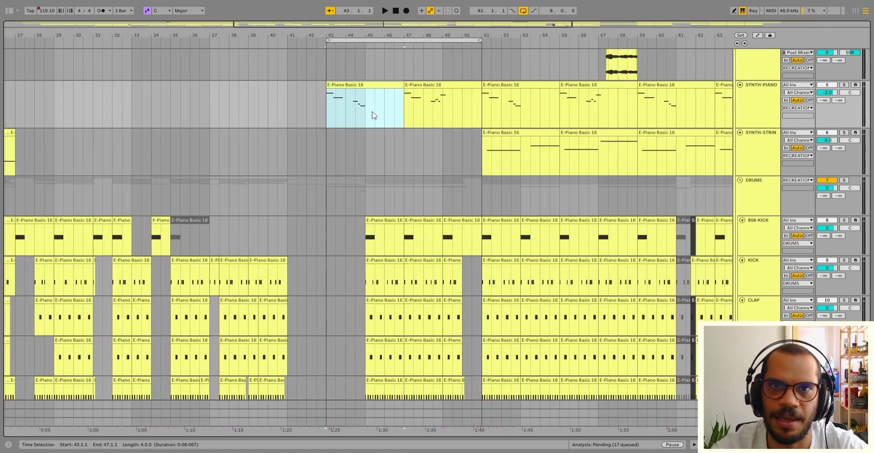
scroll(372, 115, down, 1)
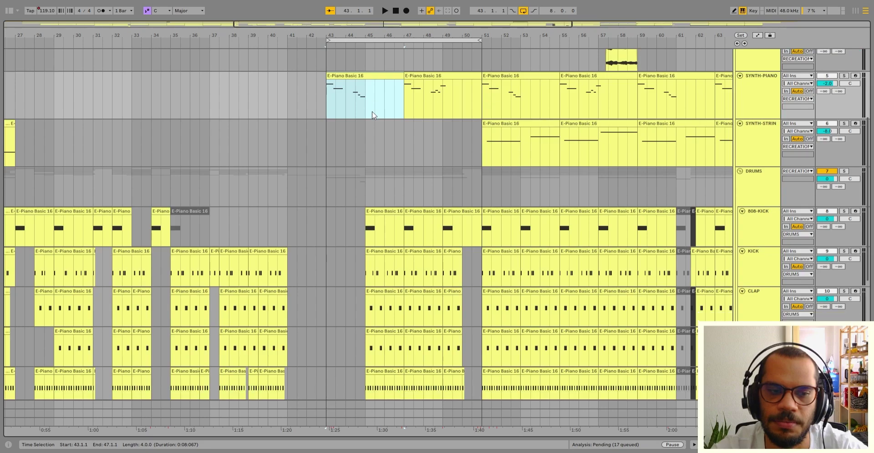
scroll(372, 114, up, 2)
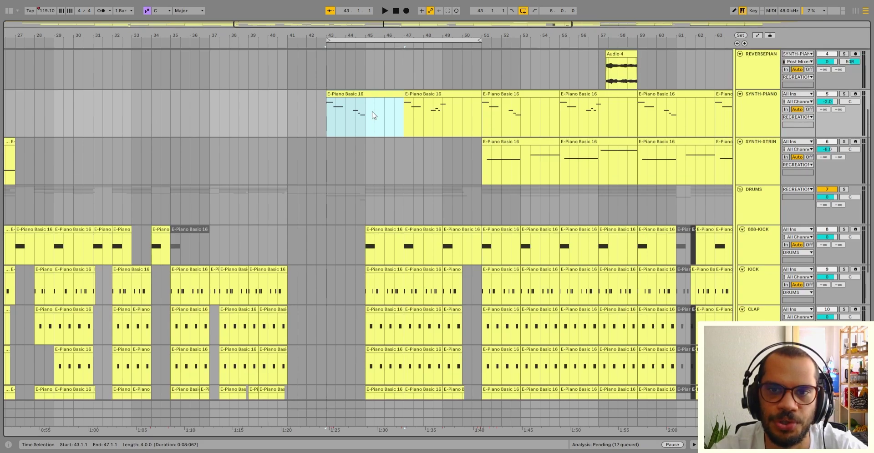
Point out the SYNTH-STRIN clip at bar 51 and select track 5's two SYNTH-PIANO clips from bar 43 to 51
click(516, 143)
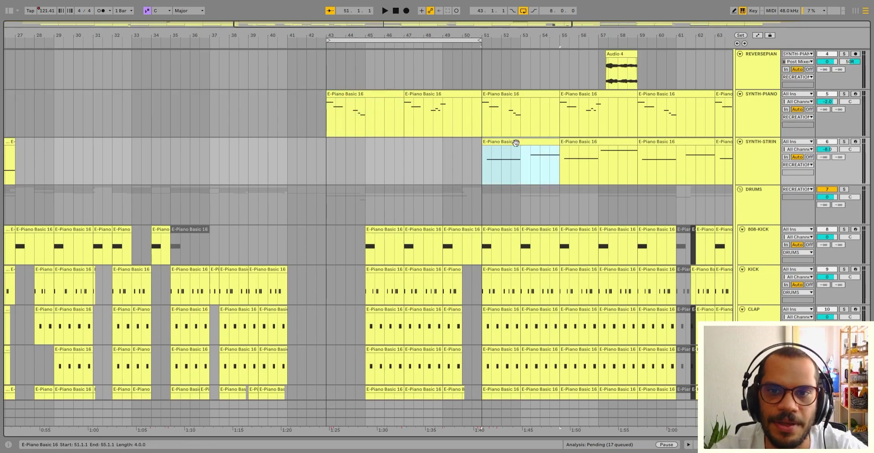
click(434, 94)
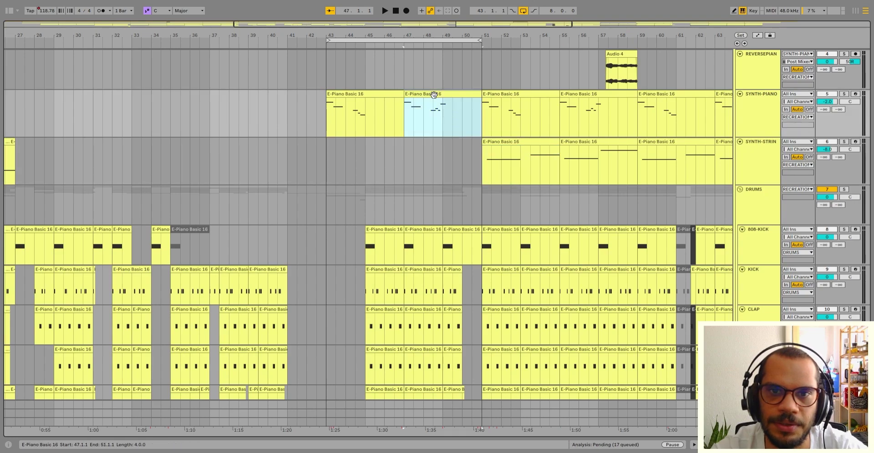
shift+click(367, 91)
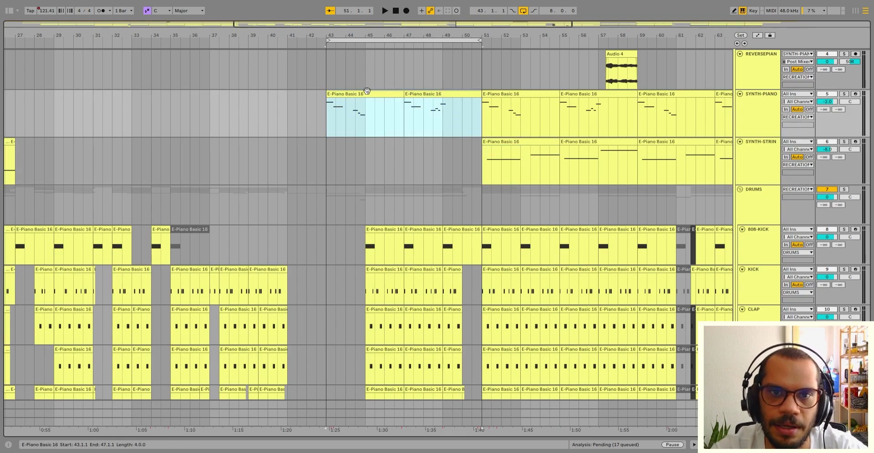
Select the PERCSNARE clips from 43.1.1 to 51.1.1 and play the arrangement from bar 43
scroll(366, 90, up, 1)
scroll(429, 134, down, 5)
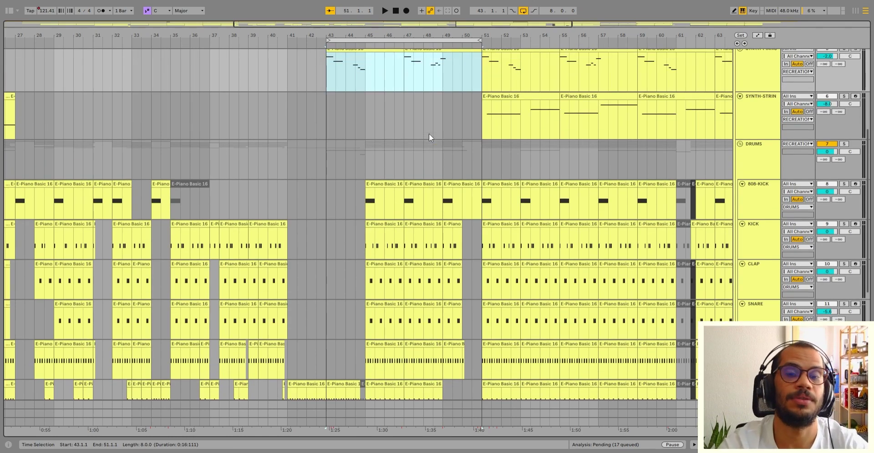
scroll(428, 133, down, 5)
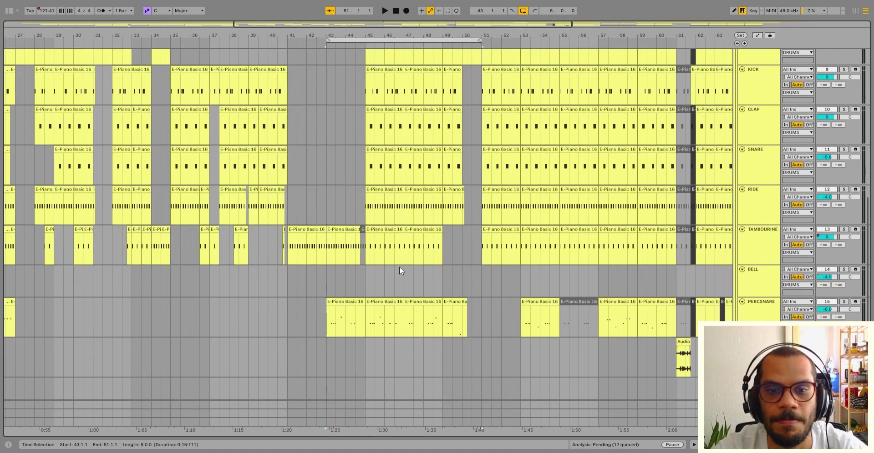
click(352, 304)
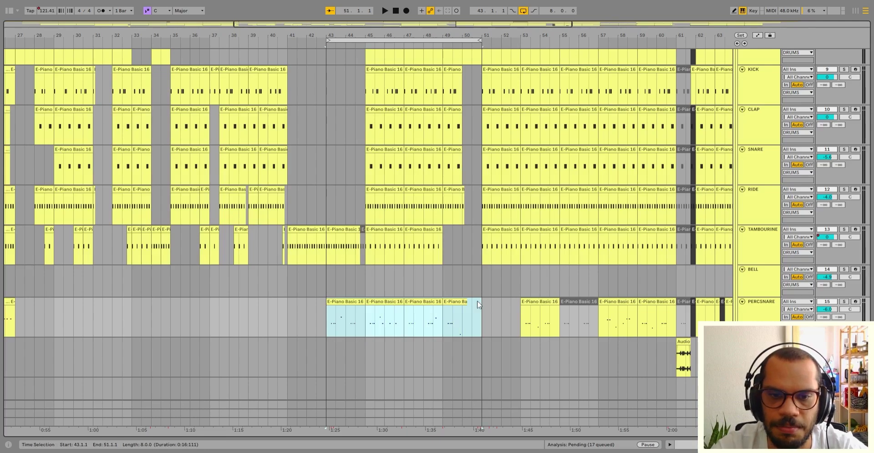
key(space)
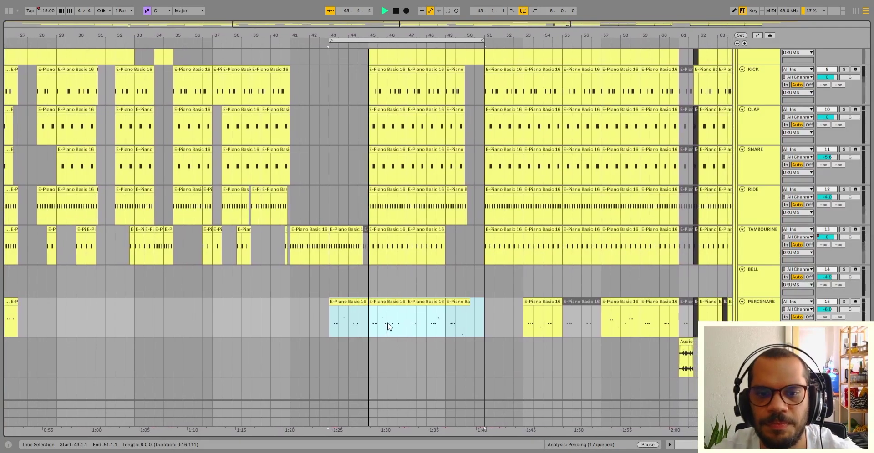
Place the insert marker at 46.1.1 on the TAMBOURINE track and listen to that track soloed during playback
click(384, 241)
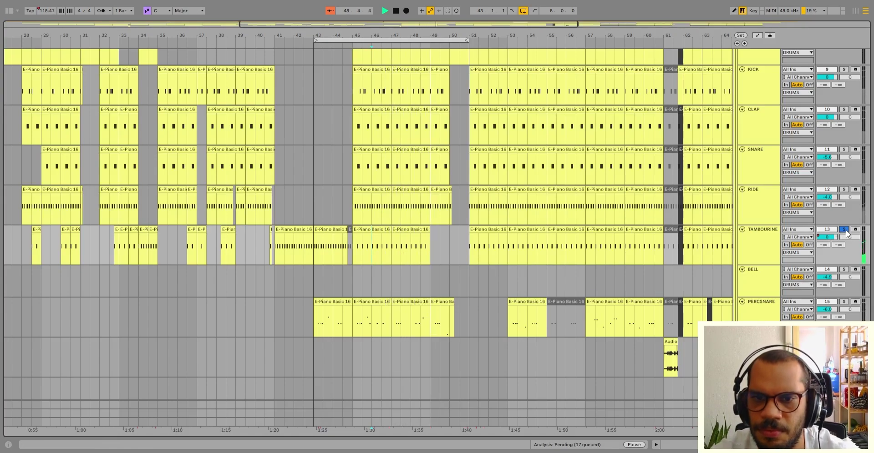
scroll(441, 276, up, 5)
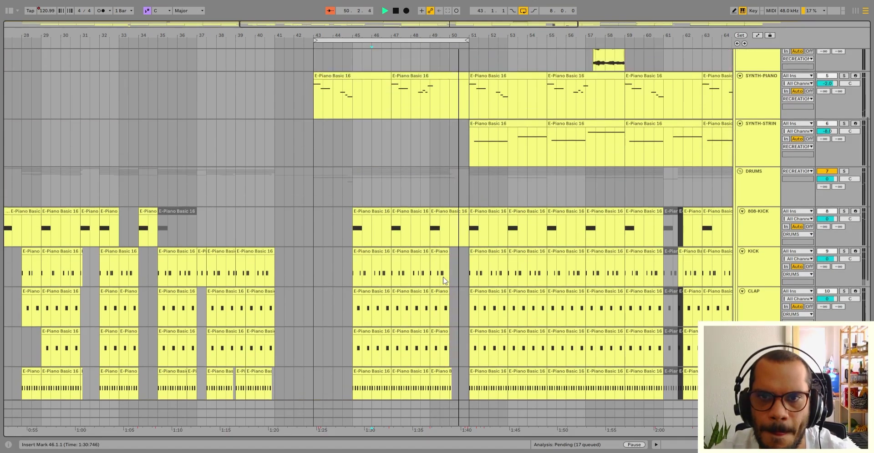
Select the DRUMS group's time range from bar 49 to bar 51 and play it back
scroll(444, 279, up, 1)
click(440, 217)
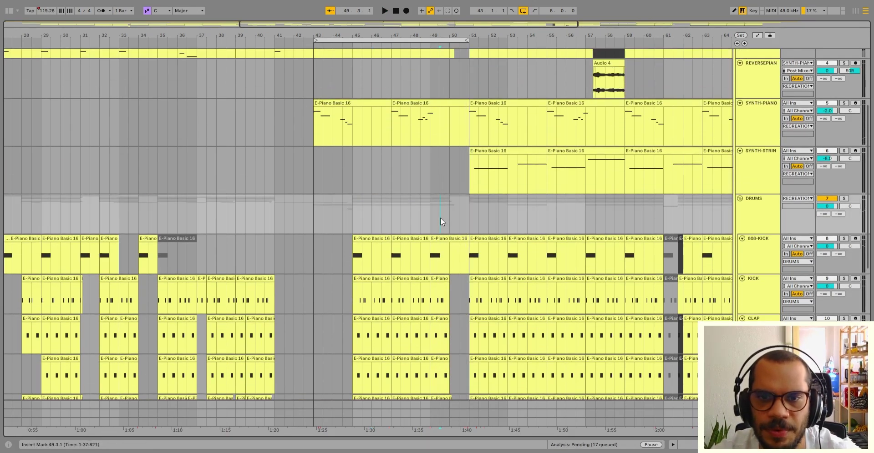
drag(430, 219, 465, 226)
scroll(464, 230, down, 4)
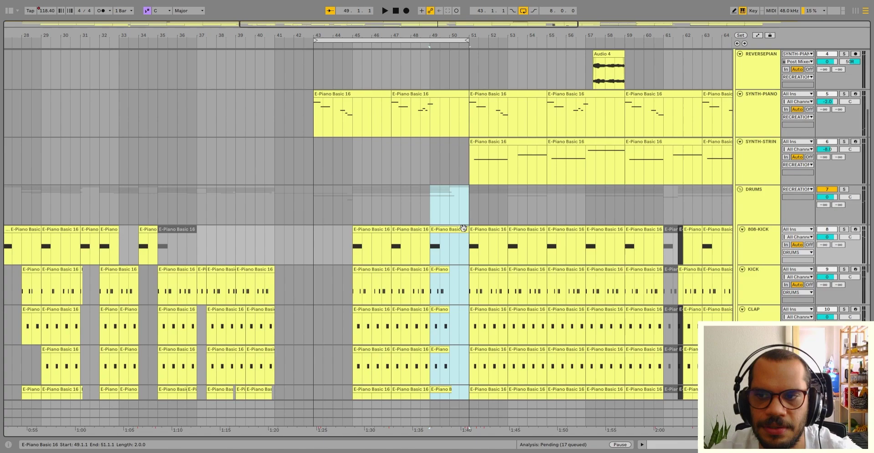
key(space)
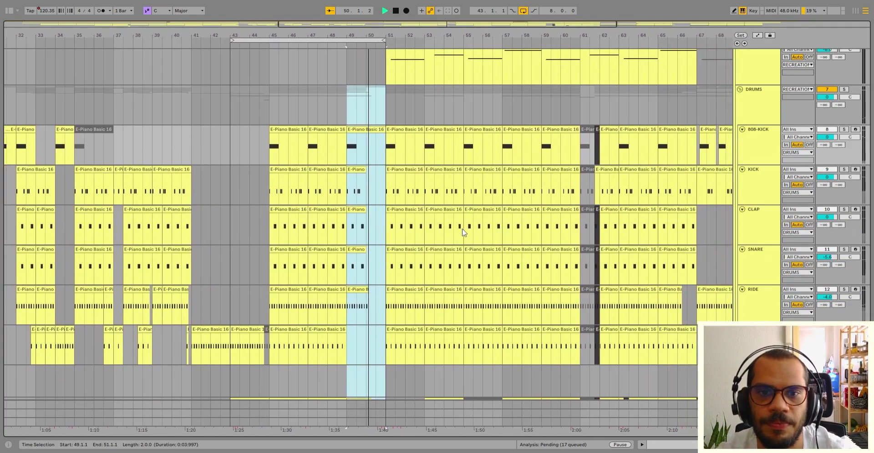
key(space)
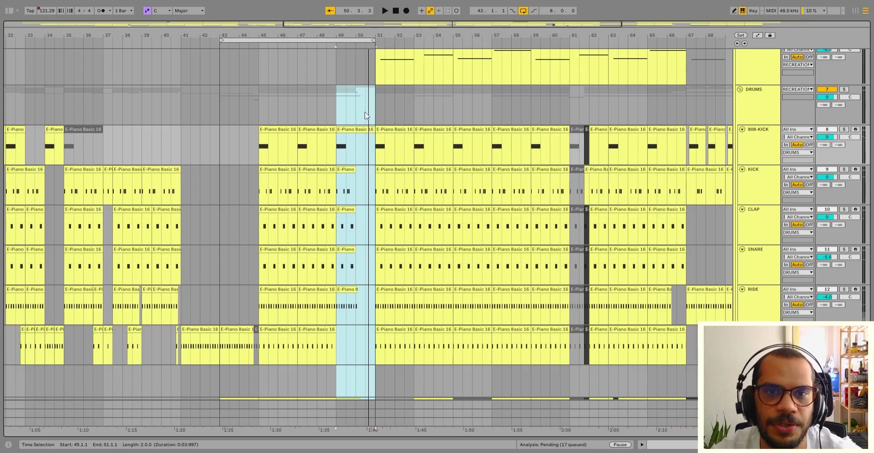
Select bar 49 and bar 50 in turn on the DRUMS group and examine which drum clips fill each bar
drag(359, 103, 342, 111)
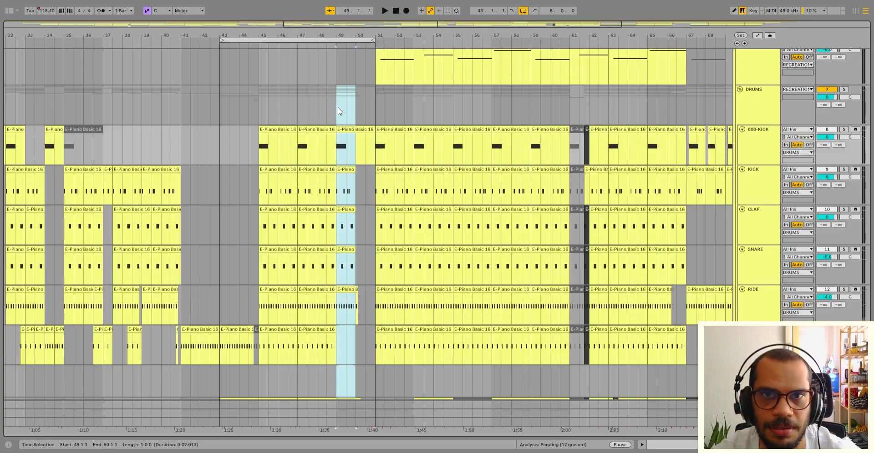
drag(356, 105, 371, 111)
scroll(368, 121, down, 1)
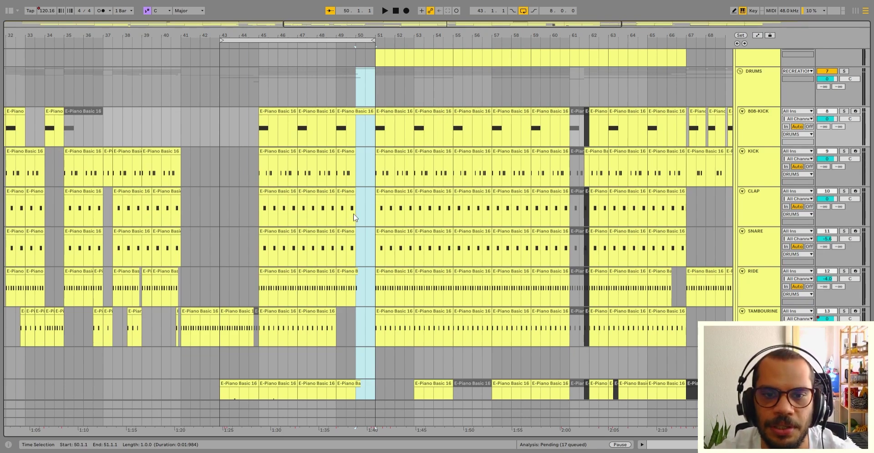
scroll(365, 296, down, 1)
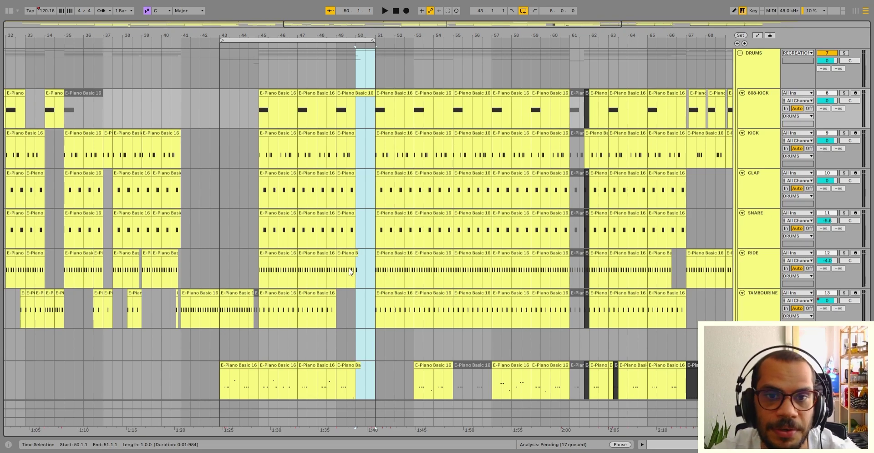
Play the RECREATION group from bar 49 and compare the passage from bar 47 with the IZ-US reference track
scroll(364, 199, up, 5)
click(364, 200)
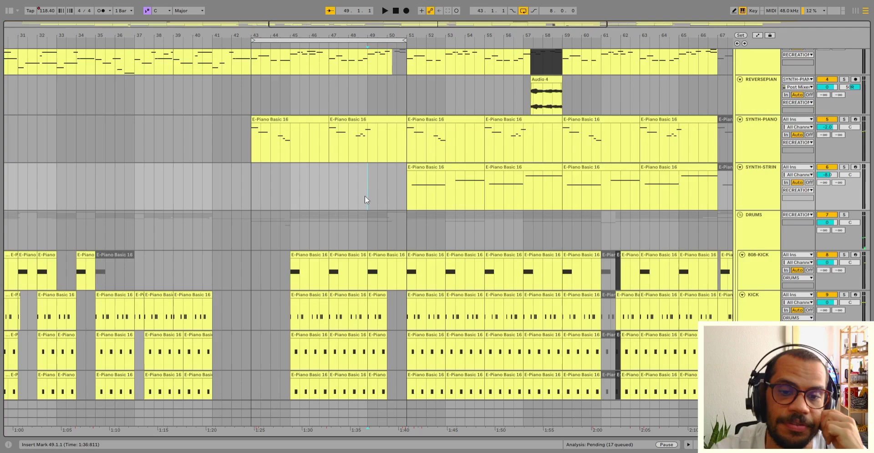
scroll(364, 199, up, 4)
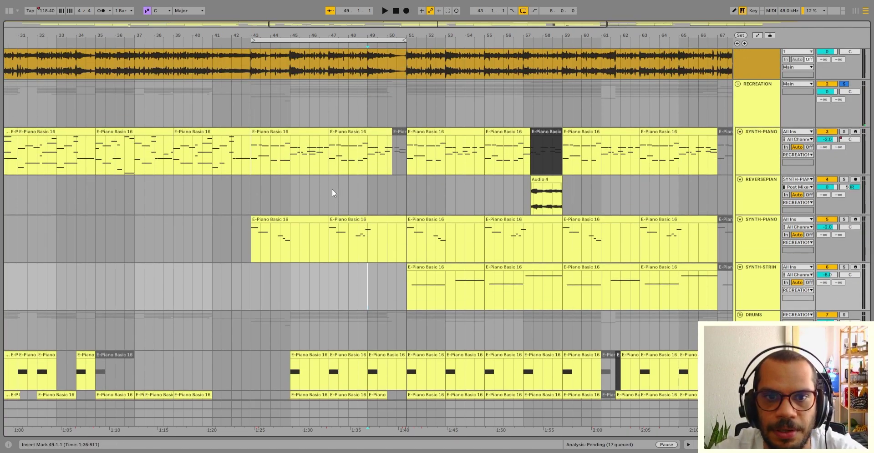
key(space)
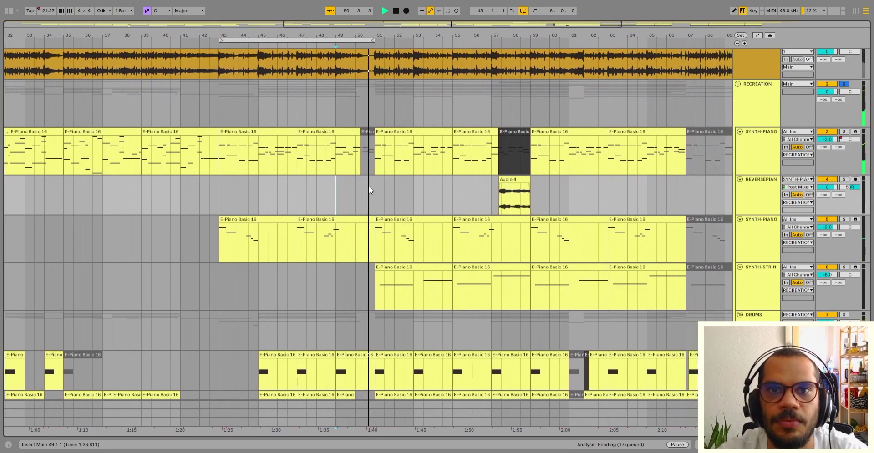
click(301, 177)
key(space)
key(space)
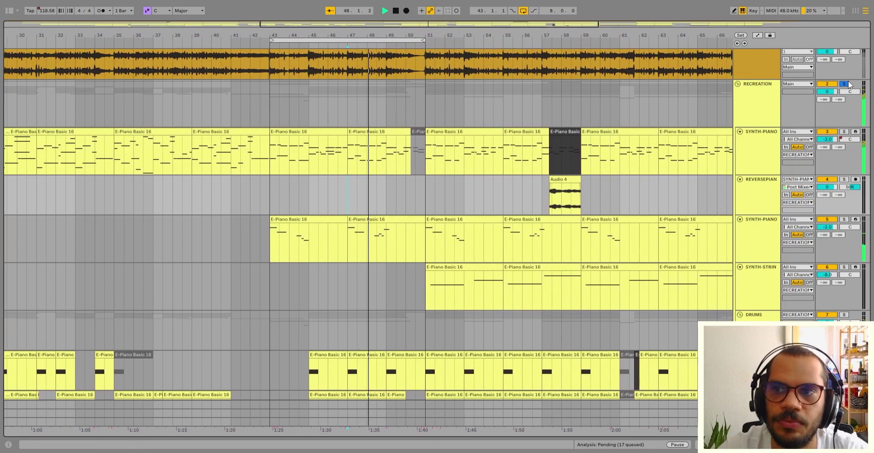
scroll(841, 80, up, 1)
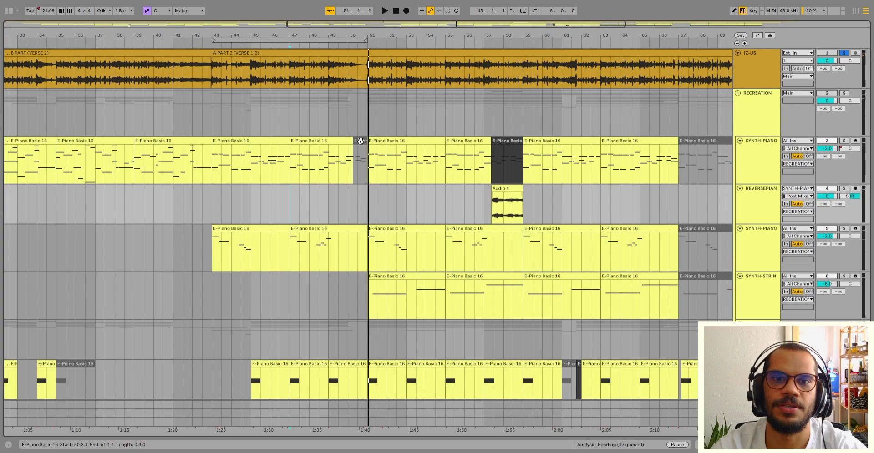
Select the muted clip at bar 50 on SYNTH-PIANO track 3 and examine how the full arrangement is laid out around it
key(w)
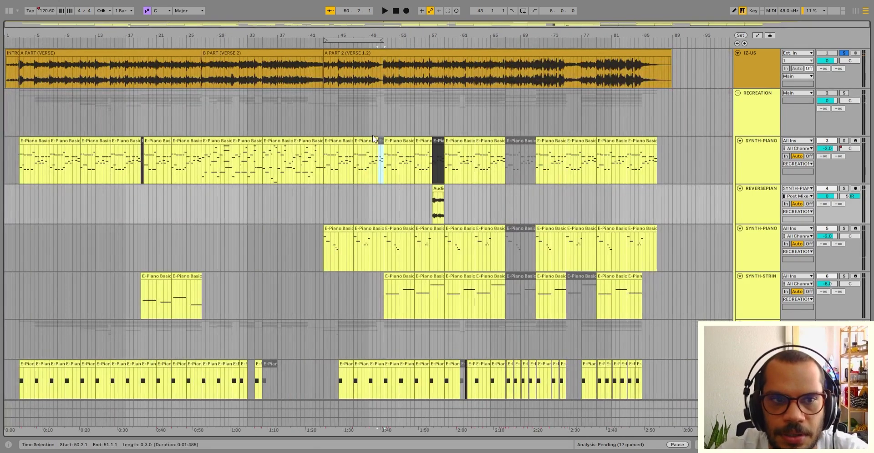
scroll(372, 134, down, 1)
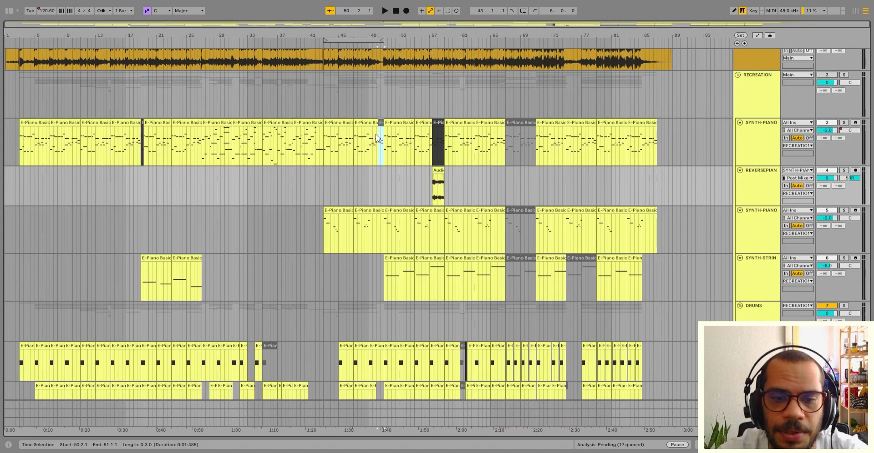
scroll(376, 137, up, 5)
scroll(376, 138, down, 4)
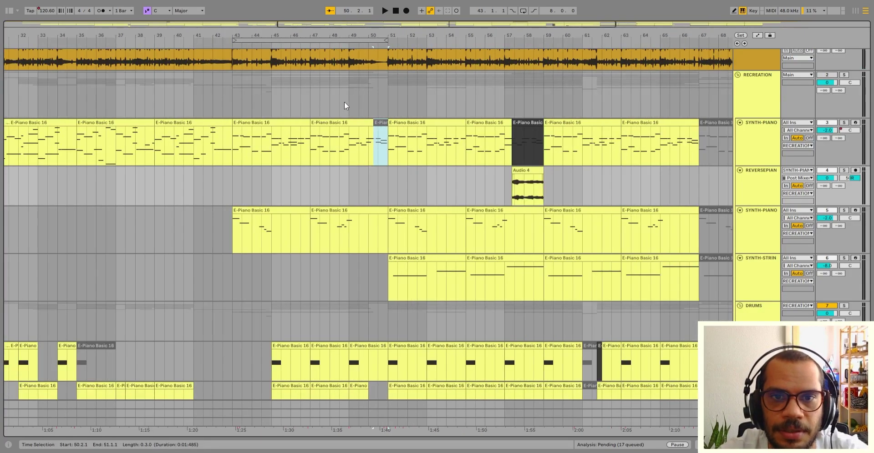
scroll(357, 45, down, 2)
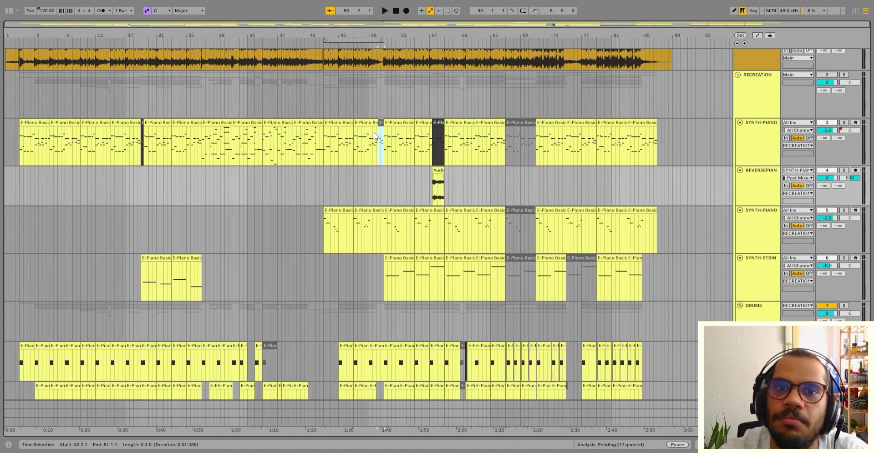
scroll(373, 134, down, 10)
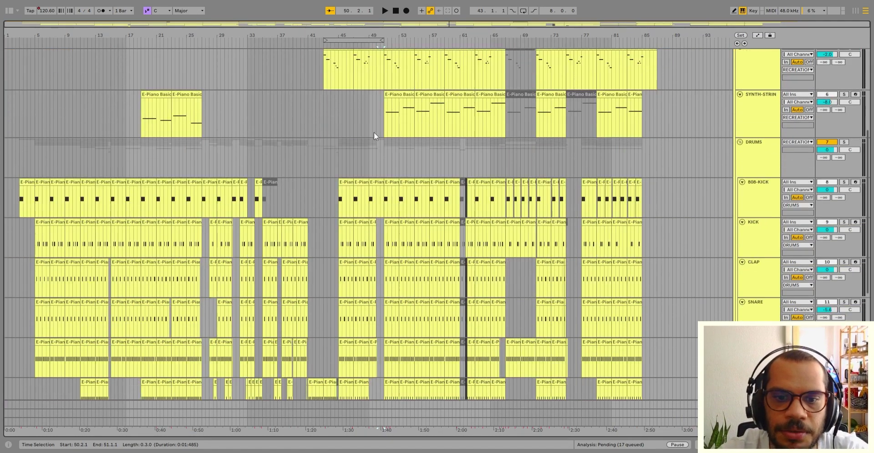
scroll(373, 132, up, 4)
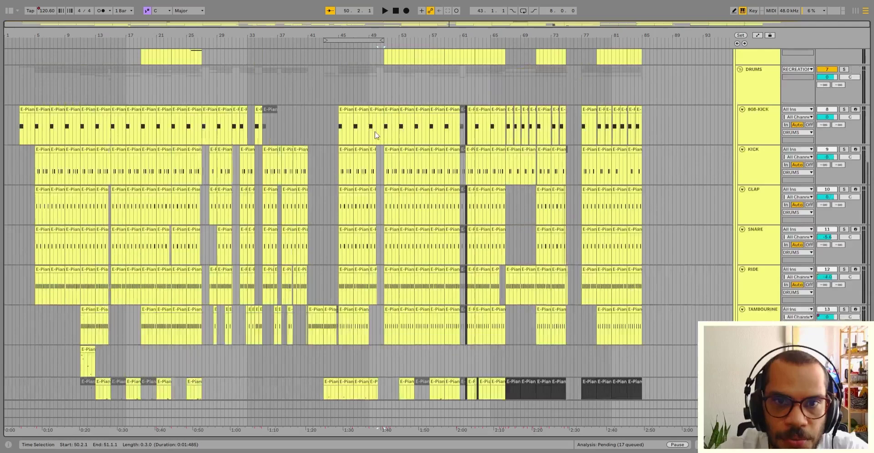
scroll(375, 132, up, 8)
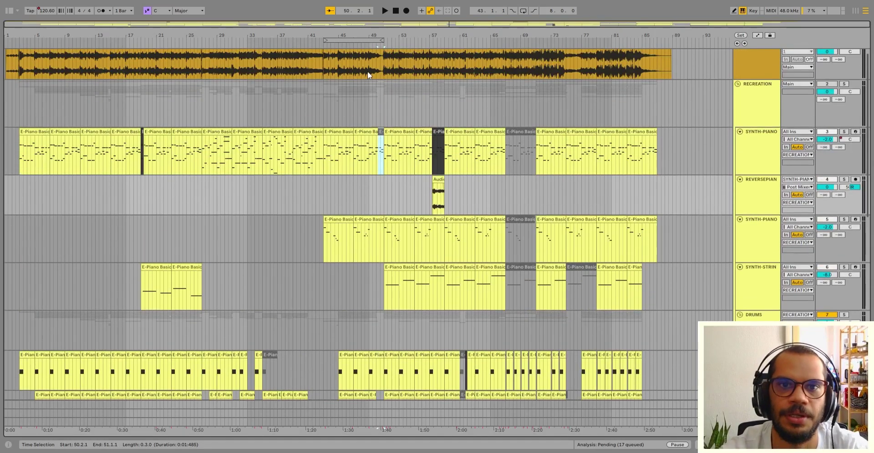
Select the clips on SYNTH-PIANO track 3 from bar 51 to bar 59 and set the playback loop to that range
drag(358, 48, 413, 102)
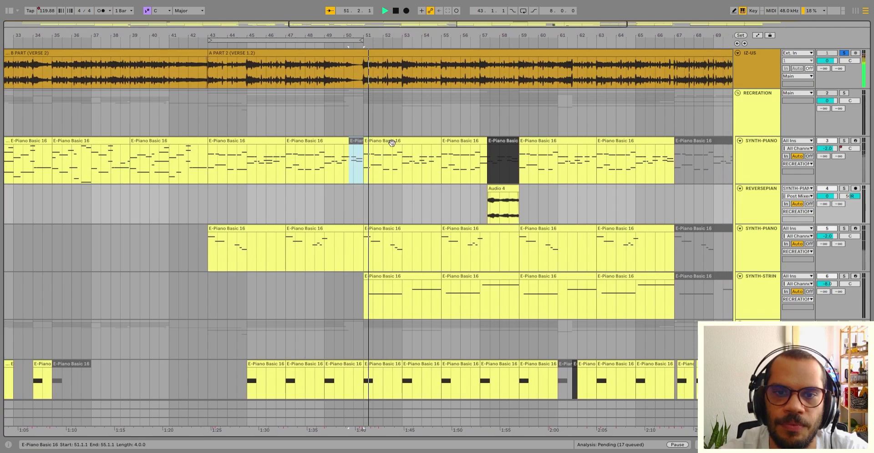
click(394, 150)
click(394, 139)
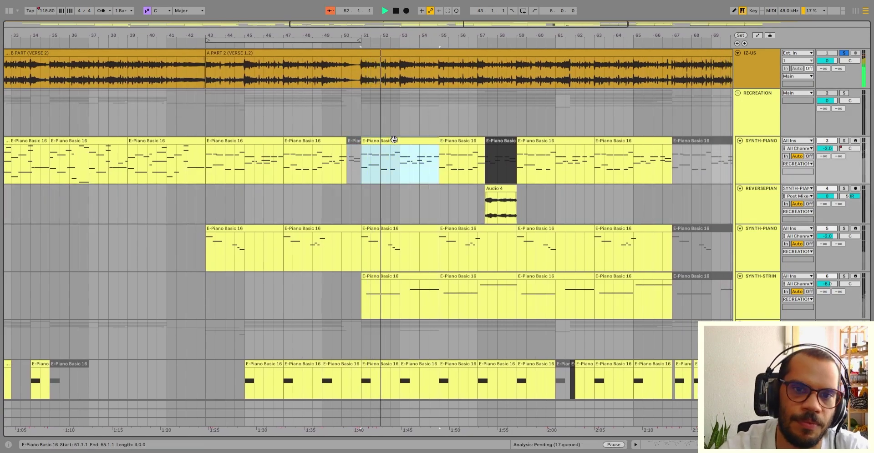
shift+click(482, 138)
shift+click(495, 138)
key(ctrl+l)
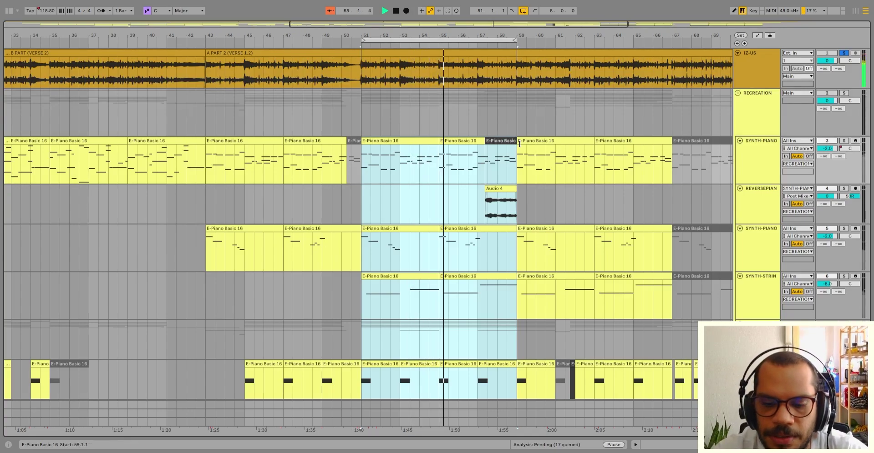
Show the notes of the two SYNTH-STRIN clips between bars 51 and 59 together in the note editor
scroll(521, 146, down, 2)
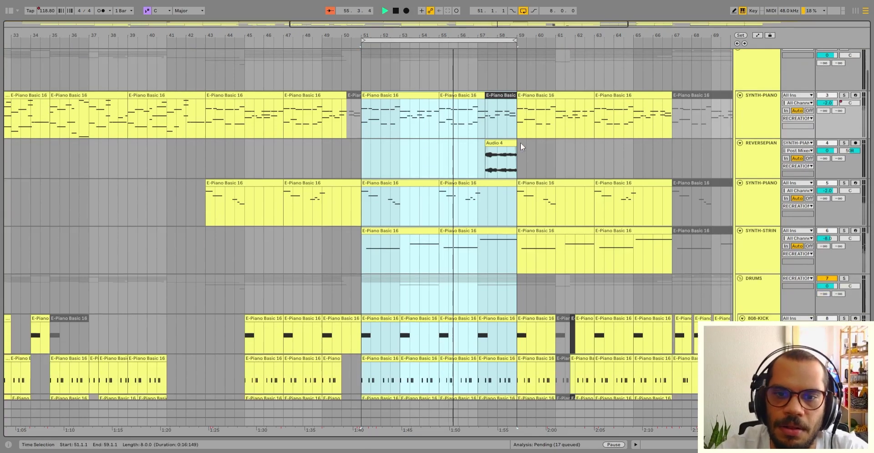
click(414, 193)
shift+click(466, 185)
scroll(412, 192, down, 2)
click(412, 192)
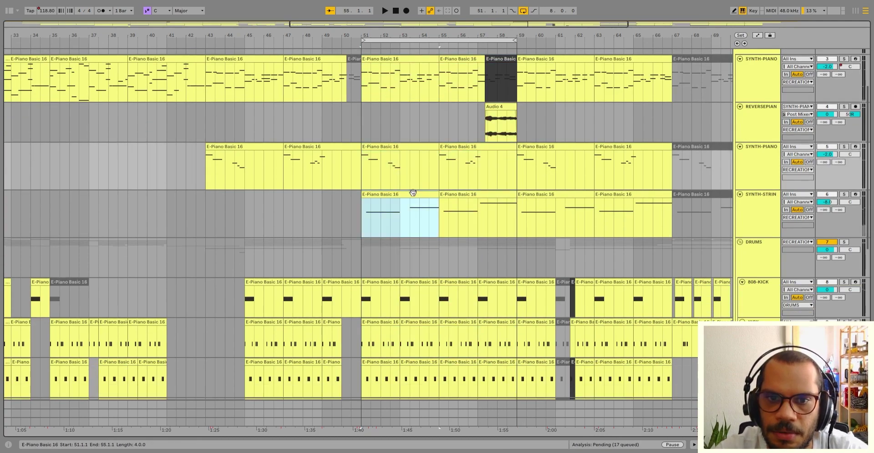
click(477, 195)
click(380, 191)
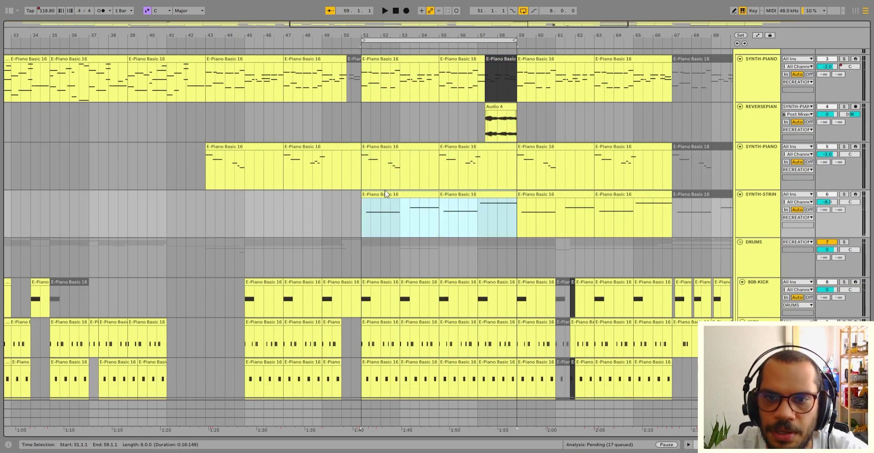
double_click(384, 190)
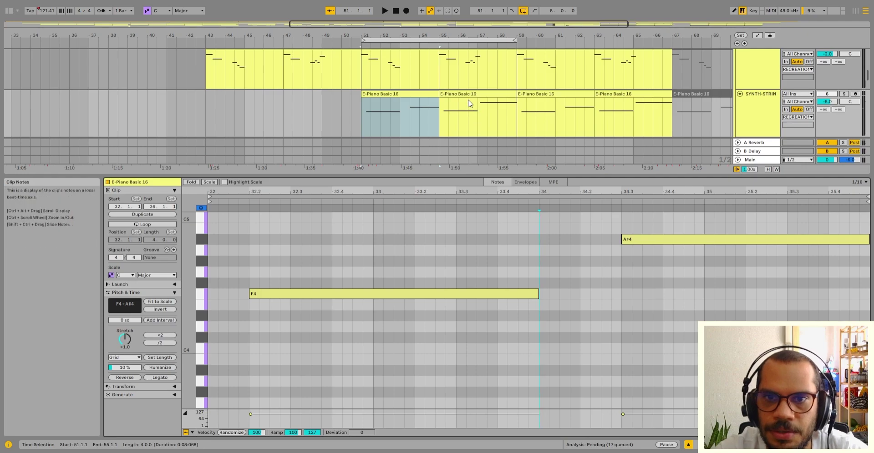
shift+click(474, 119)
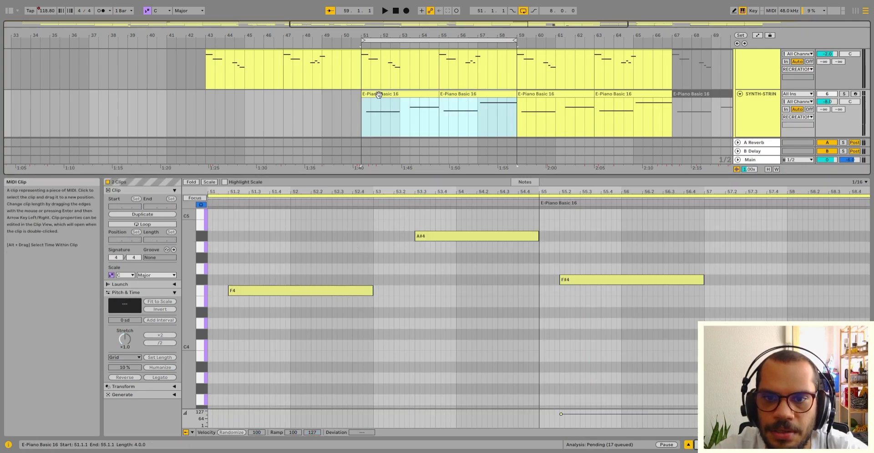
Check the pitches of the string notes in the two clips, selecting the A#4 and D#5 notes
click(410, 296)
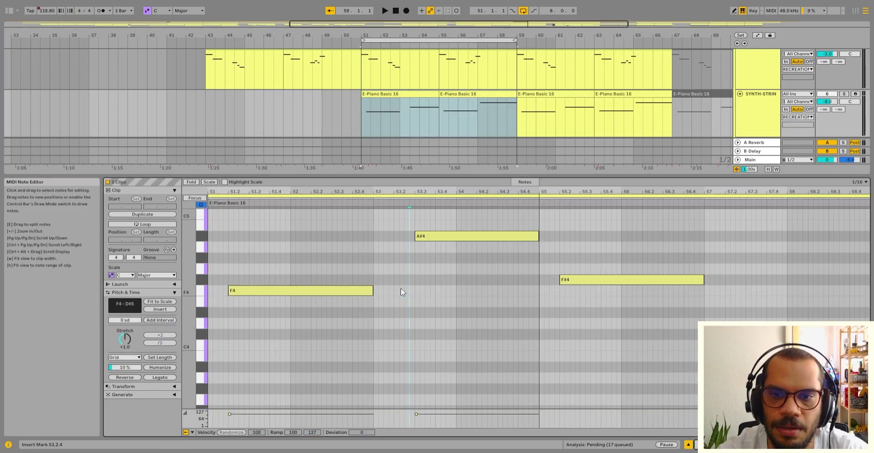
click(399, 285)
scroll(397, 260, up, 5)
key(alt+Left)
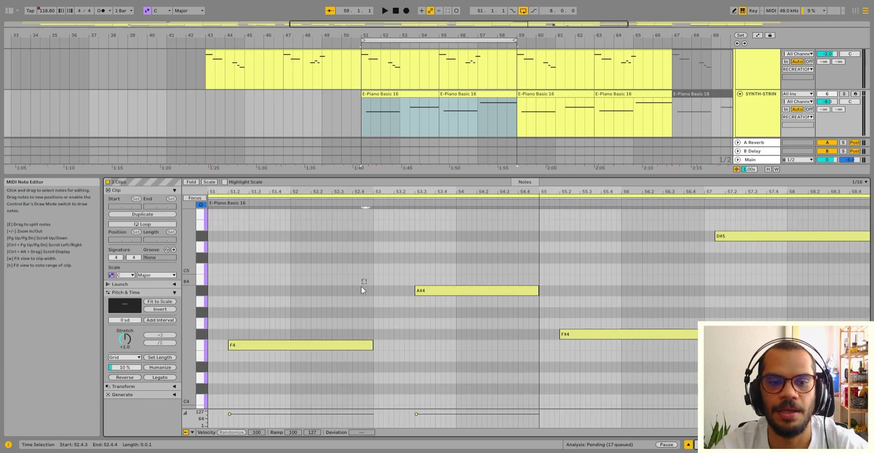
key(alt+Right)
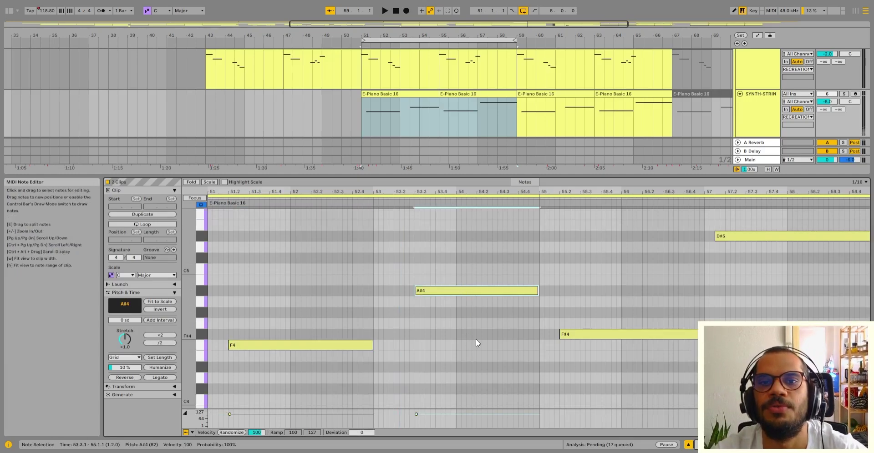
click(620, 314)
scroll(618, 333, up, 3)
click(716, 253)
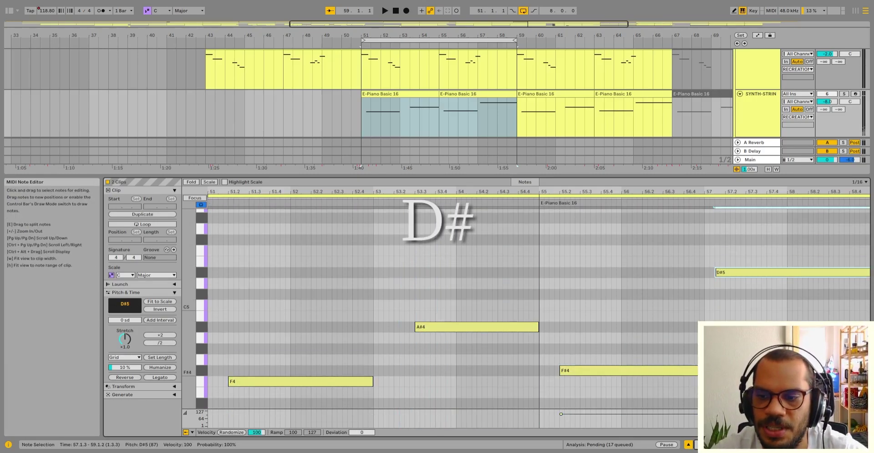
Close the note editor, review the other tracks' clips around bars 51 to 59, and play the looped section
key(shift+question)
click(688, 445)
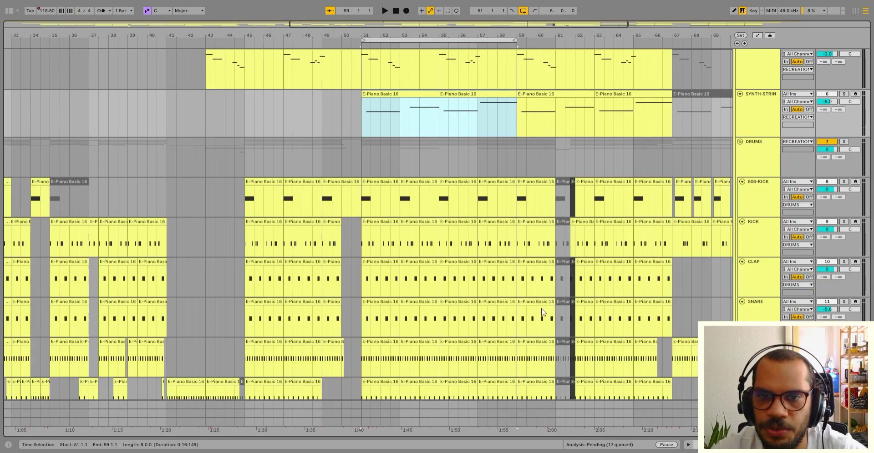
scroll(446, 208, up, 2)
key(minus)
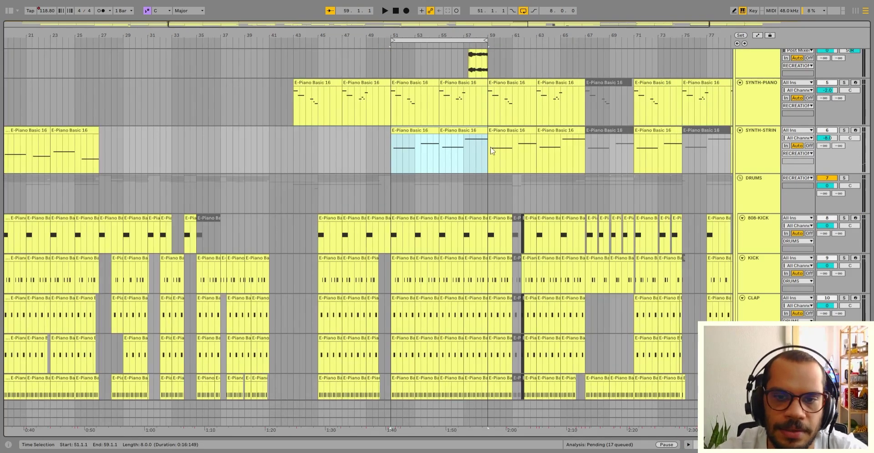
scroll(490, 172, down, 4)
scroll(478, 171, down, 5)
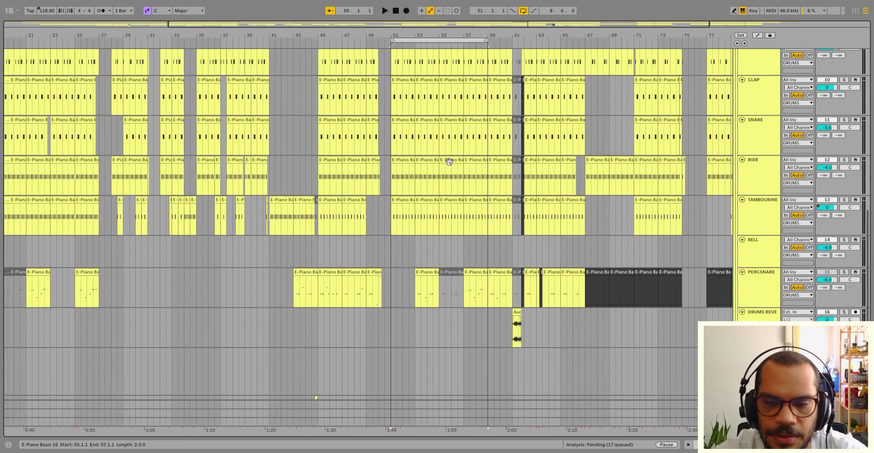
scroll(453, 166, up, 6)
scroll(452, 166, up, 10)
key(space)
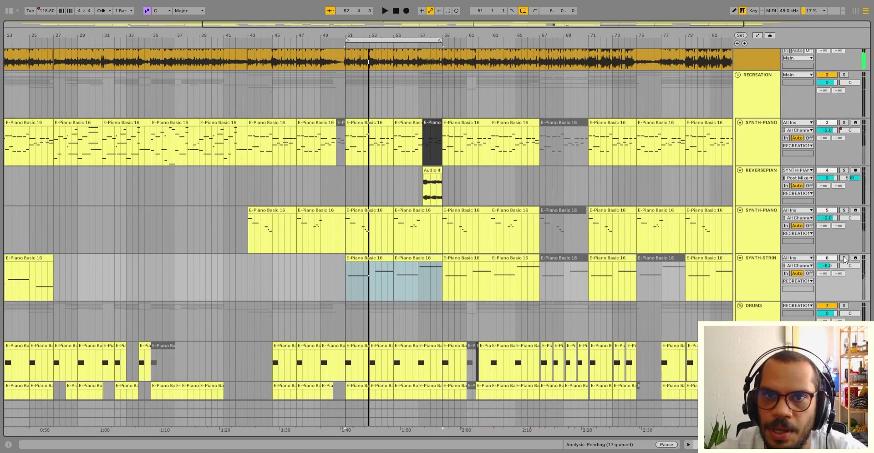
Play the looped section from bar 51 while toggling solo on the SYNTH-STRIN track, switch the loop off and stop playback
key(space)
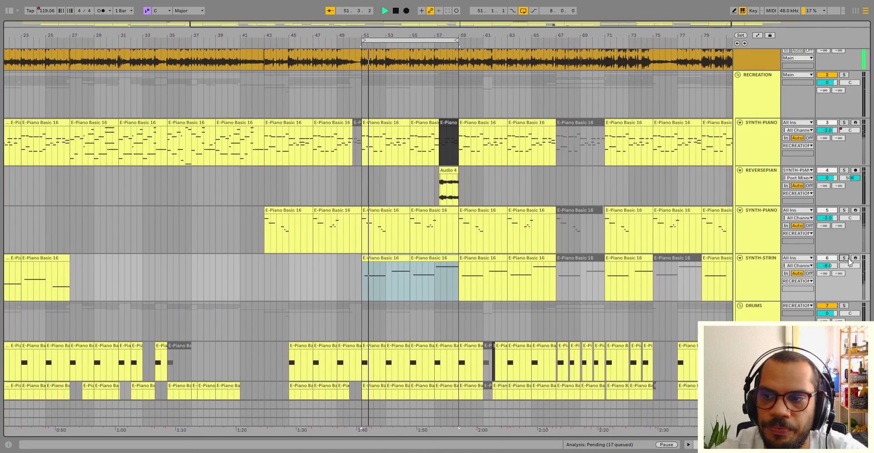
click(848, 260)
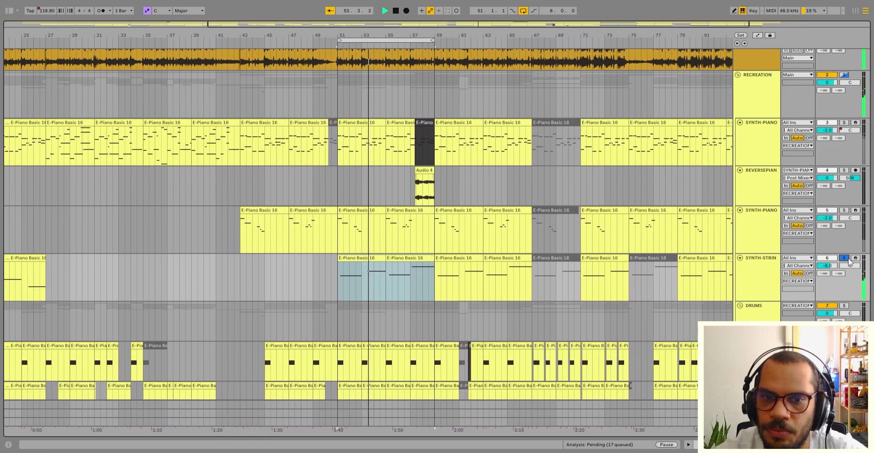
click(847, 259)
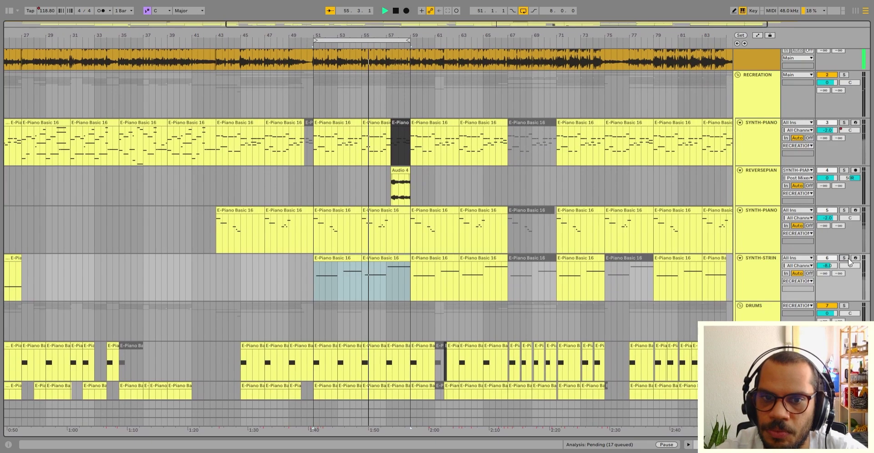
click(848, 260)
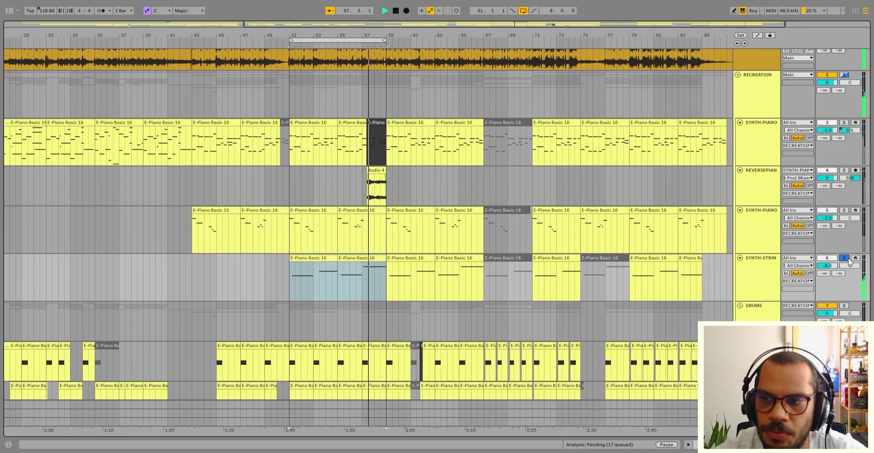
click(848, 259)
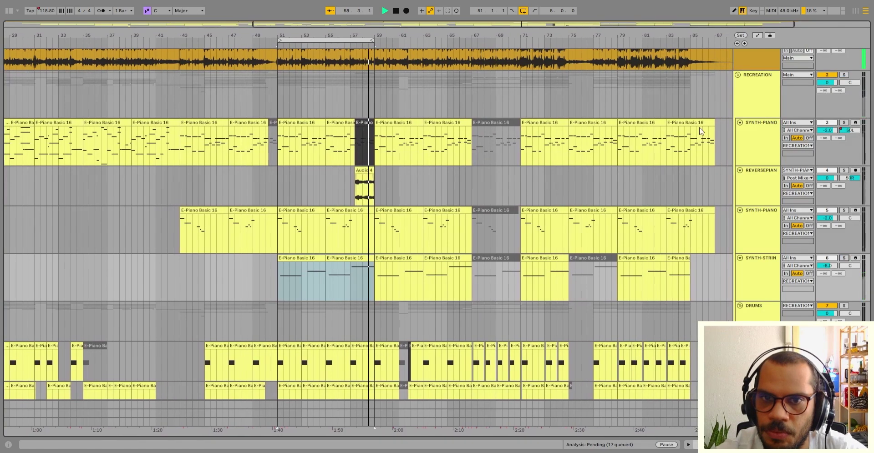
click(523, 10)
key(space)
Look over the drum tracks and inspect the Audio 4 clip on REVERSEPIAN and the deactivated SYNTH-PIANO clip at bar 57
scroll(308, 193, down, 10)
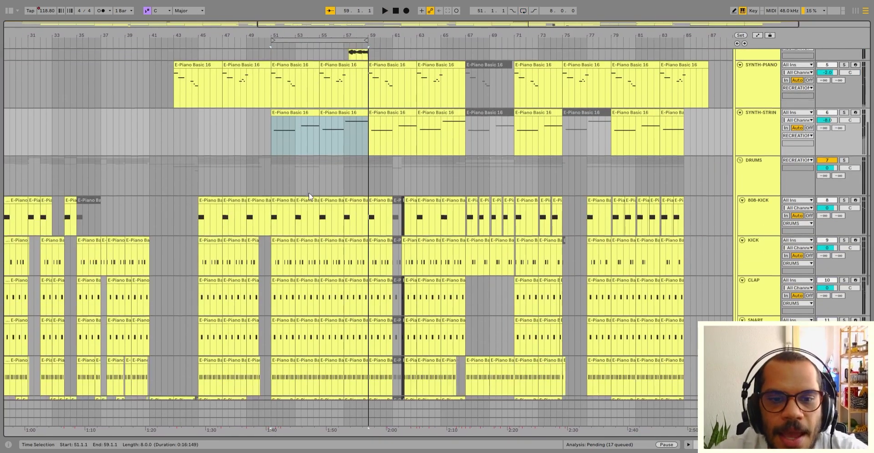
scroll(309, 195, down, 8)
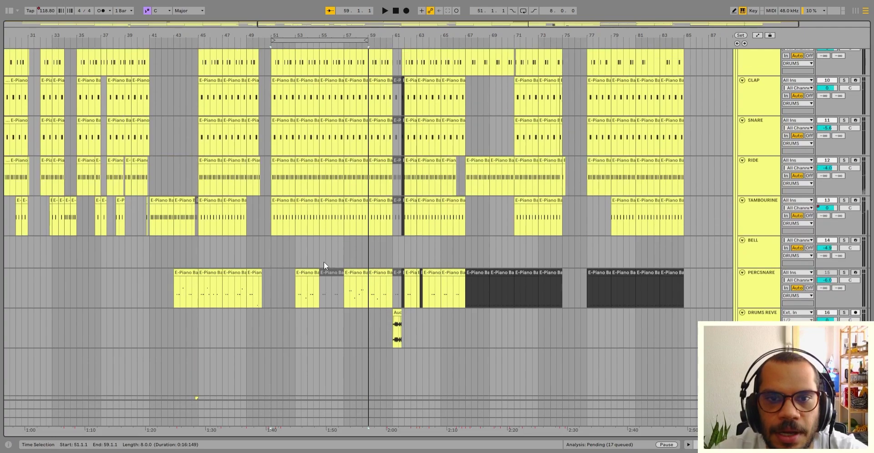
scroll(324, 262, up, 5)
scroll(359, 144, up, 5)
click(362, 144)
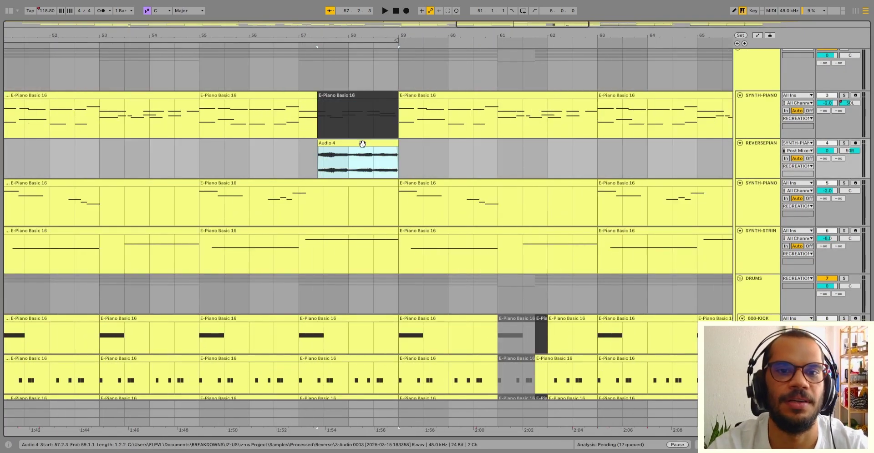
scroll(362, 144, down, 3)
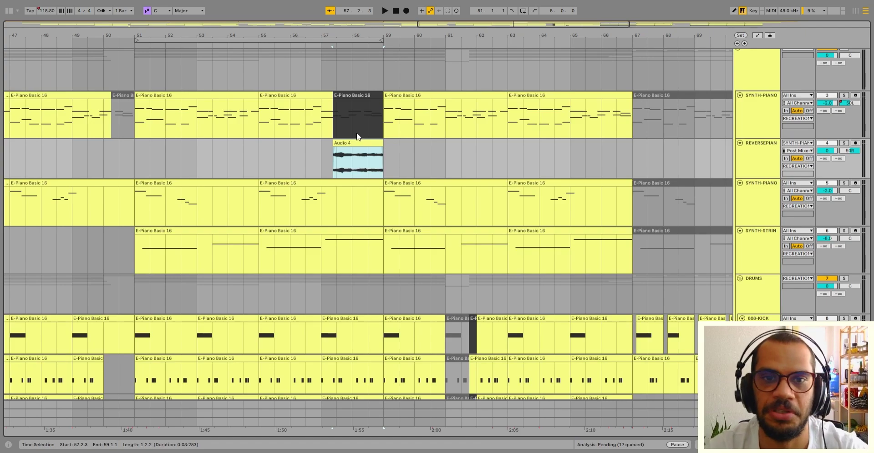
click(356, 133)
scroll(432, 153, up, 2)
scroll(433, 154, up, 1)
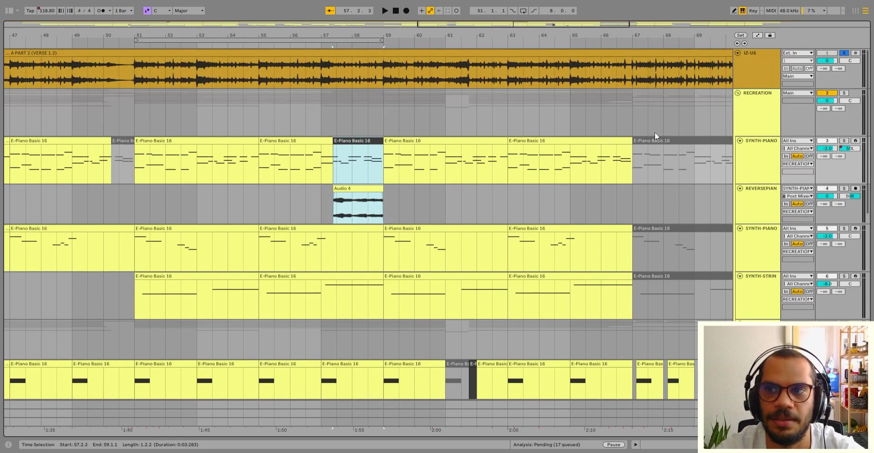
Listen to the IZ-US reference up to bar 59, then again from the deactivated SYNTH-PIANO clip at bar 57
click(250, 47)
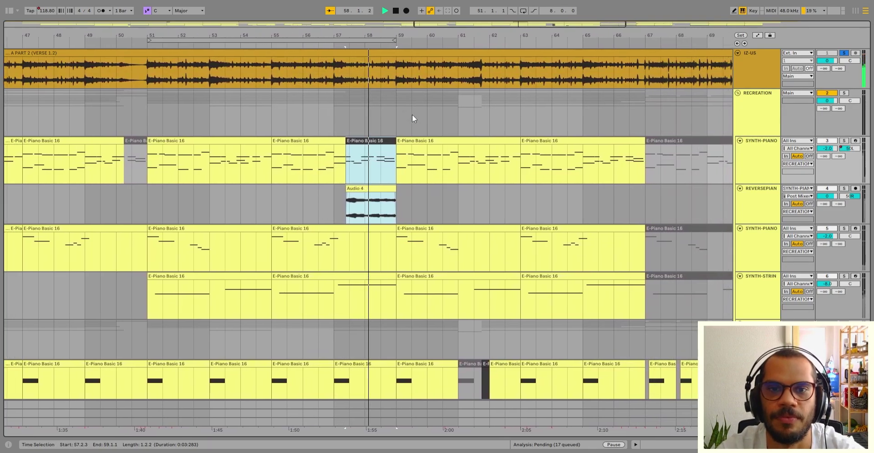
key(space)
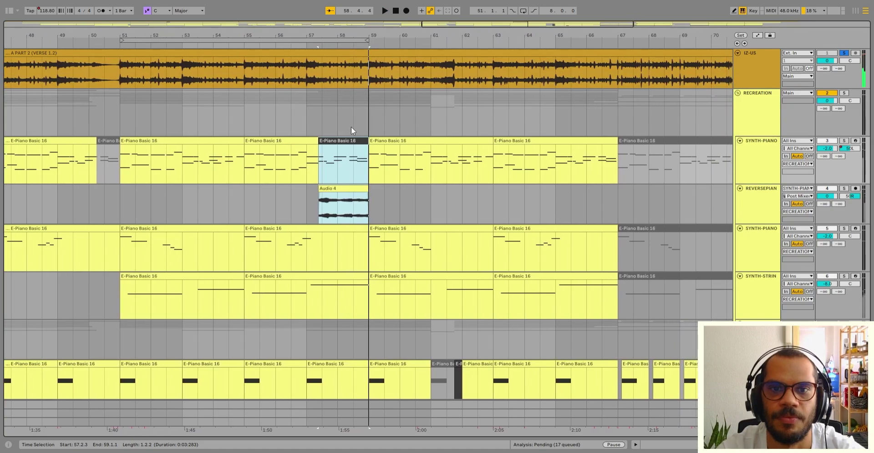
key(minus)
key(minus)
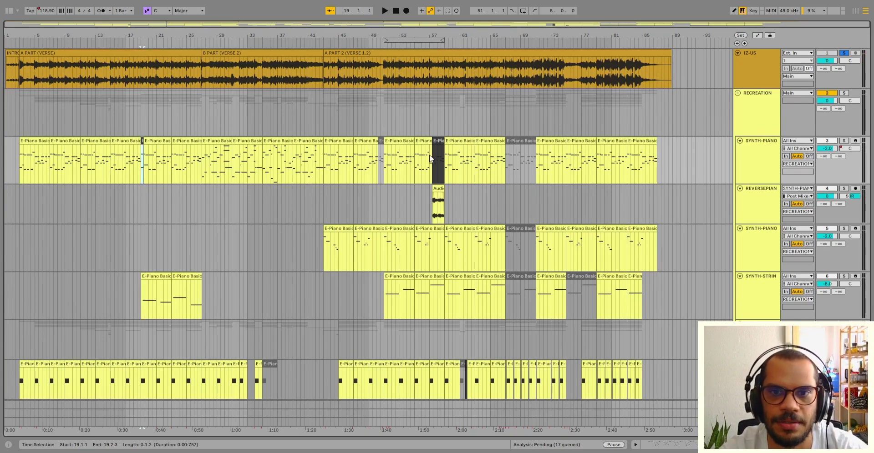
key(plus)
key(plus)
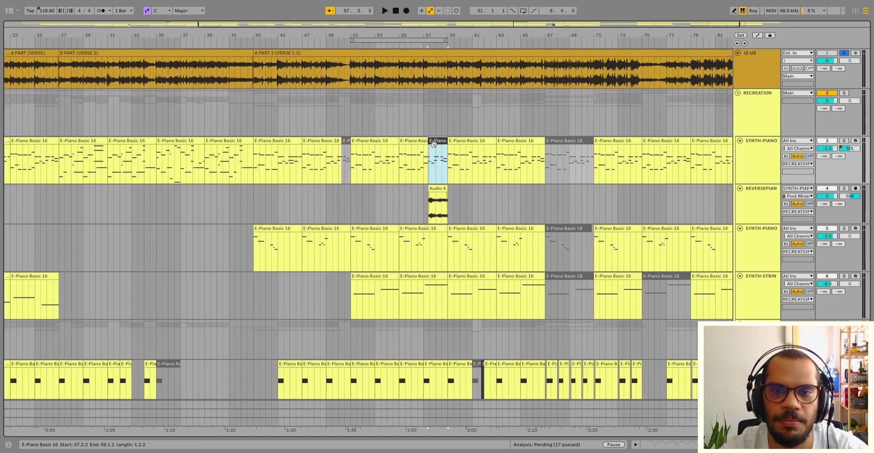
key(space)
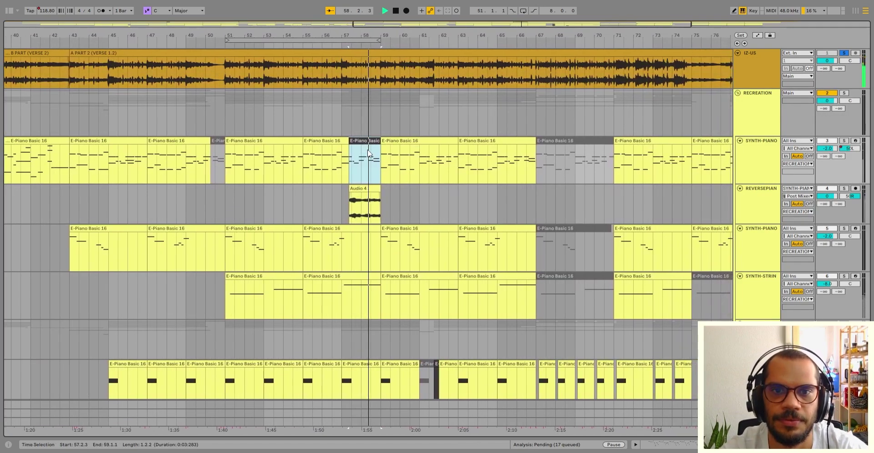
key(space)
Place the insert mark at 56.3.1 on SYNTH-PIANO track 3, reselect the deactivated clip at bar 57 and play from it
key(minus)
key(minus)
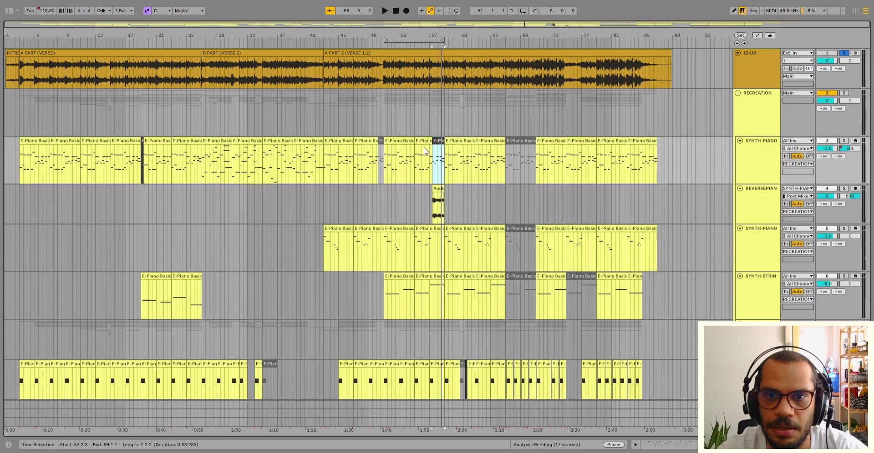
click(428, 153)
key(space)
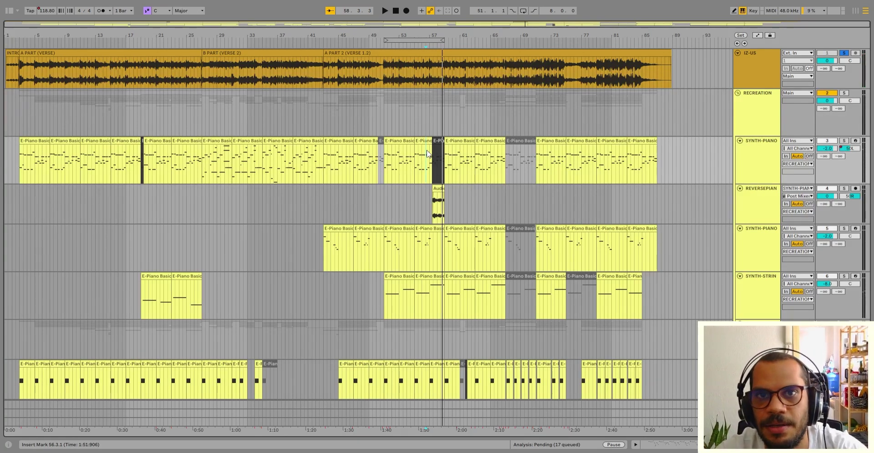
scroll(427, 154, up, 5)
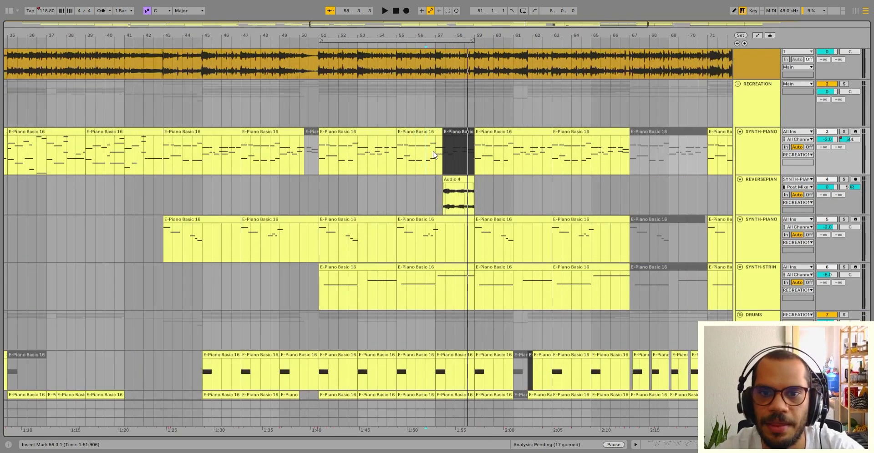
click(455, 147)
key(space)
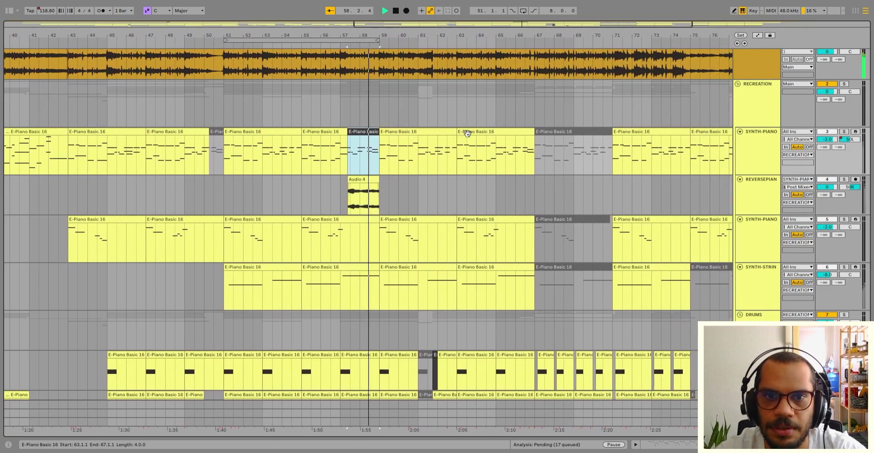
key(space)
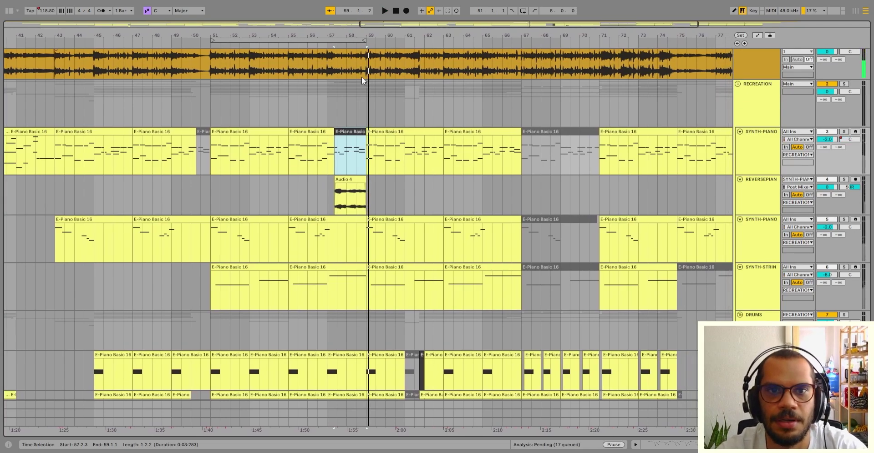
Select bars 57 to 59 across SYNTH-PIANO track 3 and REVERSEPIAN, loop that range and start playback
drag(327, 155, 367, 206)
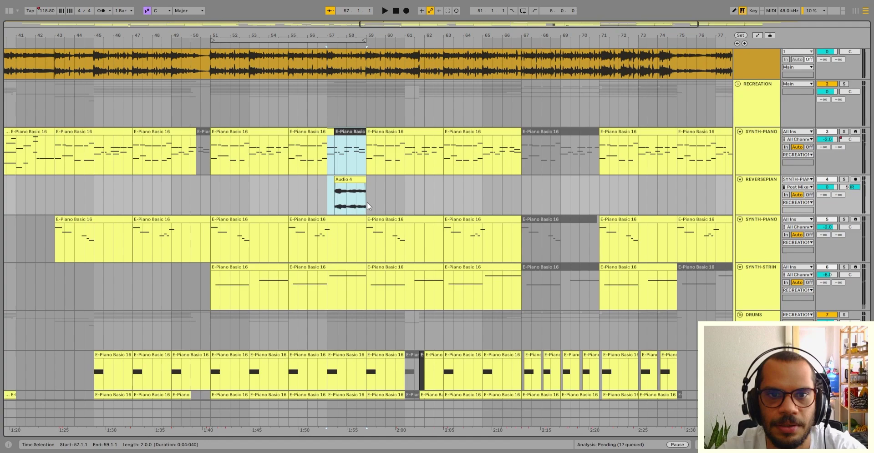
key(ctrl+l)
click(323, 45)
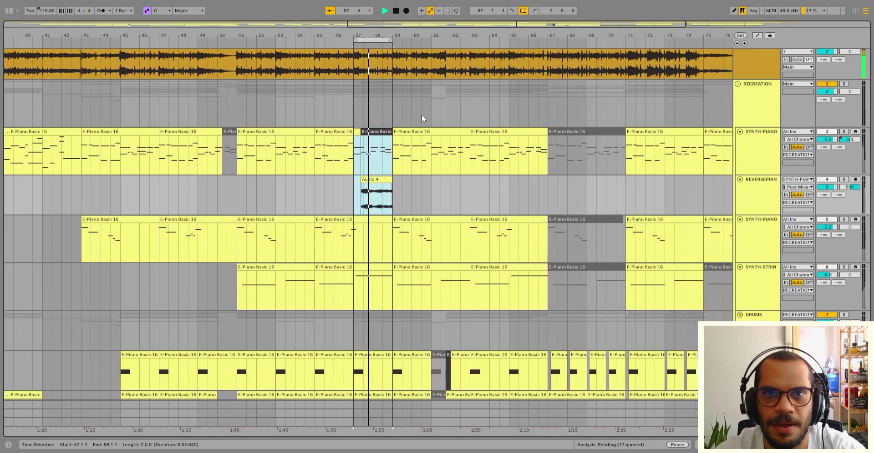
Set the loop to the length of the Audio 4 clip on REVERSEPIAN, listen to it repeatedly and stop playback
click(351, 180)
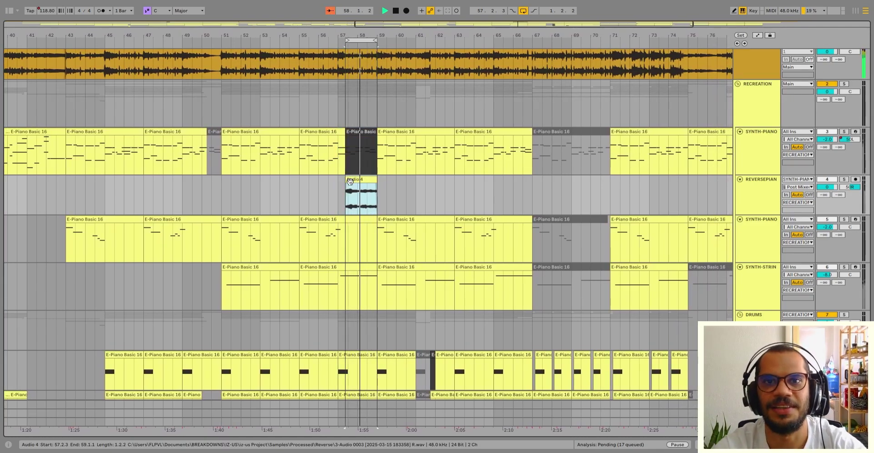
key(space)
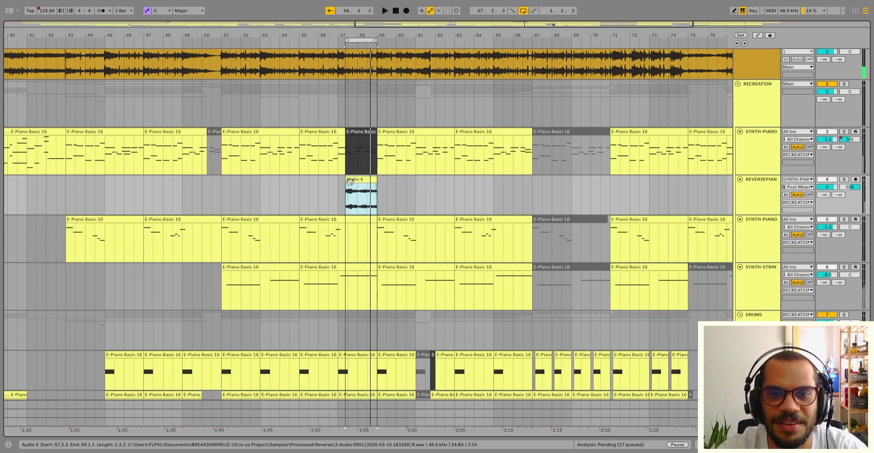
key(space)
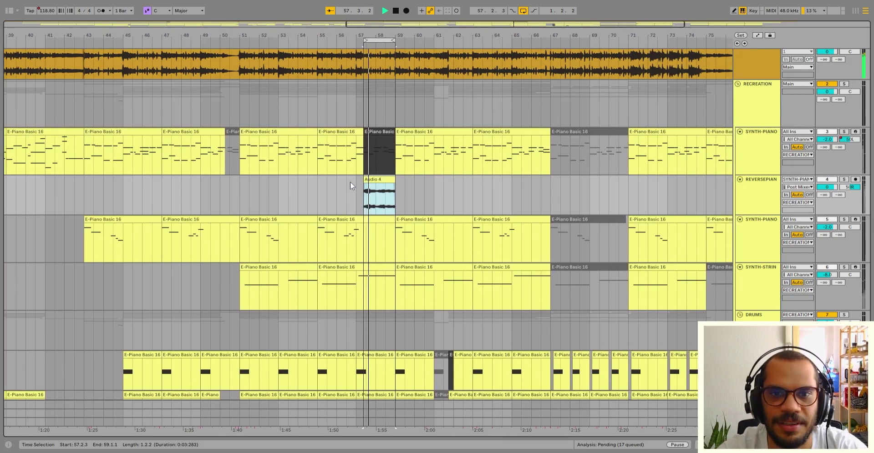
click(350, 181)
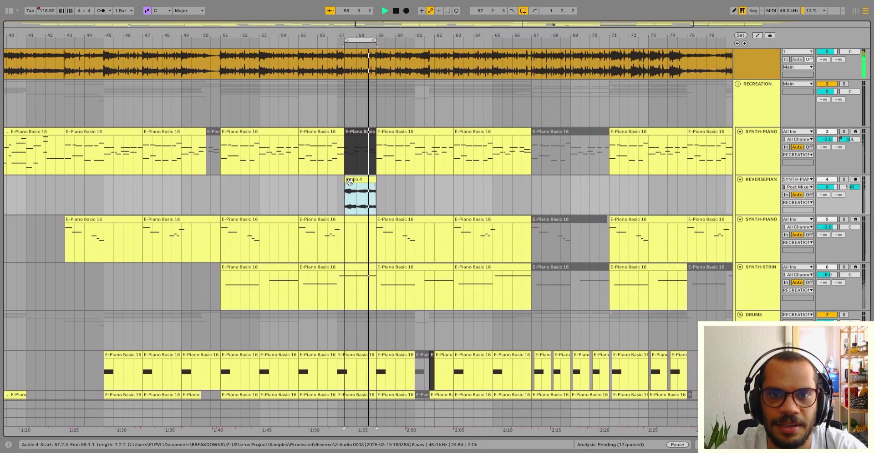
key(space)
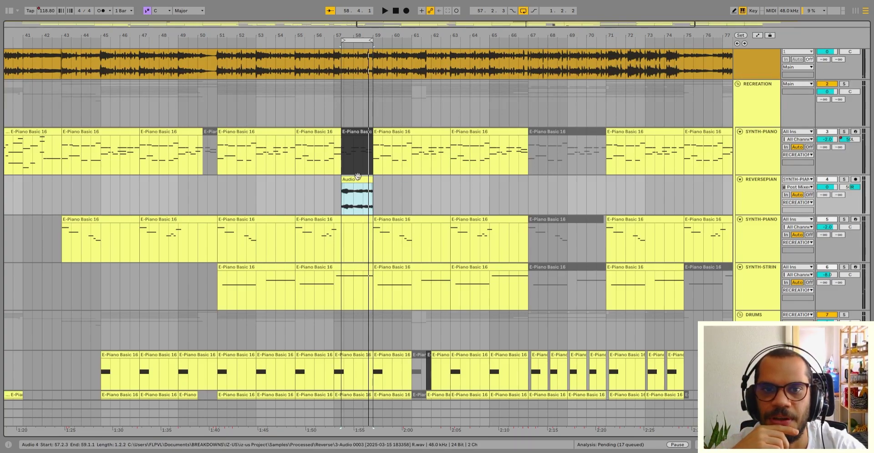
Compare the deactivated SYNTH-PIANO clip at bar 57 with the Audio 4 clip, select both and play that passage
click(354, 132)
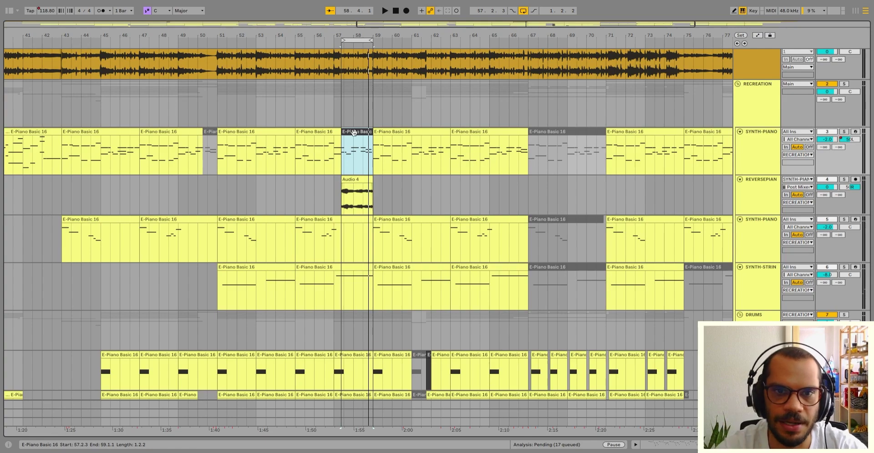
shift+click(344, 178)
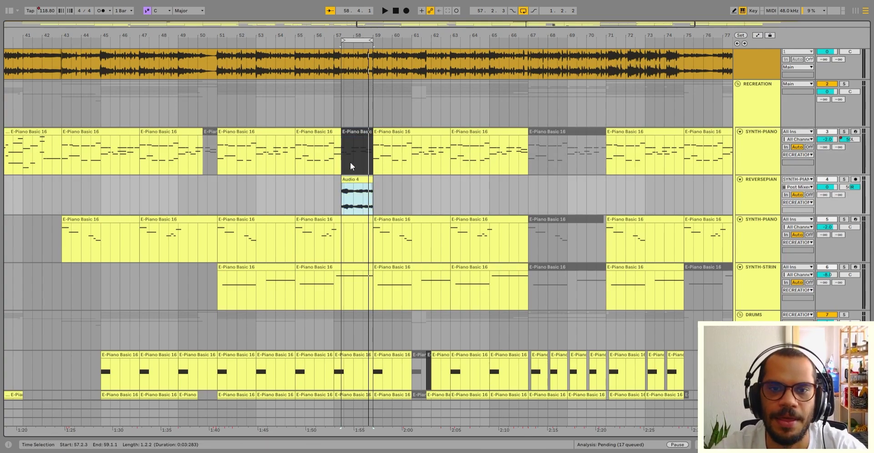
click(354, 133)
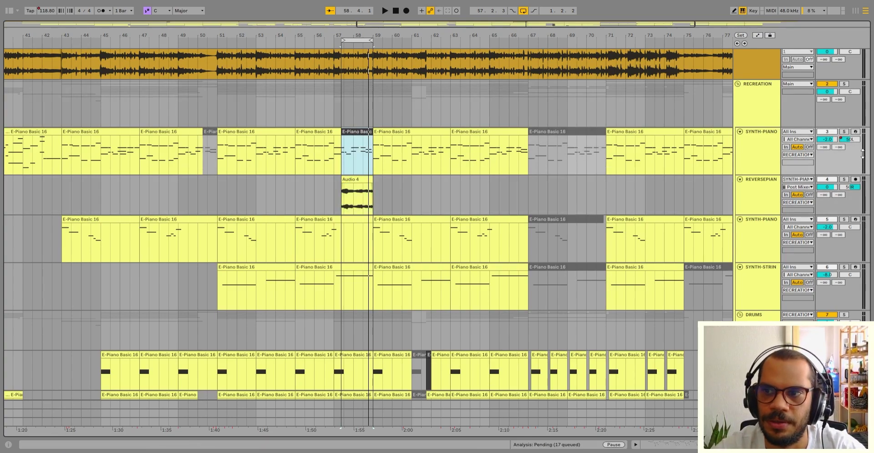
click(844, 196)
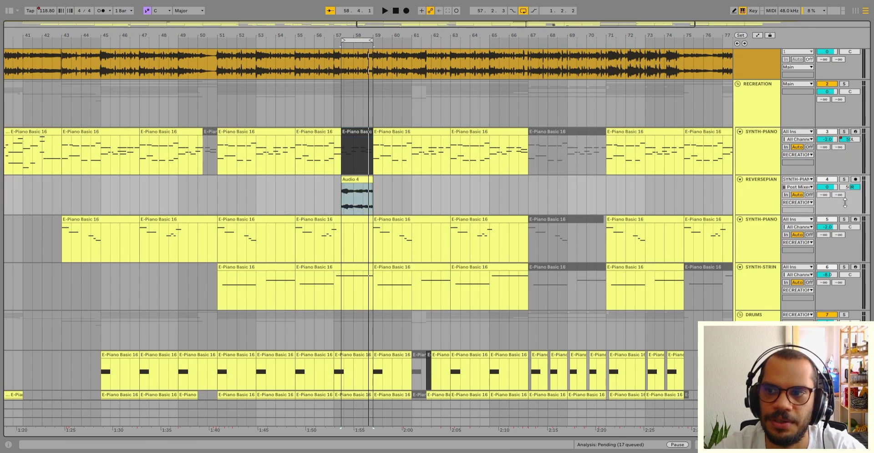
click(360, 144)
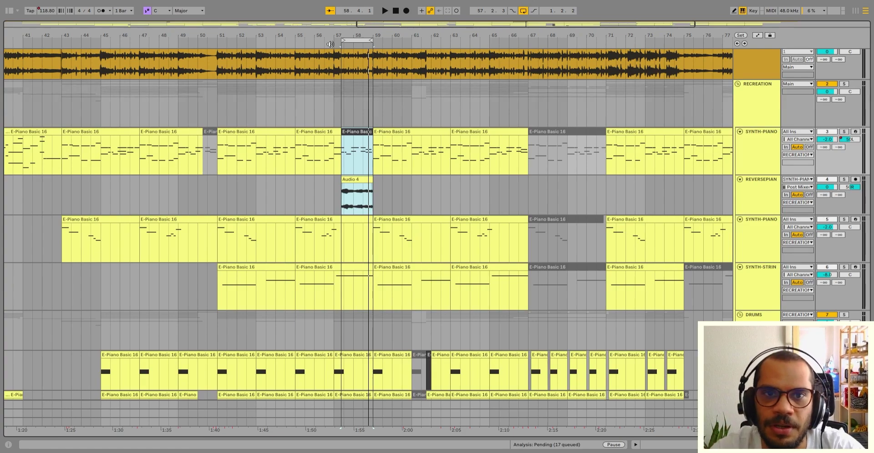
click(330, 44)
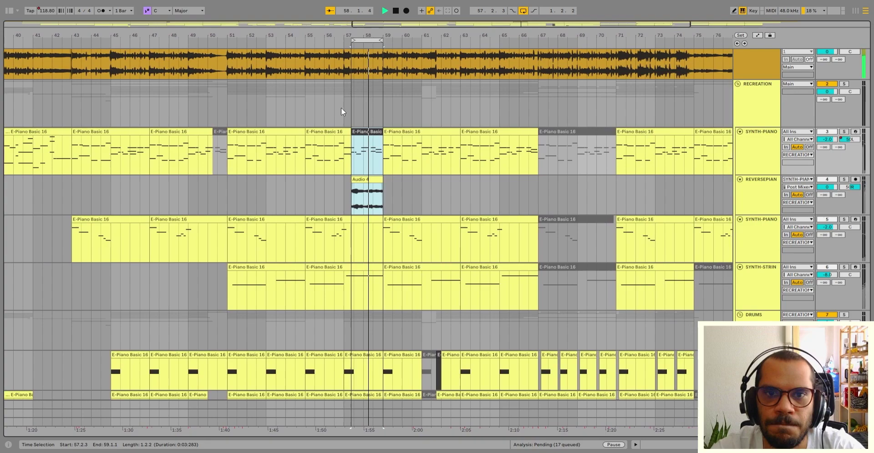
key(space)
Play the arrangement from about bar 18 through the start of bar 19 and stop playback
key(minus)
key(minus)
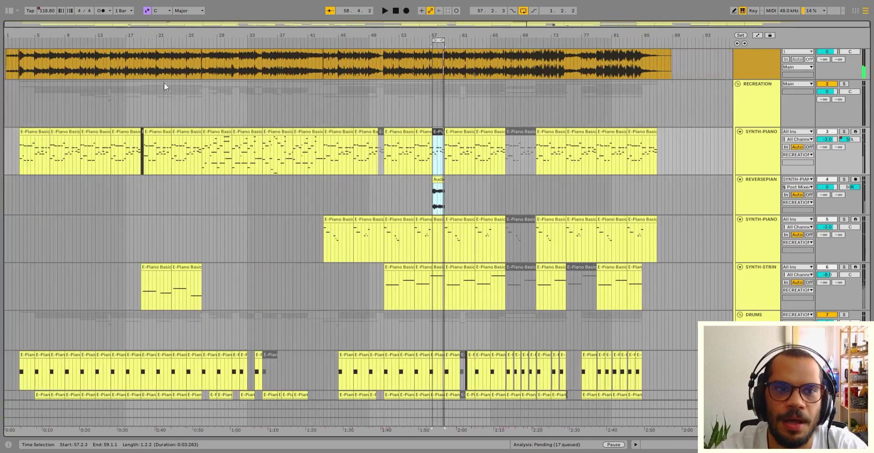
click(139, 46)
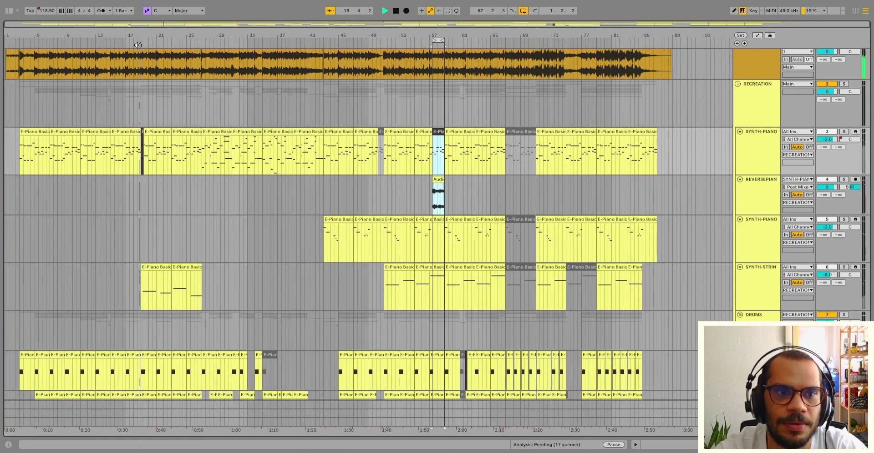
key(space)
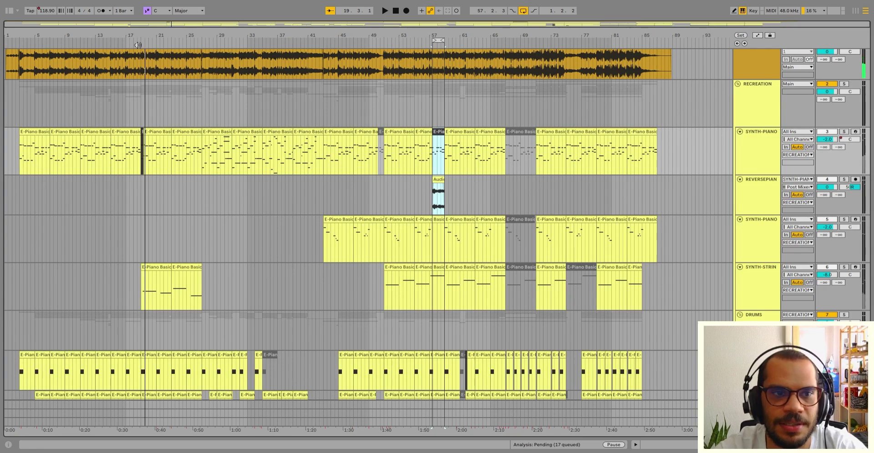
Inspect the notes of the short SYNTH-PIANO track 3 clip at bar 19 and return to the full arrangement
click(140, 153)
key(plus)
key(plus)
key(plus)
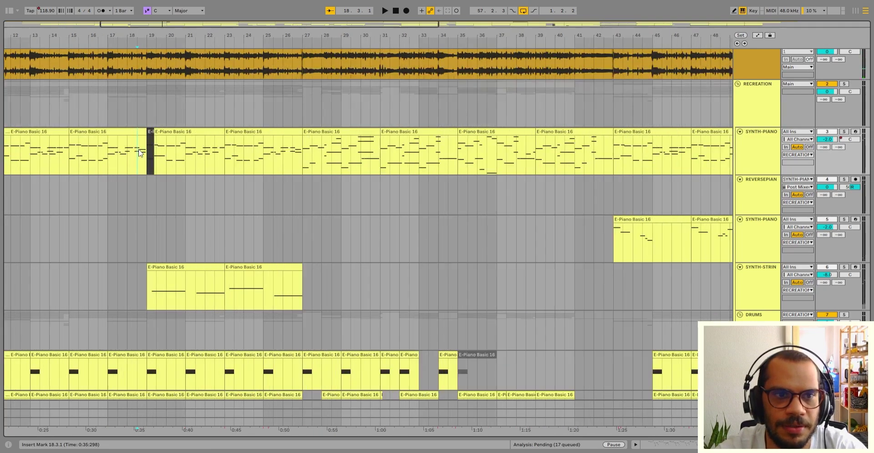
click(200, 141)
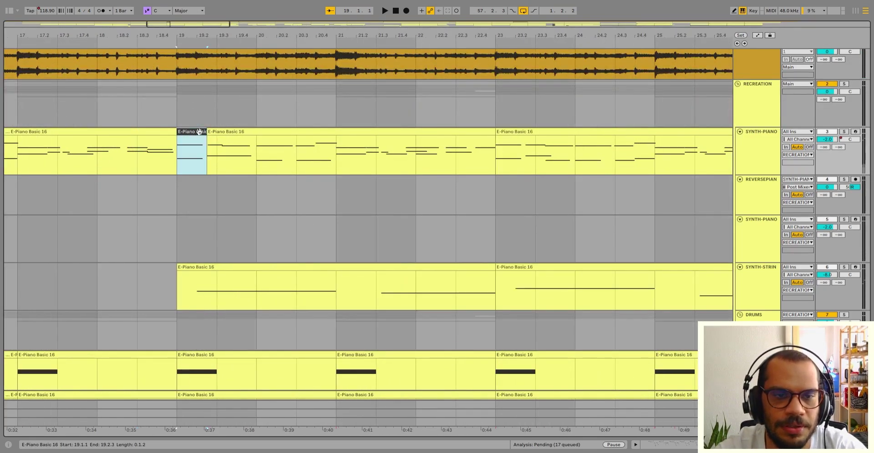
double_click(199, 141)
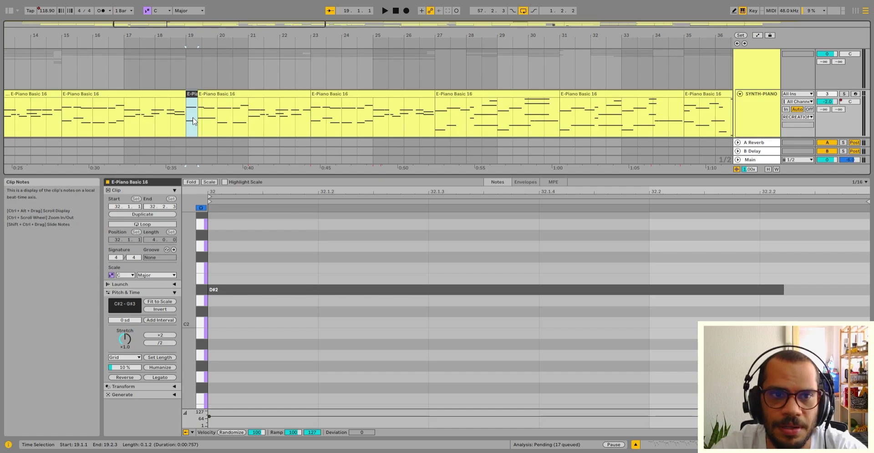
key(ctrl+alt+l)
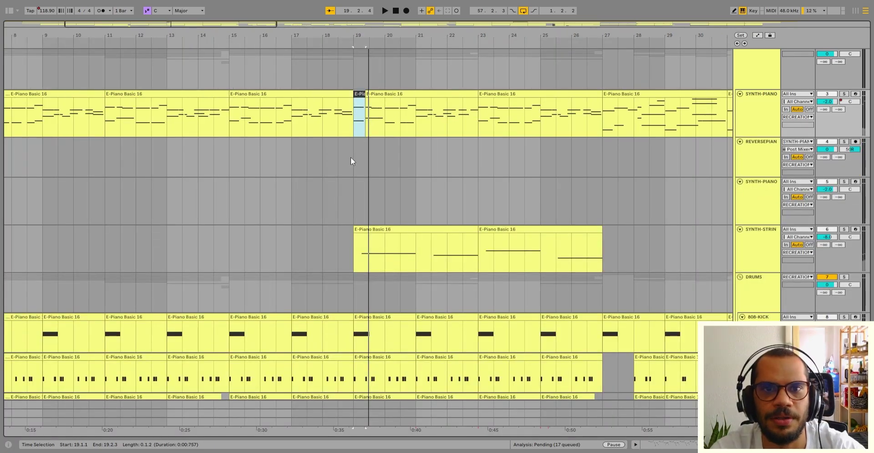
Select the Audio 4 clip on REVERSEPIAN at bar 57 and play it
scroll(351, 157, left, 1)
key(minus)
key(minus)
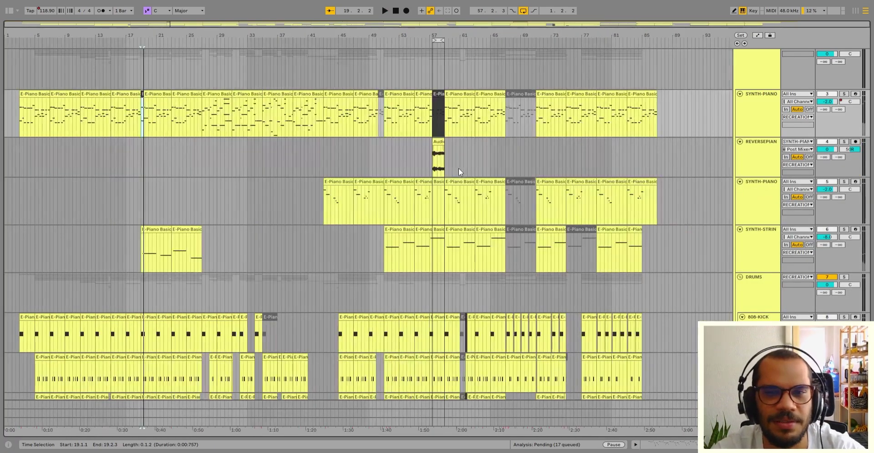
click(438, 143)
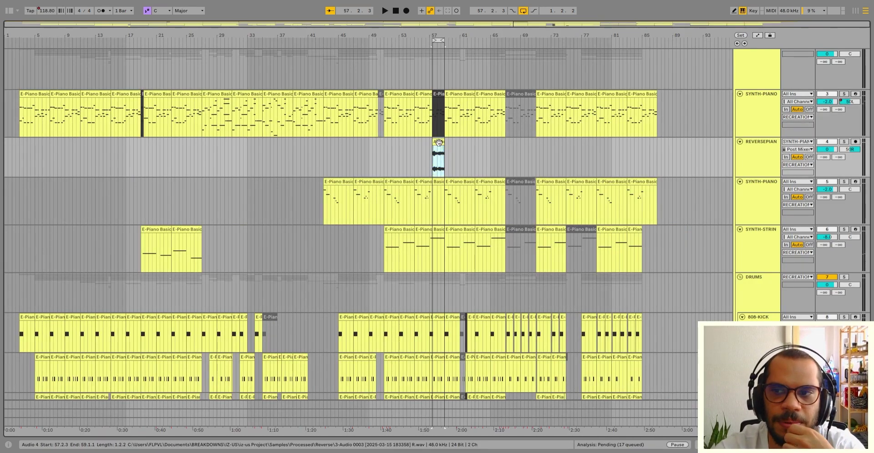
key(space)
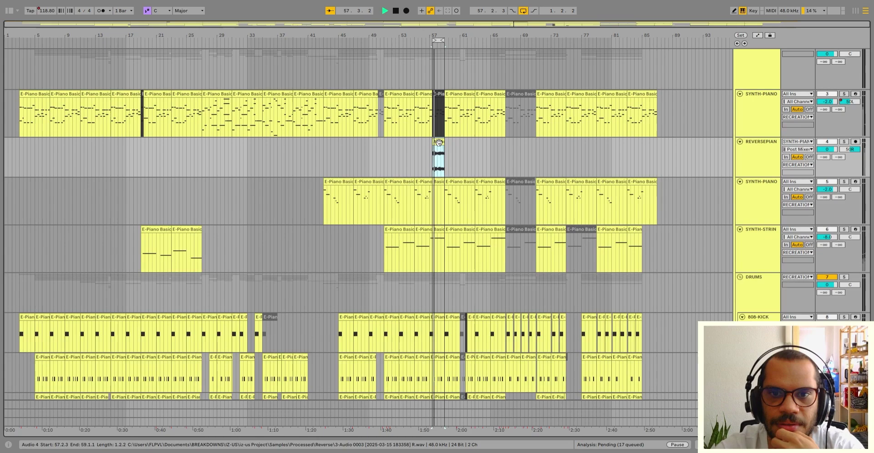
Turn looping off, play the soloed RECREATION group from just before bar 56 past the reversed piano and stop
scroll(455, 144, up, 2)
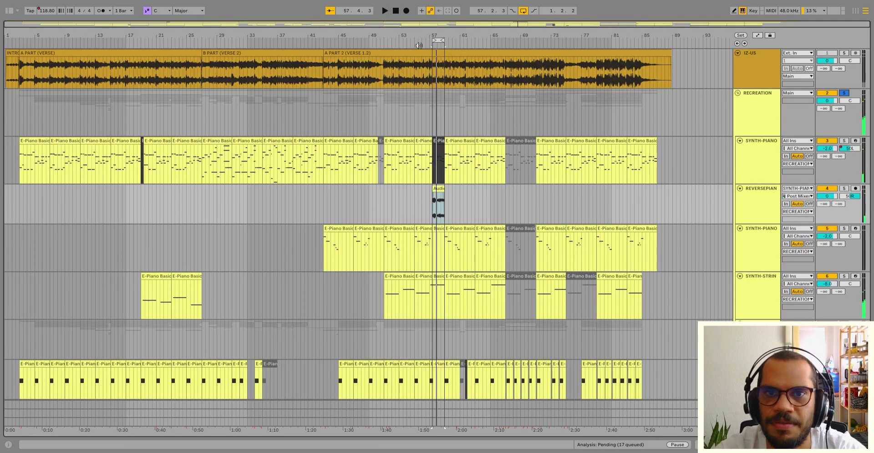
click(420, 43)
click(526, 12)
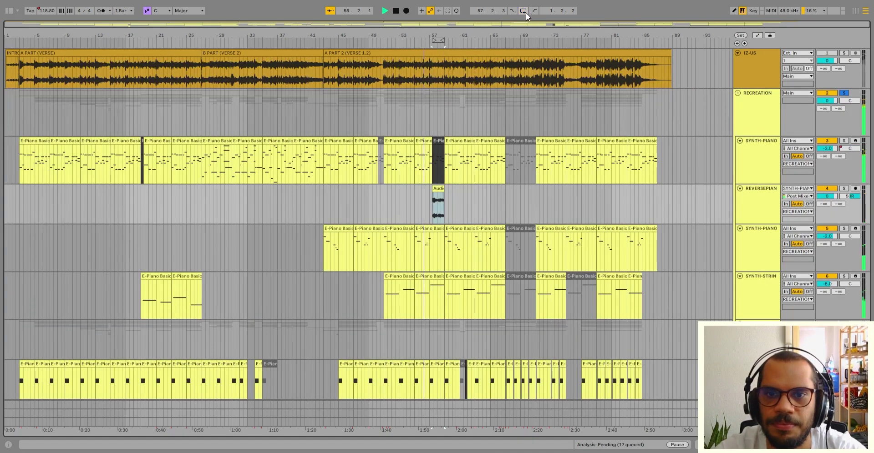
scroll(471, 61, down, 1)
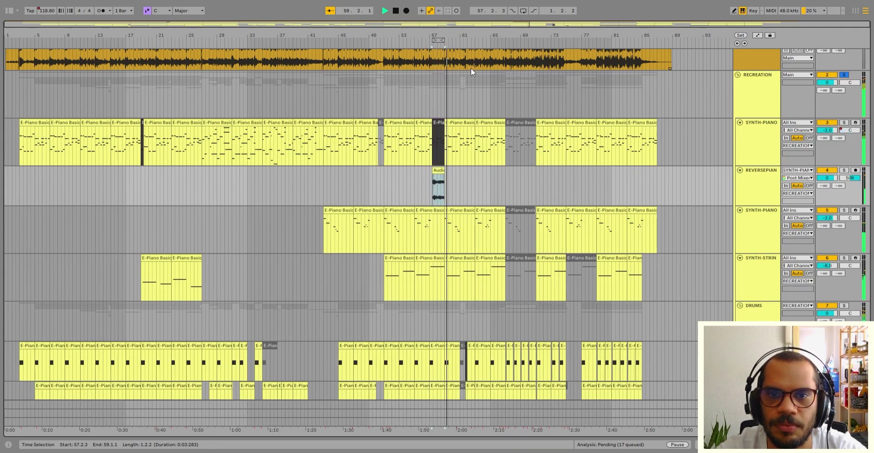
key(space)
Replay the passage from about bar 56 and switch the solo from RECREATION to IZ-US to compare them
scroll(455, 107, down, 5)
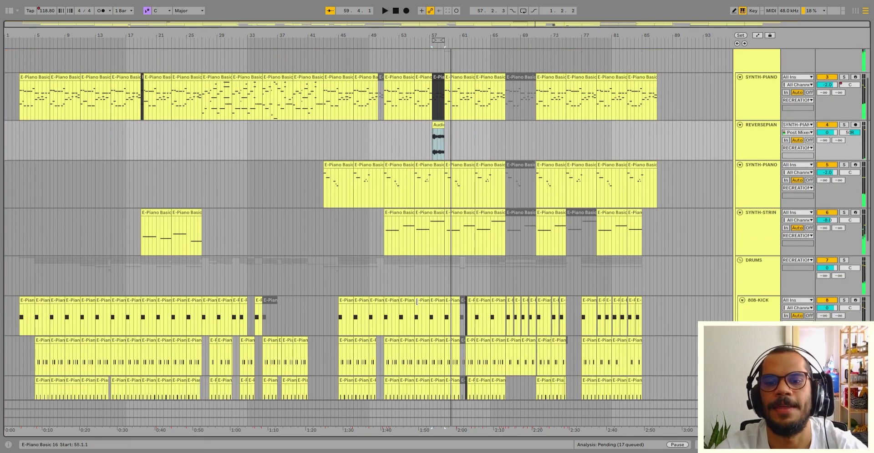
scroll(695, 161, up, 6)
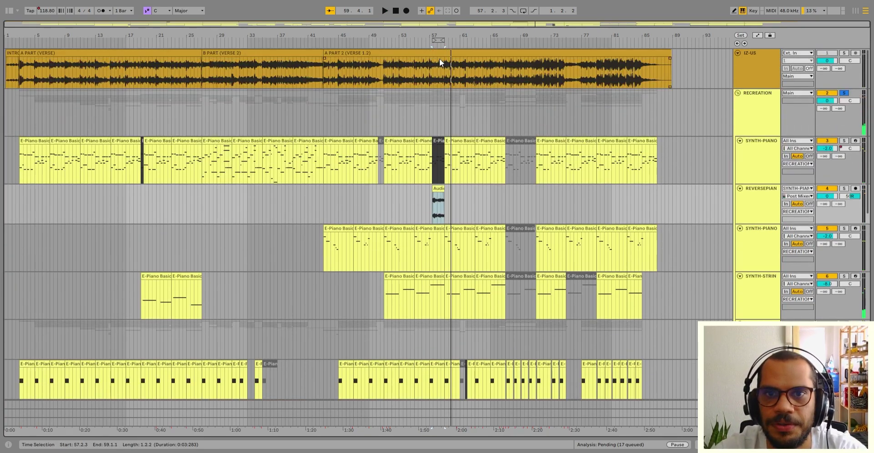
click(424, 44)
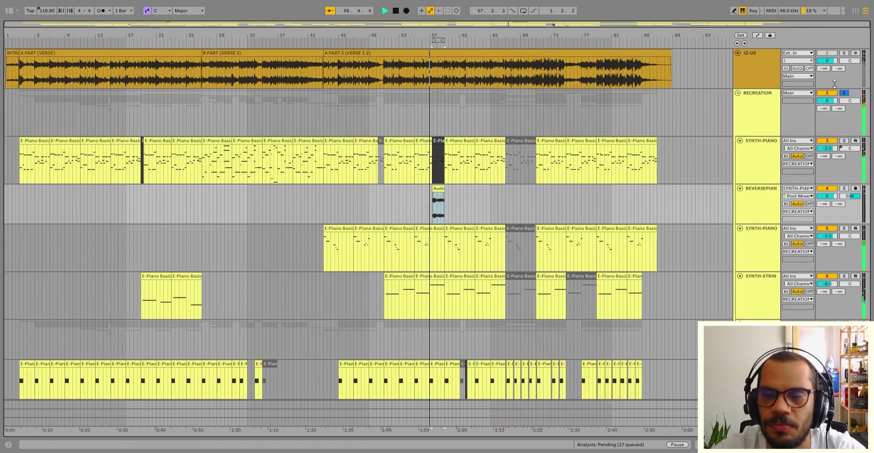
click(843, 93)
click(843, 93)
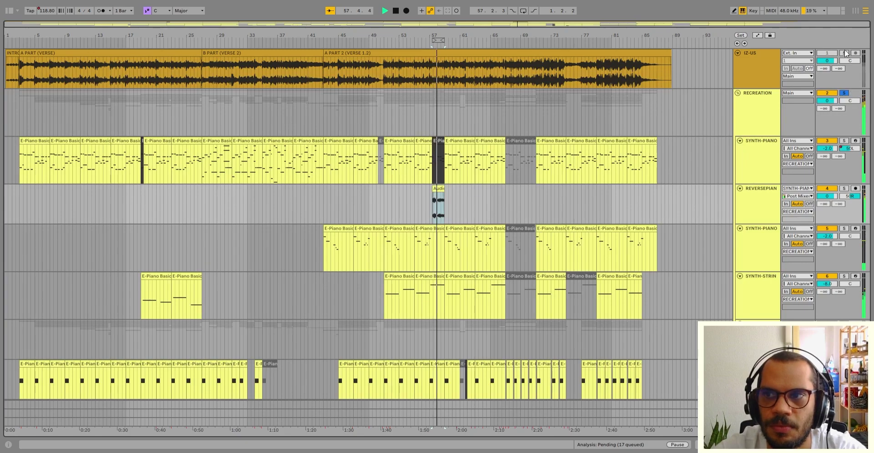
click(843, 53)
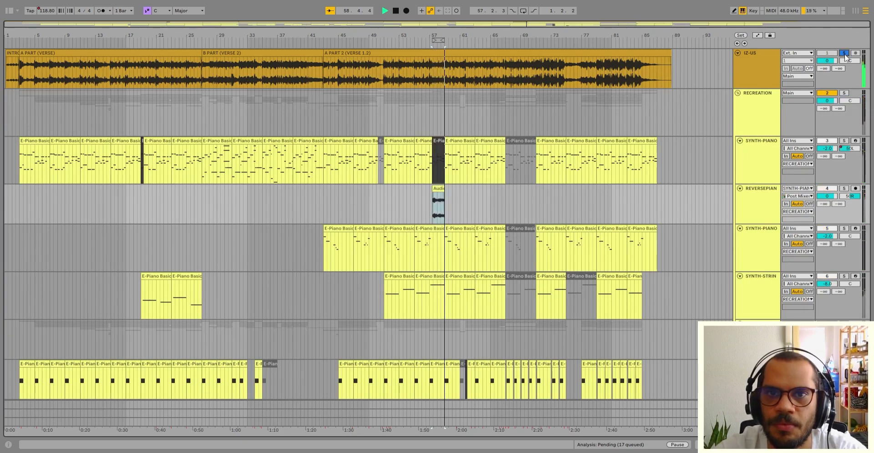
scroll(577, 123, down, 3)
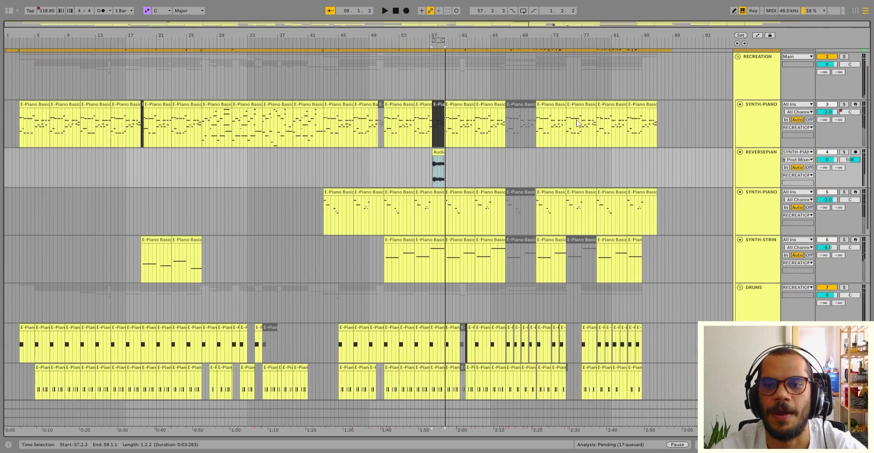
Select the two SYNTH-PIANO track 3 clips spanning bars 59 to 67 and loop that range
click(471, 101)
shift+click(485, 102)
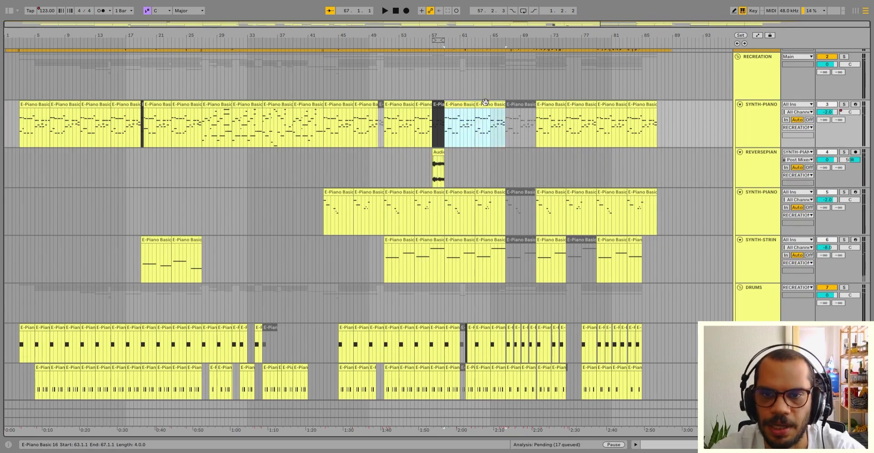
key(ctrl+l)
key(z)
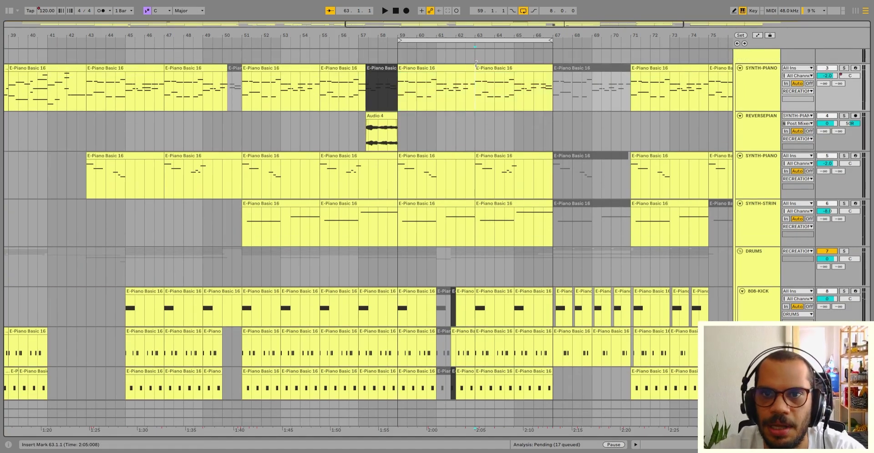
scroll(443, 84, down, 1)
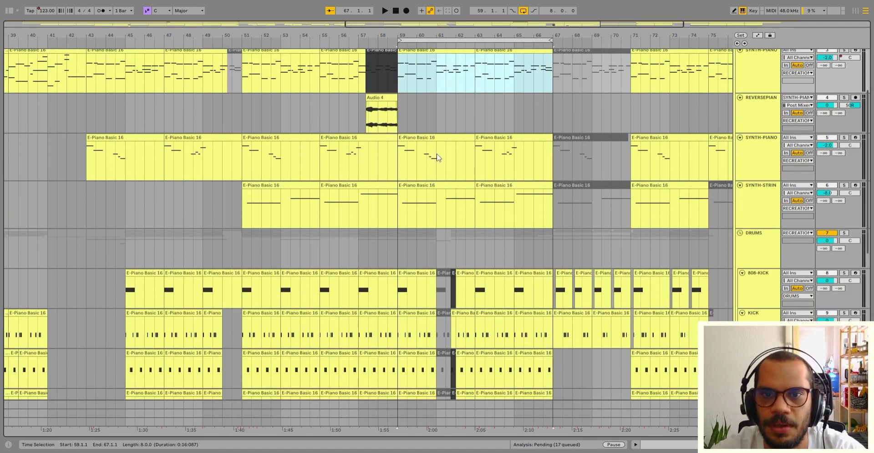
Highlight the bar 59 to 67 clips on SYNTH-PIANO track 5 and on SYNTH-STRIN
click(432, 138)
shift+click(494, 139)
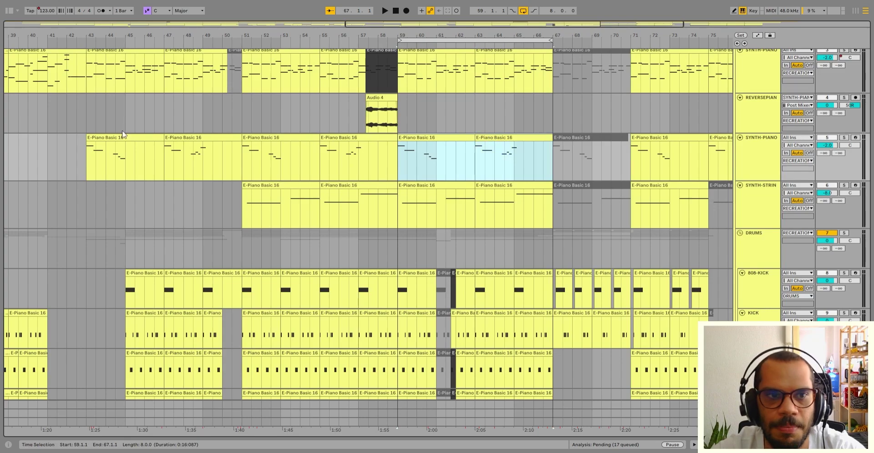
scroll(182, 146, down, 1)
click(449, 168)
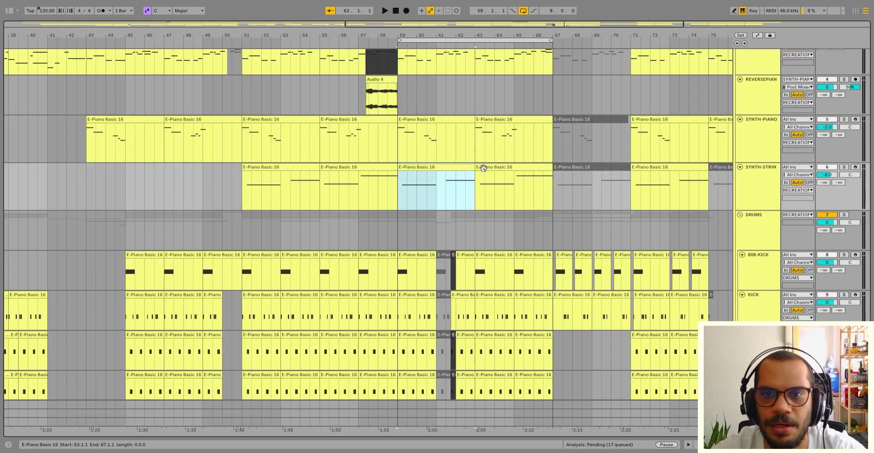
click(484, 168)
Select the 808-KICK clip at bar 59 and review the drum tracks from KICK to PERCSNARE in that section
scroll(443, 200, down, 2)
scroll(408, 214, down, 2)
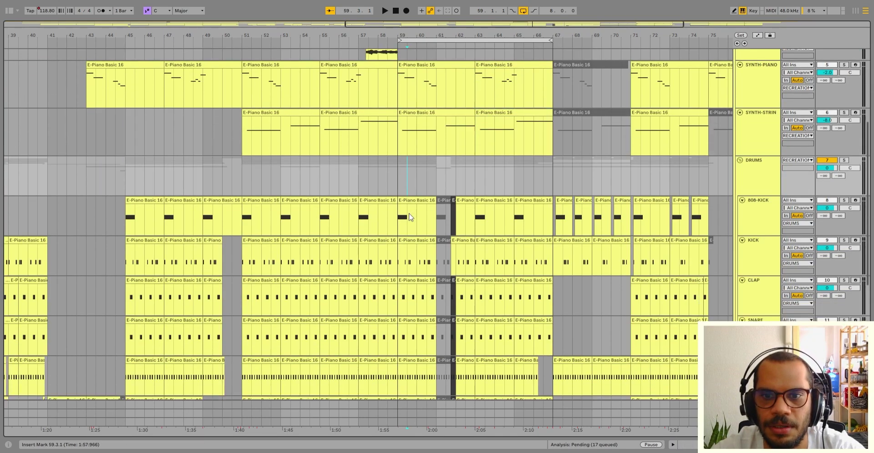
click(421, 207)
scroll(422, 200, down, 3)
scroll(423, 194, down, 5)
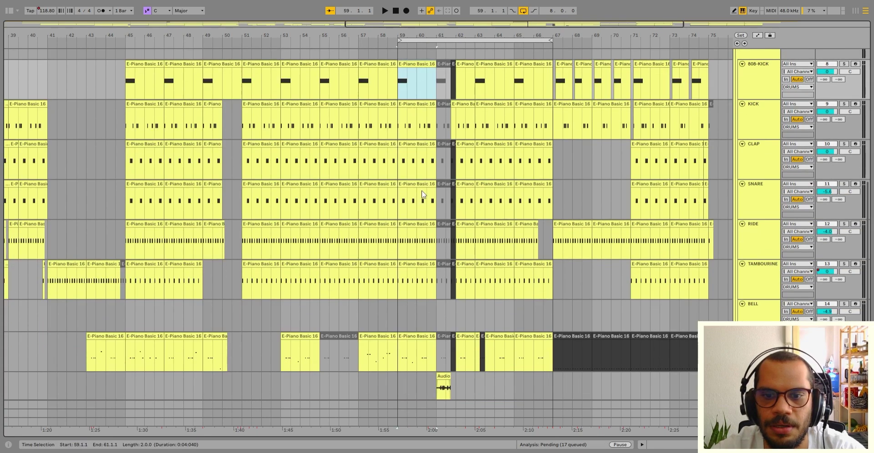
scroll(425, 193, up, 6)
scroll(424, 191, up, 4)
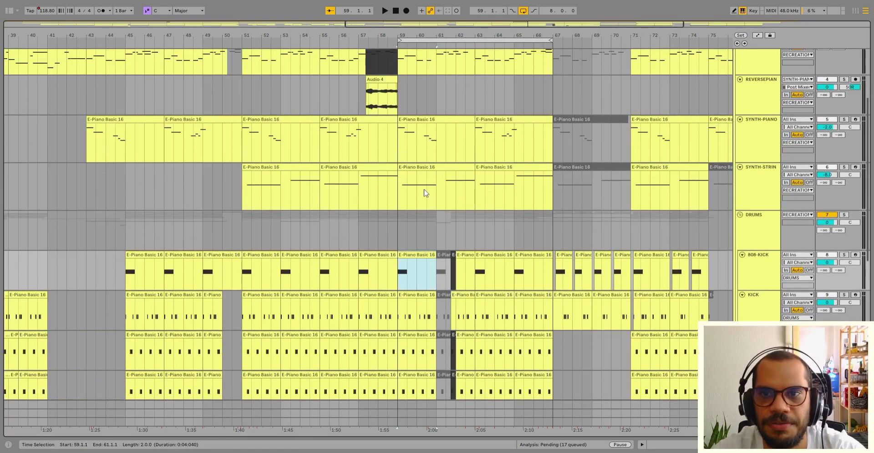
scroll(426, 195, down, 5)
scroll(429, 197, down, 3)
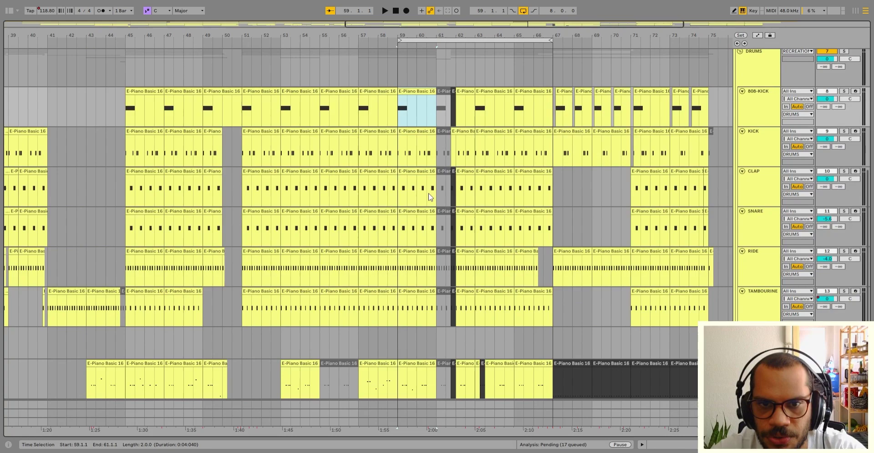
scroll(529, 201, up, 2)
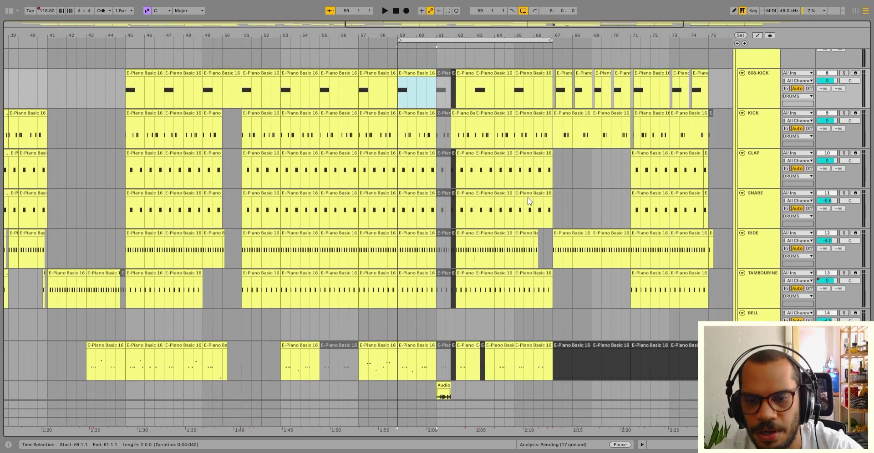
Play the drum section from bar 59 to bar 62 and stop playback
key(plus)
key(space)
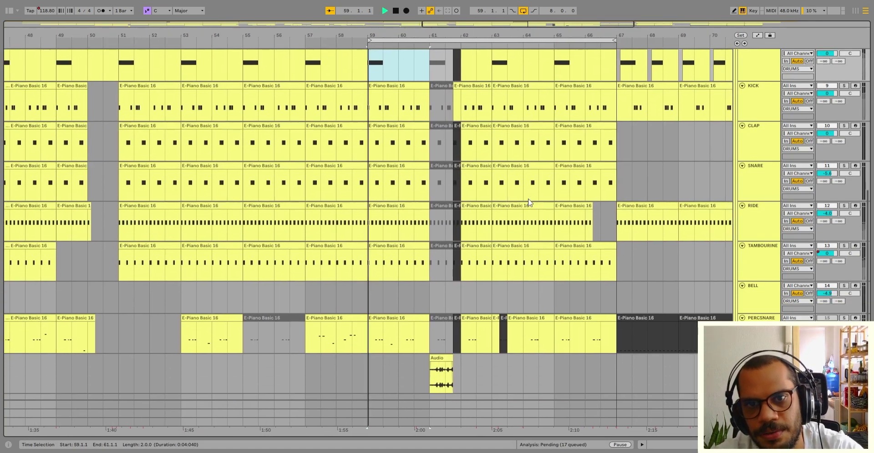
scroll(663, 174, up, 1)
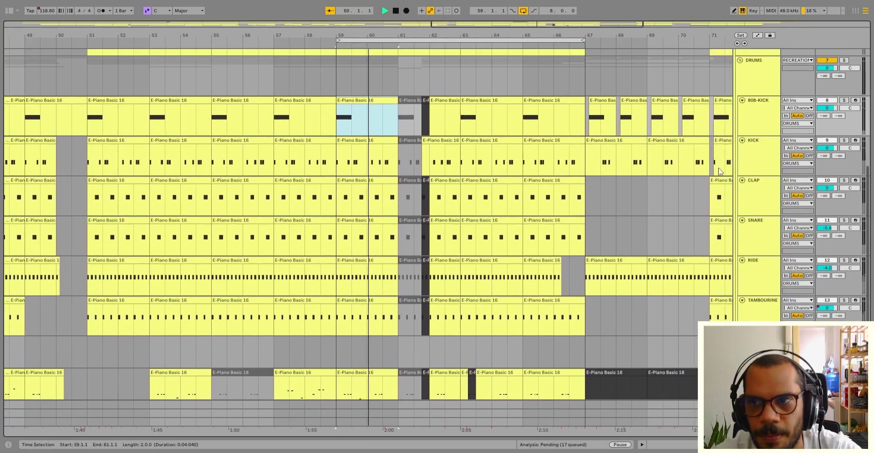
scroll(663, 177, down, 3)
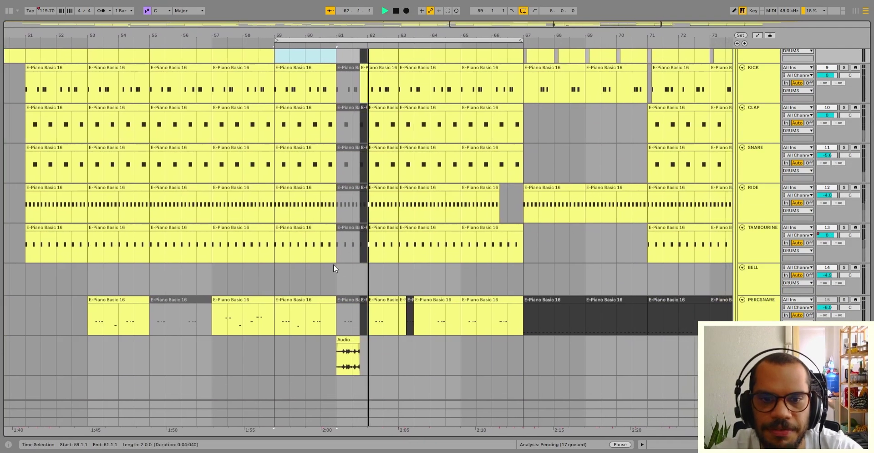
key(space)
Select the Audio clip on the DRUMS REVE track from 61.1.1 to 61.4.1, first trying a range up to bar 62
click(333, 268)
click(346, 348)
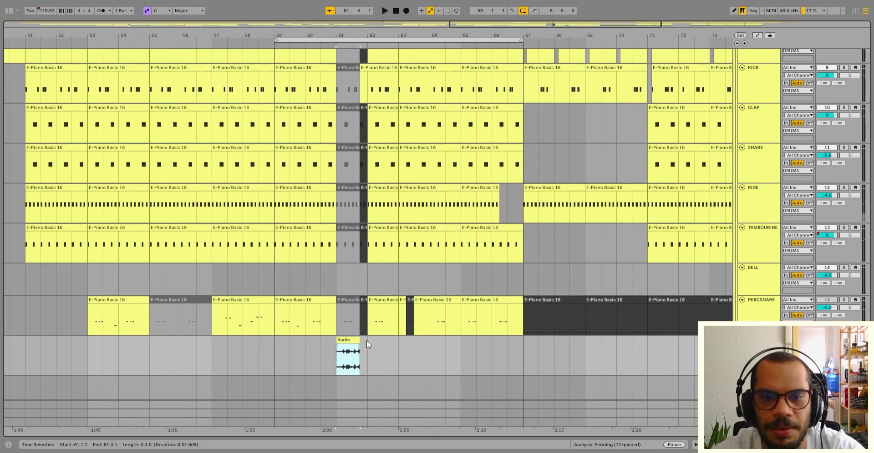
drag(366, 340, 367, 340)
scroll(367, 341, down, 2)
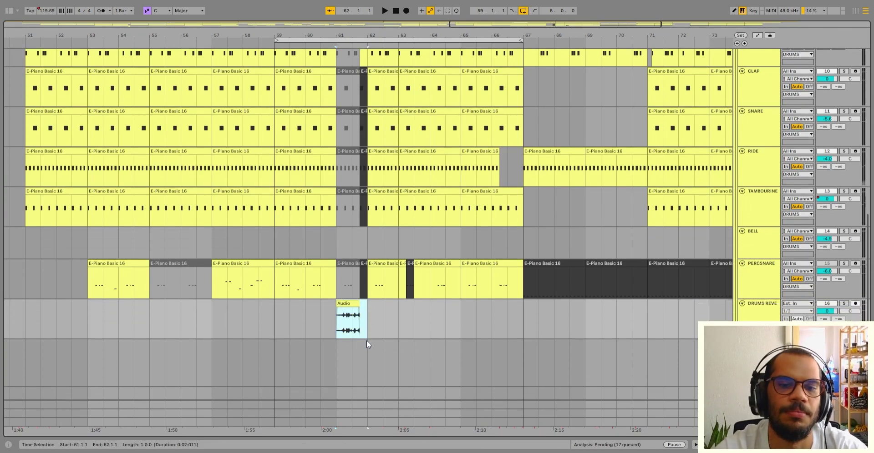
drag(364, 266, 360, 266)
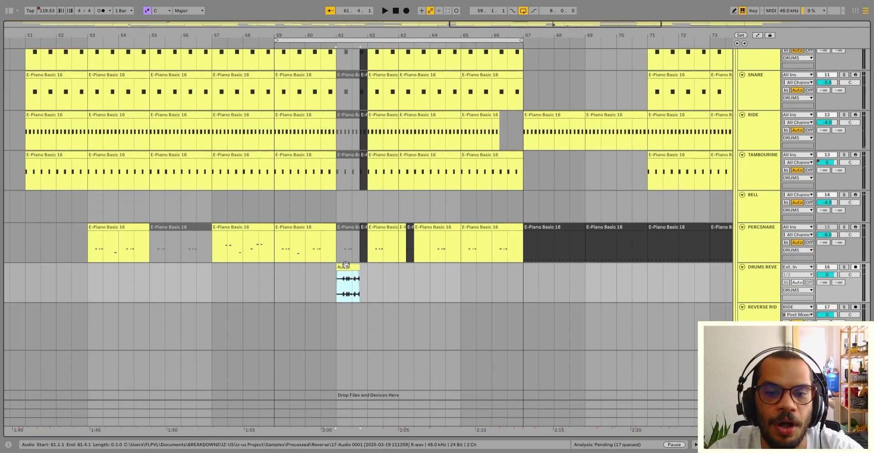
Play the arrangement from bar 60 through the reversed drums clip and stop playback around bar 62
click(308, 283)
key(space)
scroll(370, 283, up, 2)
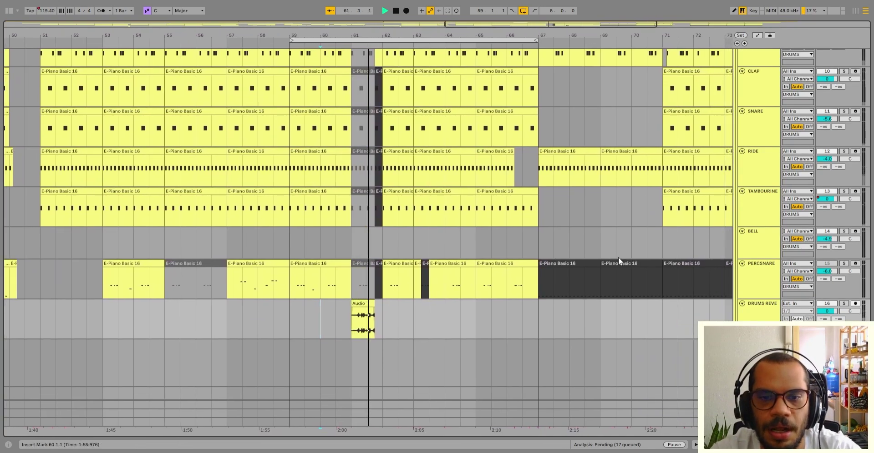
key(space)
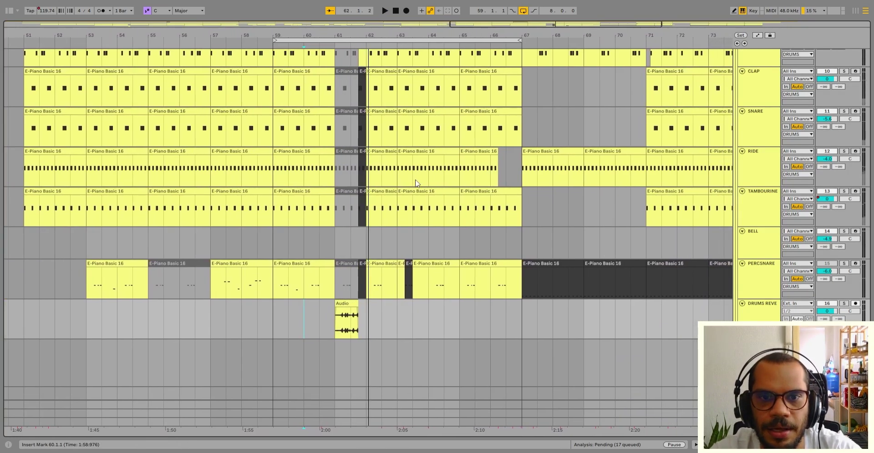
Select the PERCSNARE clips from 61.1.1 to 62.1.1, above the reversed drums clip
click(361, 197)
key(plus)
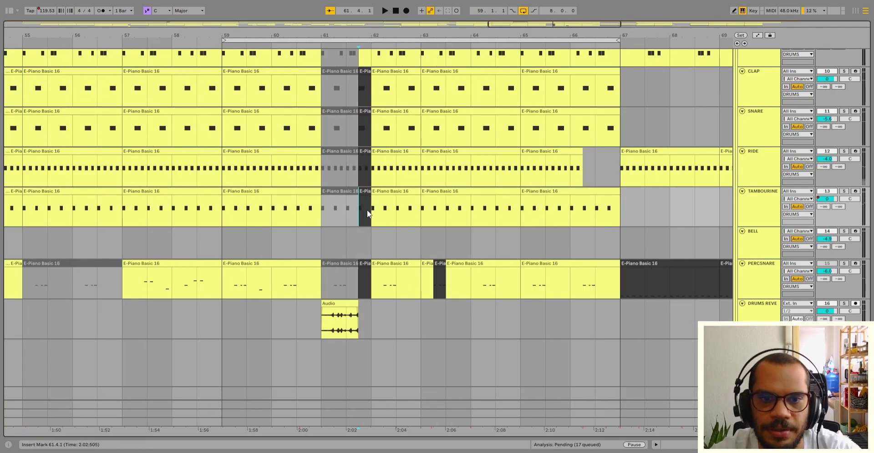
click(363, 263)
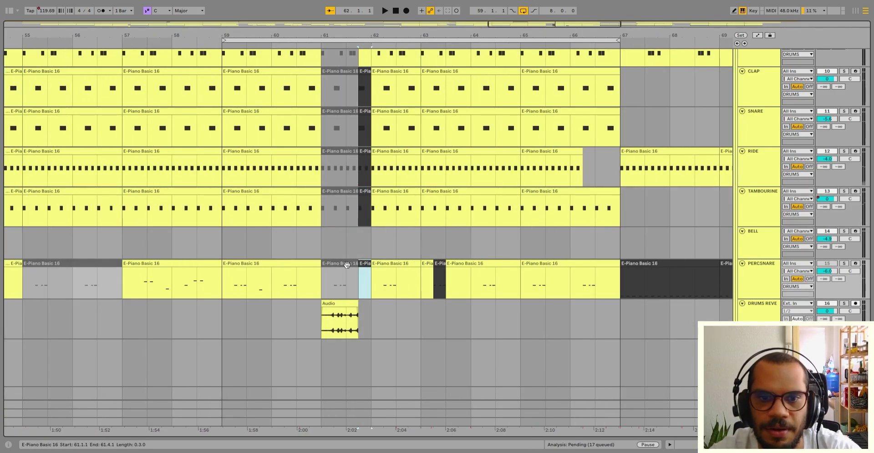
shift+click(346, 265)
scroll(341, 264, up, 2)
key(minus)
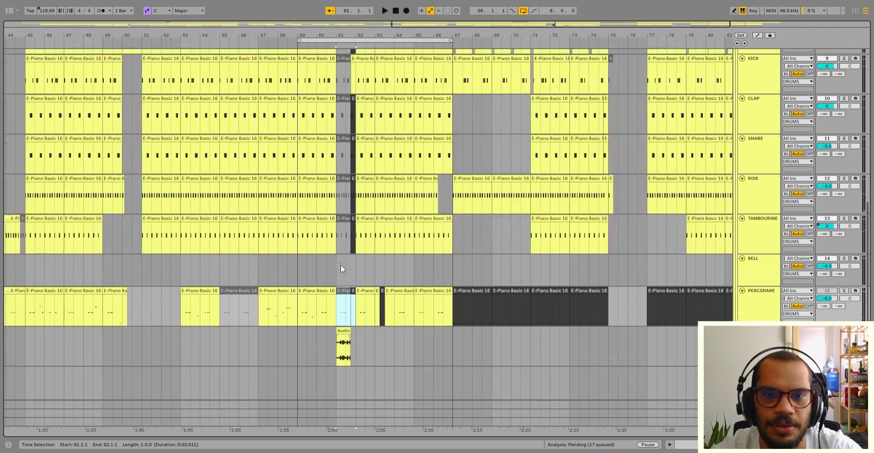
Solo the RECREATION group, play it from the 808-KICK clip at bar 59 and stop around bar 62
scroll(341, 265, up, 10)
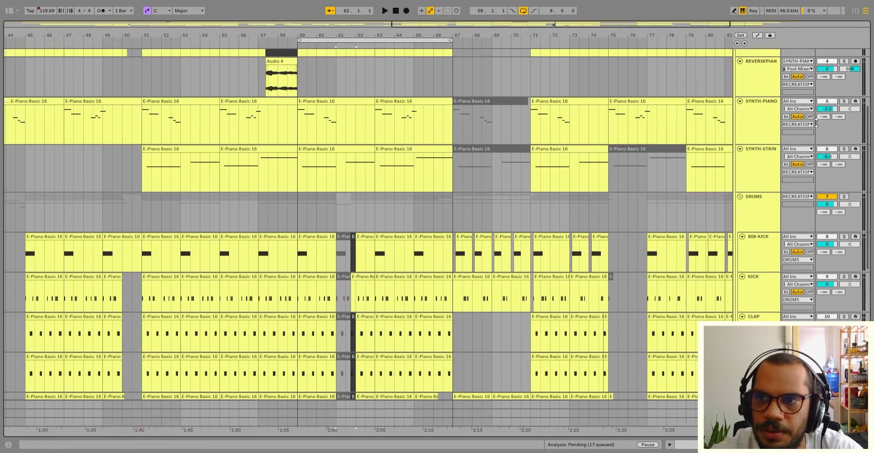
scroll(835, 99, up, 6)
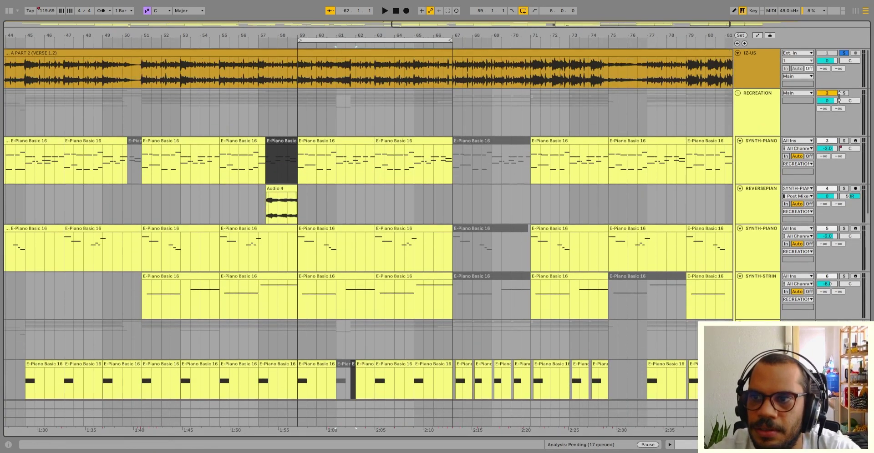
scroll(411, 56, down, 8)
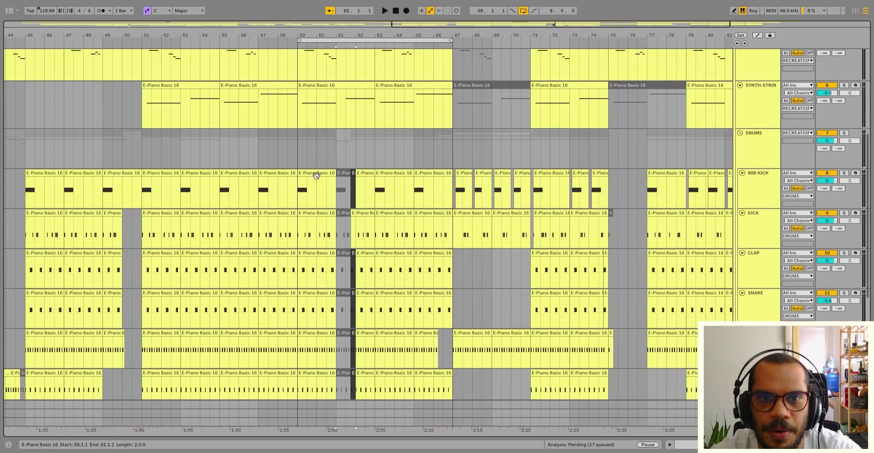
click(316, 177)
scroll(511, 245, up, 8)
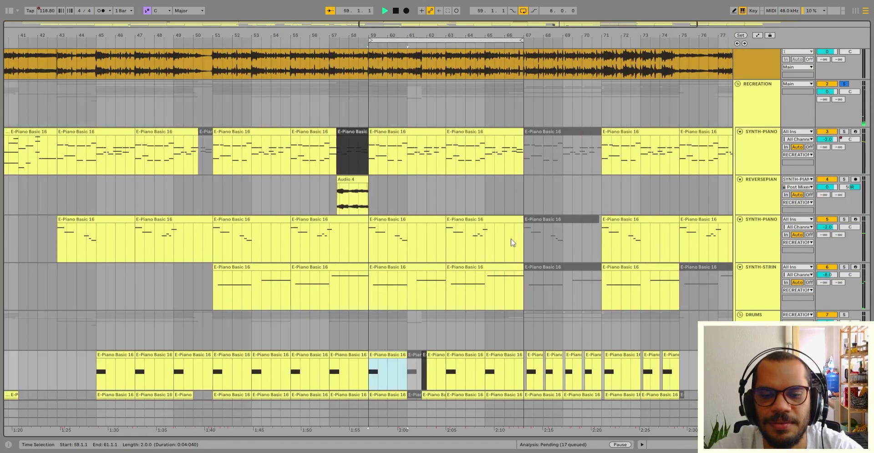
key(space)
scroll(511, 244, down, 8)
scroll(511, 239, down, 6)
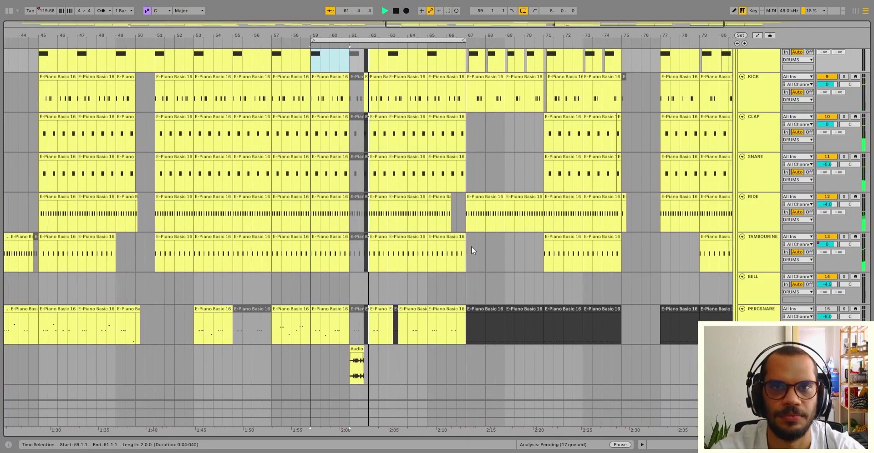
key(space)
scroll(409, 249, up, 4)
scroll(409, 248, up, 10)
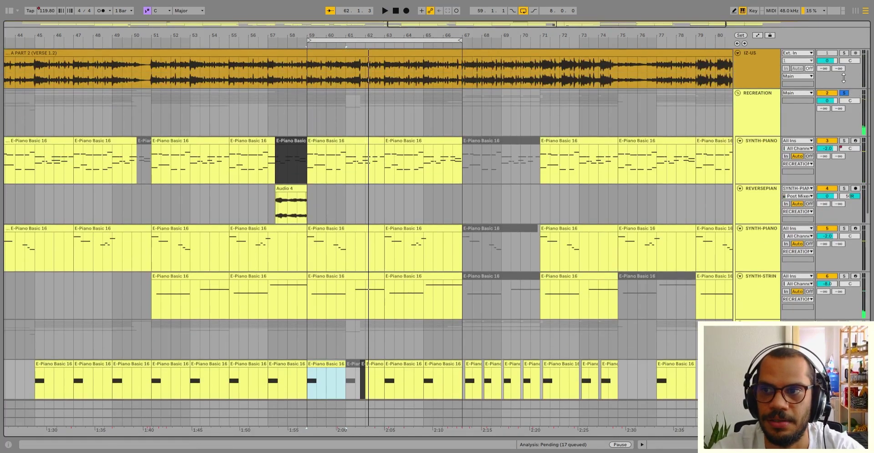
Solo the IZ-US reference track and play from bar 64 towards the gap on the RIDE track
click(843, 54)
scroll(404, 184, down, 10)
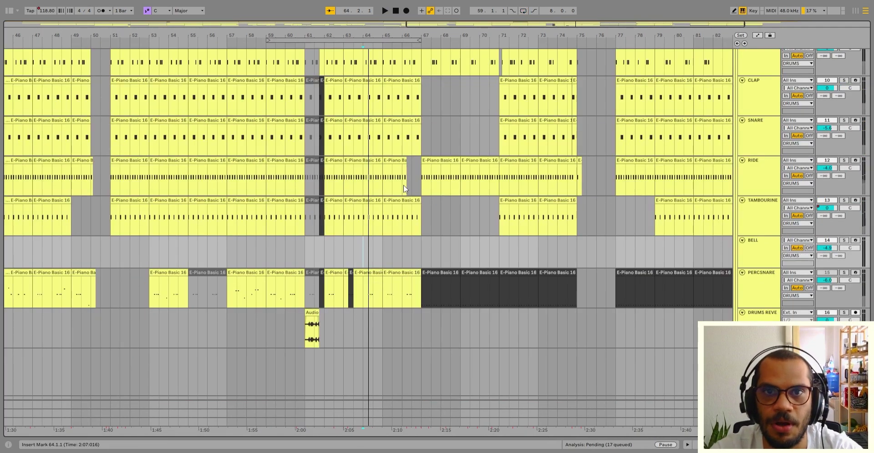
key(space)
scroll(388, 195, up, 2)
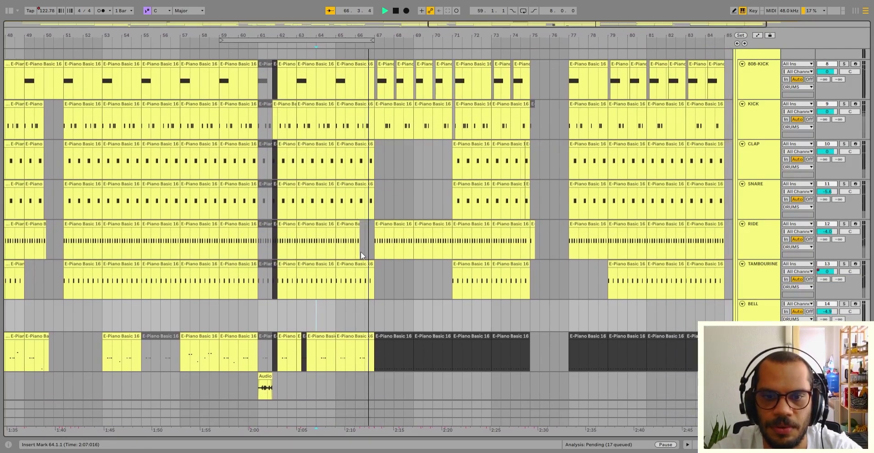
Highlight the RIDE gap from 66.2.1 to 67.1.1, play on, and loop the RIDE clips from bar 67 to 71
mouse_move(354, 253)
mouse_down()
mouse_move(372, 260)
mouse_move(366, 255)
mouse_up()
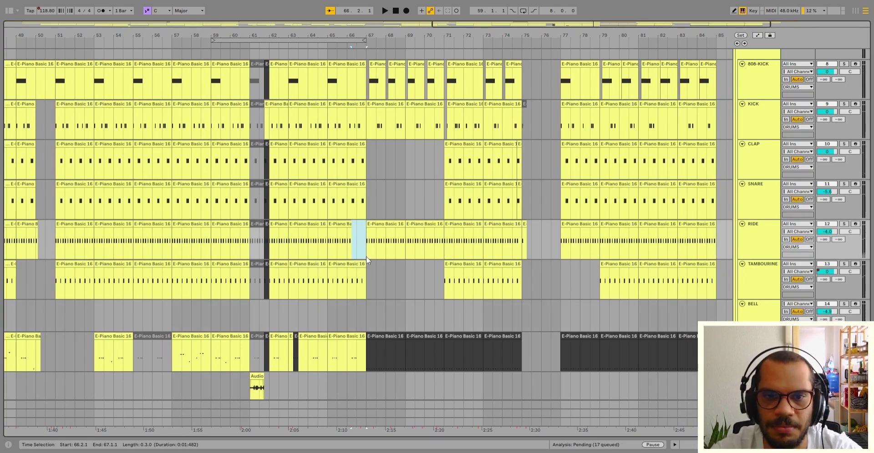
key(space)
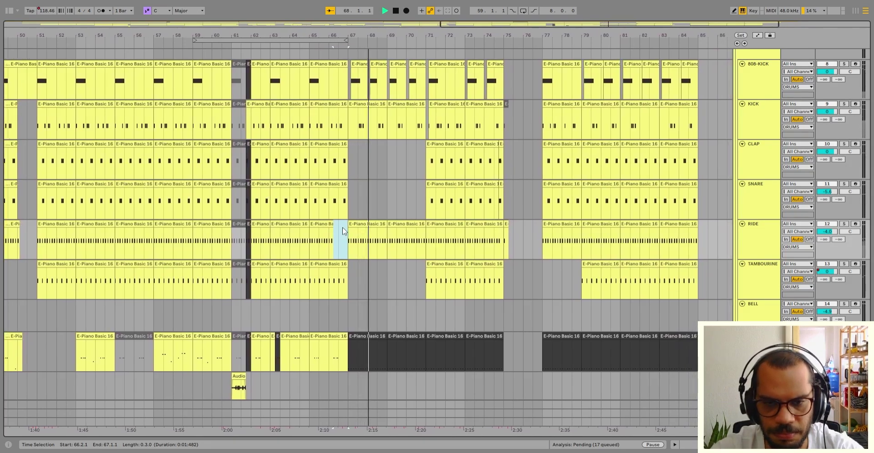
click(359, 224)
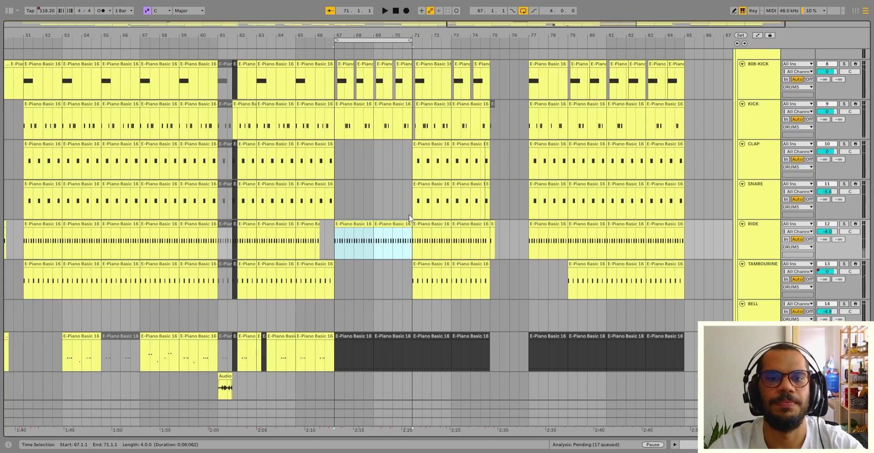
Select the PERCSNARE clips from 67.1.1 to 71.1.1 and loop that range
scroll(395, 288, down, 2)
click(367, 319)
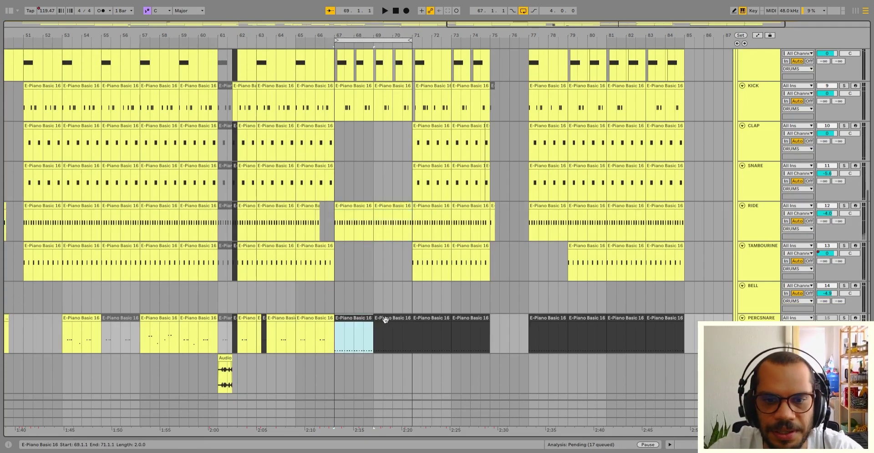
shift+click(385, 320)
scroll(386, 323, down, 2)
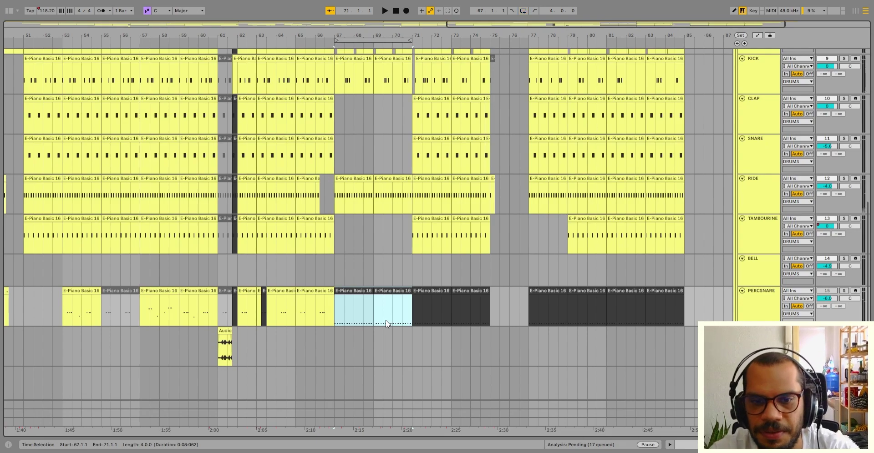
key(ctrl+l)
Play the looped section from bar 67, select the deactivated clip on SYNTH-PIANO track 3 there, and stop playback
key(space)
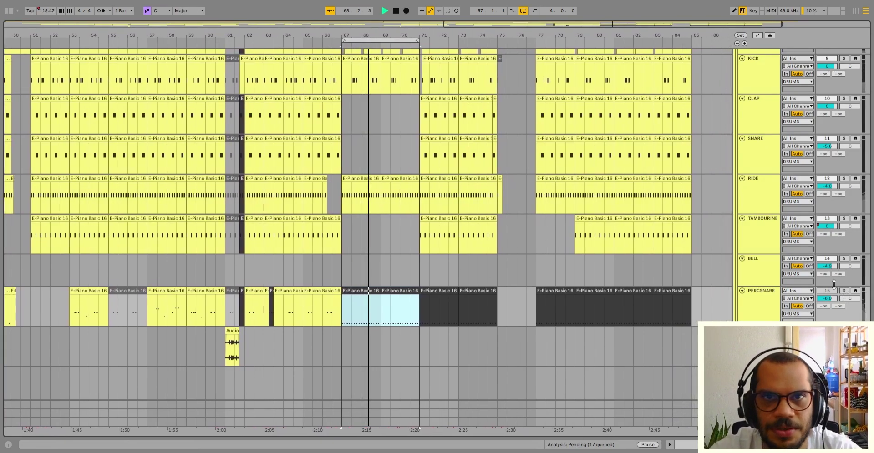
scroll(440, 273, up, 3)
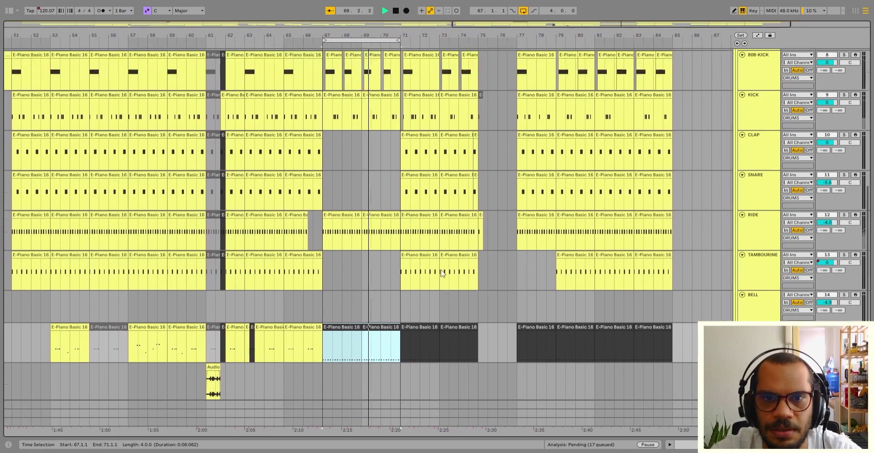
scroll(440, 273, up, 10)
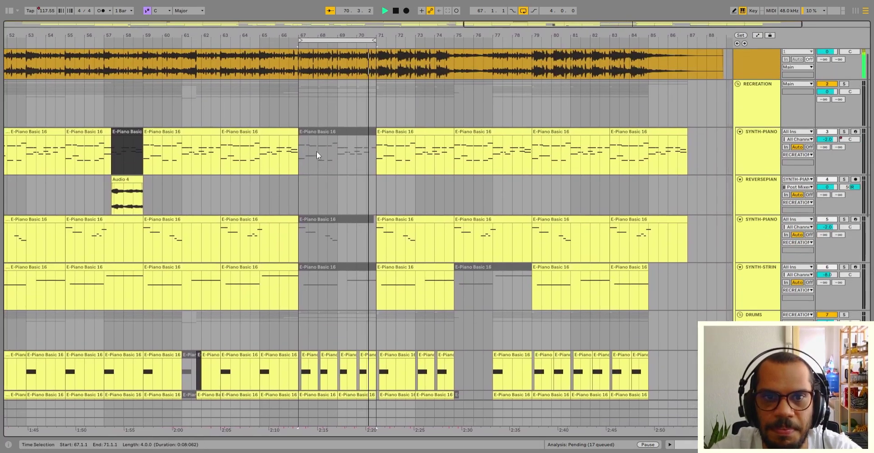
click(317, 155)
key(space)
key(minus)
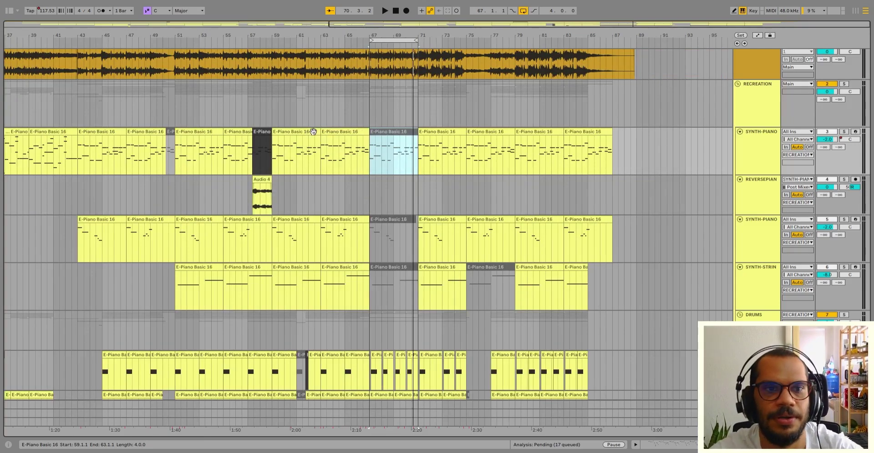
Play the IZ-US reference from 49.3.1 across the SYNTH-PIANO break at bar 50
click(162, 164)
key(space)
scroll(203, 177, up, 1)
click(356, 176)
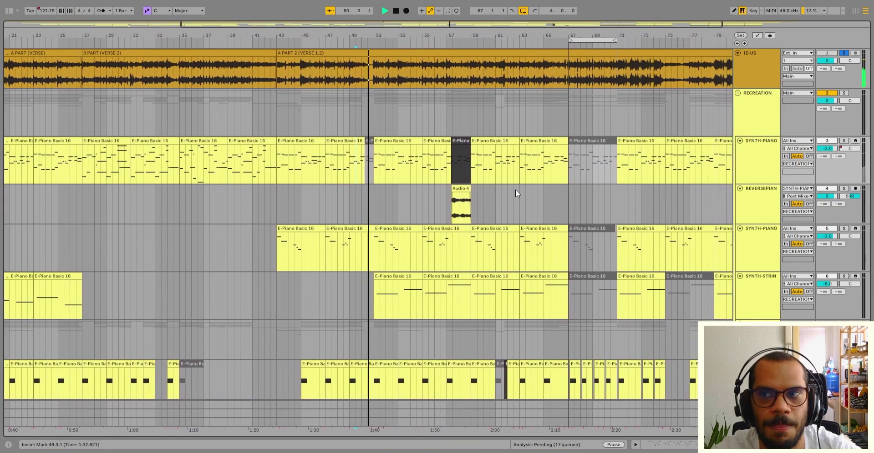
Play the reference from 66.3.1 into bar 68 while reviewing the string and drum tracks, and stop playback
click(564, 171)
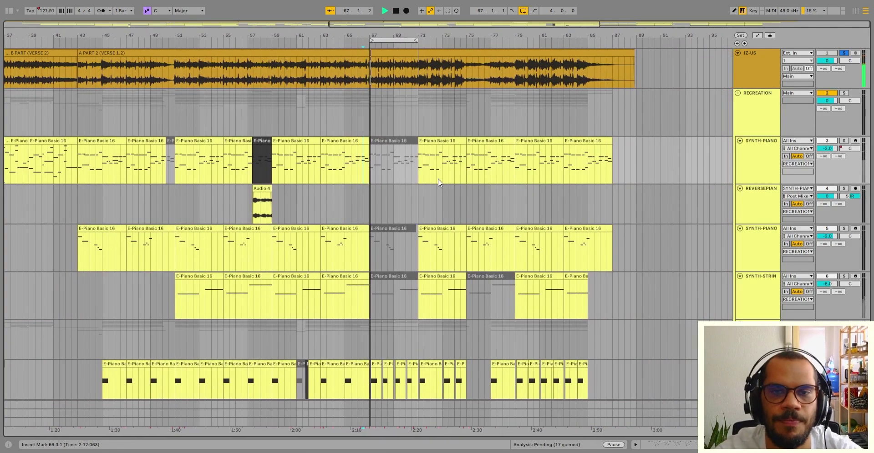
scroll(378, 214, down, 3)
scroll(383, 231, down, 2)
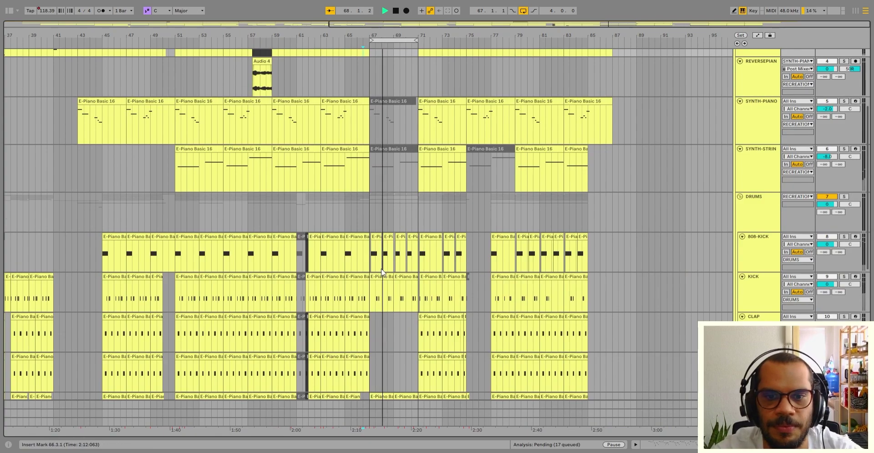
scroll(381, 269, up, 5)
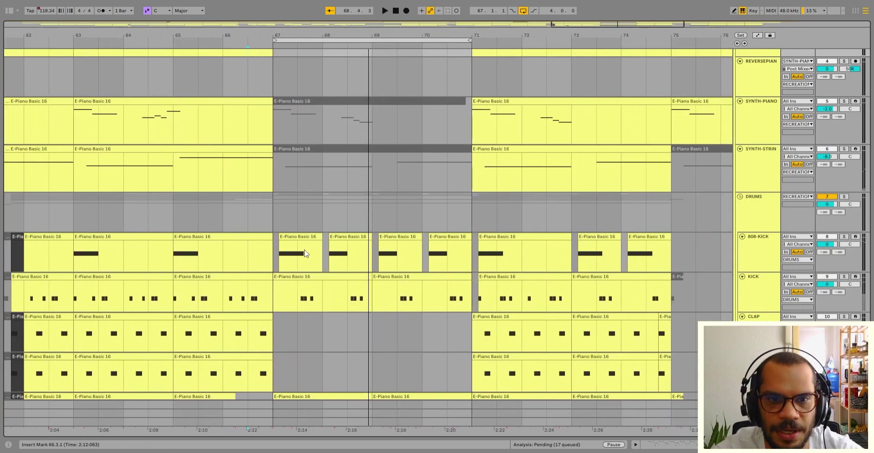
Try the first 808-KICK clip after bar 67 at 67.1.1, listen to it, and undo the move
drag(294, 237, 289, 237)
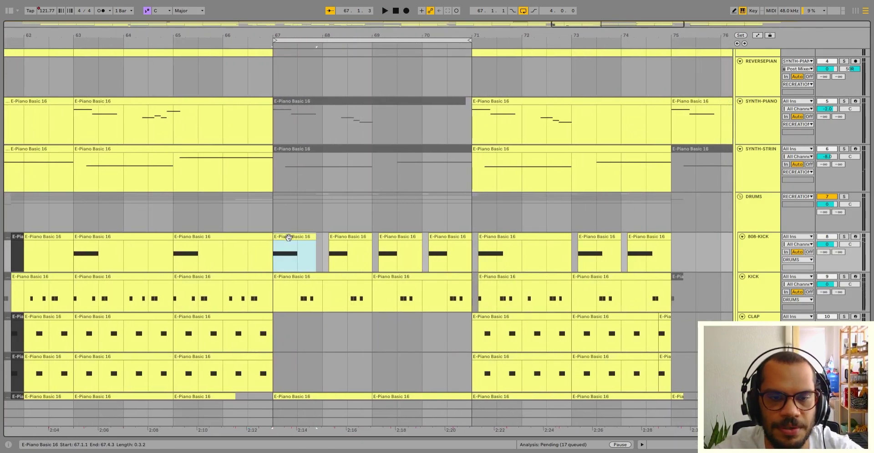
scroll(288, 237, up, 3)
scroll(288, 237, left, 5)
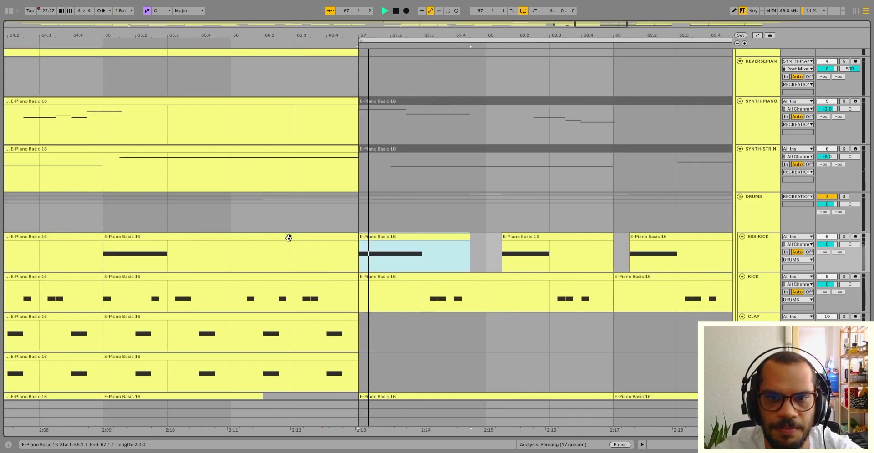
key(ctrl+z)
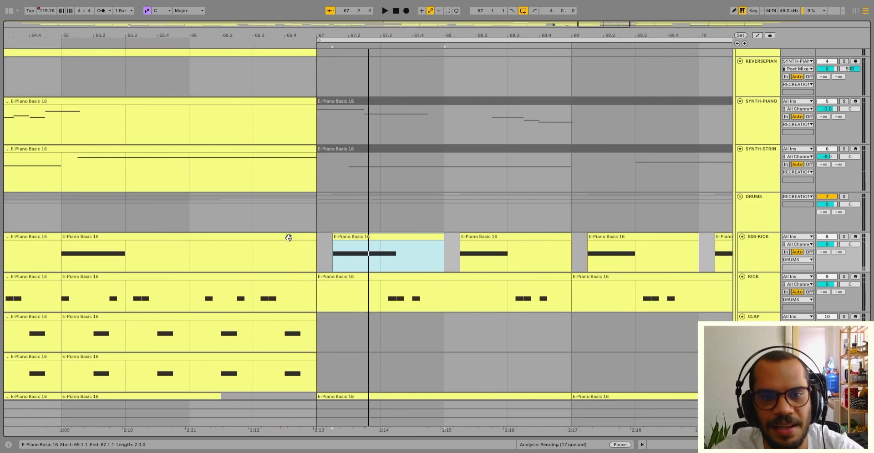
Point out the short gap before the 808-KICK clip, from 67.1.1 to the clip's start at 67.1.3
click(329, 225)
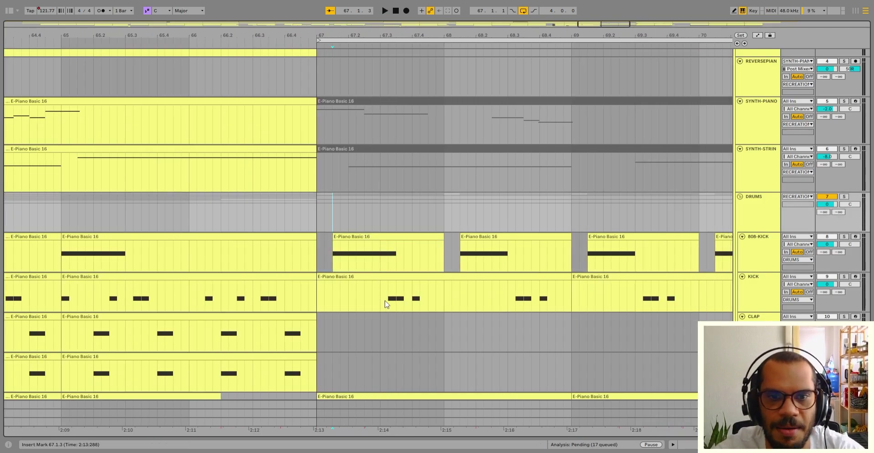
click(329, 254)
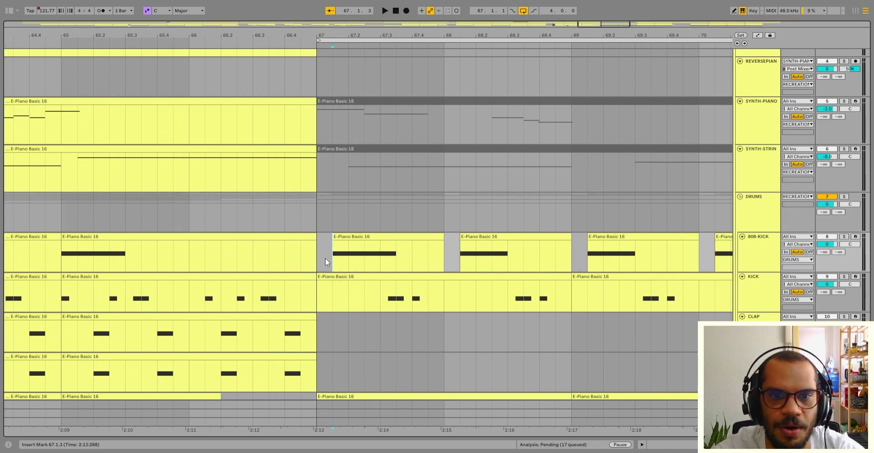
drag(322, 242, 331, 241)
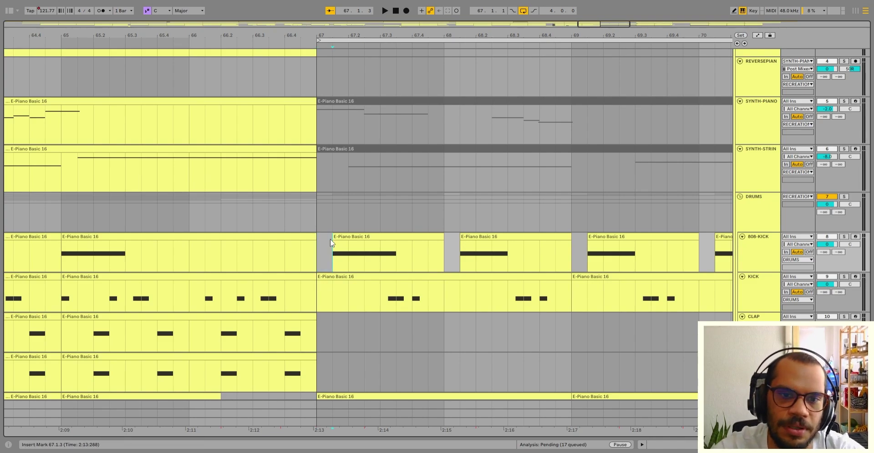
click(335, 237)
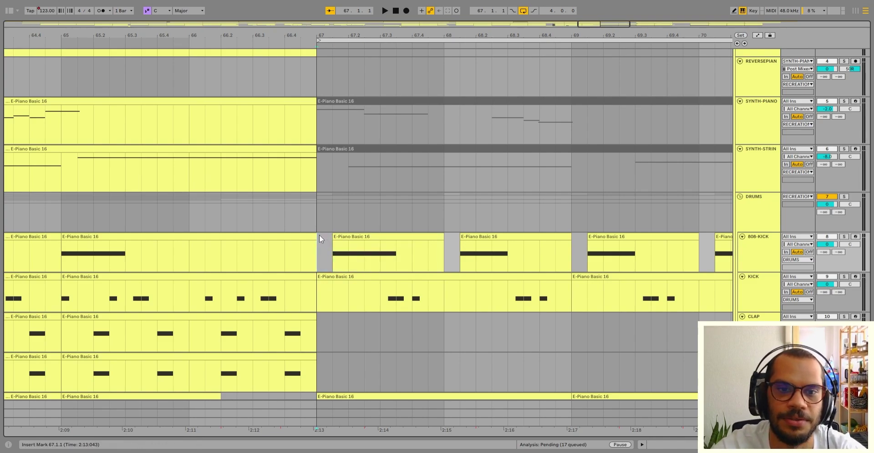
Play the arrangement from 67.1.1 toward bar 71 while following the drum clips, and stop playback
click(319, 235)
key(space)
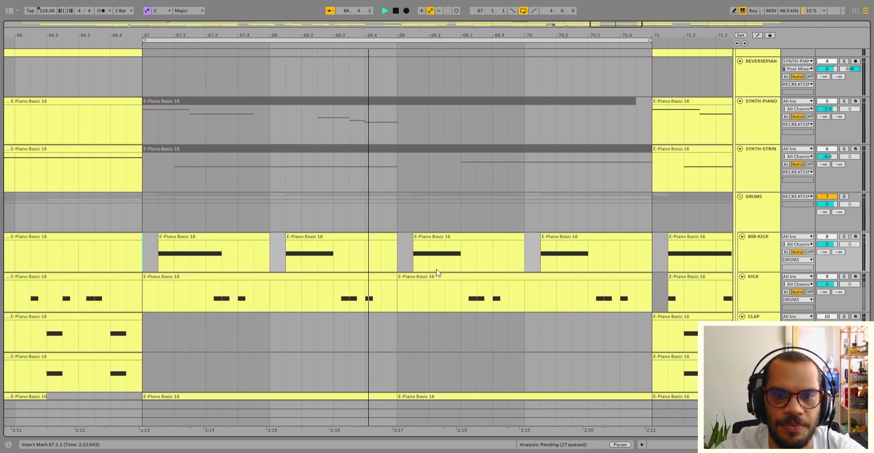
scroll(437, 273, down, 1)
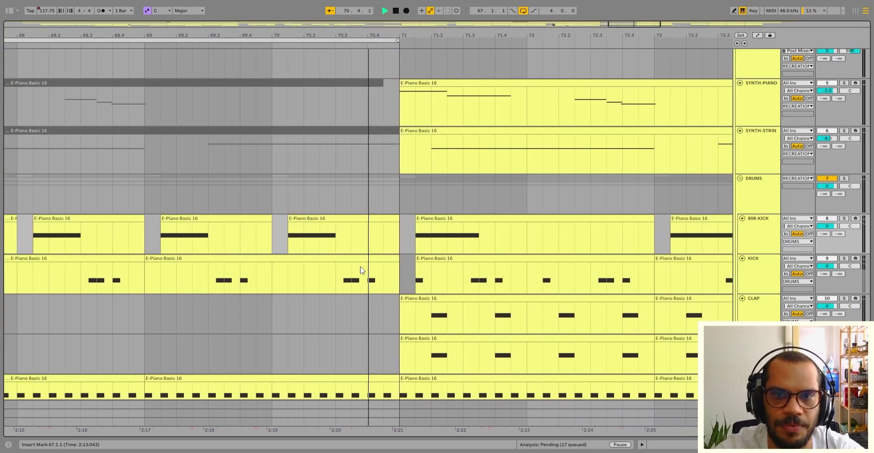
key(minus)
key(minus)
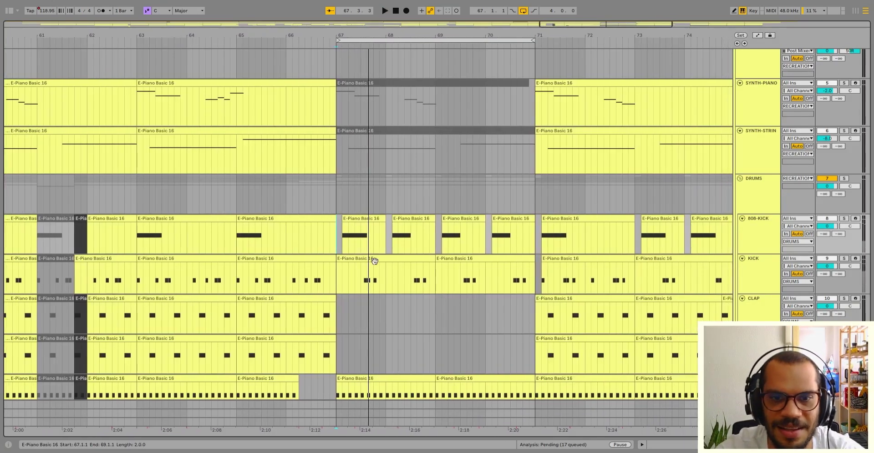
scroll(375, 260, down, 3)
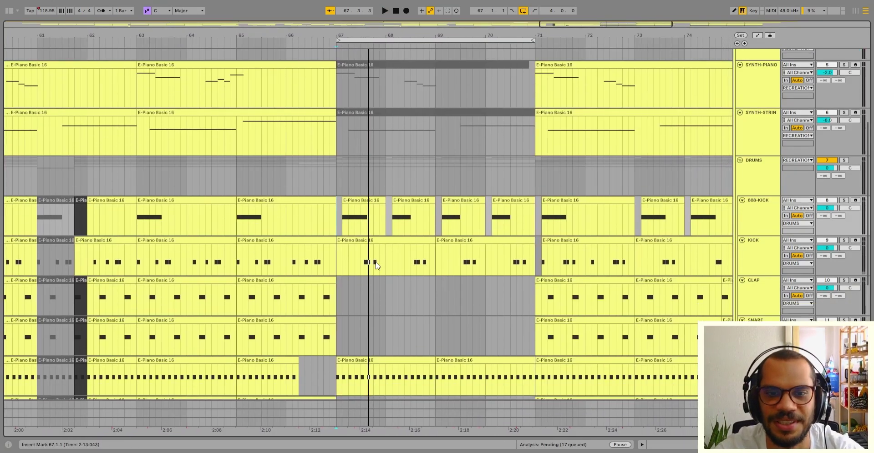
Select the first 808-KICK clip after bar 67 and review the drum tracks below it down to PERCSNARE
click(350, 189)
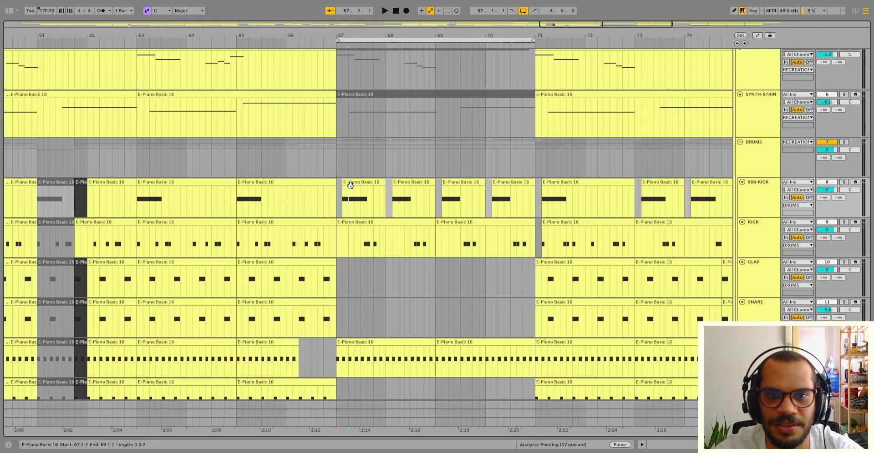
key(plus)
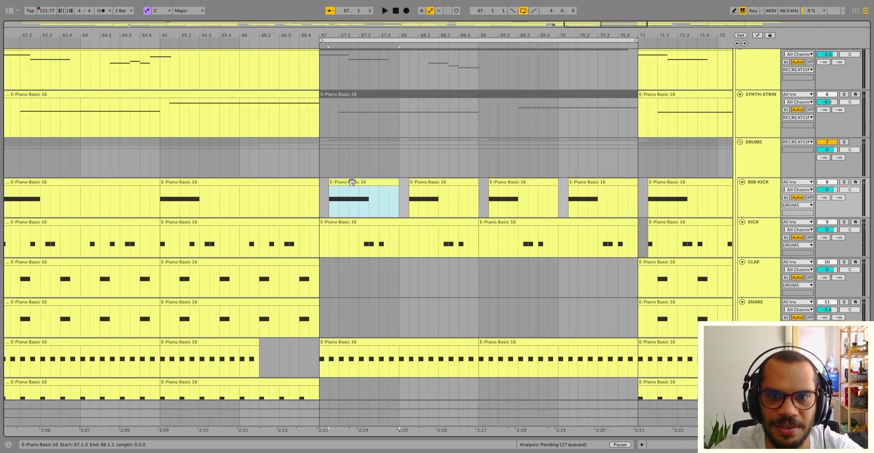
key(plus)
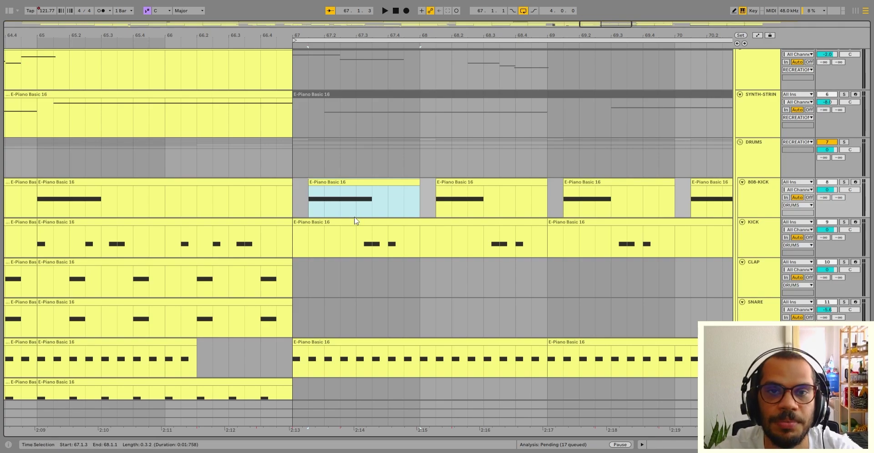
key(minus)
key(minus)
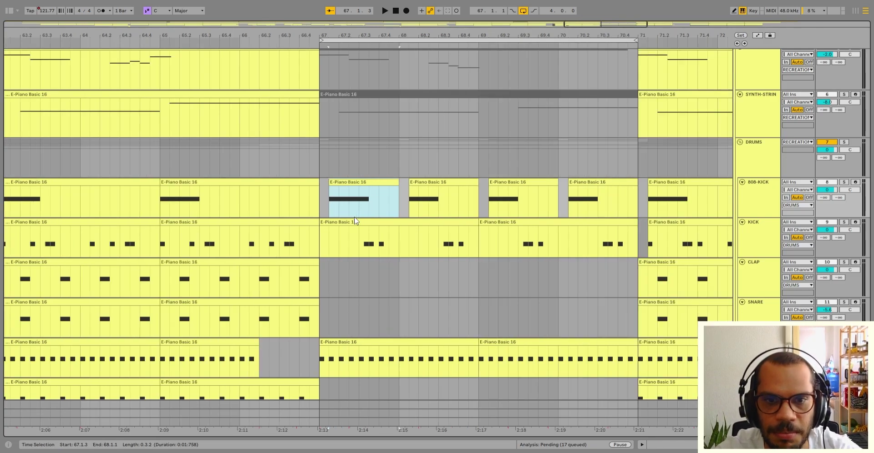
scroll(354, 216, down, 3)
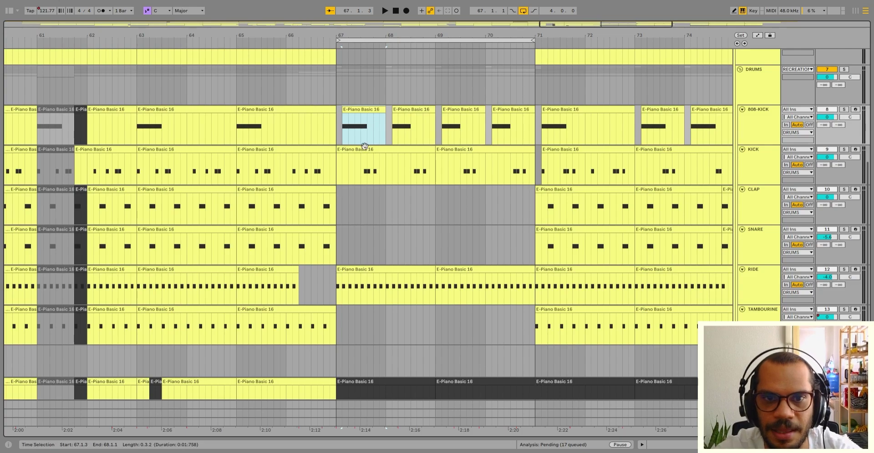
scroll(343, 233, down, 1)
scroll(362, 220, down, 1)
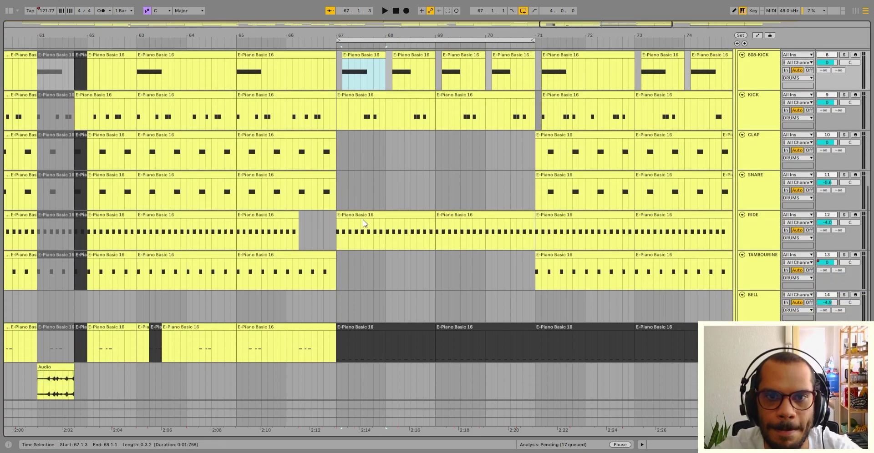
scroll(404, 189, up, 2)
scroll(390, 170, up, 3)
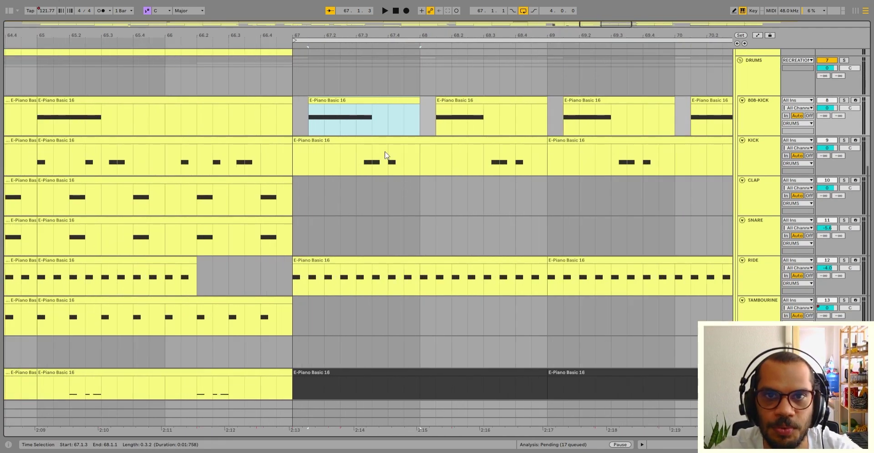
Play from 67.1.1 through bar 70 while reviewing the RIDE, BELL and PERCSNARE tracks
scroll(384, 154, up, 1)
click(293, 132)
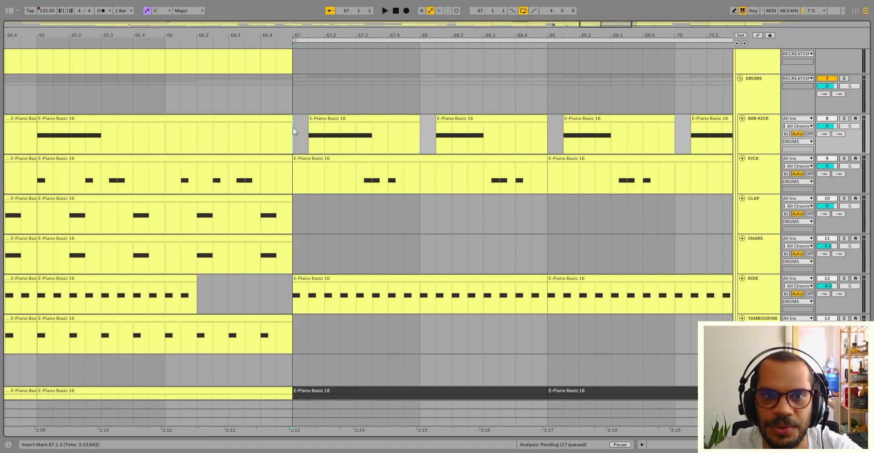
key(space)
scroll(294, 133, down, 6)
scroll(294, 133, right, 1)
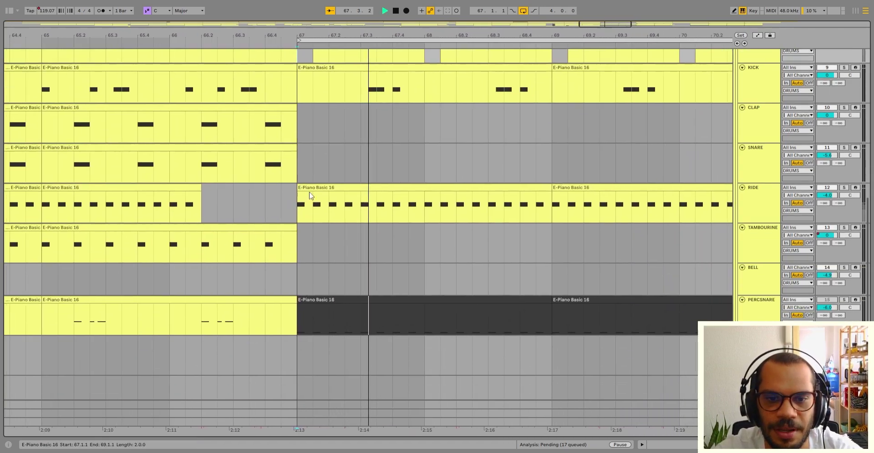
scroll(355, 282, down, 1)
scroll(359, 273, right, 2)
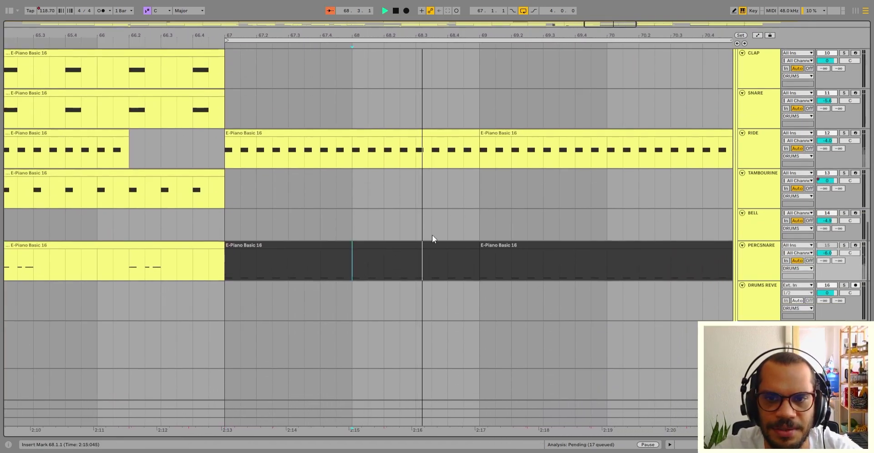
scroll(531, 264, up, 2)
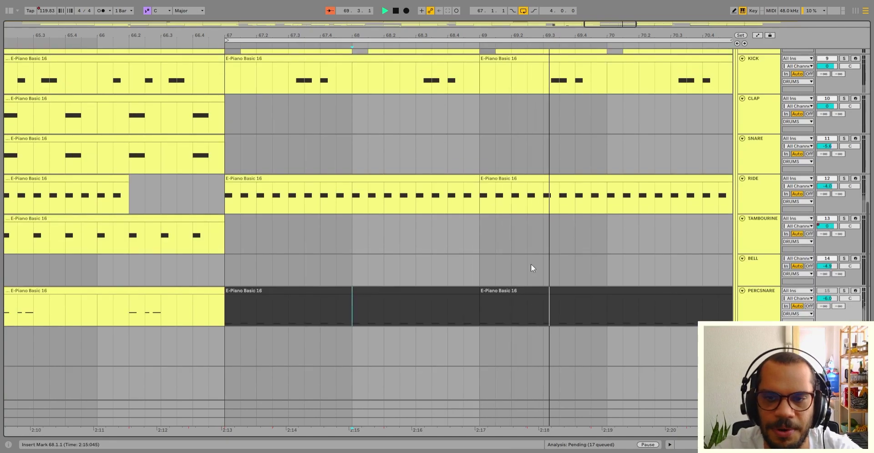
key(minus)
scroll(509, 230, up, 2)
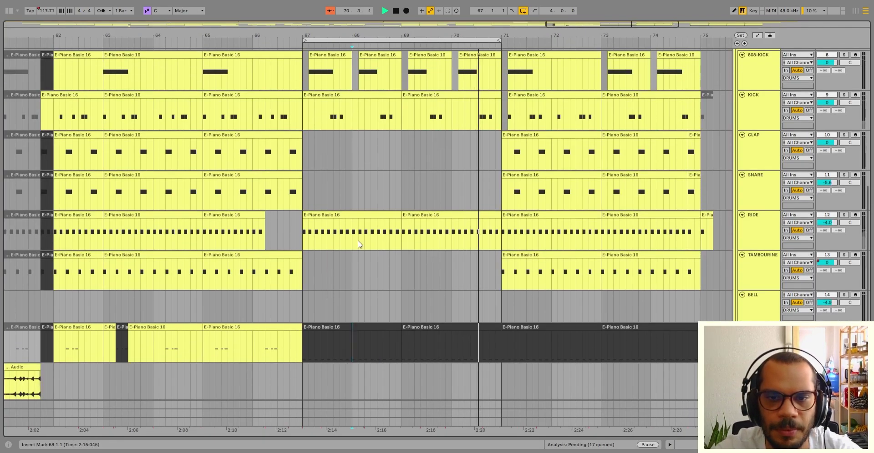
Select the two RIDE clips from 67.1.1 to 71.1.1 and start playback of the looped section
click(355, 218)
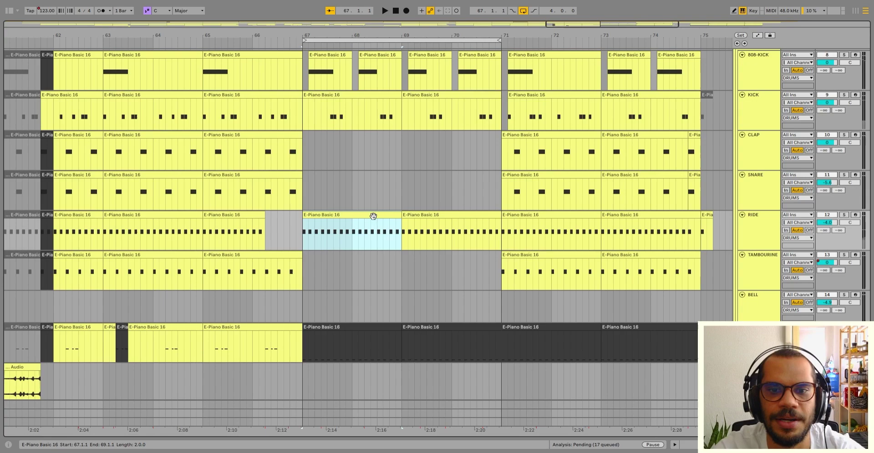
shift+click(416, 215)
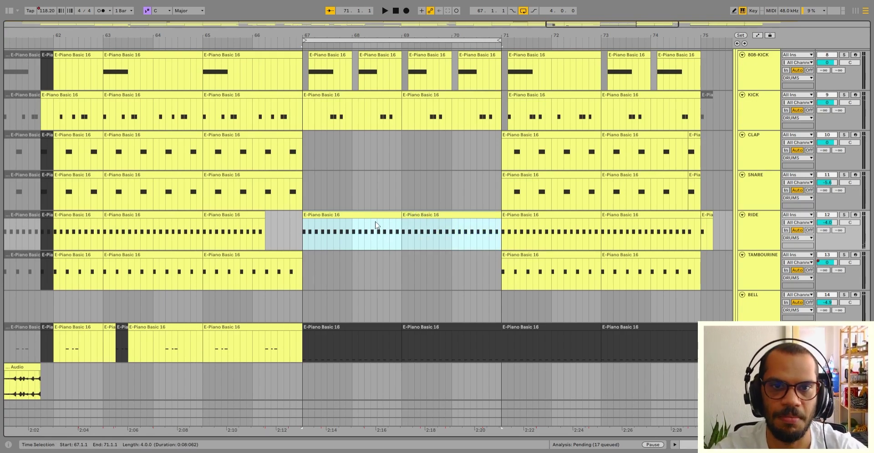
key(space)
scroll(637, 196, up, 4)
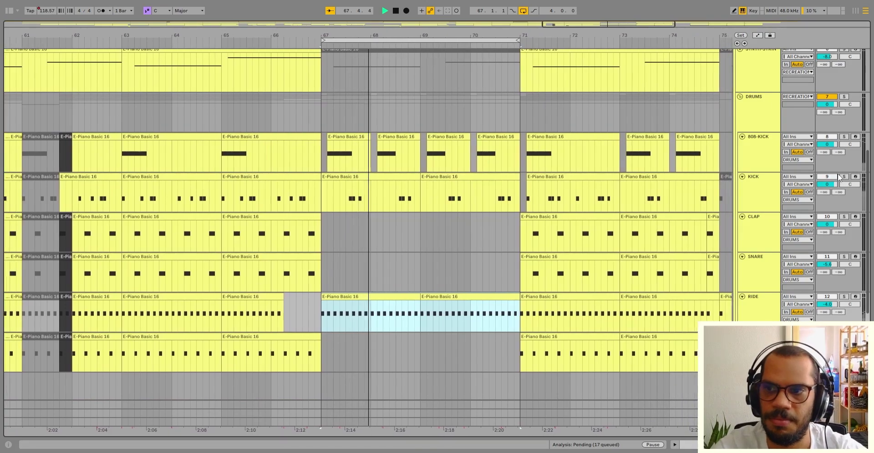
Solo the KICK, 808-KICK and PERCSNARE tracks one after another during the looped playback
click(844, 177)
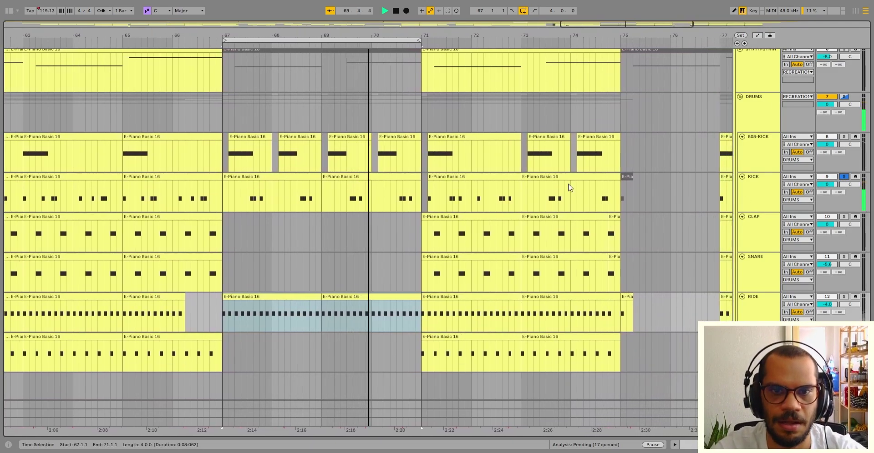
click(844, 138)
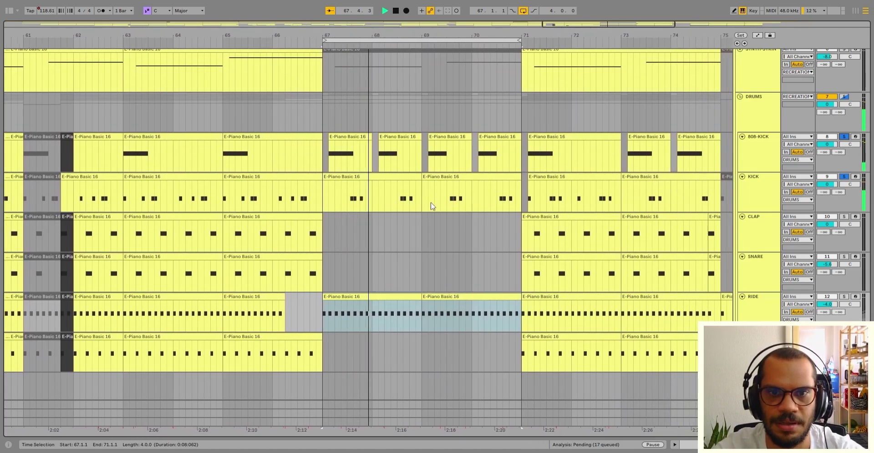
scroll(685, 209, down, 5)
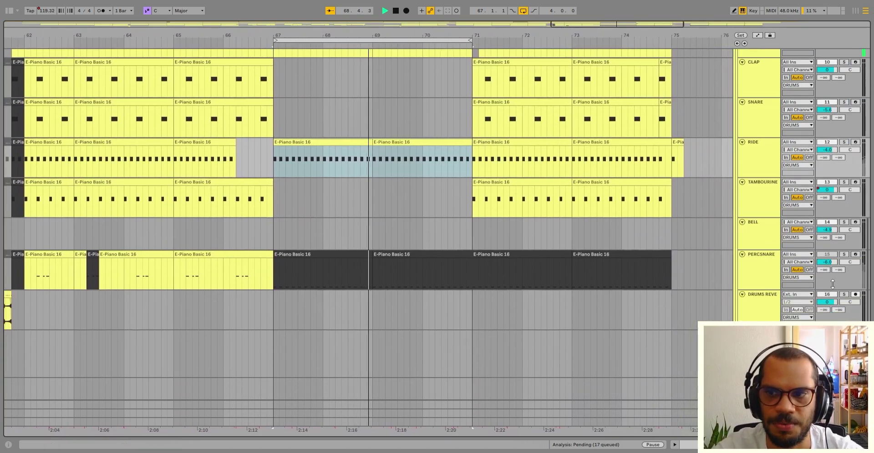
click(844, 255)
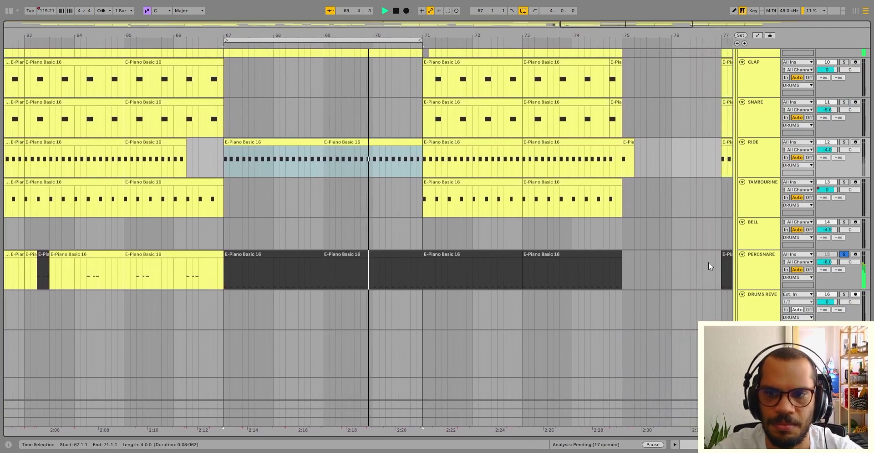
Solo the whole DRUMS group and review its tracks from 808-KICK to PERCSNARE as the section loops
scroll(821, 175, up, 5)
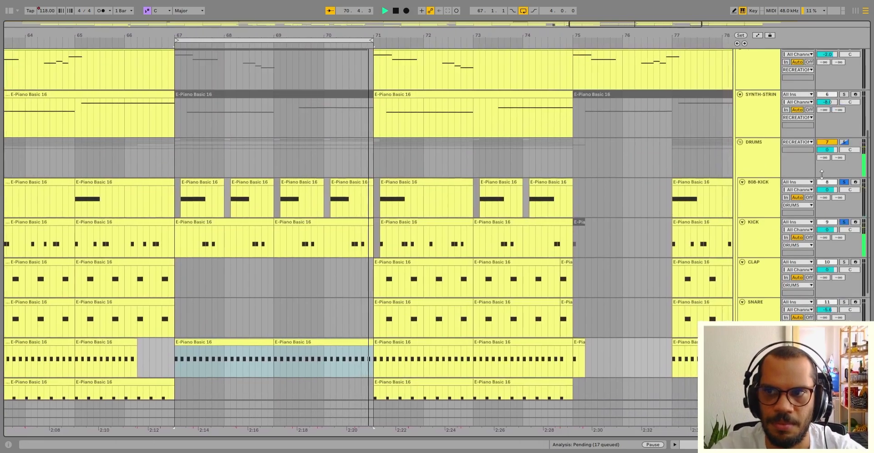
scroll(822, 174, up, 2)
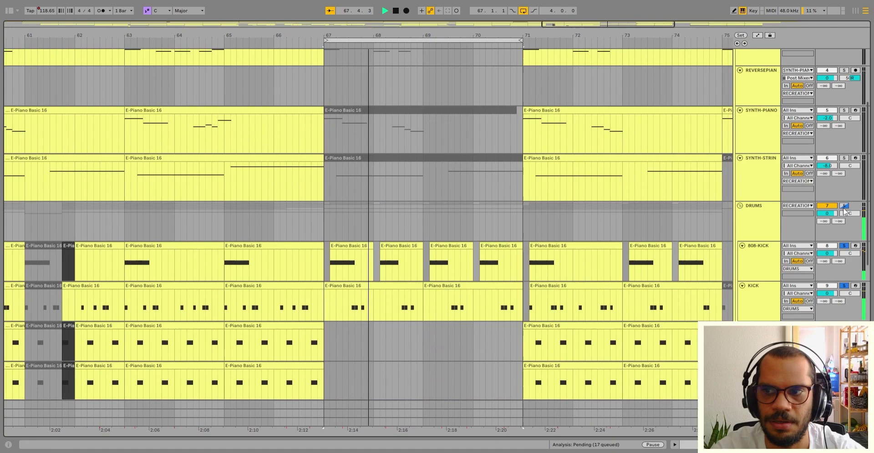
scroll(843, 208, up, 3)
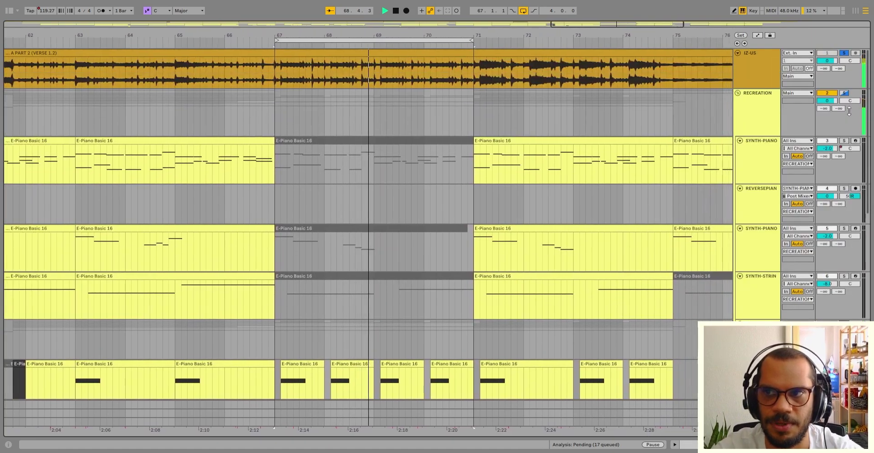
scroll(501, 219, down, 2)
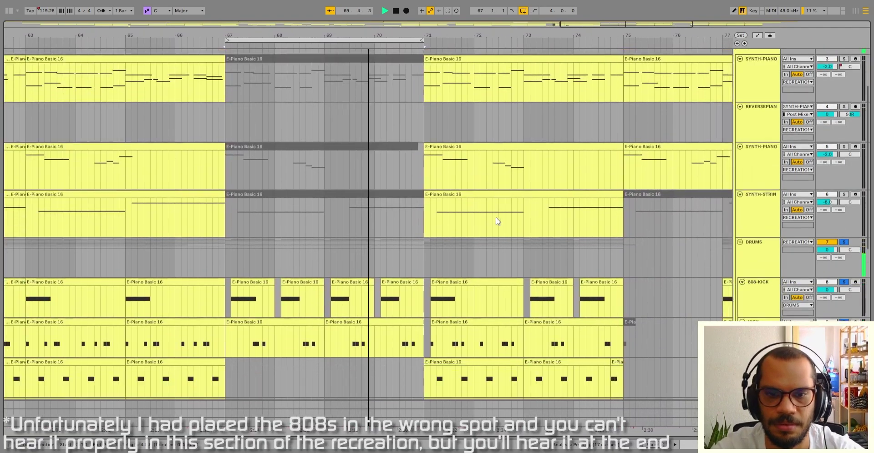
scroll(497, 221, down, 5)
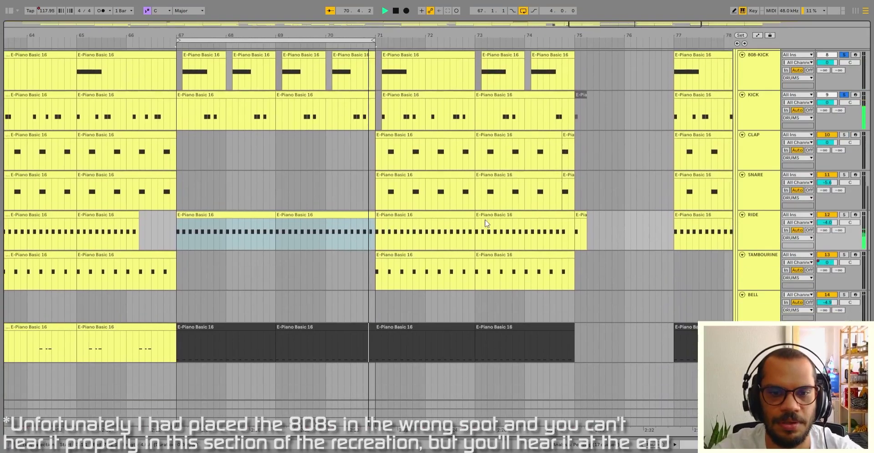
scroll(485, 223, down, 1)
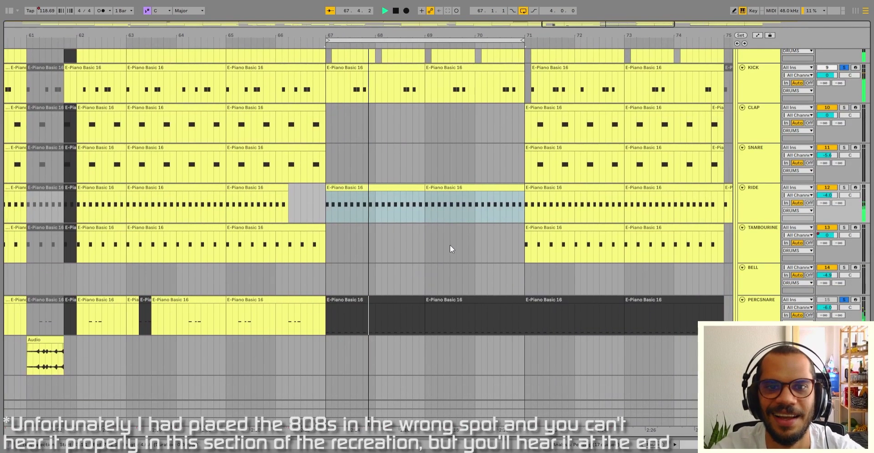
scroll(443, 242, up, 4)
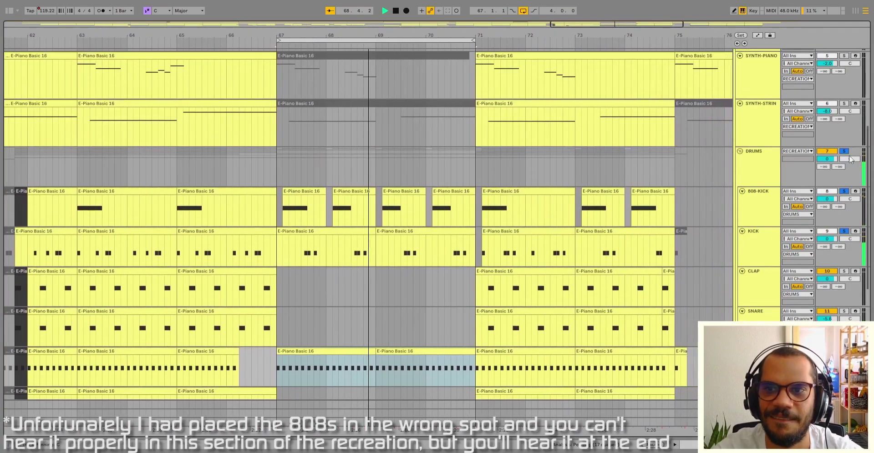
Turn off the loop and solo the whole RECREATION group to listen past bar 71
scroll(849, 159, up, 2)
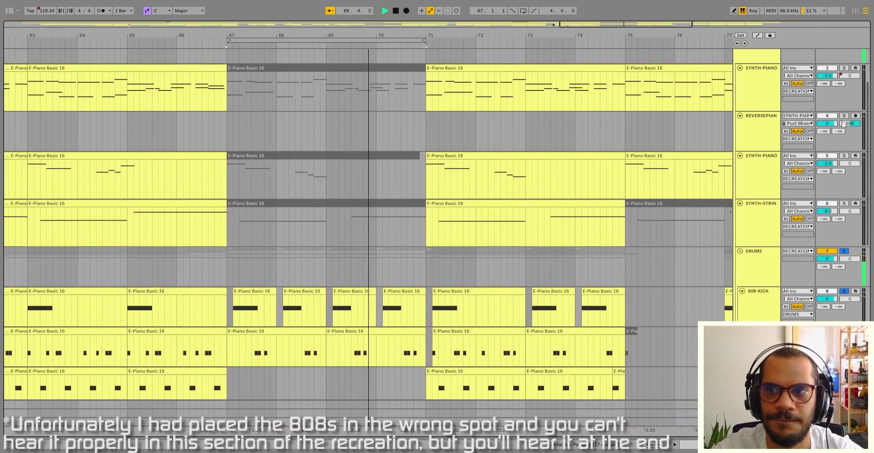
scroll(842, 123, up, 2)
click(844, 84)
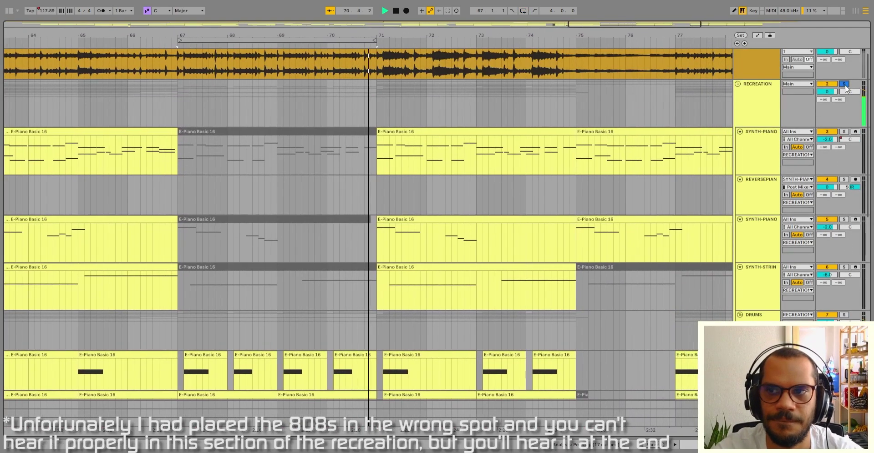
scroll(836, 62, up, 1)
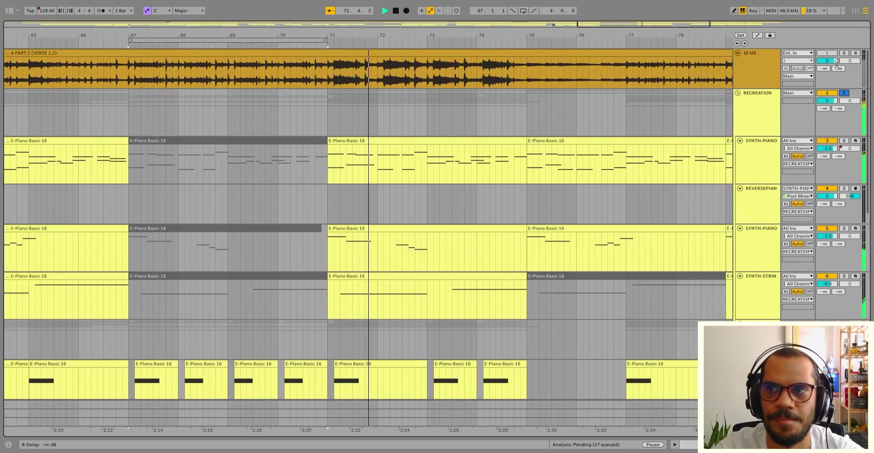
scroll(453, 281, down, 2)
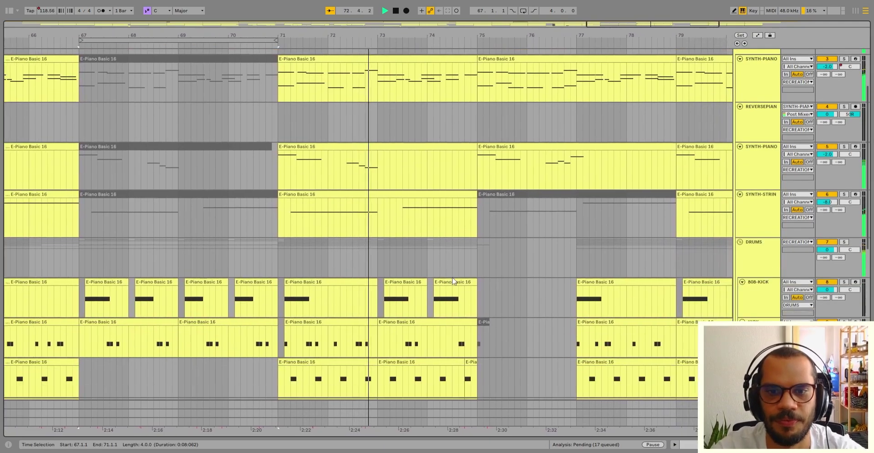
scroll(840, 101, up, 1)
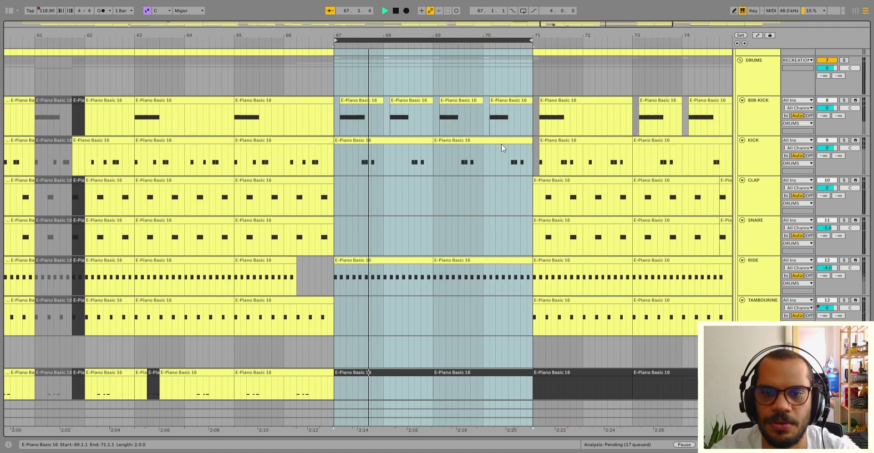
Select the SNARE clips from bar 71 to bar 75 and loop that section during playback
scroll(500, 264, down, 1)
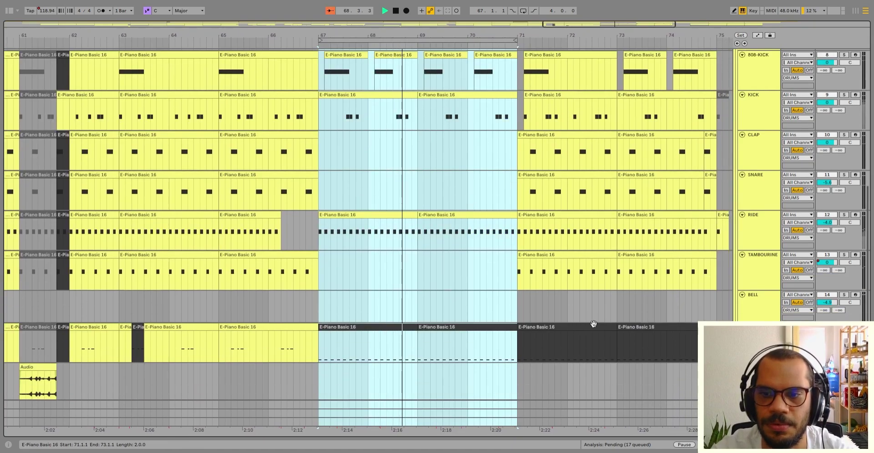
scroll(500, 74, up, 1)
click(530, 212)
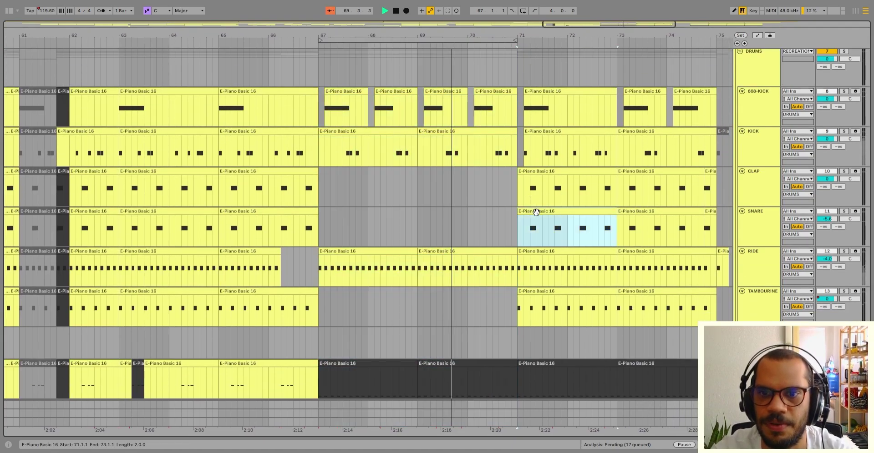
shift+click(707, 213)
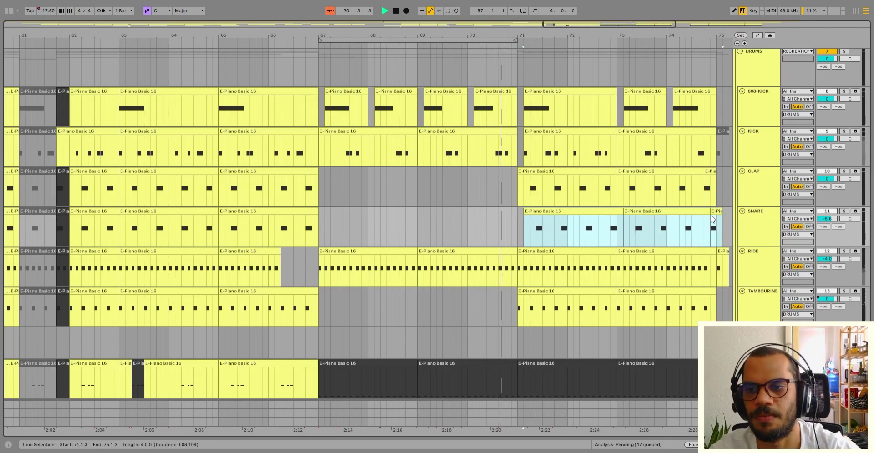
key(ctrl+l)
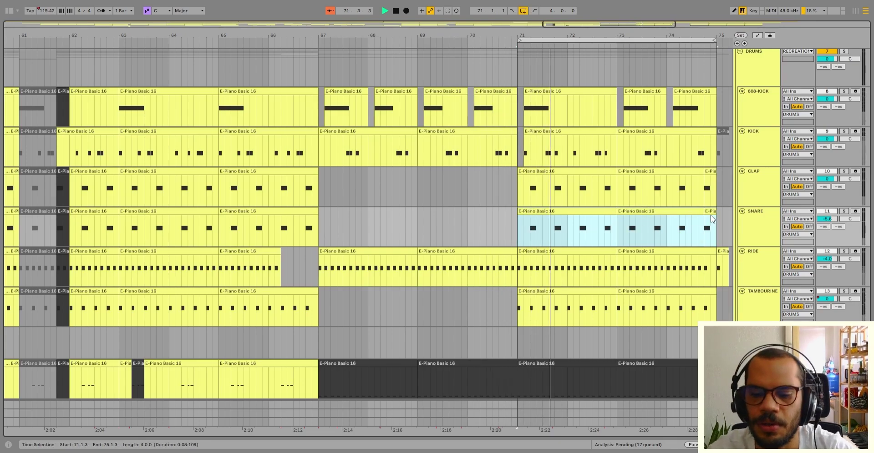
key(minus)
Examine the 808-KICK clips and the other drum clips between bars 67 and 75 while the section loops
scroll(646, 141, up, 1)
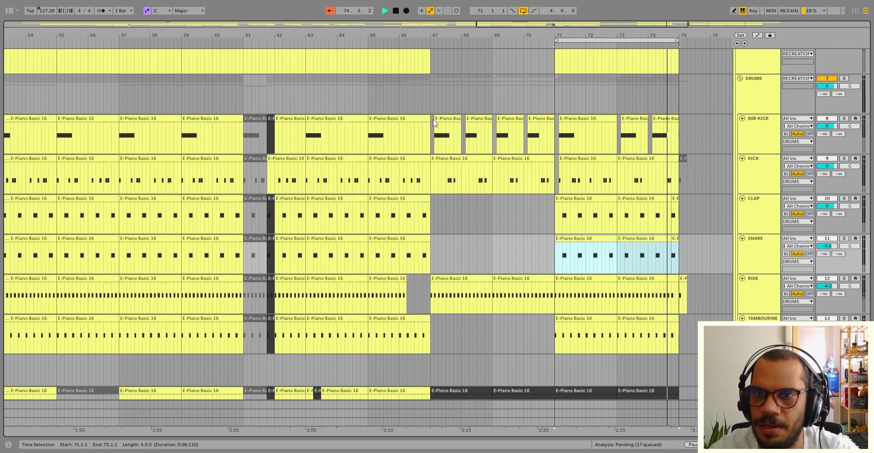
click(600, 144)
key(plus)
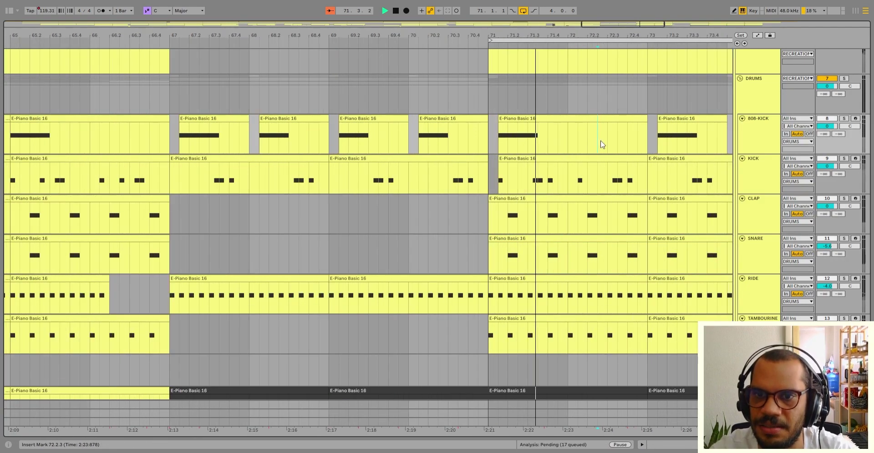
key(minus)
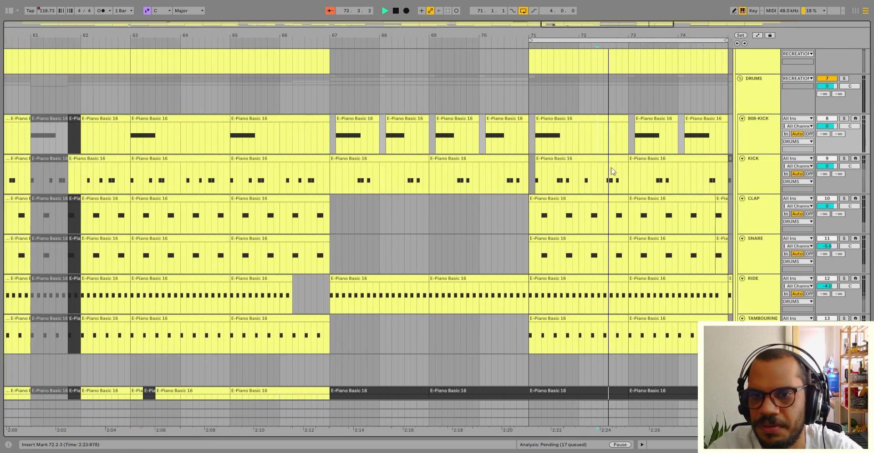
scroll(607, 174, down, 1)
scroll(592, 159, down, 1)
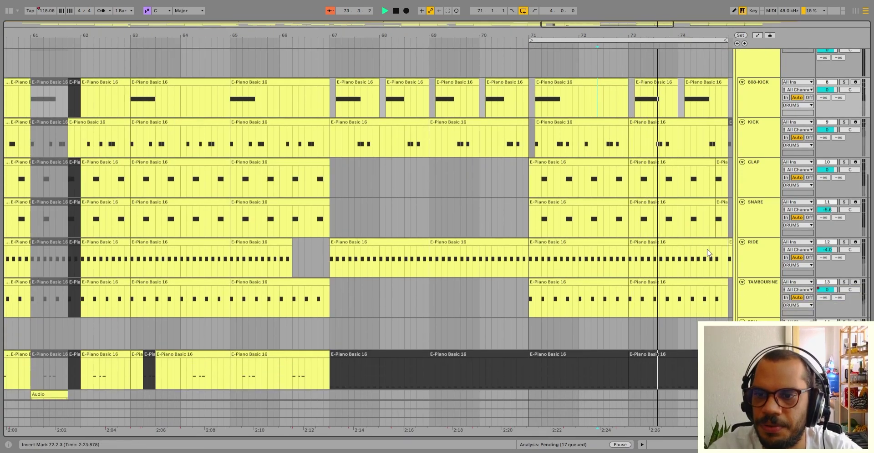
Turn playback following back on and review the drum clips from bar 71, marking 71.4.3 to 72.4.1 on the 808-KICK track
click(330, 12)
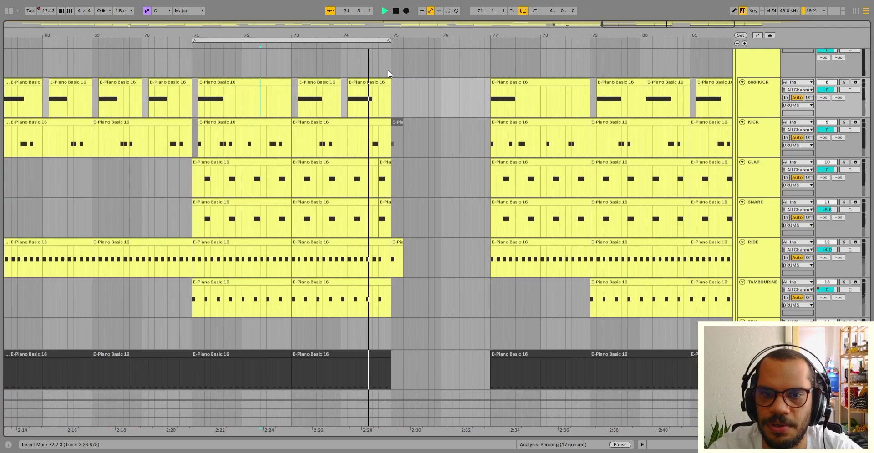
click(256, 202)
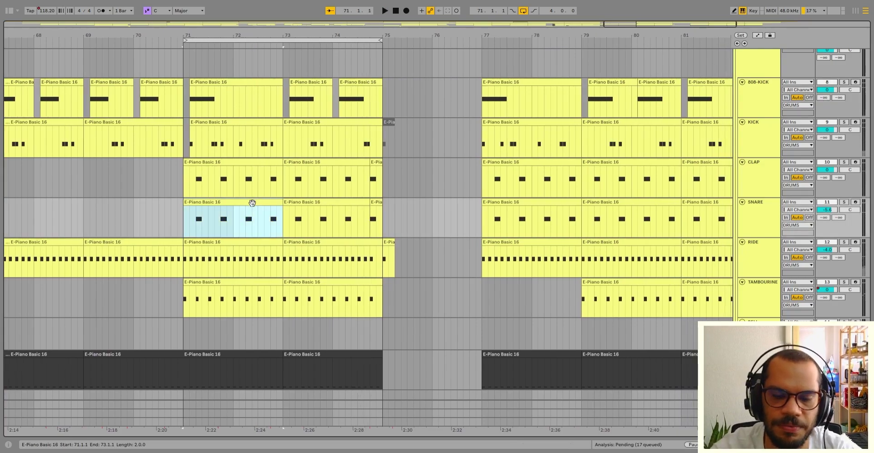
key(w)
scroll(145, 214, up, 6)
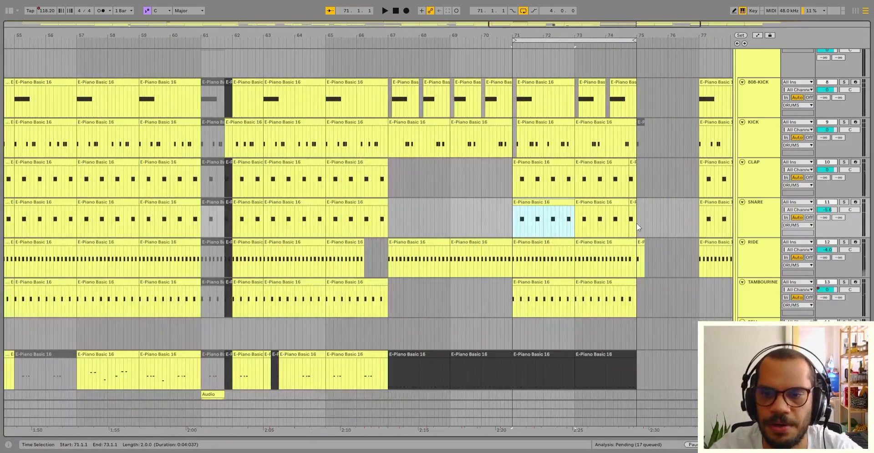
scroll(636, 222, up, 5)
drag(395, 364, 419, 369)
scroll(419, 370, down, 2)
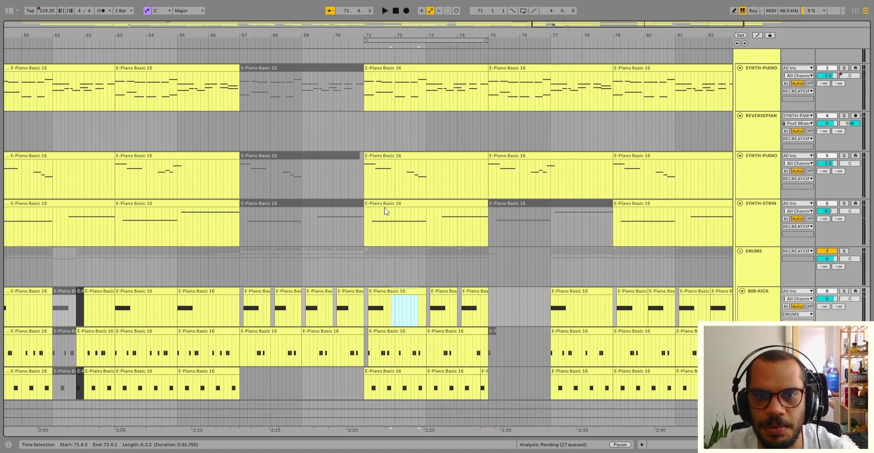
Select the SYNTH-STRIN clip from bar 71 to bar 75 and start playback from its beginning
click(384, 203)
key(minus)
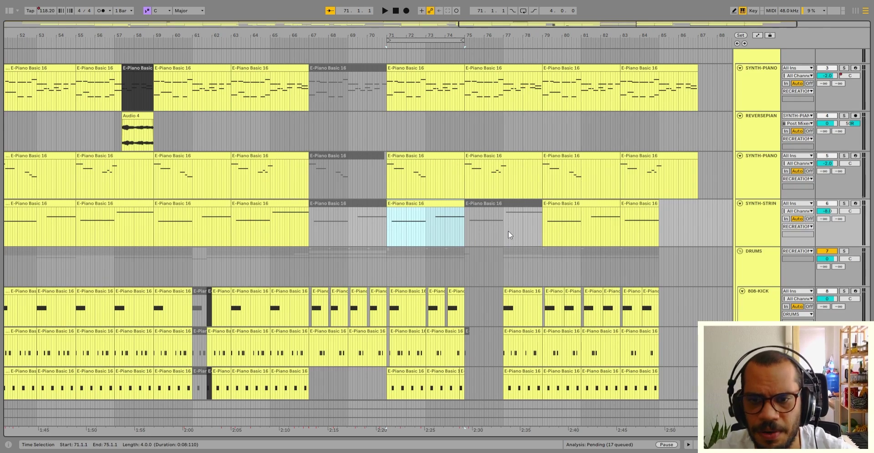
key(minus)
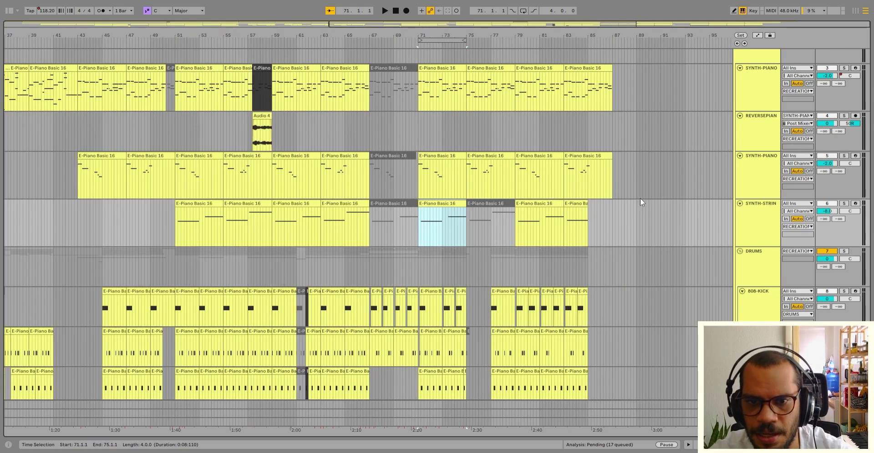
scroll(621, 208, down, 4)
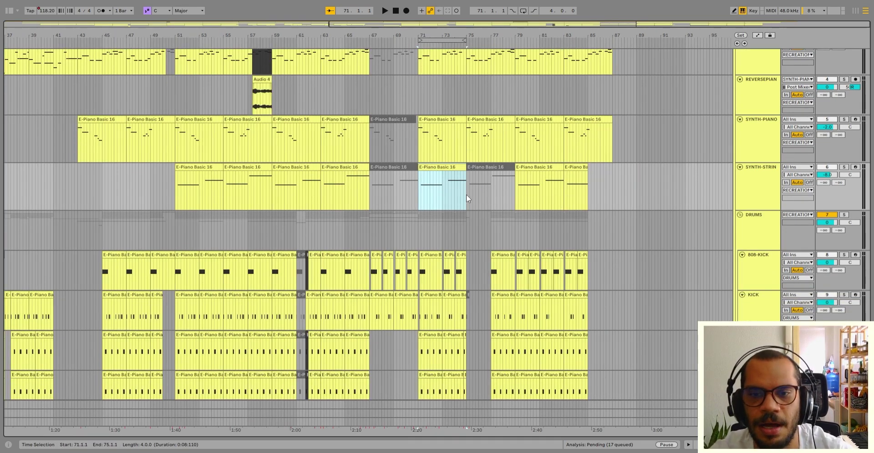
key(space)
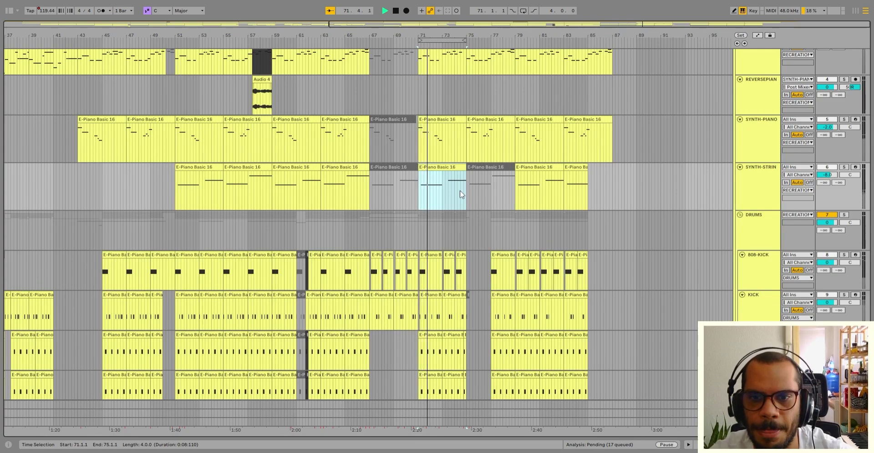
Select the gap from 75.1.1 to 77.1.1 across the drum tracks from TAMBOURINE up to 808-KICK
scroll(472, 195, down, 9)
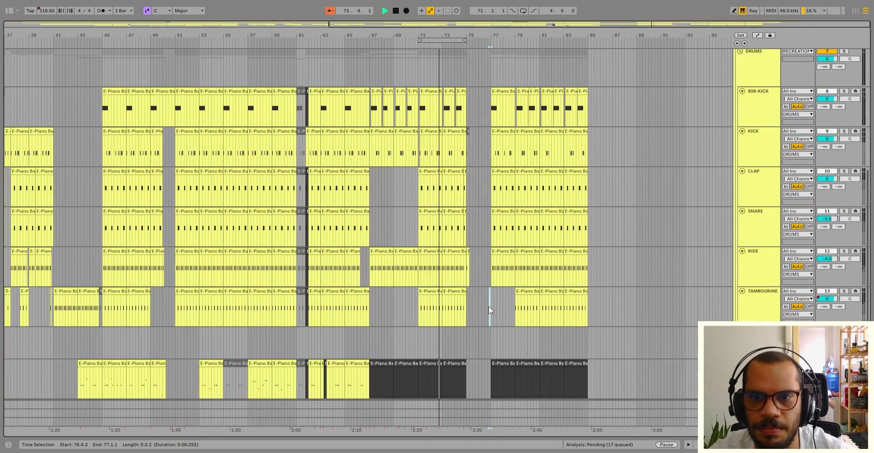
drag(487, 307, 466, 108)
scroll(474, 206, down, 4)
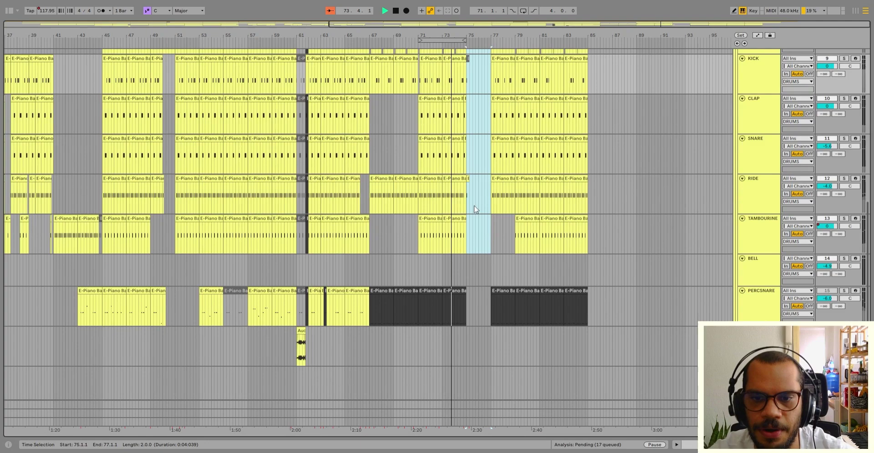
Select the upper SYNTH-PIANO clip from 75.1.1 to 79.1.1, followed by the deactivated SYNTH-STRIN clip in the same bars
scroll(474, 206, up, 11)
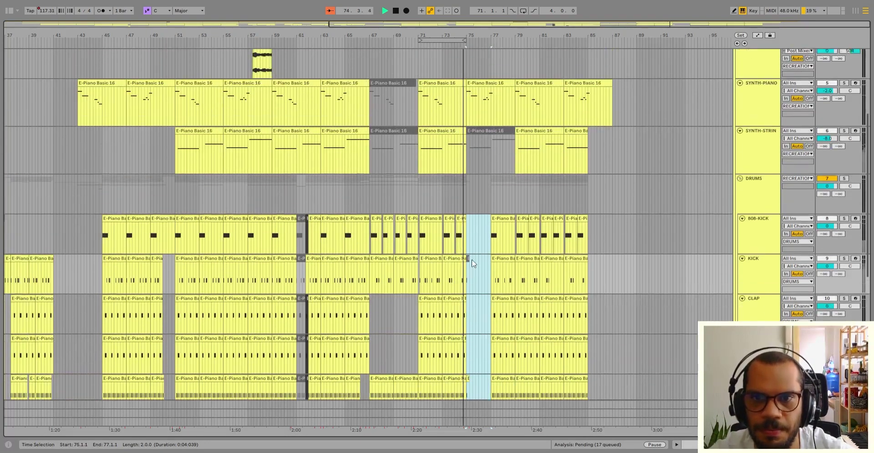
scroll(473, 263, up, 5)
drag(479, 95, 513, 96)
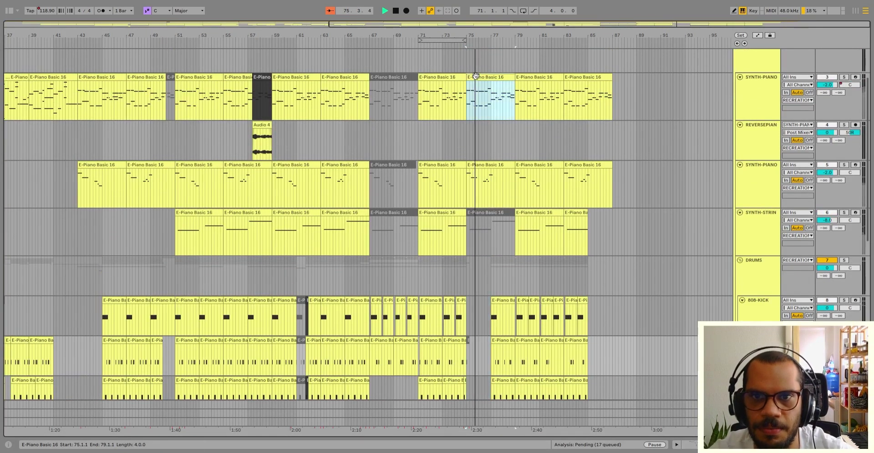
scroll(492, 217, down, 2)
scroll(509, 166, down, 1)
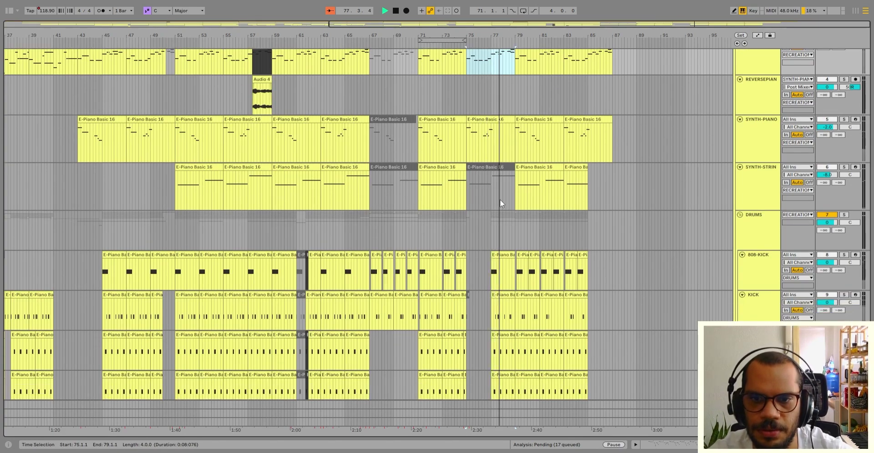
shift+click(502, 168)
click(502, 167)
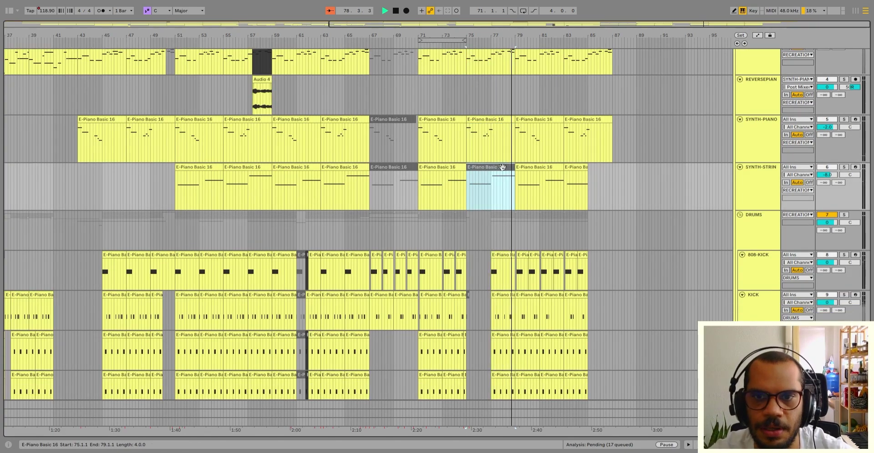
Place the insert marker at 79.3.3 on the 808-KICK track and examine its clips around bars 77 to 85
scroll(525, 199, down, 1)
click(524, 256)
key(plus)
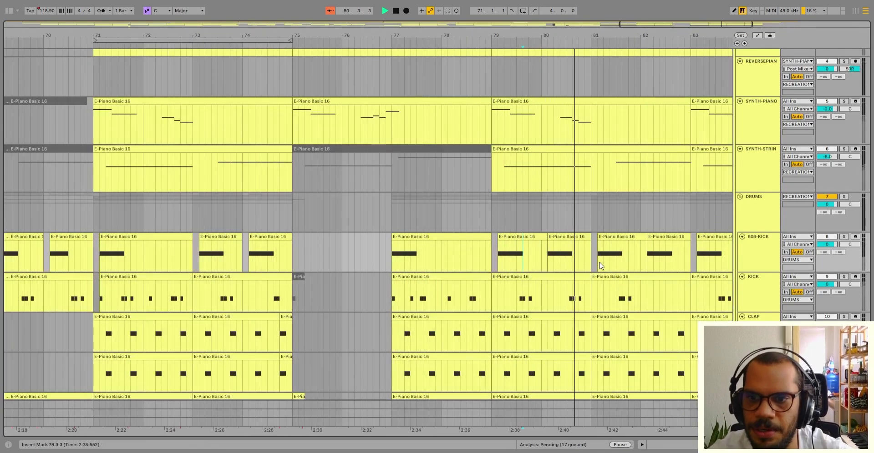
key(x)
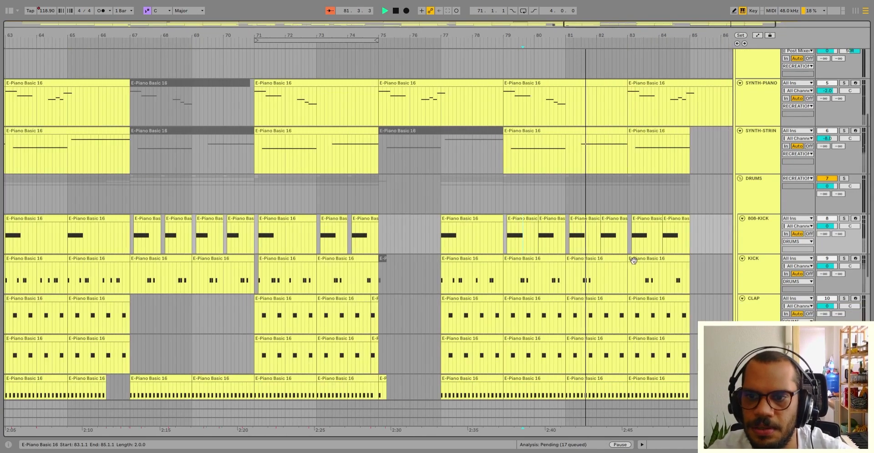
Review how the drum, string and piano tracks end between bars 83 and 87, and stop playback
scroll(632, 261, down, 1)
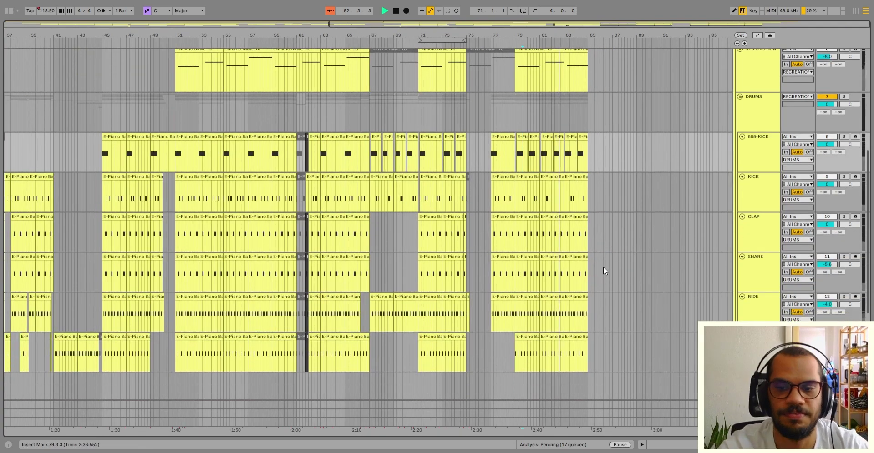
scroll(602, 267, down, 1)
scroll(604, 270, down, 1)
scroll(604, 270, up, 3)
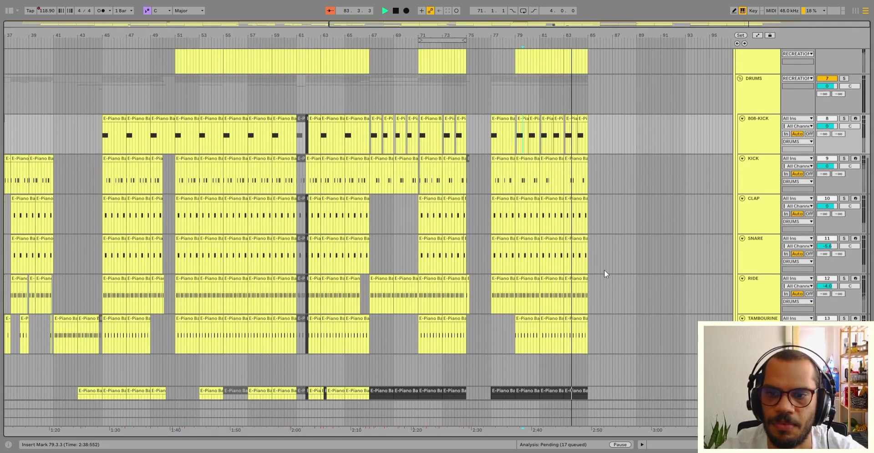
scroll(604, 270, up, 3)
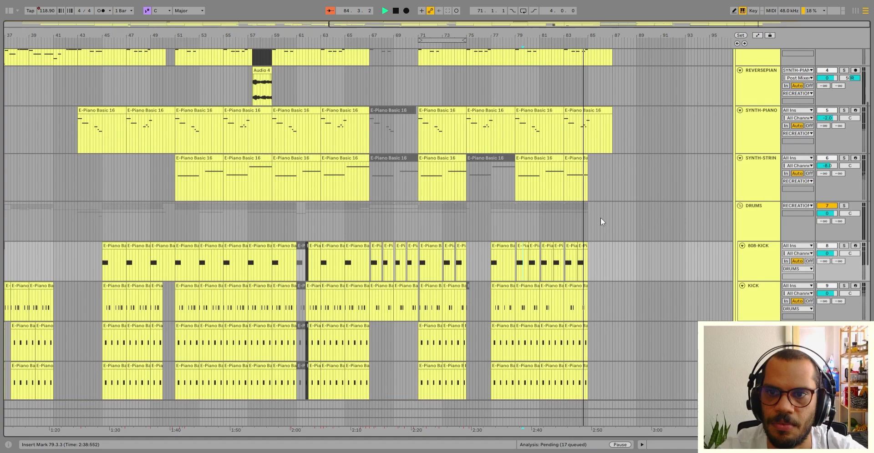
scroll(599, 191, up, 2)
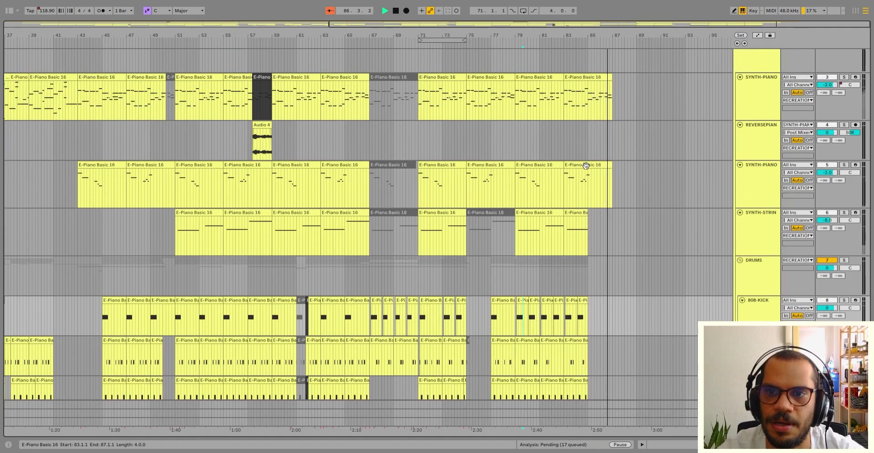
key(space)
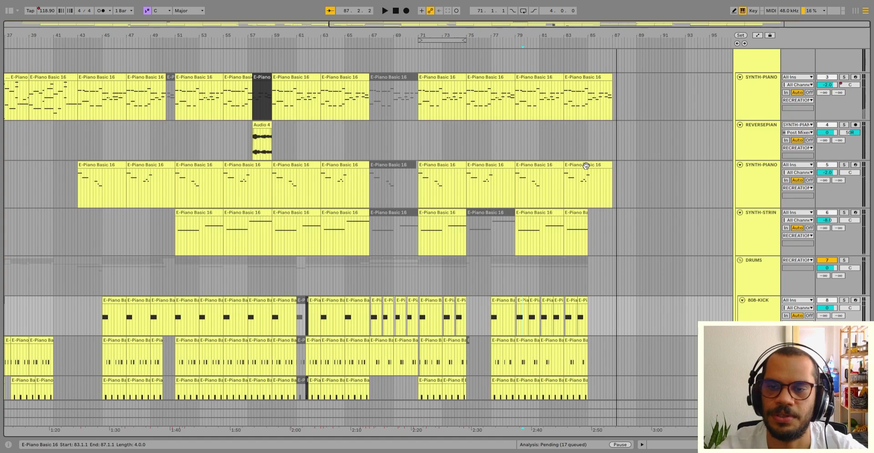
Play from bar 79 and select the two upper SYNTH-PIANO clips from 79.1.1 to 87.1.1
click(585, 166)
scroll(584, 155, up, 2)
click(572, 163)
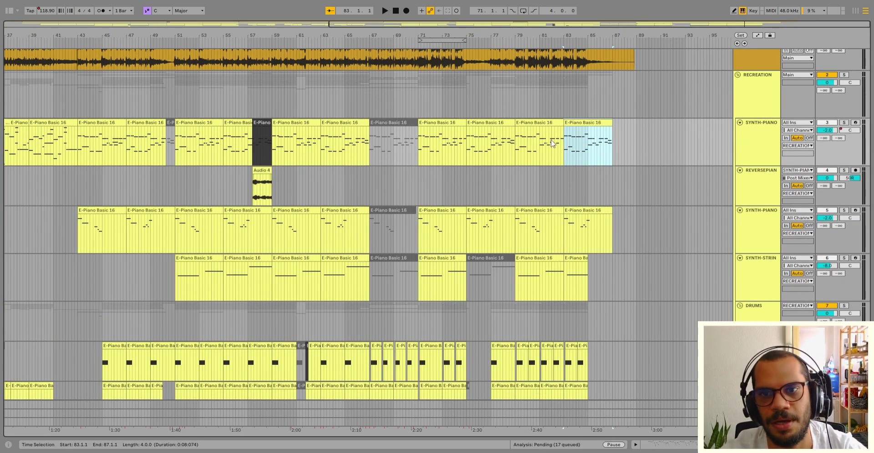
click(548, 122)
key(space)
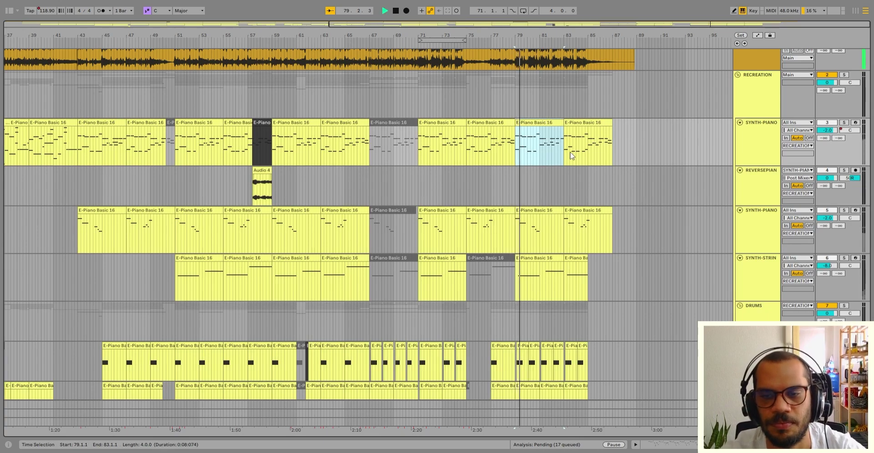
shift+click(594, 125)
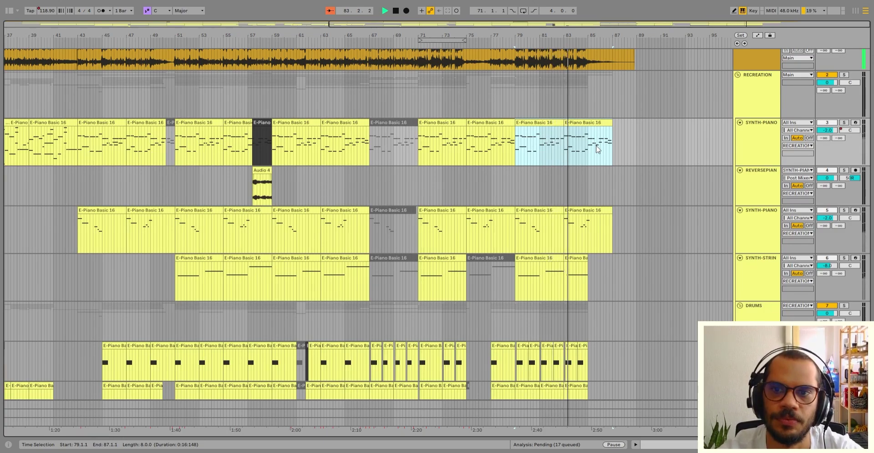
Examine the tracks from SYNTH-STRIN down to PERCSNARE around the final bars as playback continues
scroll(632, 222, down, 12)
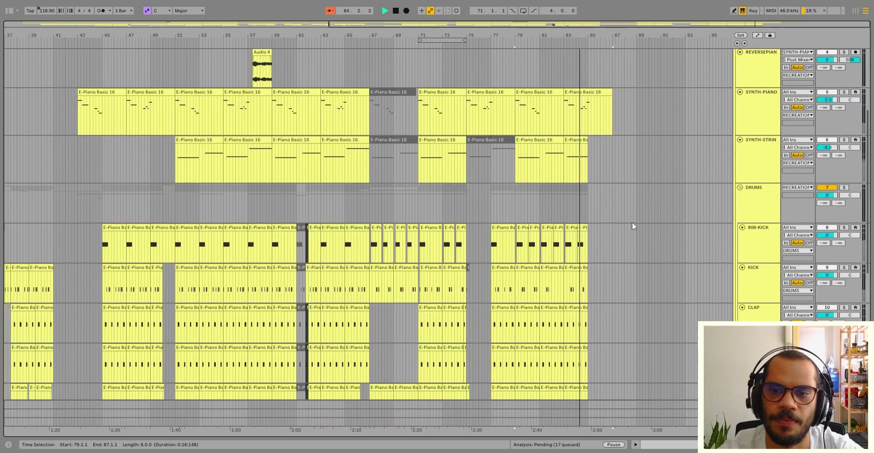
scroll(625, 228, down, 1)
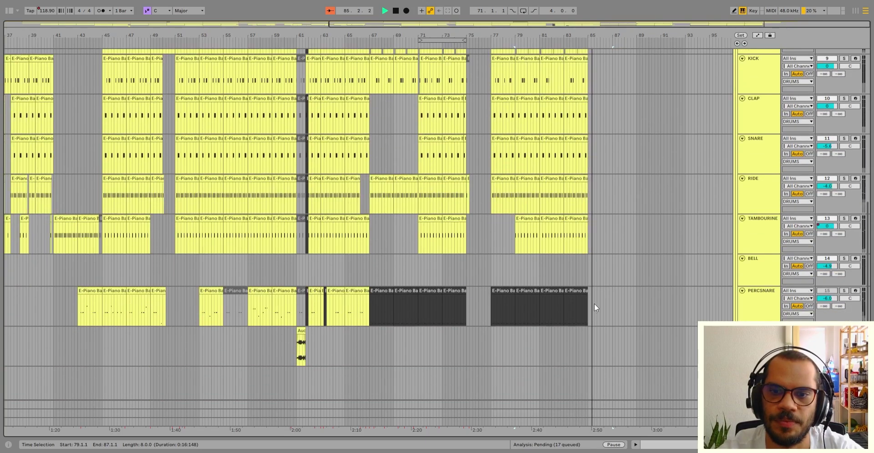
scroll(593, 297, up, 11)
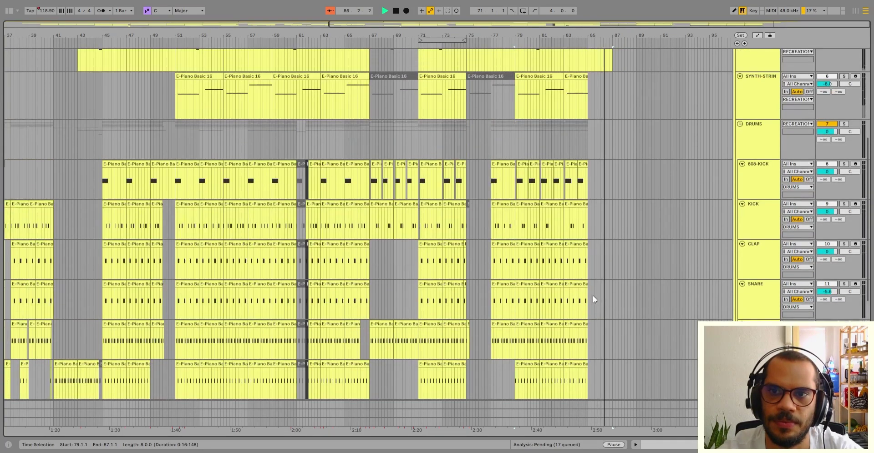
Stop playback, place the insert marker at 85.1.1 on the SYNTH-STRIN track and review where the drum tracks end
key(space)
scroll(583, 234, down, 2)
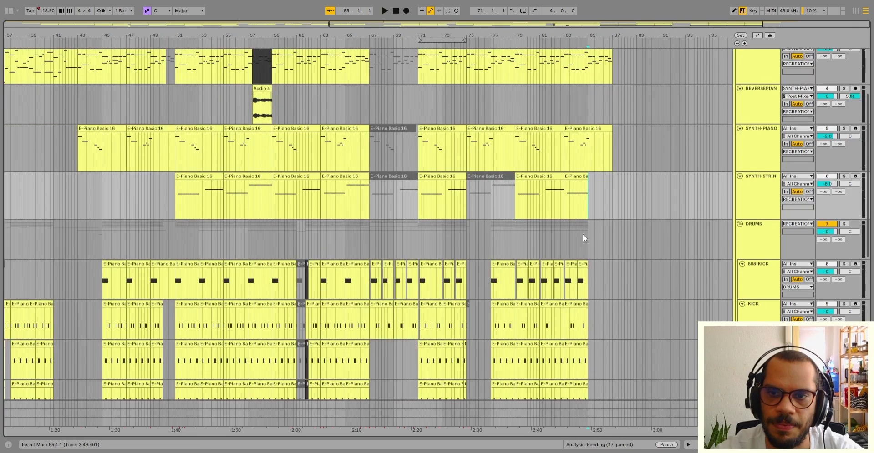
click(574, 215)
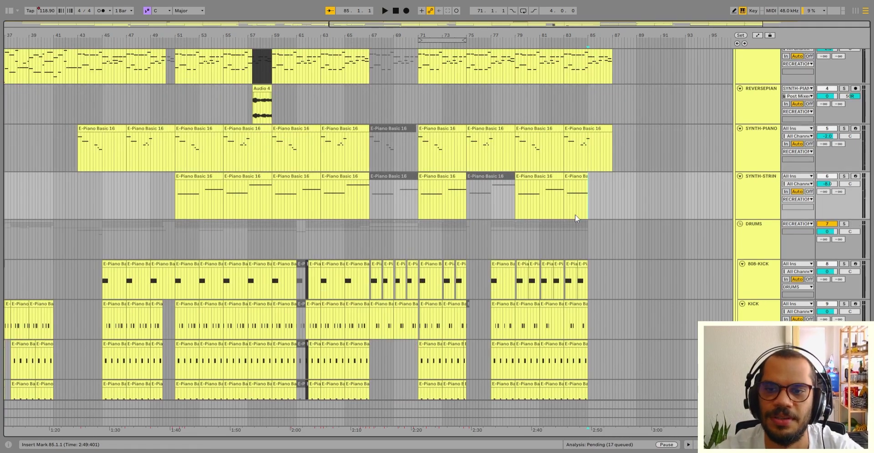
scroll(574, 215, down, 4)
scroll(575, 218, down, 3)
scroll(574, 217, up, 7)
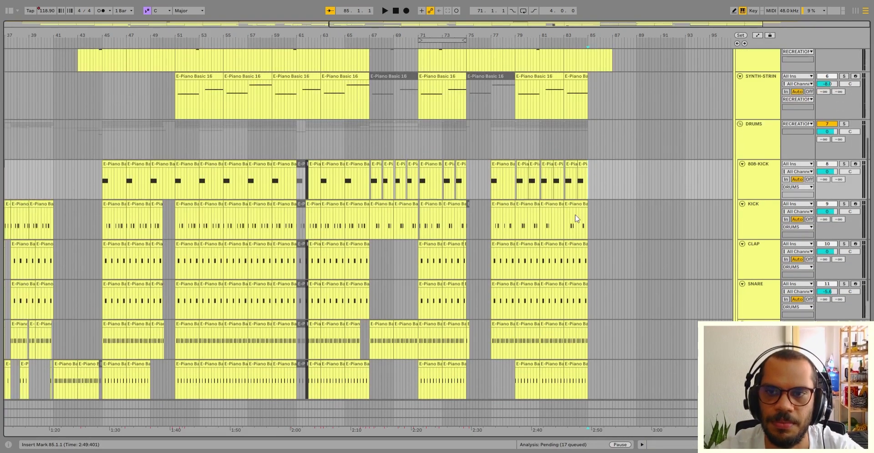
scroll(575, 218, up, 2)
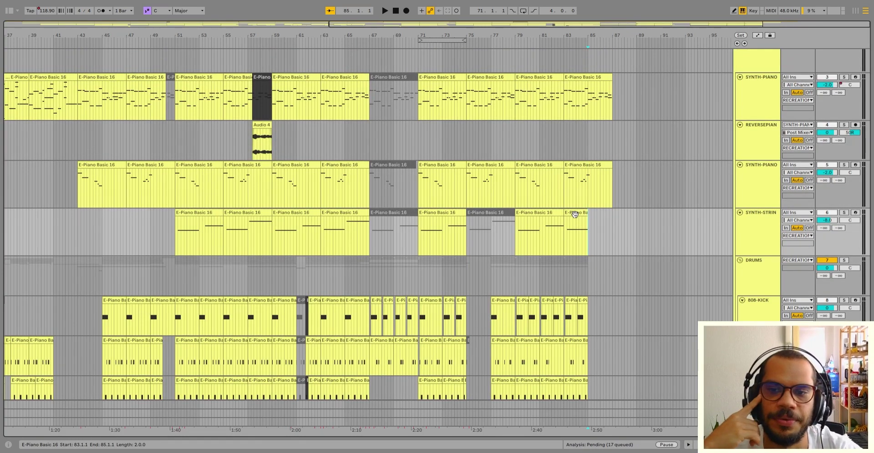
Select the final clips starting at bar 83 on SYNTH-STRIN and both SYNTH-PIANO tracks in turn, and place the insert marker at 85.1.1
click(575, 214)
scroll(575, 214, up, 1)
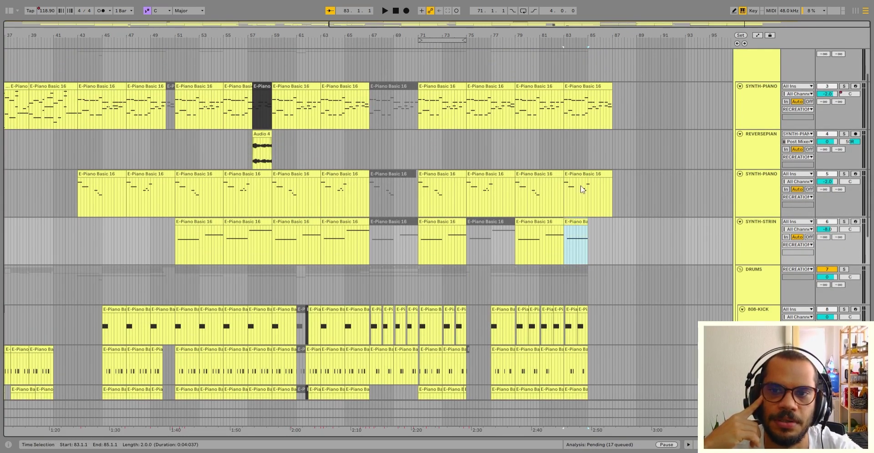
click(584, 175)
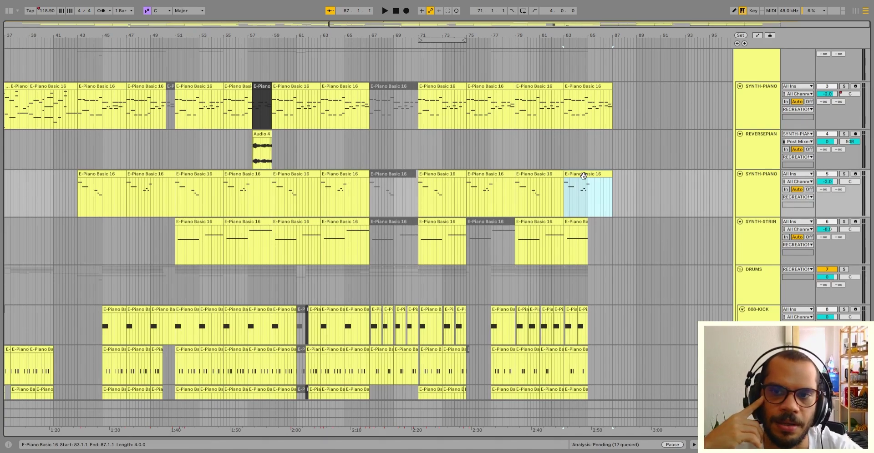
click(593, 93)
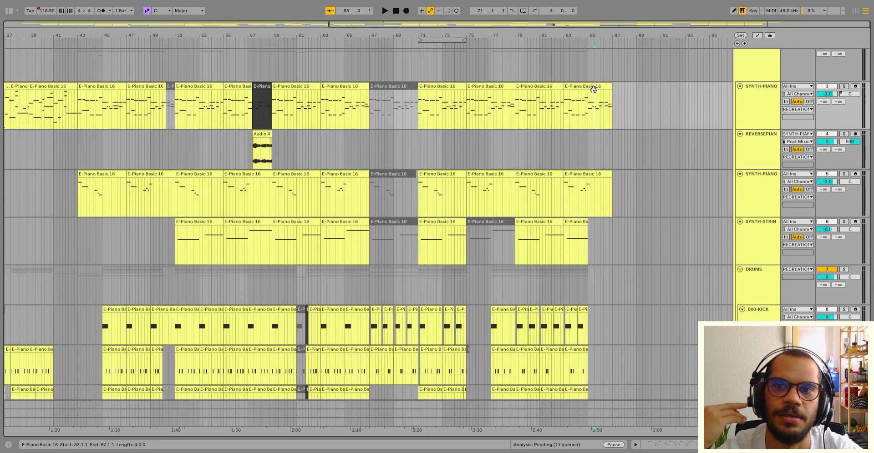
click(592, 87)
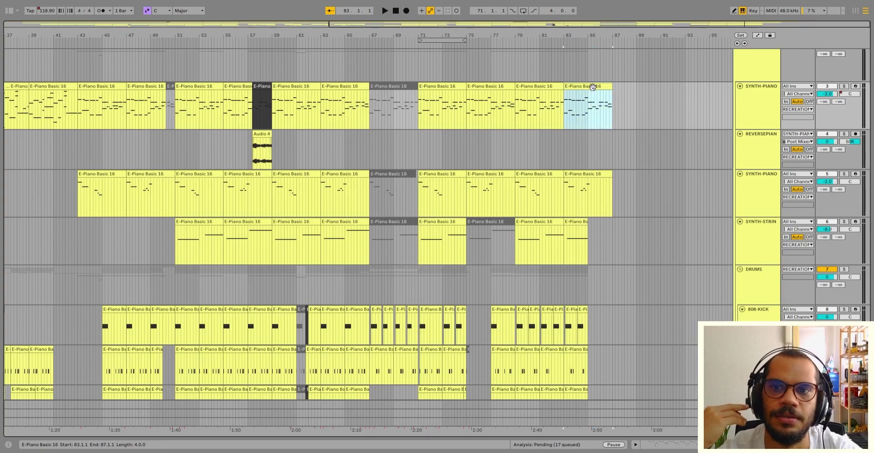
click(586, 114)
click(587, 114)
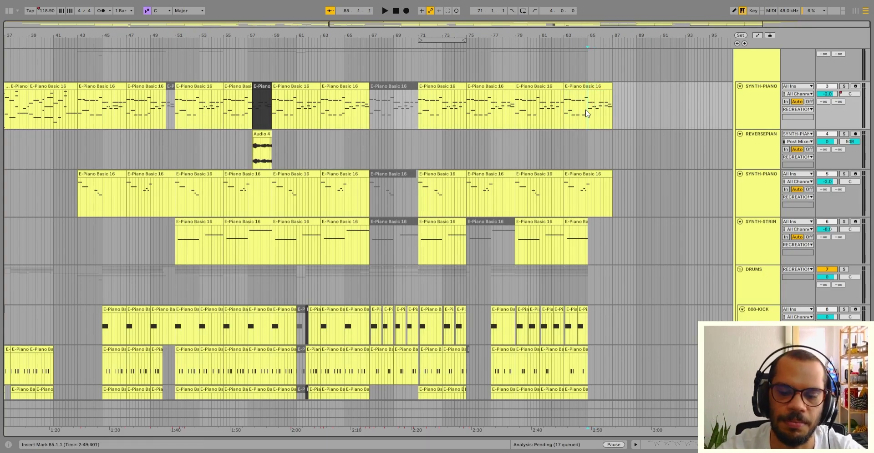
Play the piano ending from 84.4.1 and stop after the last clips finish at bar 87
click(585, 117)
key(space)
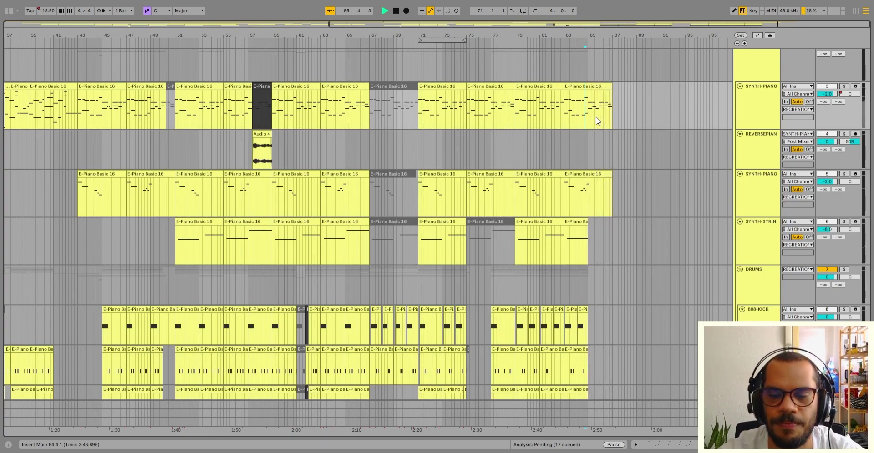
key(space)
Locate and select the short audio clip from 44.4.1 to 45.1.1 on the track below REVERSE RID
scroll(596, 119, down, 5)
scroll(591, 123, down, 3)
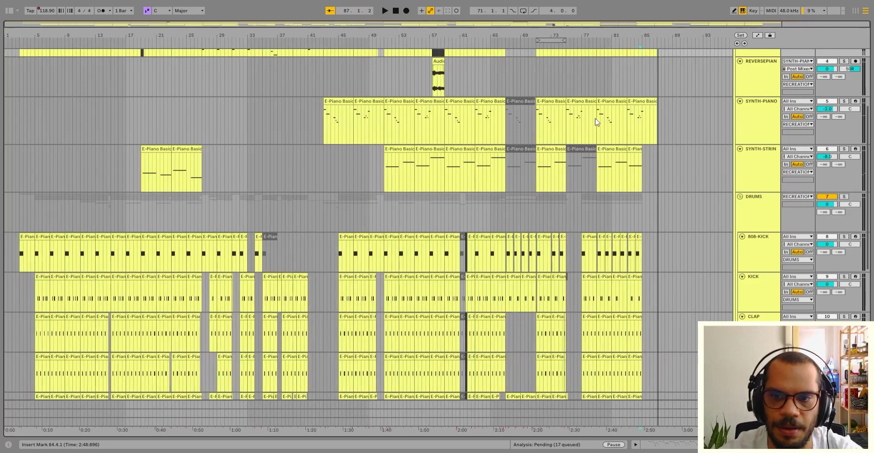
scroll(483, 173, down, 5)
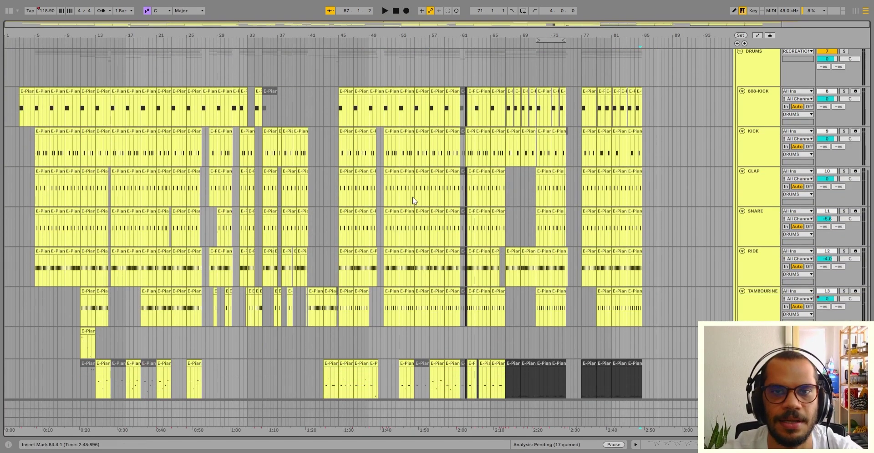
scroll(414, 202, down, 5)
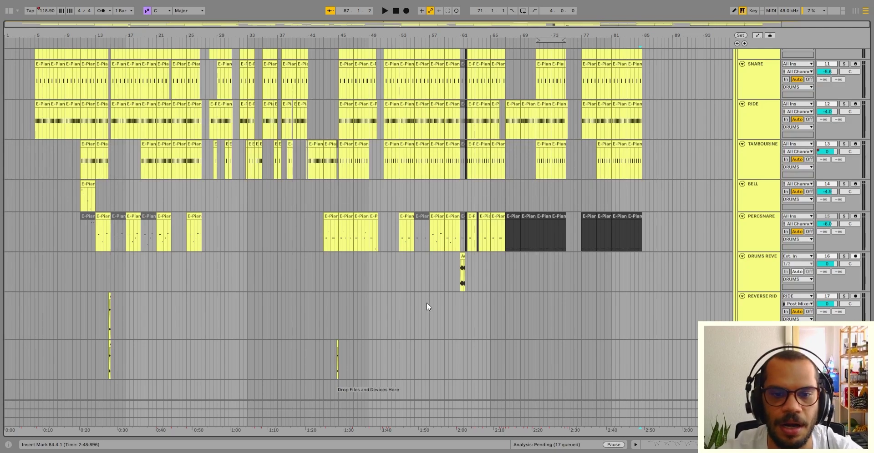
click(338, 350)
scroll(337, 350, up, 8)
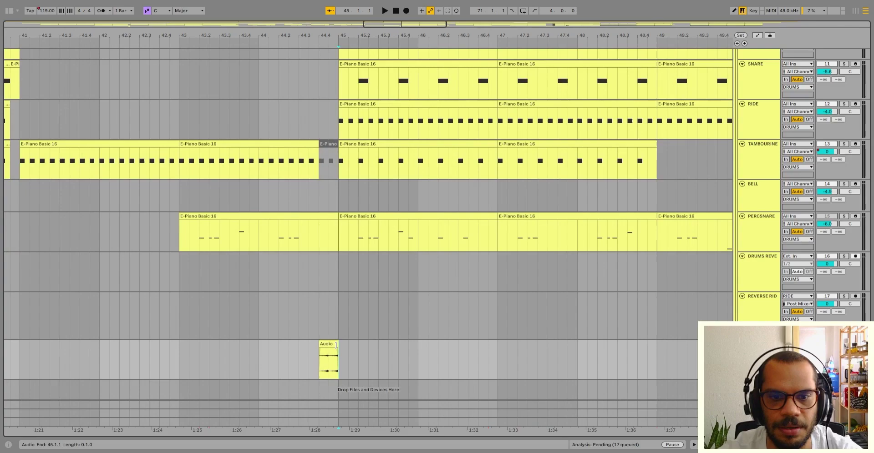
click(336, 345)
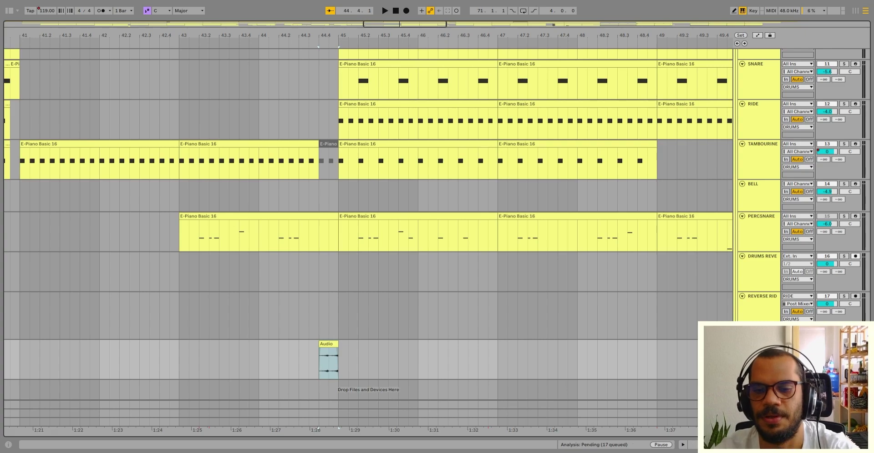
click(614, 305)
scroll(580, 315, down, 5)
scroll(547, 334, down, 3)
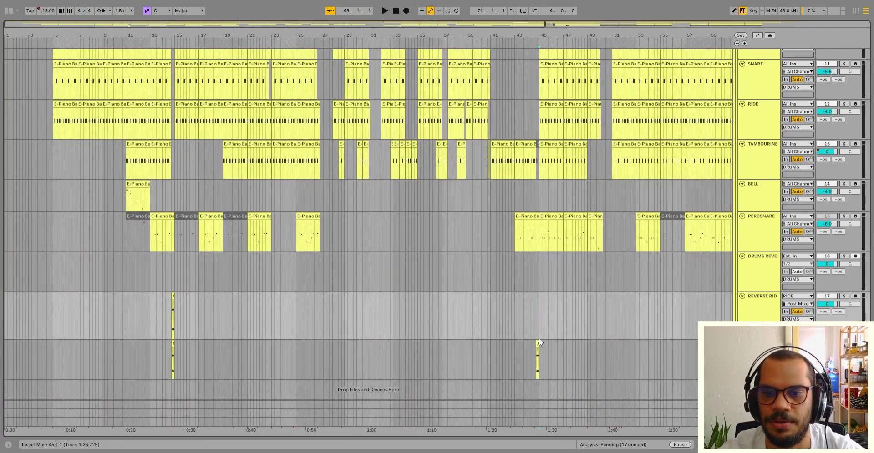
scroll(539, 338, up, 6)
click(532, 344)
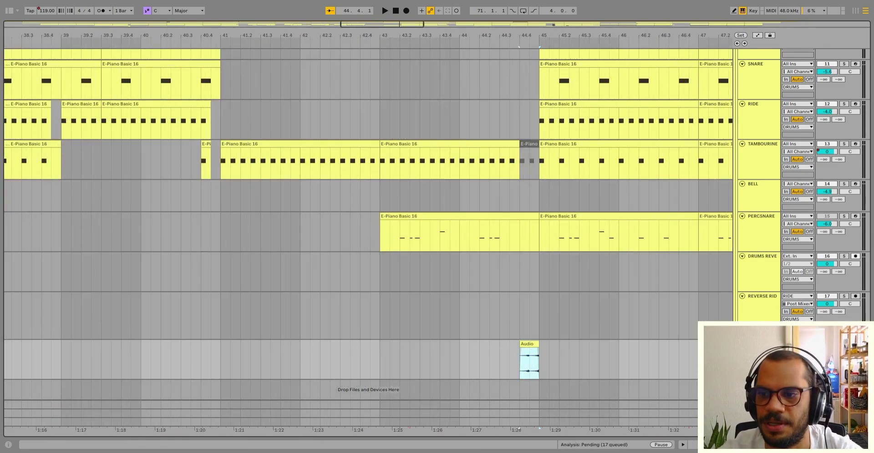
Play the short audio clip's transition into bar 45 from 44.1.1 and again from 44.2.1, stopping at bar 45 each time
click(458, 331)
key(space)
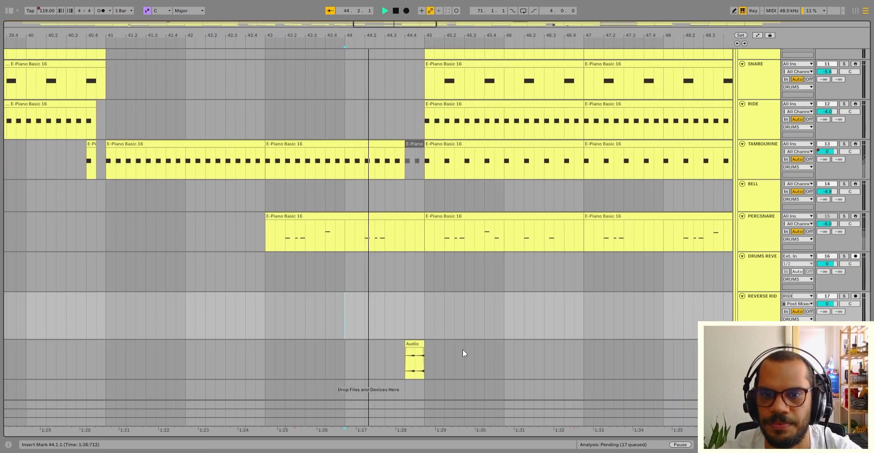
key(space)
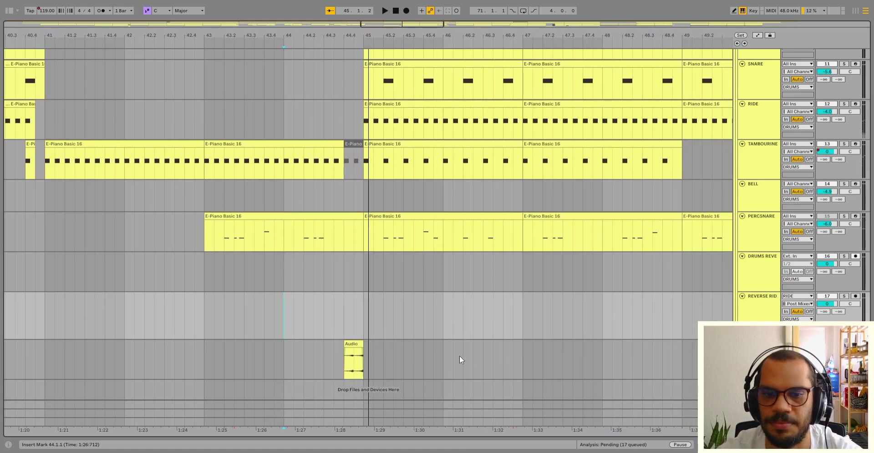
click(302, 367)
key(space)
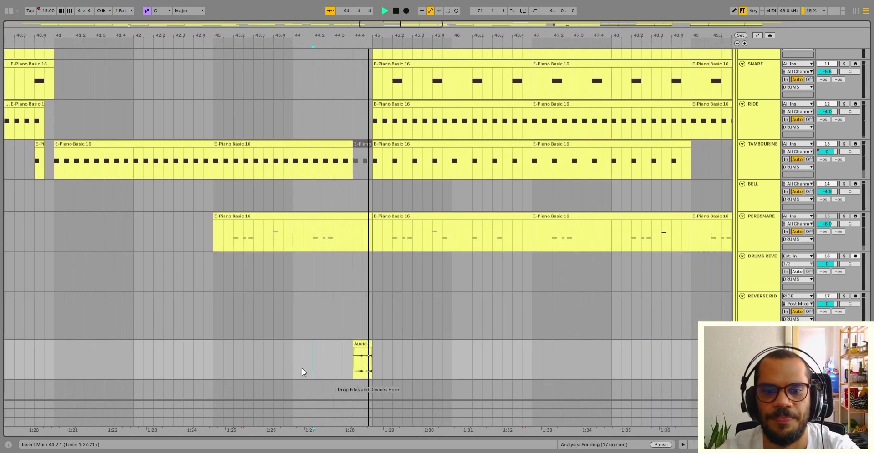
key(space)
Show the whole arrangement and examine the piano, string, drum and percussion tracks from bar 1 to the end
key(w)
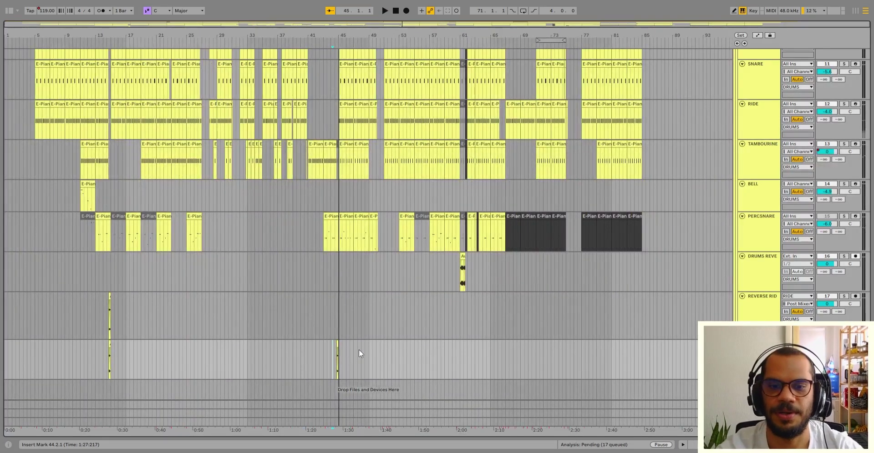
scroll(493, 327, up, 2)
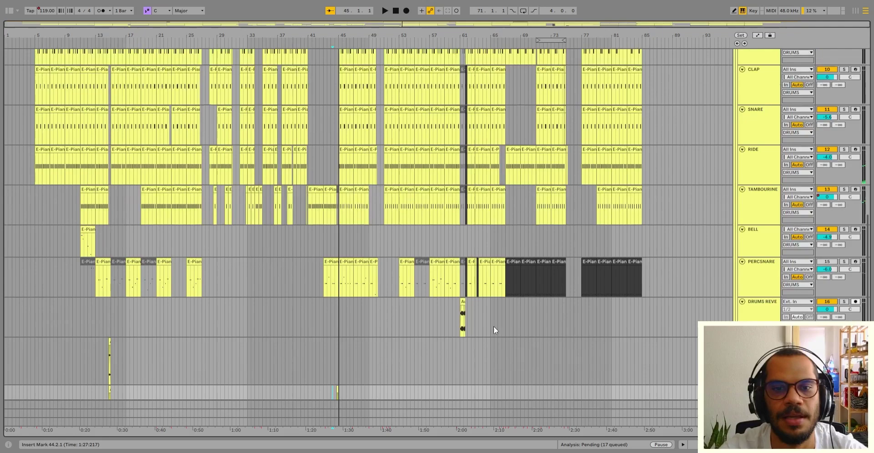
scroll(494, 326, up, 5)
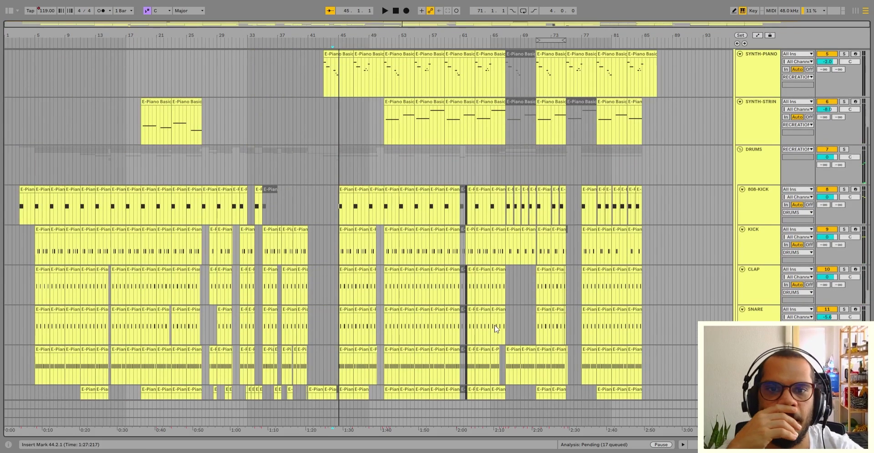
scroll(496, 328, up, 5)
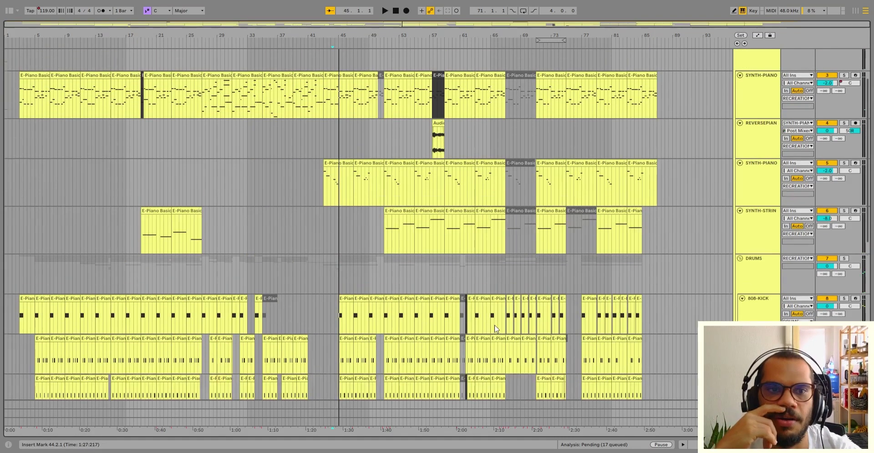
scroll(496, 329, down, 2)
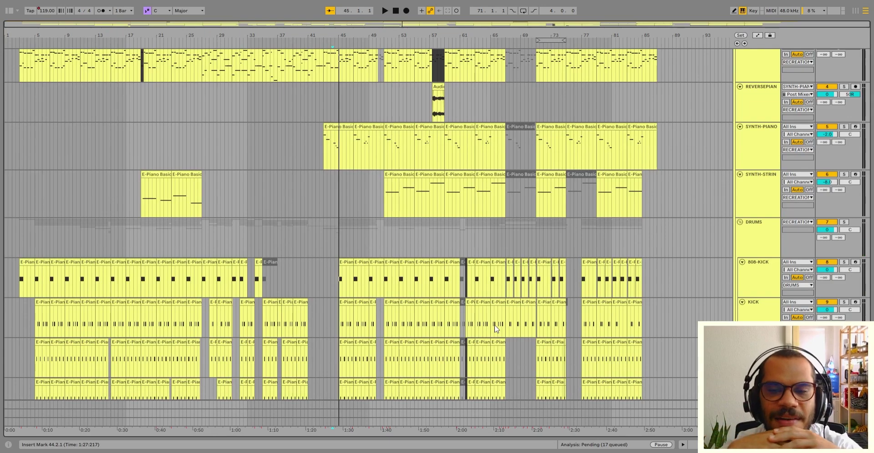
scroll(496, 329, down, 7)
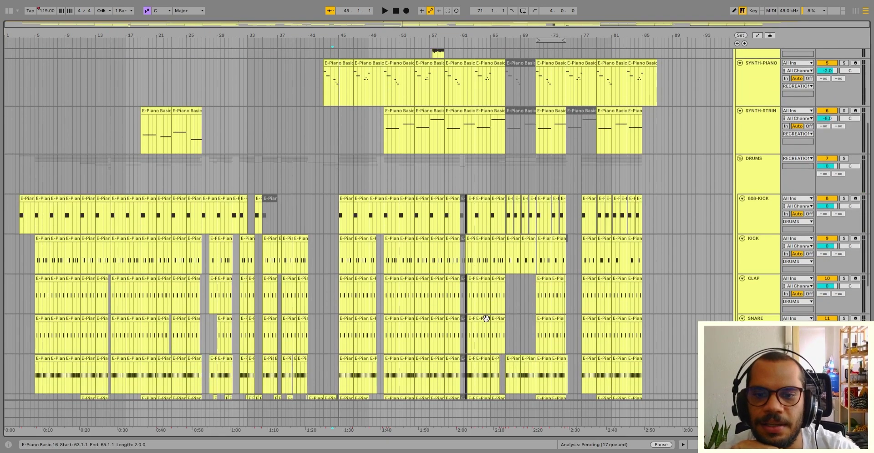
scroll(486, 322, down, 2)
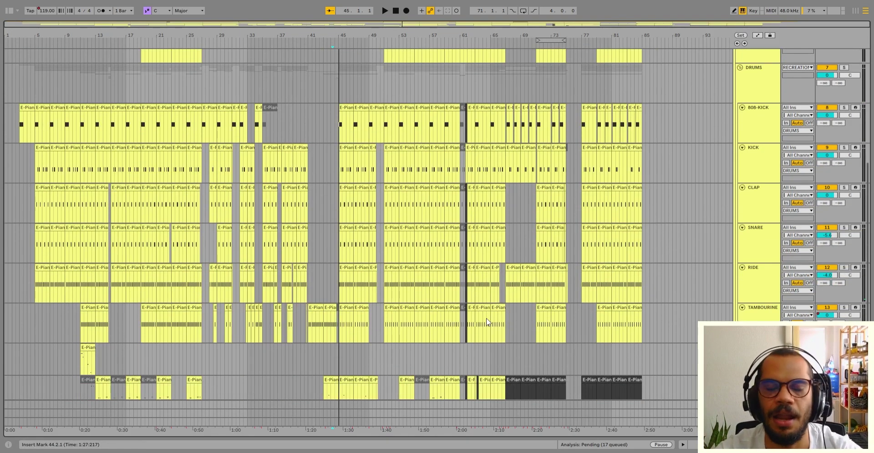
scroll(487, 321, down, 2)
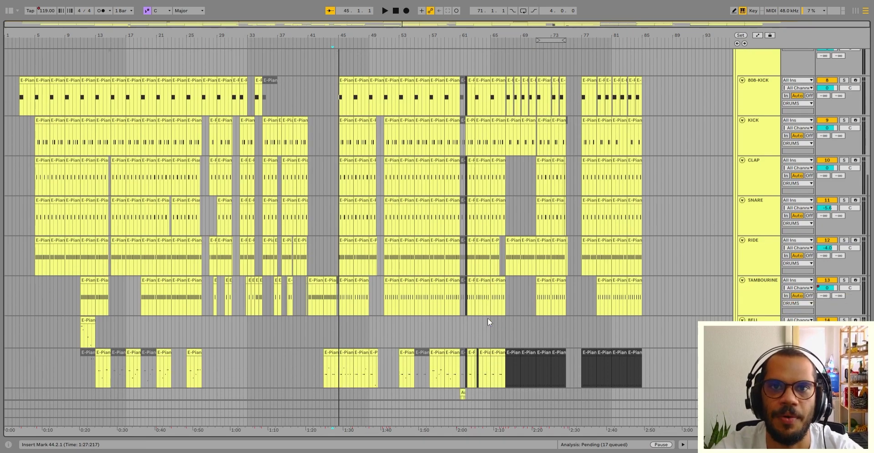
scroll(489, 317, down, 4)
scroll(489, 317, up, 5)
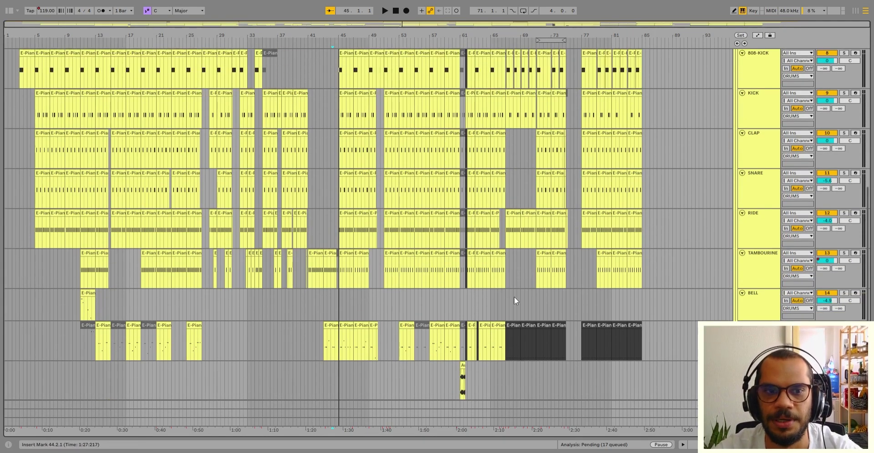
scroll(514, 301, down, 1)
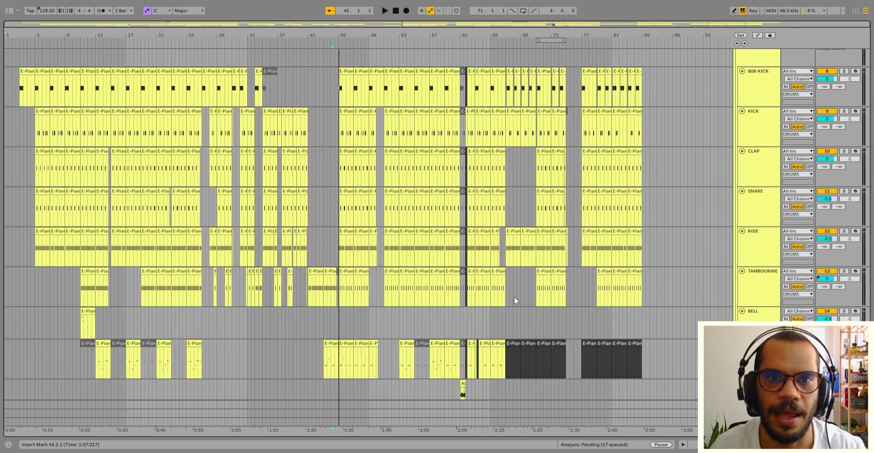
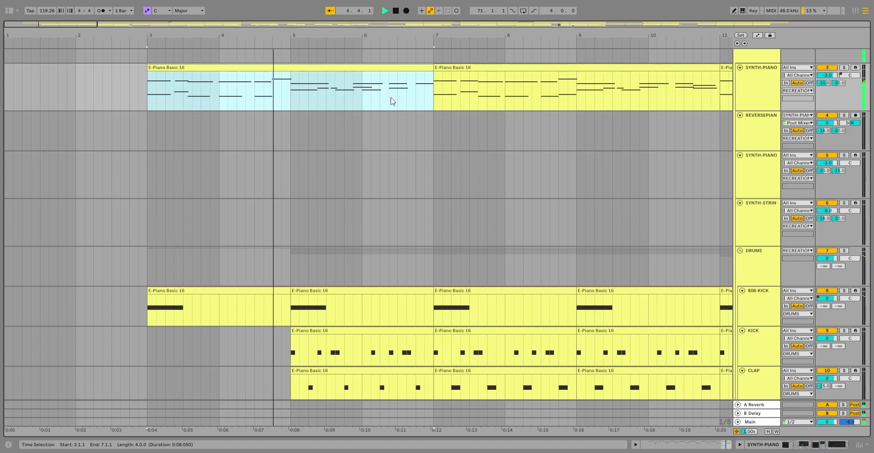
Follow playback from bar 4 to bar 15, examining the piano clips and the kick, clap, snare, ride, tambourine, bell and percussion-snare tracks
scroll(403, 143, down, 2)
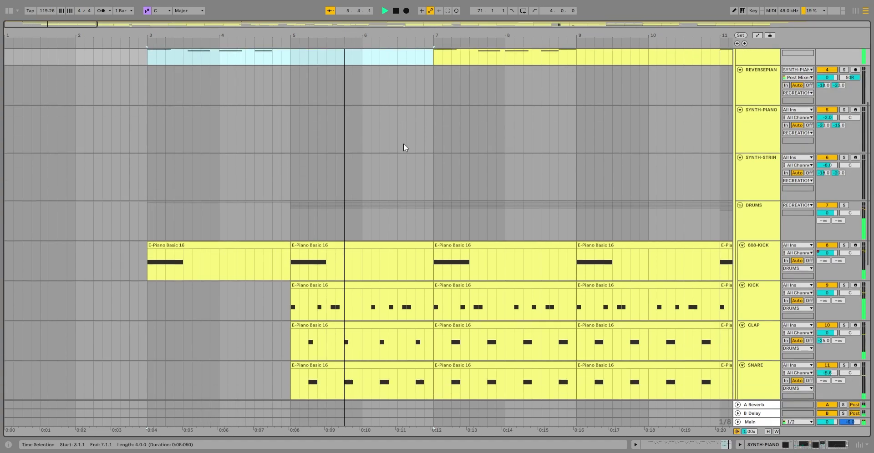
scroll(403, 145, down, 5)
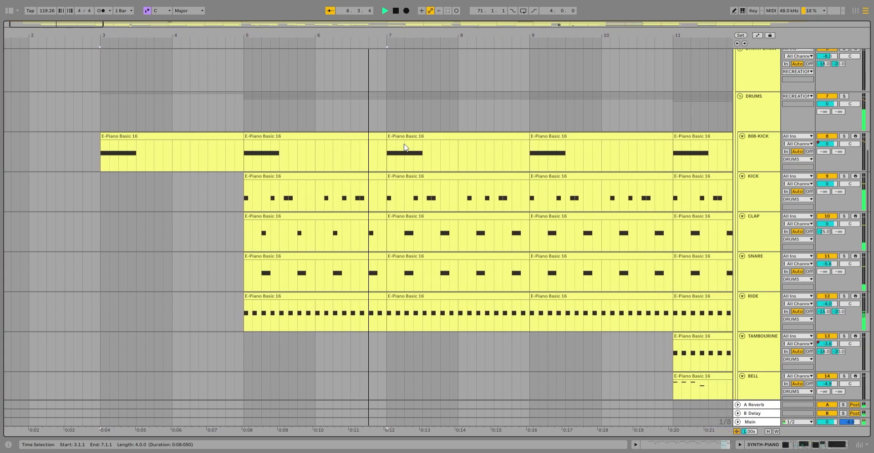
scroll(403, 145, up, 1)
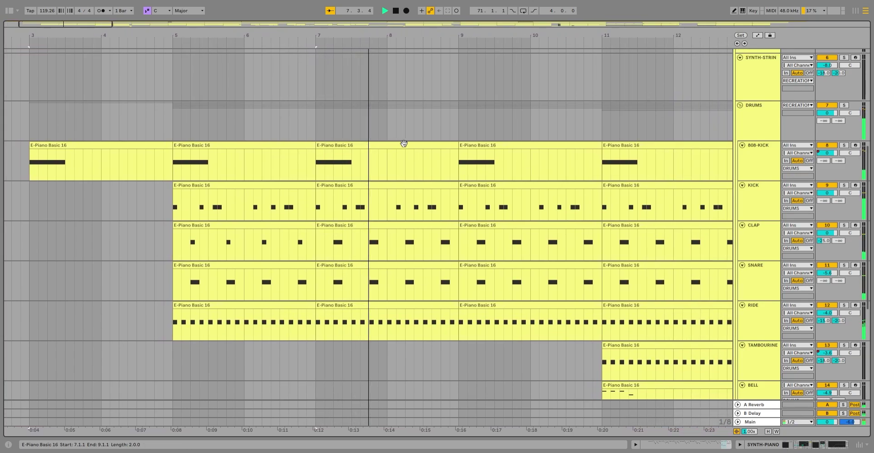
scroll(404, 143, up, 3)
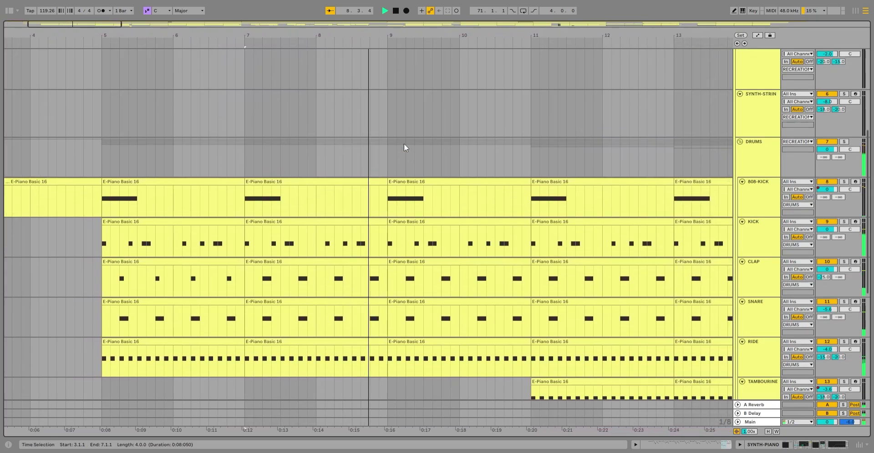
scroll(403, 144, up, 6)
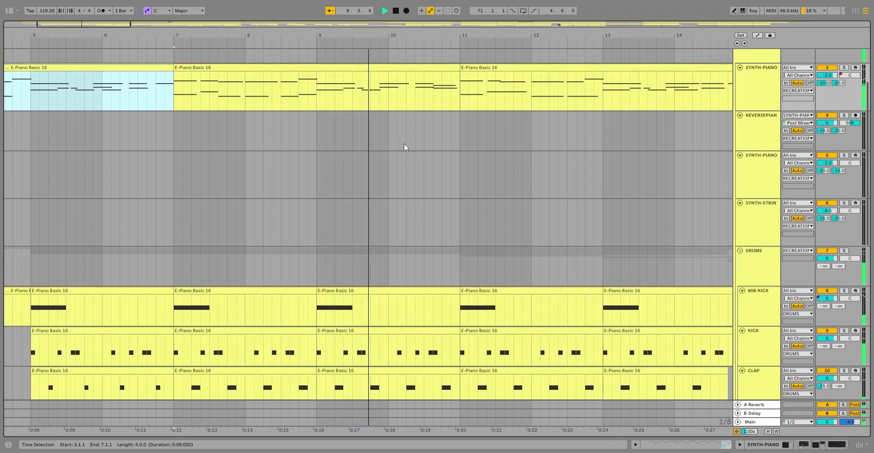
scroll(403, 145, down, 3)
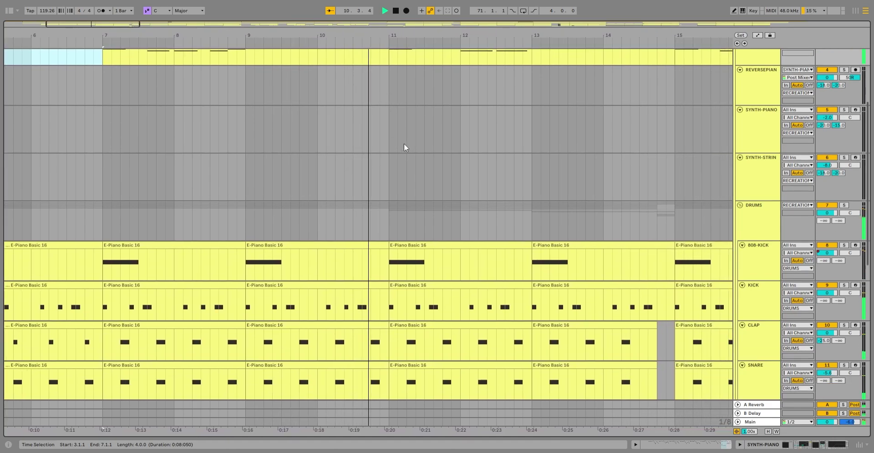
scroll(404, 144, down, 9)
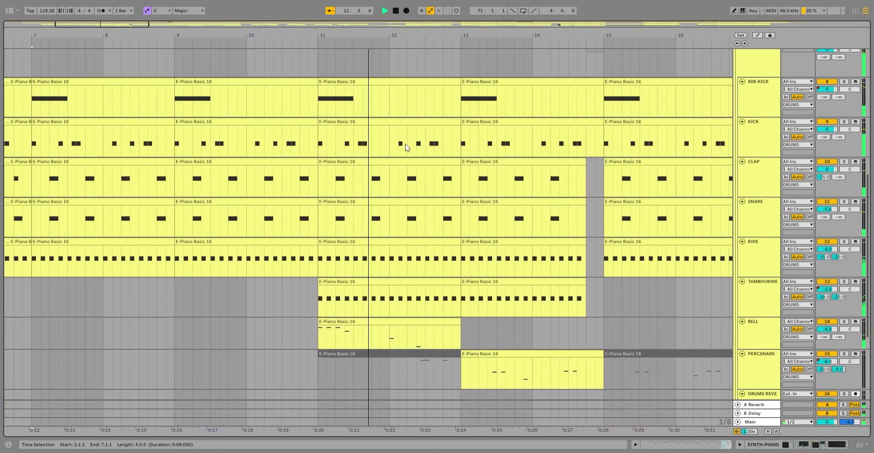
scroll(405, 146, down, 1)
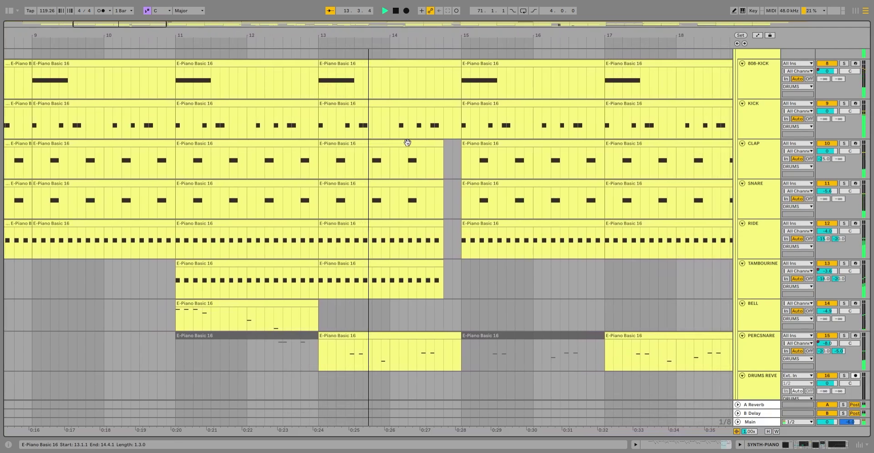
scroll(408, 143, up, 7)
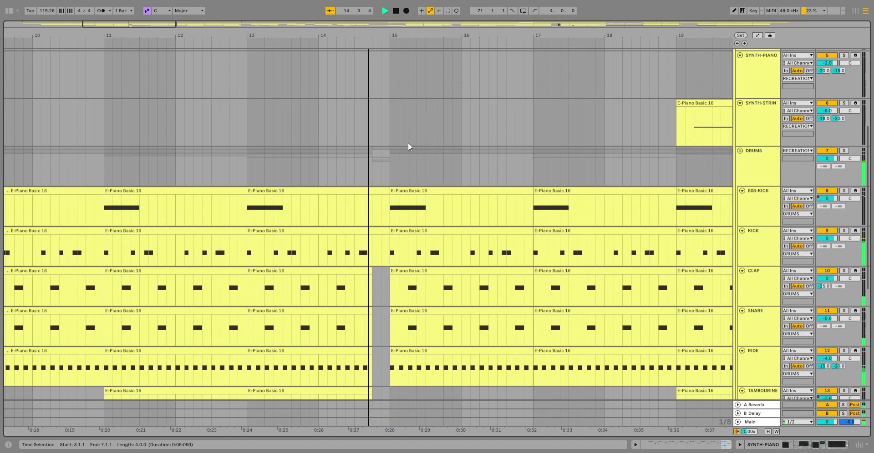
scroll(408, 144, up, 6)
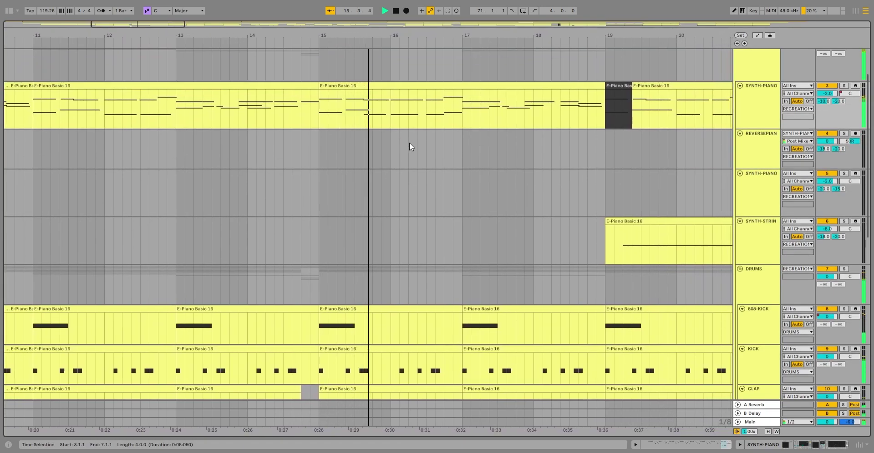
Follow playback through bars 18 to 22, examining the string clips from bar 19 and the accompanying drum tracks
scroll(410, 143, down, 2)
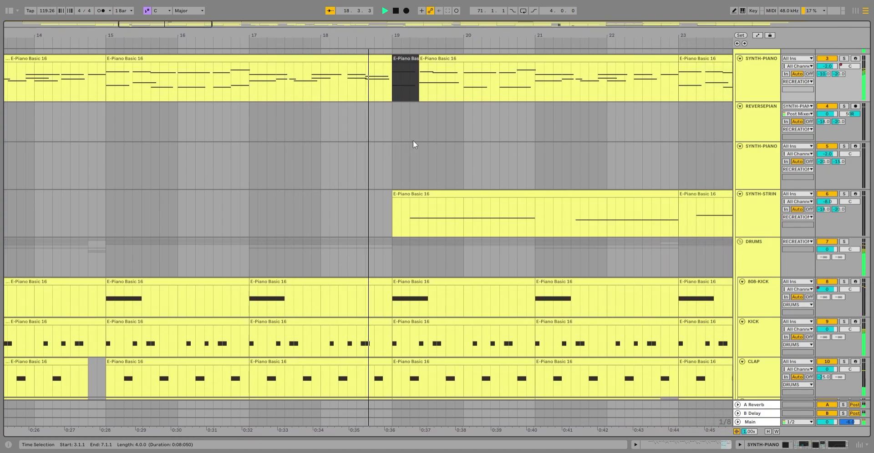
scroll(413, 142, down, 2)
scroll(413, 140, down, 5)
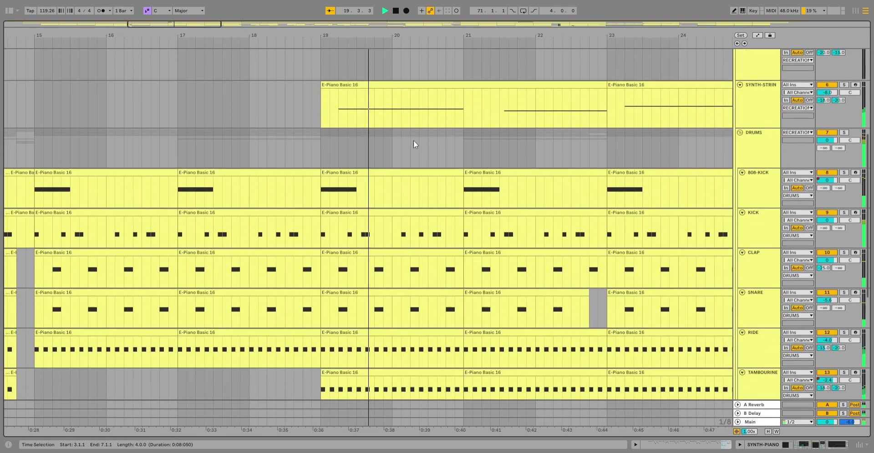
scroll(414, 141, down, 2)
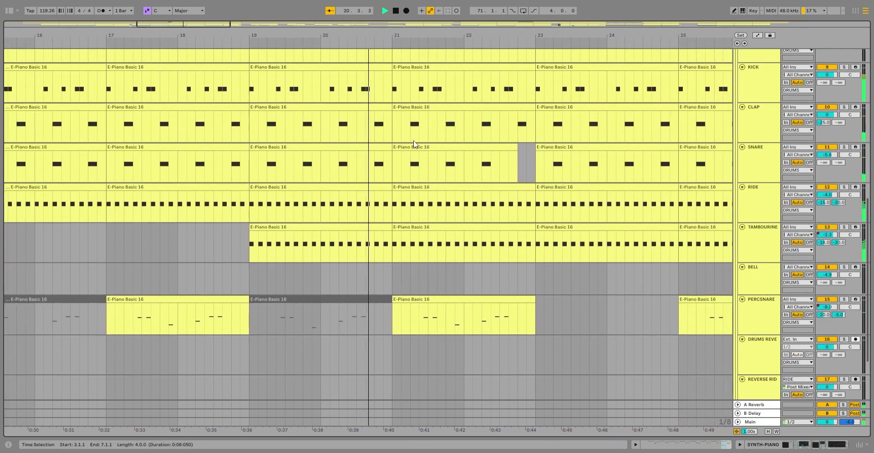
scroll(413, 142, up, 5)
scroll(413, 141, up, 4)
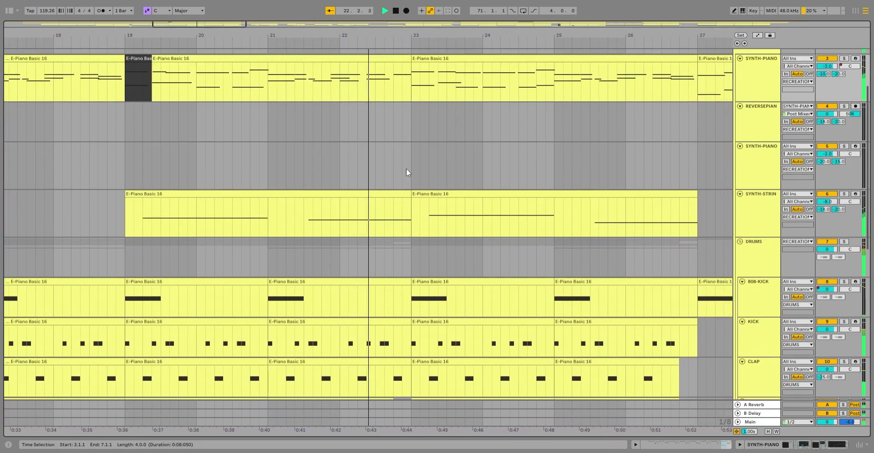
Open the string clip at bar 23, inspect its notes while following playback, and close the clip editor
double_click(423, 195)
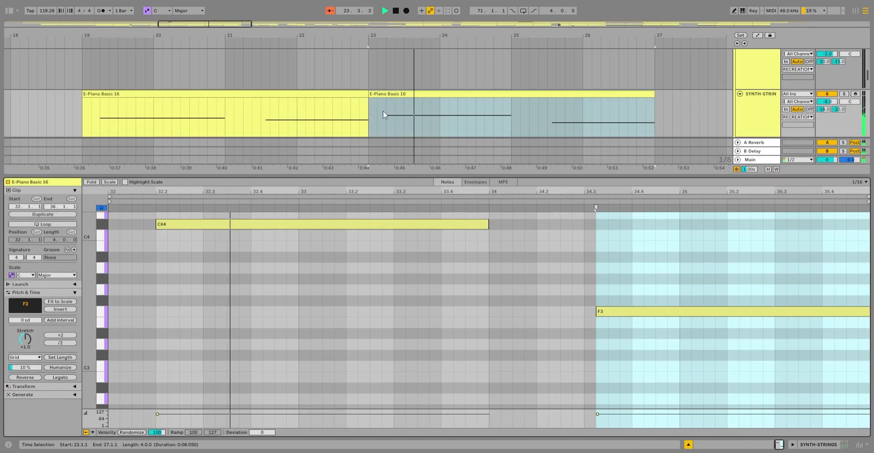
click(331, 10)
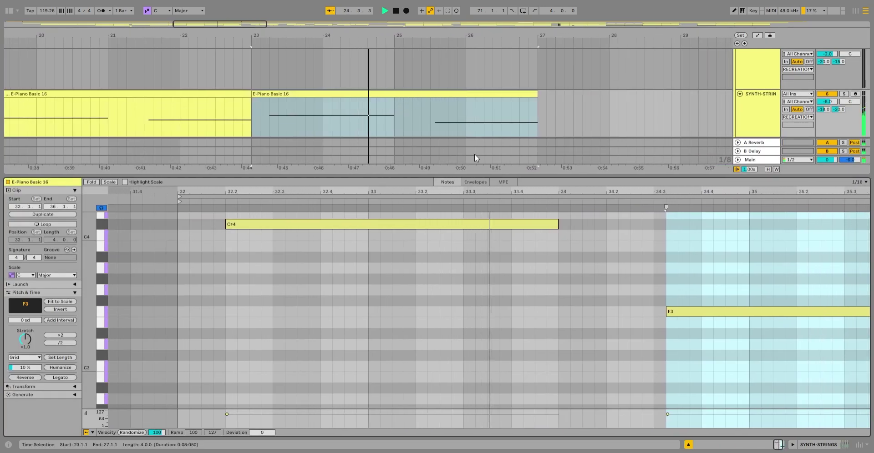
scroll(517, 98, up, 3)
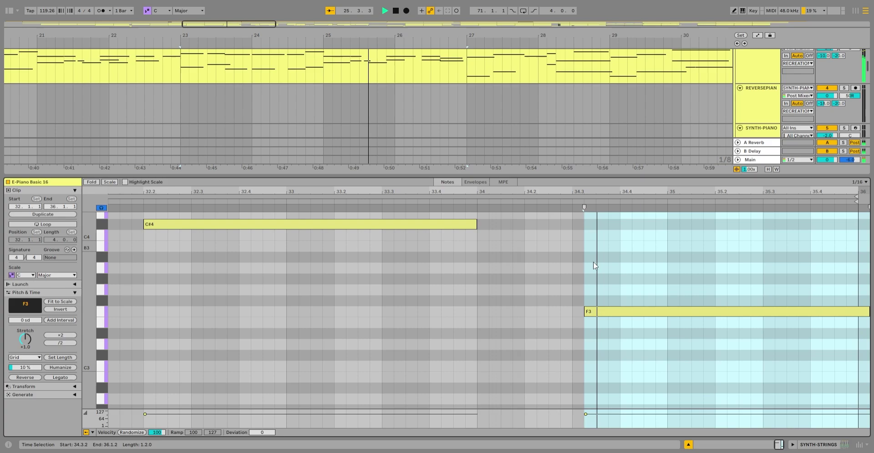
click(688, 445)
Open the SYNTH-PIANO clip at bar 27, inspect its high and low notes, close the editor, and resume following playback
scroll(460, 116, up, 2)
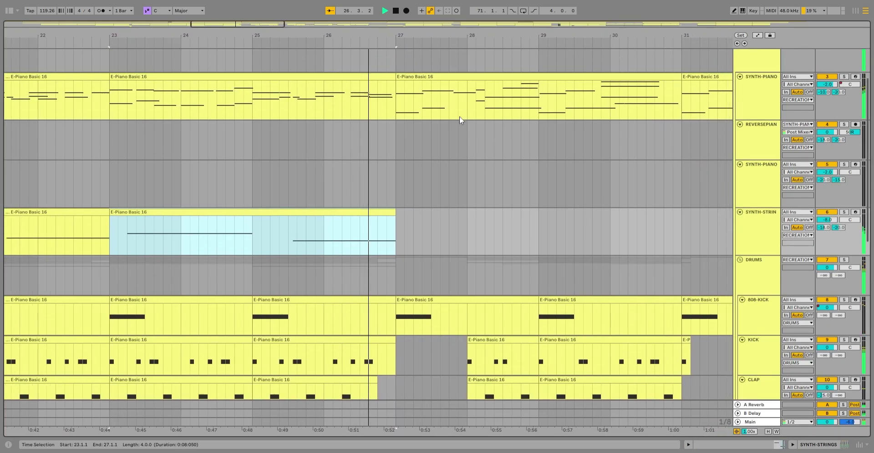
double_click(446, 79)
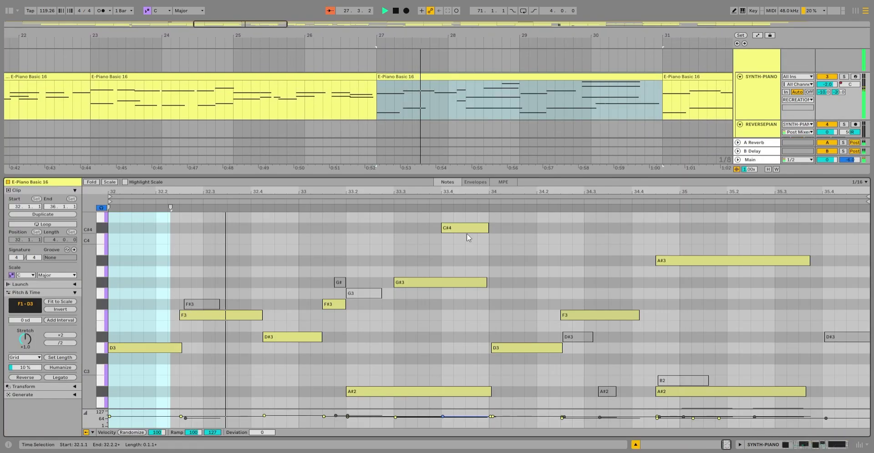
scroll(473, 243, down, 5)
scroll(476, 241, up, 6)
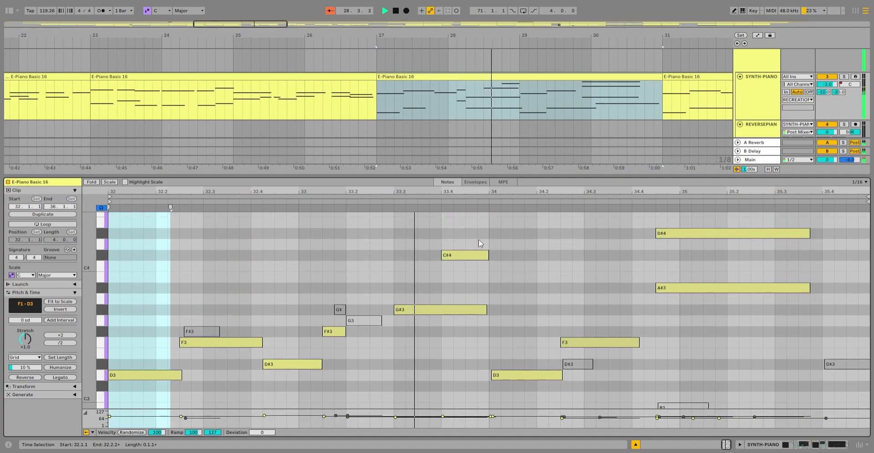
scroll(624, 392, down, 5)
scroll(622, 379, up, 3)
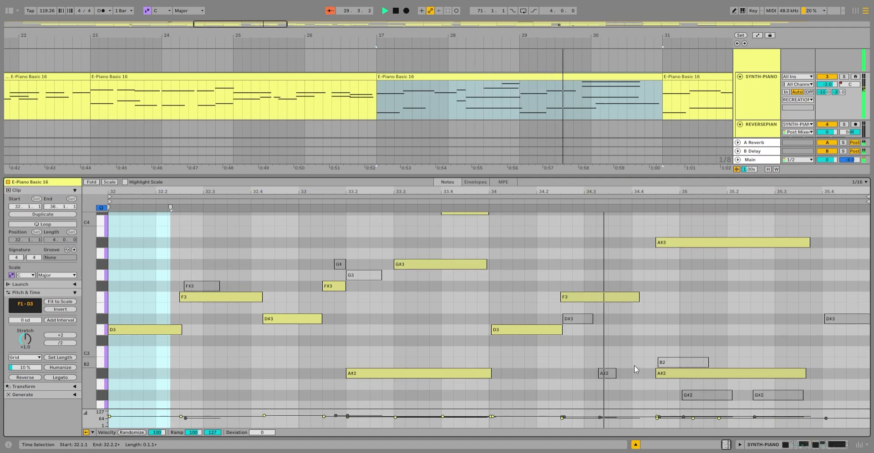
scroll(634, 369, up, 3)
click(635, 445)
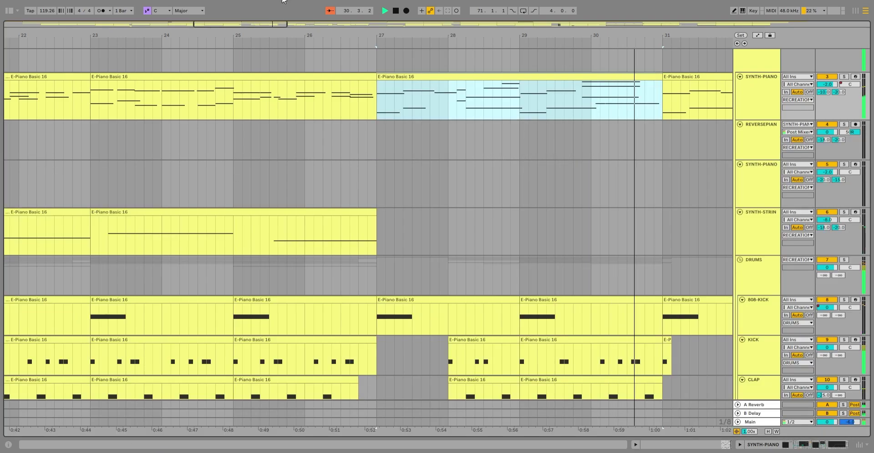
click(331, 11)
Follow playback from bar 31 to bar 36, examining the piano clips and the gaps in the drum tracks
scroll(392, 113, down, 3)
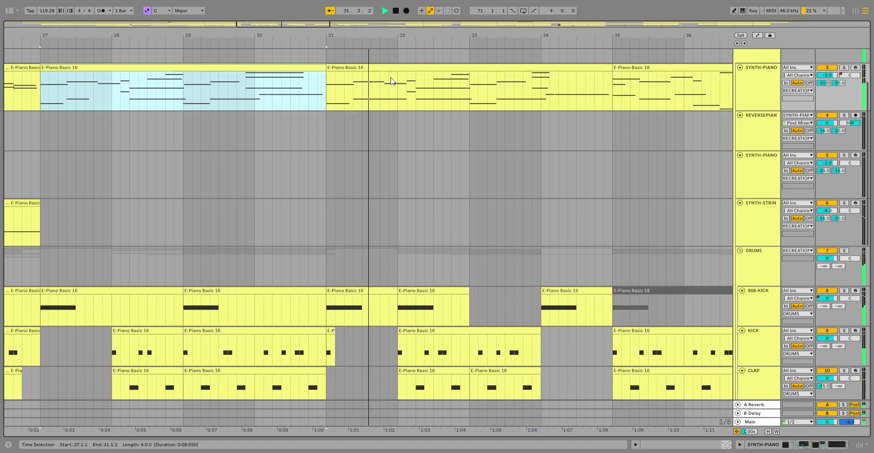
scroll(375, 124, down, 4)
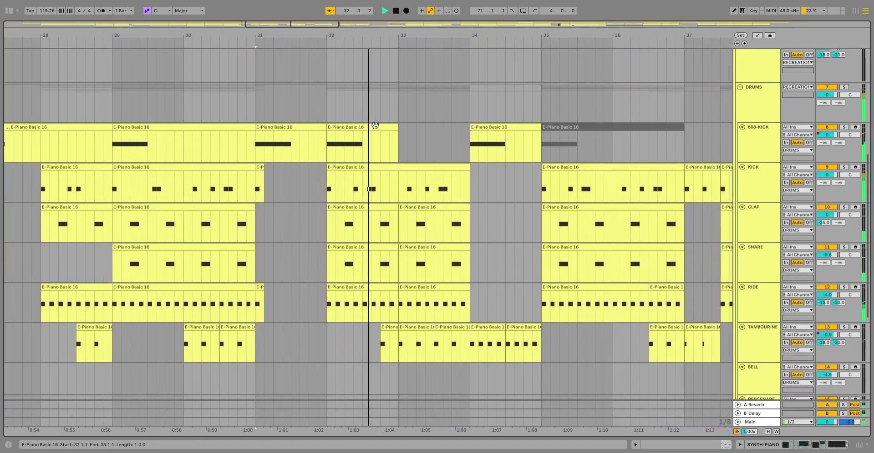
scroll(375, 125, up, 6)
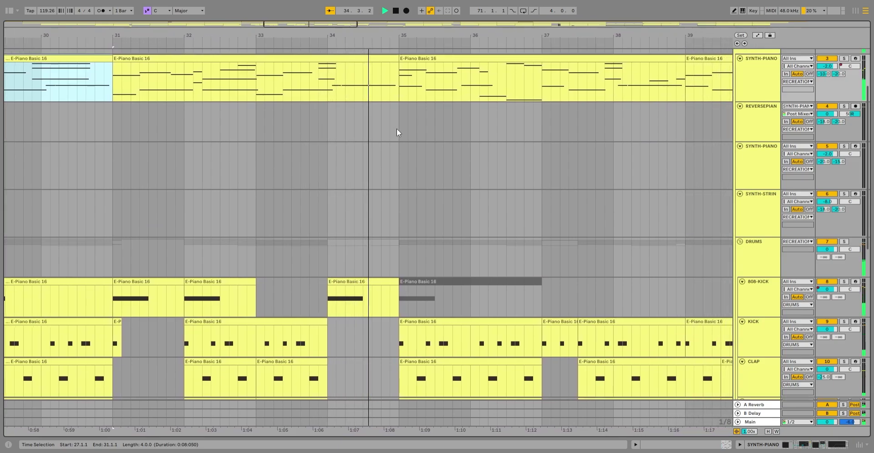
scroll(397, 131, down, 3)
scroll(397, 132, down, 3)
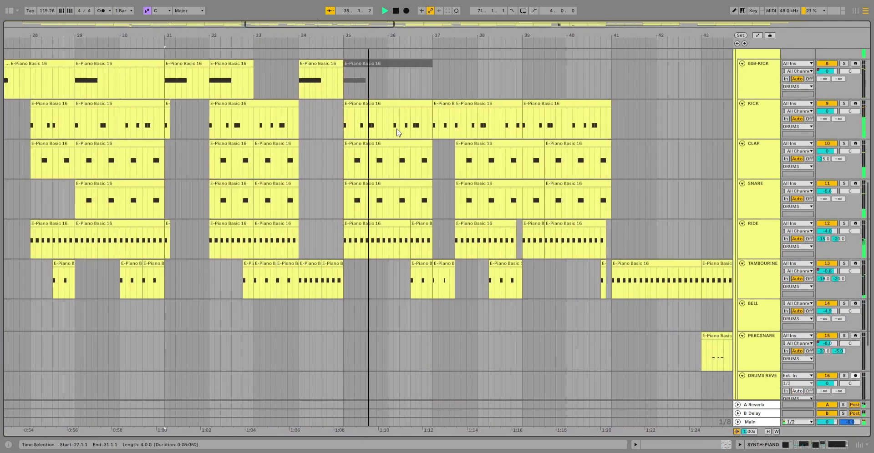
scroll(397, 132, up, 7)
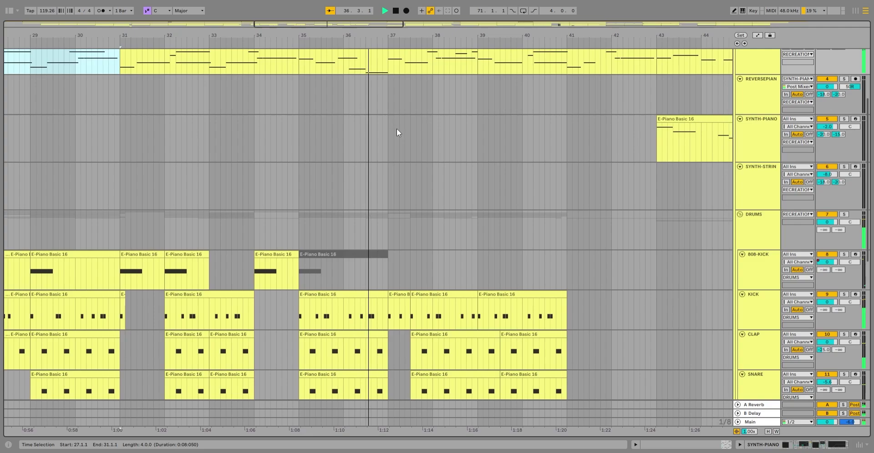
scroll(397, 132, down, 1)
Show the arrangement from bar 1 to the end during playback and examine its piano, reverse piano, string and drum tracks
scroll(396, 133, down, 3)
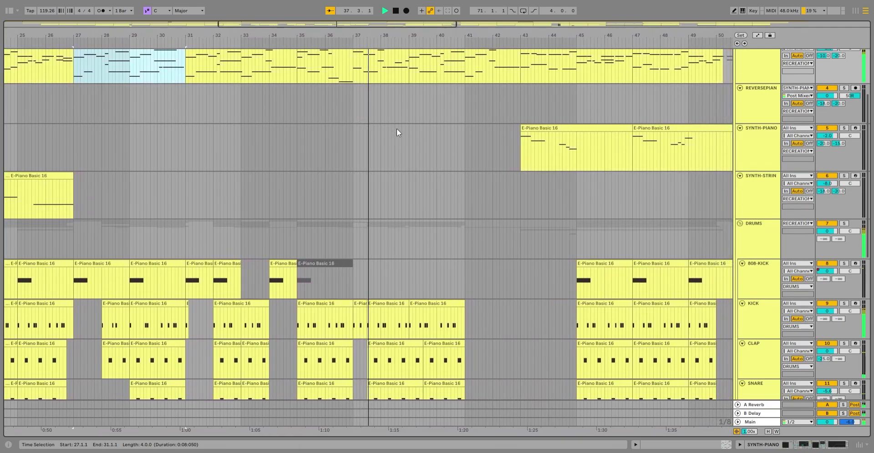
scroll(397, 133, down, 3)
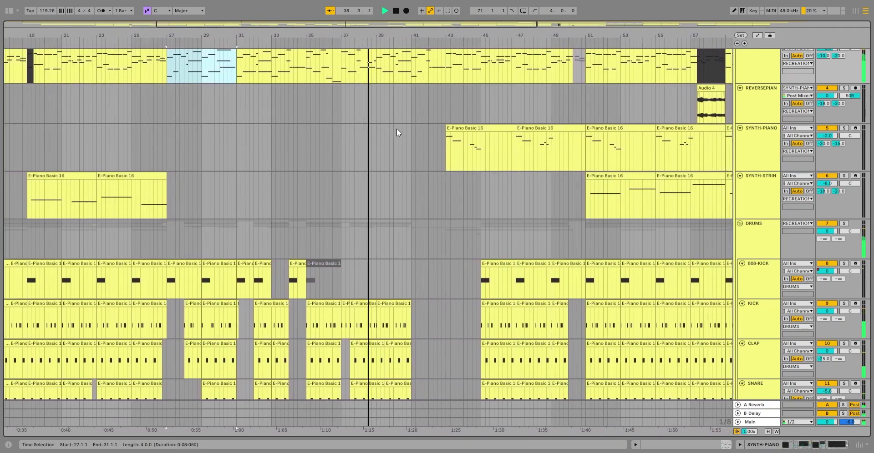
scroll(397, 132, down, 3)
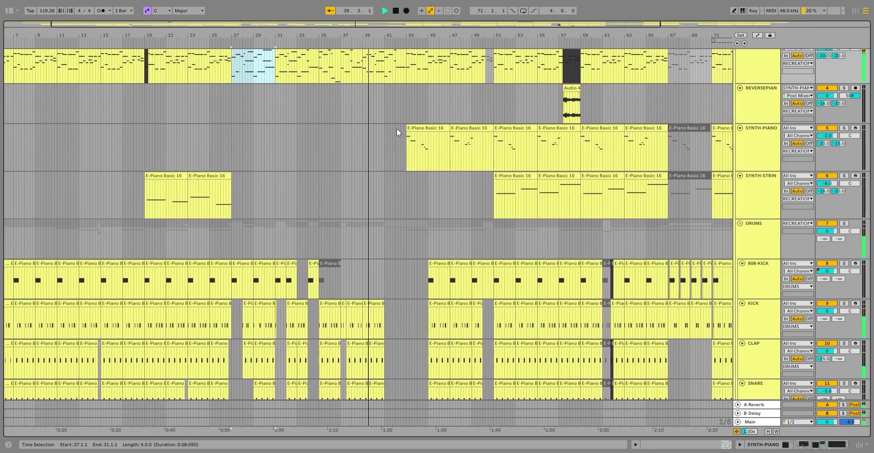
scroll(396, 128, down, 3)
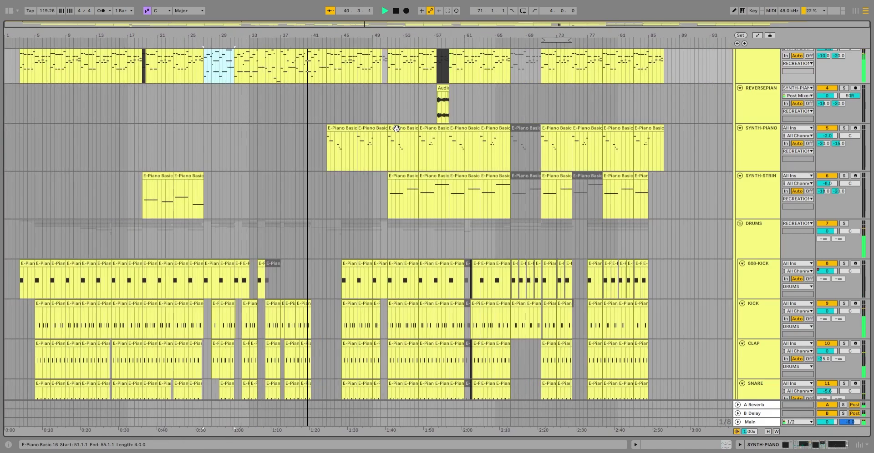
scroll(397, 129, up, 1)
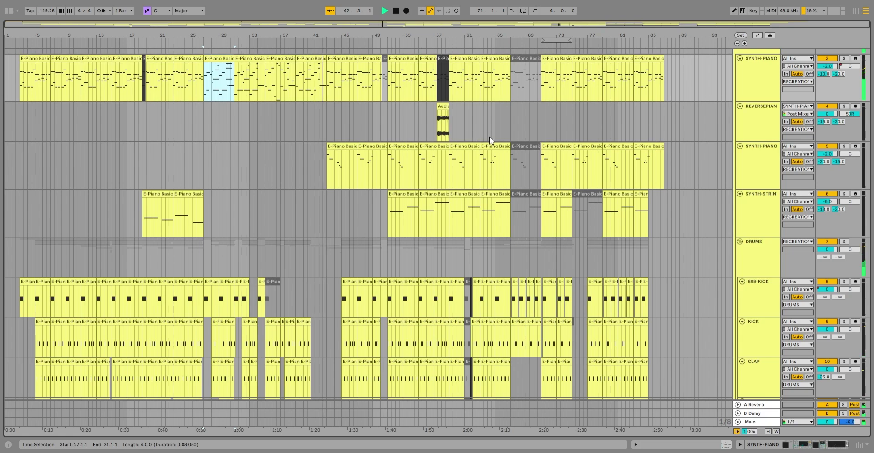
scroll(490, 137, down, 8)
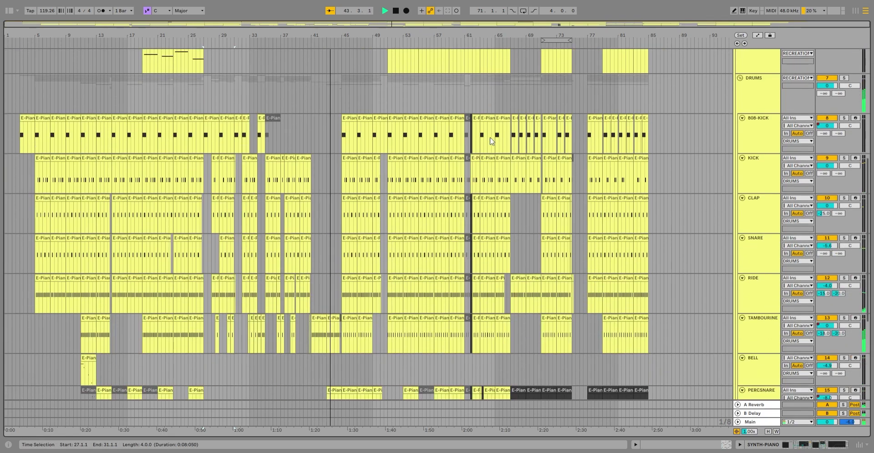
scroll(489, 141, down, 1)
scroll(490, 141, up, 6)
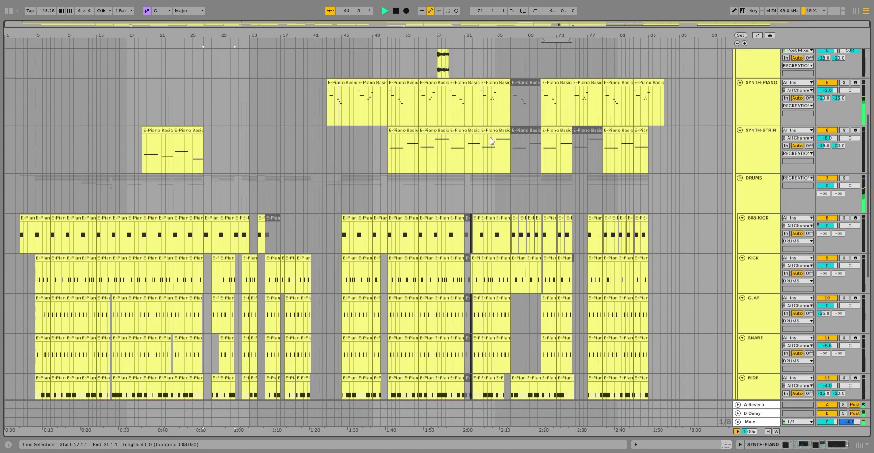
Open the second SYNTH-PIANO track's clips at bars 43 and 47, inspect their melody notes, resume following playback, and close the clip editor
double_click(342, 83)
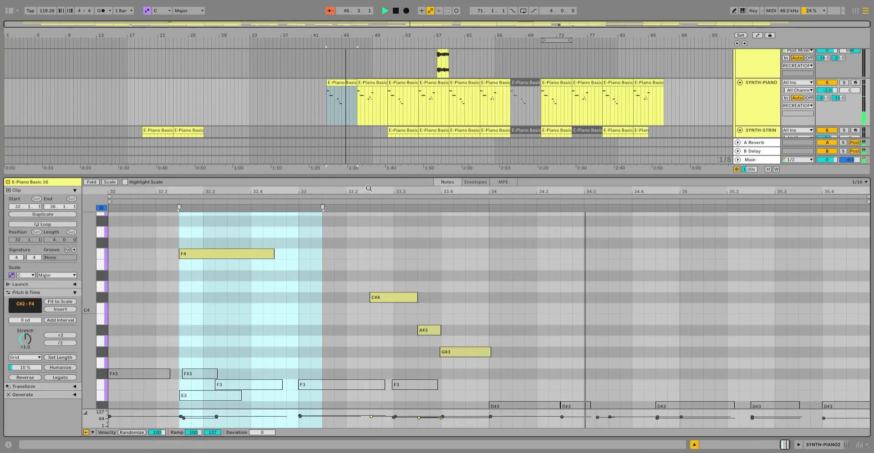
scroll(374, 233, up, 3)
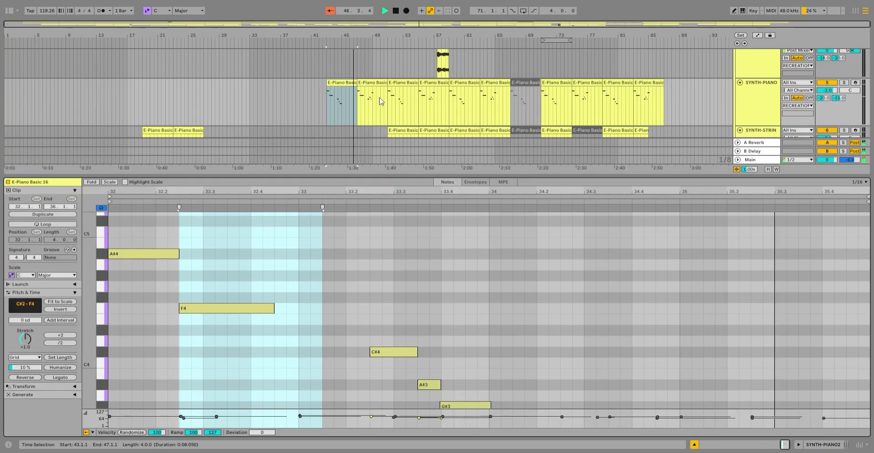
click(374, 82)
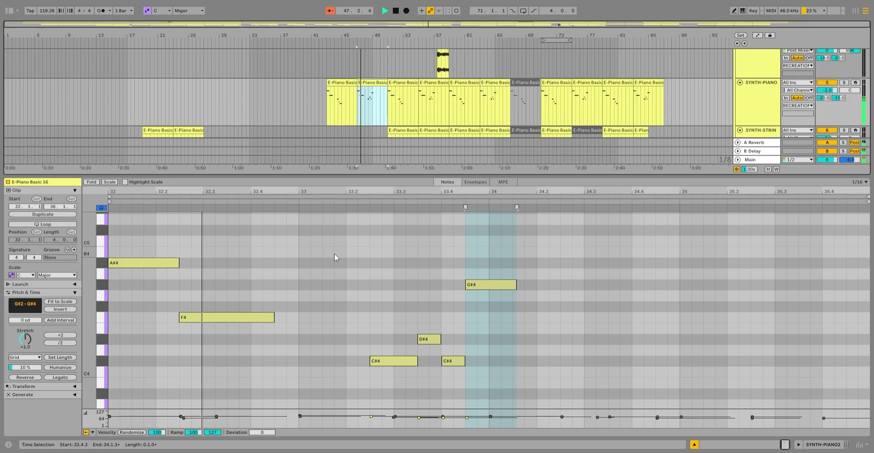
click(381, 110)
click(333, 12)
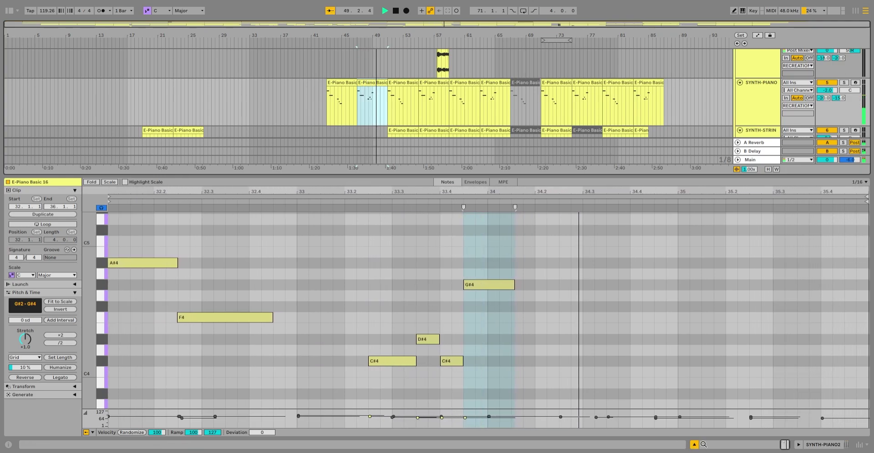
click(694, 445)
Examine the drum, piano and string tracks from bar 50 to bar 57, and re-enable following playback
scroll(528, 321, down, 5)
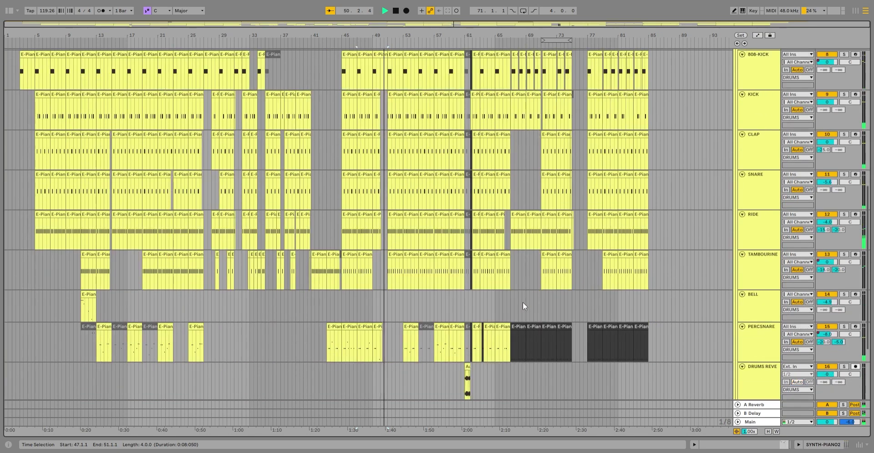
scroll(522, 302, up, 2)
scroll(520, 304, up, 6)
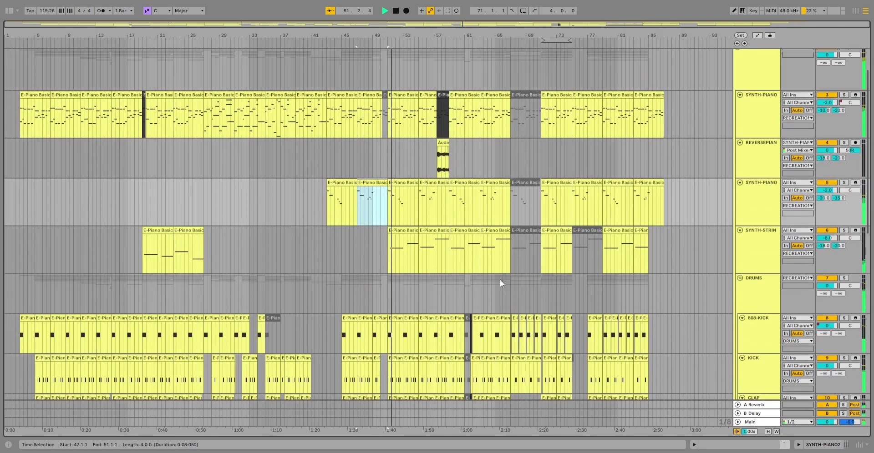
key(plus)
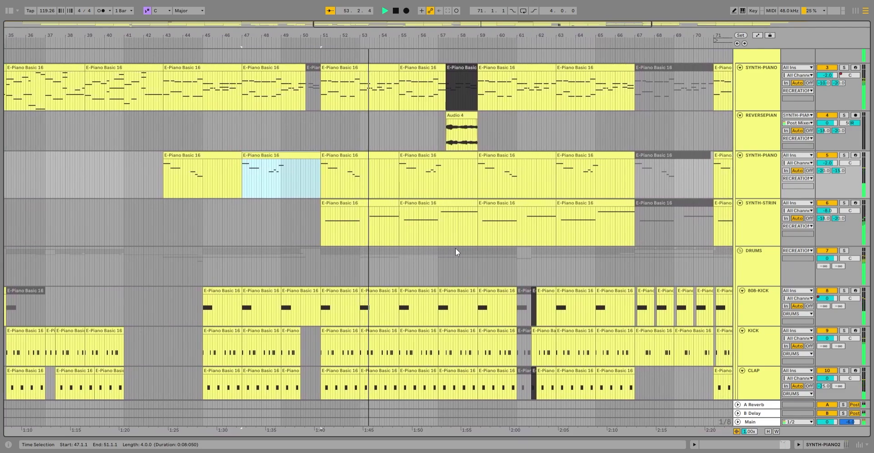
scroll(455, 248, down, 1)
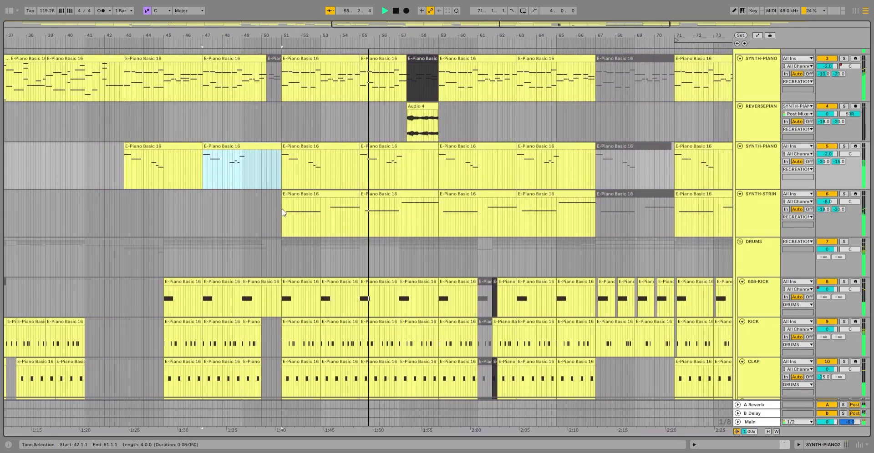
click(342, 246)
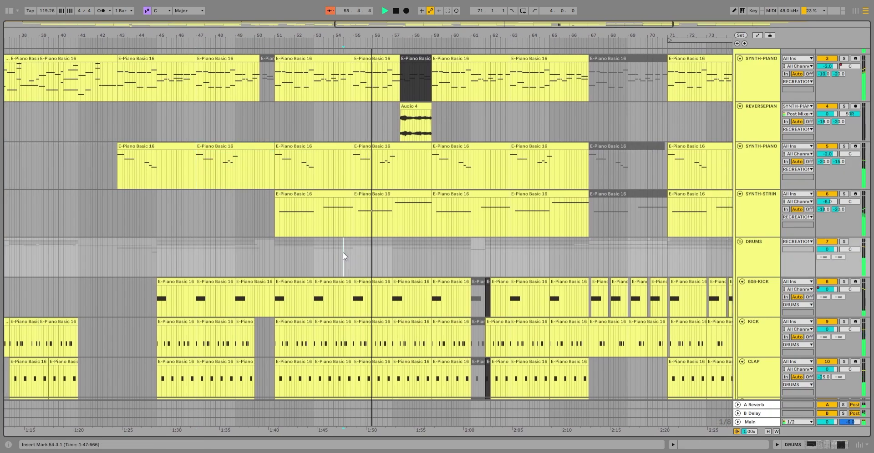
click(330, 10)
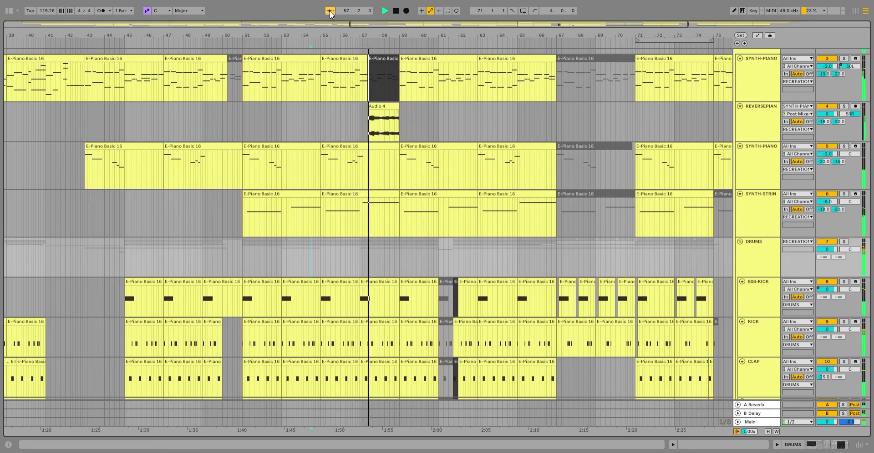
Follow playback from bar 58 to bar 62, examining the drum tracks and the reversed drum audio clip at bar 61
scroll(426, 145, down, 8)
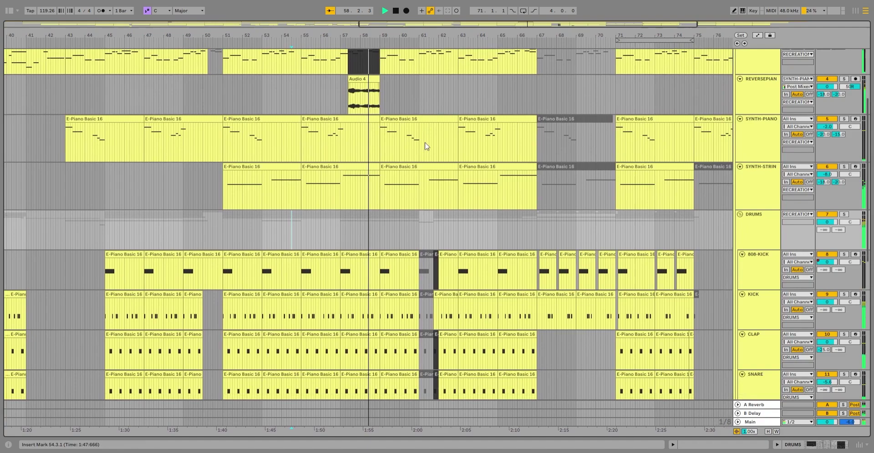
scroll(426, 145, down, 6)
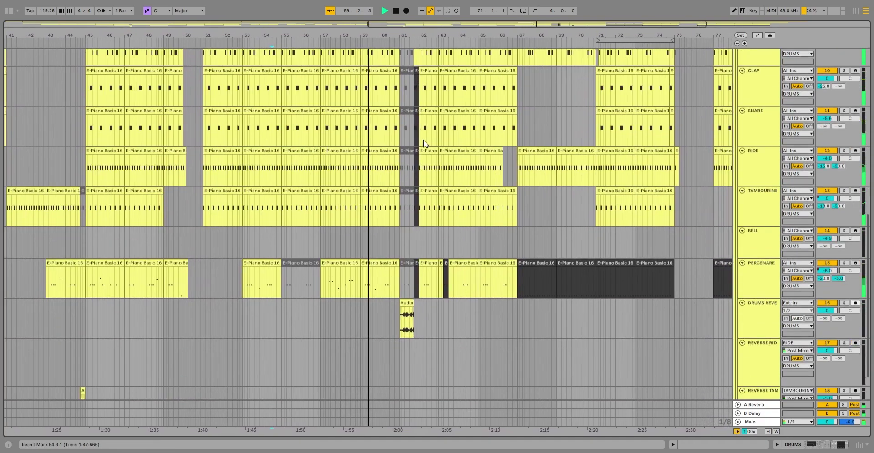
scroll(423, 144, up, 10)
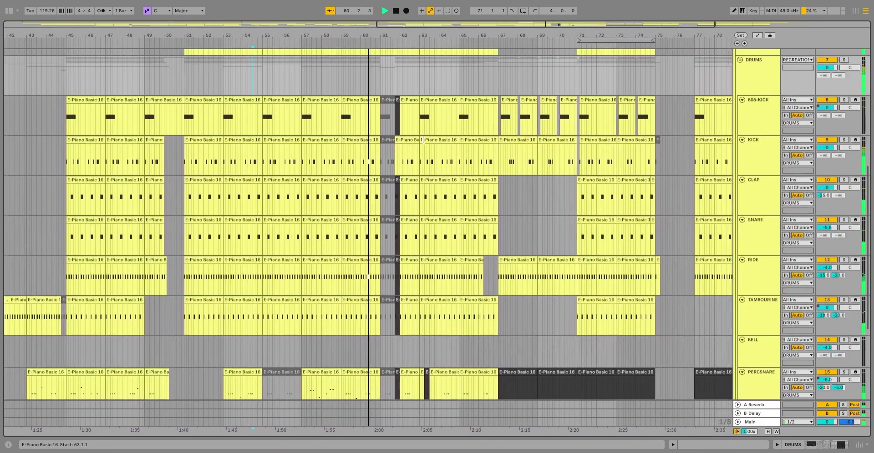
scroll(423, 143, down, 6)
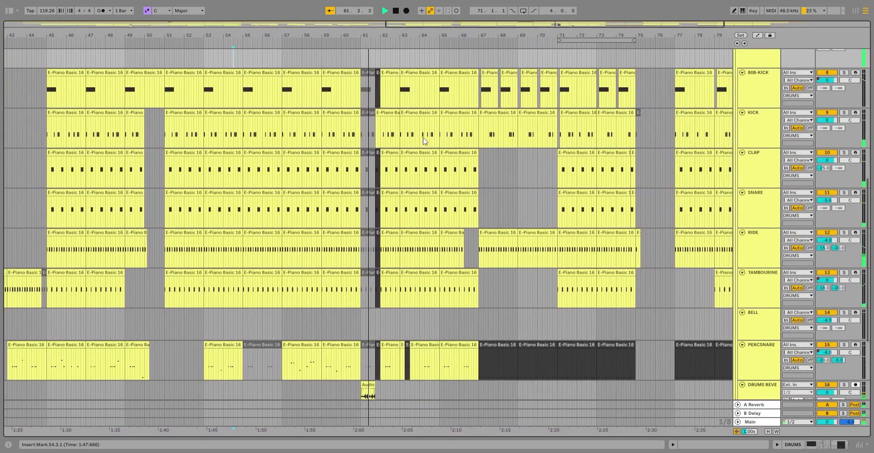
scroll(423, 141, up, 2)
scroll(423, 141, up, 8)
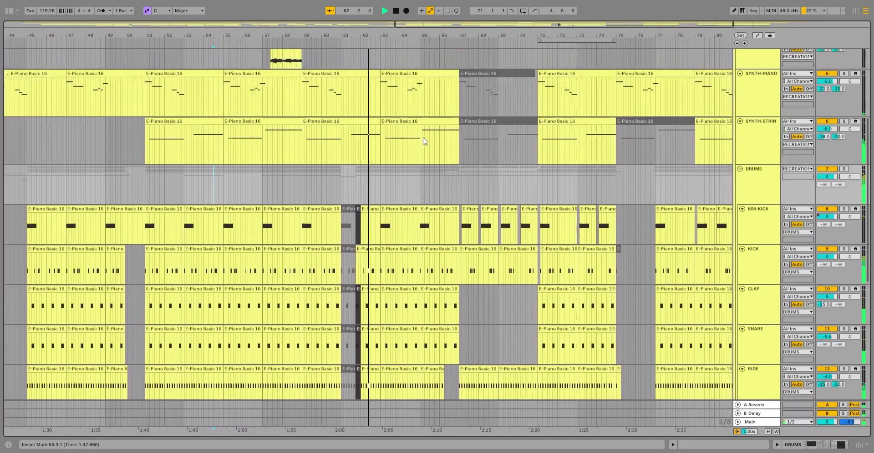
Follow playback from bar 64 to bar 69, comparing the deactivated piano and string clips with the drum clips at bar 67
scroll(423, 141, down, 1)
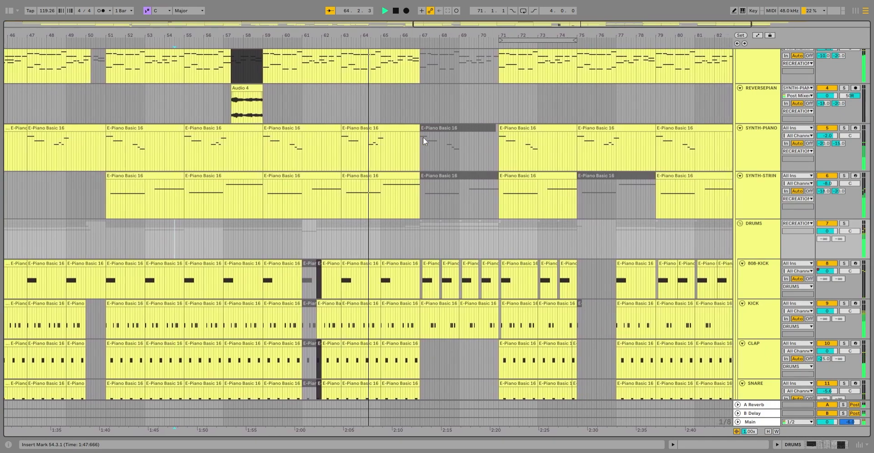
scroll(423, 141, down, 4)
scroll(422, 138, down, 4)
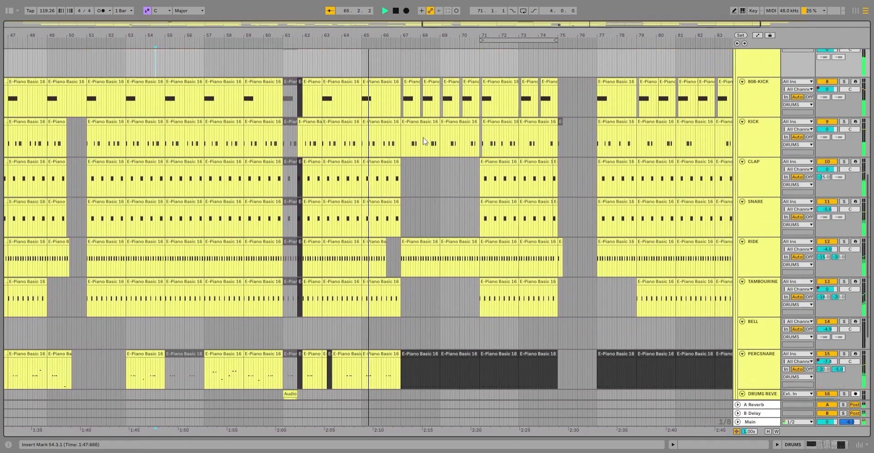
scroll(422, 137, up, 4)
scroll(422, 137, up, 5)
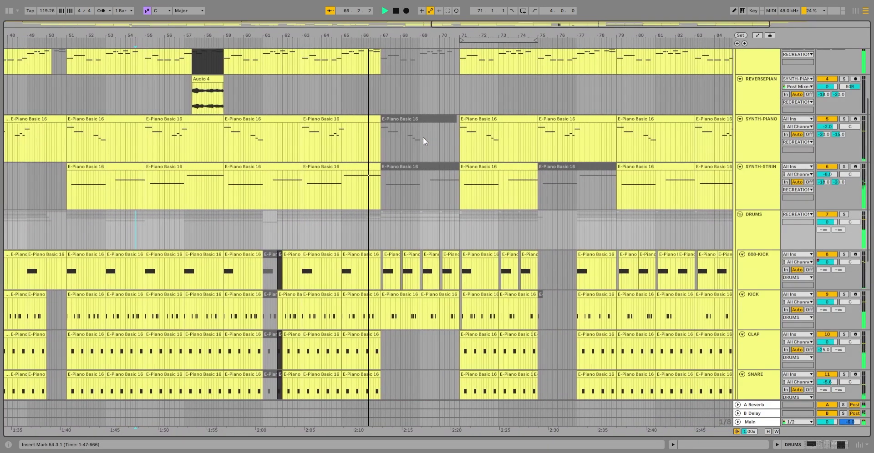
scroll(422, 137, down, 8)
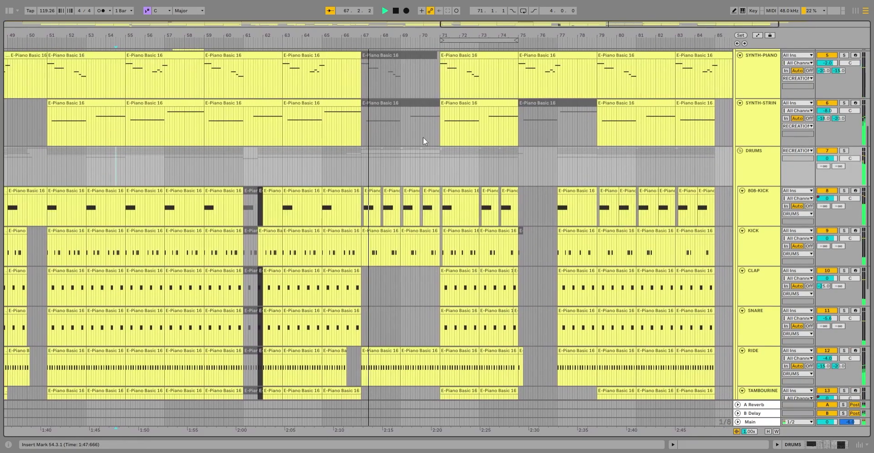
scroll(423, 140, down, 2)
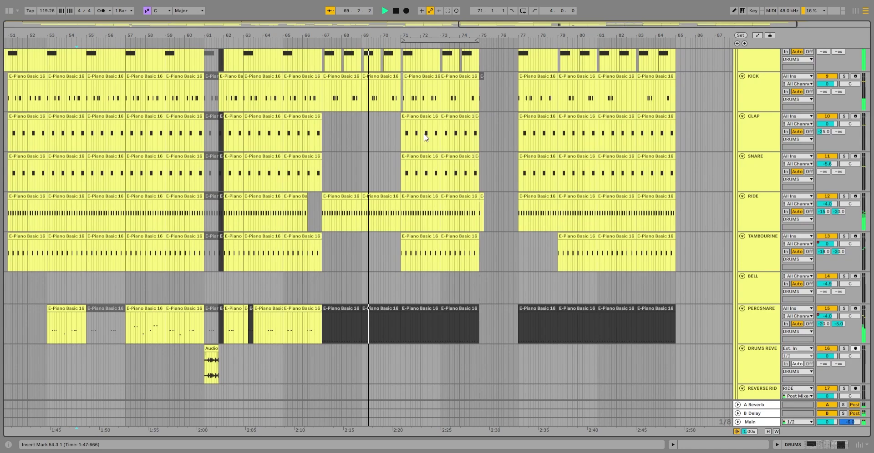
Follow playback from bar 70 to bar 76, examining the returning piano, string and drum clips and the drum gap after bar 75
scroll(427, 136, up, 1)
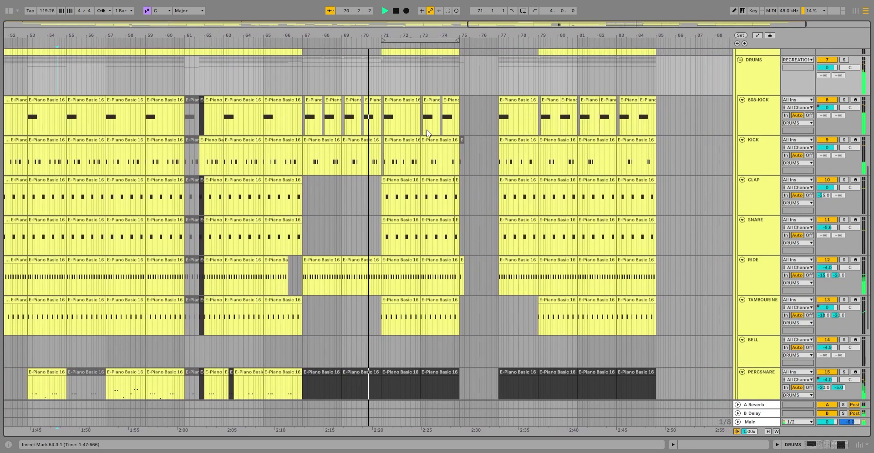
scroll(427, 132, up, 6)
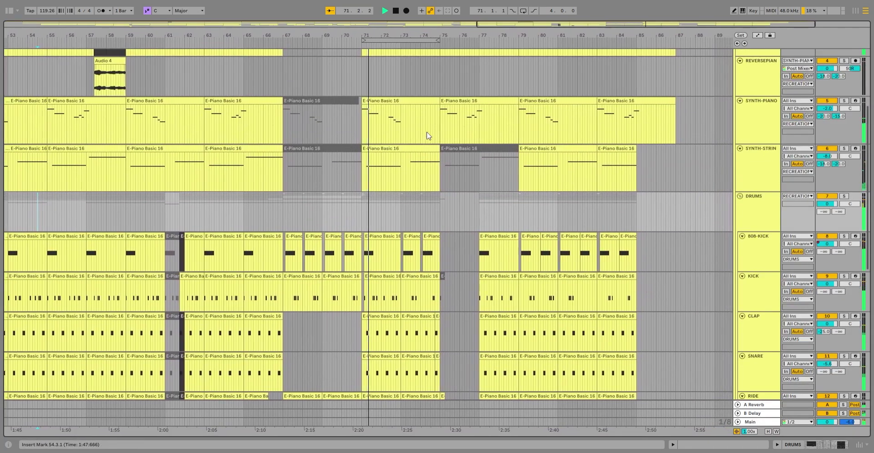
scroll(427, 135, up, 1)
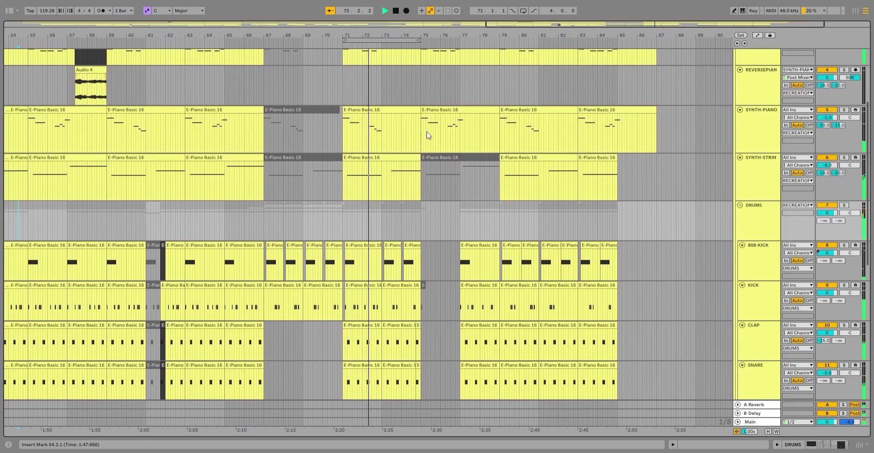
scroll(426, 135, up, 1)
scroll(427, 135, down, 3)
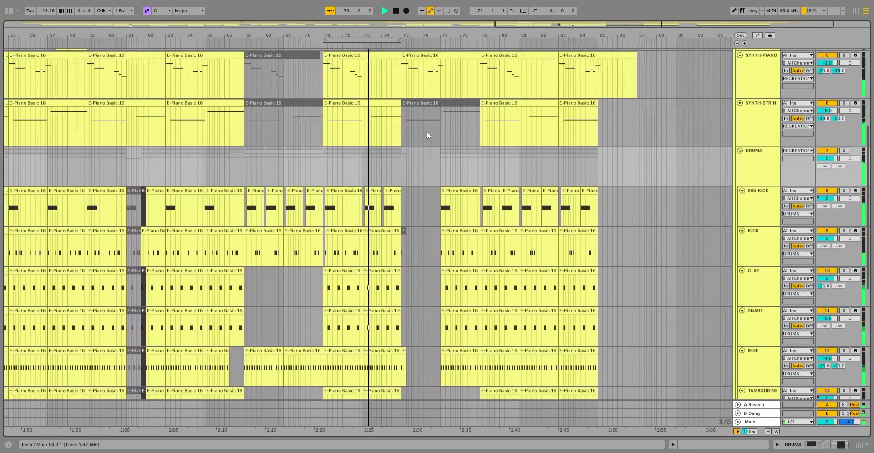
scroll(427, 135, down, 3)
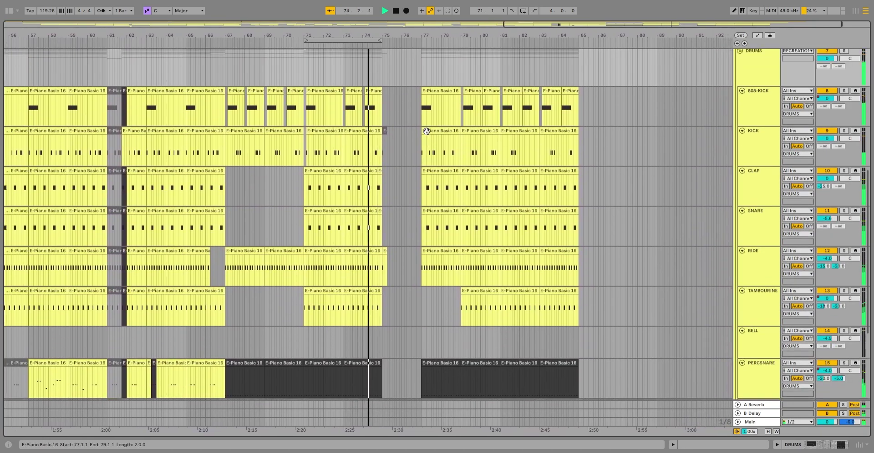
scroll(426, 131, up, 4)
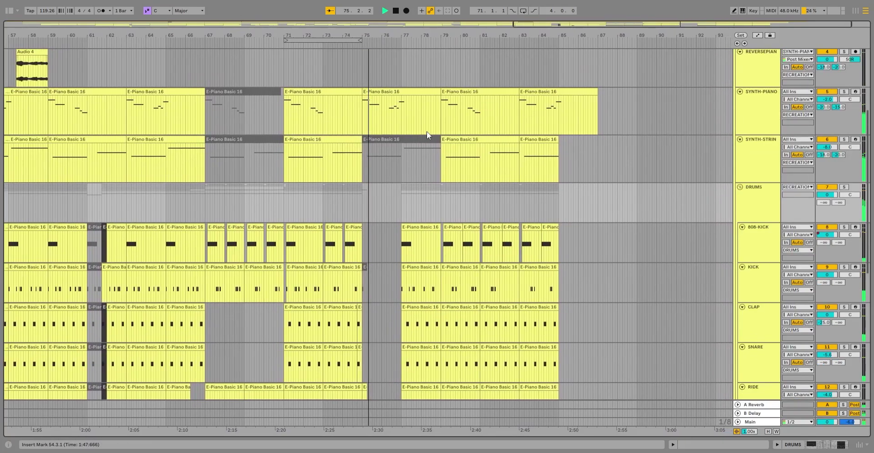
scroll(426, 131, up, 2)
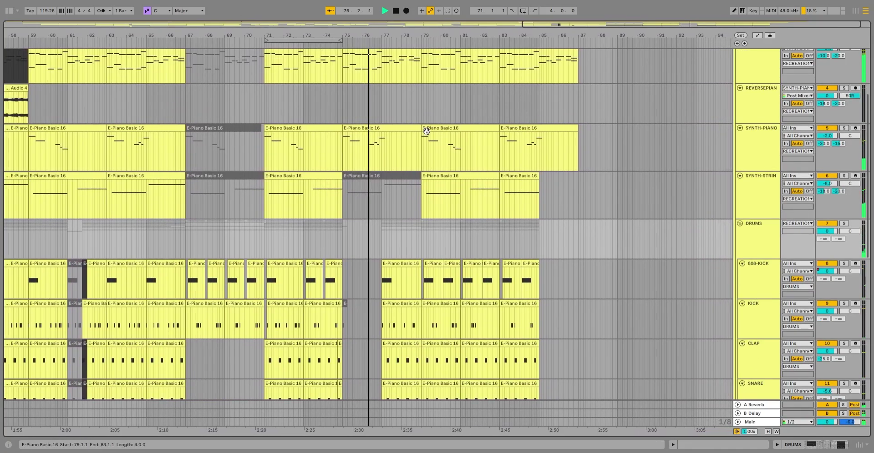
Follow playback from bar 77 to bar 81, examining the re-entering drum clips and the piano and string clips above them
scroll(427, 131, down, 5)
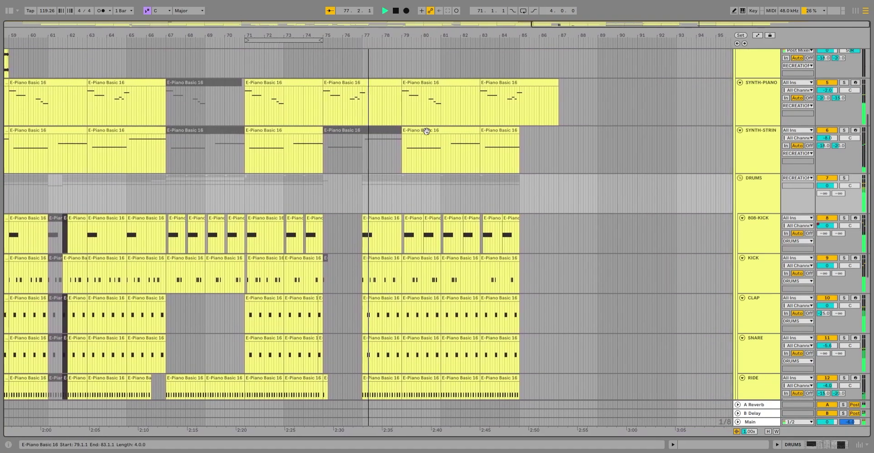
scroll(427, 134, down, 1)
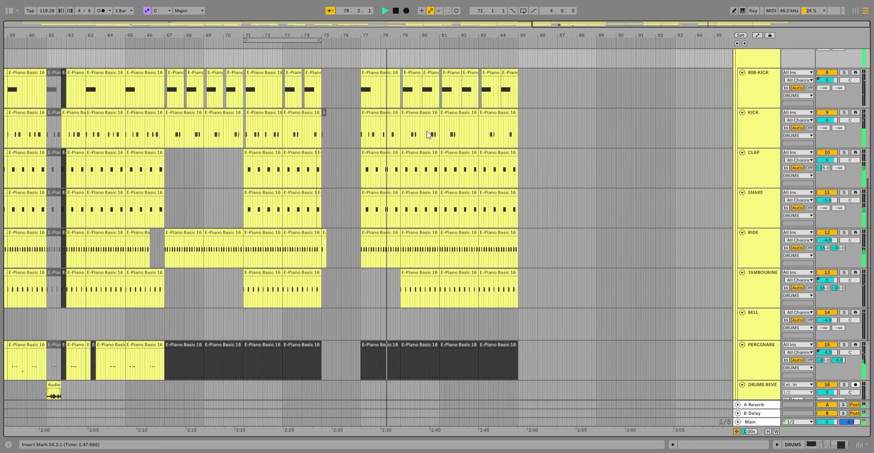
scroll(427, 134, up, 3)
scroll(427, 131, up, 4)
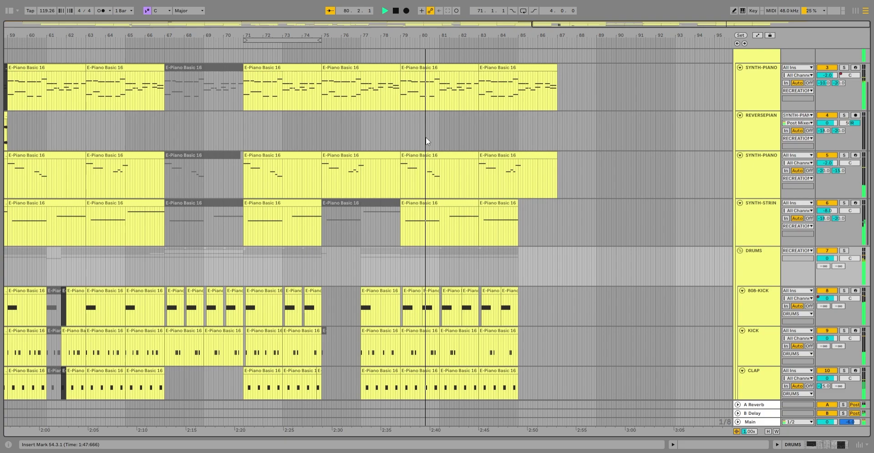
scroll(382, 101, down, 1)
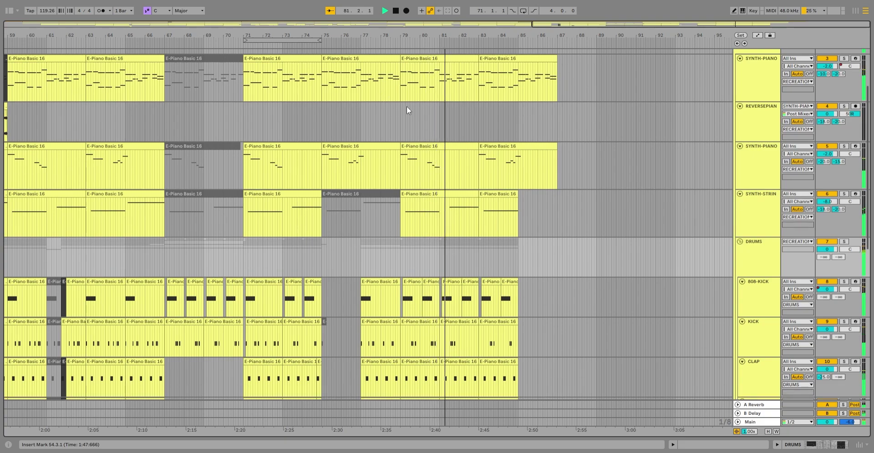
Follow the song's ending from bar 82 to bar 85, examining the last string and drum clips and the whole arrangement
scroll(407, 106, up, 3)
scroll(409, 111, down, 5)
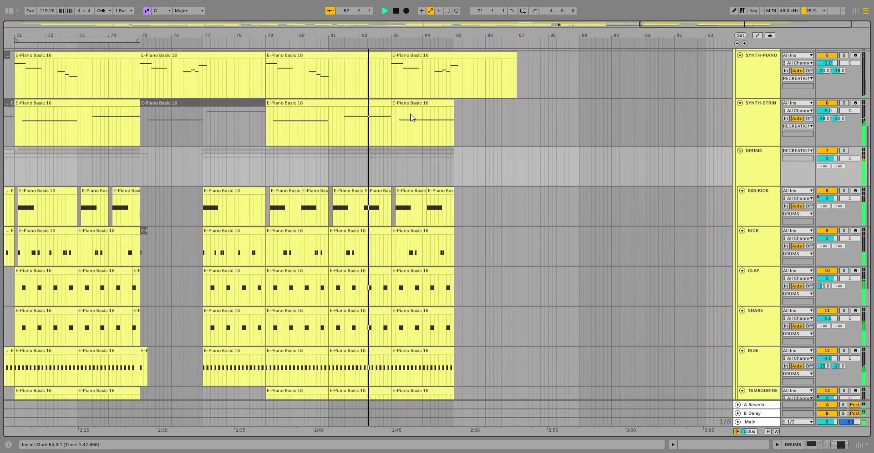
scroll(409, 114, up, 1)
scroll(410, 113, down, 5)
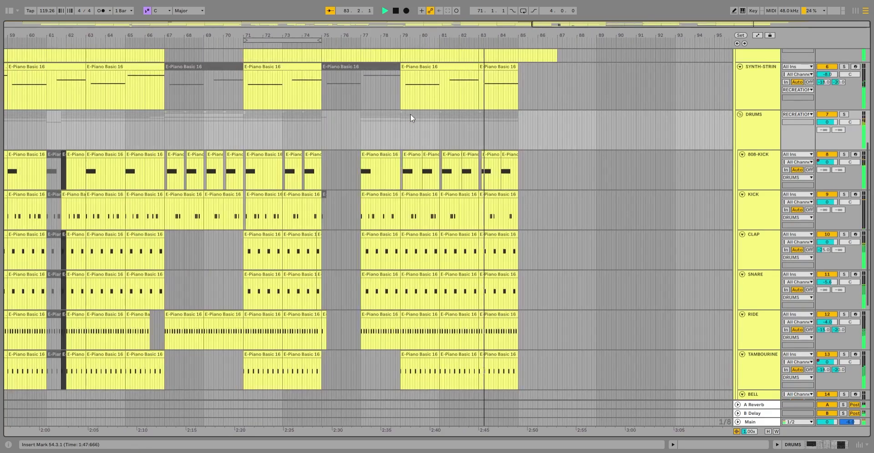
scroll(411, 114, up, 1)
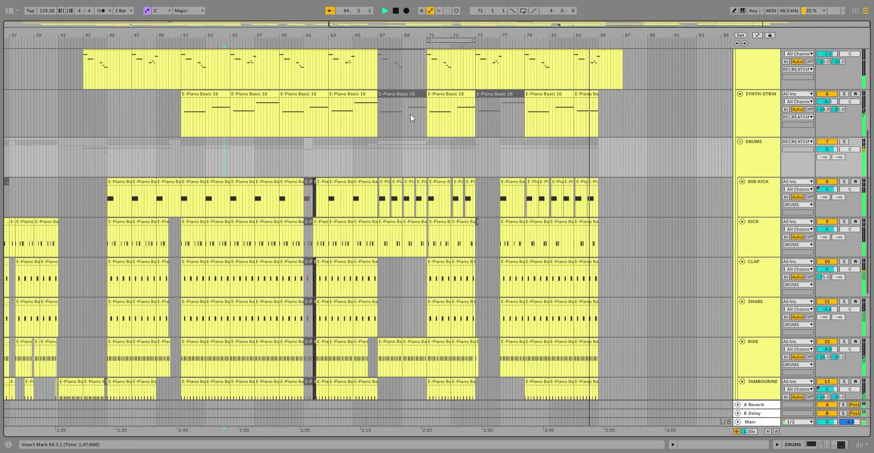
scroll(410, 114, down, 3)
scroll(411, 118, up, 3)
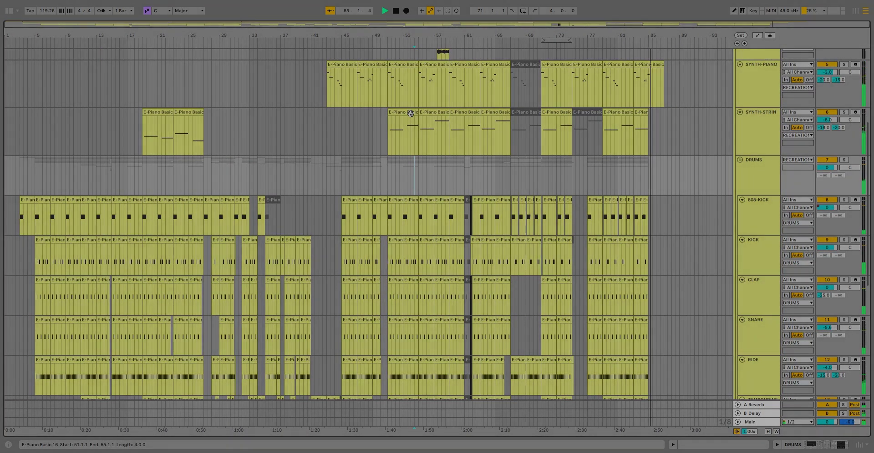